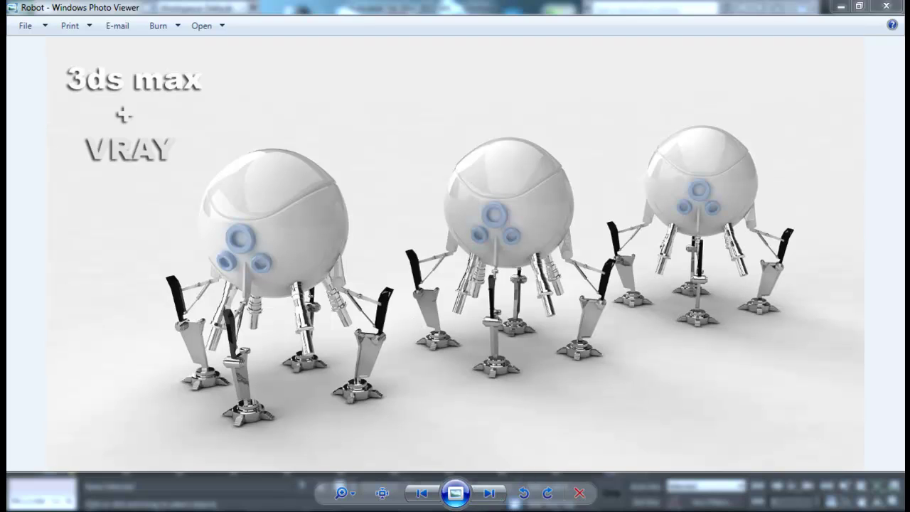
- Switch to 3ds Max and create a sphere with a radius of about 41 at the centre of the perspective grid
{"action": "left_click", "coordinate": [359, 510]}
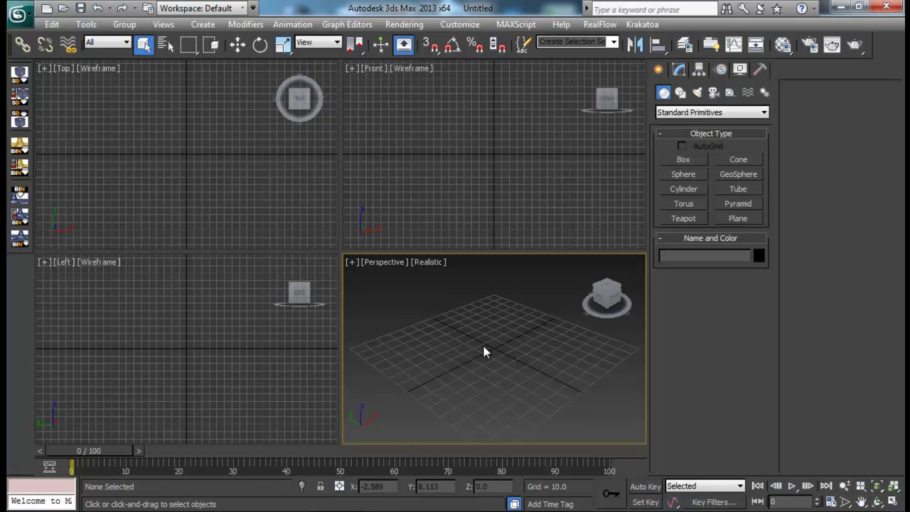
{"action": "left_click", "coordinate": [684, 174]}
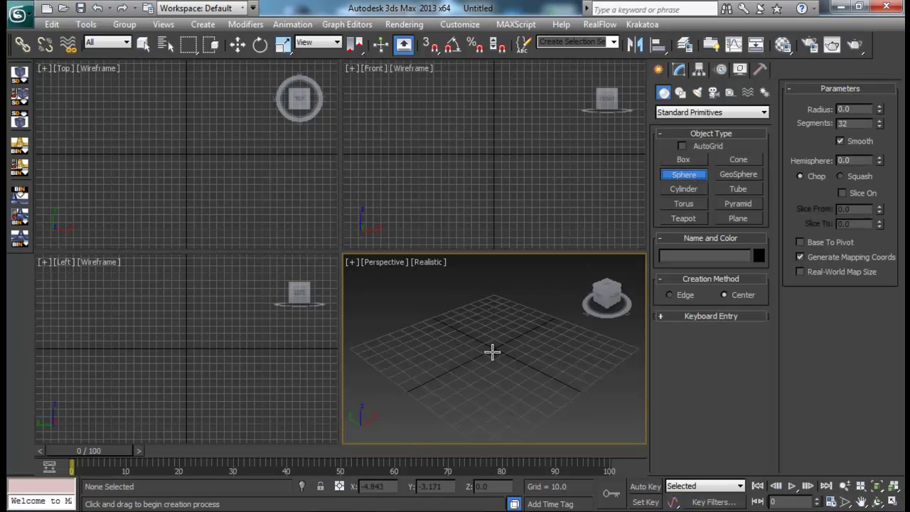
{"action": "left_click_drag", "start_coordinate": [492, 349], "coordinate": [516, 386]}
{"action": "right_click", "coordinate": [514, 358]}
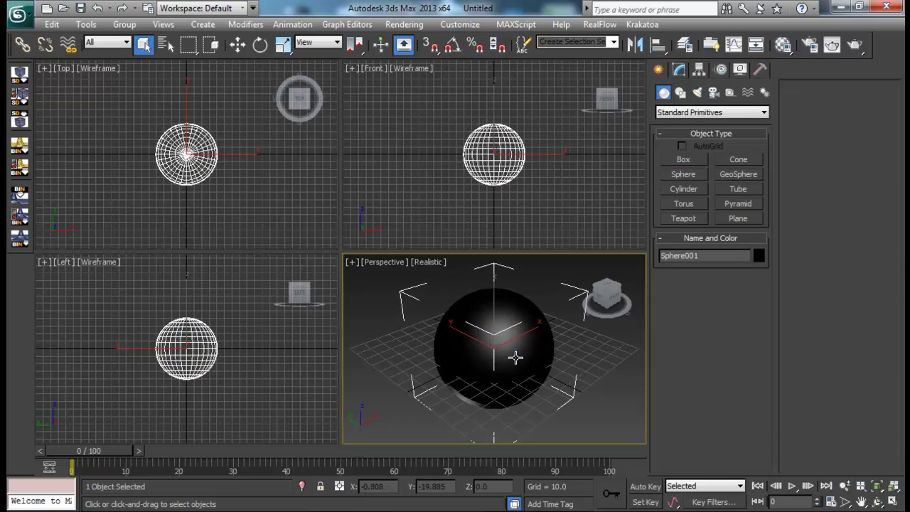
- Assign the grey 01 - Default material to the sphere and display edged faces in the perspective view
{"action": "key", "text": "m"}
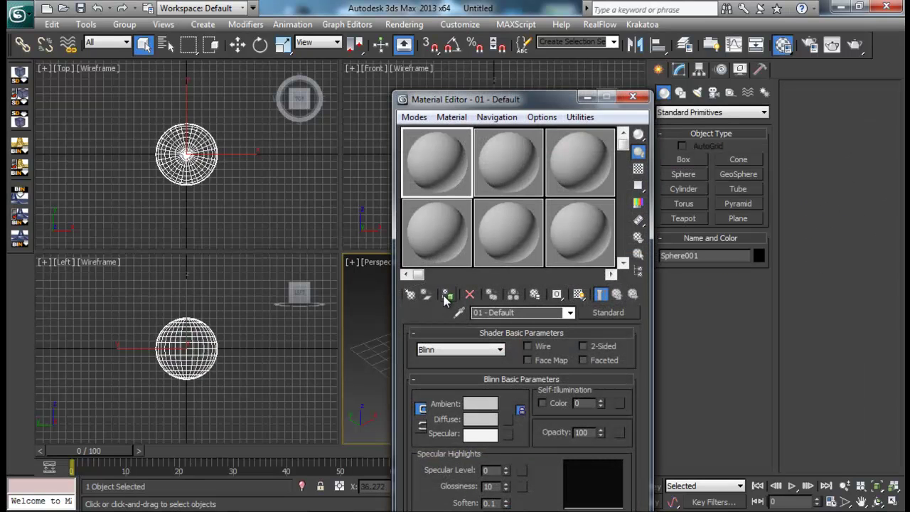
{"action": "left_click", "coordinate": [632, 96]}
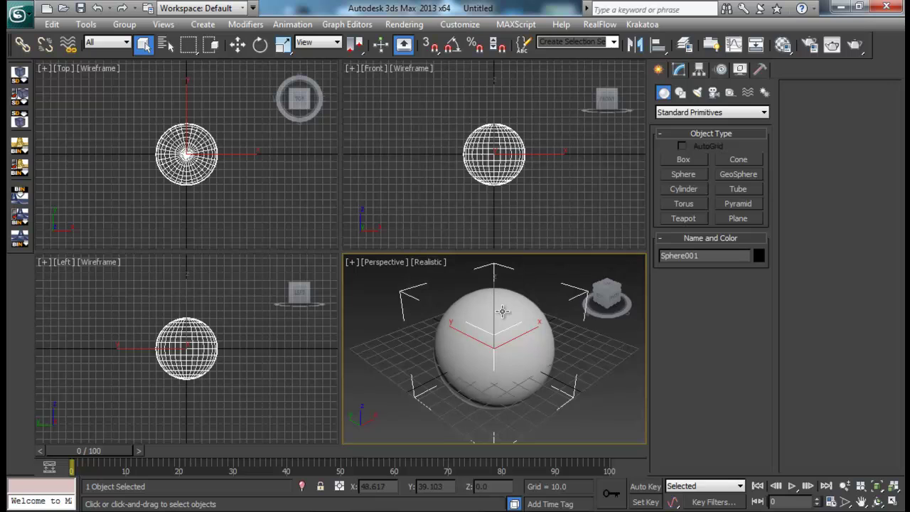
{"action": "key", "text": "F4"}
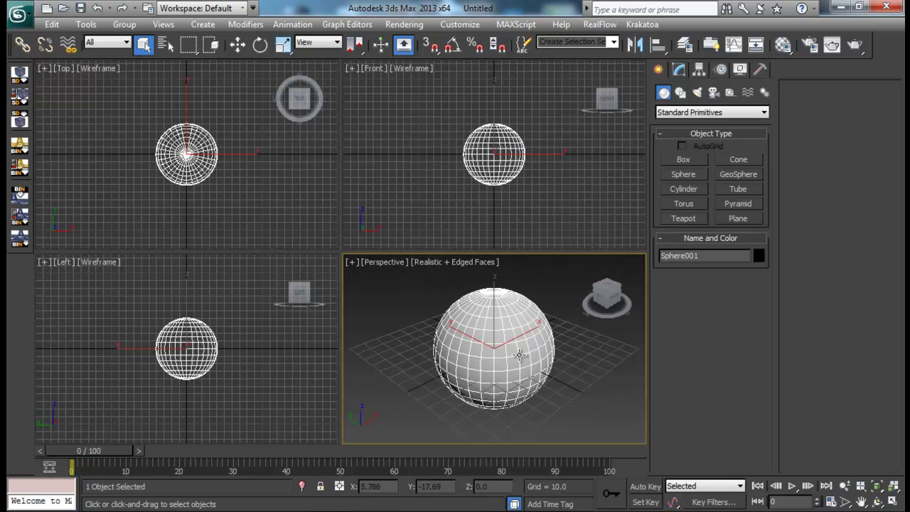
- Maximize the perspective view and set the sphere to 10 segments with a radius of 50
{"action": "middle_click_drag", "start_coordinate": [520, 350], "coordinate": [514, 336], "text": "alt"}
{"action": "key", "text": "alt+w"}
{"action": "middle_click_drag", "start_coordinate": [464, 296], "coordinate": [537, 253], "text": "alt"}
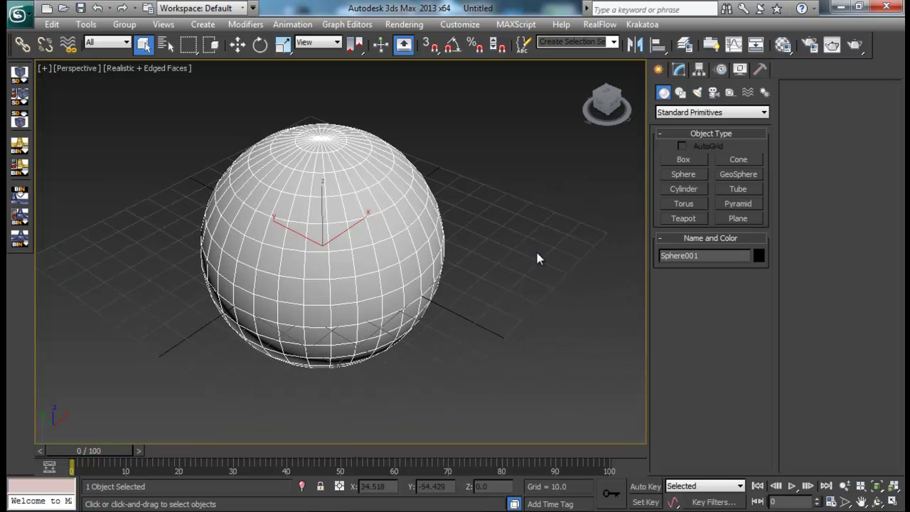
{"action": "left_click", "coordinate": [685, 67]}
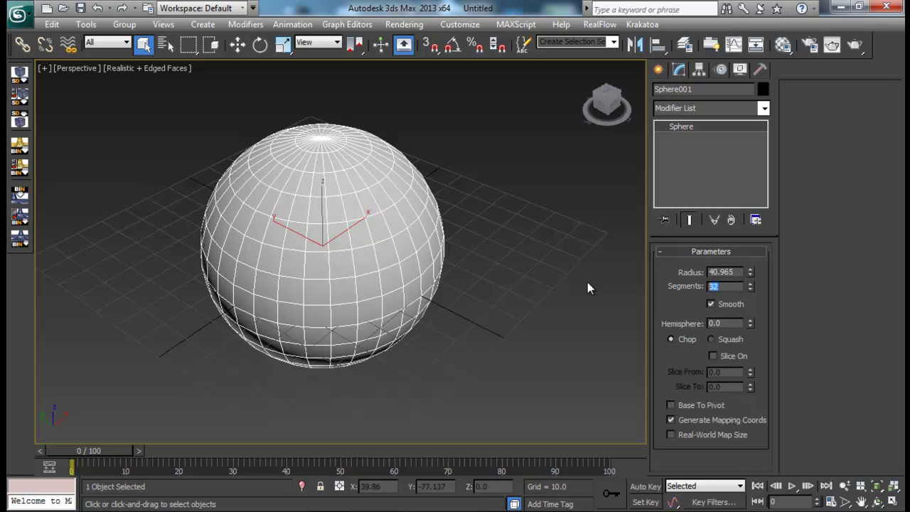
{"action": "type", "text": "10"}
{"action": "key", "text": "Return"}
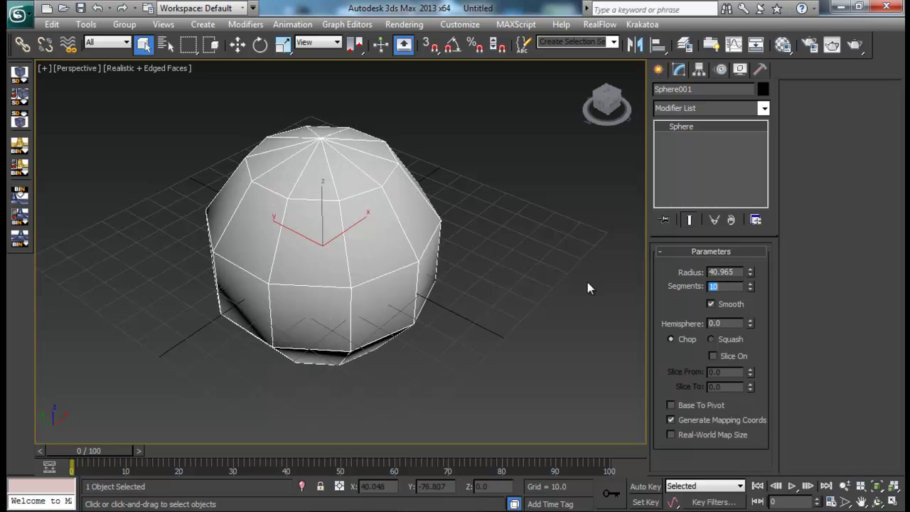
{"action": "key", "text": "shift+Tab"}
{"action": "type", "text": "50"}
{"action": "key", "text": "Return"}
- Activate the Rotate tool for the sphere and enable angle snapping
{"action": "middle_click_drag", "start_coordinate": [359, 226], "coordinate": [346, 254]}
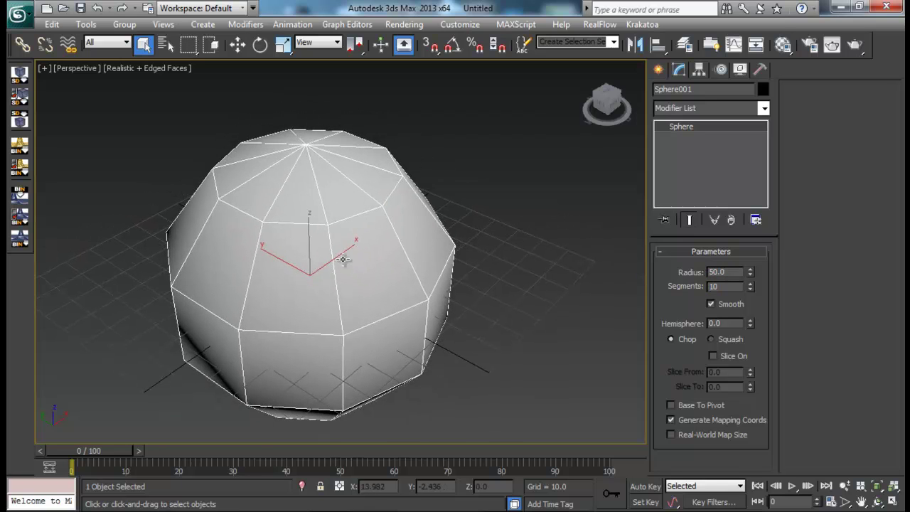
{"action": "key", "text": "e"}
{"action": "key", "text": "a"}
{"action": "left_click_drag", "start_coordinate": [330, 255], "coordinate": [372, 291]}
{"action": "middle_click_drag", "start_coordinate": [447, 306], "coordinate": [420, 209]}
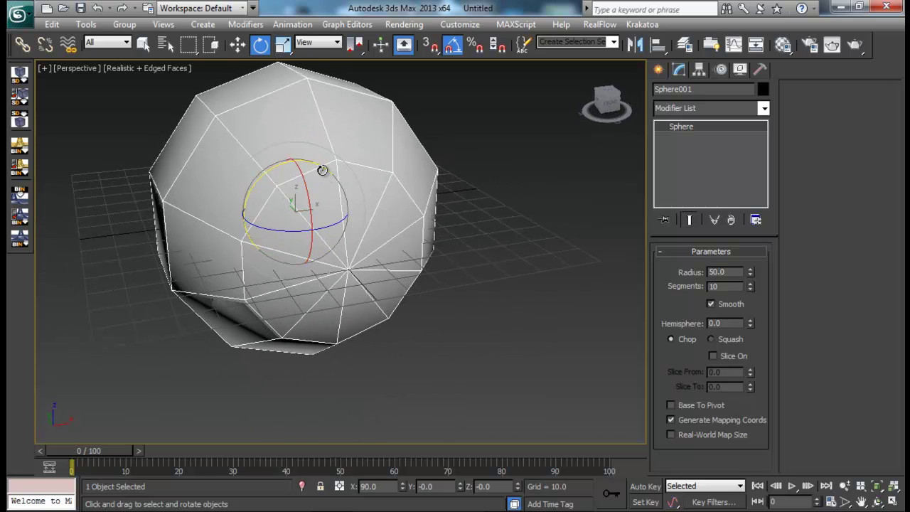
{"action": "left_click_drag", "start_coordinate": [320, 168], "coordinate": [359, 175]}
{"action": "middle_click_drag", "start_coordinate": [427, 226], "coordinate": [410, 208], "text": "alt"}
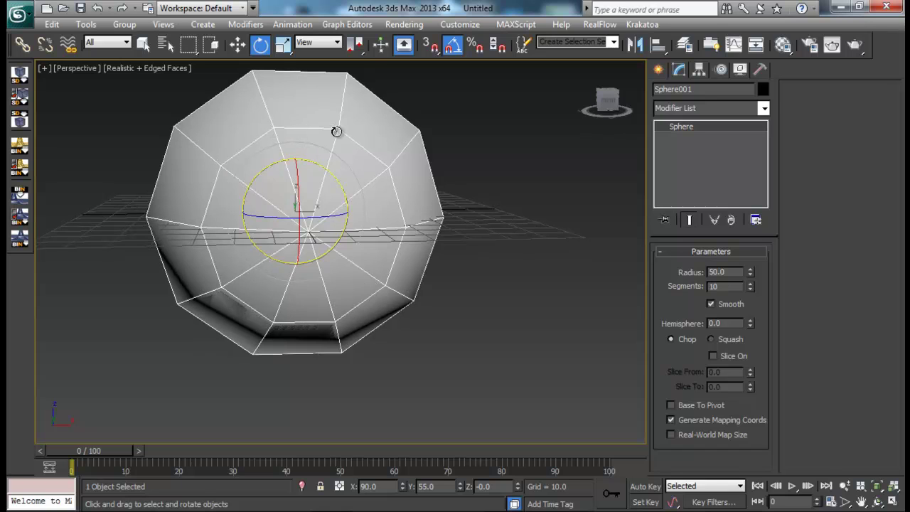
{"action": "left_click_drag", "start_coordinate": [335, 189], "coordinate": [317, 164]}
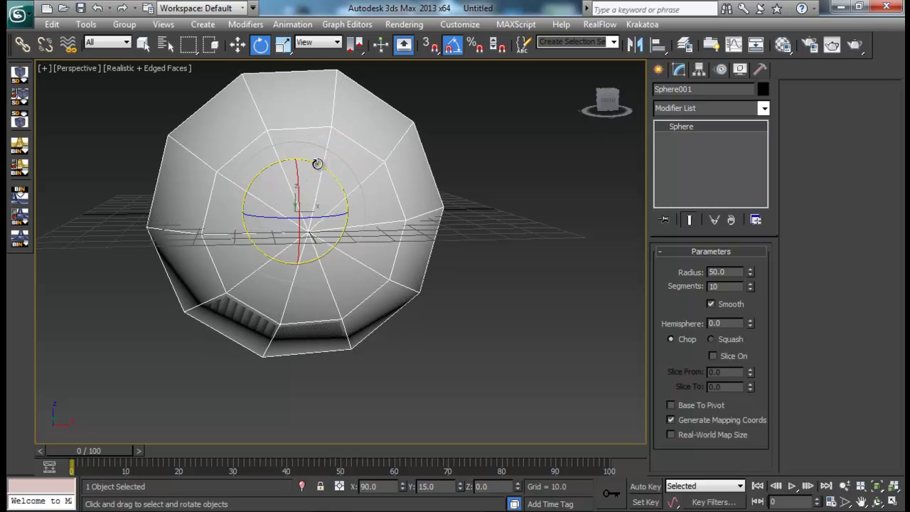
{"action": "key", "text": "ctrl+z"}
{"action": "key", "text": "ctrl+z"}
{"action": "key", "text": "ctrl+z"}
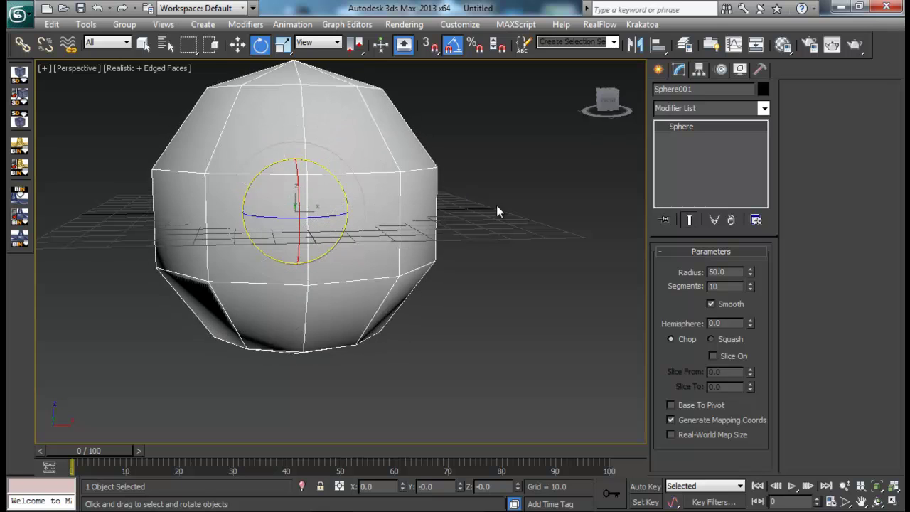
{"action": "middle_click_drag", "start_coordinate": [360, 144], "coordinate": [416, 178], "text": "alt"}
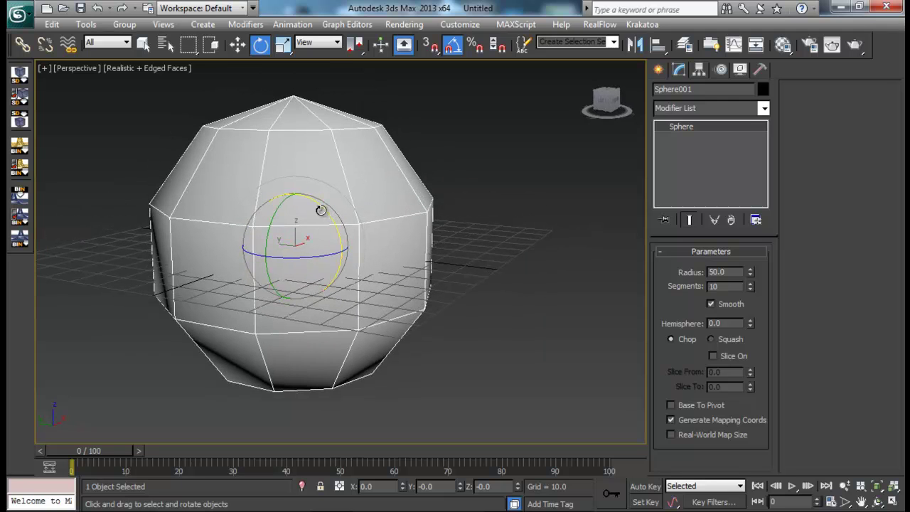
{"action": "left_click_drag", "start_coordinate": [300, 197], "coordinate": [358, 264]}
{"action": "key", "text": "ctrl+z"}
- Rotate the sphere 90 degrees about X so its pole faces front, plus 20 degrees about Y, and deselect it
{"action": "left_click_drag", "start_coordinate": [335, 222], "coordinate": [367, 280]}
{"action": "middle_click_drag", "start_coordinate": [367, 280], "coordinate": [367, 274], "text": "alt"}
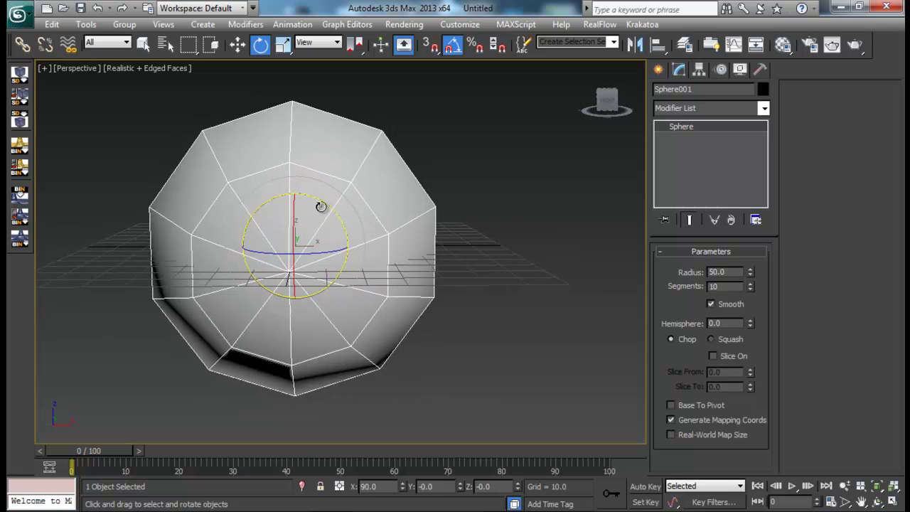
{"action": "left_click_drag", "start_coordinate": [320, 206], "coordinate": [340, 212]}
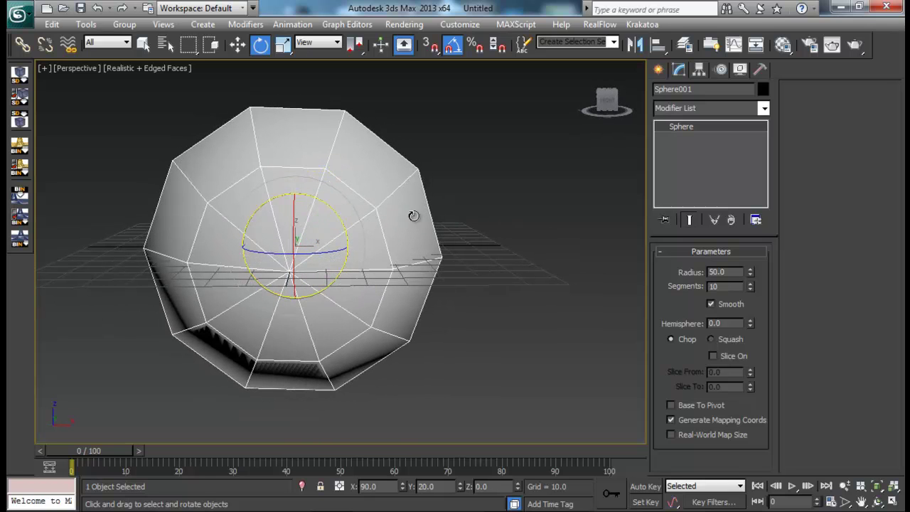
{"action": "middle_click_drag", "start_coordinate": [414, 216], "coordinate": [435, 222], "text": "alt"}
{"action": "left_click", "coordinate": [558, 241]}
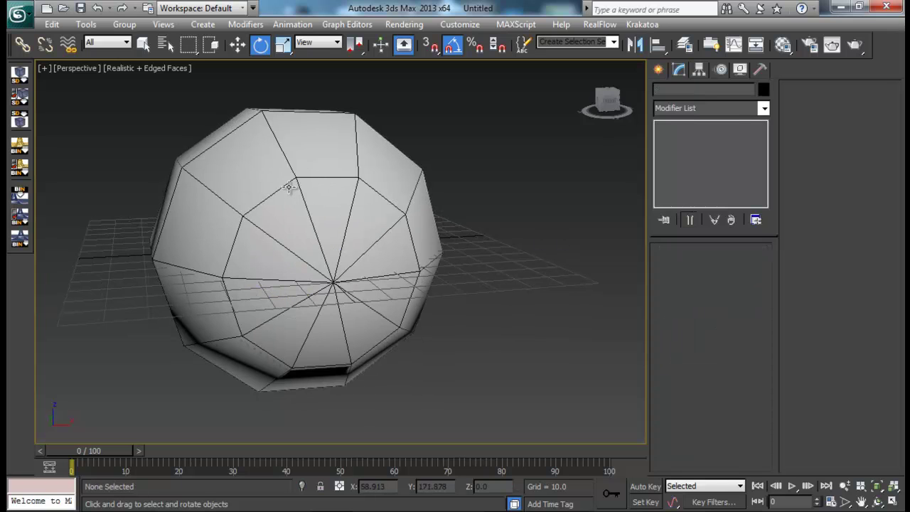
- Convert the rotated sphere to an Editable Poly
{"action": "middle_click_drag", "start_coordinate": [339, 184], "coordinate": [383, 193], "text": "alt"}
{"action": "middle_click_drag", "start_coordinate": [324, 322], "coordinate": [333, 327], "text": "alt"}
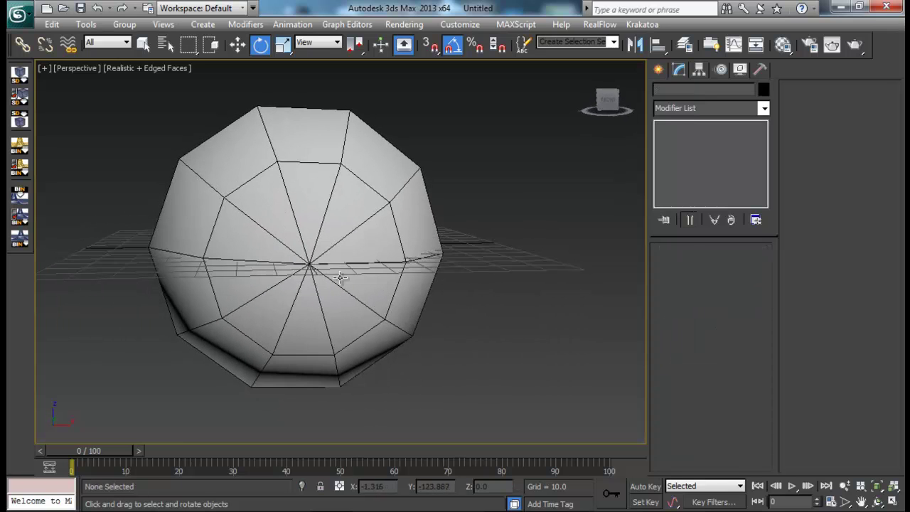
{"action": "left_click", "coordinate": [337, 213]}
{"action": "right_click", "coordinate": [370, 222]}
{"action": "mouse_move", "coordinate": [427, 343]}
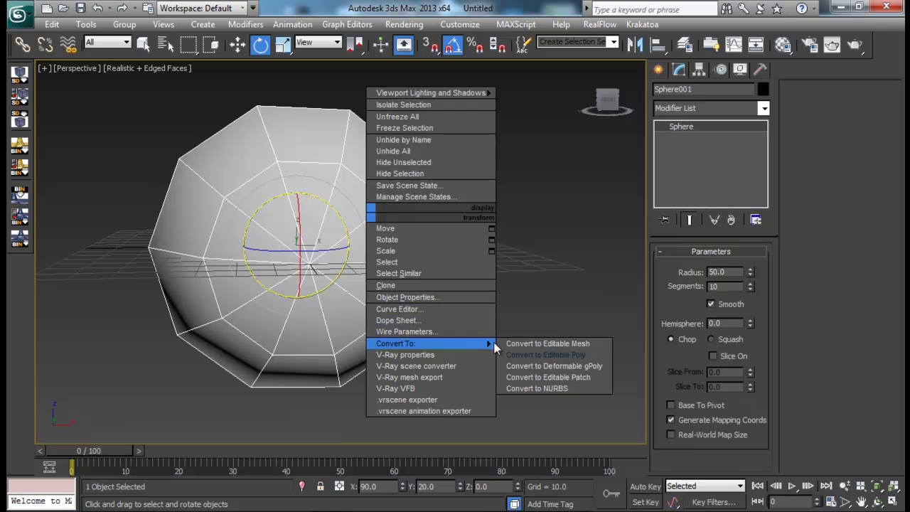
{"action": "left_click", "coordinate": [546, 355]}
- Cut a straight horizontal edge between the two upper side vertices of the front pole's ring and compare with the robot reference image
{"action": "left_click", "coordinate": [864, 242]}
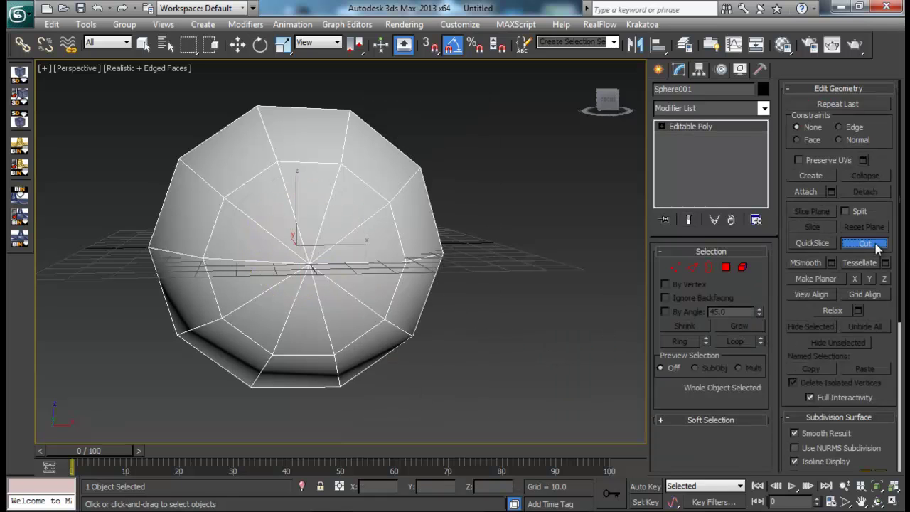
{"action": "left_click", "coordinate": [224, 197]}
{"action": "left_click", "coordinate": [389, 203]}
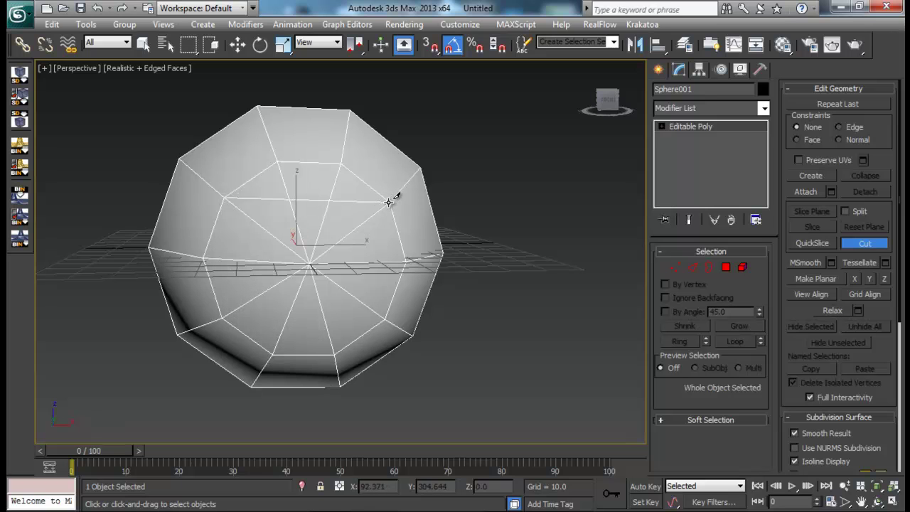
{"action": "key", "text": "alt+Tab"}
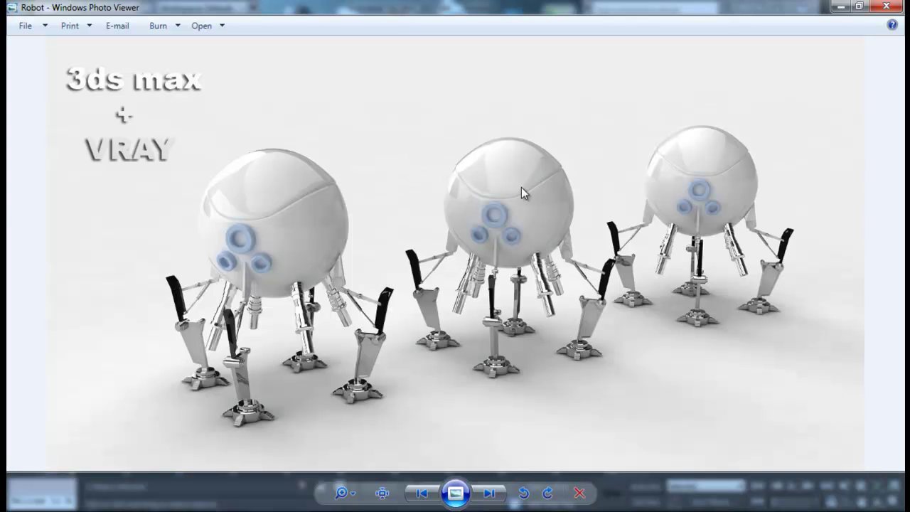
{"action": "left_click", "coordinate": [843, 7]}
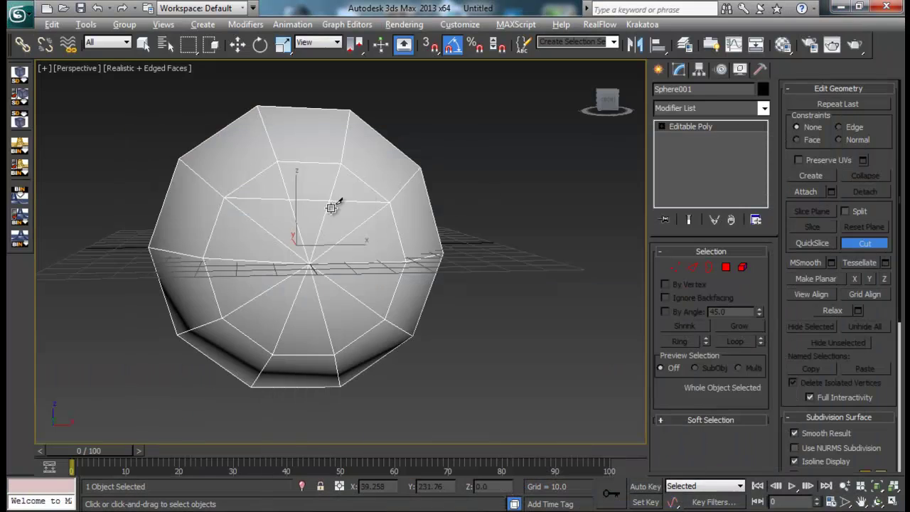
- Cut a second horizontal edge between the two lower side vertices of the front pole's ring
{"action": "middle_click_drag", "start_coordinate": [419, 285], "coordinate": [390, 274], "text": "alt"}
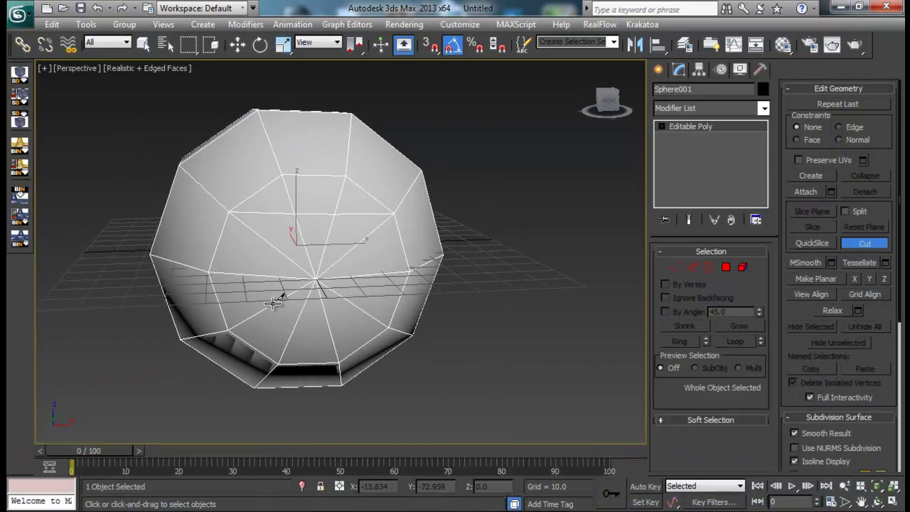
{"action": "left_click", "coordinate": [228, 329]}
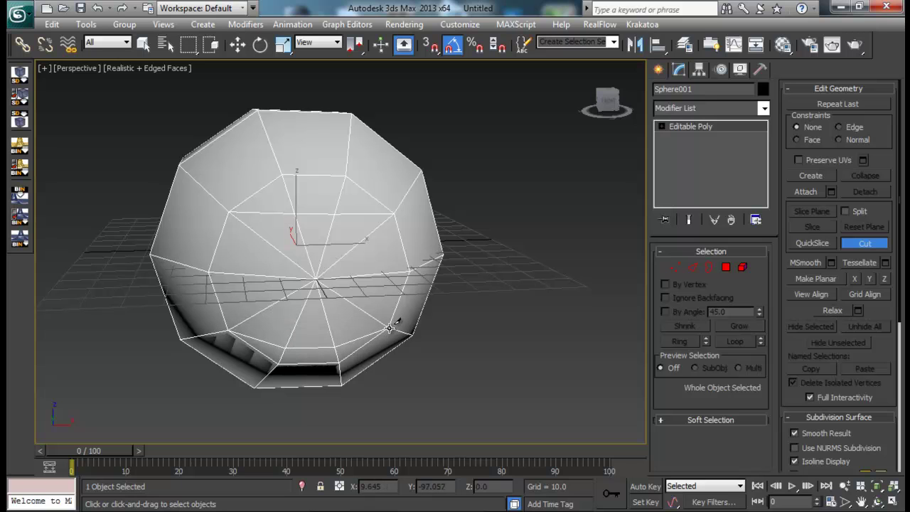
{"action": "left_click", "coordinate": [387, 328]}
{"action": "mouse_move", "coordinate": [512, 312]}
{"action": "middle_mouse_down", "text": "alt"}
{"action": "mouse_move", "coordinate": [494, 291]}
{"action": "mouse_move", "coordinate": [498, 307]}
{"action": "middle_mouse_up", "text": "alt"}
- Remove the twelve non-horizontal radial edge segments around the front pole, including the pieces beyond the two new cuts
{"action": "left_click", "coordinate": [694, 272]}
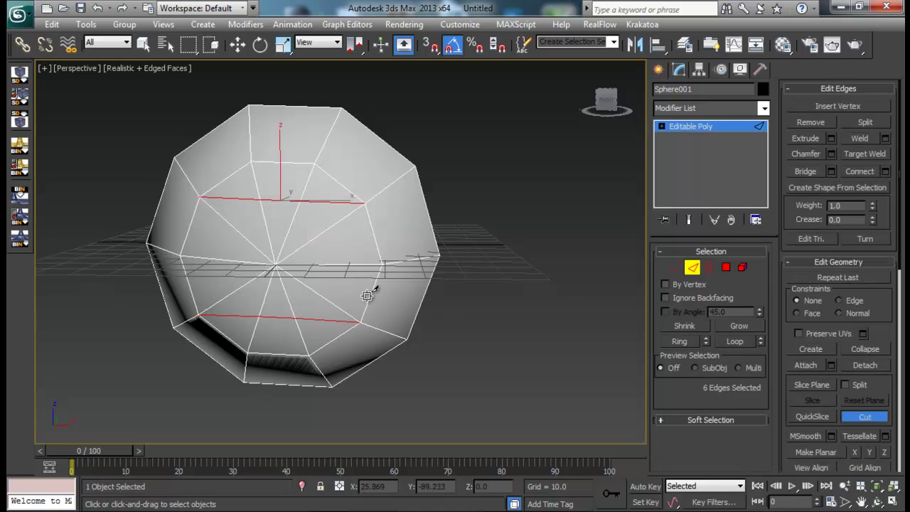
{"action": "middle_click_drag", "start_coordinate": [374, 293], "coordinate": [384, 303], "text": "alt"}
{"action": "key", "text": "e"}
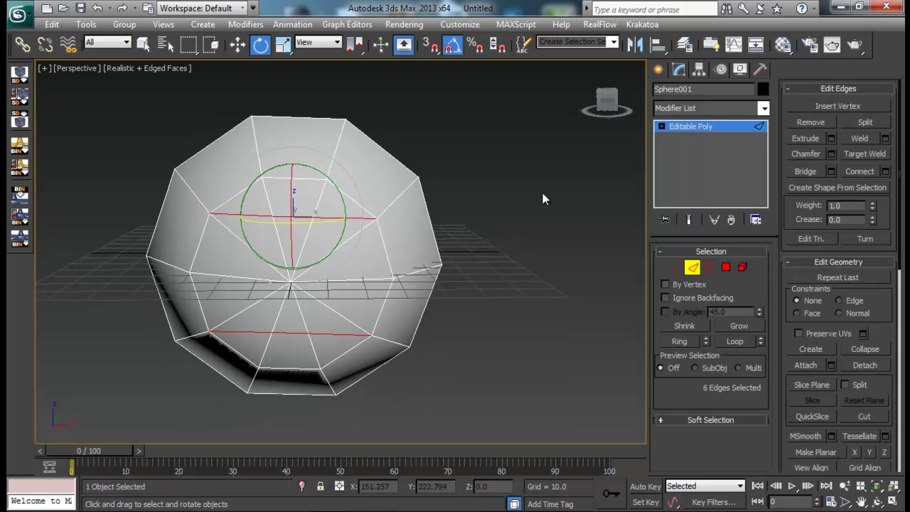
{"action": "left_click", "coordinate": [264, 194]}
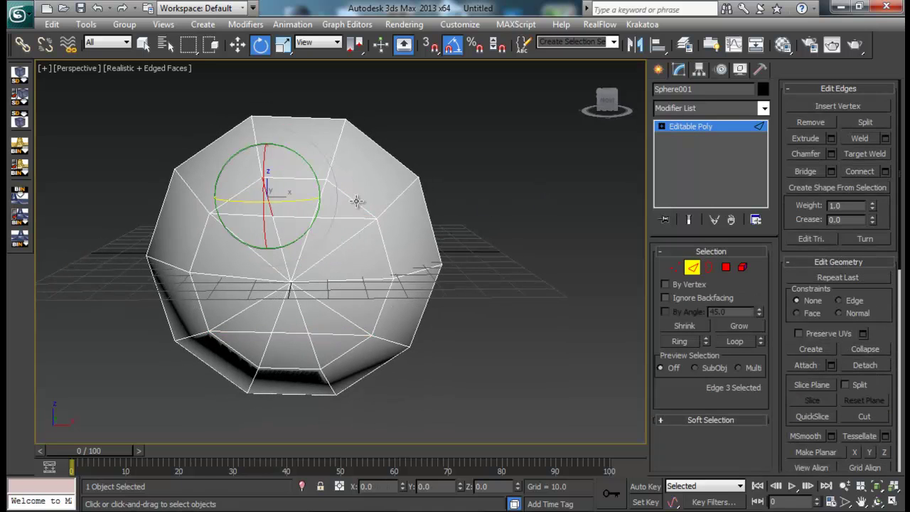
{"action": "left_click", "coordinate": [325, 200], "text": "ctrl"}
{"action": "key", "text": "w"}
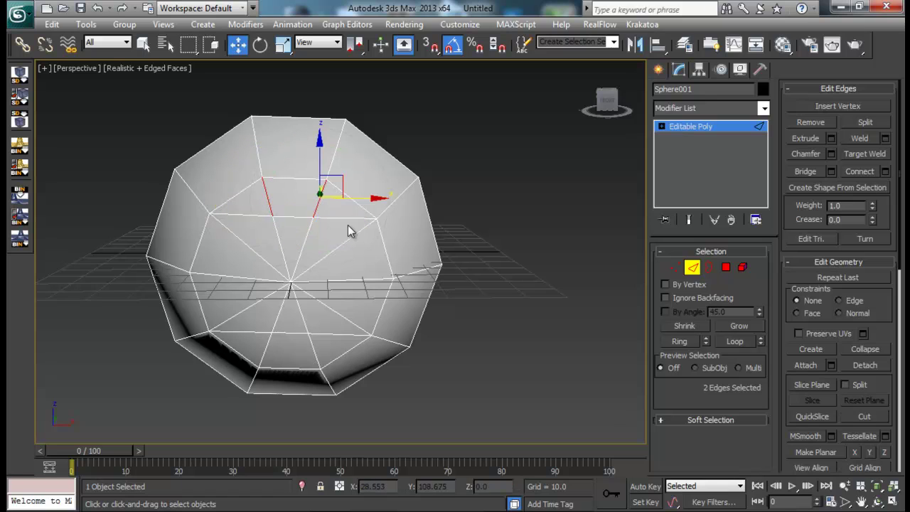
{"action": "left_click", "coordinate": [300, 242], "text": "ctrl"}
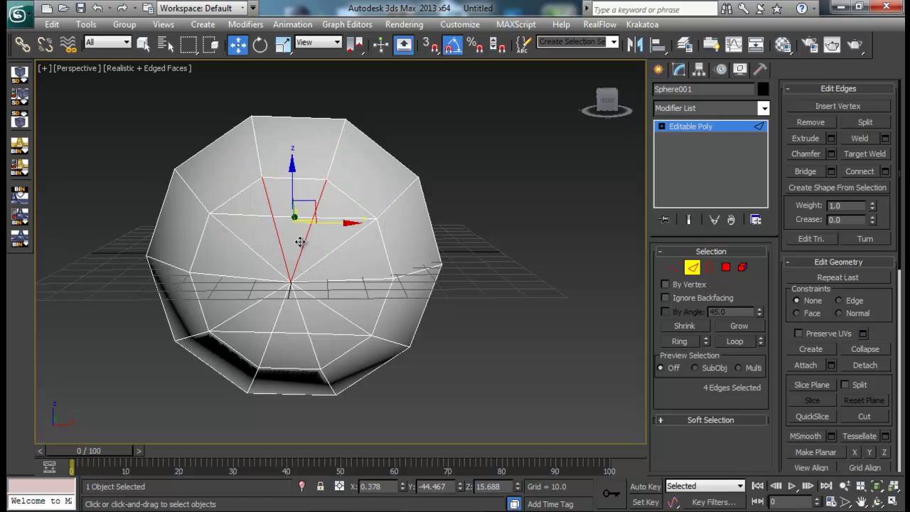
{"action": "left_click", "coordinate": [239, 243], "text": "ctrl"}
{"action": "left_click", "coordinate": [329, 256], "text": "ctrl"}
{"action": "left_click", "coordinate": [276, 292], "text": "ctrl"}
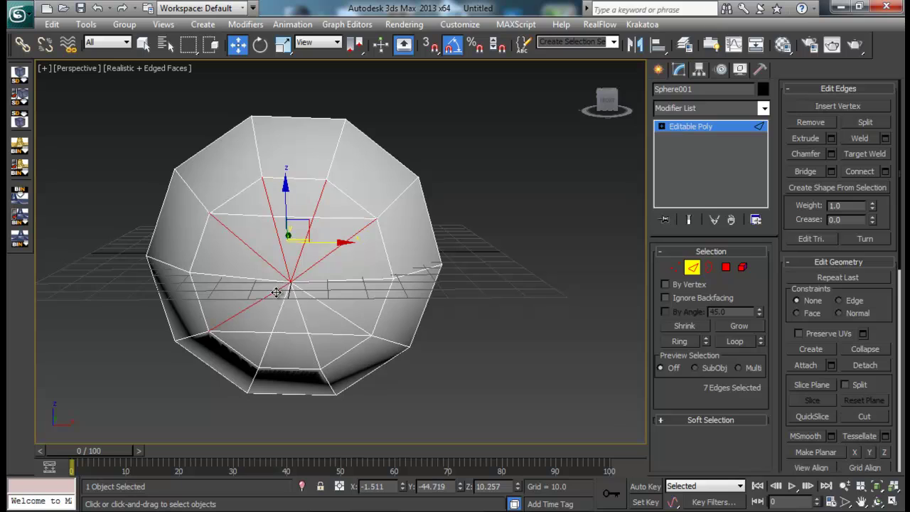
{"action": "left_click", "coordinate": [282, 302], "text": "ctrl"}
{"action": "left_click", "coordinate": [299, 304], "text": "ctrl"}
{"action": "left_click", "coordinate": [301, 333], "text": "ctrl"}
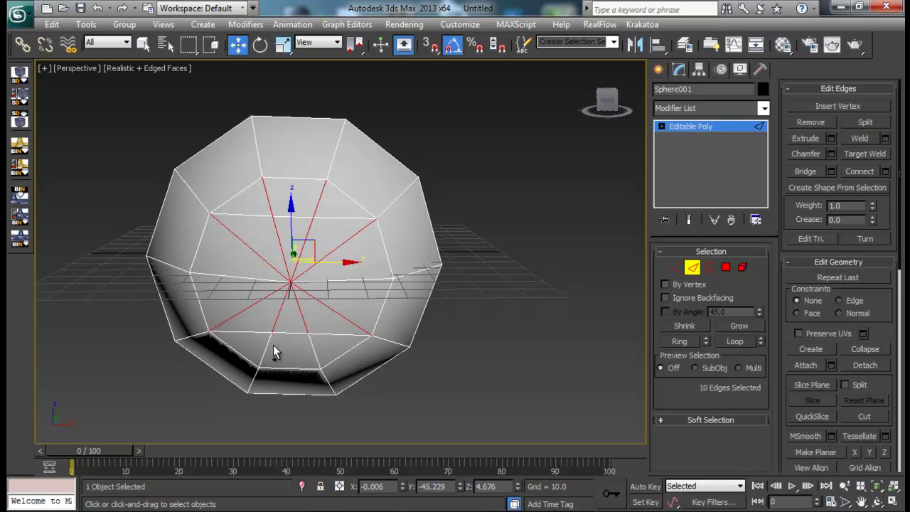
{"action": "left_click", "coordinate": [271, 349], "text": "ctrl"}
{"action": "left_click", "coordinate": [317, 352], "text": "ctrl"}
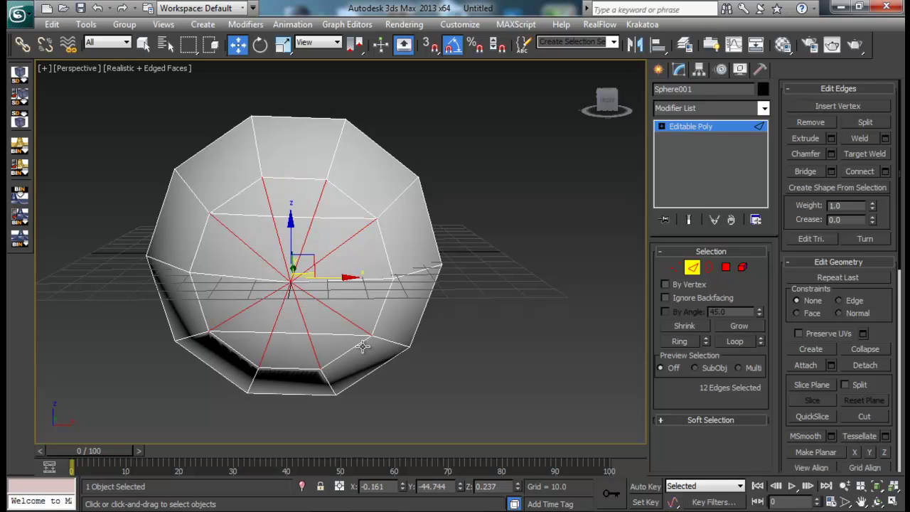
{"action": "key", "text": "BackSpace"}
{"action": "middle_click_drag", "start_coordinate": [363, 346], "coordinate": [517, 345], "text": "alt"}
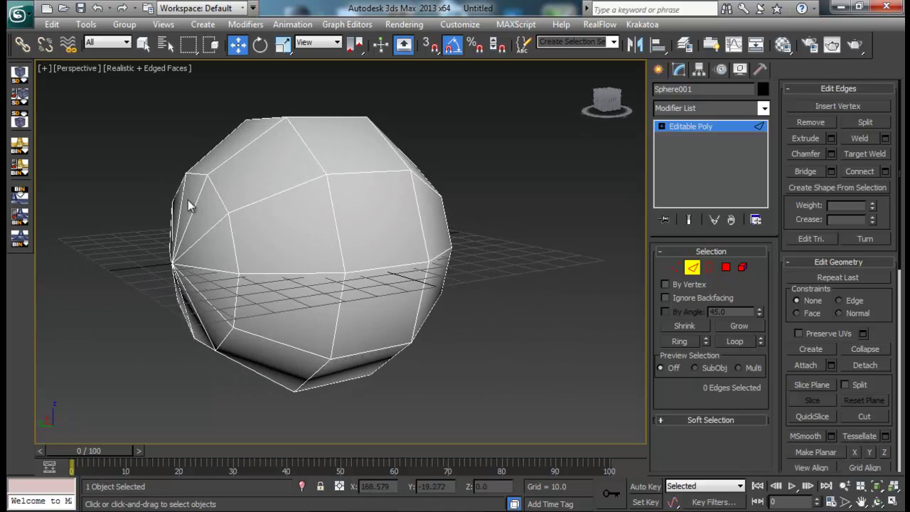
- Select the horizontal edges crossing the sphere's middle band and connect them with one vertical centre edge loop
{"action": "middle_click_drag", "start_coordinate": [189, 200], "coordinate": [211, 198], "text": "alt"}
{"action": "middle_click_drag", "start_coordinate": [248, 242], "coordinate": [382, 169], "text": "alt"}
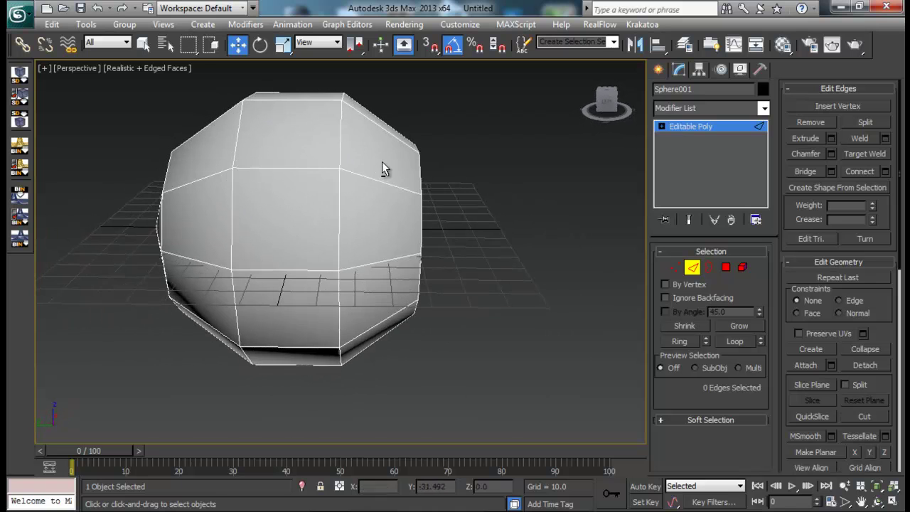
{"action": "left_click", "coordinate": [692, 267]}
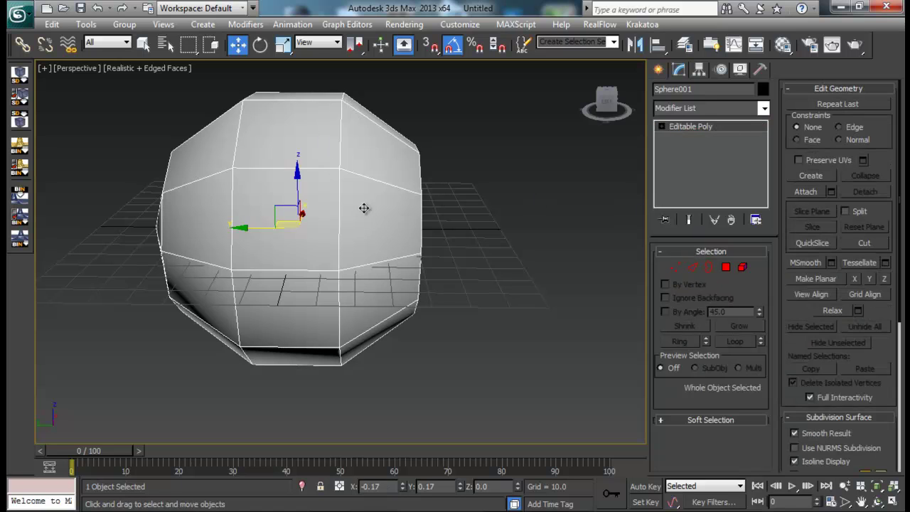
{"action": "middle_click_drag", "start_coordinate": [363, 207], "coordinate": [377, 201], "text": "alt"}
{"action": "left_click", "coordinate": [692, 266]}
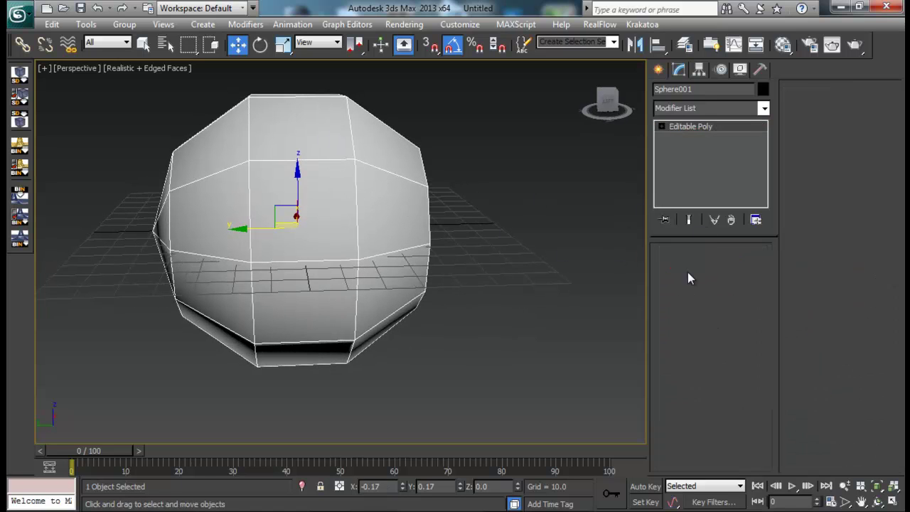
{"action": "left_click_drag", "start_coordinate": [310, 451], "coordinate": [310, 451]}
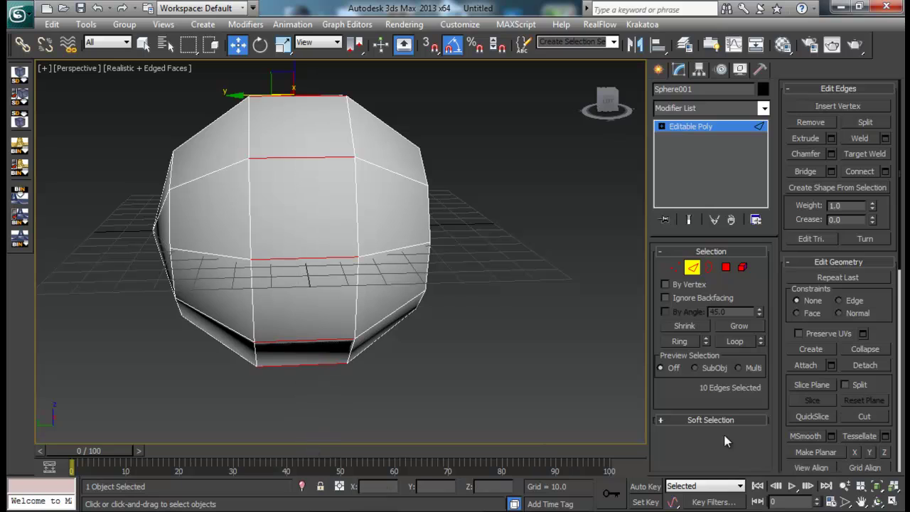
{"action": "left_click", "coordinate": [885, 171]}
{"action": "left_click", "coordinate": [347, 319]}
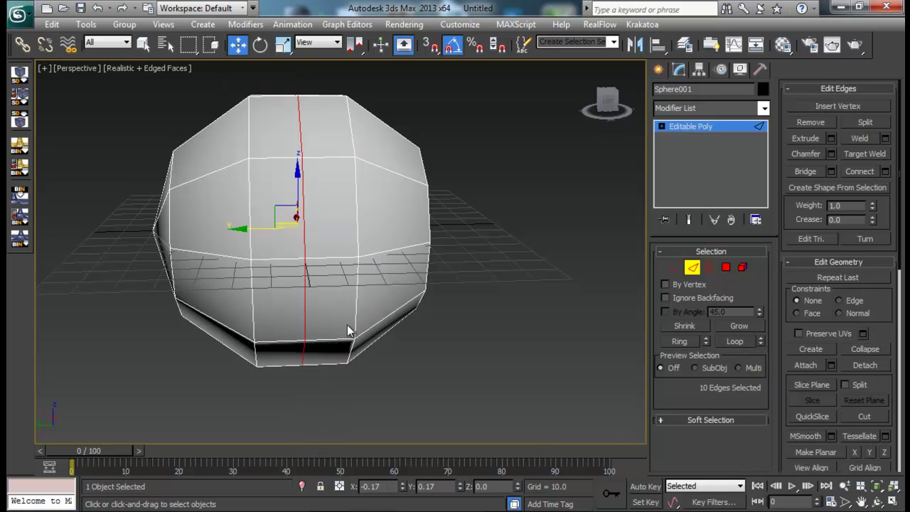
- Try deleting the polygons on one side of the new centre edge loop
{"action": "left_click", "coordinate": [726, 266]}
{"action": "left_click_drag", "start_coordinate": [92, 86], "coordinate": [269, 377]}
{"action": "key", "text": "Delete"}
{"action": "middle_click_drag", "start_coordinate": [348, 315], "coordinate": [295, 326], "text": "alt"}
{"action": "key", "text": "ctrl+z"}
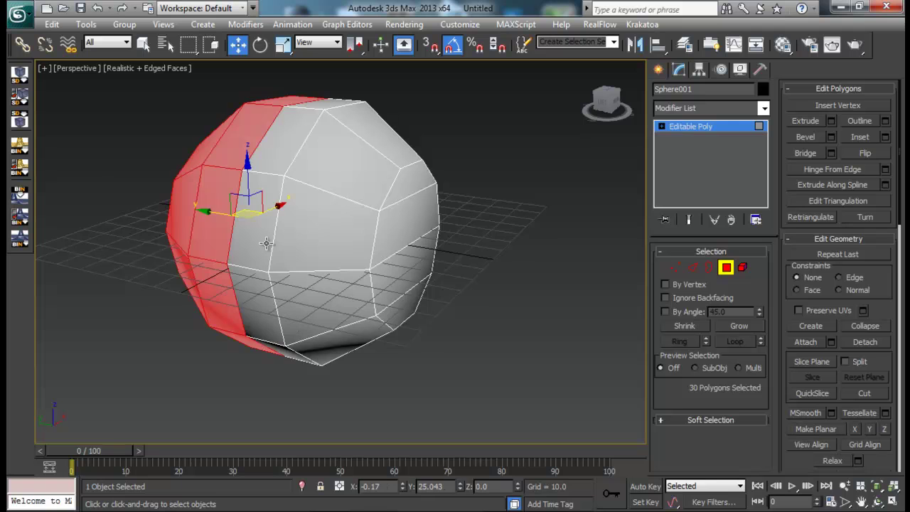
{"action": "key", "text": "ctrl+z"}
- Preview the sphere with NURMS subdivision, inspect its shape around the front pole and side, and switch the subdivision off
{"action": "middle_click_drag", "start_coordinate": [345, 235], "coordinate": [359, 238], "text": "alt"}
{"action": "left_click", "coordinate": [727, 272]}
{"action": "left_click", "coordinate": [493, 261]}
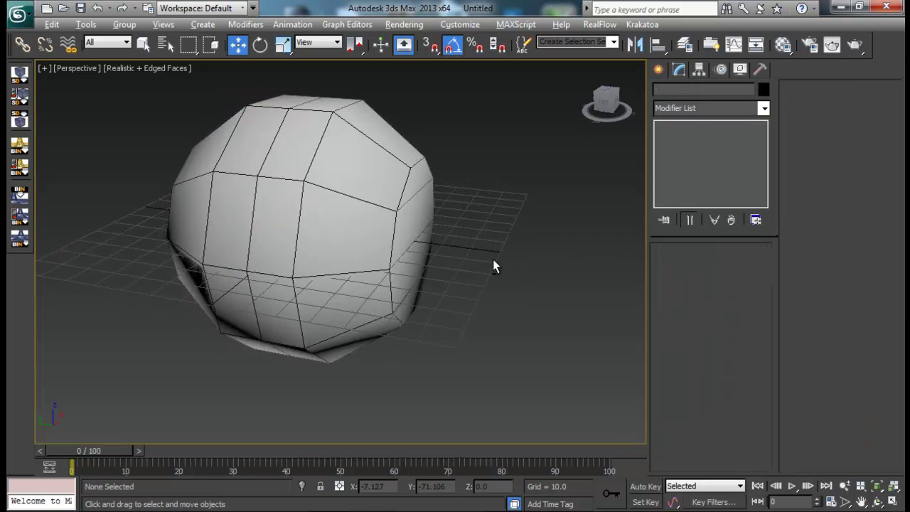
{"action": "left_click", "coordinate": [406, 256]}
{"action": "middle_click_drag", "start_coordinate": [493, 261], "coordinate": [367, 240], "text": "alt"}
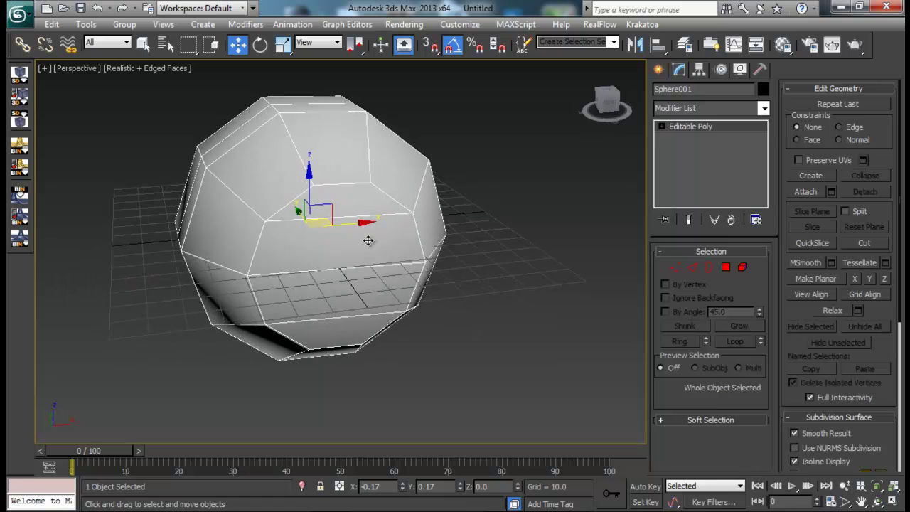
{"action": "left_click", "coordinate": [794, 448]}
{"action": "middle_click_drag", "start_coordinate": [377, 245], "coordinate": [346, 234], "text": "alt"}
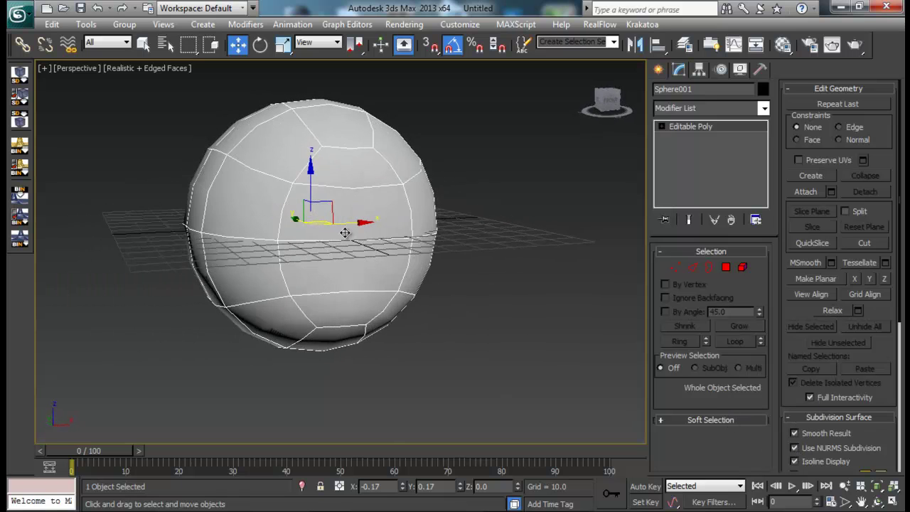
{"action": "middle_click_drag", "start_coordinate": [207, 150], "coordinate": [190, 157], "text": "alt"}
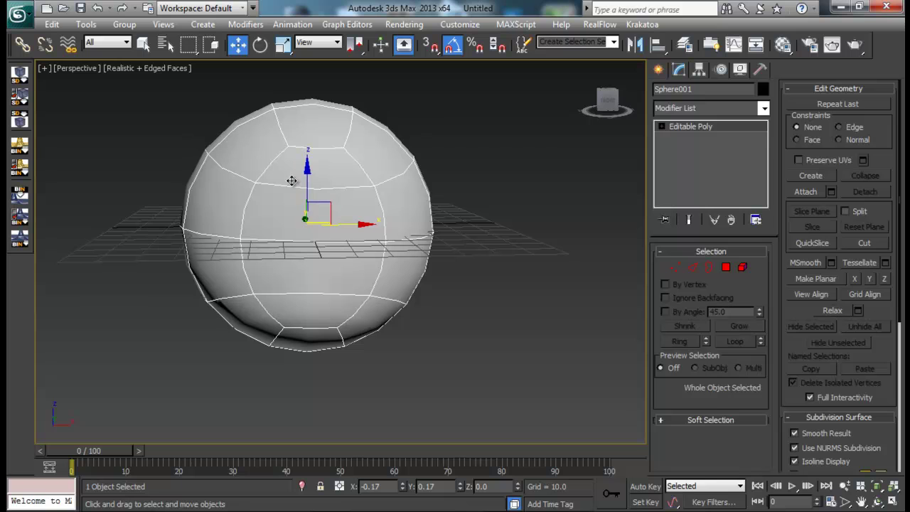
{"action": "middle_click_drag", "start_coordinate": [317, 203], "coordinate": [407, 228], "text": "alt"}
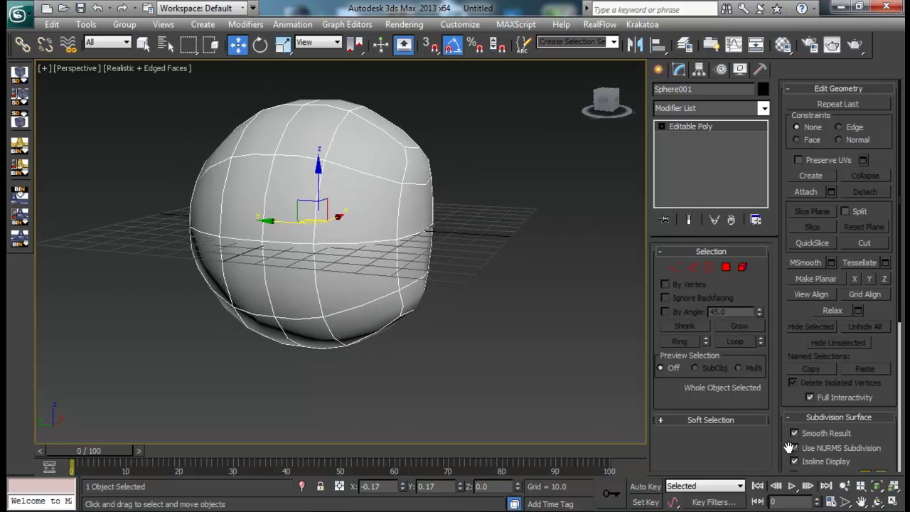
{"action": "left_click", "coordinate": [795, 448]}
{"action": "middle_click_drag", "start_coordinate": [295, 169], "coordinate": [345, 213], "text": "alt"}
{"action": "left_click", "coordinate": [694, 269]}
{"action": "middle_click_drag", "start_coordinate": [317, 313], "coordinate": [321, 334], "text": "alt"}
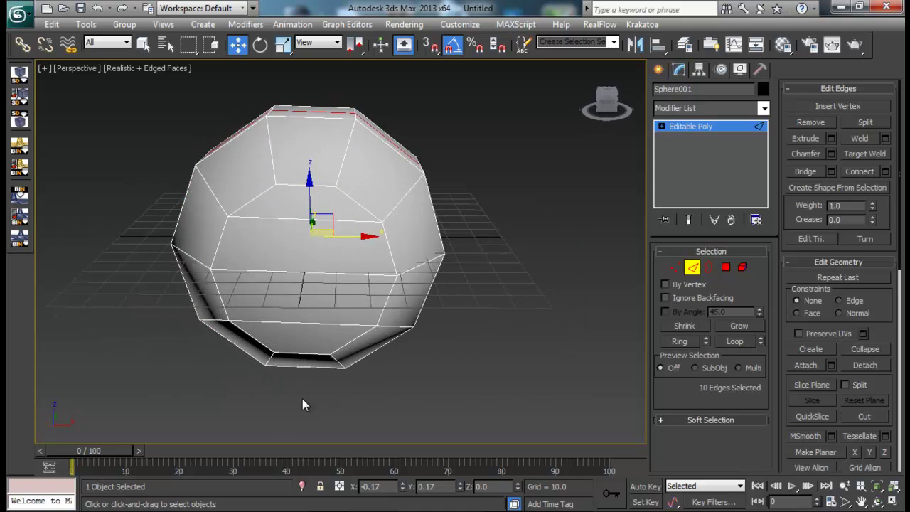
{"action": "left_click_drag", "start_coordinate": [302, 399], "coordinate": [300, 70]}
- Cut two horizontal edges across the rear pole's ring, joining its upper pair and its lower pair of side vertices
{"action": "middle_click_drag", "start_coordinate": [388, 135], "coordinate": [400, 221], "text": "alt"}
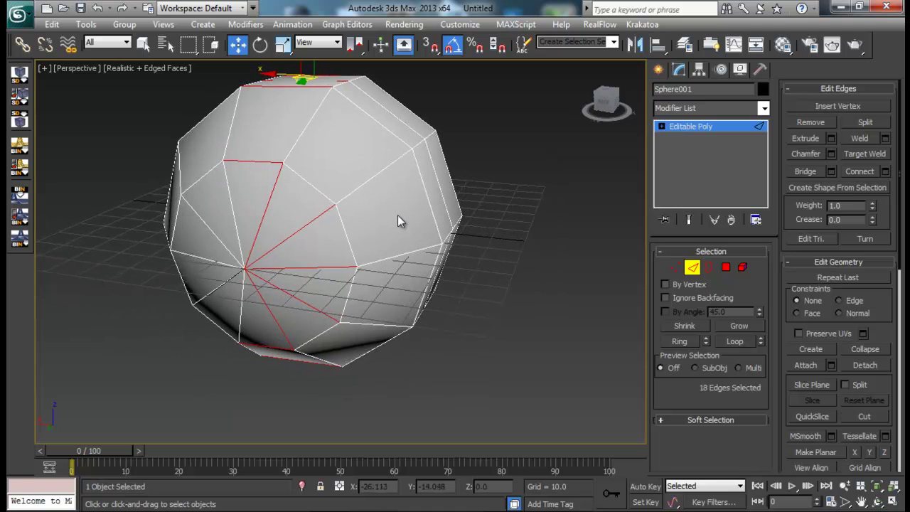
{"action": "left_click", "coordinate": [692, 268]}
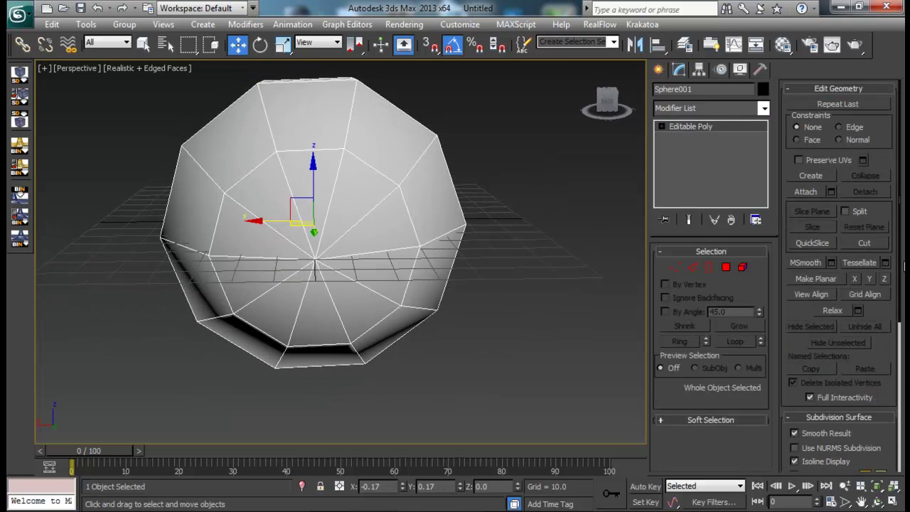
{"action": "left_click", "coordinate": [880, 244]}
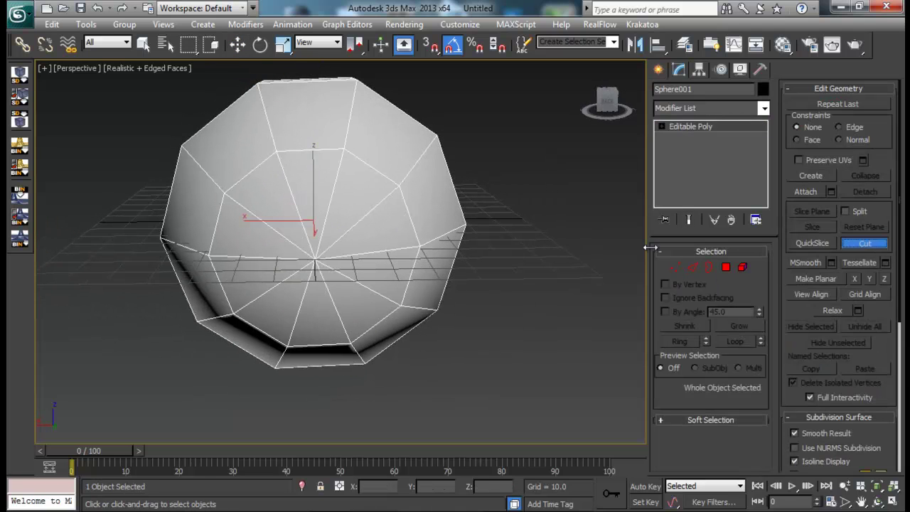
{"action": "left_click", "coordinate": [223, 192]}
{"action": "left_click", "coordinate": [399, 186]}
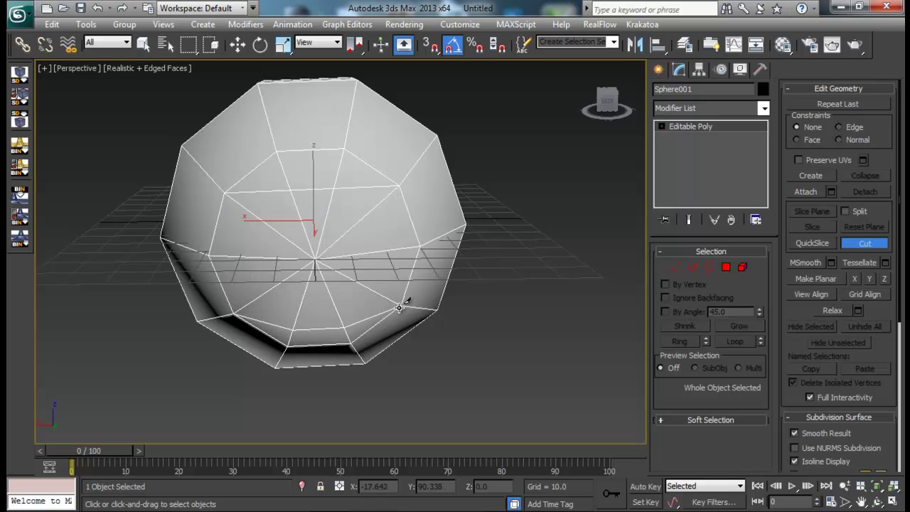
{"action": "left_click", "coordinate": [400, 305]}
- Remove all non-horizontal radial edge segments around the rear pole, including the pieces beyond the two new cuts
{"action": "left_click", "coordinate": [693, 266]}
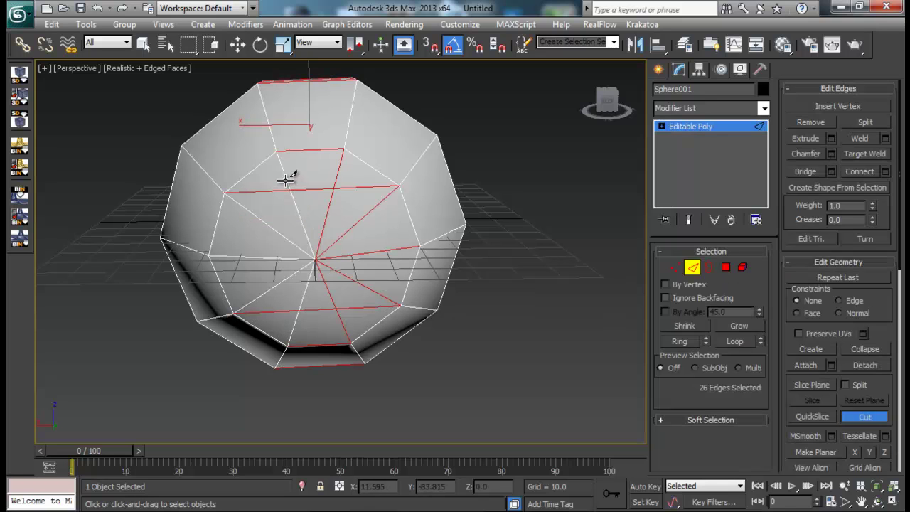
{"action": "key", "text": "w"}
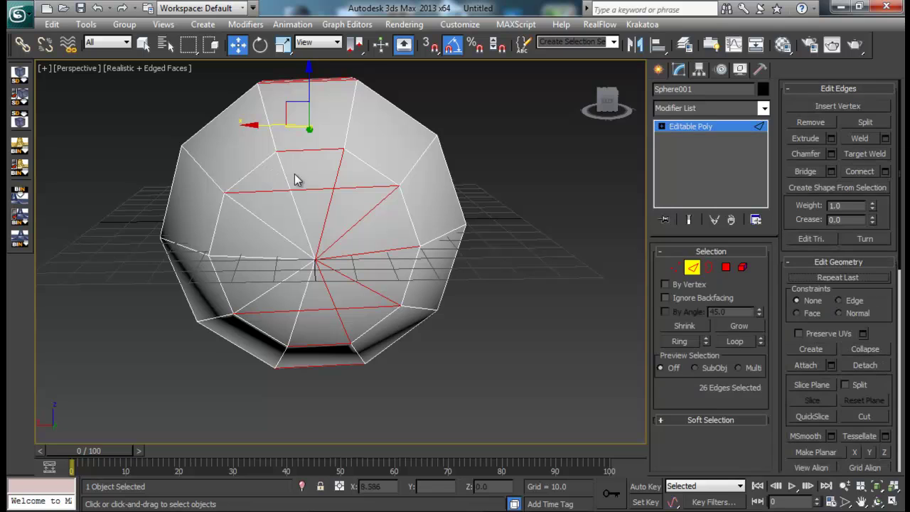
{"action": "left_click", "coordinate": [307, 179]}
{"action": "left_click", "coordinate": [337, 179], "text": "ctrl"}
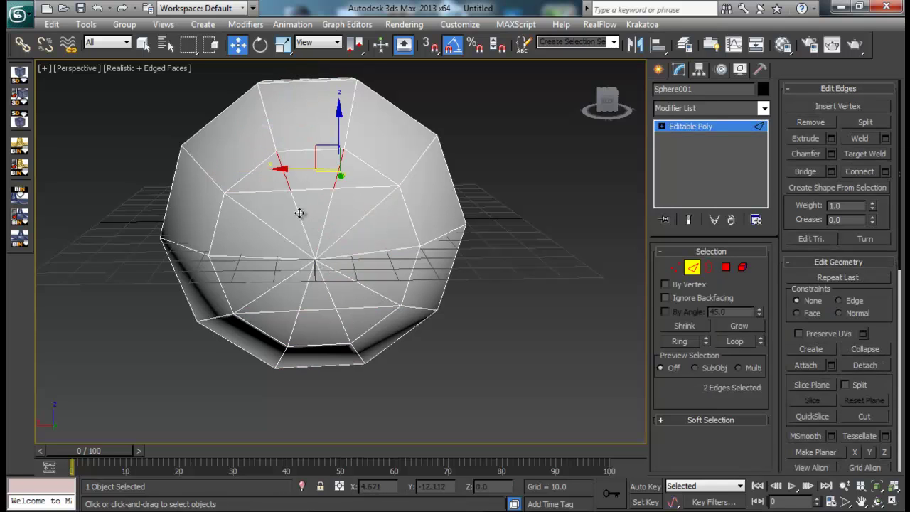
{"action": "left_click", "coordinate": [326, 216], "text": "ctrl"}
{"action": "left_click", "coordinate": [354, 228], "text": "ctrl"}
{"action": "left_click", "coordinate": [283, 237], "text": "ctrl"}
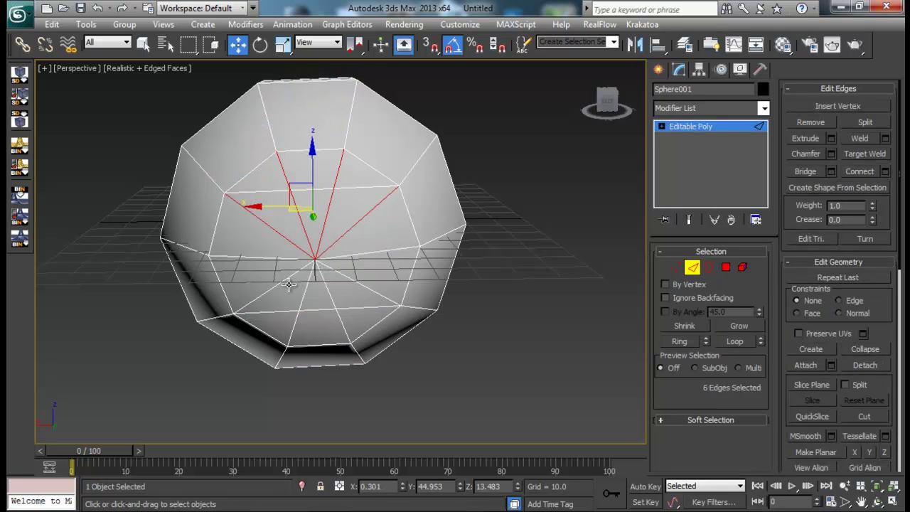
{"action": "left_click", "coordinate": [290, 278], "text": "ctrl"}
{"action": "left_click", "coordinate": [317, 292], "text": "ctrl"}
{"action": "left_click", "coordinate": [323, 282], "text": "ctrl"}
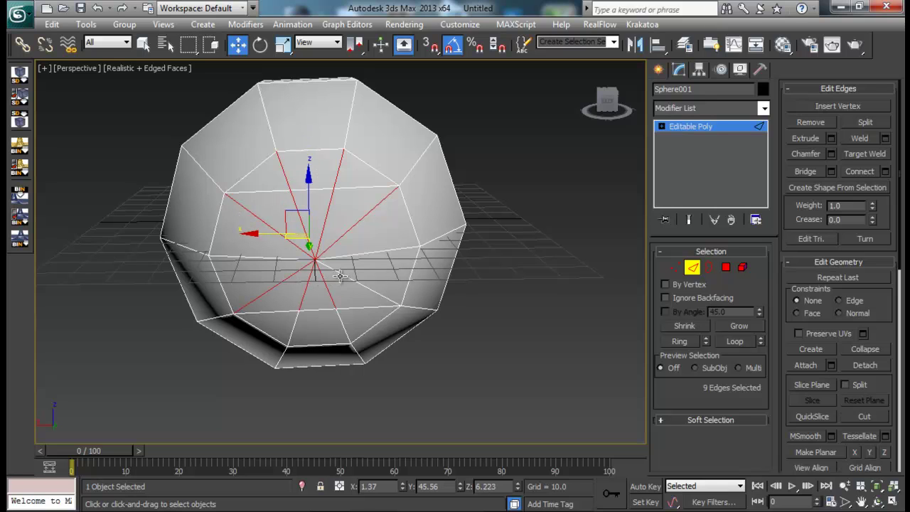
{"action": "left_click", "coordinate": [343, 276], "text": "ctrl"}
{"action": "left_click", "coordinate": [342, 319], "text": "ctrl"}
{"action": "left_click", "coordinate": [297, 321], "text": "ctrl"}
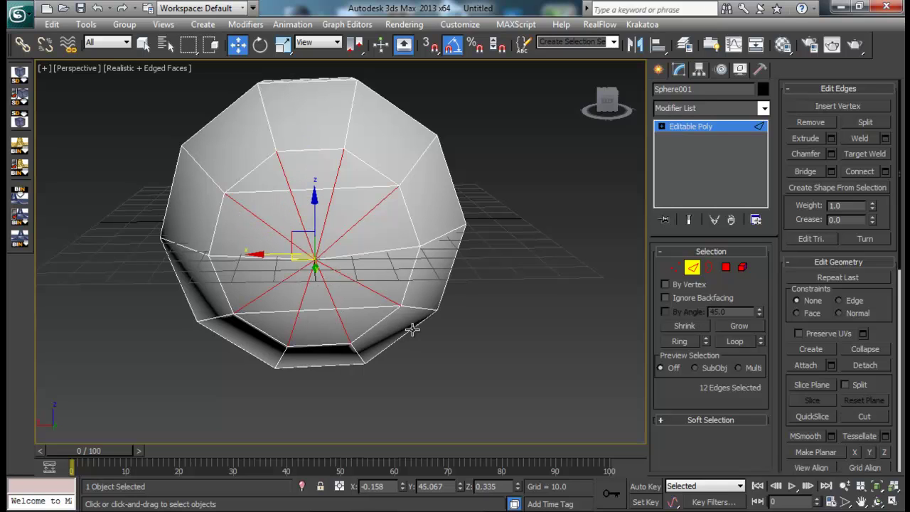
{"action": "key", "text": "BackSpace"}
- Select the ring of horizontal edges running across both poles and connect it with one vertical centre edge loop
{"action": "middle_click_drag", "start_coordinate": [413, 326], "coordinate": [338, 335], "text": "alt"}
{"action": "left_click", "coordinate": [333, 348]}
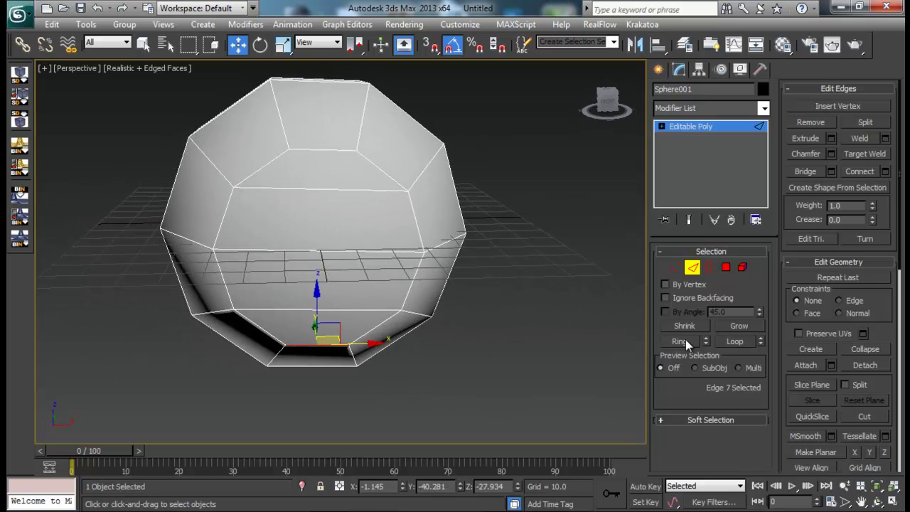
{"action": "left_click", "coordinate": [681, 341]}
{"action": "middle_click_drag", "start_coordinate": [611, 313], "coordinate": [377, 272], "text": "alt"}
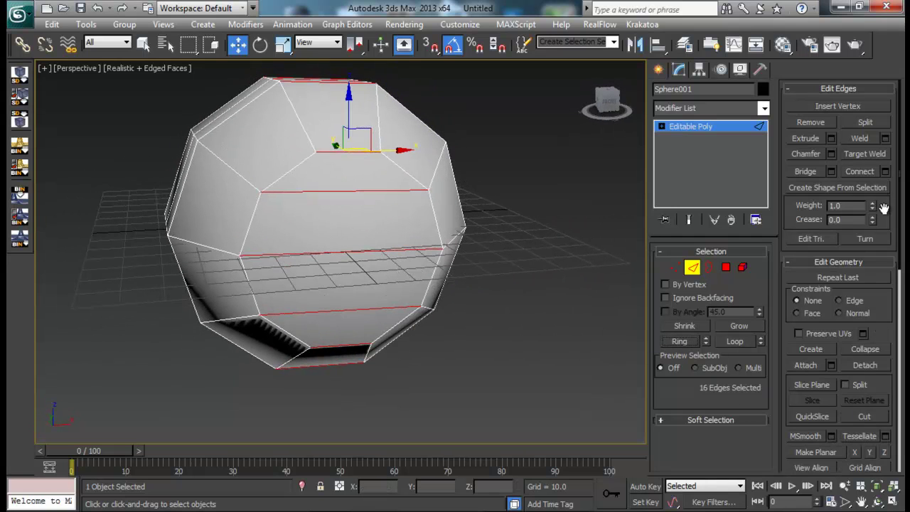
{"action": "left_click", "coordinate": [885, 171]}
{"action": "left_click", "coordinate": [350, 322]}
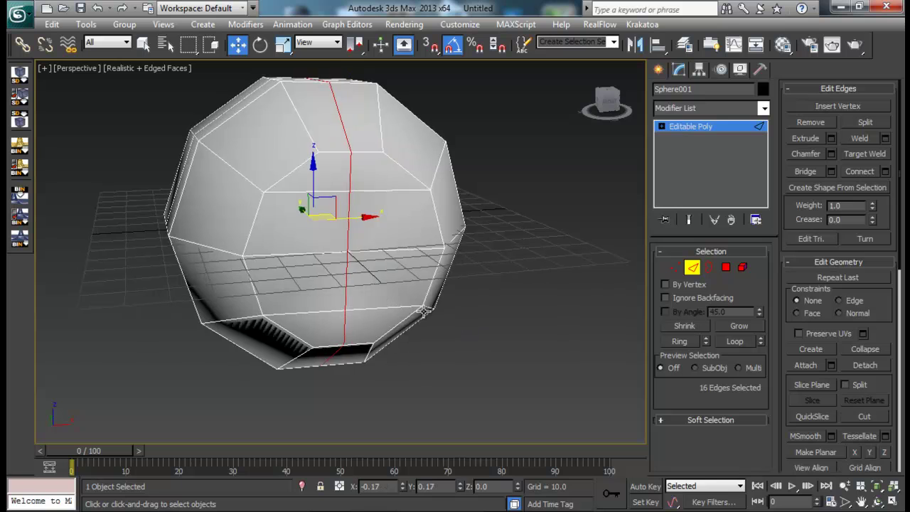
- Move the upper, middle and lower centre vertices of the flat front pole area outward along Y to round it
{"action": "middle_click_drag", "start_coordinate": [356, 324], "coordinate": [444, 231], "text": "alt"}
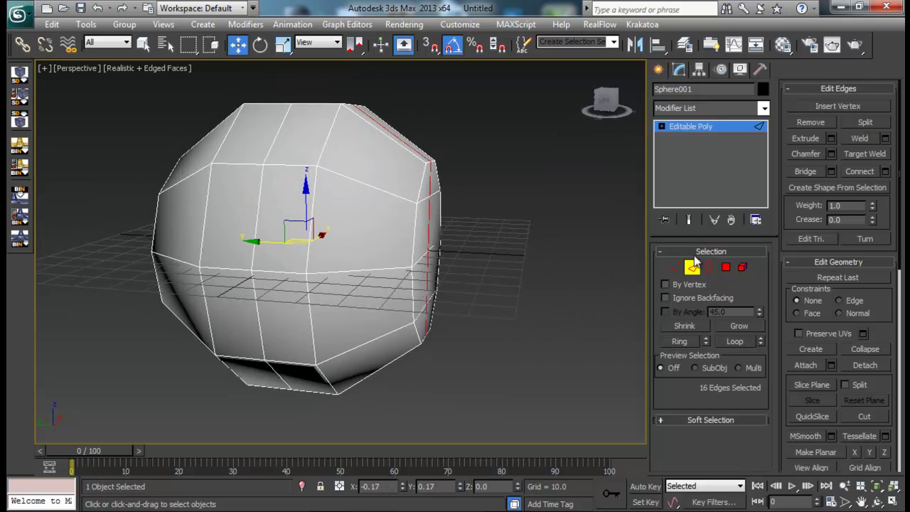
{"action": "left_click", "coordinate": [675, 266]}
{"action": "left_click", "coordinate": [432, 192]}
{"action": "middle_click_drag", "start_coordinate": [431, 193], "coordinate": [406, 216], "text": "alt"}
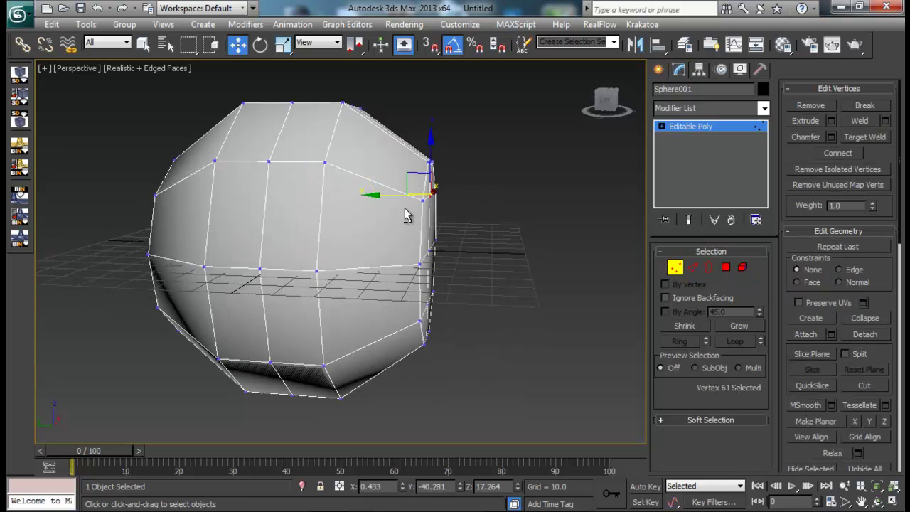
{"action": "left_click_drag", "start_coordinate": [386, 197], "coordinate": [405, 201]}
{"action": "left_click", "coordinate": [434, 243]}
{"action": "left_click_drag", "start_coordinate": [397, 251], "coordinate": [431, 251]}
{"action": "middle_click_drag", "start_coordinate": [500, 283], "coordinate": [511, 260]}
{"action": "left_click", "coordinate": [423, 254]}
{"action": "left_click_drag", "start_coordinate": [411, 268], "coordinate": [449, 257]}
{"action": "middle_click_drag", "start_coordinate": [450, 257], "coordinate": [486, 204], "text": "alt"}
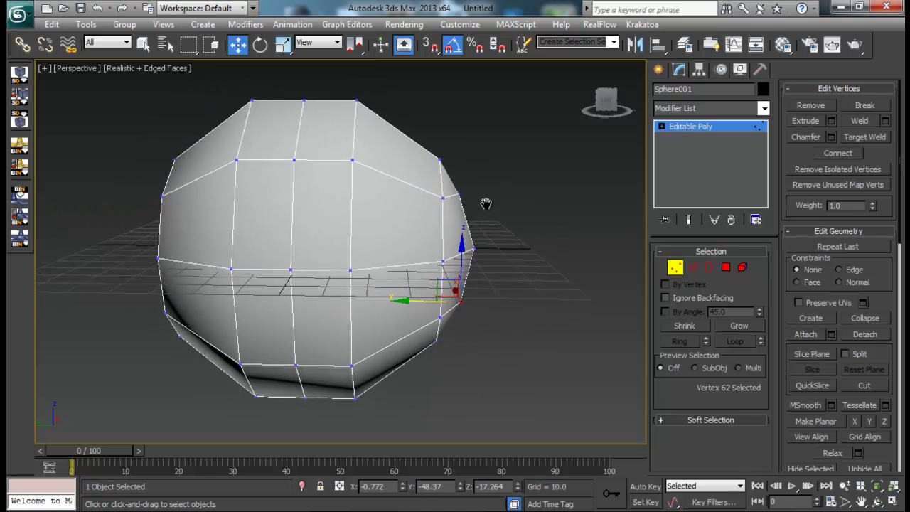
- Connect the edge ring between the middle band and the front pole's ring with one segment and scale the new loop slightly outward
{"action": "middle_click_drag", "start_coordinate": [419, 254], "coordinate": [429, 261], "text": "alt"}
{"action": "middle_click_drag", "start_coordinate": [420, 337], "coordinate": [569, 228], "text": "alt"}
{"action": "key", "text": "2"}
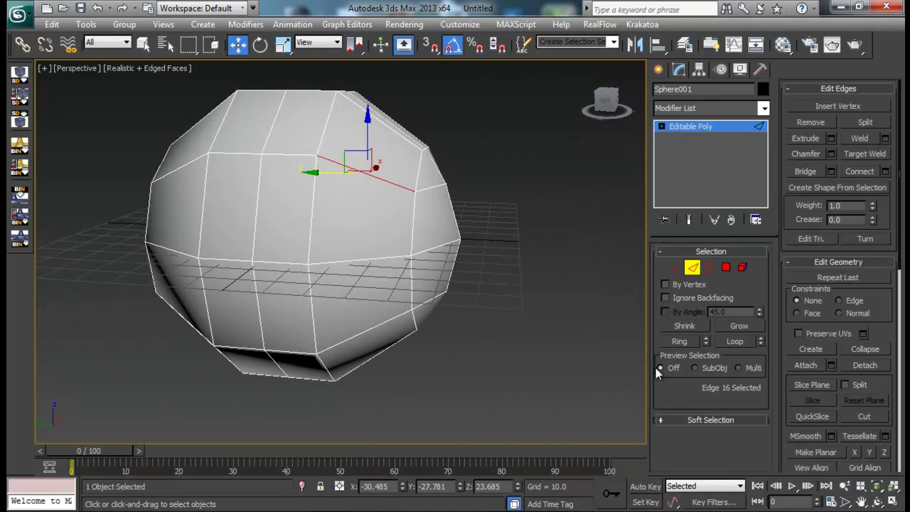
{"action": "left_click", "coordinate": [684, 341]}
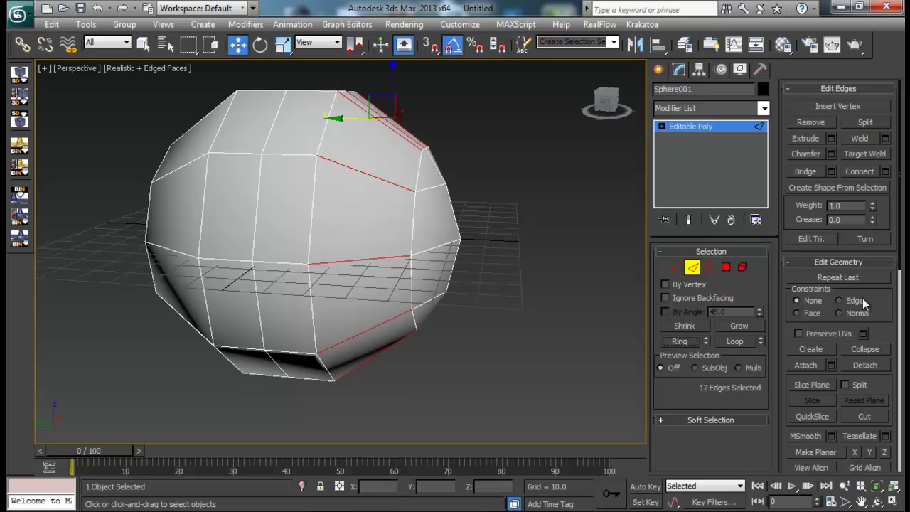
{"action": "left_click", "coordinate": [885, 171]}
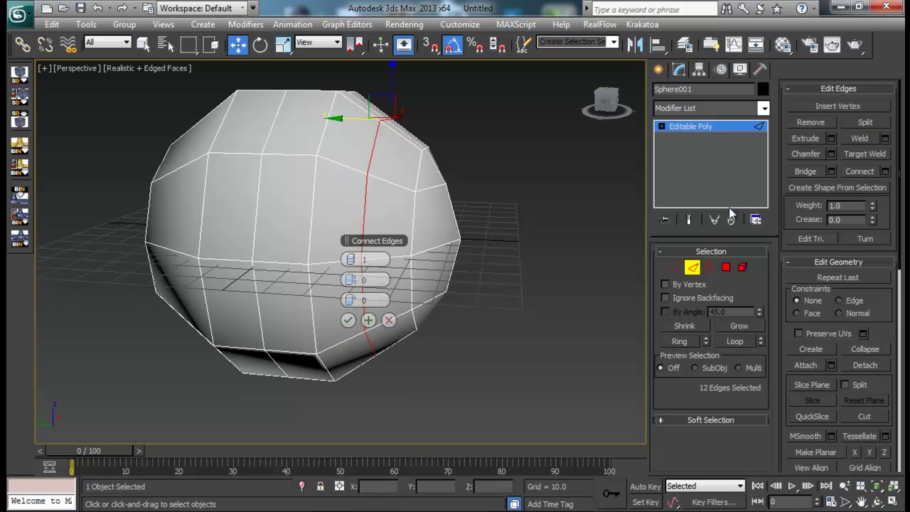
{"action": "left_click", "coordinate": [347, 325]}
{"action": "key", "text": "r"}
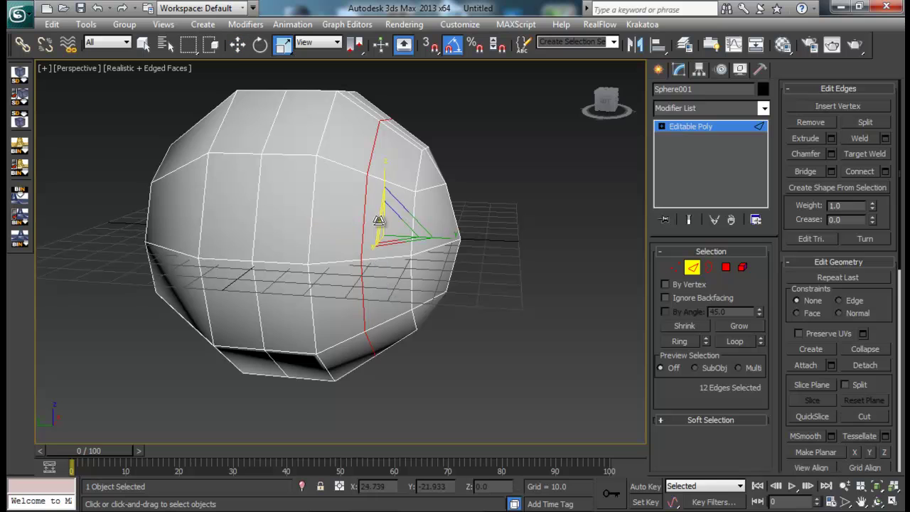
{"action": "left_click_drag", "start_coordinate": [386, 218], "coordinate": [394, 216]}
{"action": "mouse_move", "coordinate": [501, 320]}
{"action": "middle_mouse_down", "text": "alt"}
{"action": "mouse_move", "coordinate": [430, 292]}
{"action": "mouse_move", "coordinate": [440, 340]}
{"action": "mouse_move", "coordinate": [504, 313]}
{"action": "middle_mouse_up", "text": "alt"}
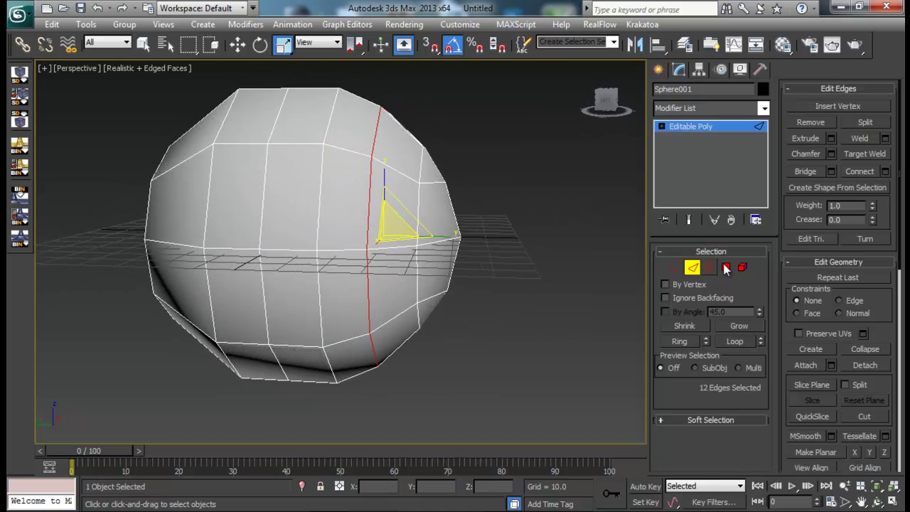
- Move the centre vertices of the front pole slightly inward along Y to flatten the protruding tip
{"action": "left_click", "coordinate": [675, 267]}
{"action": "left_click_drag", "start_coordinate": [448, 323], "coordinate": [445, 319]}
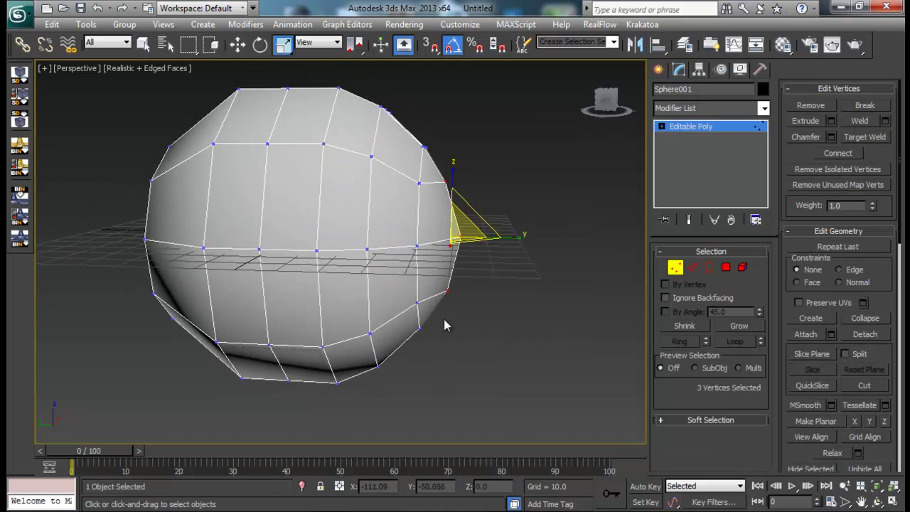
{"action": "key", "text": "w"}
{"action": "left_click_drag", "start_coordinate": [412, 237], "coordinate": [430, 238]}
{"action": "left_click", "coordinate": [455, 243]}
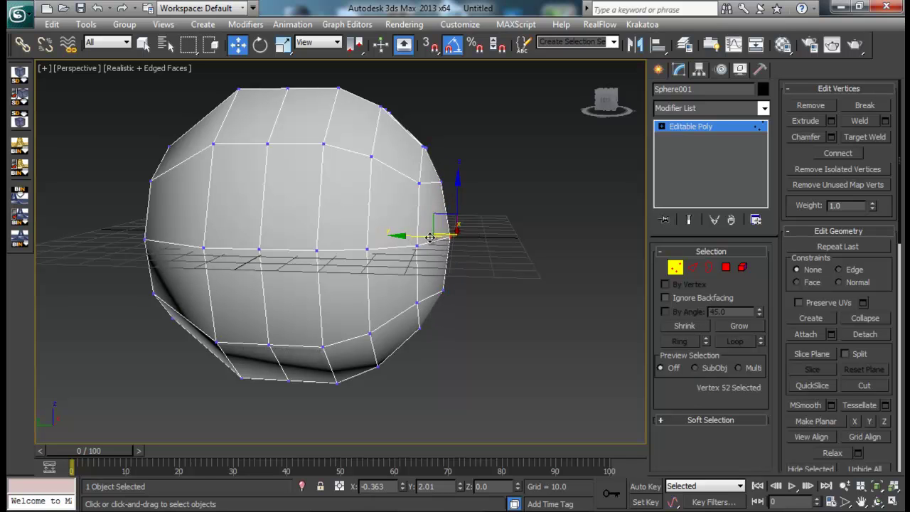
{"action": "left_click", "coordinate": [490, 251]}
{"action": "middle_click_drag", "start_coordinate": [490, 251], "coordinate": [308, 106], "text": "alt"}
{"action": "left_click_drag", "start_coordinate": [348, 431], "coordinate": [346, 423]}
{"action": "key", "text": "r"}
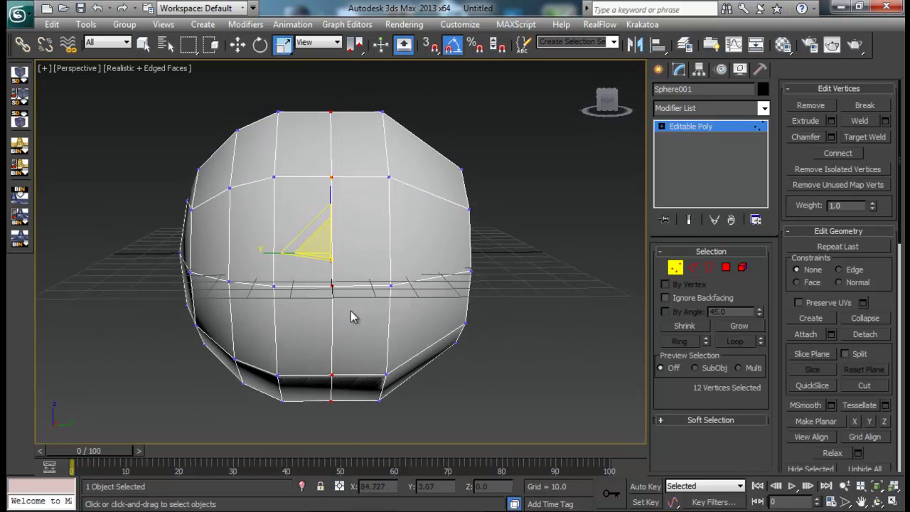
{"action": "middle_click_drag", "start_coordinate": [351, 315], "coordinate": [434, 254], "text": "alt"}
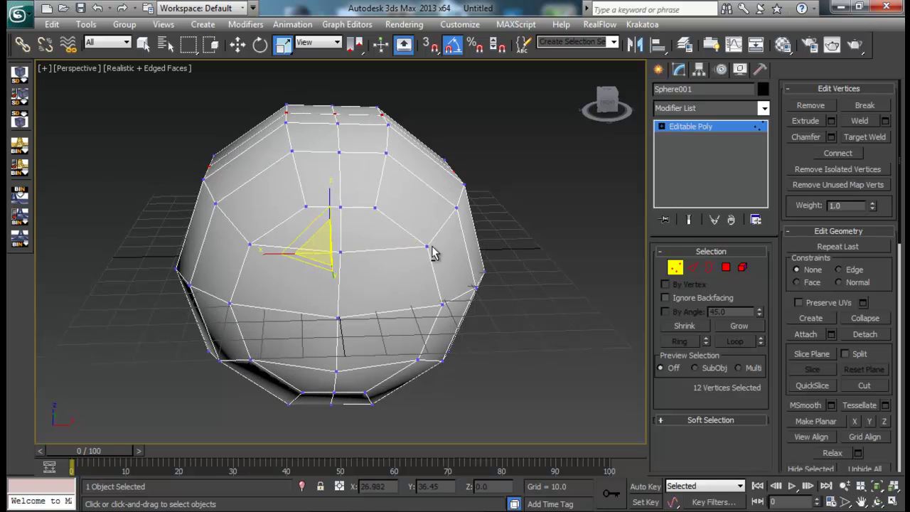
{"action": "left_click", "coordinate": [331, 108]}
{"action": "middle_click_drag", "start_coordinate": [371, 204], "coordinate": [325, 391], "text": "alt"}
{"action": "left_click", "coordinate": [320, 379], "text": "ctrl"}
{"action": "scroll", "coordinate": [436, 354], "scroll_direction": "down", "scroll_amount": 5}
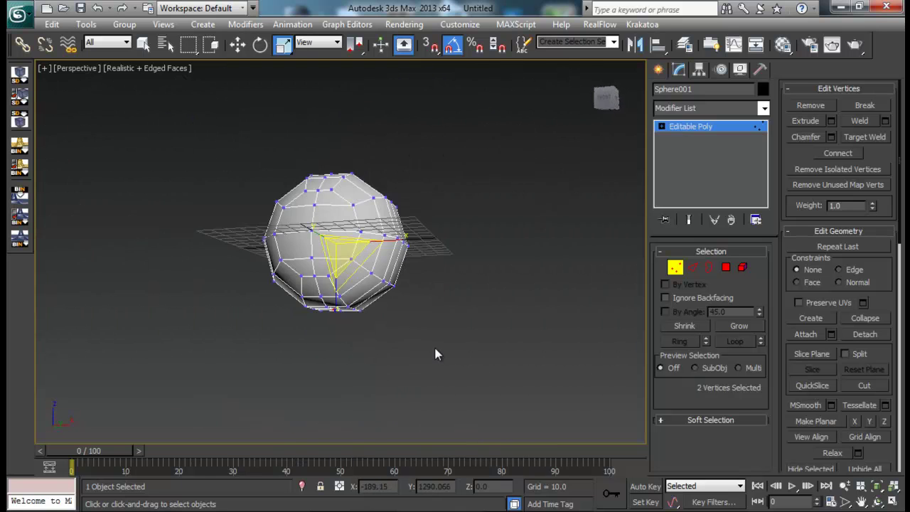
{"action": "middle_click_drag", "start_coordinate": [358, 298], "coordinate": [298, 280], "text": "alt"}
{"action": "scroll", "coordinate": [411, 312], "scroll_direction": "up", "scroll_amount": 3}
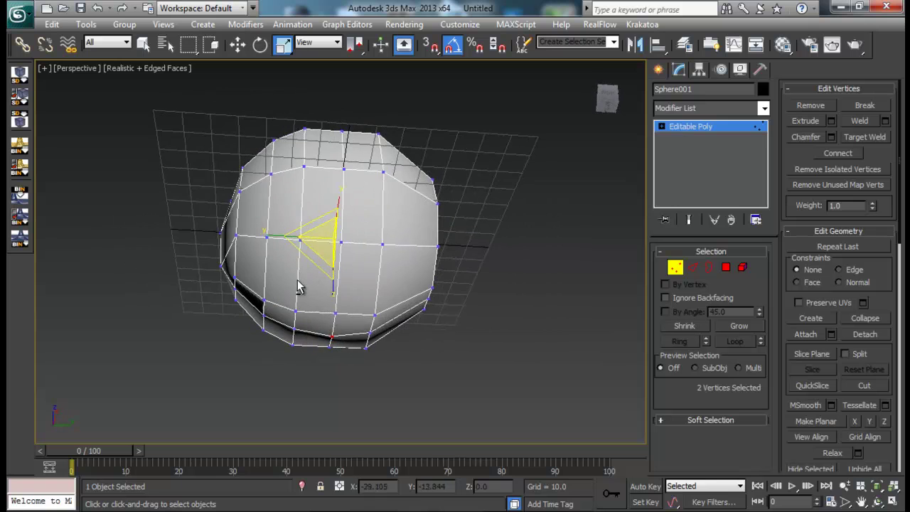
{"action": "middle_click_drag", "start_coordinate": [301, 334], "coordinate": [297, 357], "text": "alt"}
- Select the four vertices beside the centre line at the body's top and bottom and scale them slightly inward along Z
{"action": "left_click", "coordinate": [295, 335]}
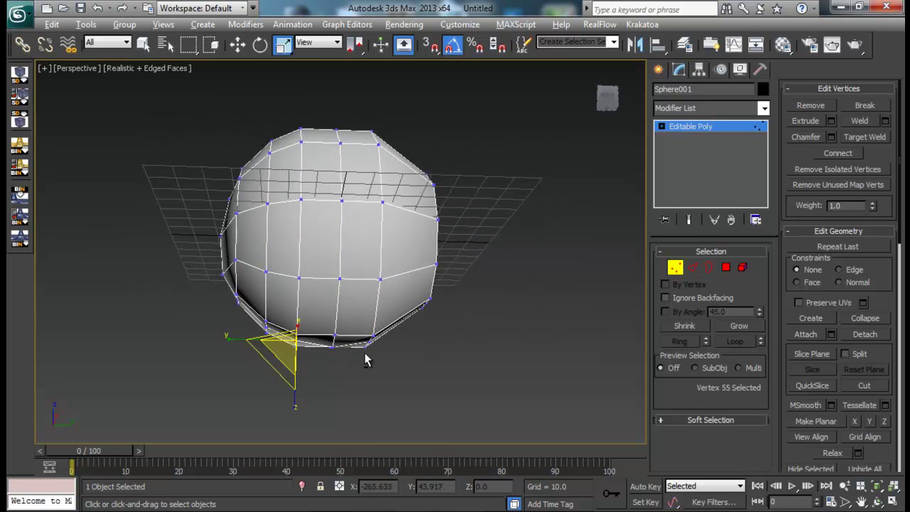
{"action": "middle_click_drag", "start_coordinate": [366, 354], "coordinate": [415, 411], "text": "alt"}
{"action": "left_click", "coordinate": [369, 340], "text": "ctrl"}
{"action": "left_click", "coordinate": [375, 166], "text": "ctrl"}
{"action": "left_click", "coordinate": [295, 167], "text": "ctrl"}
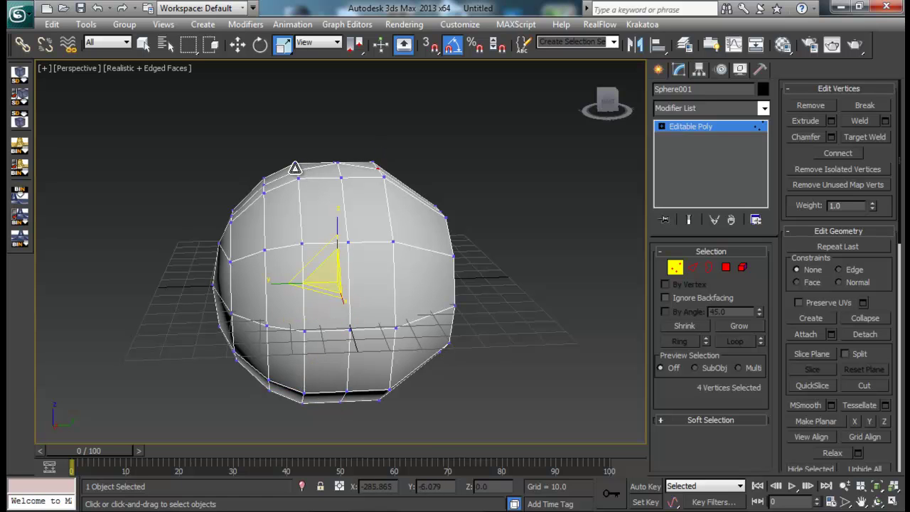
{"action": "left_click_drag", "start_coordinate": [335, 215], "coordinate": [337, 215]}
{"action": "middle_click_drag", "start_coordinate": [338, 215], "coordinate": [522, 245], "text": "alt"}
{"action": "left_click", "coordinate": [526, 226]}
{"action": "left_click", "coordinate": [674, 267]}
{"action": "middle_click_drag", "start_coordinate": [469, 262], "coordinate": [378, 239], "text": "alt"}
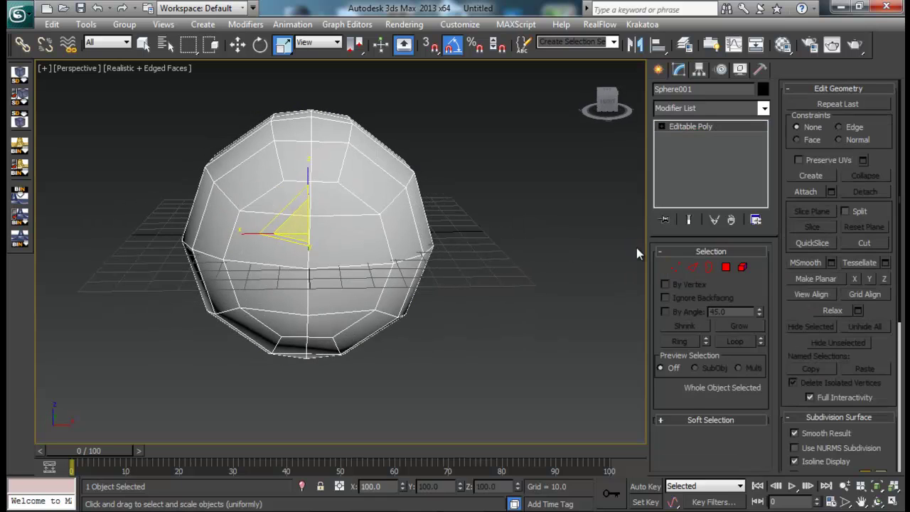
- Chamfer the horizontal edge loop above the equator by 1.0 with one segment, checking against the robot reference image
{"action": "key", "text": "2"}
{"action": "left_click", "coordinate": [346, 215]}
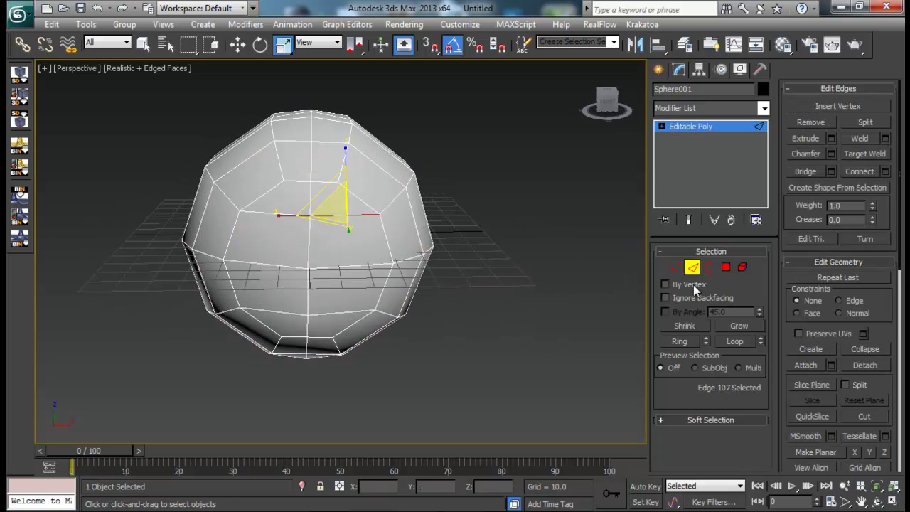
{"action": "left_click", "coordinate": [731, 341]}
{"action": "middle_click_drag", "start_coordinate": [389, 307], "coordinate": [425, 310], "text": "alt"}
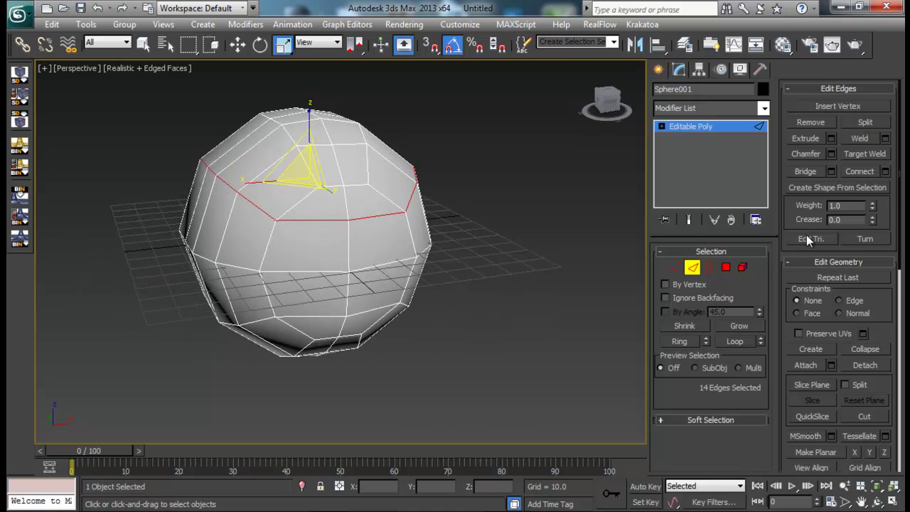
{"action": "left_click", "coordinate": [831, 154]}
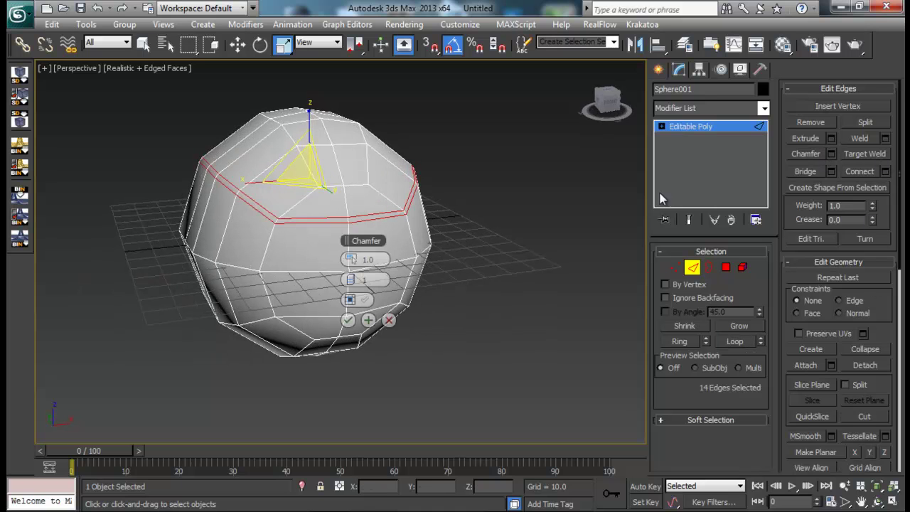
{"action": "middle_click_drag", "start_coordinate": [334, 213], "coordinate": [315, 205], "text": "alt"}
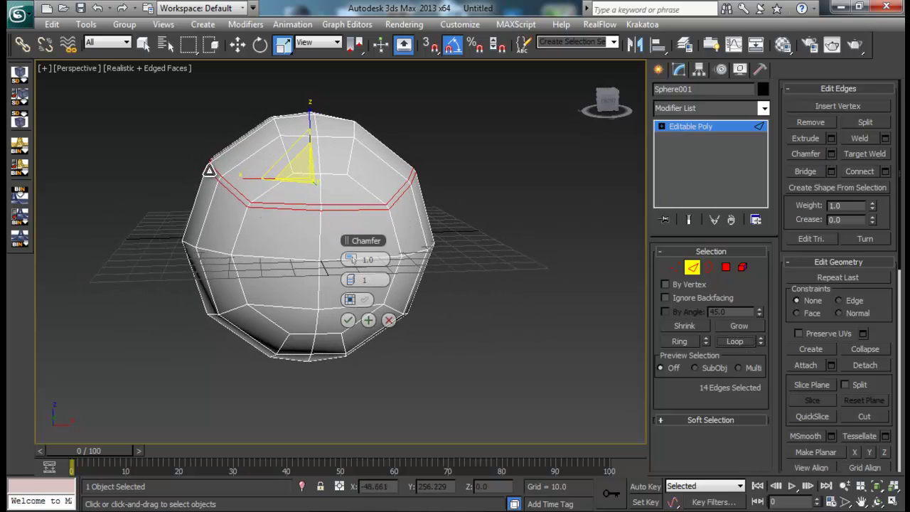
{"action": "key", "text": "alt+Tab"}
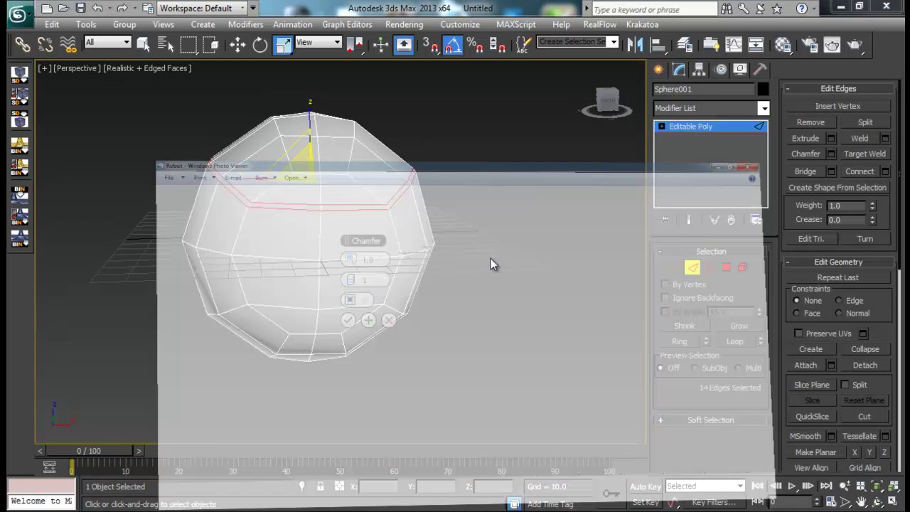
{"action": "key", "text": "alt+Tab"}
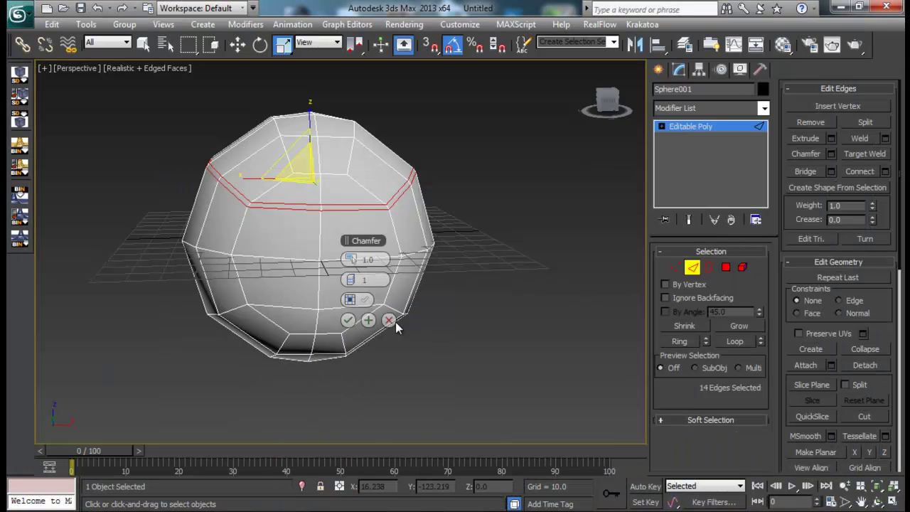
{"action": "left_click", "coordinate": [347, 319]}
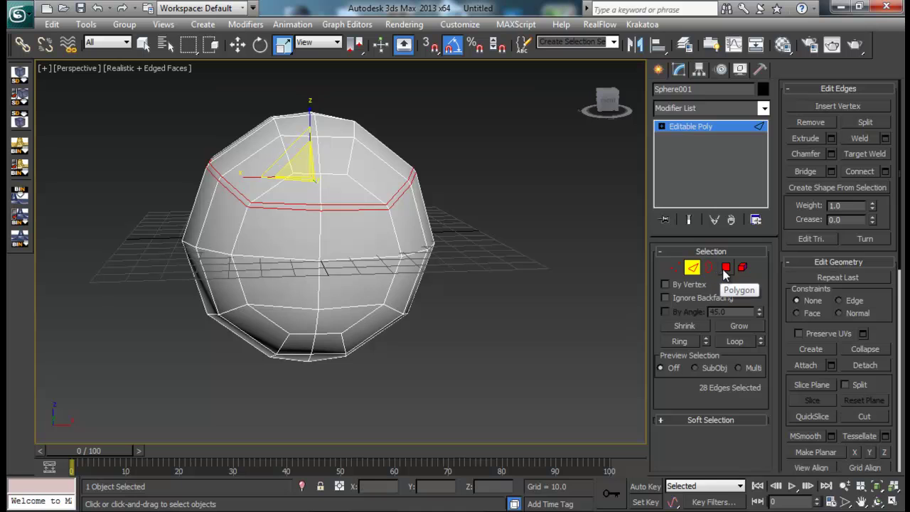
- Select the short edges between the two chamfered loops as a ring and convert the selection to the thin polygon band
{"action": "scroll", "coordinate": [410, 282], "scroll_direction": "up", "scroll_amount": 6}
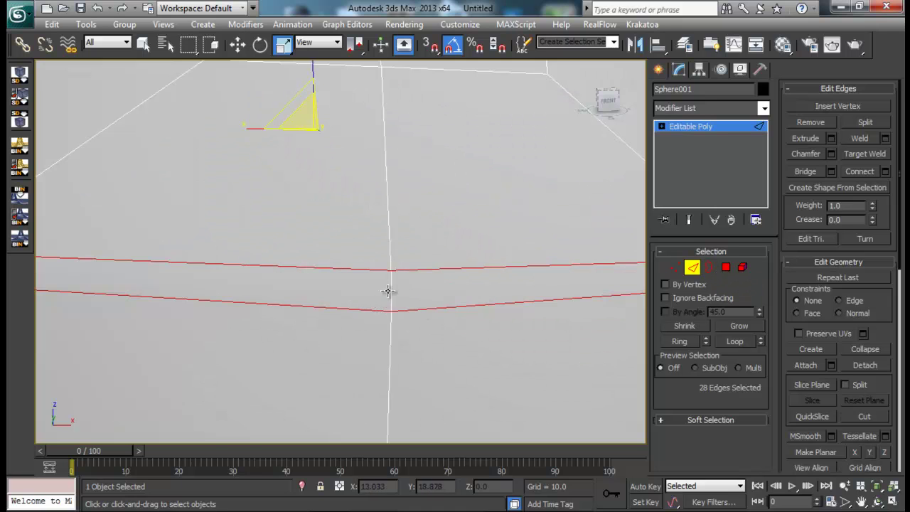
{"action": "scroll", "coordinate": [387, 290], "scroll_direction": "down", "scroll_amount": 7}
{"action": "left_click", "coordinate": [675, 341]}
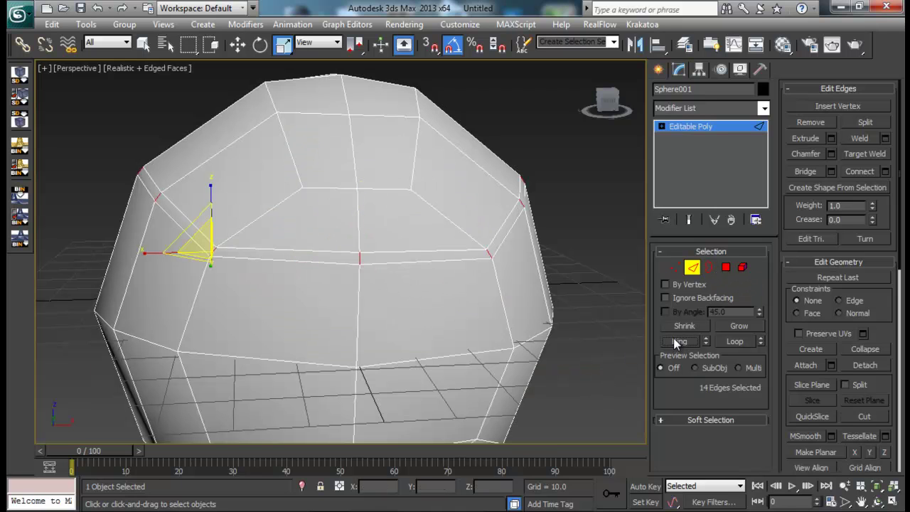
{"action": "left_click", "coordinate": [726, 268], "text": "ctrl"}
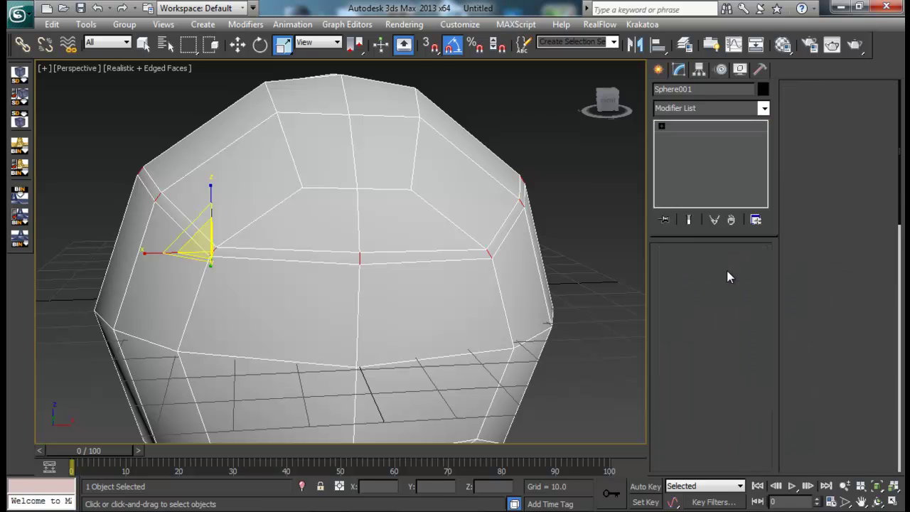
{"action": "middle_click_drag", "start_coordinate": [462, 284], "coordinate": [465, 278], "text": "alt"}
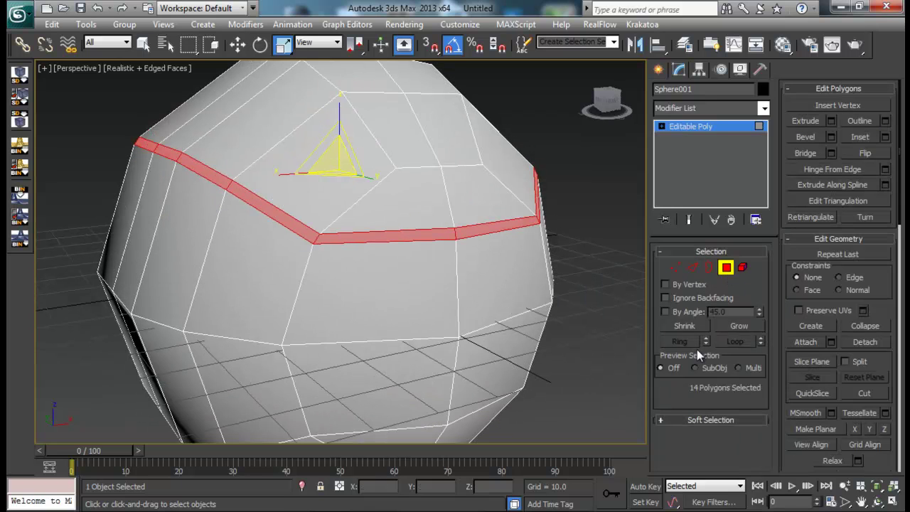
- Extrude the thin polygon band slightly inward along its local normals to form a groove around the body
{"action": "left_click", "coordinate": [831, 121]}
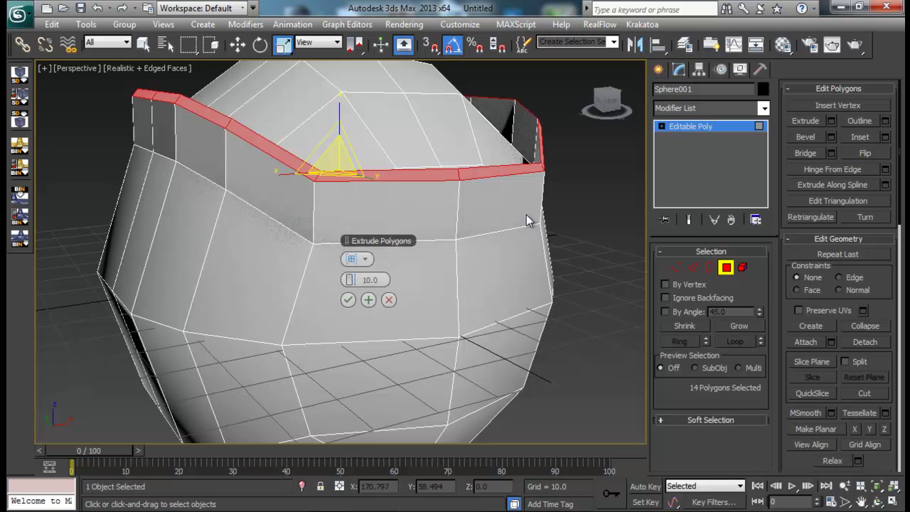
{"action": "left_click", "coordinate": [357, 258]}
{"action": "left_click", "coordinate": [402, 282]}
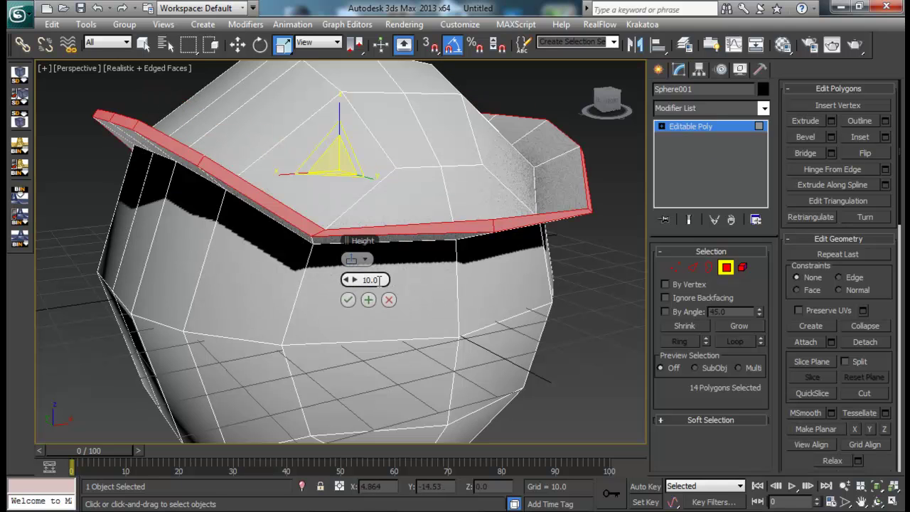
{"action": "left_click_drag", "start_coordinate": [356, 282], "coordinate": [312, 279]}
{"action": "left_click", "coordinate": [347, 300]}
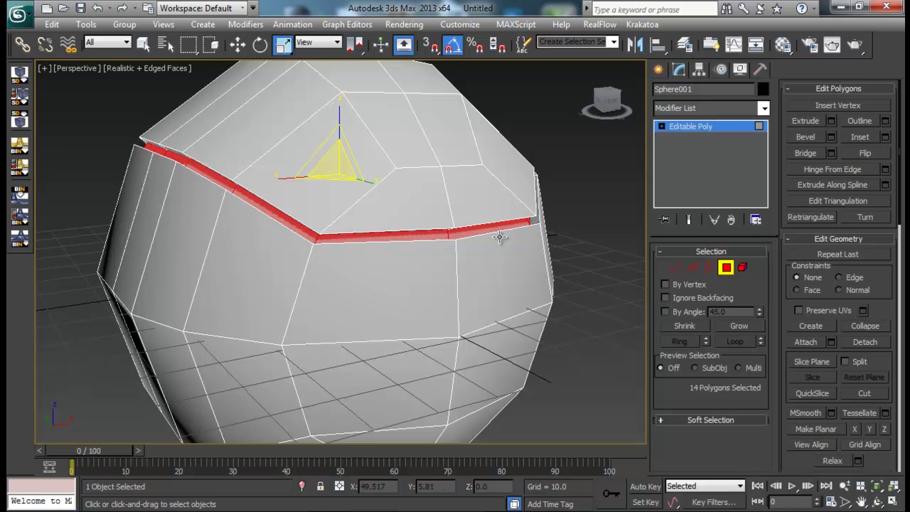
- Select one edge on each rim and inner corner of the groove and expand them to four full edge loops
{"action": "left_click", "coordinate": [693, 270]}
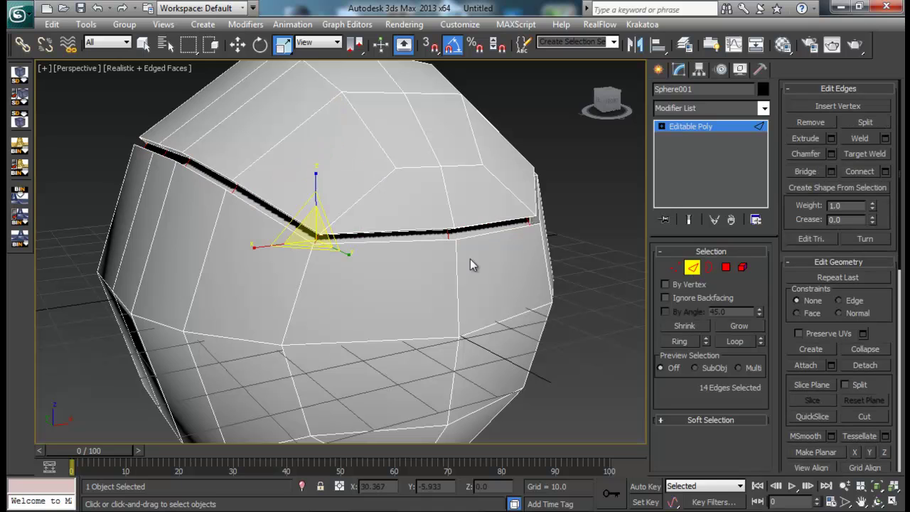
{"action": "left_click", "coordinate": [279, 213]}
{"action": "middle_click_drag", "start_coordinate": [278, 219], "coordinate": [304, 331], "text": "alt"}
{"action": "left_click", "coordinate": [292, 236], "text": "ctrl"}
{"action": "left_click", "coordinate": [293, 236], "text": "ctrl"}
{"action": "scroll", "coordinate": [331, 246], "scroll_direction": "up", "scroll_amount": 4}
{"action": "scroll", "coordinate": [333, 258], "scroll_direction": "down", "scroll_amount": 2}
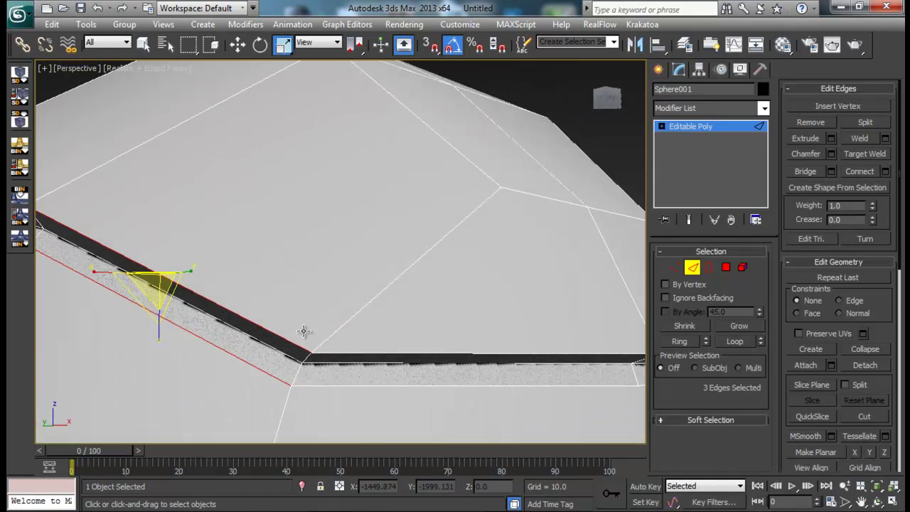
{"action": "left_click", "coordinate": [283, 350], "text": "ctrl"}
{"action": "left_click", "coordinate": [736, 342]}
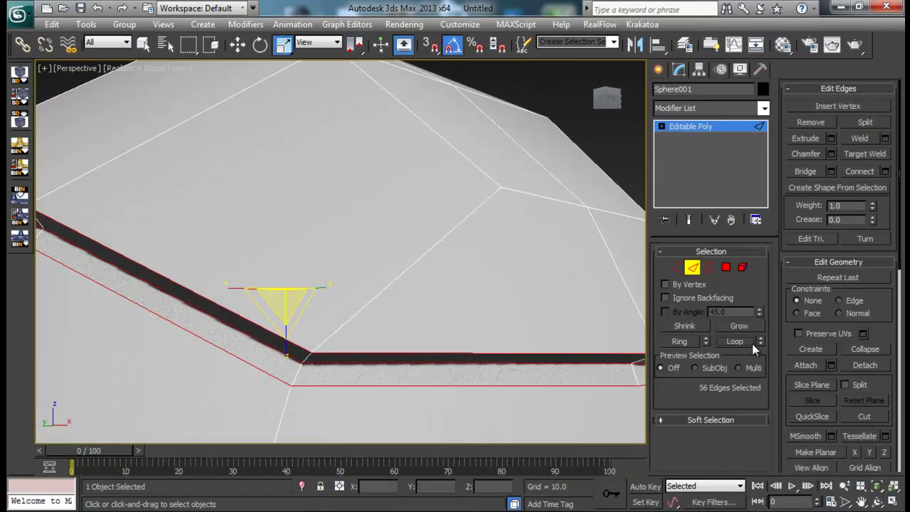
- Chamfer the groove's four edge loops by 0.482 with one segment
{"action": "left_click", "coordinate": [832, 155]}
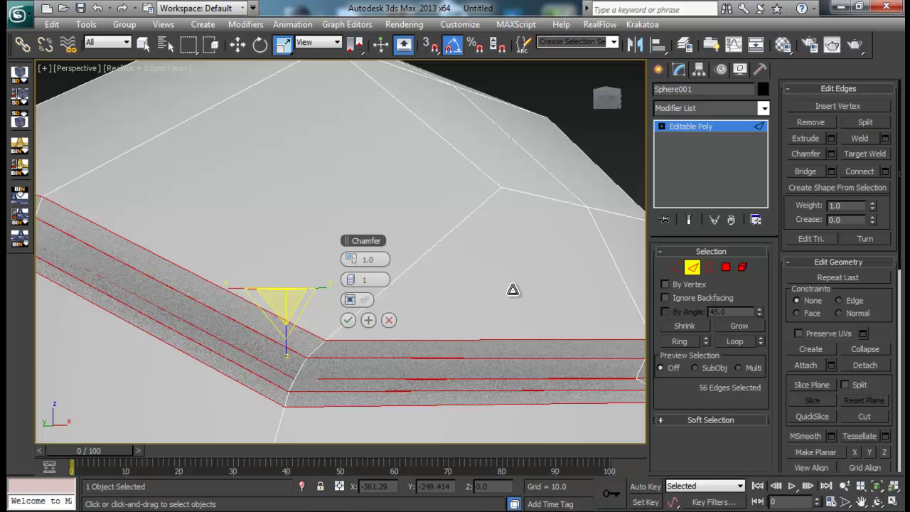
{"action": "mouse_move", "coordinate": [349, 260]}
{"action": "left_mouse_down"}
{"action": "mouse_move", "coordinate": [341, 259]}
{"action": "mouse_move", "coordinate": [350, 258]}
{"action": "left_mouse_up"}
{"action": "middle_click_drag", "start_coordinate": [274, 310], "coordinate": [253, 264], "text": "alt"}
{"action": "scroll", "coordinate": [254, 255], "scroll_direction": "down", "scroll_amount": 4}
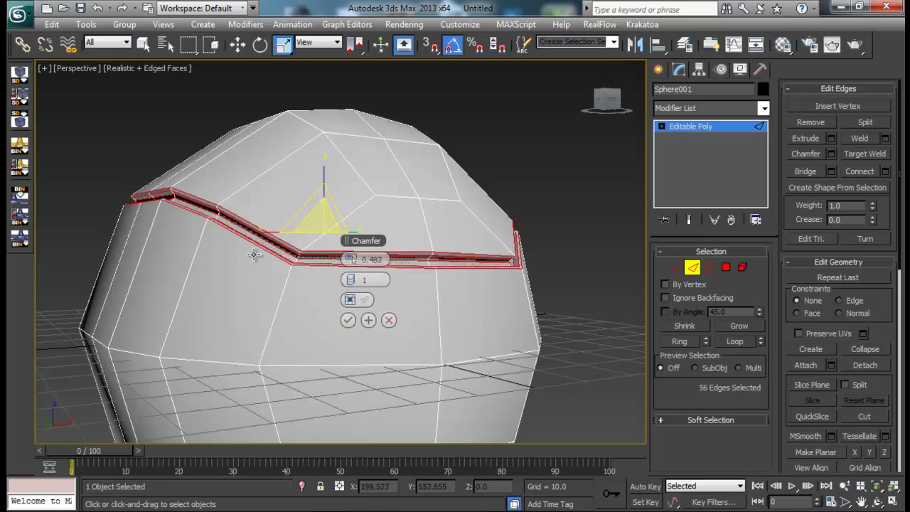
{"action": "scroll", "coordinate": [254, 255], "scroll_direction": "down", "scroll_amount": 4}
{"action": "middle_click_drag", "start_coordinate": [239, 294], "coordinate": [223, 300], "text": "alt"}
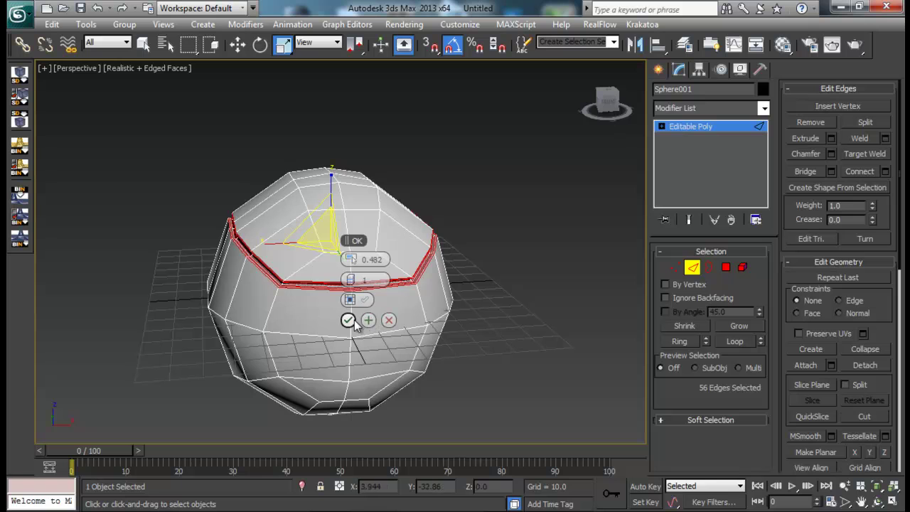
{"action": "left_click", "coordinate": [351, 320]}
- Leave edge editing, preview the grooved body with NURMS subdivision, and switch the subdivision off again
{"action": "left_click", "coordinate": [692, 268]}
{"action": "left_click", "coordinate": [579, 313]}
{"action": "middle_click_drag", "start_coordinate": [547, 312], "coordinate": [352, 306], "text": "alt"}
{"action": "left_click", "coordinate": [461, 307]}
{"action": "left_click", "coordinate": [794, 448]}
{"action": "middle_click_drag", "start_coordinate": [490, 359], "coordinate": [434, 238], "text": "alt"}
{"action": "left_click", "coordinate": [794, 447]}
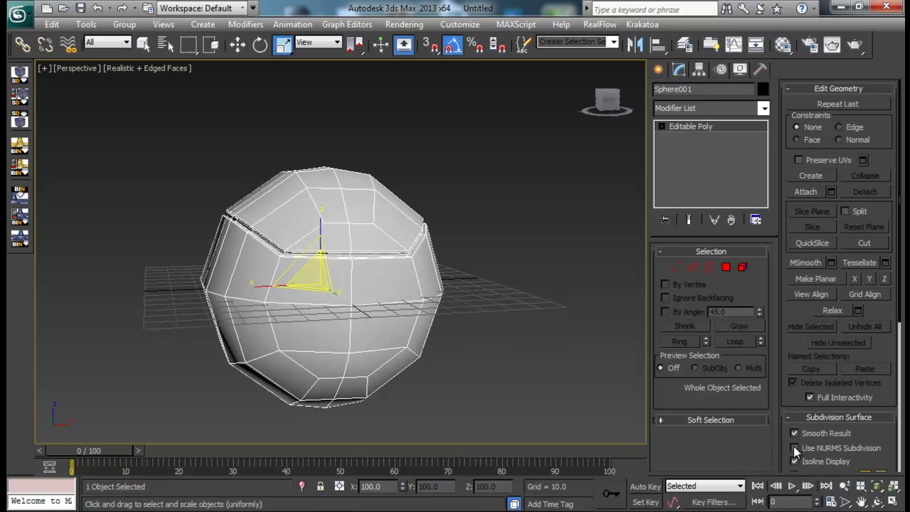
- Delete the polygons on the rear half of the body up to the vertical centre loop and leave polygon editing
{"action": "left_click", "coordinate": [724, 268]}
{"action": "middle_click_drag", "start_coordinate": [498, 277], "coordinate": [446, 281], "text": "alt"}
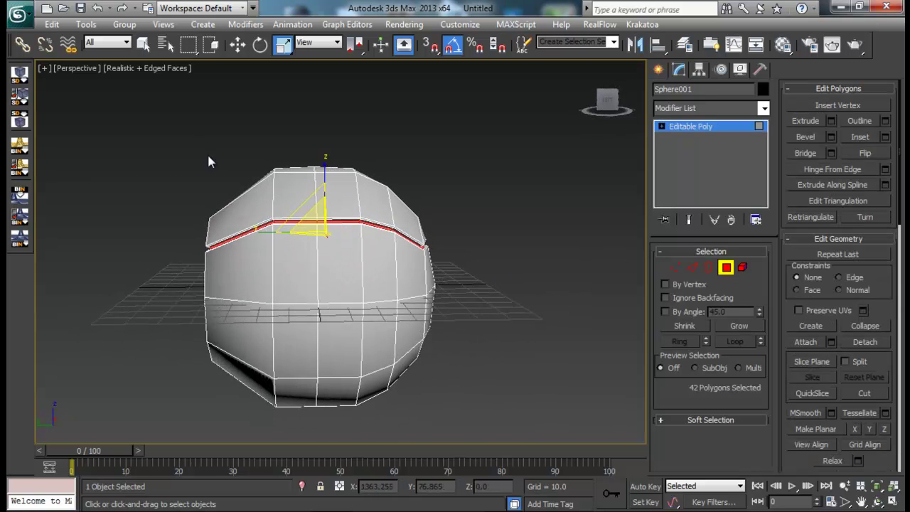
{"action": "middle_click_drag", "start_coordinate": [374, 219], "coordinate": [364, 219], "text": "alt"}
{"action": "middle_click_drag", "start_coordinate": [165, 182], "coordinate": [146, 152], "text": "alt"}
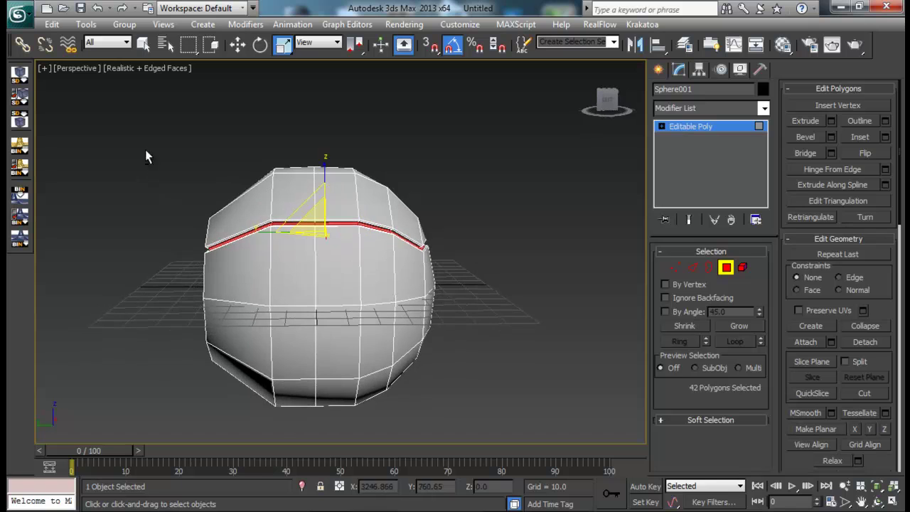
{"action": "left_click_drag", "start_coordinate": [277, 463], "coordinate": [301, 458]}
{"action": "key", "text": "Delete"}
{"action": "middle_click_drag", "start_coordinate": [311, 436], "coordinate": [335, 369], "text": "alt"}
{"action": "left_click", "coordinate": [726, 268]}
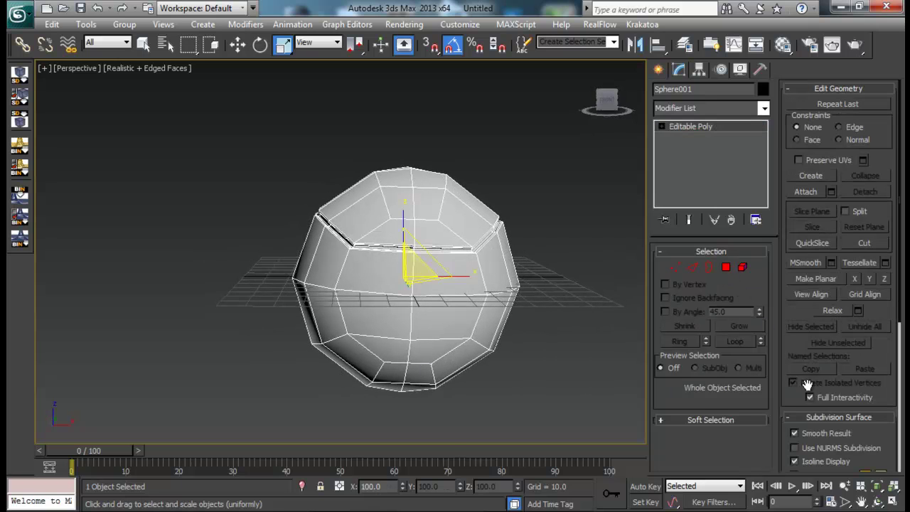
- Turn on NURMS subdivision for the half body and start vertex editing with the Move tool
{"action": "left_click", "coordinate": [794, 448]}
{"action": "middle_click_drag", "start_coordinate": [508, 334], "coordinate": [494, 313], "text": "alt"}
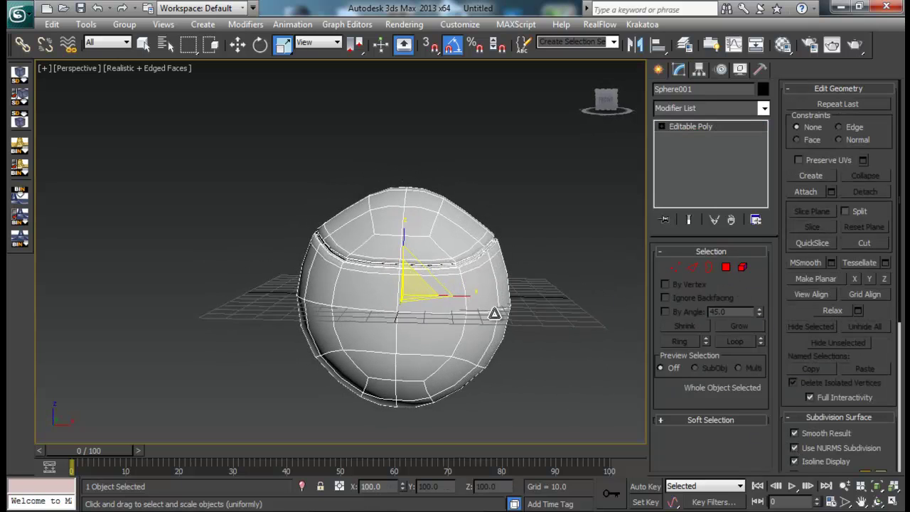
{"action": "left_click", "coordinate": [675, 268]}
{"action": "middle_click_drag", "start_coordinate": [590, 267], "coordinate": [518, 250], "text": "alt"}
{"action": "key", "text": "w"}
{"action": "left_click", "coordinate": [548, 288]}
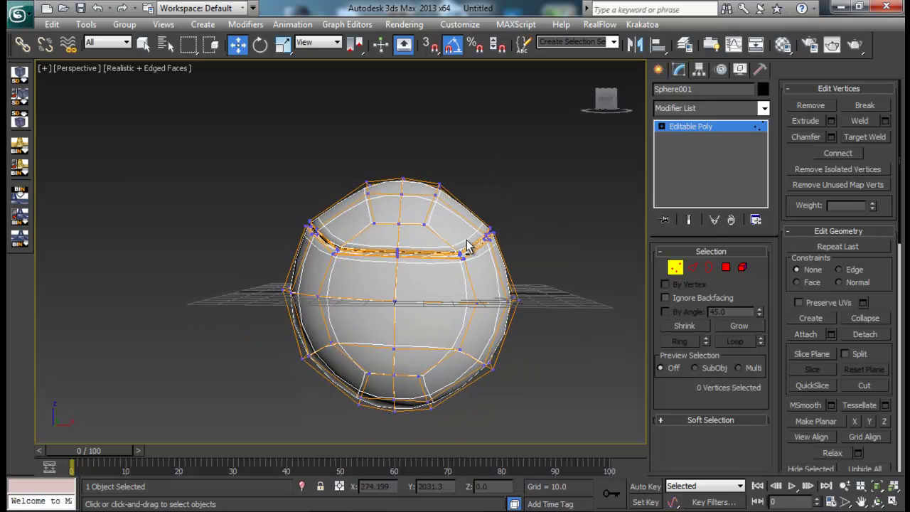
- Select the groove vertices at the body's left corner and move them about 1.2 inward along X and about 1.2 down
{"action": "left_click_drag", "start_coordinate": [294, 208], "coordinate": [324, 234]}
{"action": "middle_click_drag", "start_coordinate": [324, 235], "coordinate": [359, 226], "text": "alt"}
{"action": "key", "text": "ctrl+Page_Up"}
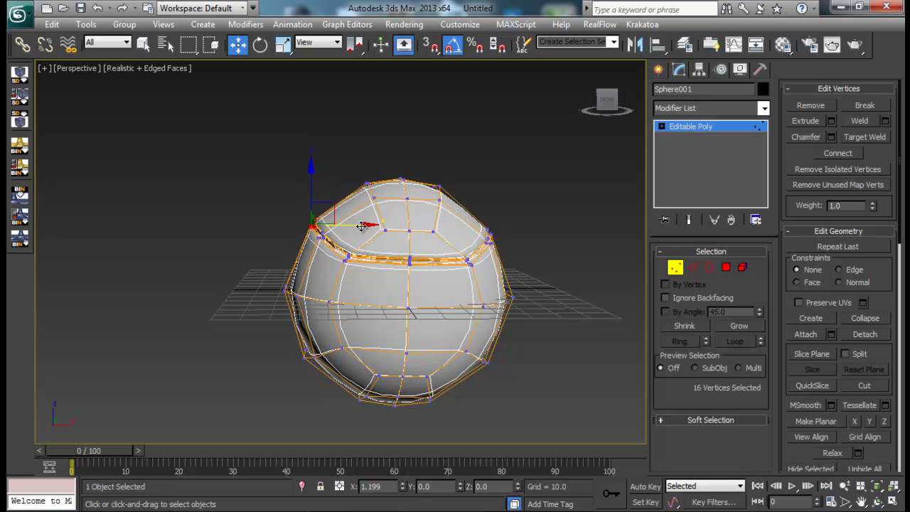
{"action": "left_click_drag", "start_coordinate": [362, 226], "coordinate": [361, 226]}
{"action": "left_click_drag", "start_coordinate": [313, 184], "coordinate": [313, 186]}
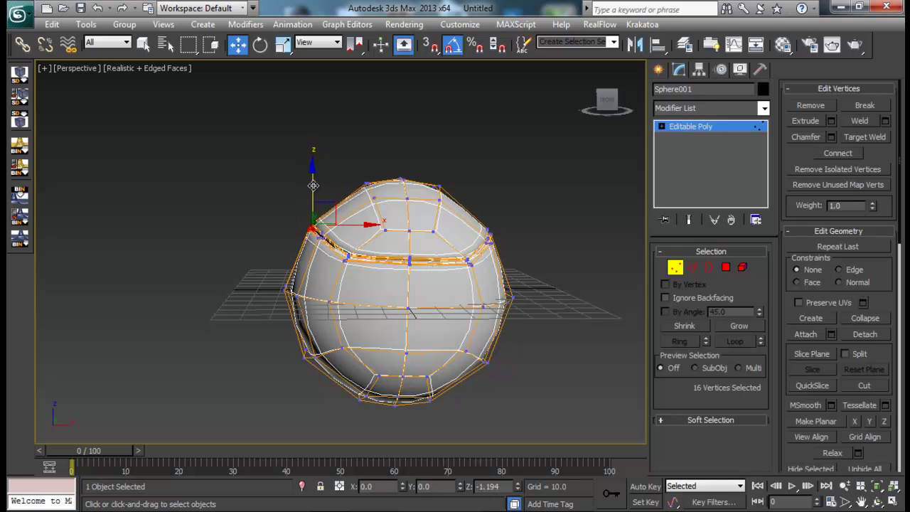
- Lower the eight groove vertices at the front centre to about Z 11.1 and leave vertex editing
{"action": "left_click_drag", "start_coordinate": [410, 273], "coordinate": [420, 281]}
{"action": "middle_click_drag", "start_coordinate": [419, 281], "coordinate": [411, 281], "text": "alt"}
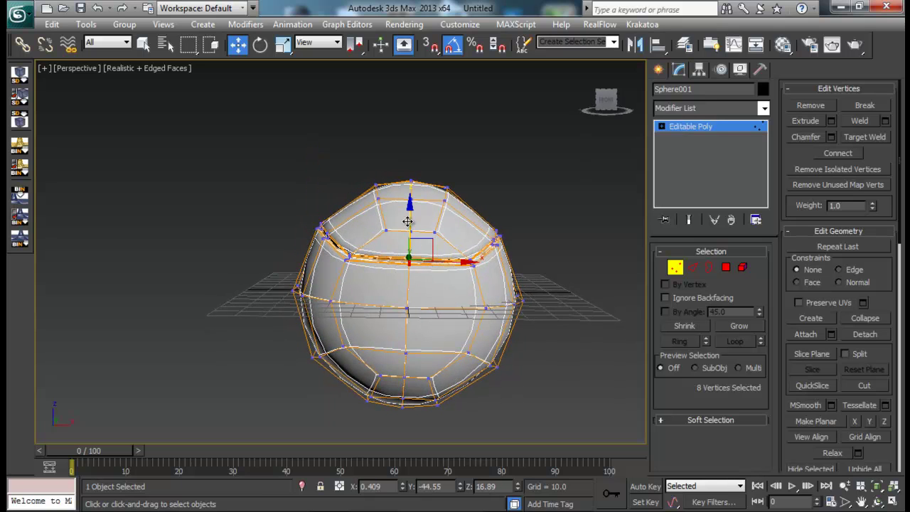
{"action": "left_click_drag", "start_coordinate": [408, 219], "coordinate": [407, 243]}
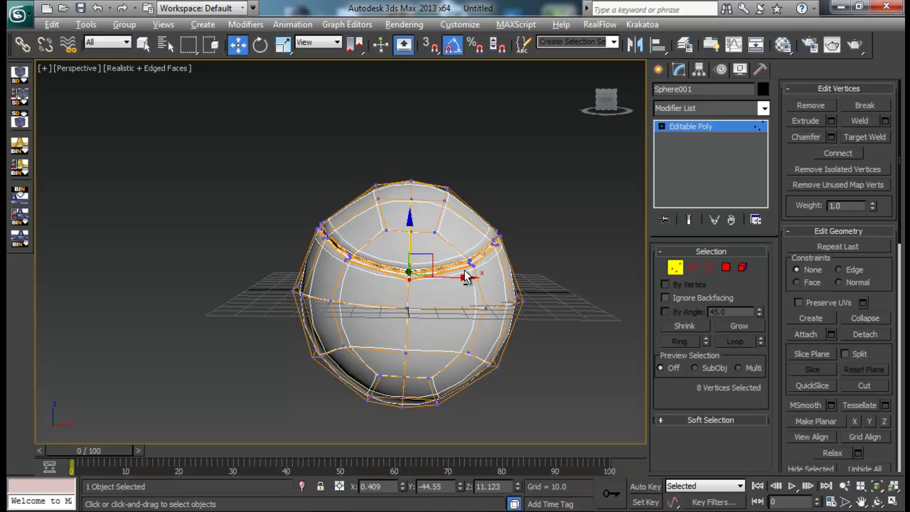
{"action": "mouse_move", "coordinate": [466, 278]}
{"action": "middle_mouse_down", "text": "alt"}
{"action": "mouse_move", "coordinate": [327, 278]}
{"action": "mouse_move", "coordinate": [350, 269]}
{"action": "mouse_move", "coordinate": [465, 279]}
{"action": "middle_mouse_up", "text": "alt"}
{"action": "middle_click_drag", "start_coordinate": [482, 249], "coordinate": [473, 230]}
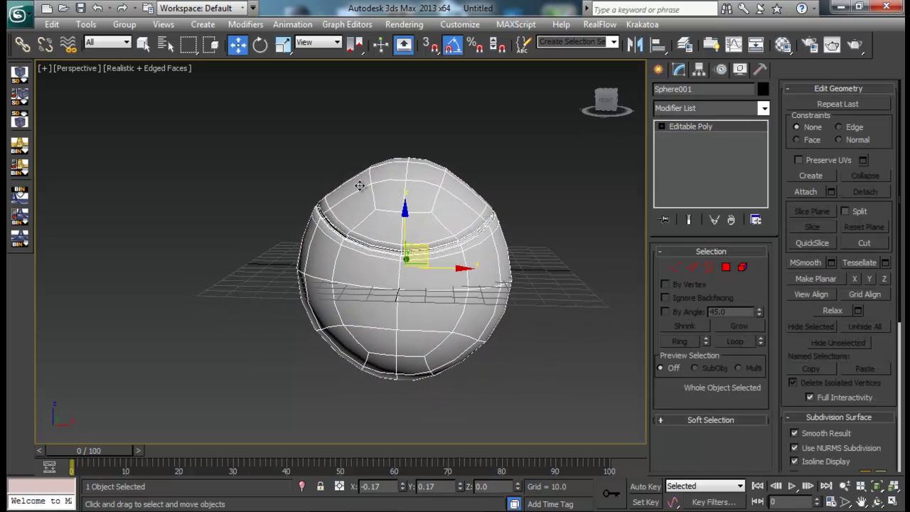
- Turn off NURMS subdivision and connect the ring of edges just above the groove with one new edge loop
{"action": "left_click", "coordinate": [794, 447]}
{"action": "middle_click_drag", "start_coordinate": [551, 313], "coordinate": [537, 291], "text": "alt"}
{"action": "left_click", "coordinate": [691, 268]}
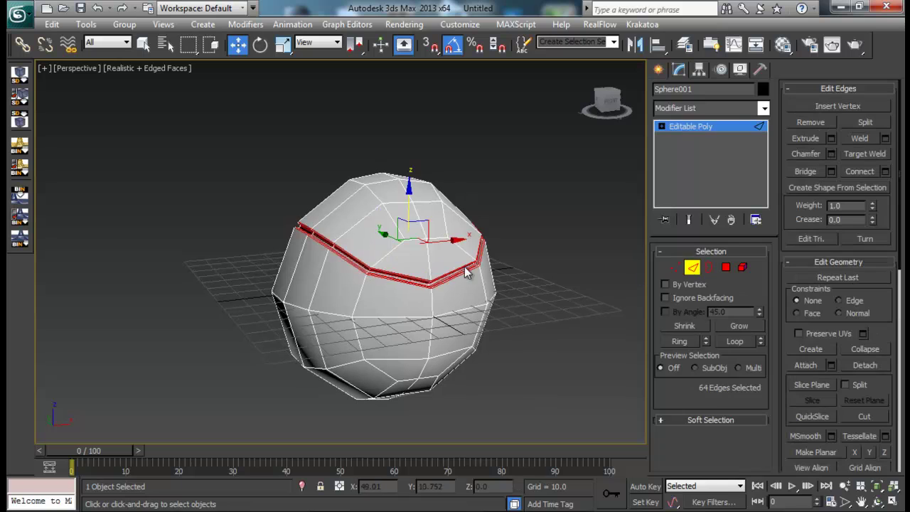
{"action": "left_click", "coordinate": [387, 252]}
{"action": "left_click", "coordinate": [680, 342]}
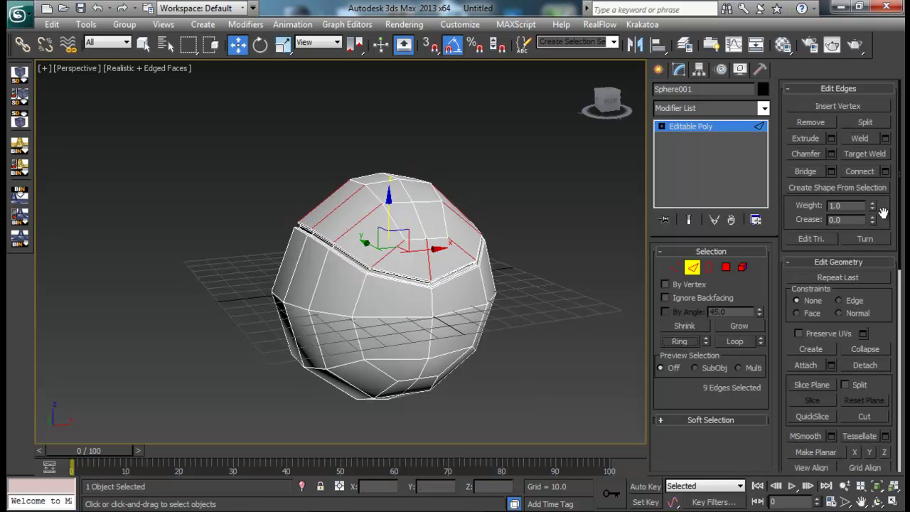
{"action": "left_click", "coordinate": [885, 172]}
{"action": "left_click", "coordinate": [347, 319]}
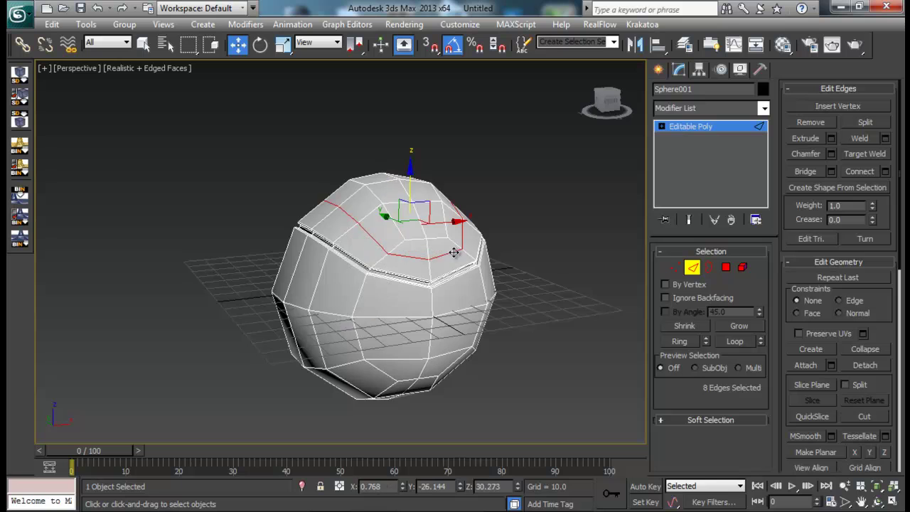
- Select the two vertices at the left end of the cap's new loop and move them about 1.45 outward along X
{"action": "mouse_move", "coordinate": [455, 251]}
{"action": "middle_mouse_down", "text": "alt"}
{"action": "mouse_move", "coordinate": [423, 236]}
{"action": "mouse_move", "coordinate": [440, 251]}
{"action": "middle_mouse_up", "text": "alt"}
{"action": "left_click", "coordinate": [675, 268]}
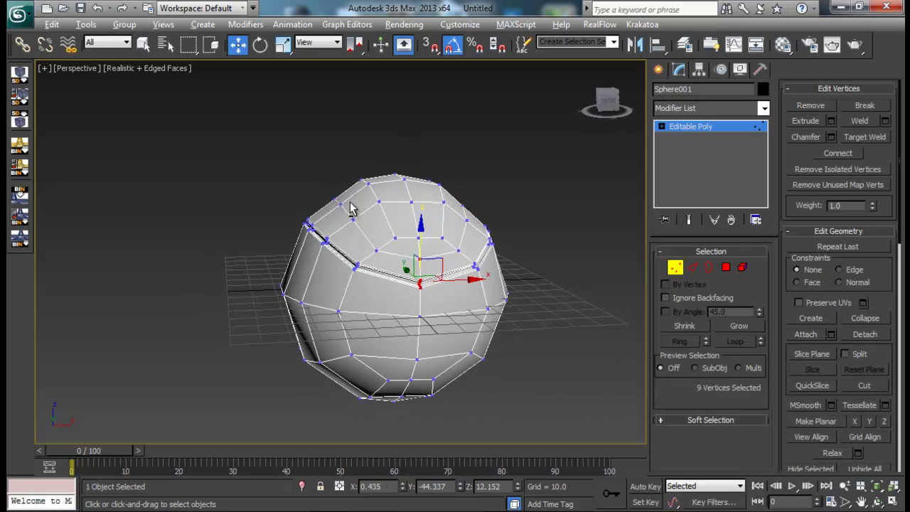
{"action": "middle_click_drag", "start_coordinate": [351, 206], "coordinate": [335, 194], "text": "alt"}
{"action": "left_click_drag", "start_coordinate": [335, 187], "coordinate": [356, 220]}
{"action": "middle_click_drag", "start_coordinate": [355, 221], "coordinate": [350, 164], "text": "alt"}
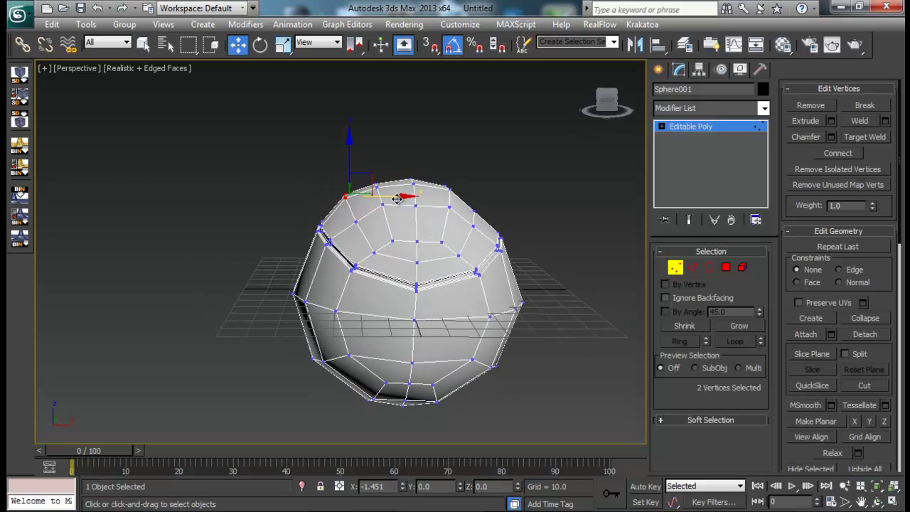
- Move the next vertex on the new loop's left side outward and up to about X -22.6, Z 36.1
{"action": "left_click", "coordinate": [356, 218]}
{"action": "middle_click_drag", "start_coordinate": [423, 222], "coordinate": [417, 223], "text": "alt"}
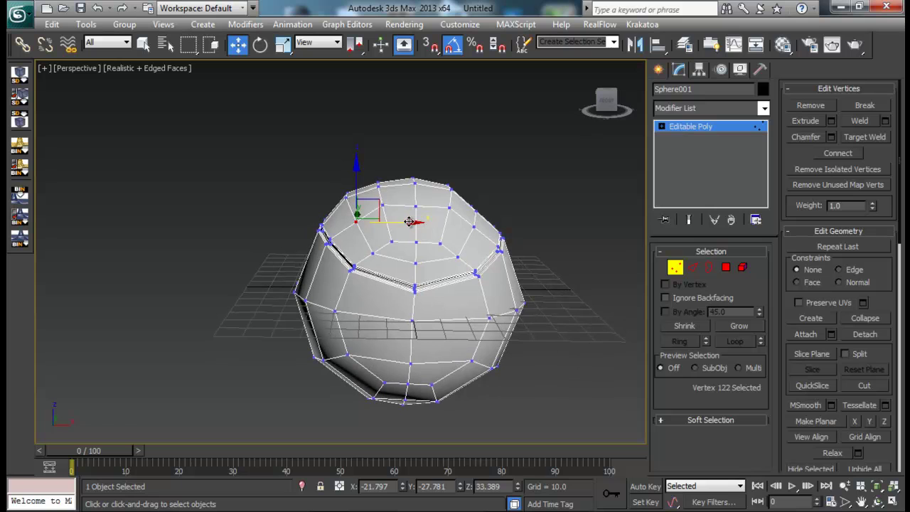
{"action": "left_click_drag", "start_coordinate": [410, 222], "coordinate": [407, 222]}
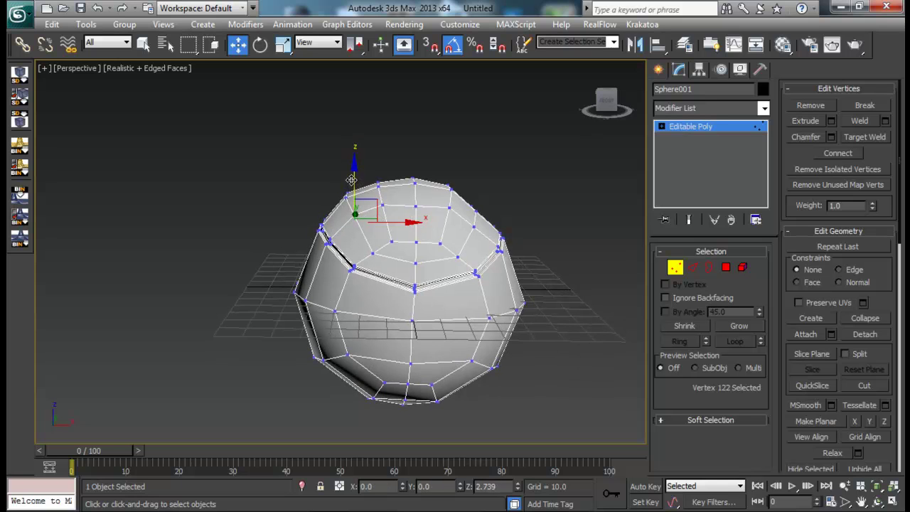
{"action": "left_click_drag", "start_coordinate": [352, 179], "coordinate": [352, 179]}
- Adjust the matching vertices on the new loop's right side, moving the inner one to about X 24, Z 34.3
{"action": "mouse_move", "coordinate": [473, 217]}
{"action": "middle_mouse_down", "text": "alt"}
{"action": "mouse_move", "coordinate": [457, 211]}
{"action": "mouse_move", "coordinate": [467, 207]}
{"action": "middle_mouse_up", "text": "alt"}
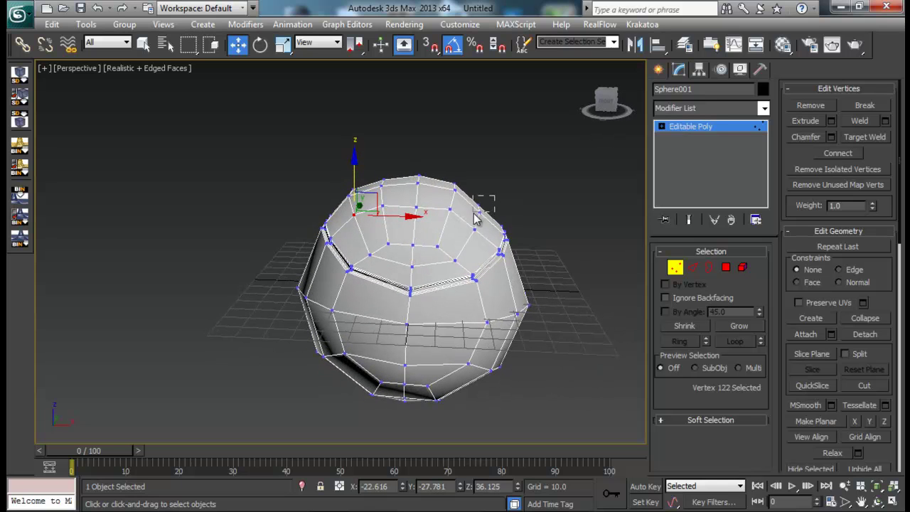
{"action": "left_click_drag", "start_coordinate": [474, 213], "coordinate": [473, 214]}
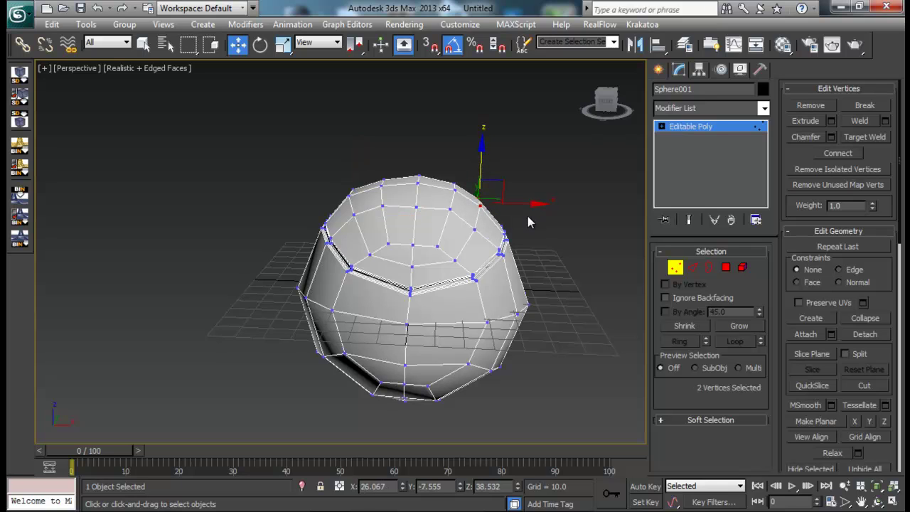
{"action": "left_click", "coordinate": [474, 228]}
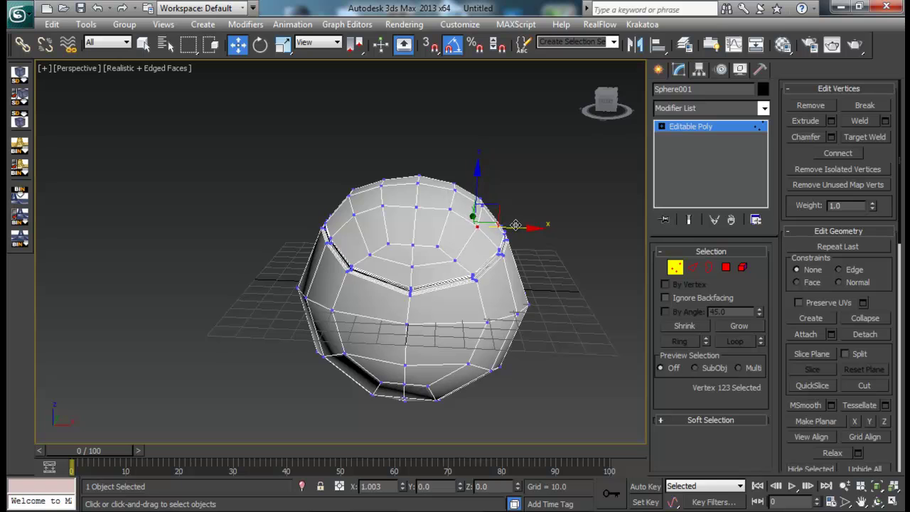
{"action": "middle_click_drag", "start_coordinate": [516, 225], "coordinate": [414, 212], "text": "alt"}
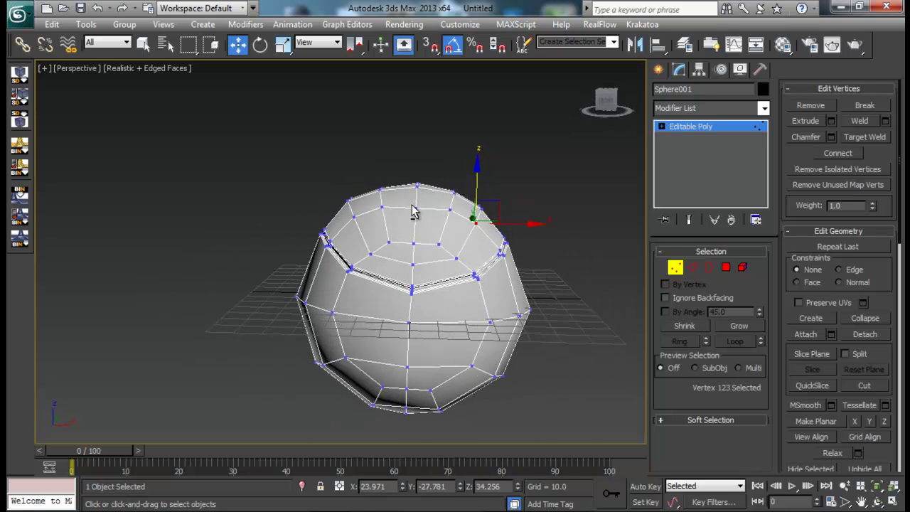
- Raise the new loop's front-left vertex by about 1.6 and move its front-right vertex up and outward
{"action": "left_click", "coordinate": [370, 254]}
{"action": "middle_click_drag", "start_coordinate": [370, 254], "coordinate": [373, 217], "text": "alt"}
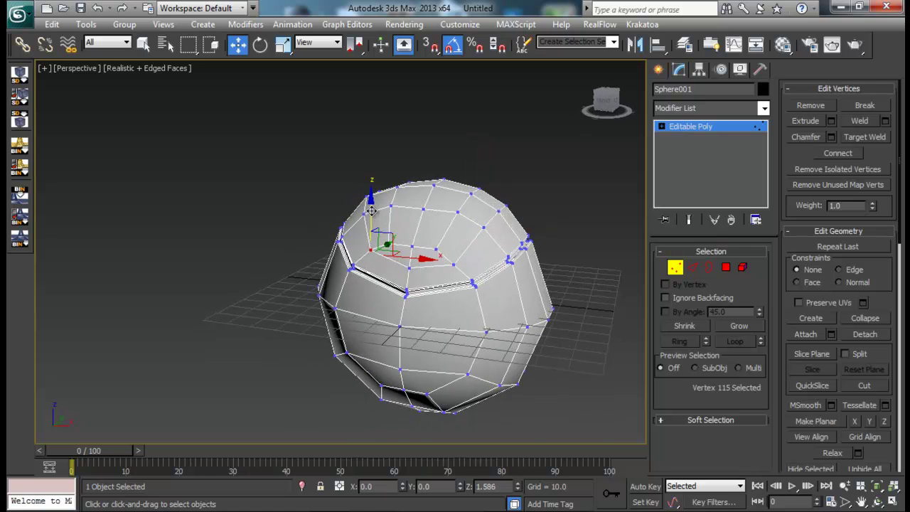
{"action": "middle_click_drag", "start_coordinate": [427, 252], "coordinate": [455, 255], "text": "alt"}
{"action": "left_click", "coordinate": [457, 256]}
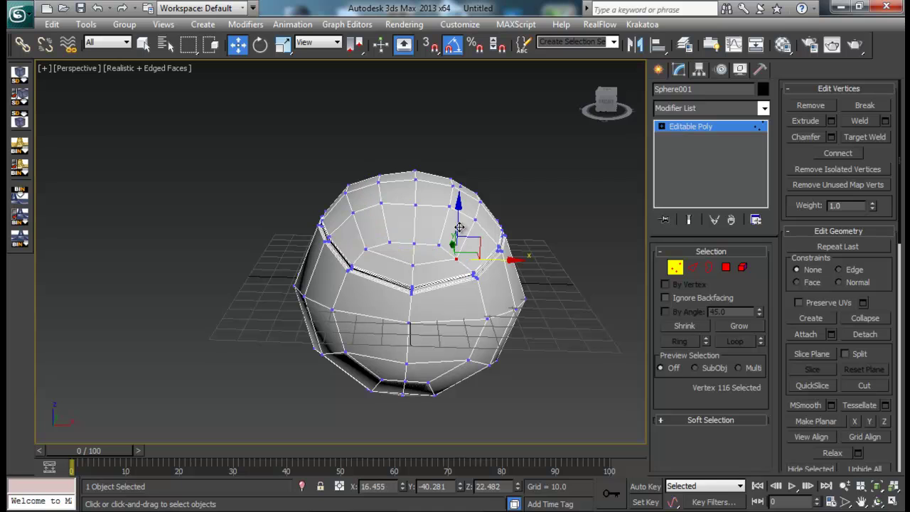
{"action": "left_click_drag", "start_coordinate": [460, 219], "coordinate": [460, 216]}
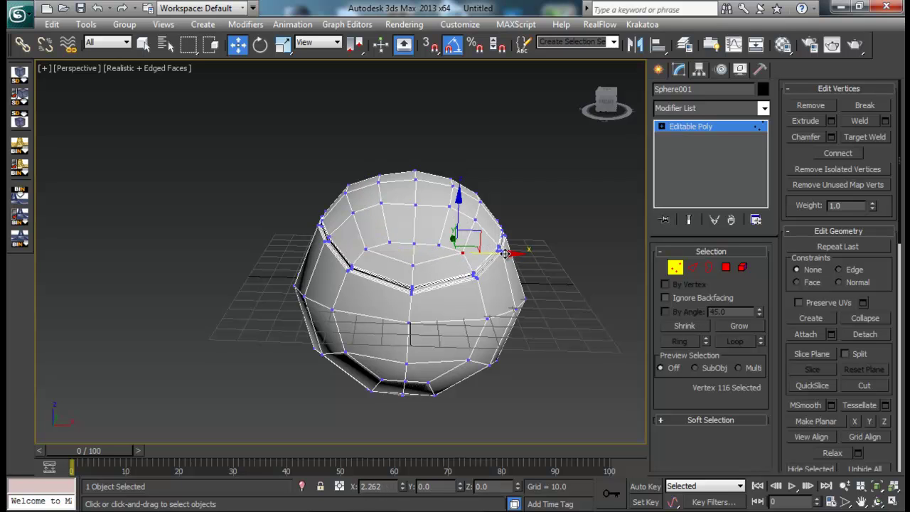
{"action": "left_click_drag", "start_coordinate": [505, 254], "coordinate": [505, 254]}
{"action": "middle_click_drag", "start_coordinate": [505, 254], "coordinate": [448, 255], "text": "alt"}
{"action": "left_click", "coordinate": [442, 253]}
{"action": "left_click_drag", "start_coordinate": [509, 254], "coordinate": [503, 255]}
- Select the eight groove vertices at the front centre and pull them about 1.4 forward along Y
{"action": "middle_click_drag", "start_coordinate": [505, 262], "coordinate": [647, 260], "text": "alt"}
{"action": "middle_click_drag", "start_coordinate": [444, 269], "coordinate": [492, 251], "text": "alt"}
{"action": "scroll", "coordinate": [519, 277], "scroll_direction": "up", "scroll_amount": 3}
{"action": "left_click_drag", "start_coordinate": [462, 278], "coordinate": [467, 285]}
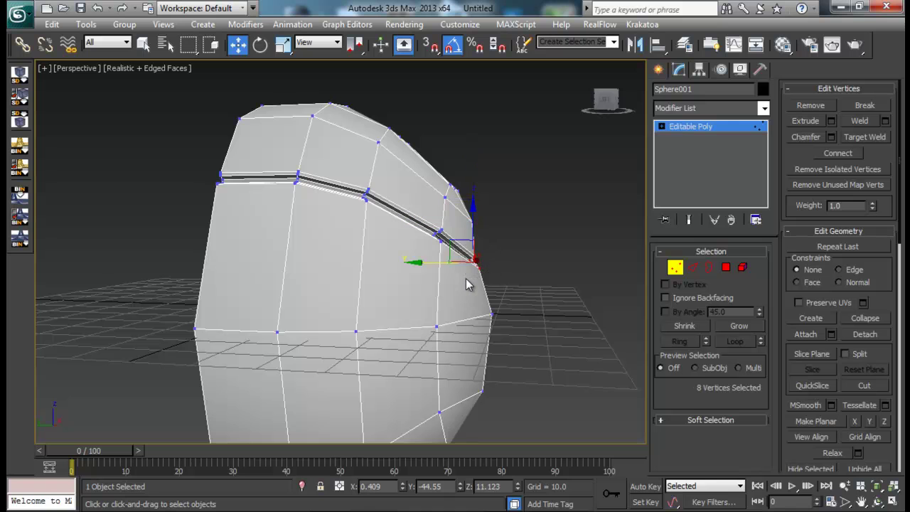
{"action": "left_click_drag", "start_coordinate": [416, 265], "coordinate": [423, 263]}
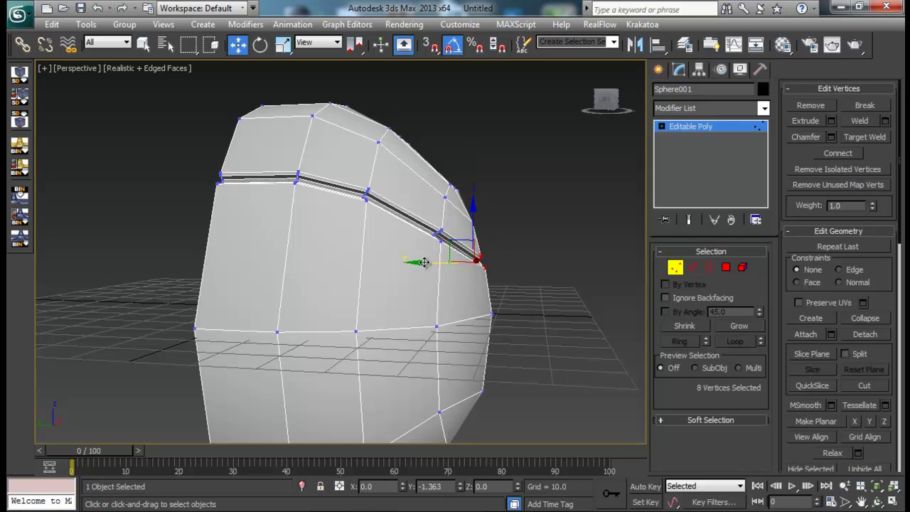
{"action": "left_click", "coordinate": [530, 266]}
- Adjust the cap's front centre vertex above the new loop along Y to about -40.5
{"action": "middle_click_drag", "start_coordinate": [530, 266], "coordinate": [482, 203], "text": "alt"}
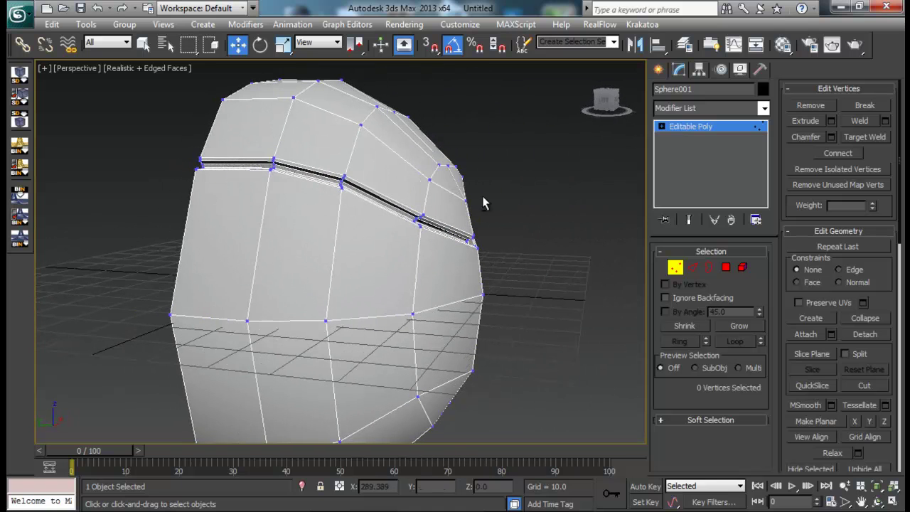
{"action": "left_click", "coordinate": [448, 167]}
{"action": "middle_click_drag", "start_coordinate": [448, 166], "coordinate": [427, 186], "text": "alt"}
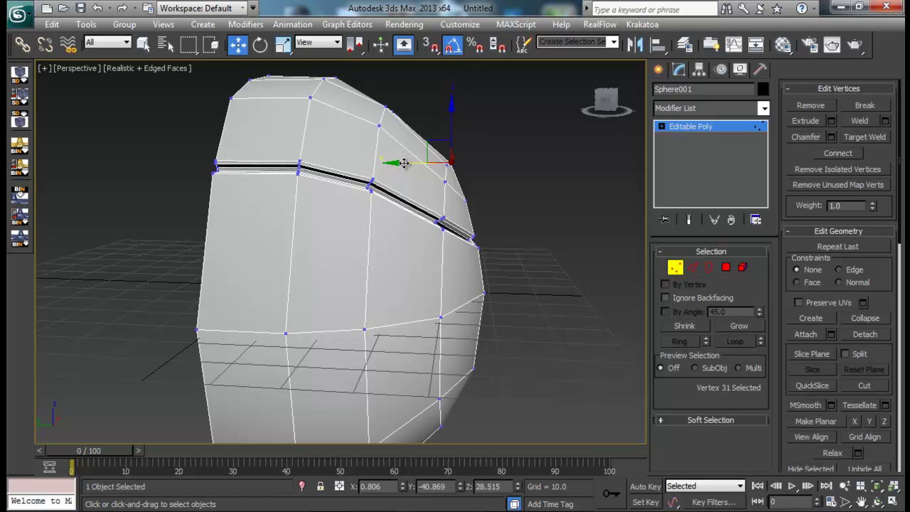
{"action": "left_click_drag", "start_coordinate": [402, 163], "coordinate": [408, 171]}
{"action": "middle_click_drag", "start_coordinate": [427, 178], "coordinate": [447, 263], "text": "alt"}
{"action": "scroll", "coordinate": [446, 217], "scroll_direction": "down", "scroll_amount": 4}
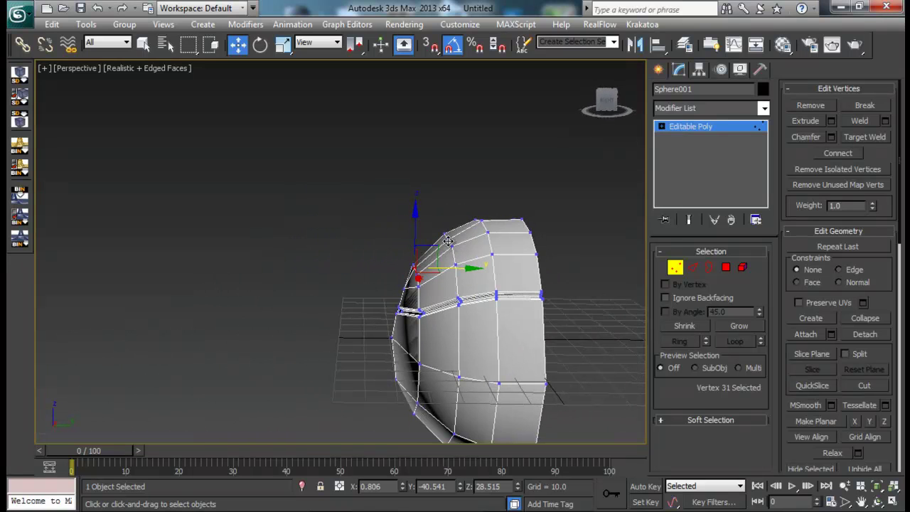
- Move the outermost mid-height vertices on both sides of the body inward along X, the left one to about -46.9
{"action": "left_click", "coordinate": [446, 237]}
{"action": "middle_click_drag", "start_coordinate": [510, 237], "coordinate": [415, 220], "text": "alt"}
{"action": "middle_click_drag", "start_coordinate": [567, 269], "coordinate": [551, 285], "text": "alt"}
{"action": "left_click", "coordinate": [537, 275]}
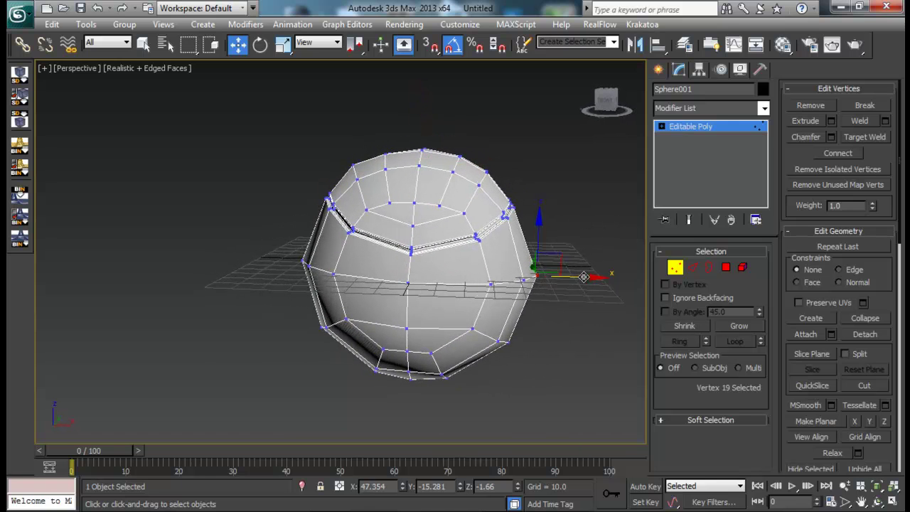
{"action": "left_click_drag", "start_coordinate": [583, 276], "coordinate": [579, 276]}
{"action": "middle_click_drag", "start_coordinate": [576, 288], "coordinate": [504, 305], "text": "alt"}
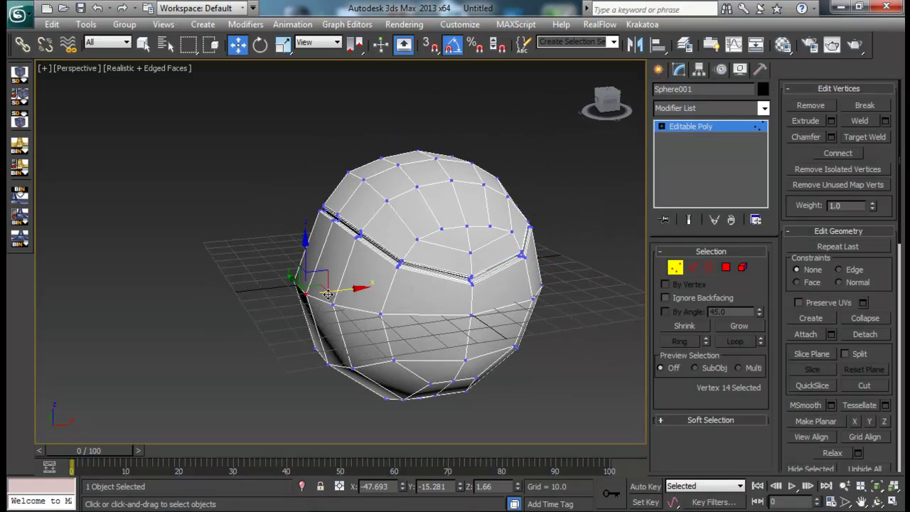
{"action": "middle_click_drag", "start_coordinate": [398, 347], "coordinate": [350, 312], "text": "alt"}
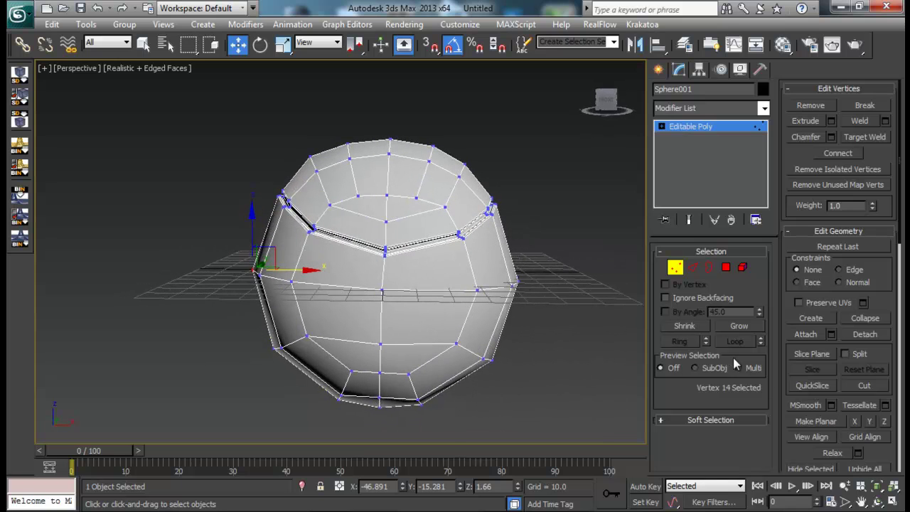
- Leave vertex editing, preview the reshaped half body with NURMS subdivision, and switch the subdivision off again
{"action": "left_click", "coordinate": [676, 267]}
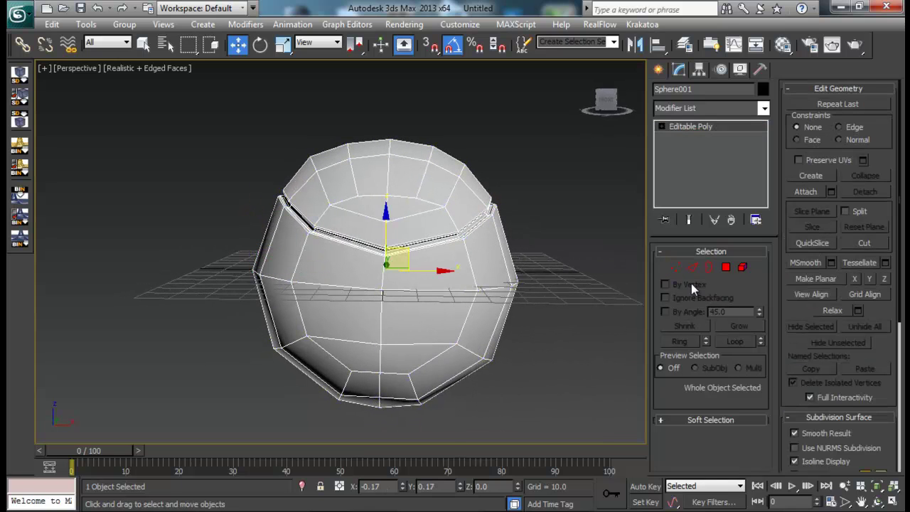
{"action": "left_click", "coordinate": [794, 449]}
{"action": "middle_click_drag", "start_coordinate": [506, 317], "coordinate": [629, 308], "text": "alt"}
{"action": "middle_click_drag", "start_coordinate": [494, 207], "coordinate": [436, 223], "text": "alt"}
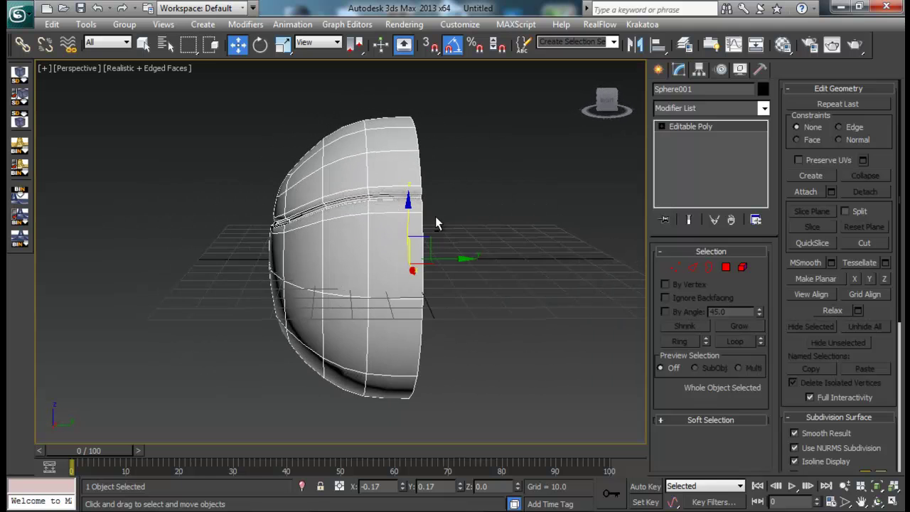
{"action": "left_click", "coordinate": [797, 446]}
{"action": "middle_click_drag", "start_coordinate": [434, 304], "coordinate": [392, 268], "text": "alt"}
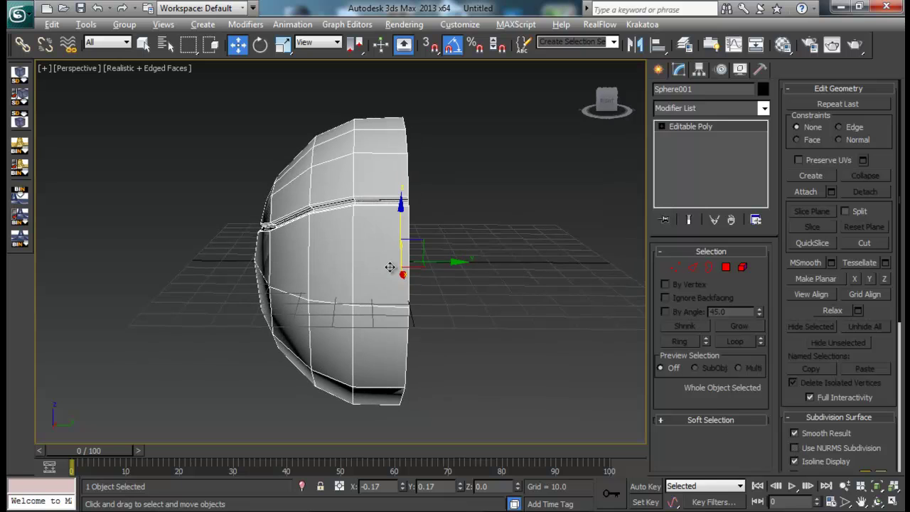
- Mirror the half body across the Y axis as a copy with an offset of 0.0
{"action": "left_click", "coordinate": [635, 45]}
{"action": "left_click", "coordinate": [443, 282]}
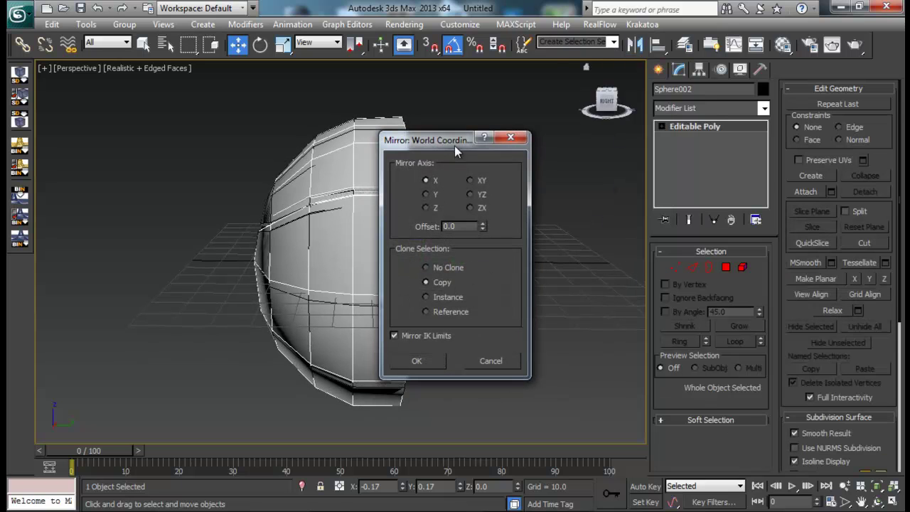
{"action": "left_click_drag", "start_coordinate": [454, 144], "coordinate": [595, 147]}
{"action": "left_click", "coordinate": [568, 196]}
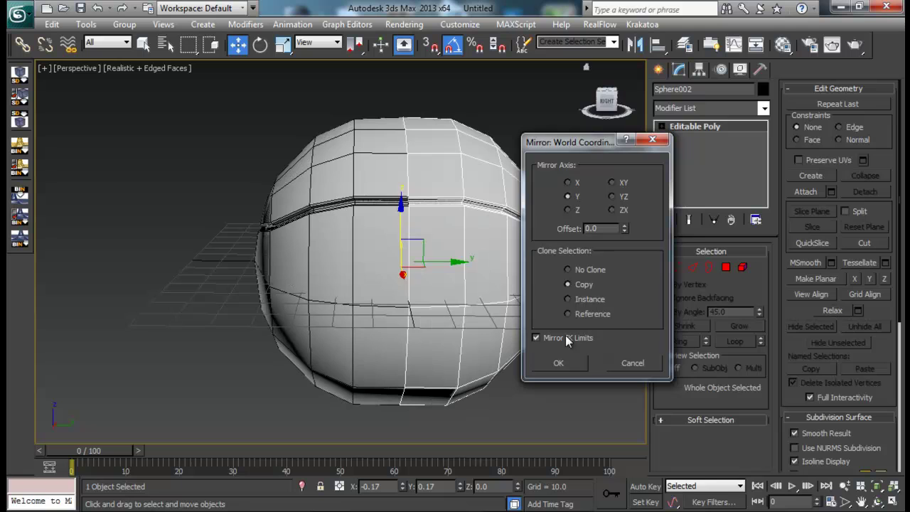
{"action": "left_click", "coordinate": [566, 363]}
- Attach the mirrored halves into one object, then weld the vertices along their shared vertical seam
{"action": "left_click", "coordinate": [805, 192]}
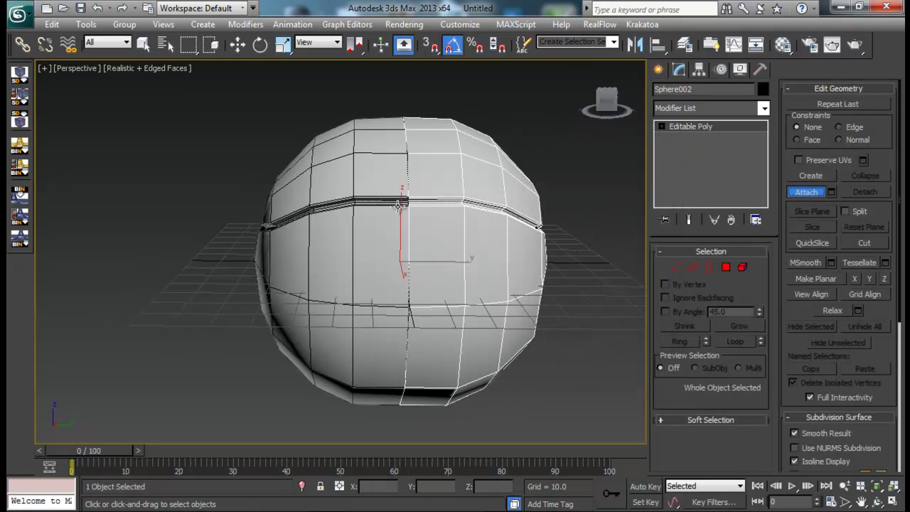
{"action": "left_click", "coordinate": [674, 267]}
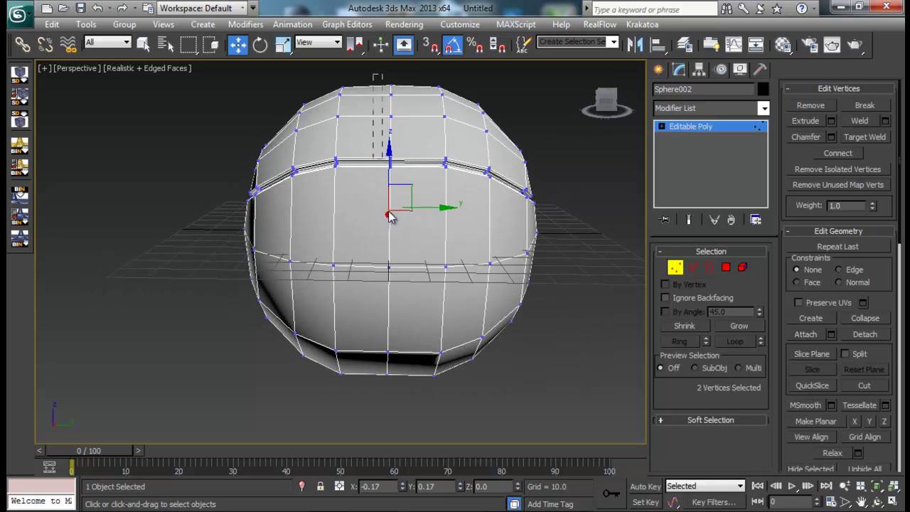
{"action": "left_click_drag", "start_coordinate": [410, 398], "coordinate": [410, 398]}
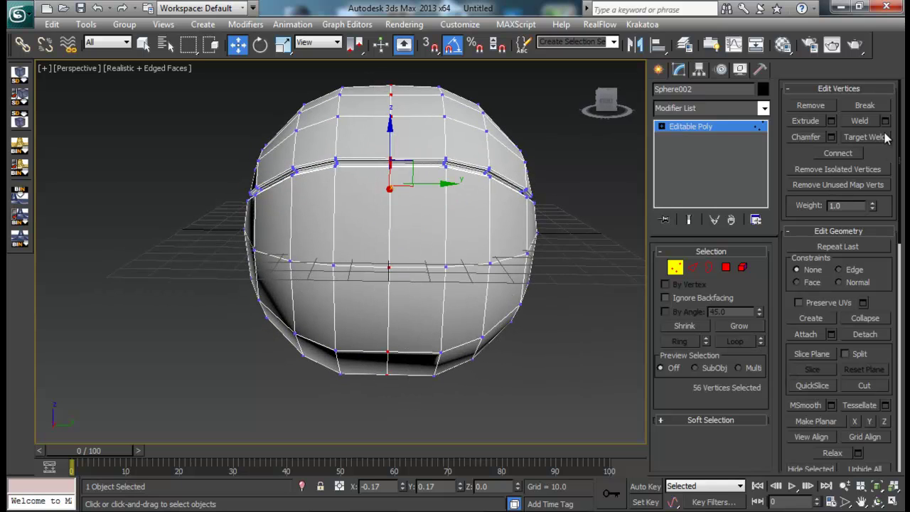
{"action": "left_click", "coordinate": [675, 269]}
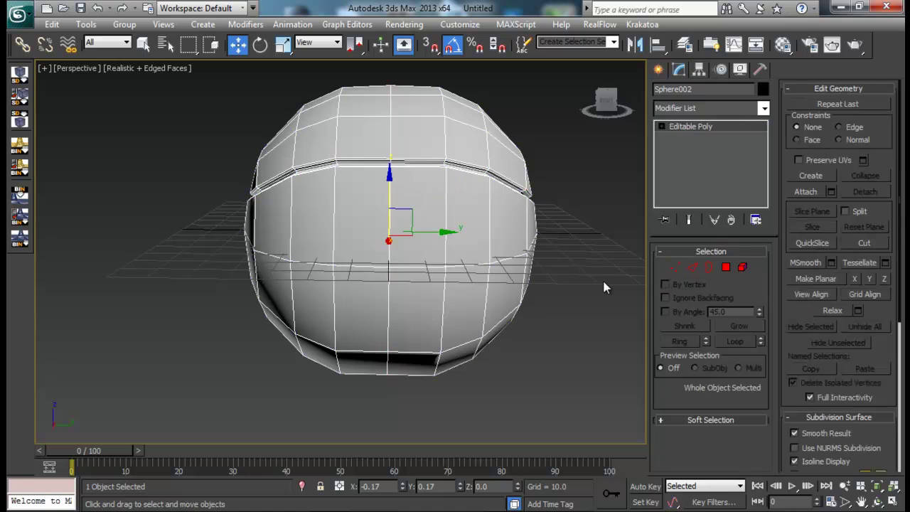
- Squash the whole joined body along the Y axis to about 88 percent
{"action": "left_click", "coordinate": [603, 287]}
{"action": "middle_click_drag", "start_coordinate": [604, 286], "coordinate": [463, 305], "text": "alt"}
{"action": "scroll", "coordinate": [484, 300], "scroll_direction": "down", "scroll_amount": 4}
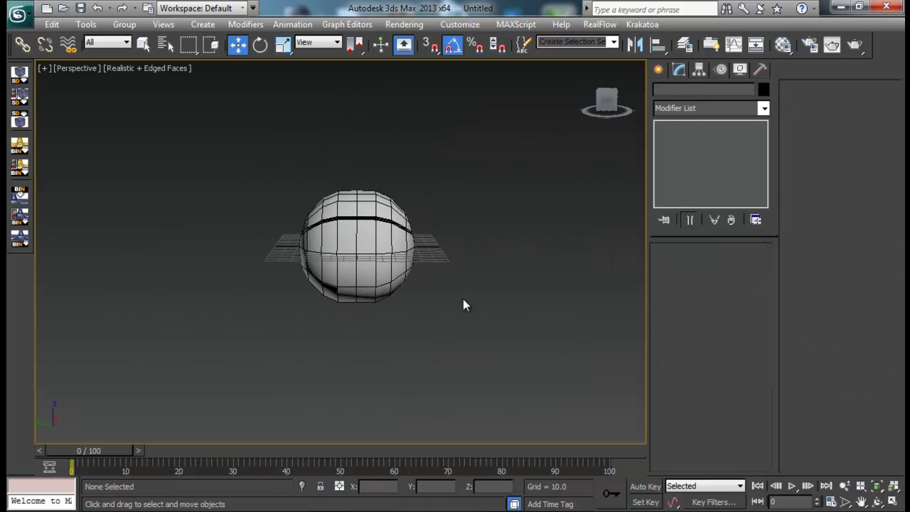
{"action": "scroll", "coordinate": [461, 306], "scroll_direction": "up", "scroll_amount": 4}
{"action": "middle_click_drag", "start_coordinate": [481, 275], "coordinate": [483, 262], "text": "alt"}
{"action": "left_click", "coordinate": [483, 262]}
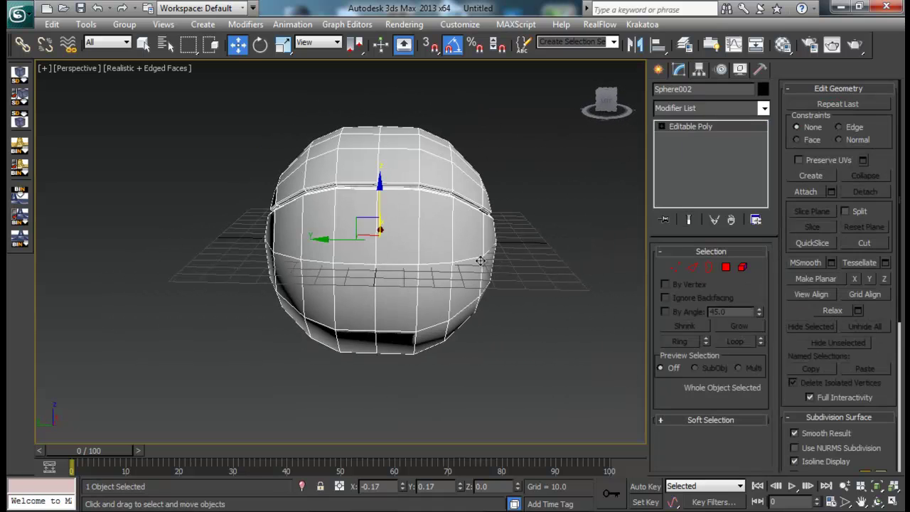
{"action": "key", "text": "r"}
{"action": "left_click_drag", "start_coordinate": [437, 247], "coordinate": [433, 248]}
{"action": "middle_click_drag", "start_coordinate": [433, 247], "coordinate": [498, 272], "text": "alt"}
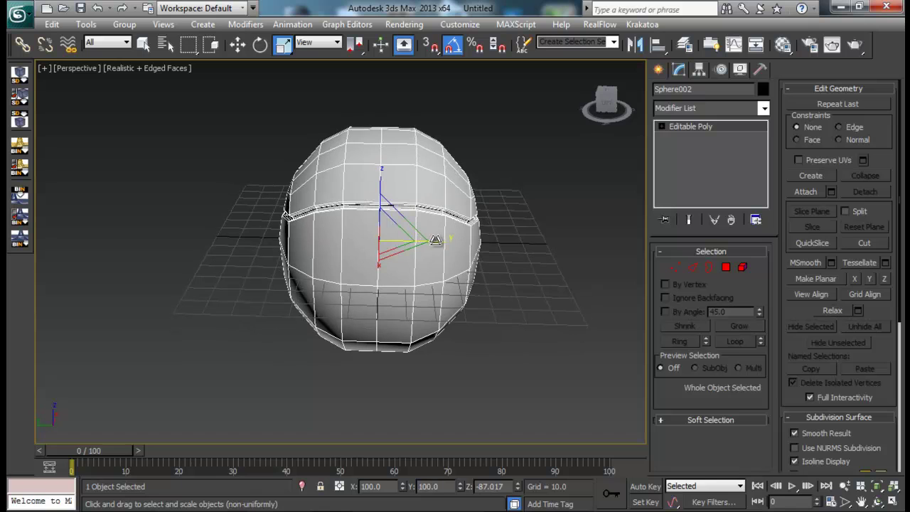
{"action": "left_click_drag", "start_coordinate": [436, 241], "coordinate": [438, 242]}
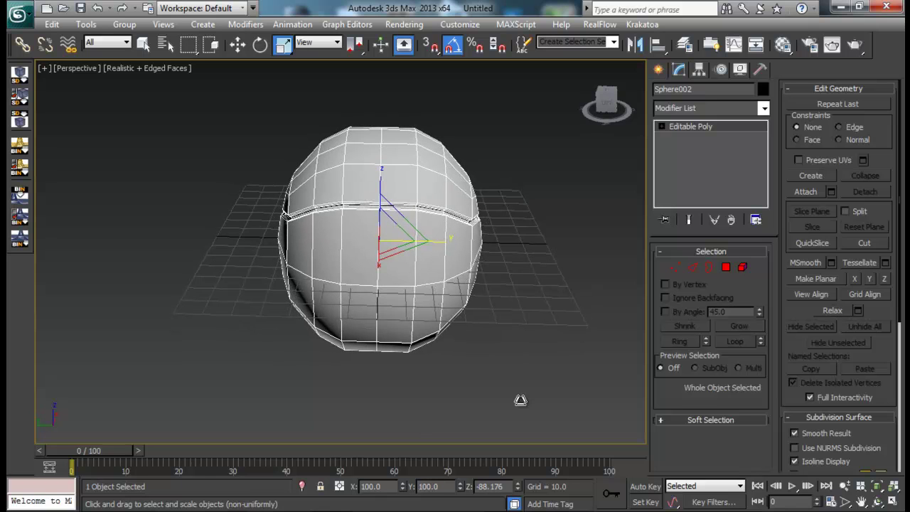
{"action": "middle_click_drag", "start_coordinate": [471, 179], "coordinate": [508, 219], "text": "alt"}
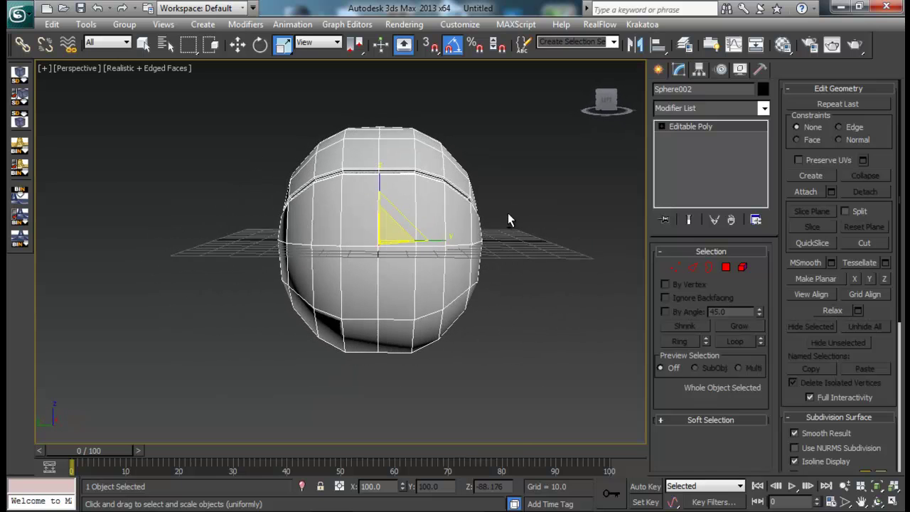
- Widen the whole body along the Y axis to a scale of about 95.5 percent
{"action": "left_click", "coordinate": [688, 268]}
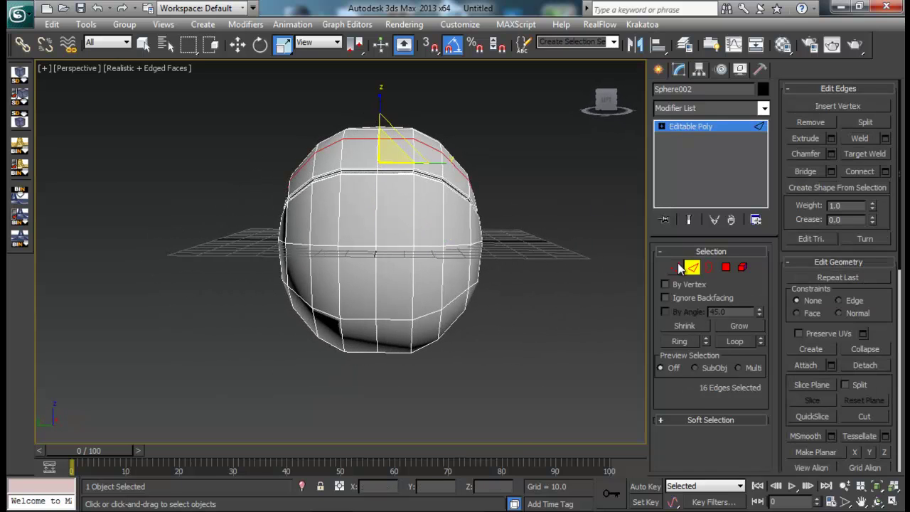
{"action": "left_click", "coordinate": [675, 268]}
{"action": "middle_click_drag", "start_coordinate": [417, 177], "coordinate": [515, 249], "text": "alt"}
{"action": "left_click", "coordinate": [676, 269]}
{"action": "middle_click_drag", "start_coordinate": [586, 263], "coordinate": [450, 249], "text": "alt"}
{"action": "left_click_drag", "start_coordinate": [442, 242], "coordinate": [448, 245]}
{"action": "middle_click_drag", "start_coordinate": [512, 262], "coordinate": [506, 239], "text": "alt"}
{"action": "left_click_drag", "start_coordinate": [437, 239], "coordinate": [439, 239]}
- Smooth the joined body with NURMS subdivision and compare its shape with the robot reference render
{"action": "middle_click_drag", "start_coordinate": [516, 260], "coordinate": [415, 289], "text": "alt"}
{"action": "left_click", "coordinate": [795, 448]}
{"action": "middle_click_drag", "start_coordinate": [478, 298], "coordinate": [446, 228], "text": "alt"}
{"action": "key", "text": "alt+Tab"}
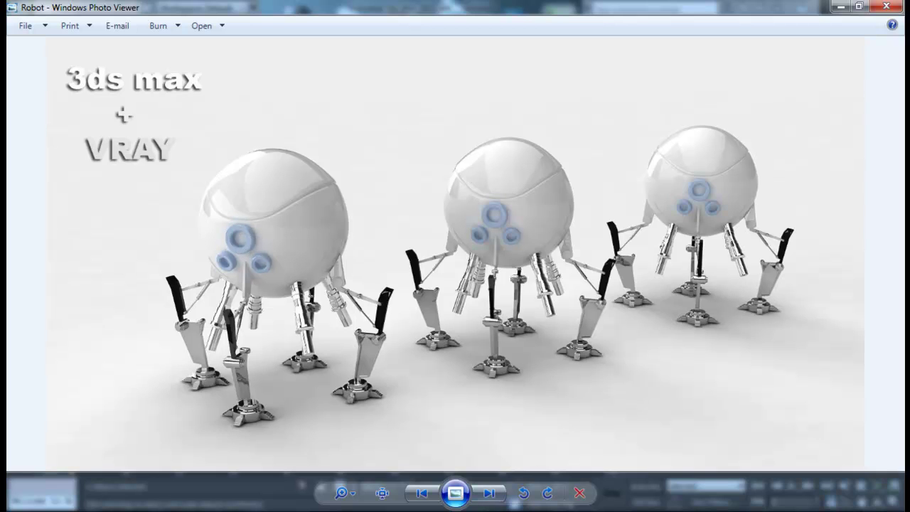
{"action": "key", "text": "alt+Tab"}
- Turn off angle snapping and rotate the body slightly in the front view so its centre line stands vertical
{"action": "left_click", "coordinate": [659, 70]}
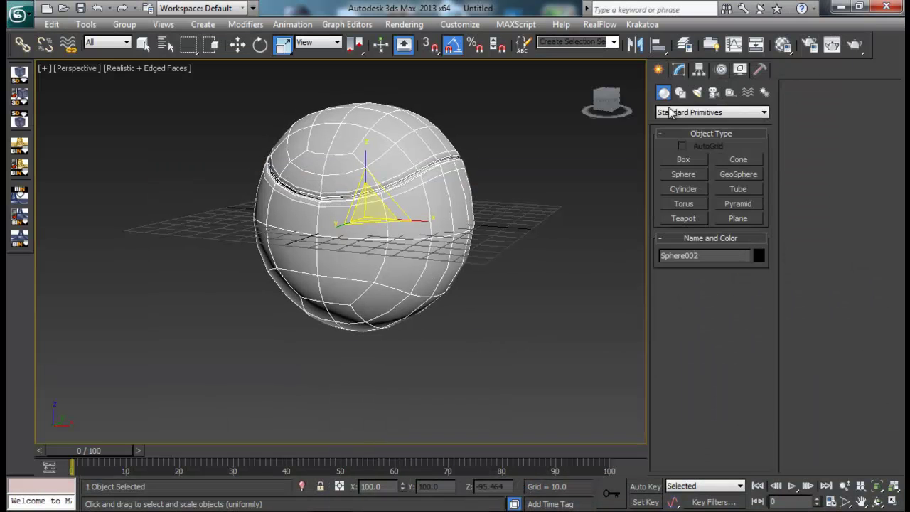
{"action": "left_click", "coordinate": [728, 191]}
{"action": "key", "text": "alt+w"}
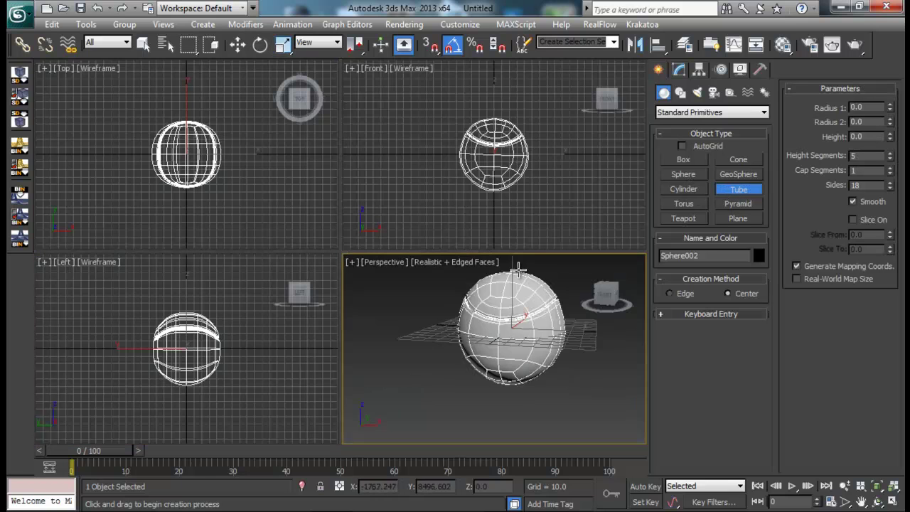
{"action": "right_click", "coordinate": [522, 187]}
{"action": "key", "text": "alt+w"}
{"action": "scroll", "coordinate": [392, 223], "scroll_direction": "up", "scroll_amount": 5}
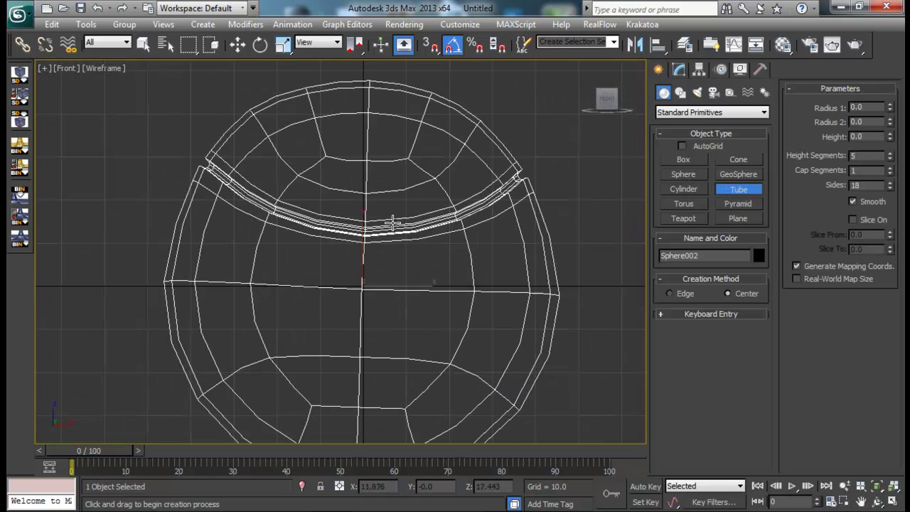
{"action": "scroll", "coordinate": [427, 285], "scroll_direction": "down", "scroll_amount": 4}
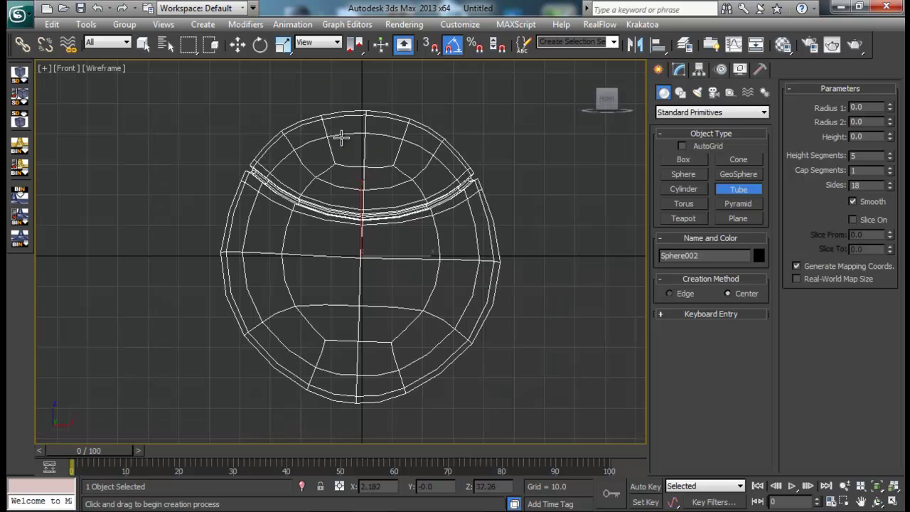
{"action": "key", "text": "r"}
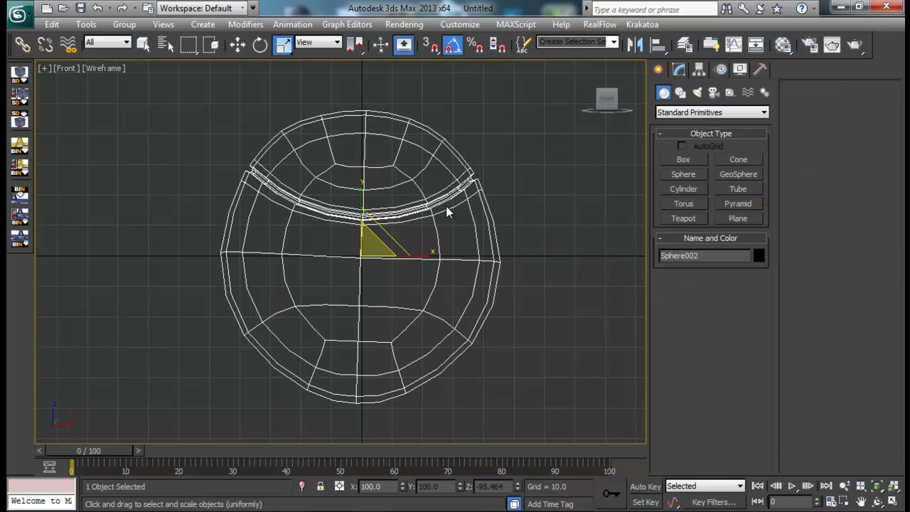
{"action": "key", "text": "e"}
{"action": "left_click_drag", "start_coordinate": [401, 223], "coordinate": [403, 222]}
{"action": "key", "text": "a"}
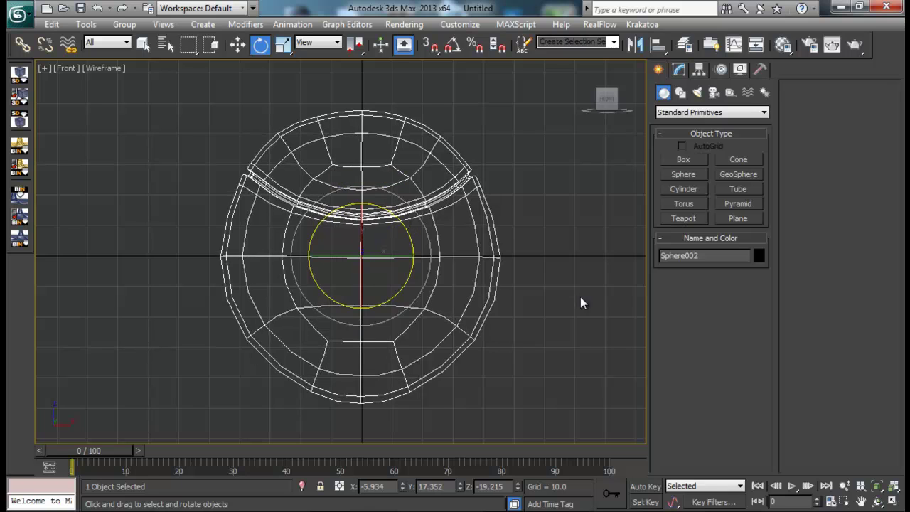
{"action": "left_click", "coordinate": [580, 297]}
- Create a tube at the body's centre in the front view, with radii about 7.6 and 4.4 and height about 13.1
{"action": "left_click", "coordinate": [739, 190]}
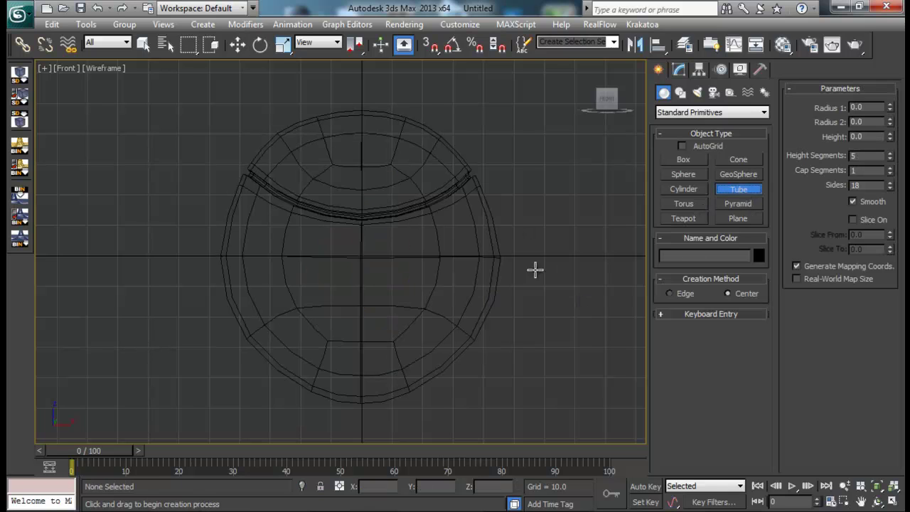
{"action": "left_click_drag", "start_coordinate": [362, 261], "coordinate": [374, 269]}
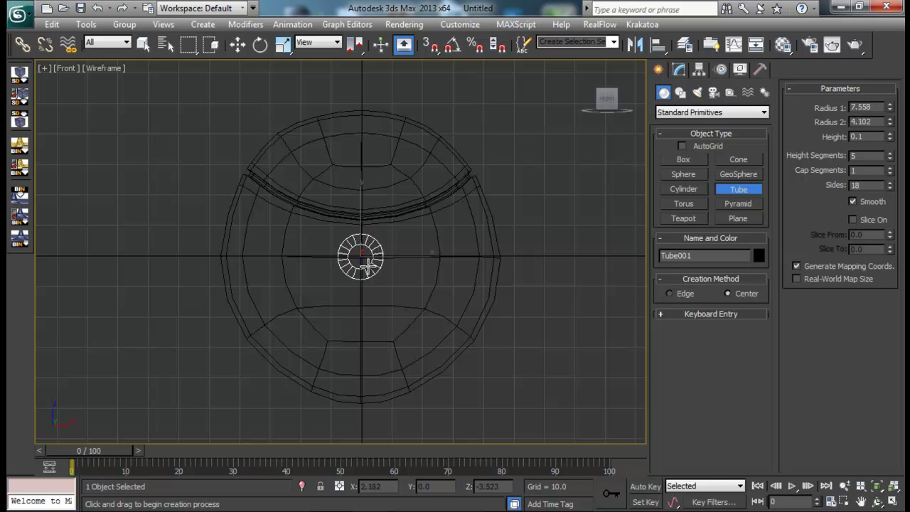
{"action": "left_click", "coordinate": [363, 232]}
- Move the tube out of the body's front along Y to about -53.7
{"action": "key", "text": "e"}
{"action": "key", "text": "alt+w"}
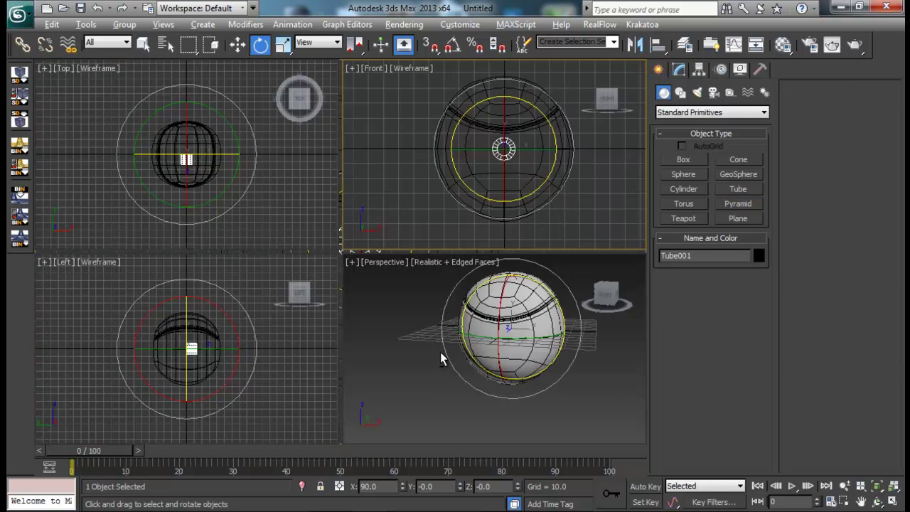
{"action": "middle_click", "coordinate": [455, 359]}
{"action": "key", "text": "alt+w"}
{"action": "middle_click_drag", "start_coordinate": [520, 391], "coordinate": [488, 395], "text": "alt"}
{"action": "key", "text": "w"}
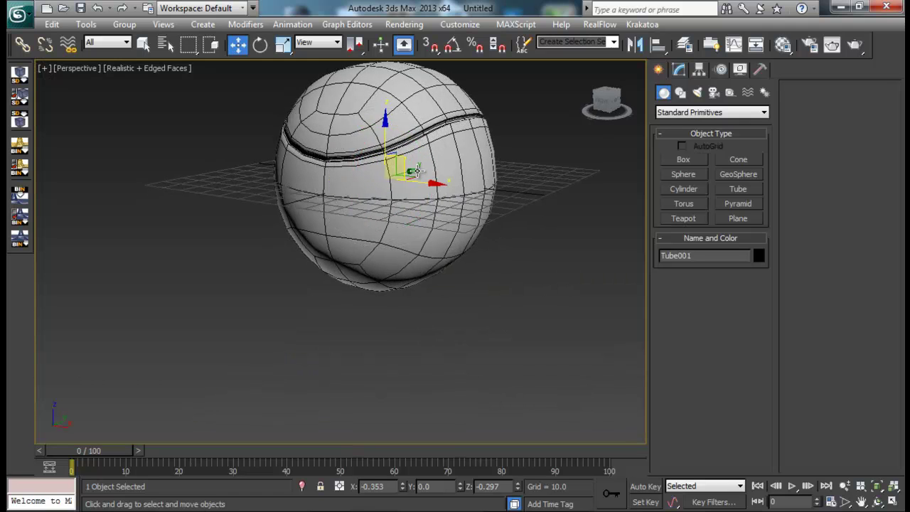
{"action": "left_click_drag", "start_coordinate": [416, 171], "coordinate": [342, 202]}
{"action": "middle_click_drag", "start_coordinate": [341, 214], "coordinate": [386, 235], "text": "alt"}
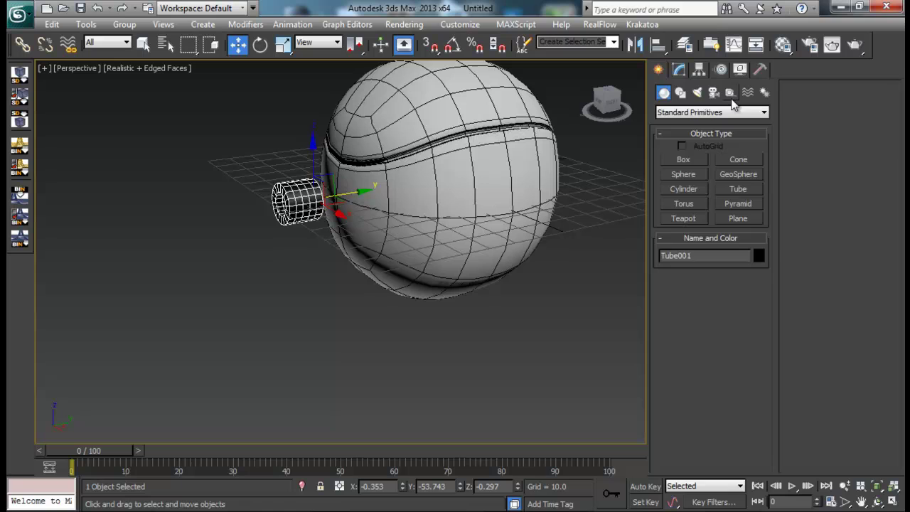
- Set the tube to 1 height segment, height about 8.14, Radius 1 about 8.62 and Radius 2 about 4.78
{"action": "left_click", "coordinate": [679, 70]}
{"action": "right_click", "coordinate": [760, 324]}
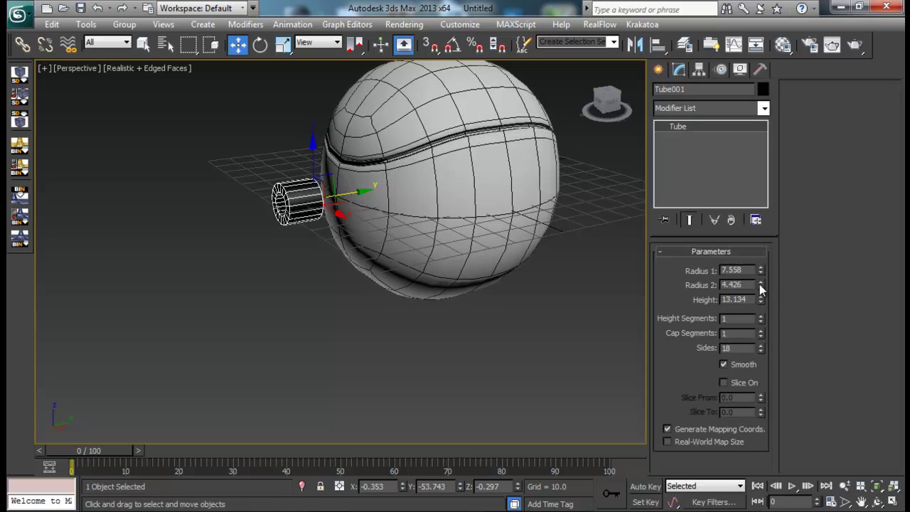
{"action": "left_click_drag", "start_coordinate": [761, 302], "coordinate": [769, 322]}
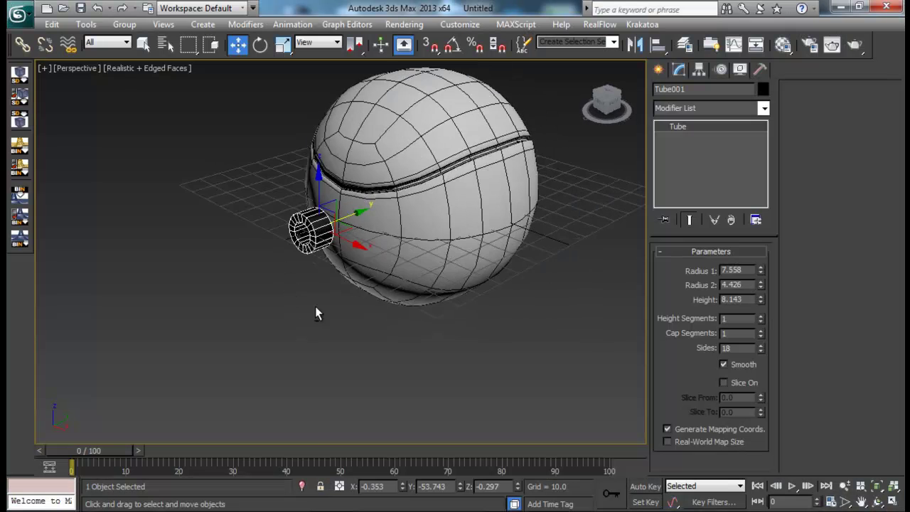
{"action": "middle_click_drag", "start_coordinate": [315, 313], "coordinate": [391, 277], "text": "alt"}
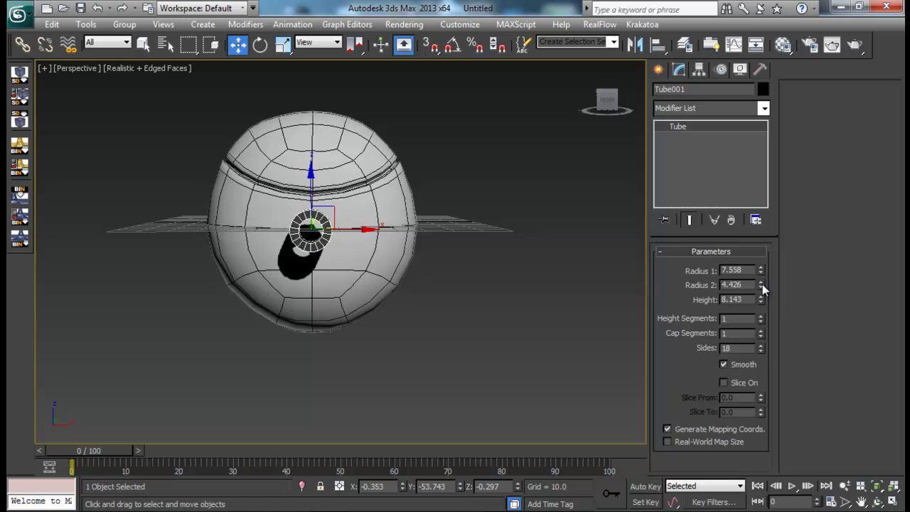
{"action": "left_click_drag", "start_coordinate": [763, 287], "coordinate": [761, 252]}
{"action": "middle_click_drag", "start_coordinate": [387, 260], "coordinate": [308, 288], "text": "alt"}
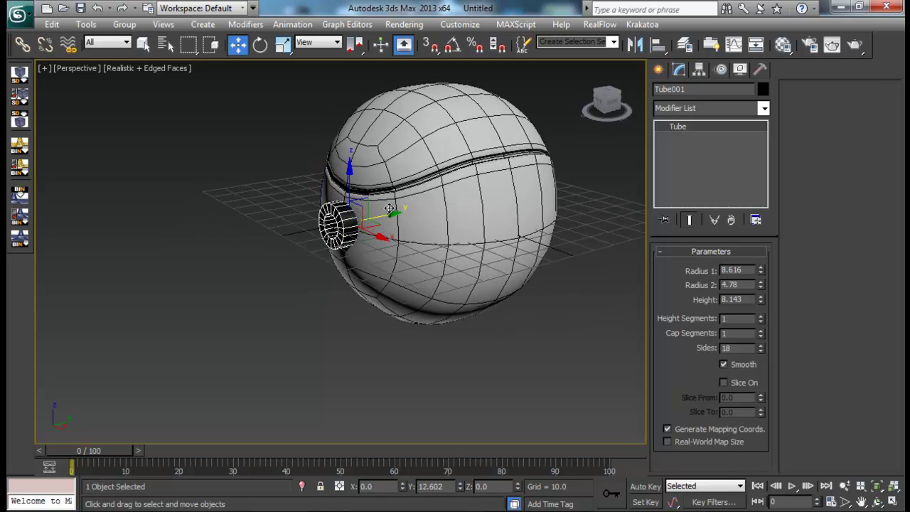
- Seat the tube against the body's front at Y about -40.2 and raise it to Z about 1.0
{"action": "left_click_drag", "start_coordinate": [389, 208], "coordinate": [392, 207]}
{"action": "middle_click_drag", "start_coordinate": [398, 213], "coordinate": [498, 213], "text": "alt"}
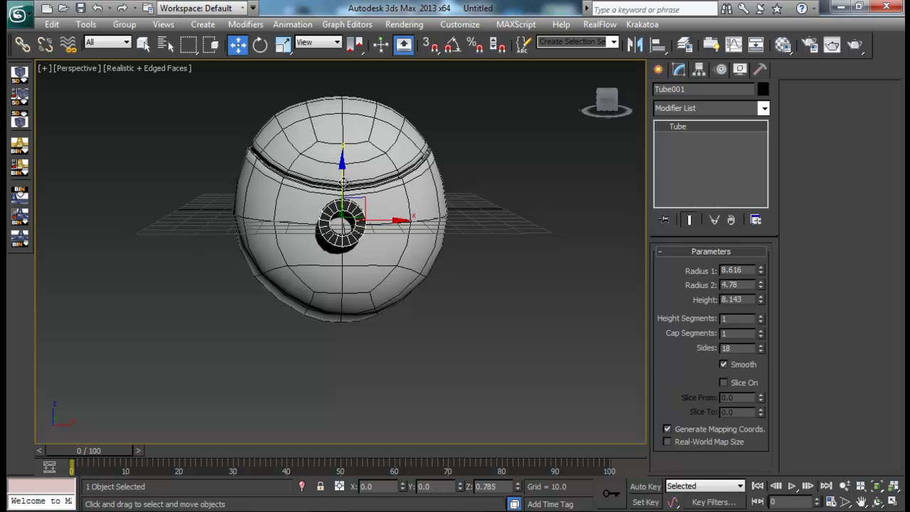
{"action": "left_click_drag", "start_coordinate": [343, 183], "coordinate": [343, 182]}
{"action": "middle_click_drag", "start_coordinate": [373, 186], "coordinate": [359, 203], "text": "alt"}
- Convert the tube on the body's front to an editable poly
{"action": "scroll", "coordinate": [363, 197], "scroll_direction": "up", "scroll_amount": 4}
{"action": "right_click", "coordinate": [368, 184]}
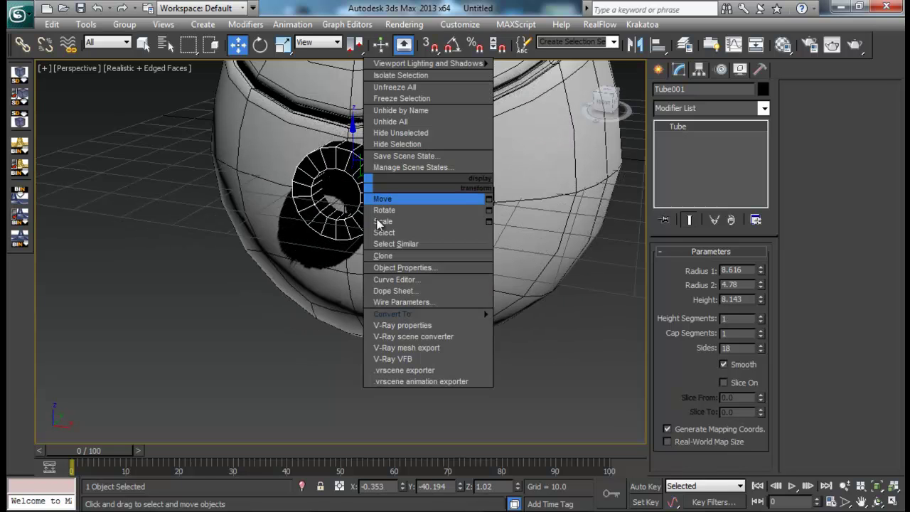
{"action": "mouse_move", "coordinate": [468, 315]}
{"action": "left_click", "coordinate": [551, 328]}
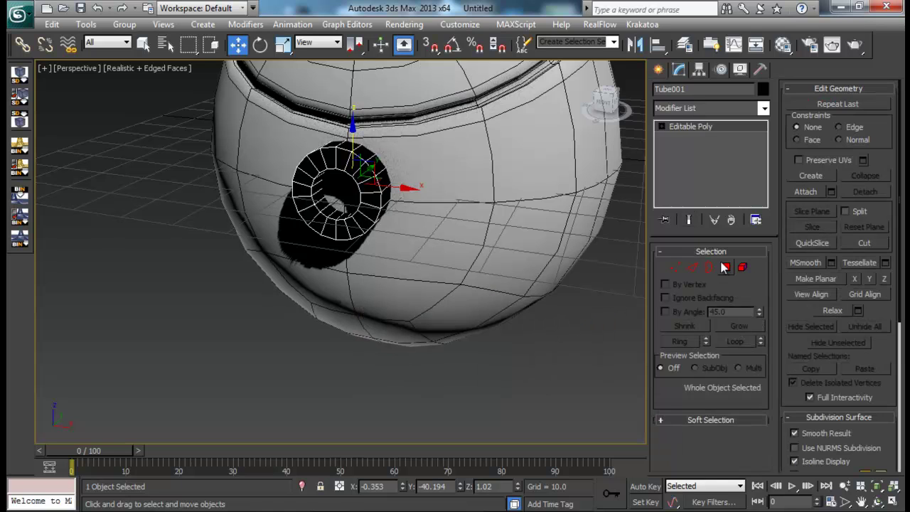
- Chamfer the inner and outer edge loops on the tube's front face
{"action": "left_click", "coordinate": [693, 268]}
{"action": "left_click", "coordinate": [347, 170]}
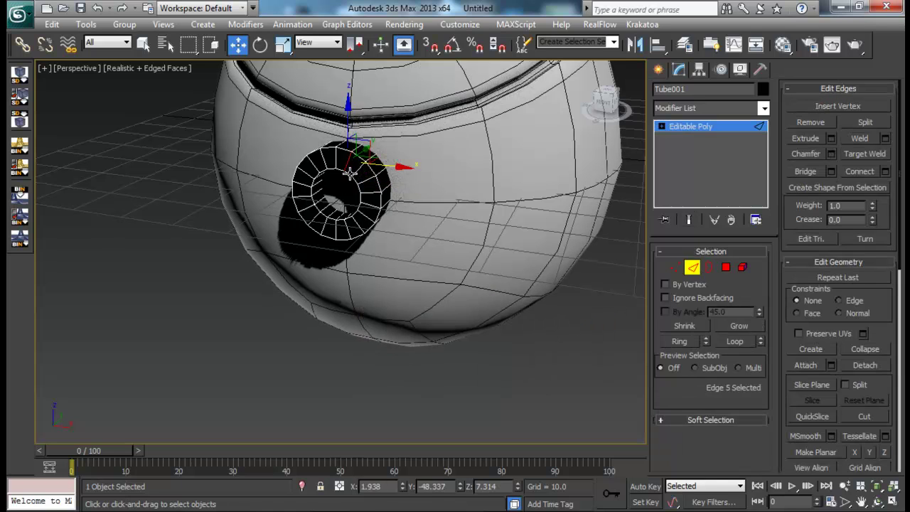
{"action": "left_click", "coordinate": [360, 157], "text": "ctrl"}
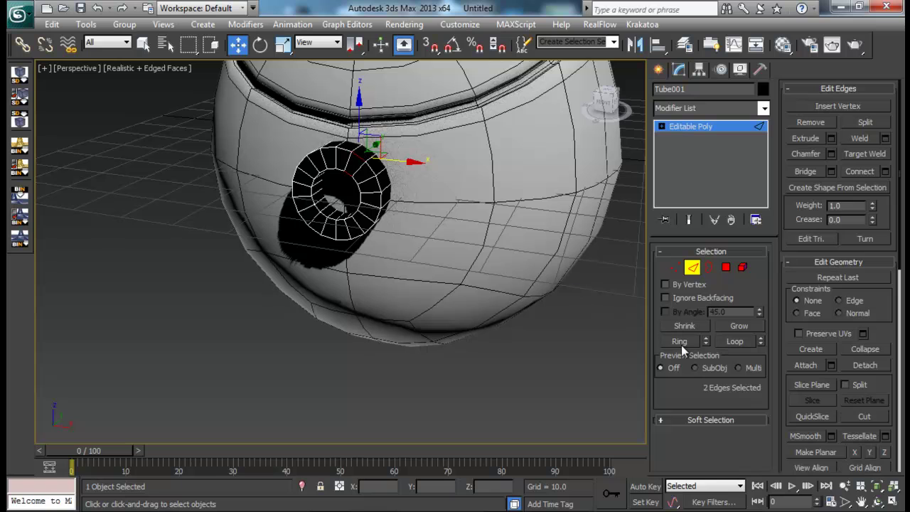
{"action": "left_click", "coordinate": [735, 342]}
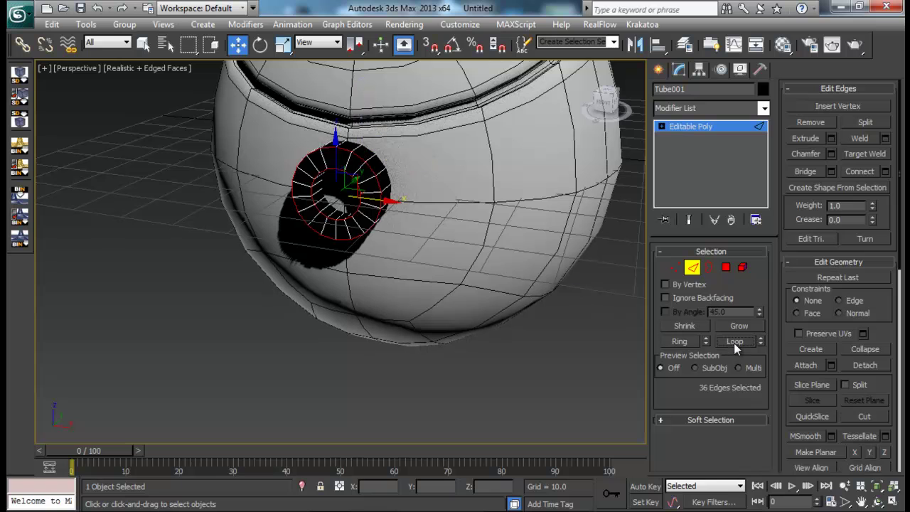
{"action": "left_click", "coordinate": [832, 154]}
{"action": "middle_click_drag", "start_coordinate": [344, 276], "coordinate": [336, 204], "text": "alt"}
{"action": "left_click", "coordinate": [356, 281]}
{"action": "left_click", "coordinate": [348, 320]}
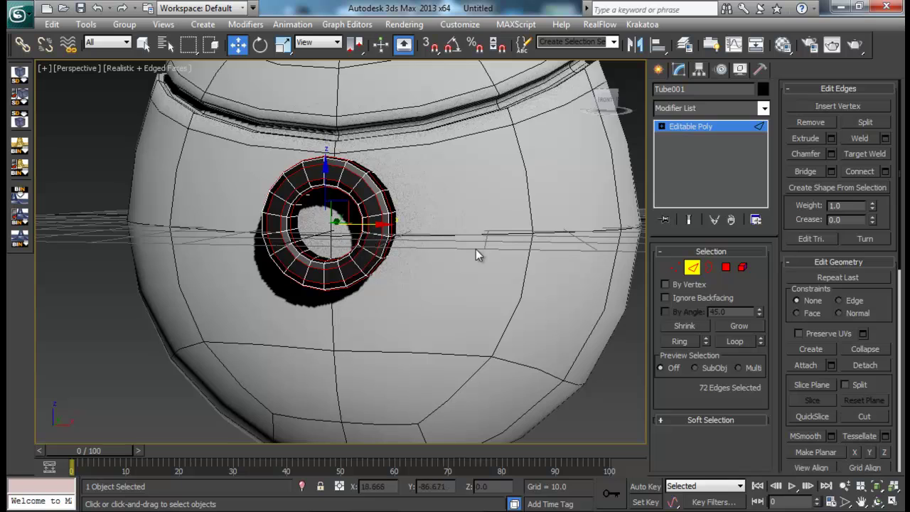
- Leave edge editing and isolate the chamfered tube from the rest of the scene
{"action": "middle_click_drag", "start_coordinate": [476, 249], "coordinate": [651, 271], "text": "alt"}
{"action": "left_click", "coordinate": [687, 270]}
{"action": "middle_click_drag", "start_coordinate": [426, 270], "coordinate": [300, 288], "text": "alt"}
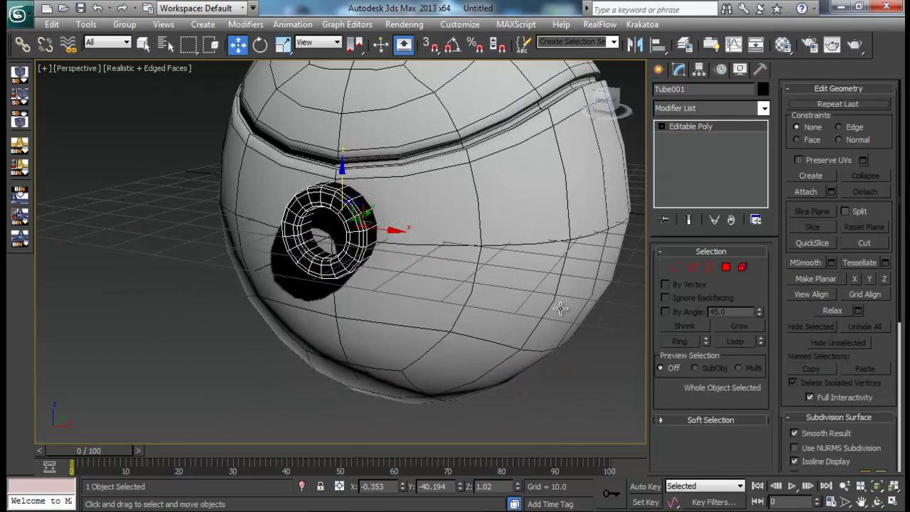
{"action": "key", "text": "alt+q"}
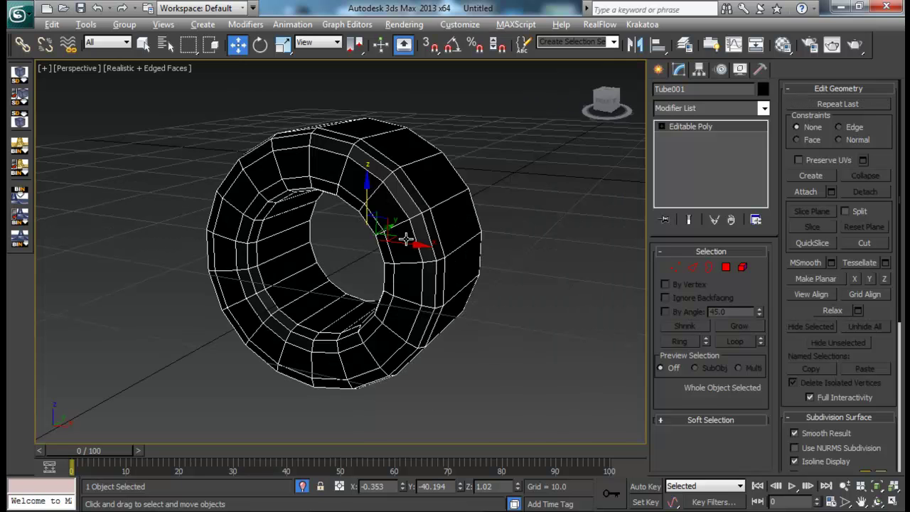
- Delete the ring of polygons on the isolated tube's rear face and bring the rest of the scene back
{"action": "middle_click_drag", "start_coordinate": [512, 234], "coordinate": [569, 242], "text": "alt"}
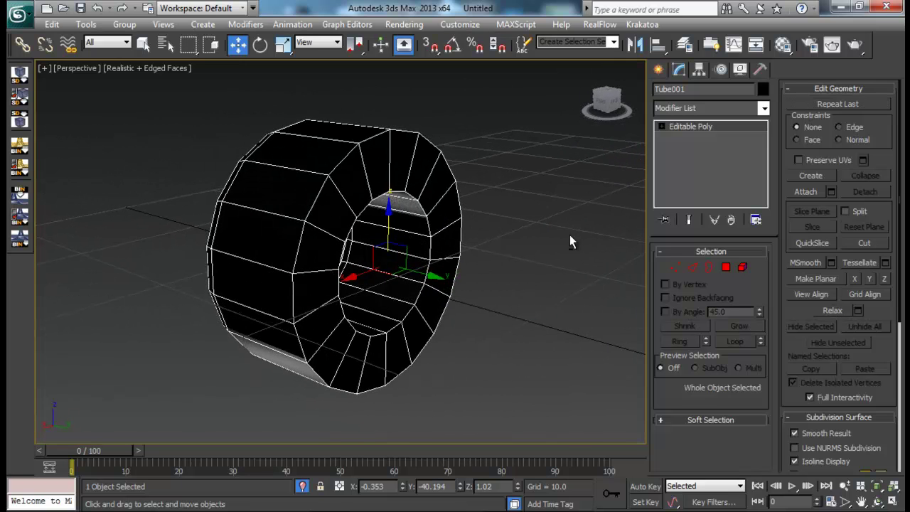
{"action": "left_click", "coordinate": [694, 268]}
{"action": "left_click", "coordinate": [364, 169]}
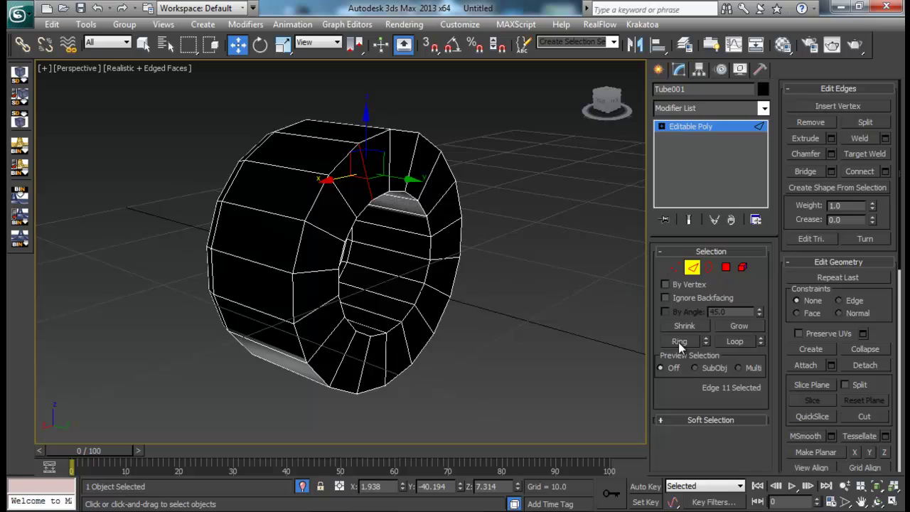
{"action": "left_click", "coordinate": [681, 342]}
{"action": "left_click", "coordinate": [725, 269], "text": "ctrl"}
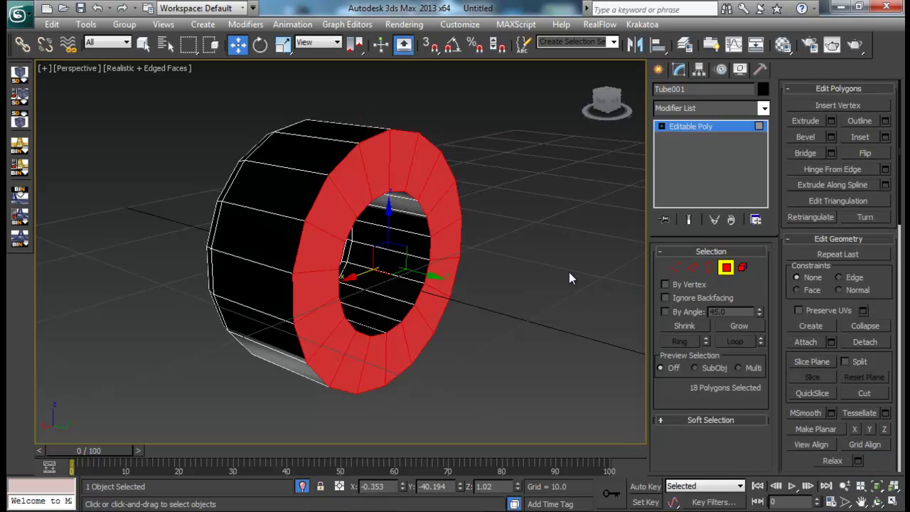
{"action": "key", "text": "Delete"}
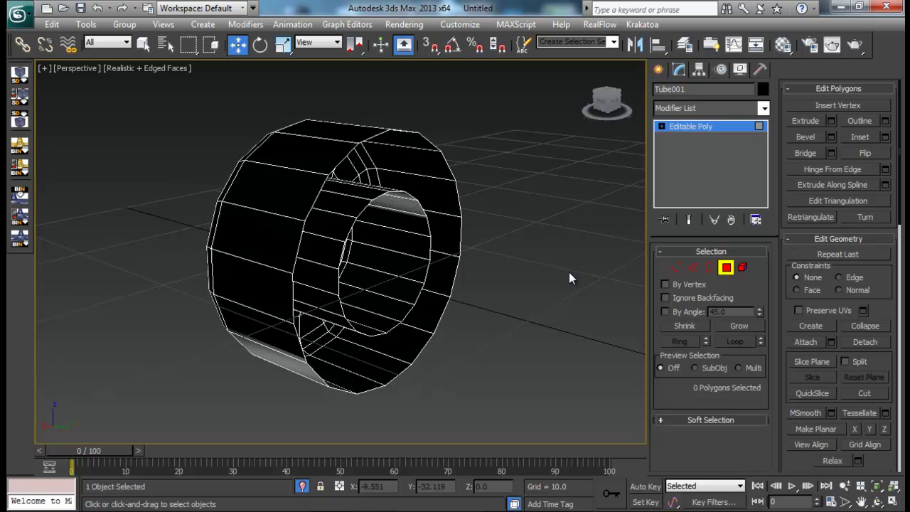
{"action": "left_click", "coordinate": [732, 266]}
{"action": "left_click", "coordinate": [464, 240]}
{"action": "left_click", "coordinate": [448, 249]}
{"action": "middle_click_drag", "start_coordinate": [447, 249], "coordinate": [598, 235], "text": "alt"}
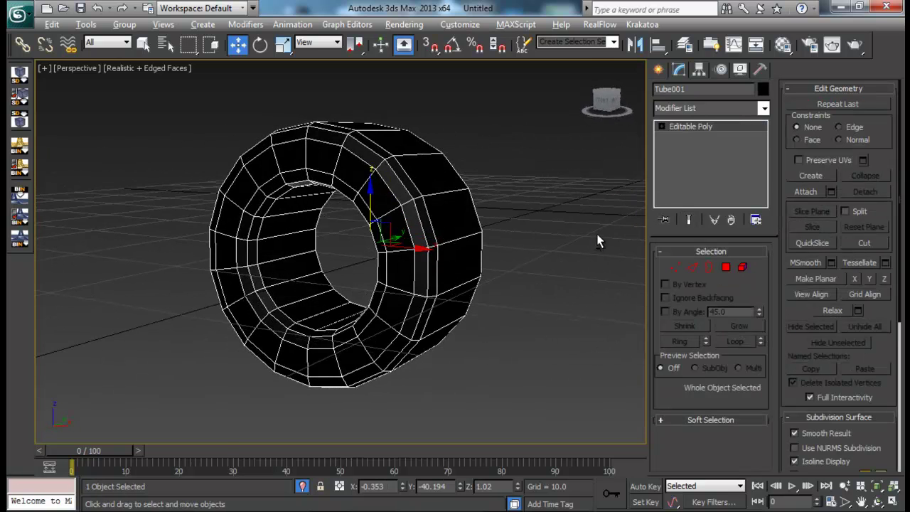
{"action": "key", "text": "alt+q"}
- Turn on NURMS subdivision for the tube and push it into the body's front to Y about -39.2
{"action": "left_click", "coordinate": [606, 99]}
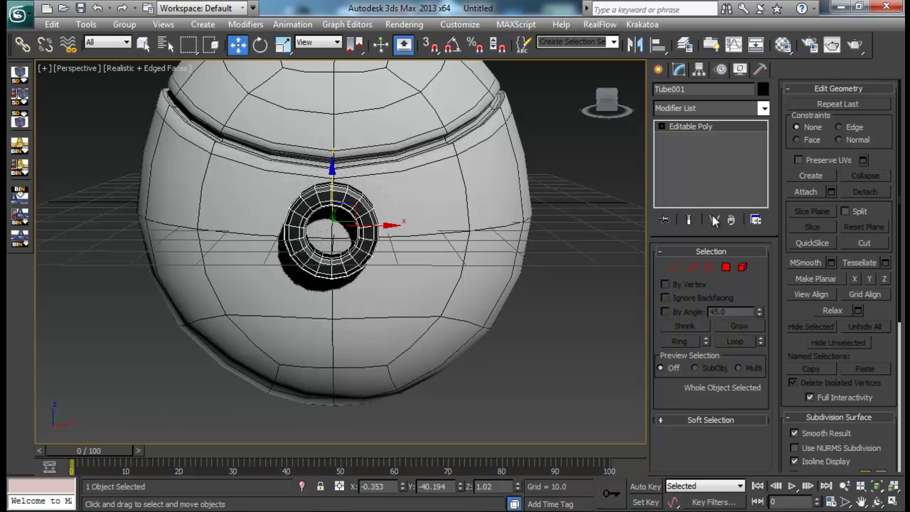
{"action": "left_click", "coordinate": [794, 448]}
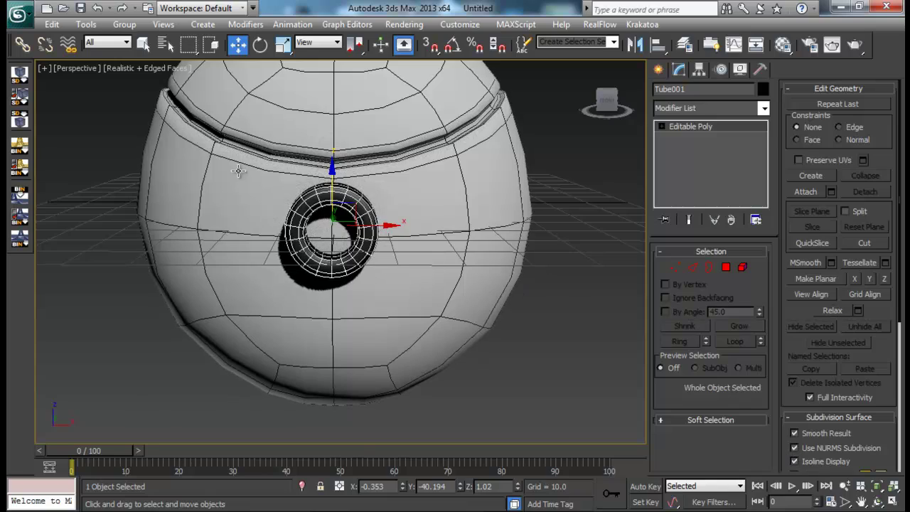
{"action": "middle_click_drag", "start_coordinate": [426, 184], "coordinate": [161, 177], "text": "alt"}
{"action": "left_click_drag", "start_coordinate": [372, 212], "coordinate": [389, 221]}
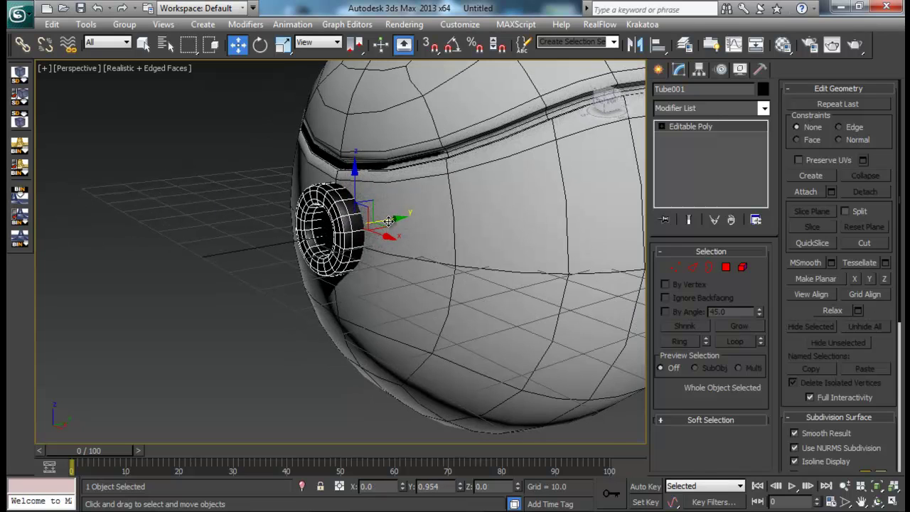
- Select the robot's spherical body and turn off its NURMS subdivision
{"action": "left_click", "coordinate": [795, 448]}
{"action": "middle_click_drag", "start_coordinate": [389, 226], "coordinate": [433, 244], "text": "alt"}
{"action": "left_click", "coordinate": [468, 196]}
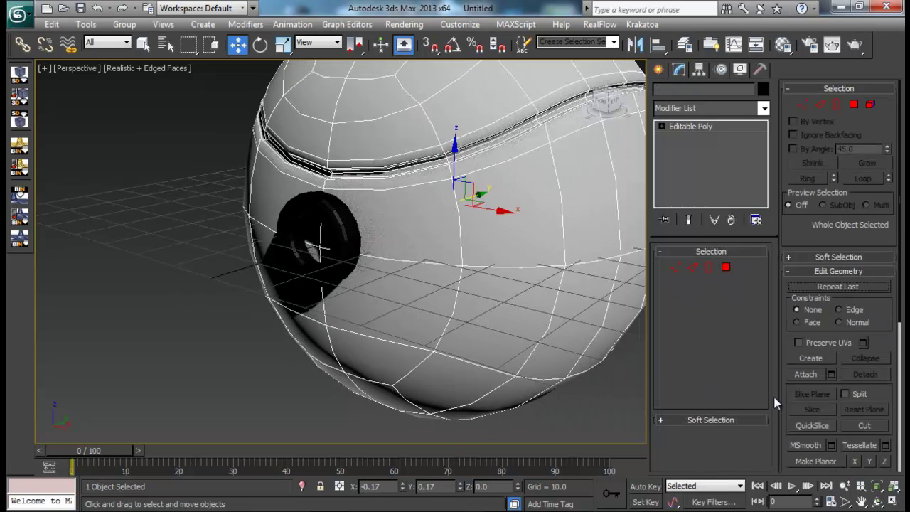
{"action": "left_click", "coordinate": [794, 447]}
{"action": "left_click", "coordinate": [795, 447]}
{"action": "mouse_move", "coordinate": [377, 218]}
{"action": "middle_mouse_down", "text": "alt"}
{"action": "mouse_move", "coordinate": [325, 233]}
{"action": "mouse_move", "coordinate": [388, 229]}
{"action": "middle_mouse_up", "text": "alt"}
- Add a TurboSmooth modifier to the body with 2 iterations and isoline display
{"action": "left_click", "coordinate": [697, 107]}
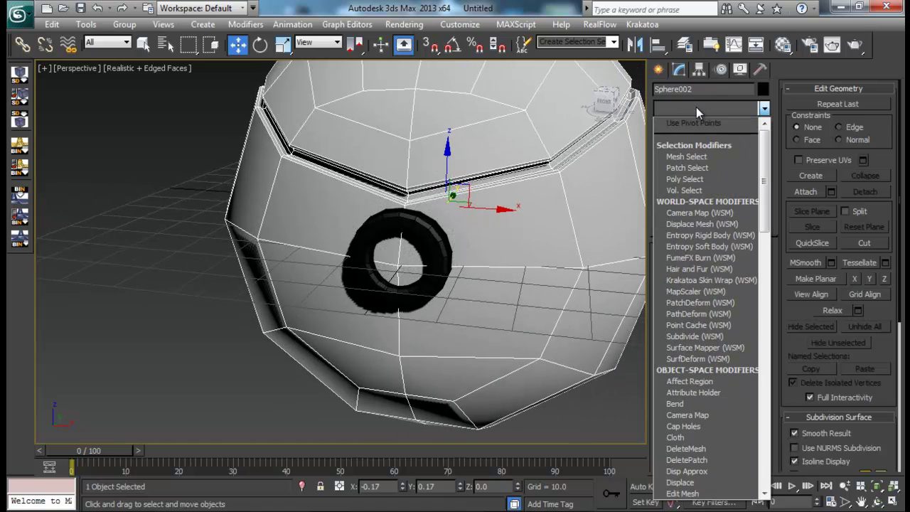
{"action": "key", "text": "t"}
{"action": "key", "text": "t"}
{"action": "key", "text": "t"}
{"action": "key", "text": "Return"}
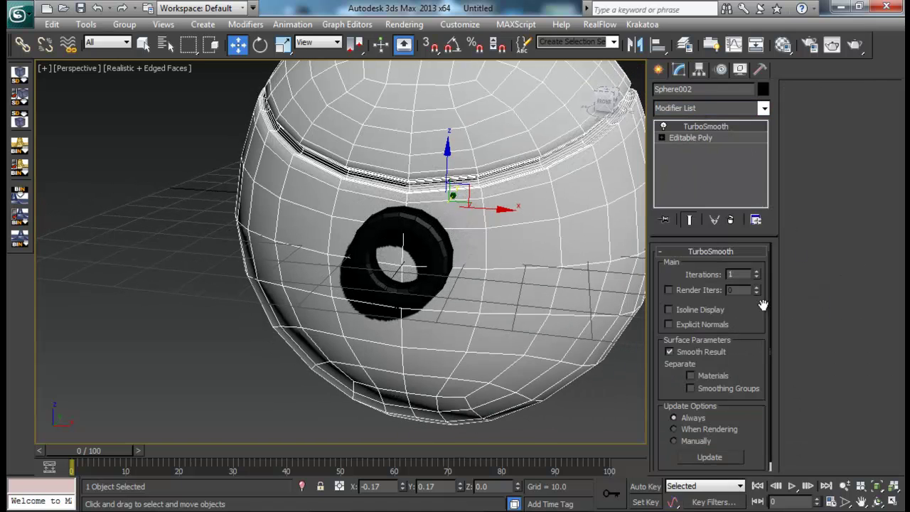
{"action": "left_click", "coordinate": [758, 270]}
{"action": "left_click", "coordinate": [668, 309]}
- Copy the eye tube in the front view to X about -13.5, Z about -19.5, and scale the copy down
{"action": "scroll", "coordinate": [540, 277], "scroll_direction": "down", "scroll_amount": 5}
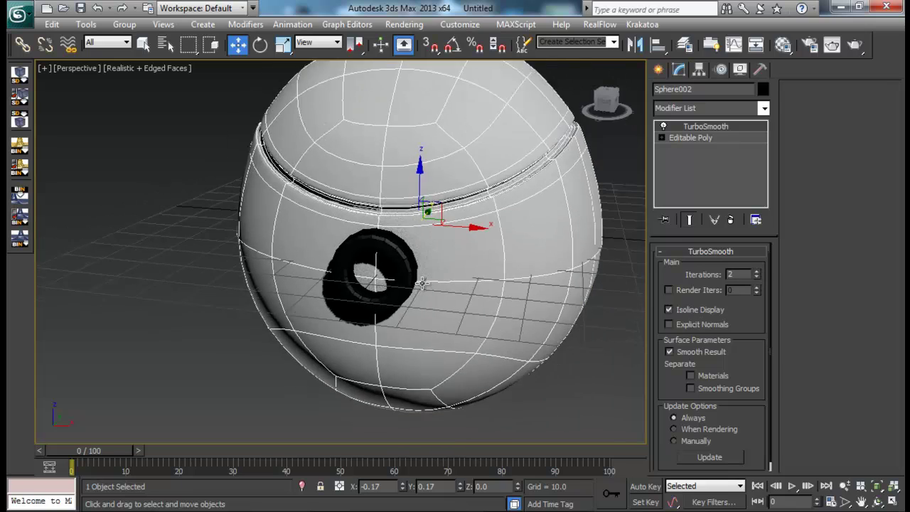
{"action": "middle_click_drag", "start_coordinate": [472, 278], "coordinate": [450, 267], "text": "alt"}
{"action": "left_click", "coordinate": [410, 246]}
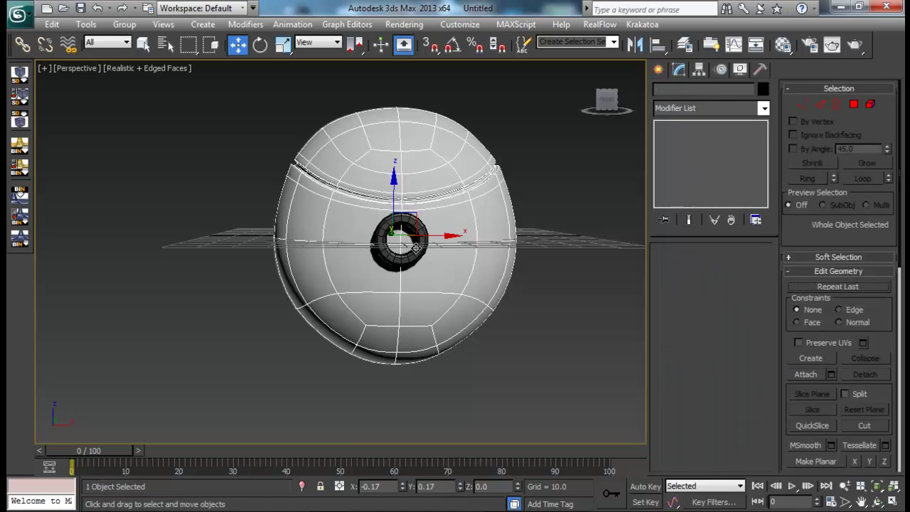
{"action": "key", "text": "alt+w"}
{"action": "right_click", "coordinate": [473, 184]}
{"action": "key", "text": "alt+w"}
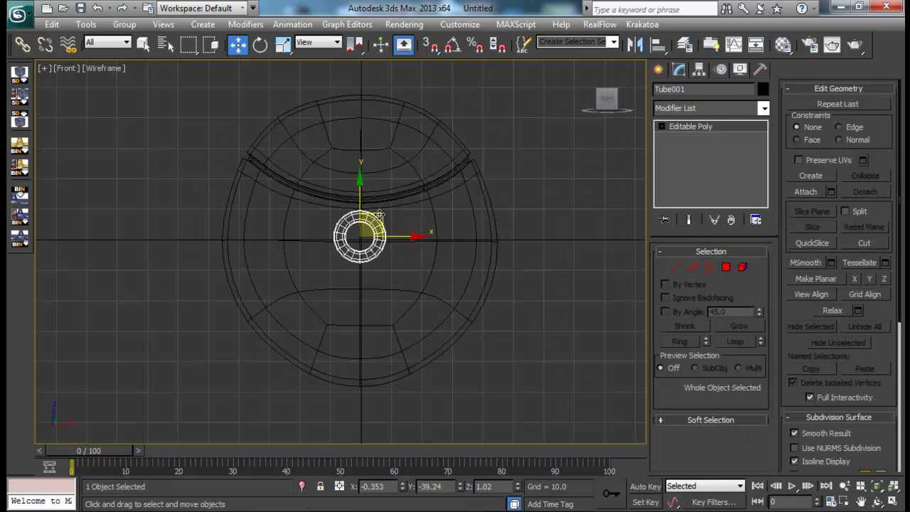
{"action": "mouse_move", "coordinate": [380, 215]}
{"action": "left_mouse_down", "text": "shift"}
{"action": "mouse_move", "coordinate": [349, 277]}
{"action": "mouse_move", "coordinate": [345, 325]}
{"action": "mouse_move", "coordinate": [355, 304]}
{"action": "left_mouse_up", "text": "shift"}
{"action": "left_click", "coordinate": [458, 322]}
{"action": "key", "text": "r"}
{"action": "key", "text": "w"}
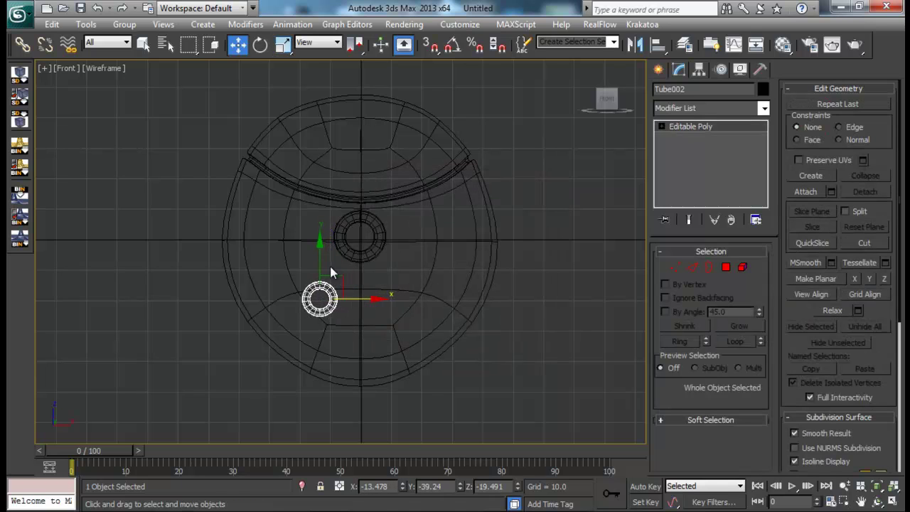
- Raise the small tube to Z about -17.8 and copy it across to X about 14.9
{"action": "left_click_drag", "start_coordinate": [320, 257], "coordinate": [320, 254]}
{"action": "left_click_drag", "start_coordinate": [365, 297], "coordinate": [450, 297], "text": "shift"}
{"action": "left_click", "coordinate": [475, 320]}
- Select both small tubes in the perspective view and raise them about 3.5 along Z
{"action": "key", "text": "alt+w"}
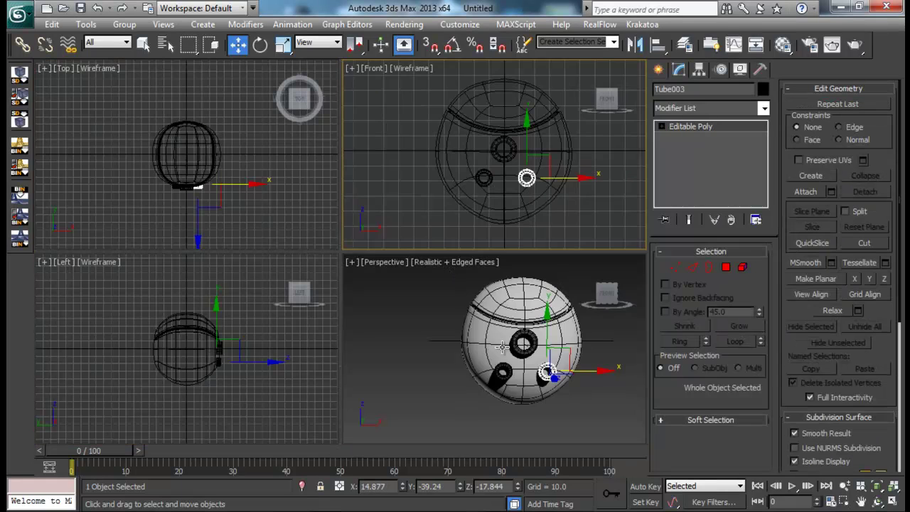
{"action": "right_click", "coordinate": [503, 348]}
{"action": "key", "text": "alt+w"}
{"action": "mouse_move", "coordinate": [502, 348]}
{"action": "middle_mouse_down", "text": "alt"}
{"action": "mouse_move", "coordinate": [481, 339]}
{"action": "mouse_move", "coordinate": [499, 337]}
{"action": "middle_mouse_up", "text": "alt"}
{"action": "left_click", "coordinate": [370, 283], "text": "ctrl"}
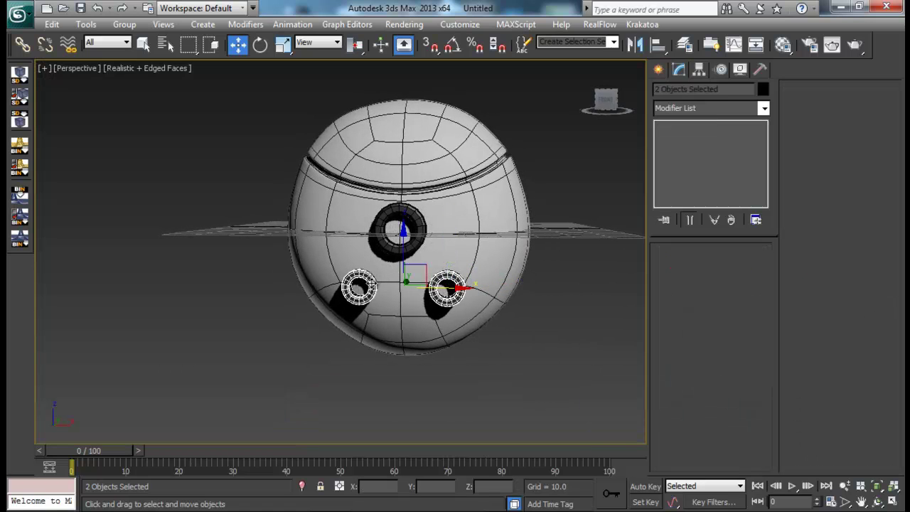
{"action": "left_click_drag", "start_coordinate": [403, 247], "coordinate": [403, 236]}
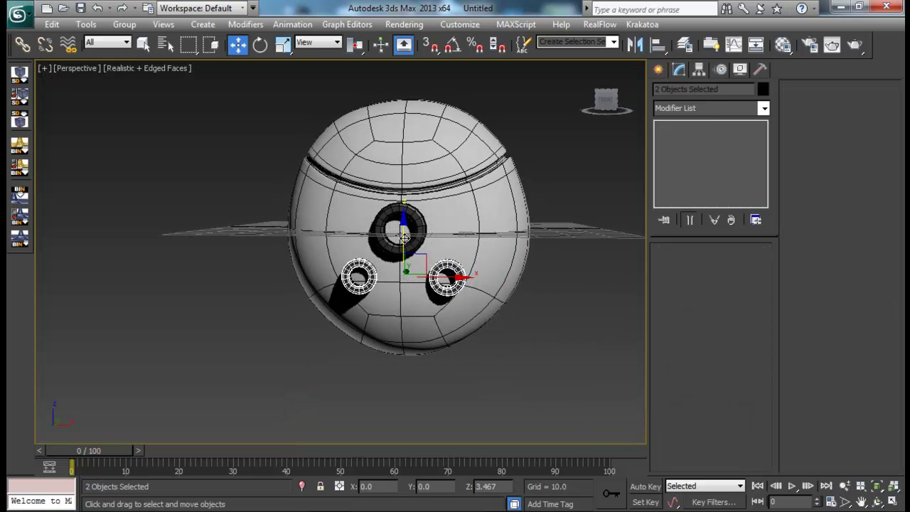
- Move the two small tubes closer to the body's centre line, to X about 11.7 and -11.1
{"action": "left_click", "coordinate": [453, 290]}
{"action": "left_click", "coordinate": [492, 281]}
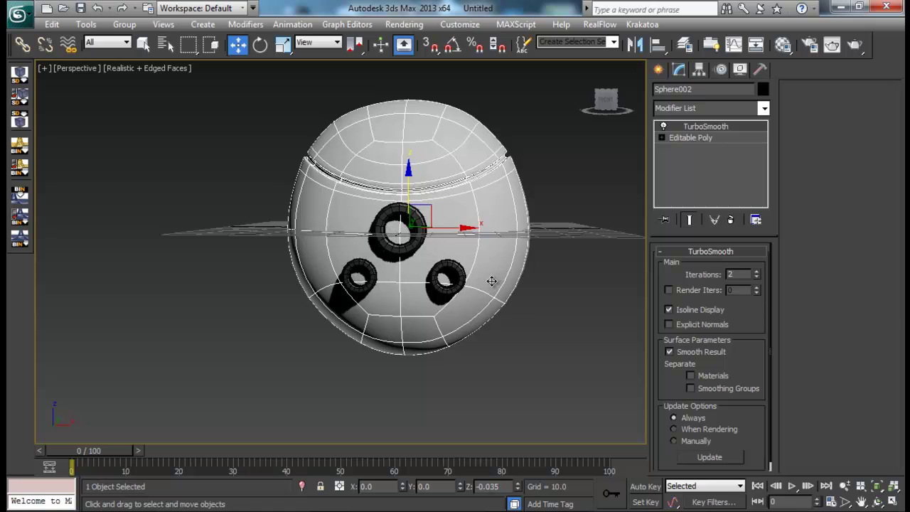
{"action": "left_click", "coordinate": [454, 271]}
{"action": "left_click_drag", "start_coordinate": [493, 278], "coordinate": [482, 278]}
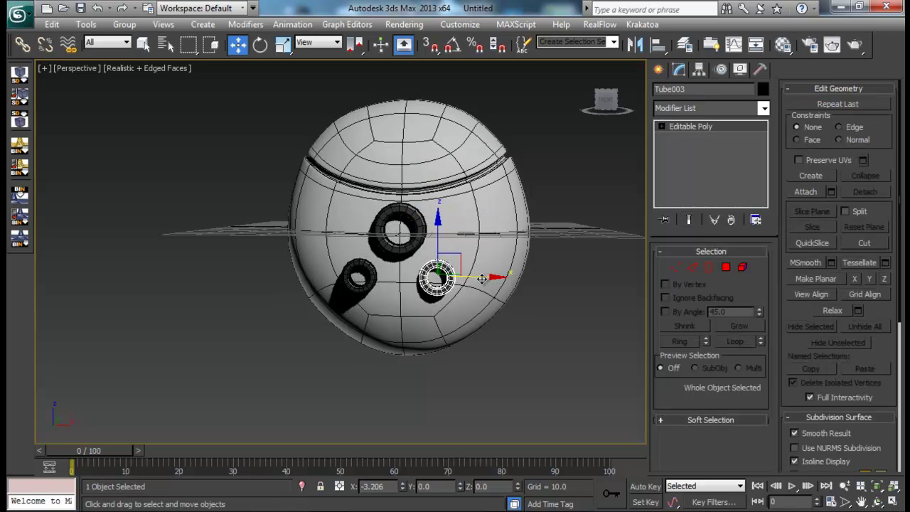
{"action": "left_click", "coordinate": [370, 273]}
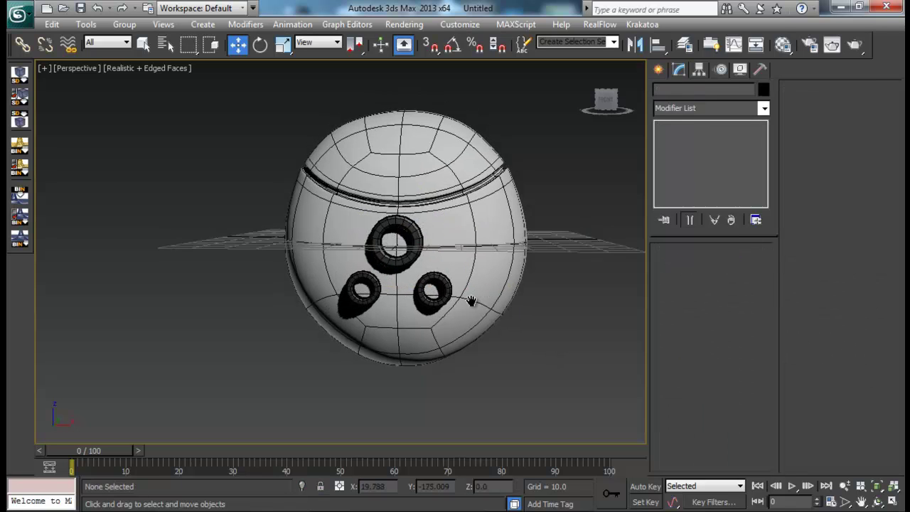
- Switch to the Robot reference render in Windows Photo Viewer, examine the eye arrangement, and return to 3ds Max
{"action": "middle_click_drag", "start_coordinate": [471, 302], "coordinate": [466, 230], "text": "alt"}
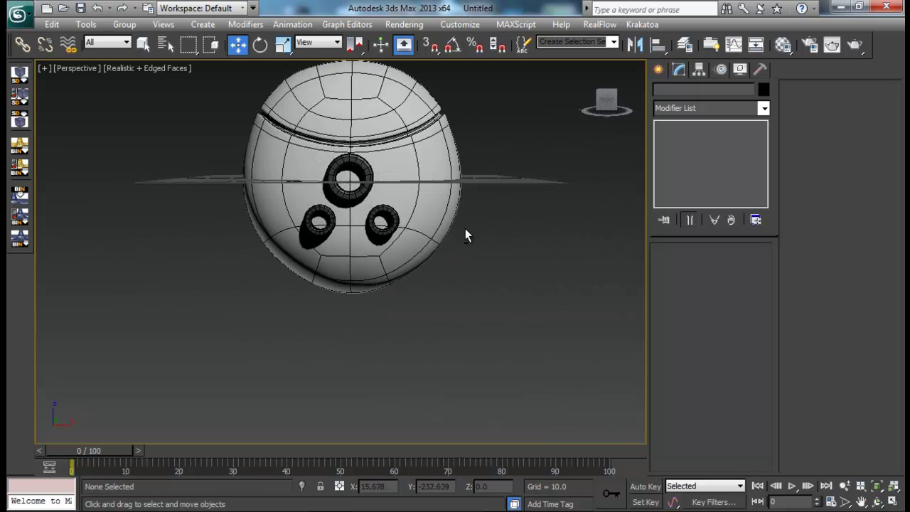
{"action": "key", "text": "alt+Tab"}
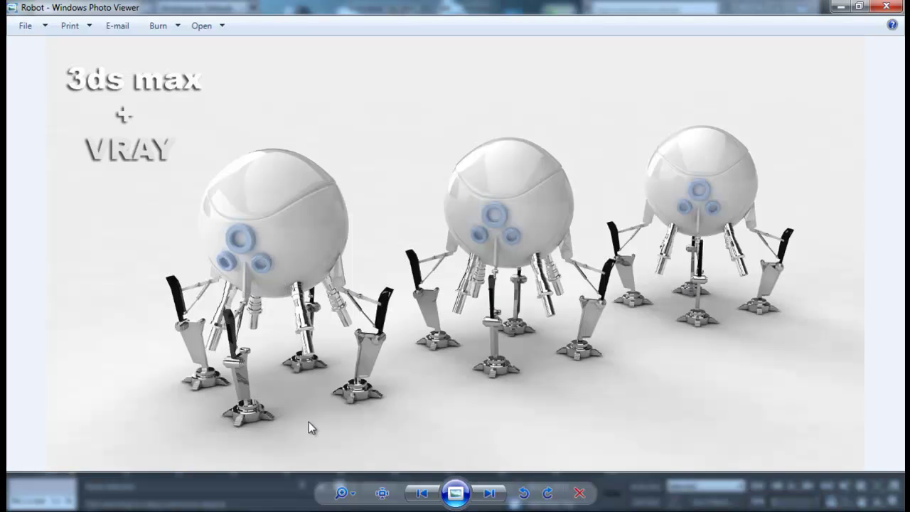
{"action": "key", "text": "alt+Tab"}
- Push the small tubes into the body along Y, the right one to about -38.8 and the left one to -38.9
{"action": "middle_click_drag", "start_coordinate": [378, 292], "coordinate": [284, 283], "text": "alt"}
{"action": "scroll", "coordinate": [305, 305], "scroll_direction": "up", "scroll_amount": 5}
{"action": "left_click", "coordinate": [280, 276]}
{"action": "left_click_drag", "start_coordinate": [327, 274], "coordinate": [330, 273]}
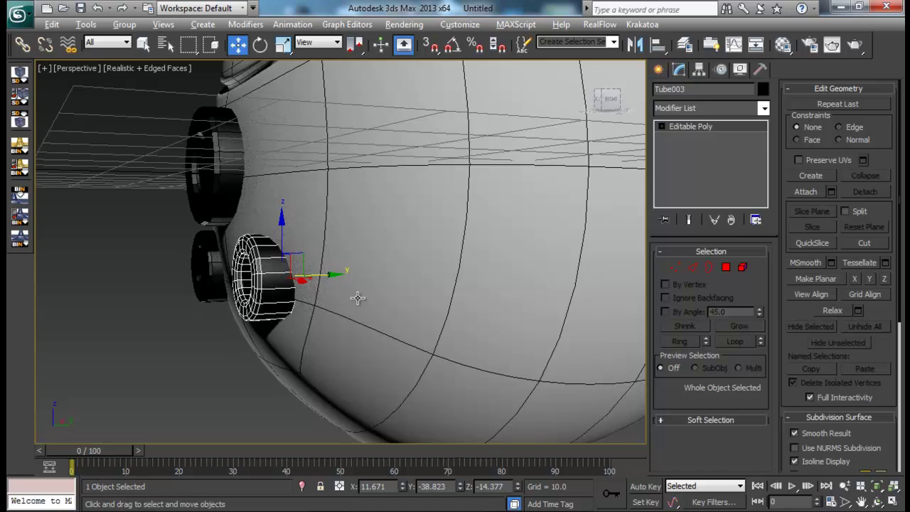
{"action": "middle_click_drag", "start_coordinate": [358, 298], "coordinate": [481, 344], "text": "alt"}
{"action": "left_click", "coordinate": [232, 333]}
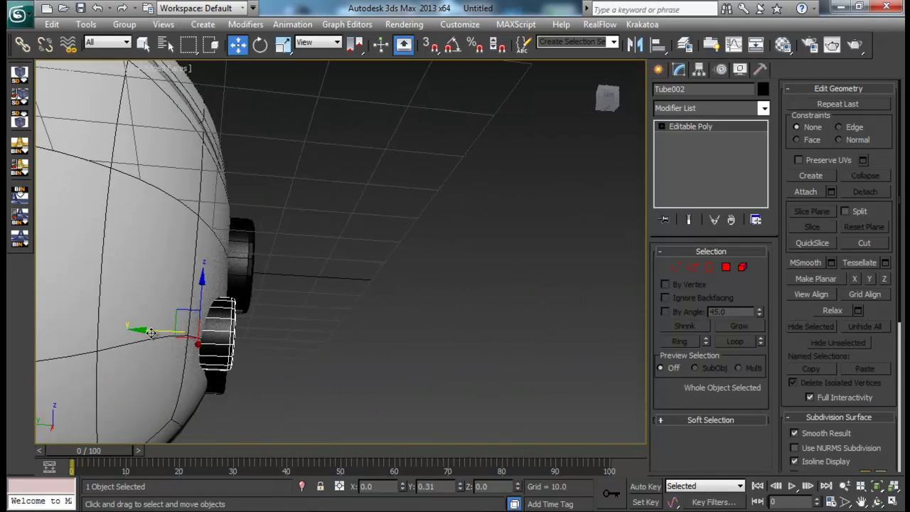
- Rotate the lower-left tube to follow the body's curvature, at about X 99.4, Y -0.5, Z -13.7 degrees
{"action": "middle_click_drag", "start_coordinate": [151, 335], "coordinate": [333, 331], "text": "alt"}
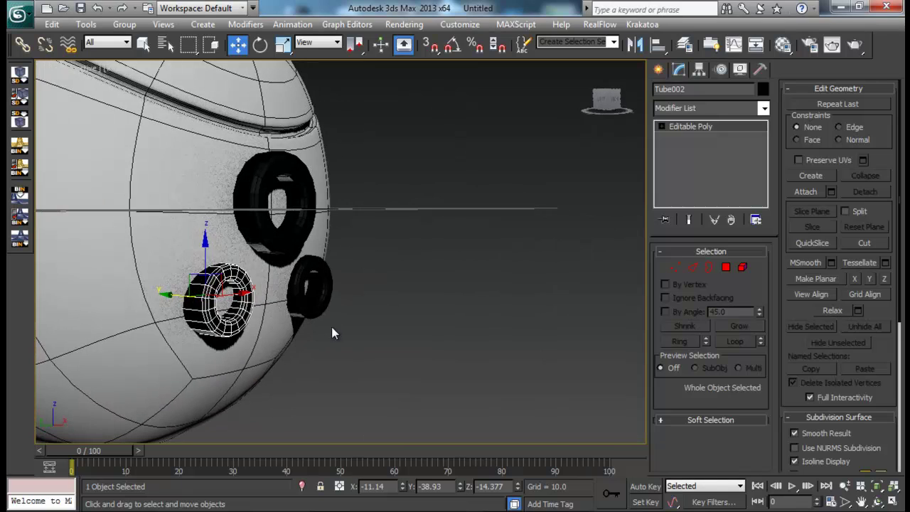
{"action": "key", "text": "e"}
{"action": "middle_click_drag", "start_coordinate": [245, 286], "coordinate": [242, 309], "text": "alt"}
{"action": "left_click_drag", "start_coordinate": [242, 281], "coordinate": [246, 298]}
{"action": "middle_click_drag", "start_coordinate": [246, 298], "coordinate": [216, 304], "text": "alt"}
{"action": "left_click_drag", "start_coordinate": [226, 301], "coordinate": [215, 280]}
{"action": "middle_click_drag", "start_coordinate": [264, 291], "coordinate": [225, 263], "text": "alt"}
{"action": "left_click_drag", "start_coordinate": [240, 292], "coordinate": [236, 301]}
- Fine-tune the lower-left tube's rotation to about -15.1 degrees on Z so it sits flush on the body
{"action": "middle_click_drag", "start_coordinate": [236, 301], "coordinate": [427, 374], "text": "alt"}
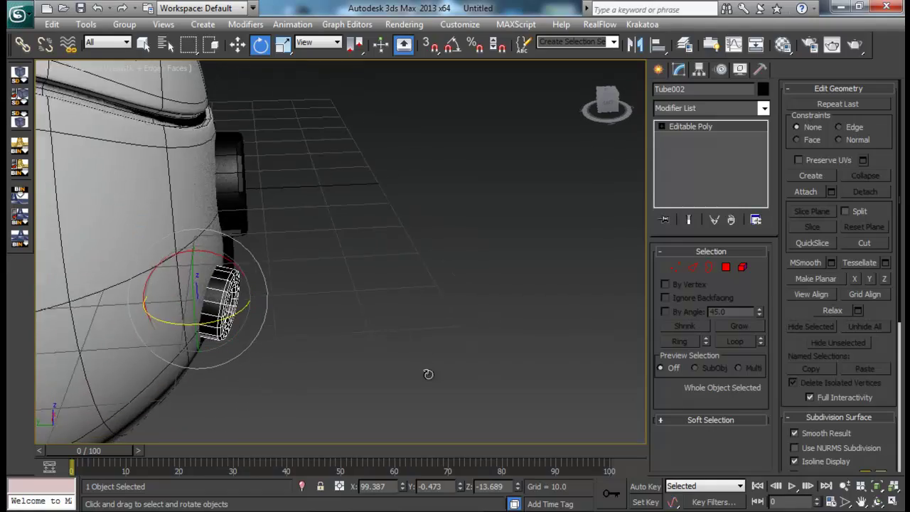
{"action": "middle_click_drag", "start_coordinate": [254, 270], "coordinate": [265, 167], "text": "alt"}
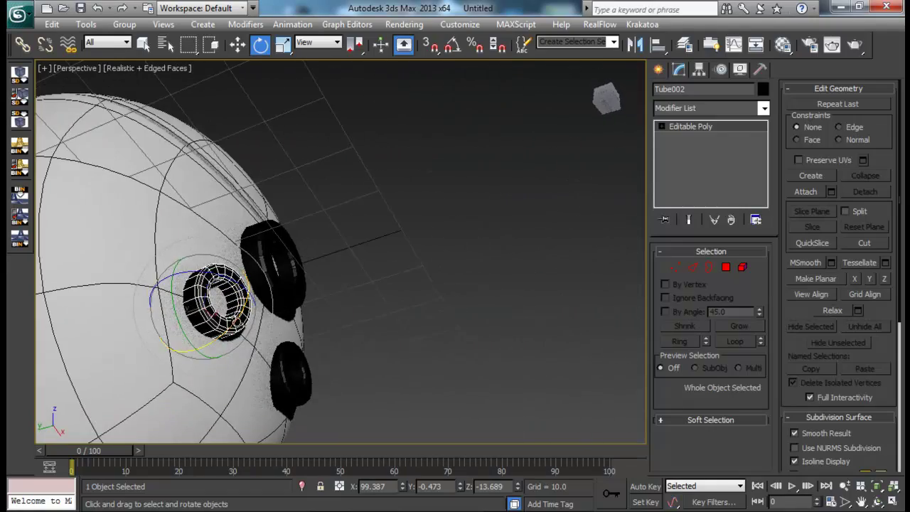
{"action": "left_click_drag", "start_coordinate": [244, 289], "coordinate": [241, 293]}
{"action": "middle_click_drag", "start_coordinate": [245, 298], "coordinate": [244, 416], "text": "alt"}
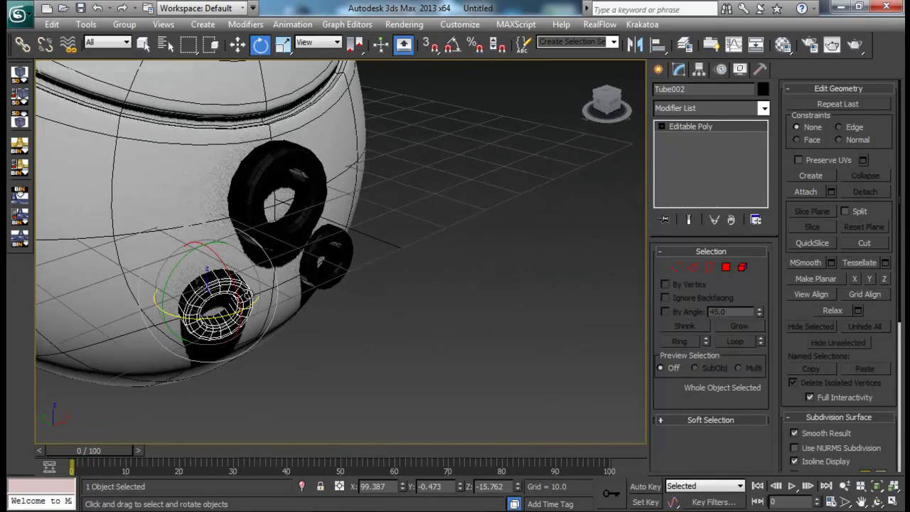
{"action": "left_click_drag", "start_coordinate": [252, 304], "coordinate": [256, 302]}
- Delete the untilted small tube at the lower right of the body's front
{"action": "middle_click_drag", "start_coordinate": [257, 303], "coordinate": [291, 285], "text": "alt"}
{"action": "left_click", "coordinate": [351, 277]}
{"action": "key", "text": "Delete"}
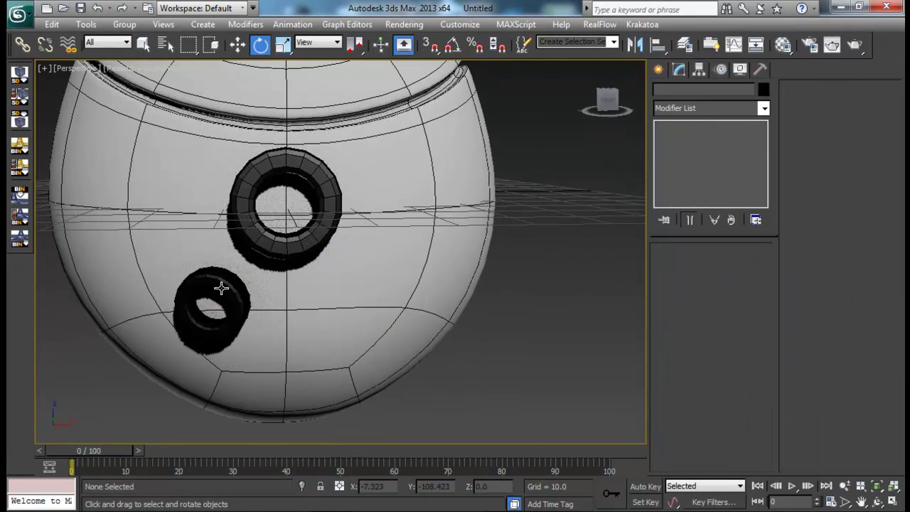
- Try mirroring the tilted small tube on the Z axis as a copy and shifting the copy across the body
{"action": "left_click", "coordinate": [221, 288]}
{"action": "left_click", "coordinate": [635, 44]}
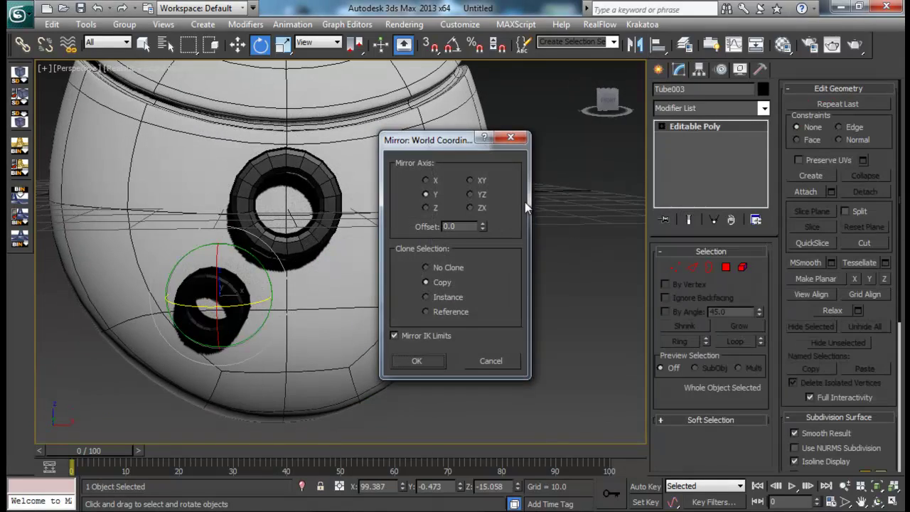
{"action": "left_click", "coordinate": [435, 209]}
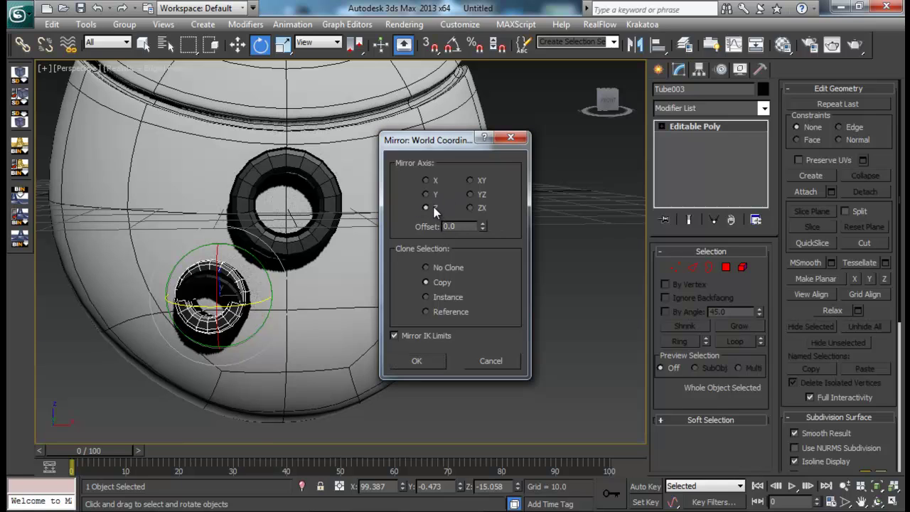
{"action": "left_click", "coordinate": [426, 364]}
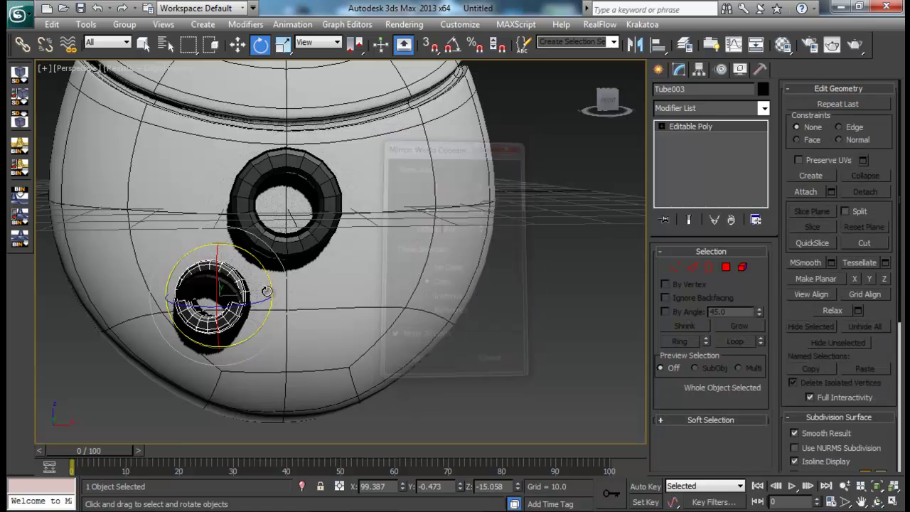
{"action": "key", "text": "w"}
{"action": "left_click_drag", "start_coordinate": [266, 299], "coordinate": [419, 301]}
{"action": "key", "text": "ctrl+z"}
{"action": "key", "text": "ctrl+z"}
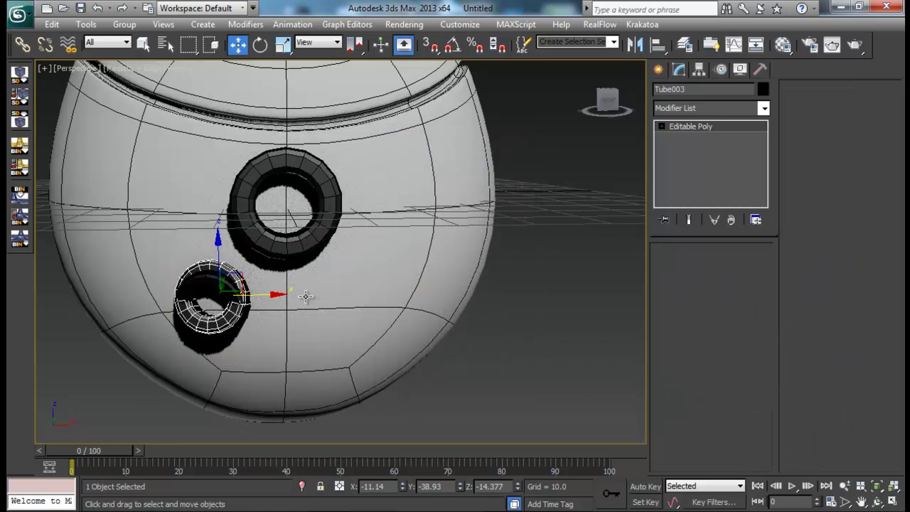
- Mirror the tilted small tube on the X axis as a copy and move the copy about 20.7 units along X
{"action": "left_click", "coordinate": [637, 45]}
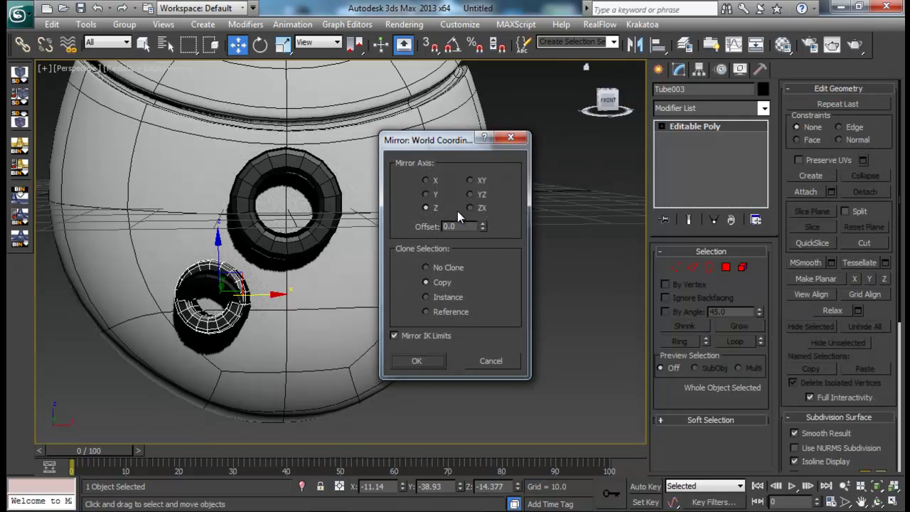
{"action": "left_click", "coordinate": [432, 180]}
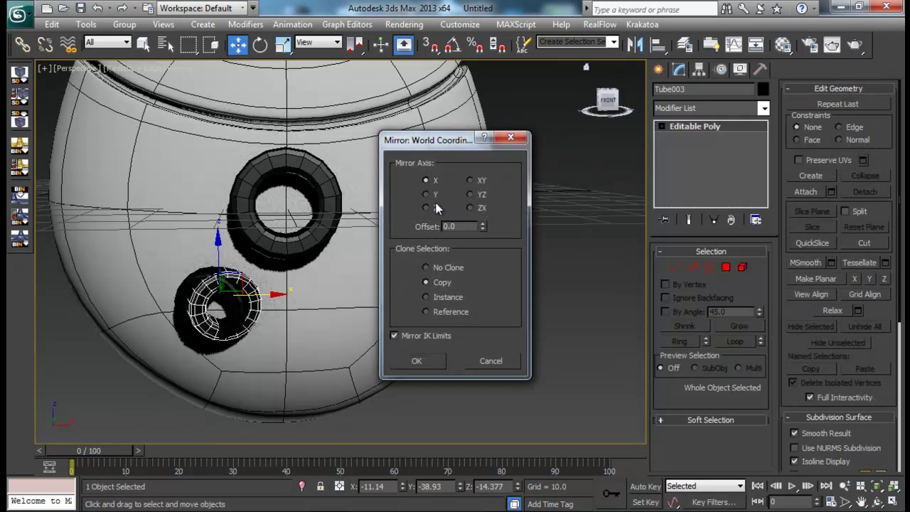
{"action": "left_click", "coordinate": [434, 367]}
{"action": "left_click_drag", "start_coordinate": [266, 300], "coordinate": [395, 302]}
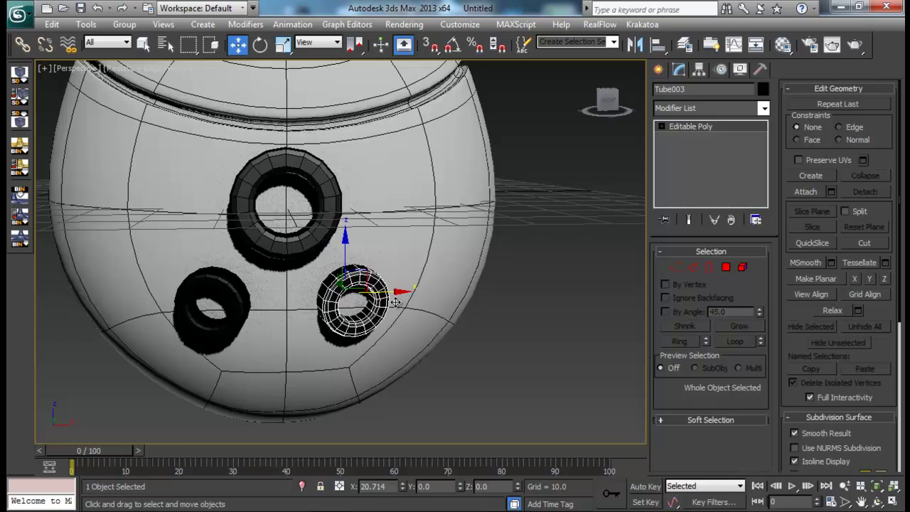
{"action": "middle_click_drag", "start_coordinate": [396, 302], "coordinate": [402, 254], "text": "alt"}
{"action": "left_click", "coordinate": [497, 303]}
{"action": "scroll", "coordinate": [490, 298], "scroll_direction": "down", "scroll_amount": 5}
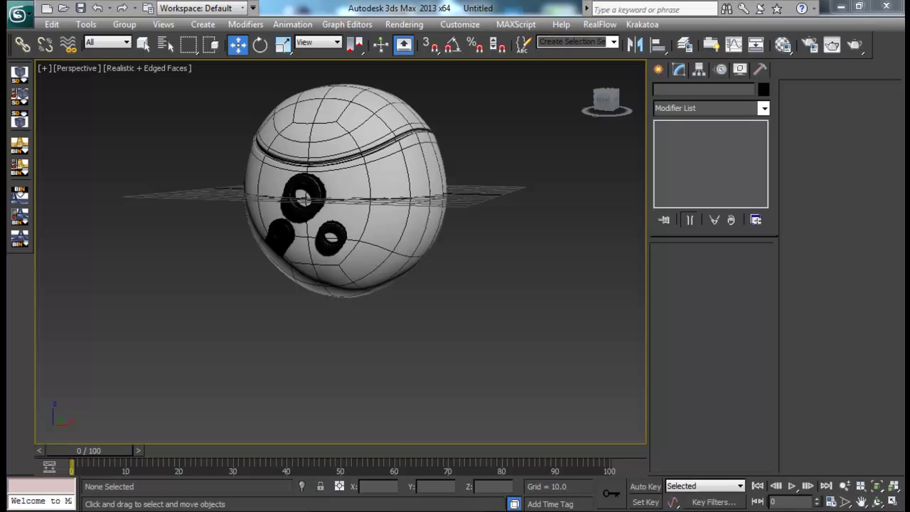
- Create an upright cylinder beside the body, about 3.5 in radius and 47.2 in height
{"action": "middle_click_drag", "start_coordinate": [470, 302], "coordinate": [498, 281], "text": "alt"}
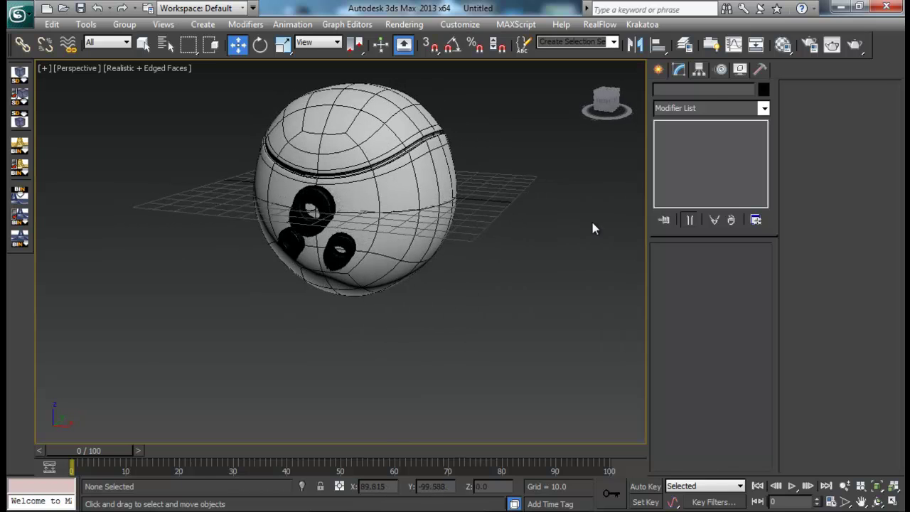
{"action": "left_click", "coordinate": [658, 69]}
{"action": "middle_click_drag", "start_coordinate": [426, 284], "coordinate": [370, 242], "text": "alt"}
{"action": "left_click", "coordinate": [683, 189]}
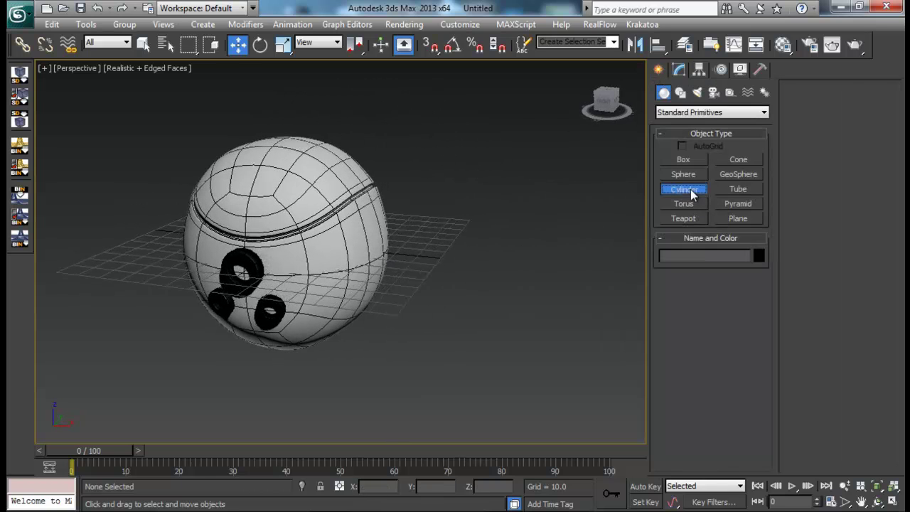
{"action": "middle_click_drag", "start_coordinate": [462, 298], "coordinate": [425, 299], "text": "alt"}
{"action": "left_click_drag", "start_coordinate": [426, 301], "coordinate": [423, 300]}
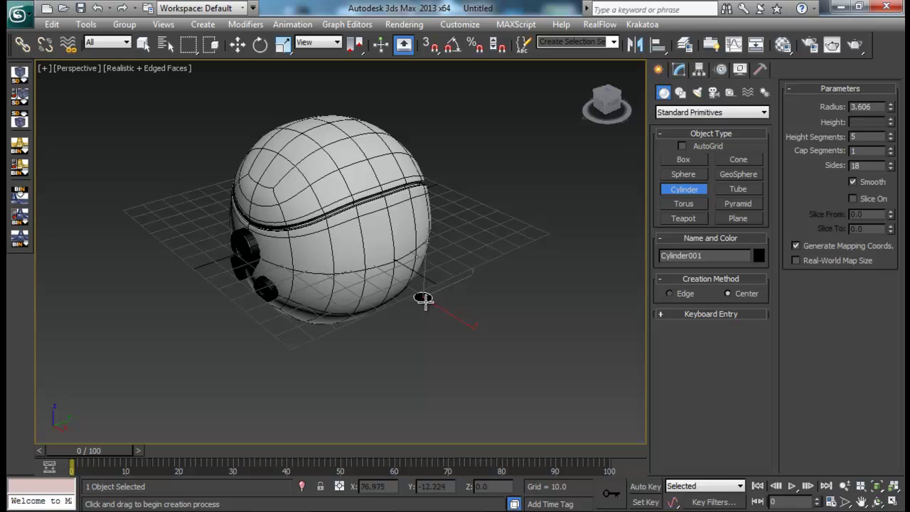
{"action": "left_click", "coordinate": [449, 178]}
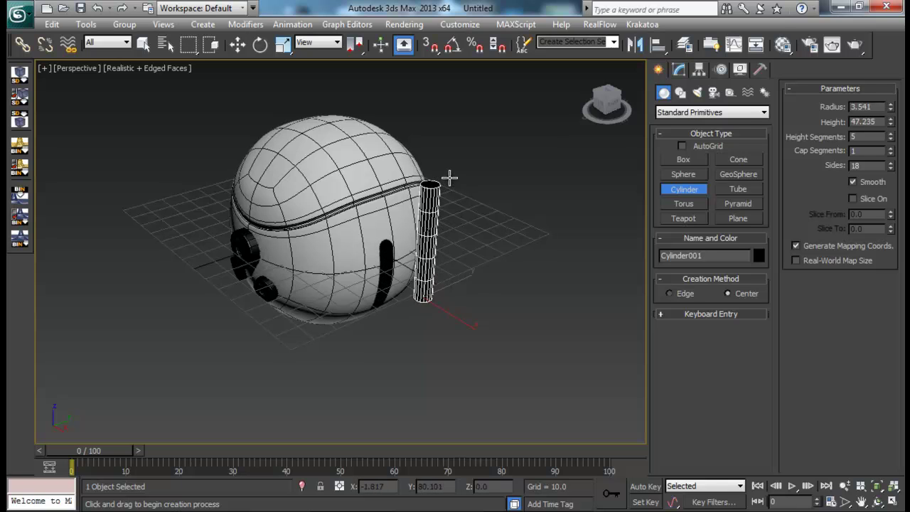
- Move the cylinder in the front view under the side of the body, to about X 27.7, Z -74.7
{"action": "key", "text": "w"}
{"action": "middle_click_drag", "start_coordinate": [497, 236], "coordinate": [540, 233], "text": "alt"}
{"action": "key", "text": "alt+w"}
{"action": "middle_click_drag", "start_coordinate": [461, 260], "coordinate": [500, 307], "text": "alt"}
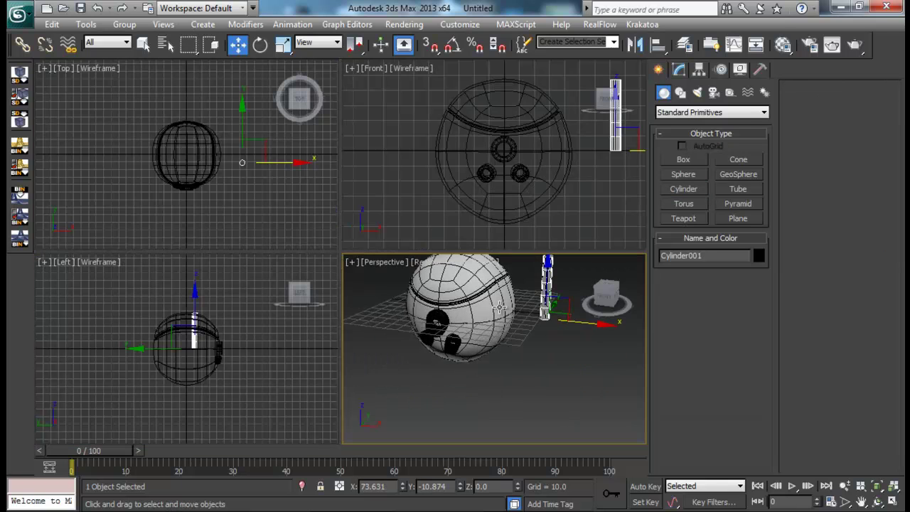
{"action": "key", "text": "alt+w"}
{"action": "middle_click_drag", "start_coordinate": [488, 204], "coordinate": [477, 154]}
{"action": "left_click_drag", "start_coordinate": [548, 180], "coordinate": [433, 408]}
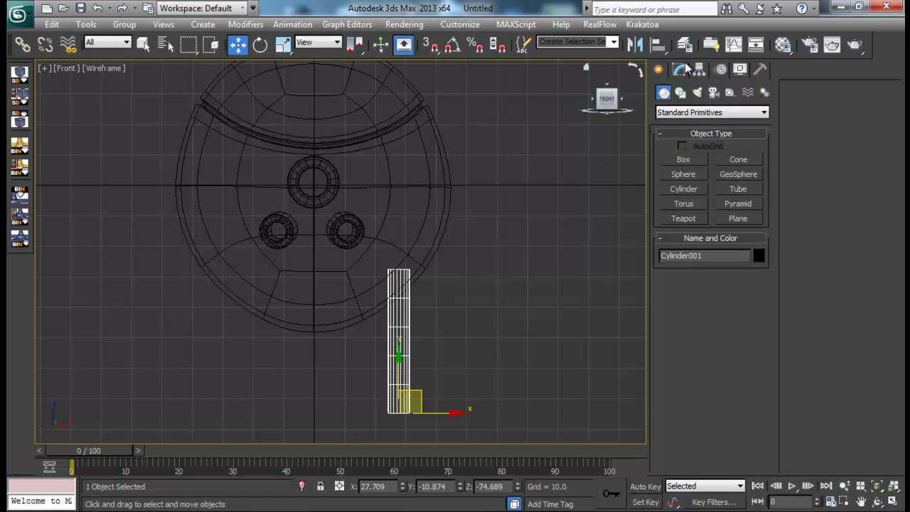
- Set the cylinder to 1 height segment and about 58.1 height, and reposition it at about X 32.1, Z -85.0
{"action": "left_click", "coordinate": [678, 71]}
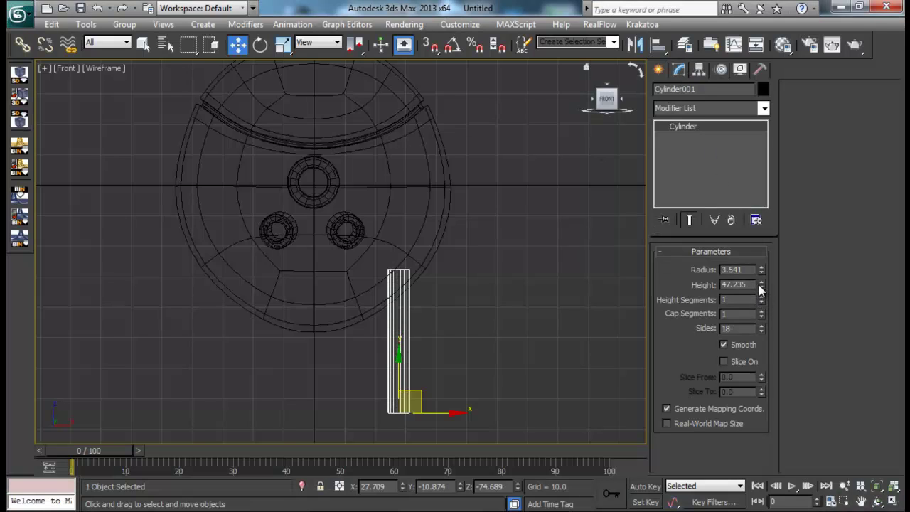
{"action": "left_click_drag", "start_coordinate": [761, 265], "coordinate": [761, 264]}
{"action": "middle_click_drag", "start_coordinate": [487, 319], "coordinate": [476, 282]}
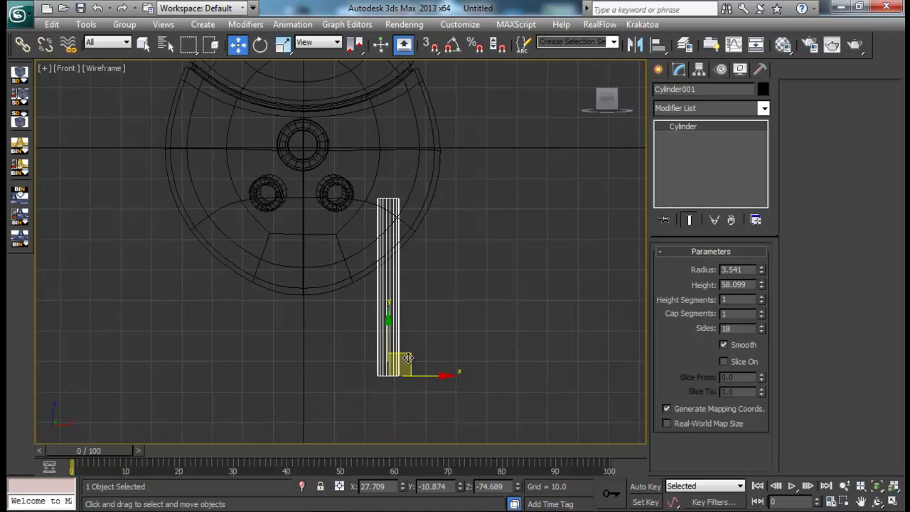
{"action": "left_click_drag", "start_coordinate": [406, 358], "coordinate": [421, 389]}
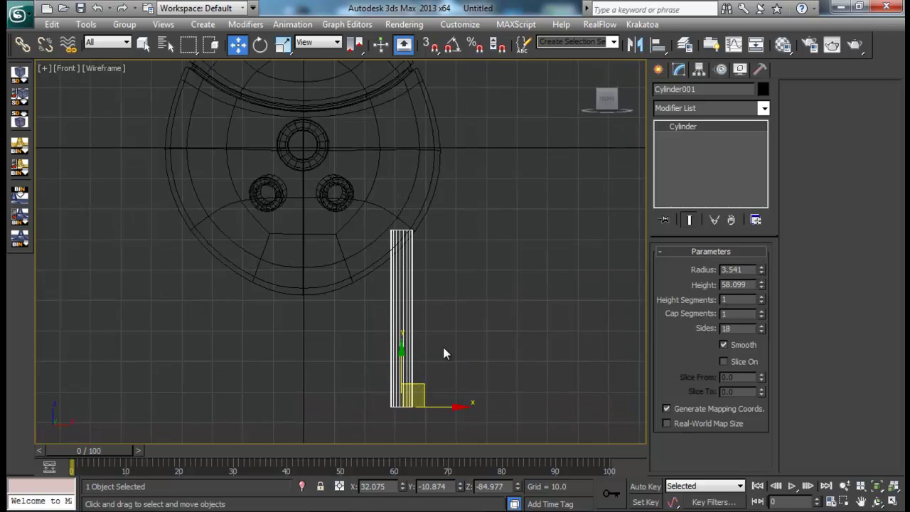
{"action": "middle_click_drag", "start_coordinate": [448, 348], "coordinate": [458, 327]}
{"action": "key", "text": "alt+w"}
{"action": "middle_click", "coordinate": [512, 342]}
{"action": "key", "text": "alt+w"}
{"action": "middle_click_drag", "start_coordinate": [511, 342], "coordinate": [519, 341], "text": "alt"}
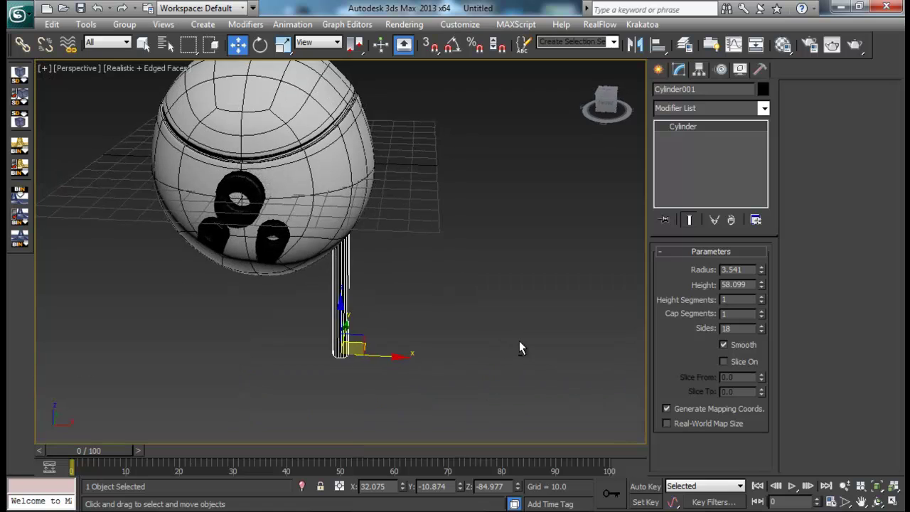
- Move the cylinder clear of the body to about X 71.8, Z -10.9 and isolate it in the view
{"action": "left_click_drag", "start_coordinate": [343, 316], "coordinate": [424, 203]}
{"action": "key", "text": "alt+q"}
{"action": "middle_click_drag", "start_coordinate": [424, 203], "coordinate": [352, 208]}
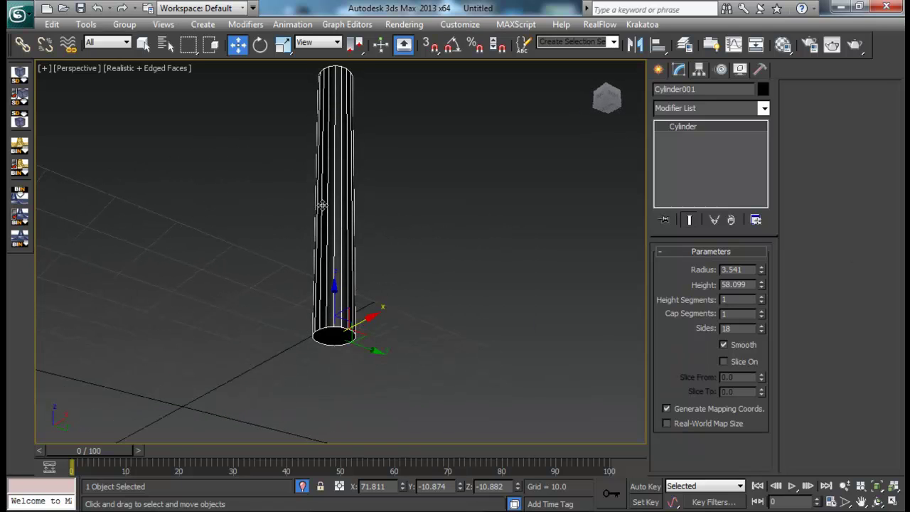
- Convert the isolated cylinder to an editable poly
{"action": "left_click", "coordinate": [659, 69]}
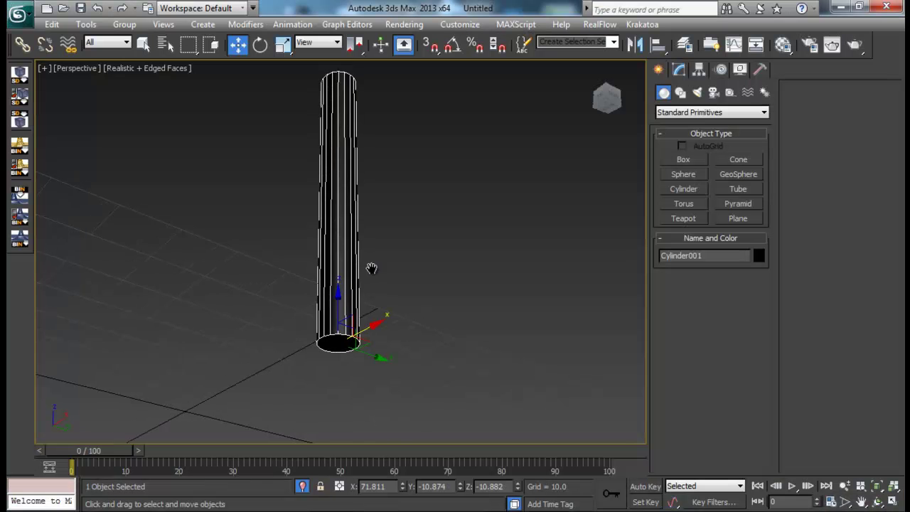
{"action": "right_click", "coordinate": [358, 223]}
{"action": "mouse_move", "coordinate": [430, 349]}
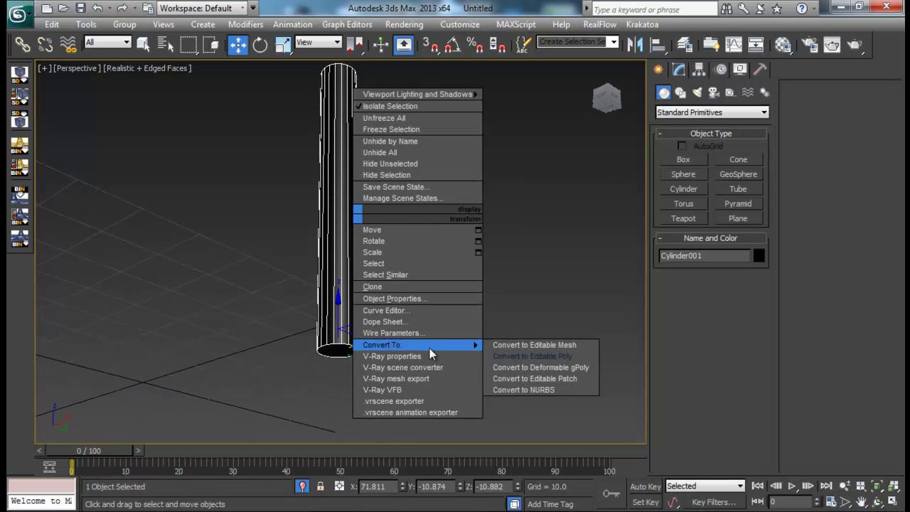
{"action": "left_click", "coordinate": [526, 355]}
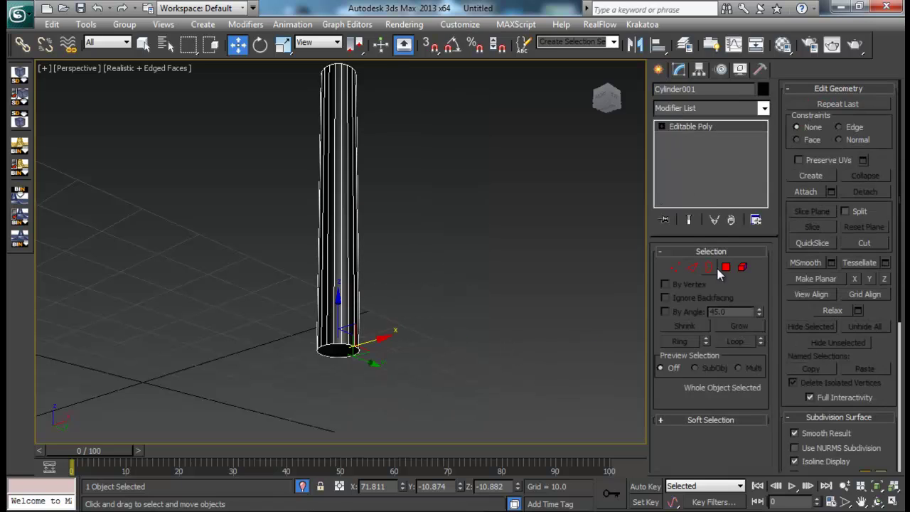
- Inset the polygon on the cylinder's bottom cap to leave a narrow rim
{"action": "left_click", "coordinate": [726, 267]}
{"action": "middle_click_drag", "start_coordinate": [482, 301], "coordinate": [369, 273], "text": "alt"}
{"action": "left_click", "coordinate": [354, 277]}
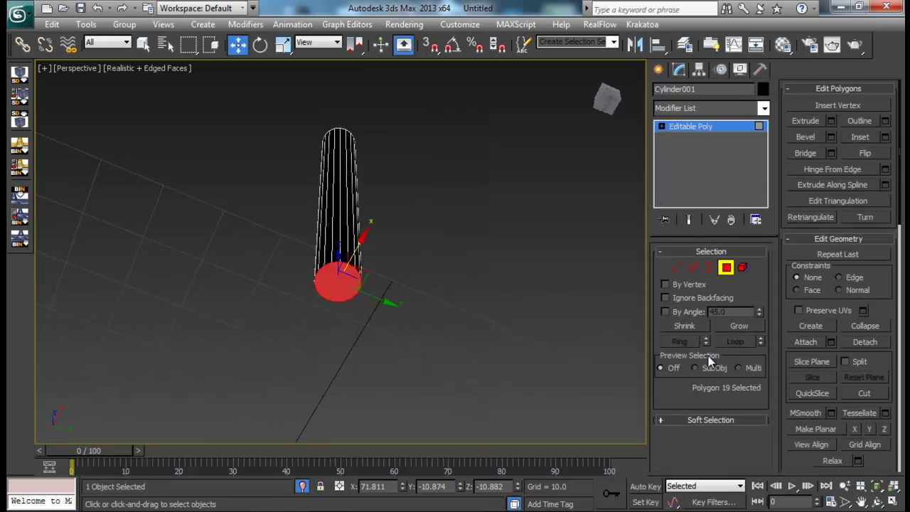
{"action": "left_click", "coordinate": [885, 137]}
{"action": "left_click", "coordinate": [347, 300]}
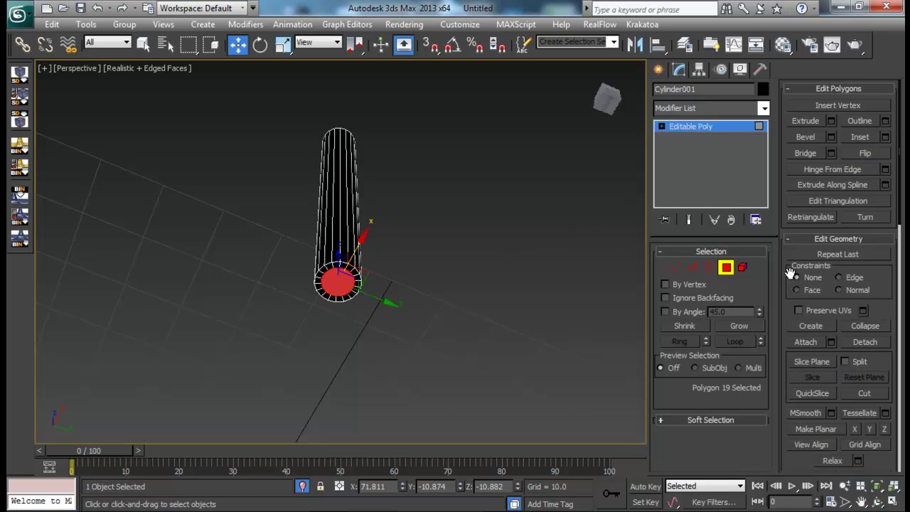
- Extrude the inset bottom polygon inward with a height of -7.0 to hollow out the cylinder's end
{"action": "left_click", "coordinate": [832, 122]}
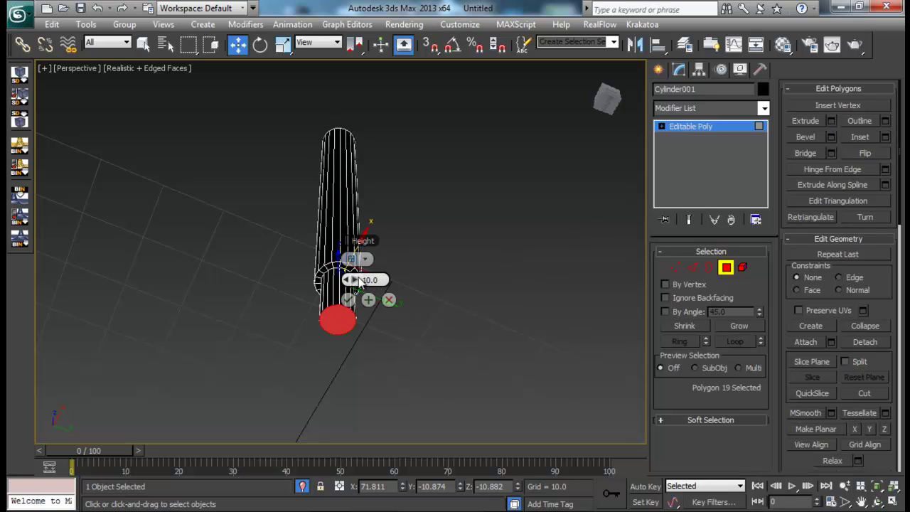
{"action": "mouse_move", "coordinate": [356, 280]}
{"action": "left_mouse_down"}
{"action": "mouse_move", "coordinate": [298, 278]}
{"action": "mouse_move", "coordinate": [364, 283]}
{"action": "left_mouse_up"}
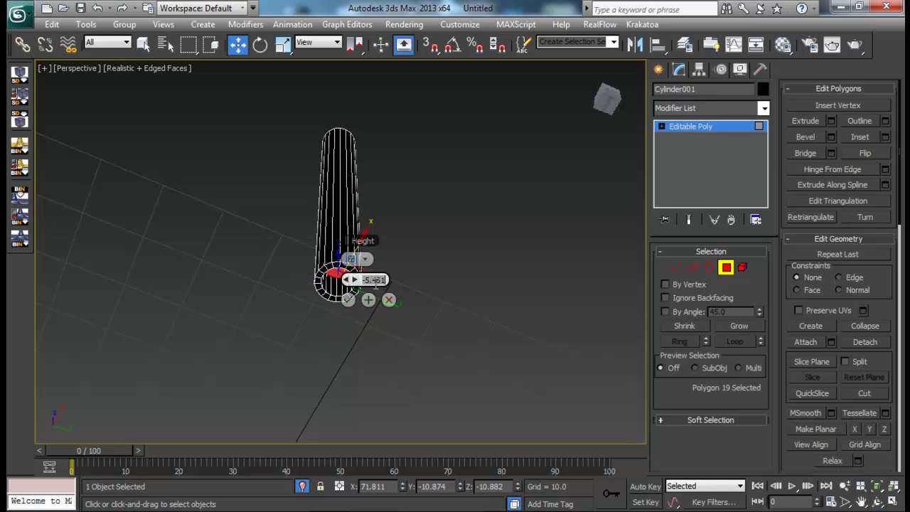
{"action": "type", "text": "-7.0"}
{"action": "middle_click_drag", "start_coordinate": [393, 277], "coordinate": [362, 260], "text": "alt"}
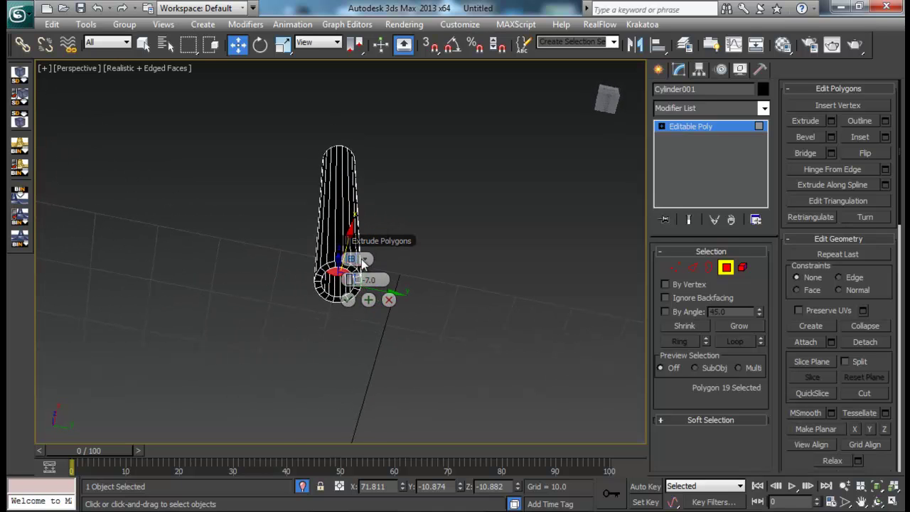
{"action": "left_click", "coordinate": [348, 299]}
{"action": "middle_click_drag", "start_coordinate": [436, 250], "coordinate": [378, 168], "text": "alt"}
{"action": "left_click", "coordinate": [424, 246]}
{"action": "scroll", "coordinate": [386, 251], "scroll_direction": "up", "scroll_amount": 5}
{"action": "middle_click_drag", "start_coordinate": [378, 168], "coordinate": [375, 231]}
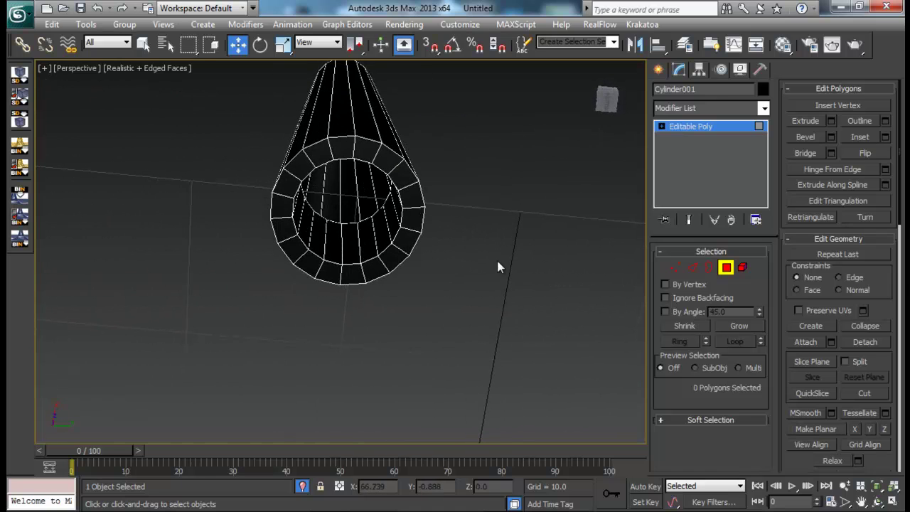
{"action": "left_click", "coordinate": [726, 267]}
{"action": "left_click", "coordinate": [692, 267]}
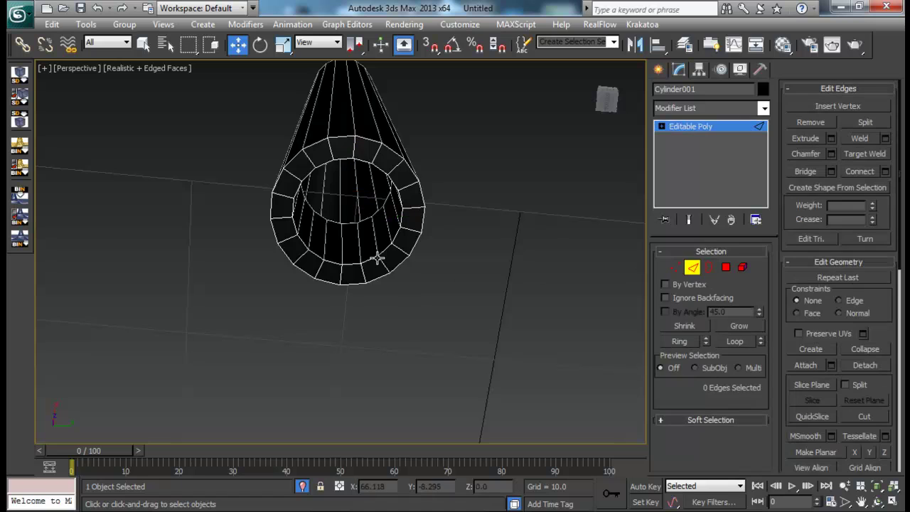
{"action": "left_click", "coordinate": [360, 247]}
{"action": "left_click", "coordinate": [695, 341]}
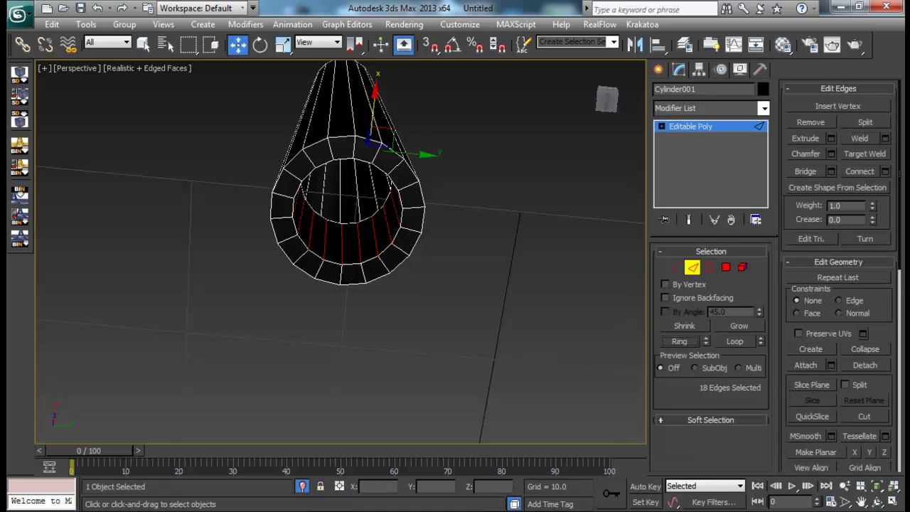
{"action": "left_click", "coordinate": [885, 171]}
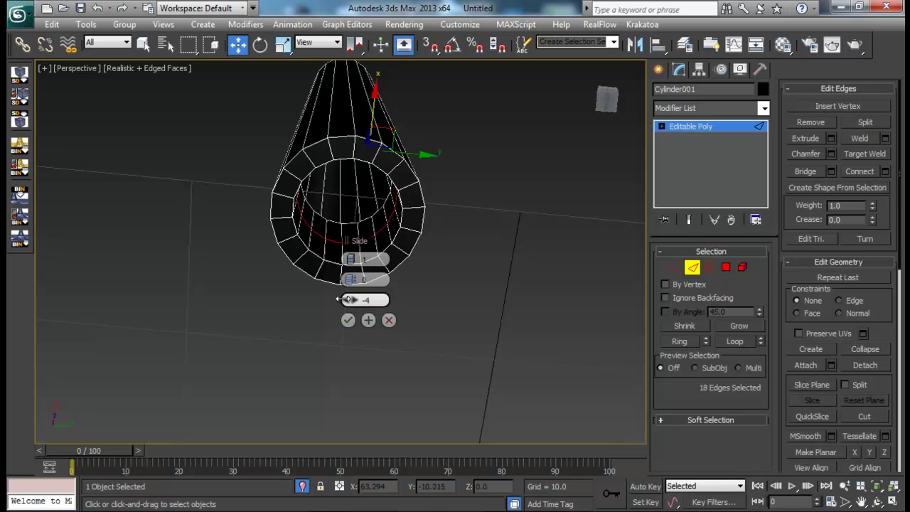
{"action": "left_click_drag", "start_coordinate": [347, 300], "coordinate": [130, 277]}
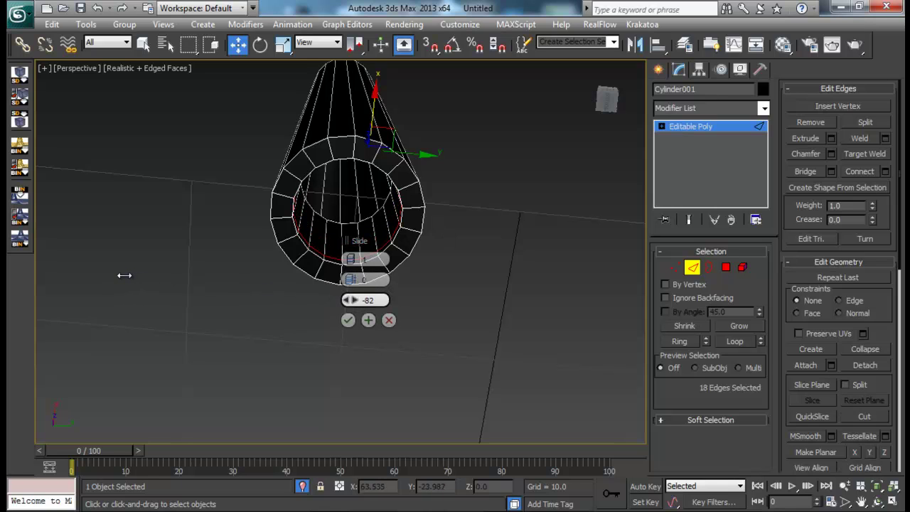
{"action": "left_click", "coordinate": [389, 320]}
- Chamfer the inner and outer edge loops of the cylinder's bottom rim by about 0.246 with one segment
{"action": "left_click", "coordinate": [366, 261]}
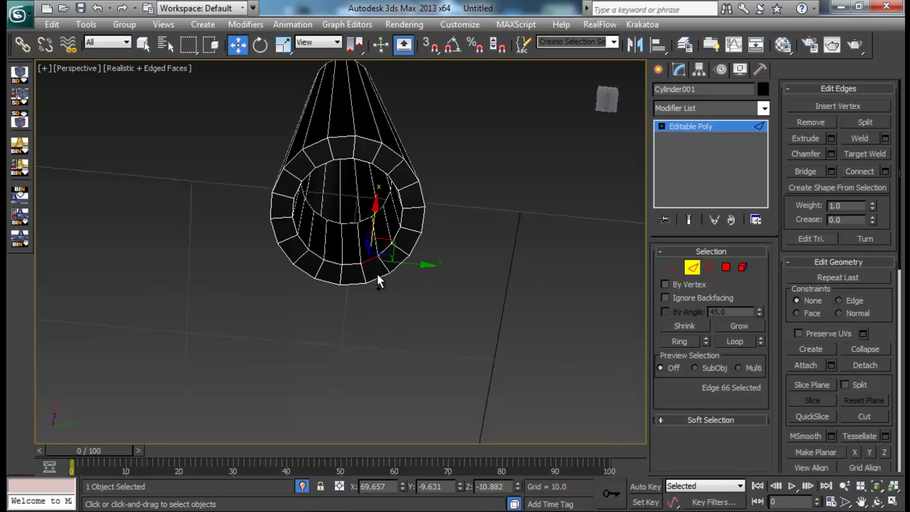
{"action": "left_click", "coordinate": [379, 278], "text": "ctrl"}
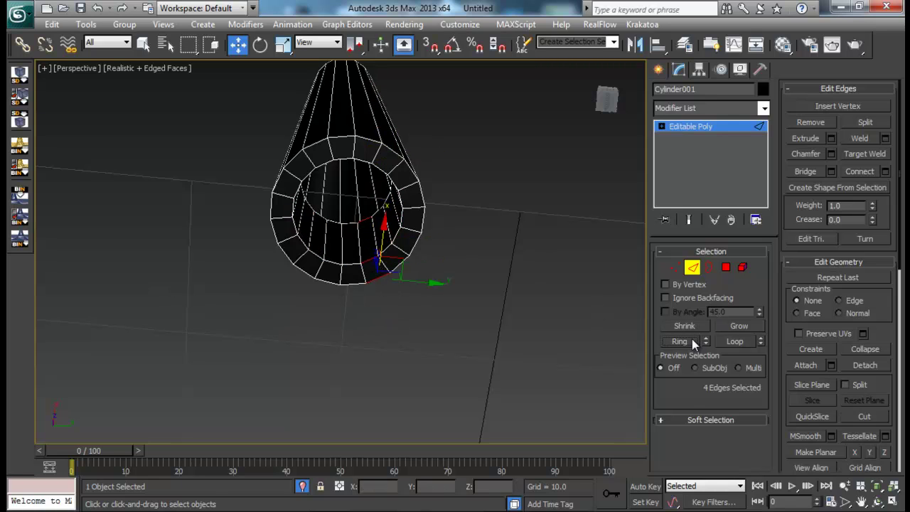
{"action": "left_click", "coordinate": [730, 342]}
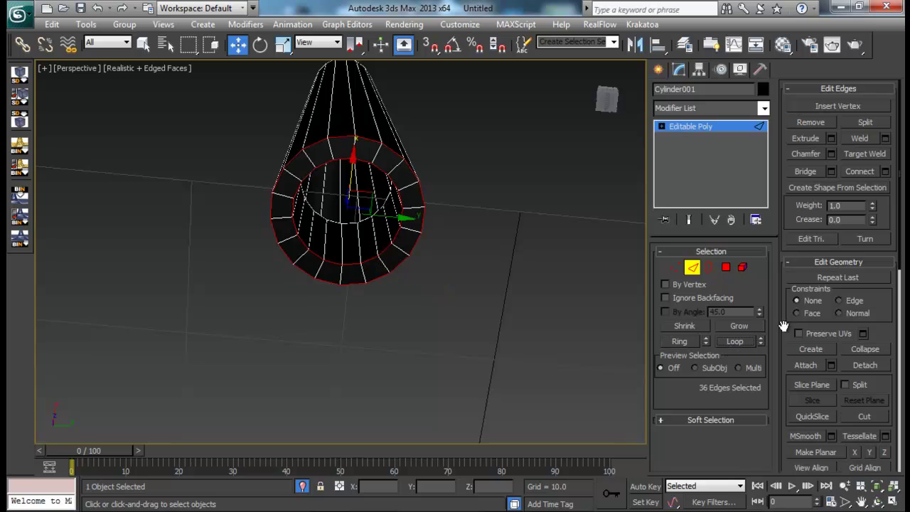
{"action": "left_click", "coordinate": [831, 153]}
{"action": "left_click_drag", "start_coordinate": [353, 261], "coordinate": [350, 259]}
{"action": "middle_click_drag", "start_coordinate": [417, 209], "coordinate": [418, 221], "text": "alt"}
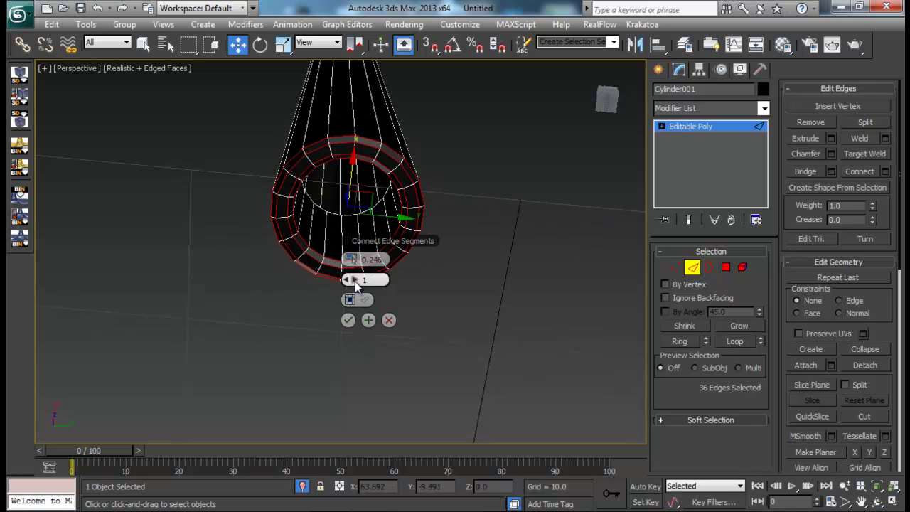
{"action": "left_click", "coordinate": [352, 278]}
{"action": "middle_click_drag", "start_coordinate": [480, 231], "coordinate": [551, 285], "text": "alt"}
{"action": "left_click", "coordinate": [347, 320]}
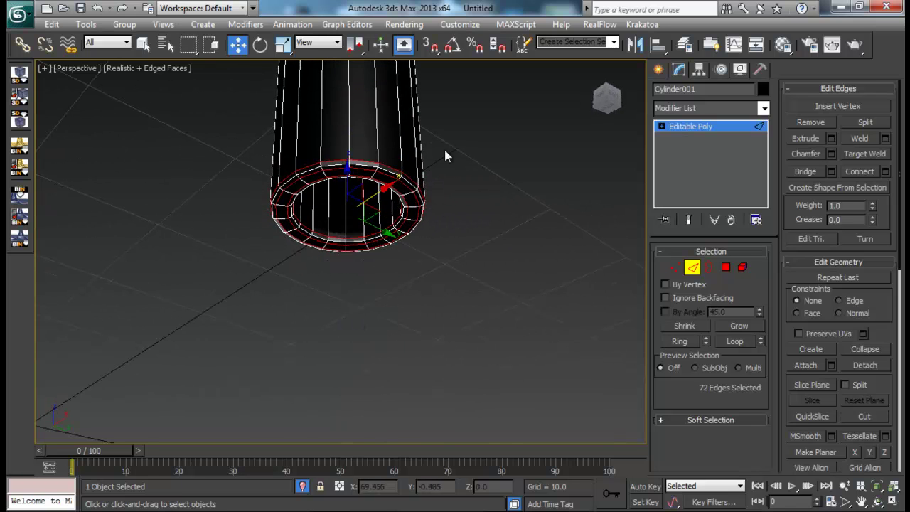
{"action": "middle_click_drag", "start_coordinate": [443, 147], "coordinate": [443, 360], "text": "alt"}
{"action": "middle_click_drag", "start_coordinate": [417, 258], "coordinate": [396, 286], "text": "alt"}
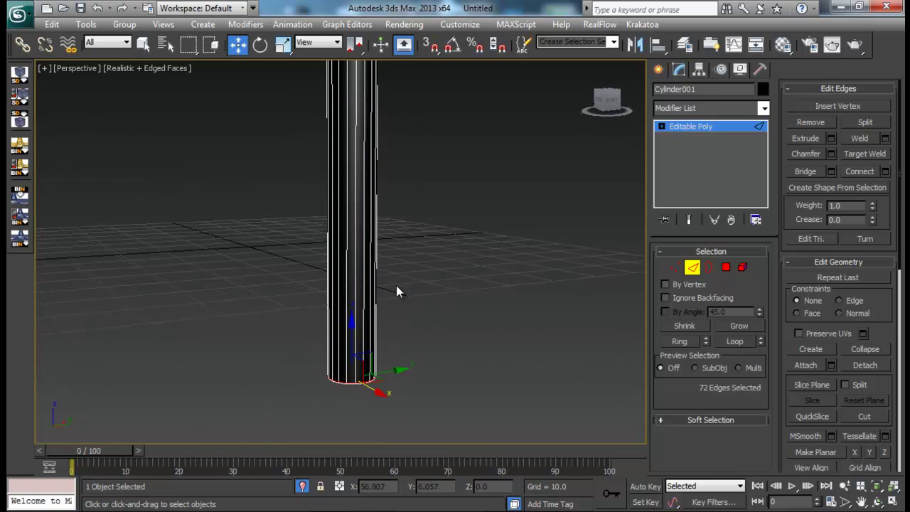
{"action": "middle_click_drag", "start_coordinate": [396, 236], "coordinate": [395, 274]}
{"action": "scroll", "coordinate": [395, 237], "scroll_direction": "down", "scroll_amount": 4}
{"action": "middle_click_drag", "start_coordinate": [395, 236], "coordinate": [365, 273], "text": "alt"}
{"action": "scroll", "coordinate": [365, 274], "scroll_direction": "up", "scroll_amount": 4}
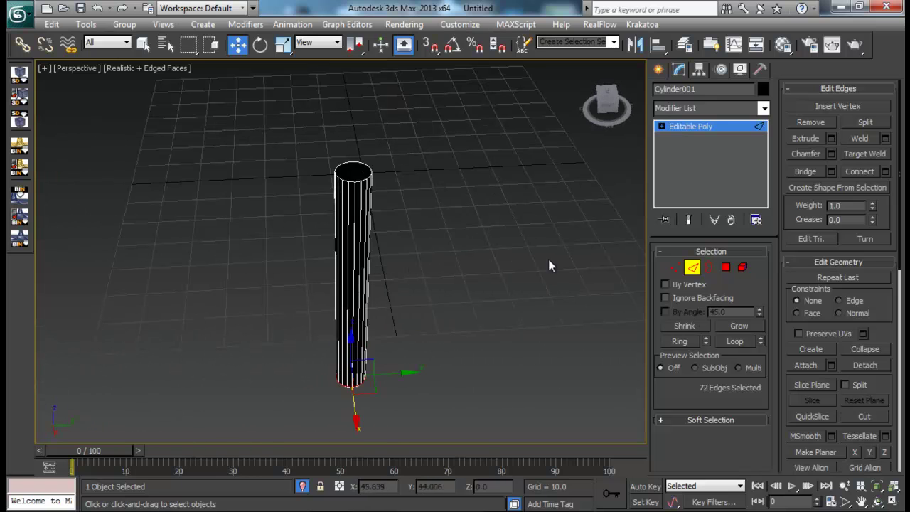
- Connect the cylinder's vertical side edges with one segment and lower the new edge loop about 18.8 units towards the hollowed end
{"action": "left_click", "coordinate": [726, 267]}
{"action": "middle_click_drag", "start_coordinate": [370, 187], "coordinate": [458, 195], "text": "alt"}
{"action": "left_click", "coordinate": [693, 268]}
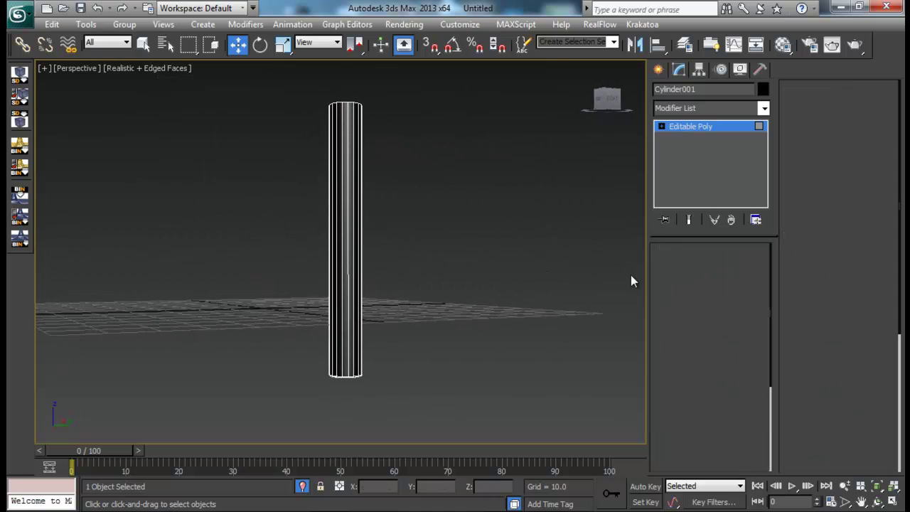
{"action": "left_click_drag", "start_coordinate": [437, 189], "coordinate": [207, 231]}
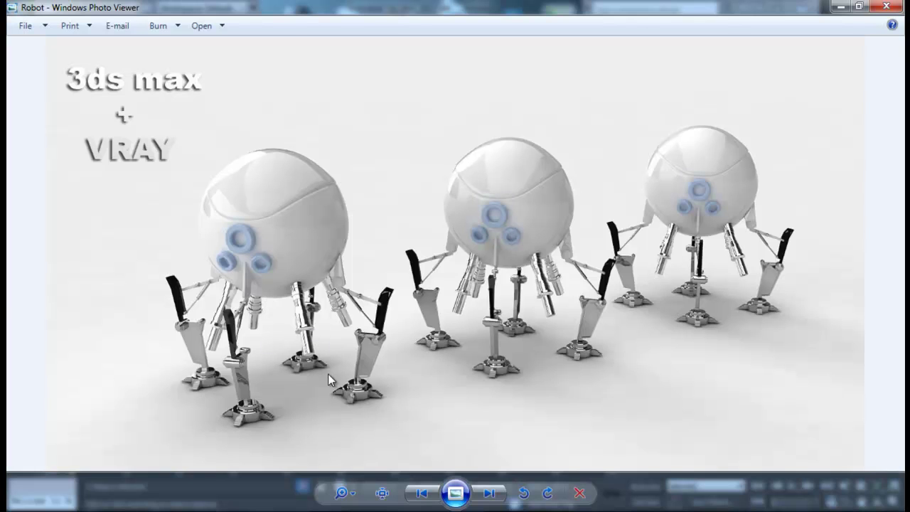
{"action": "scroll", "coordinate": [530, 300], "scroll_direction": "up", "scroll_amount": 3}
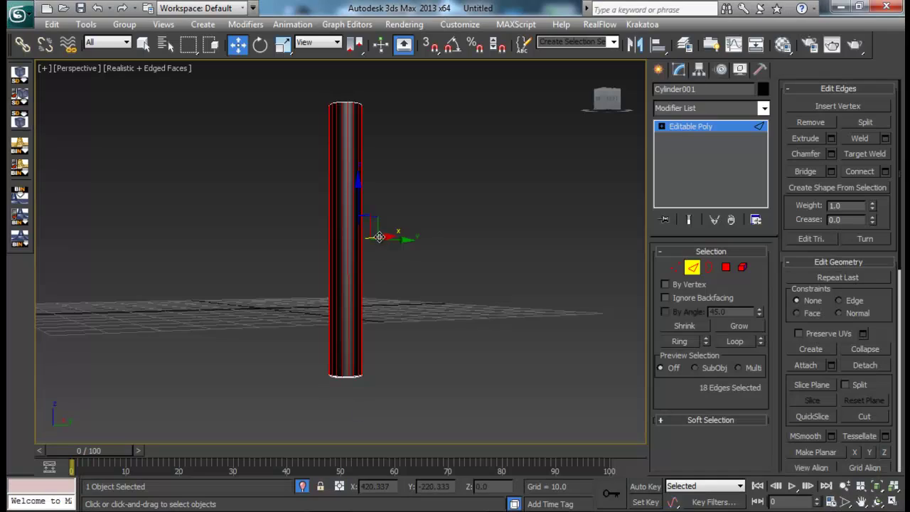
{"action": "left_click", "coordinate": [885, 171]}
{"action": "left_click_drag", "start_coordinate": [352, 291], "coordinate": [352, 301]}
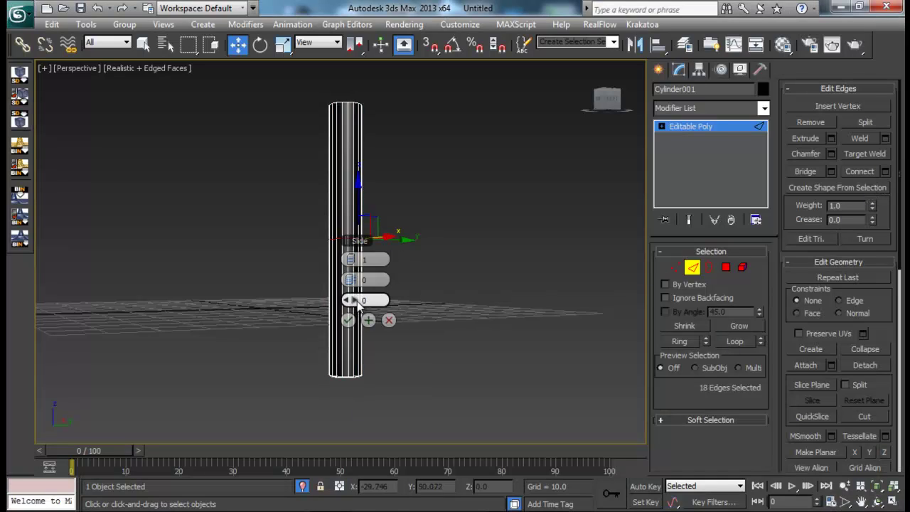
{"action": "left_click", "coordinate": [348, 320]}
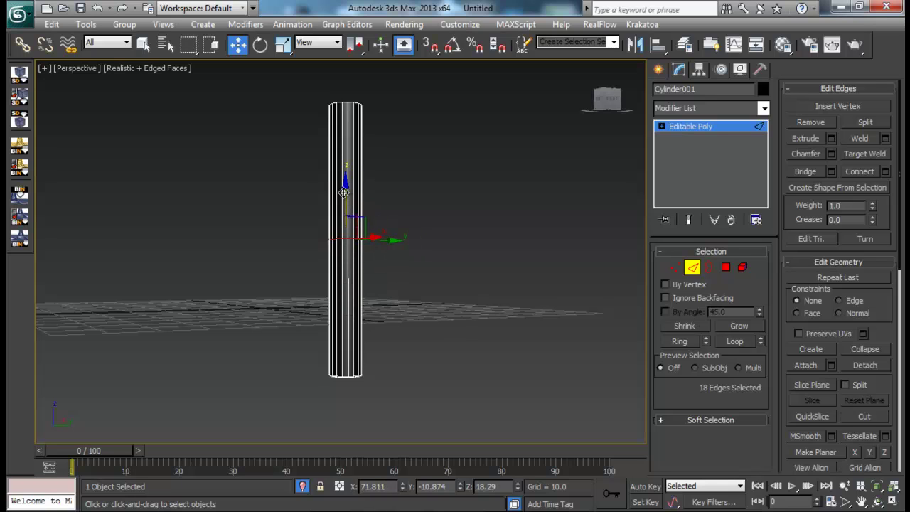
{"action": "left_click_drag", "start_coordinate": [343, 193], "coordinate": [349, 252]}
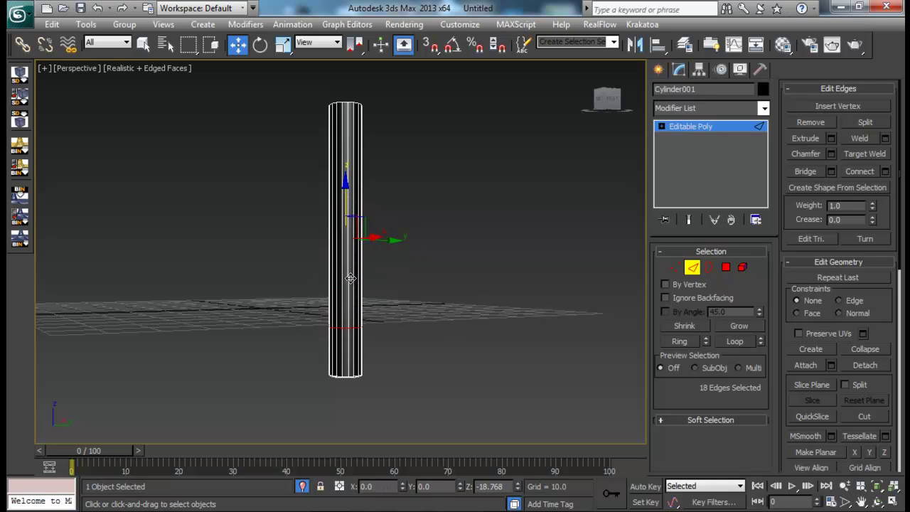
- Connect the upper side edges with one segment and lower that loop to about Z 1.6, just above the first loop
{"action": "left_click_drag", "start_coordinate": [475, 244], "coordinate": [247, 186]}
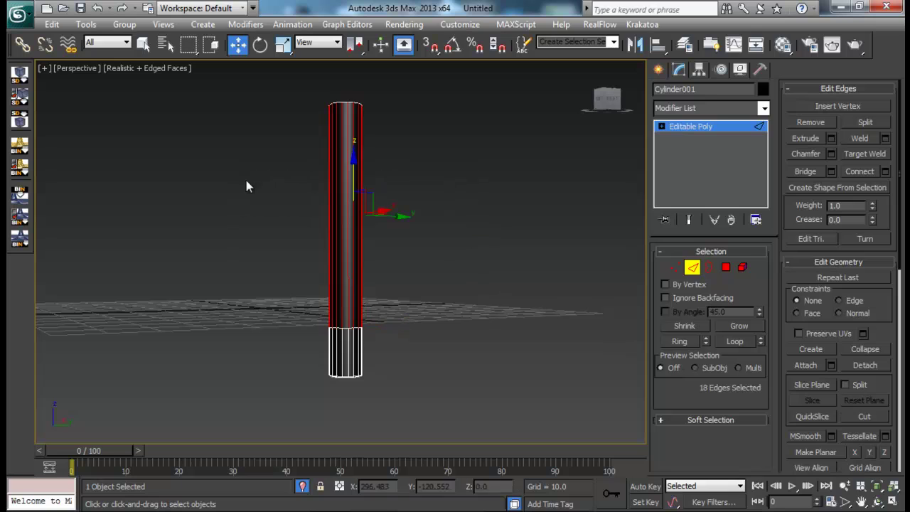
{"action": "left_click", "coordinate": [885, 173]}
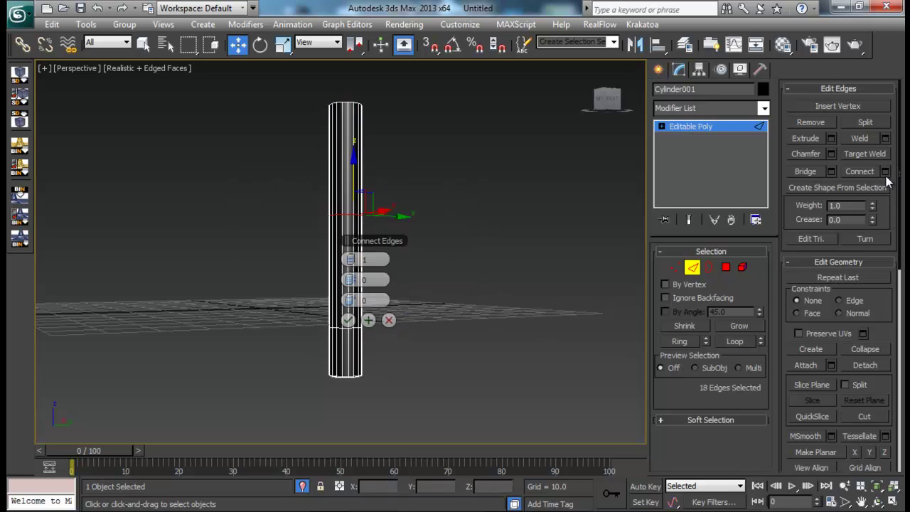
{"action": "left_click", "coordinate": [354, 321]}
{"action": "left_click_drag", "start_coordinate": [344, 179], "coordinate": [347, 283]}
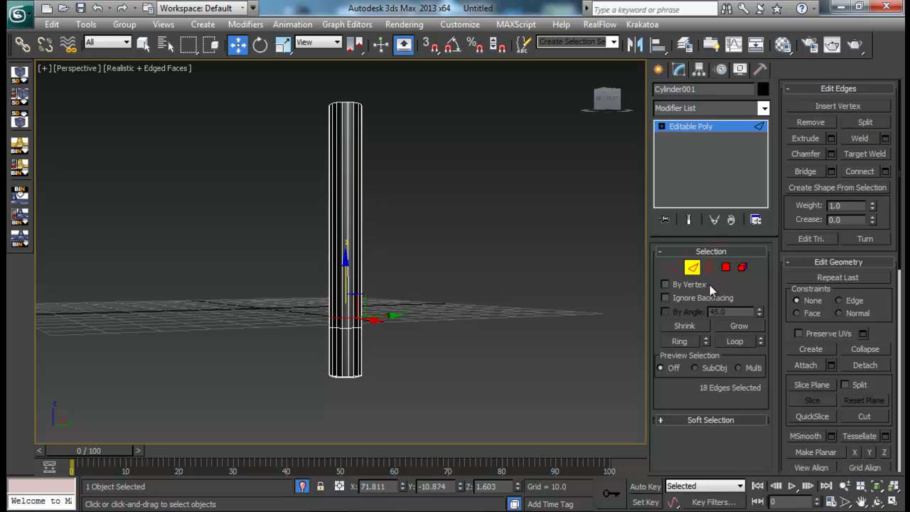
- Extrude the narrow polygon band between the two loops outward along local normals with a height of -8.718 to form a collar
{"action": "left_click", "coordinate": [726, 267]}
{"action": "left_click_drag", "start_coordinate": [311, 329], "coordinate": [367, 324]}
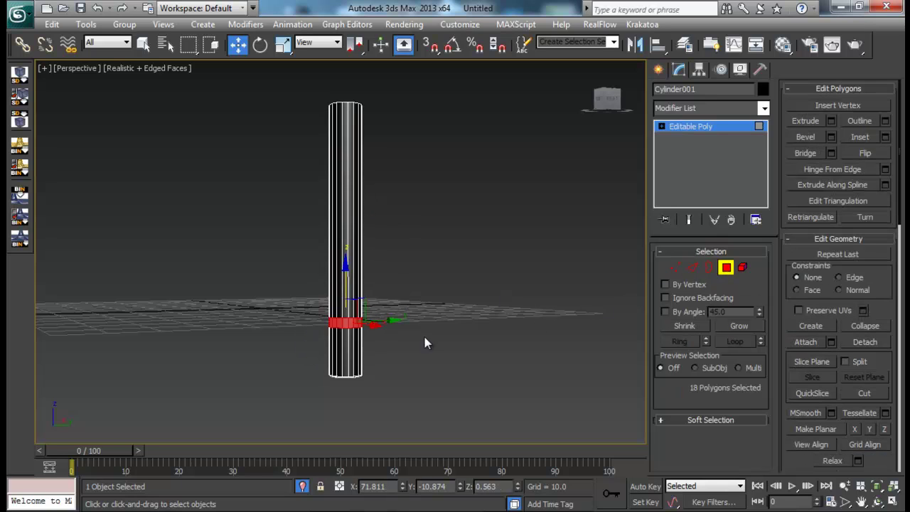
{"action": "left_click", "coordinate": [832, 122]}
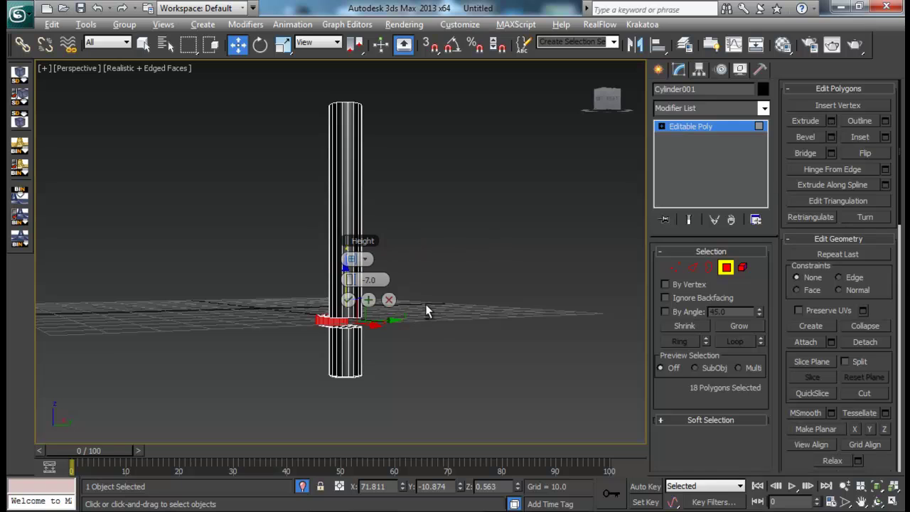
{"action": "middle_click_drag", "start_coordinate": [427, 306], "coordinate": [429, 343], "text": "alt"}
{"action": "scroll", "coordinate": [429, 342], "scroll_direction": "up", "scroll_amount": 5}
{"action": "scroll", "coordinate": [402, 274], "scroll_direction": "up", "scroll_amount": 4}
{"action": "middle_click_drag", "start_coordinate": [401, 275], "coordinate": [427, 178]}
{"action": "scroll", "coordinate": [412, 181], "scroll_direction": "down", "scroll_amount": 5}
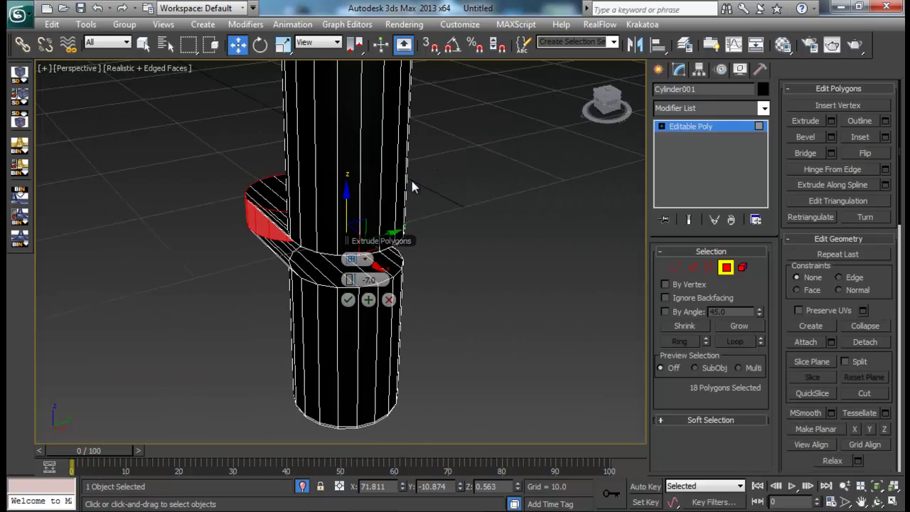
{"action": "left_click", "coordinate": [367, 260]}
{"action": "left_click", "coordinate": [411, 282]}
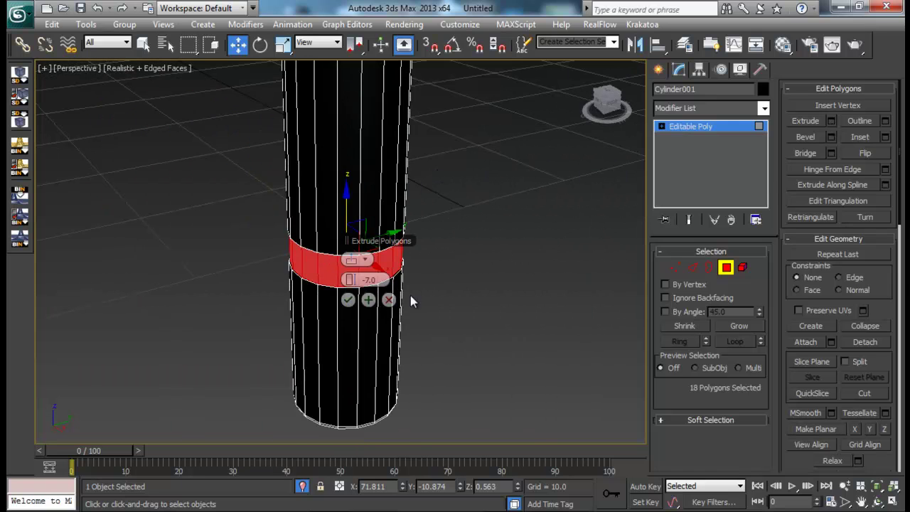
{"action": "mouse_move", "coordinate": [364, 279]}
{"action": "left_mouse_down"}
{"action": "mouse_move", "coordinate": [395, 279]}
{"action": "mouse_move", "coordinate": [348, 280]}
{"action": "left_mouse_up"}
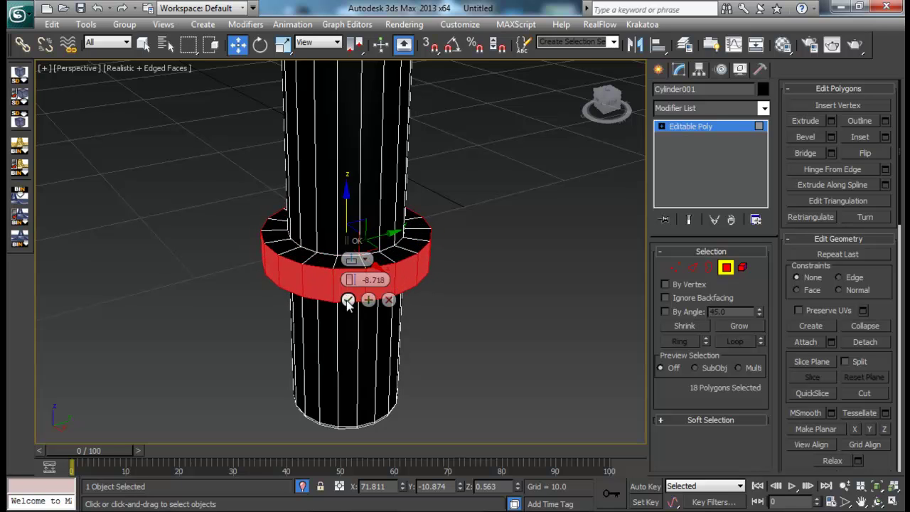
{"action": "left_click", "coordinate": [347, 300]}
- Connect the side edges above the collar with one segment and lower the new loop to about Z 6.3, just above the collar
{"action": "middle_click_drag", "start_coordinate": [411, 288], "coordinate": [455, 310], "text": "alt"}
{"action": "scroll", "coordinate": [393, 325], "scroll_direction": "down", "scroll_amount": 5}
{"action": "scroll", "coordinate": [387, 305], "scroll_direction": "up", "scroll_amount": 4}
{"action": "key", "text": "2"}
{"action": "left_click_drag", "start_coordinate": [440, 140], "coordinate": [227, 144]}
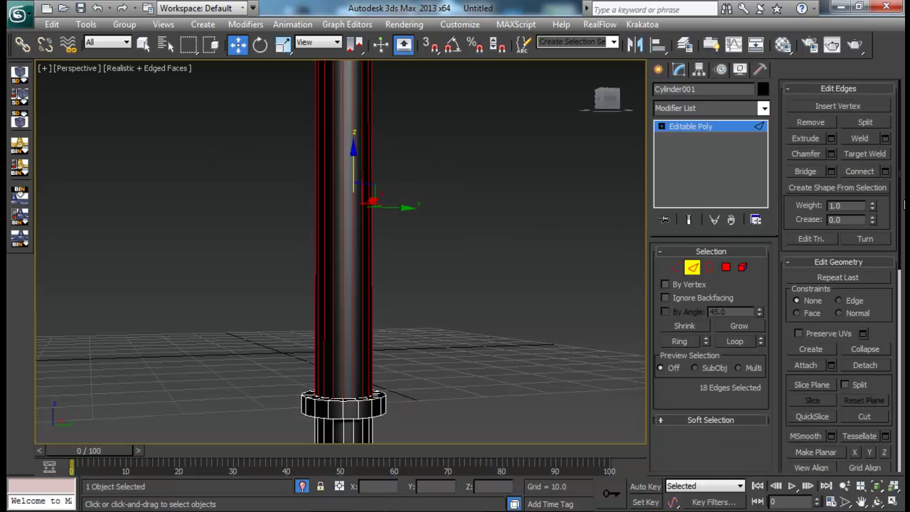
{"action": "left_click", "coordinate": [886, 171]}
{"action": "left_click", "coordinate": [344, 321]}
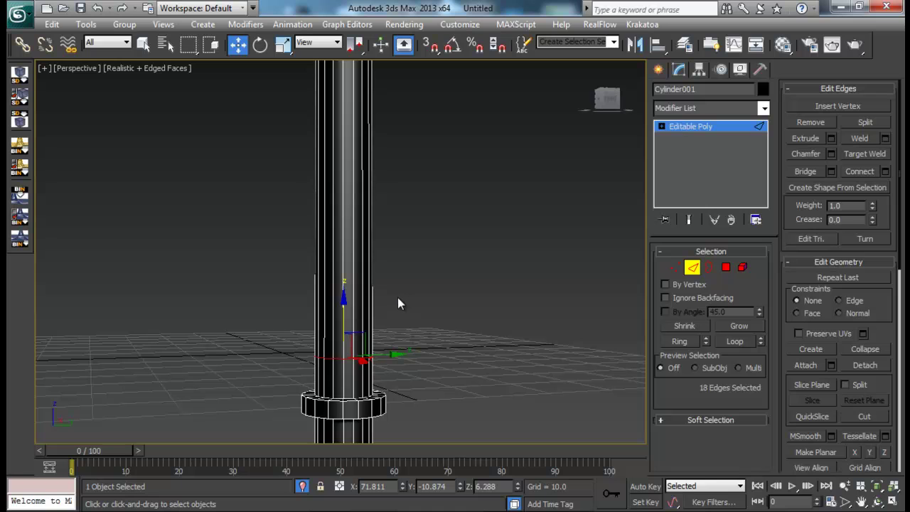
{"action": "scroll", "coordinate": [379, 308], "scroll_direction": "down", "scroll_amount": 5}
{"action": "middle_click_drag", "start_coordinate": [378, 308], "coordinate": [403, 290], "text": "alt"}
{"action": "scroll", "coordinate": [372, 305], "scroll_direction": "up", "scroll_amount": 3}
{"action": "scroll", "coordinate": [402, 306], "scroll_direction": "up", "scroll_amount": 3}
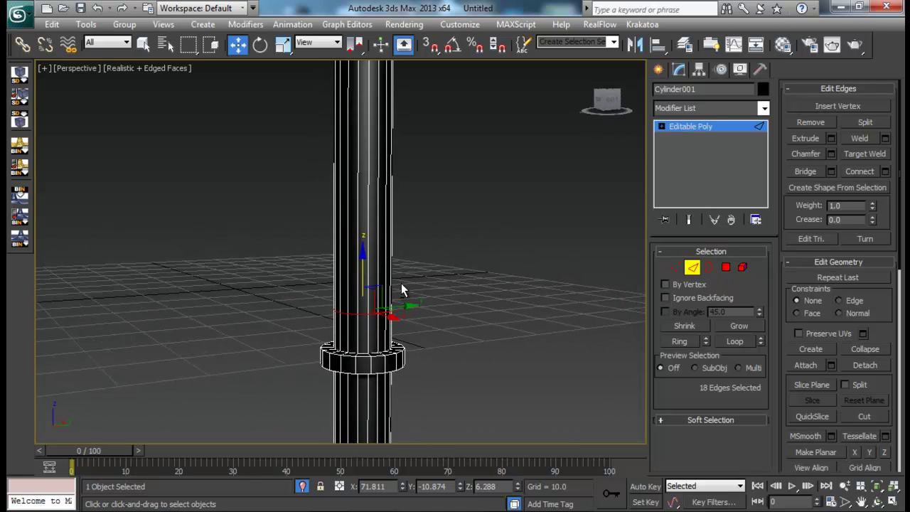
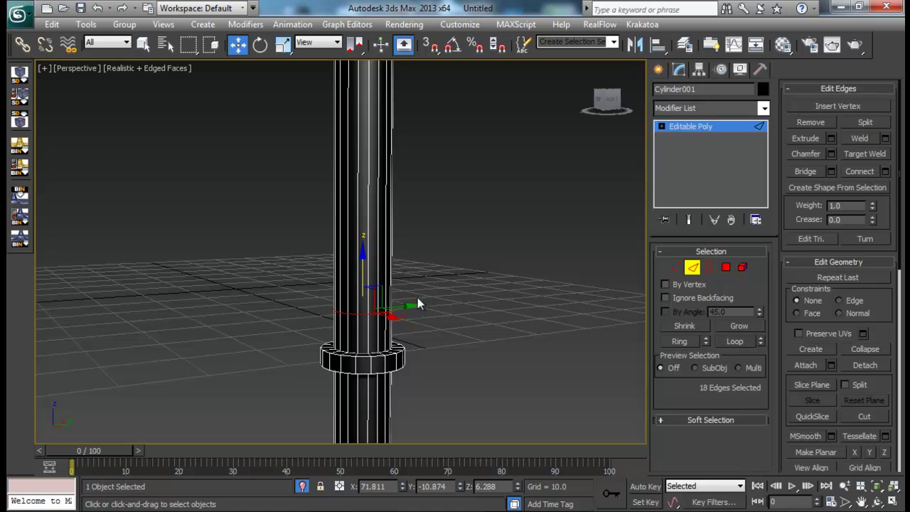
- Try to flare the cylinder by uniformly scaling up the edge loop above the collar, and undo it
{"action": "key", "text": "r"}
{"action": "left_click_drag", "start_coordinate": [377, 302], "coordinate": [436, 252]}
{"action": "scroll", "coordinate": [437, 252], "scroll_direction": "down", "scroll_amount": 5}
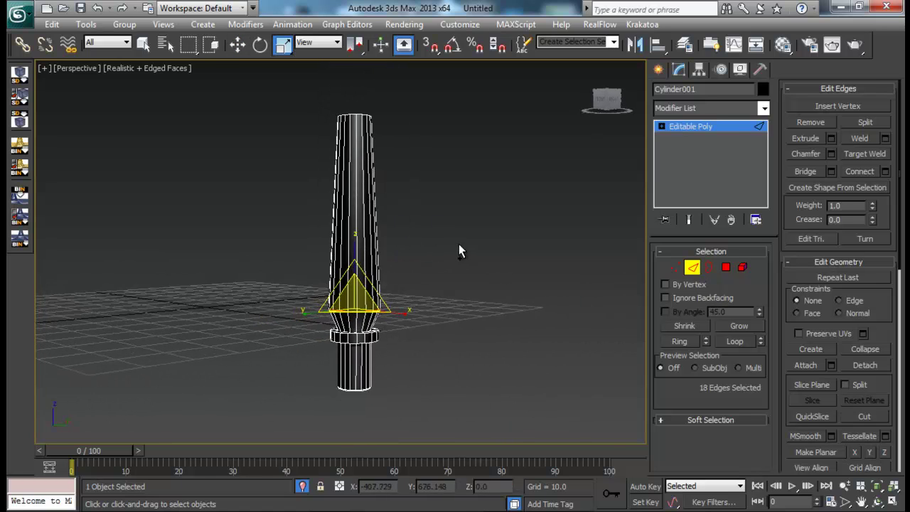
{"action": "key", "text": "ctrl+z"}
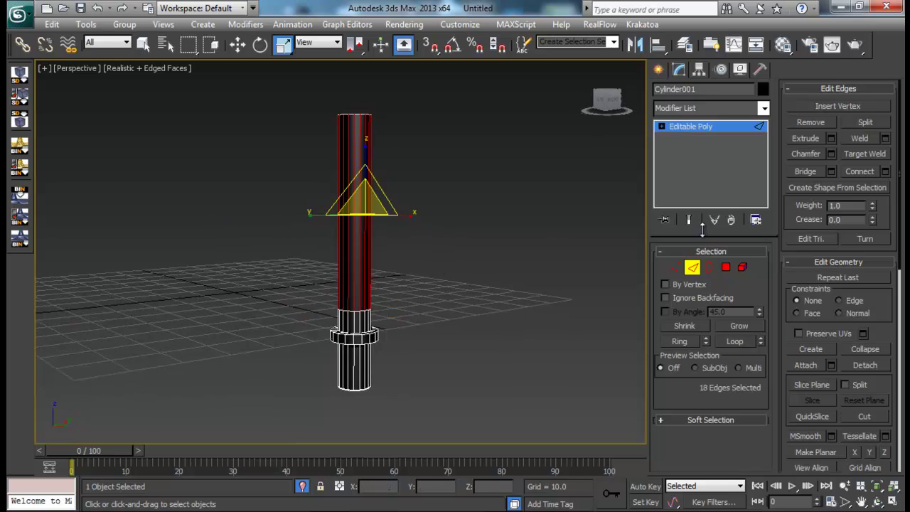
- Add another one-segment edge loop to the upper side edges and lower it to about Z 10.6
{"action": "left_click", "coordinate": [886, 173]}
{"action": "left_click", "coordinate": [347, 319]}
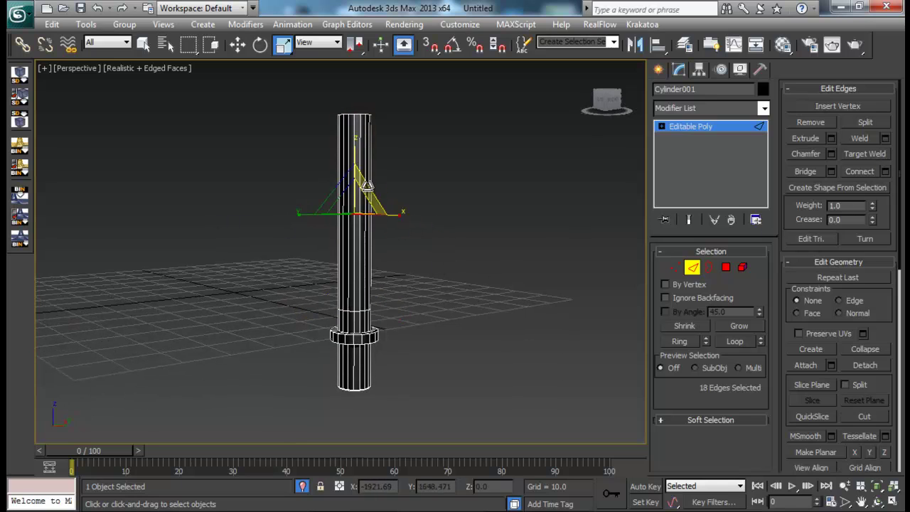
{"action": "key", "text": "w"}
{"action": "left_click_drag", "start_coordinate": [357, 168], "coordinate": [358, 212]}
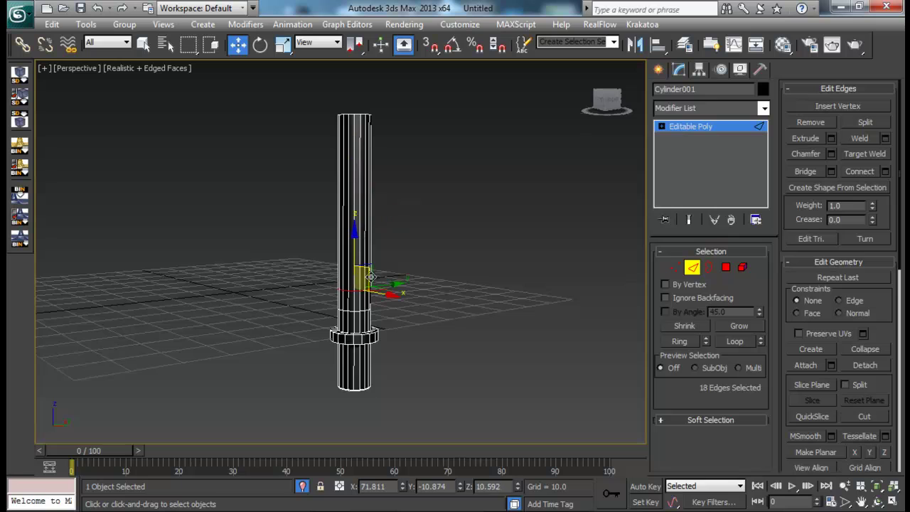
- Scale up the vertex ring just above the collar into a flare and lower it to about Z 4.3
{"action": "scroll", "coordinate": [388, 199], "scroll_direction": "up", "scroll_amount": 6}
{"action": "left_click", "coordinate": [675, 267]}
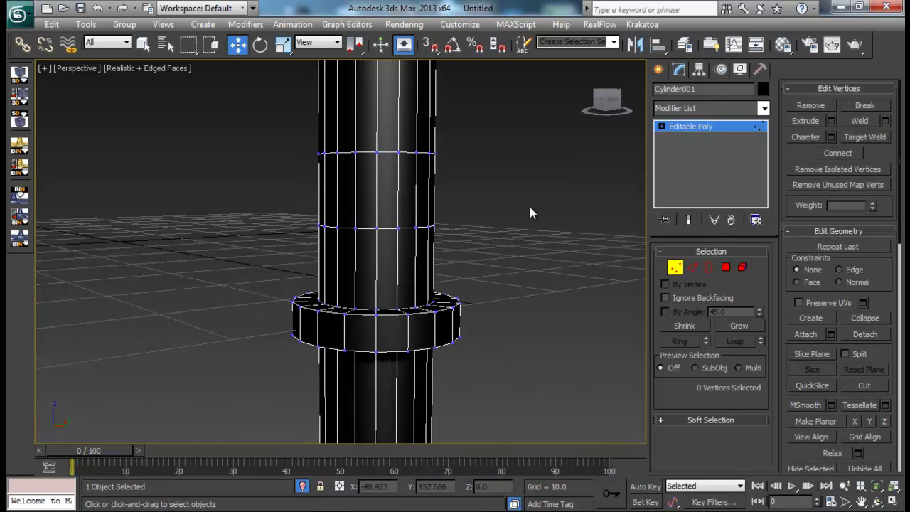
{"action": "left_click_drag", "start_coordinate": [251, 270], "coordinate": [249, 266]}
{"action": "key", "text": "r"}
{"action": "mouse_move", "coordinate": [377, 204]}
{"action": "left_mouse_down"}
{"action": "mouse_move", "coordinate": [416, 168]}
{"action": "mouse_move", "coordinate": [376, 197]}
{"action": "left_mouse_up"}
{"action": "key", "text": "w"}
{"action": "scroll", "coordinate": [378, 227], "scroll_direction": "down", "scroll_amount": 10}
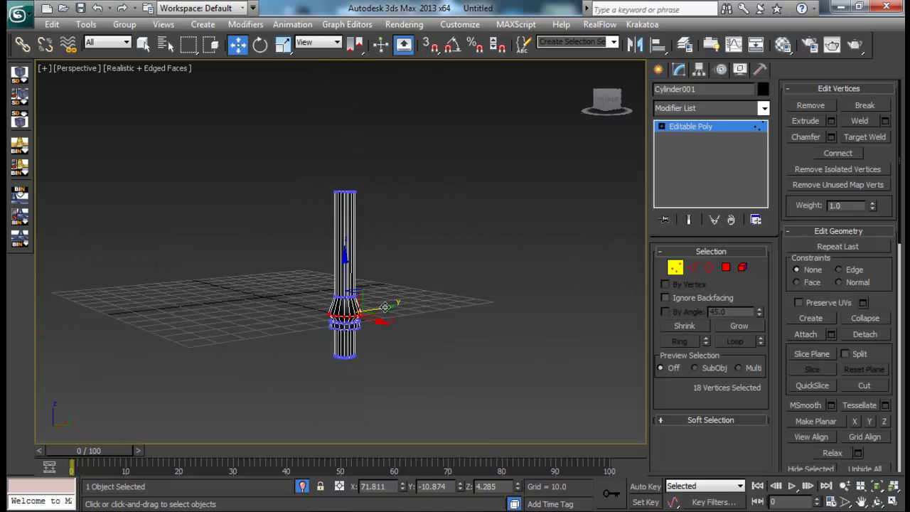
- Connect the side edges above the flare with two segments and a pinch of about -81, and lower both loops to just above the flare
{"action": "middle_click_drag", "start_coordinate": [322, 286], "coordinate": [406, 317], "text": "alt"}
{"action": "scroll", "coordinate": [336, 317], "scroll_direction": "up", "scroll_amount": 4}
{"action": "scroll", "coordinate": [400, 319], "scroll_direction": "up", "scroll_amount": 5}
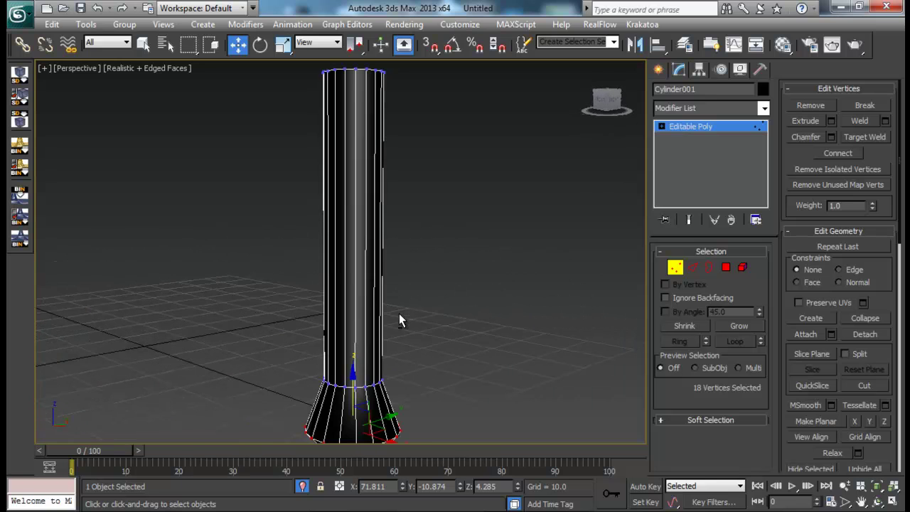
{"action": "left_click", "coordinate": [692, 267]}
{"action": "left_click_drag", "start_coordinate": [441, 135], "coordinate": [124, 145]}
{"action": "left_click", "coordinate": [885, 171]}
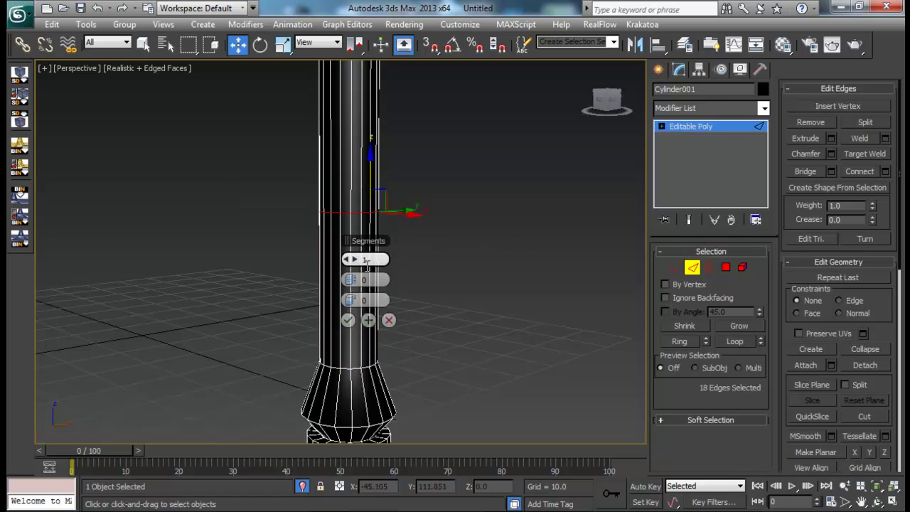
{"action": "left_click_drag", "start_coordinate": [352, 280], "coordinate": [326, 281]}
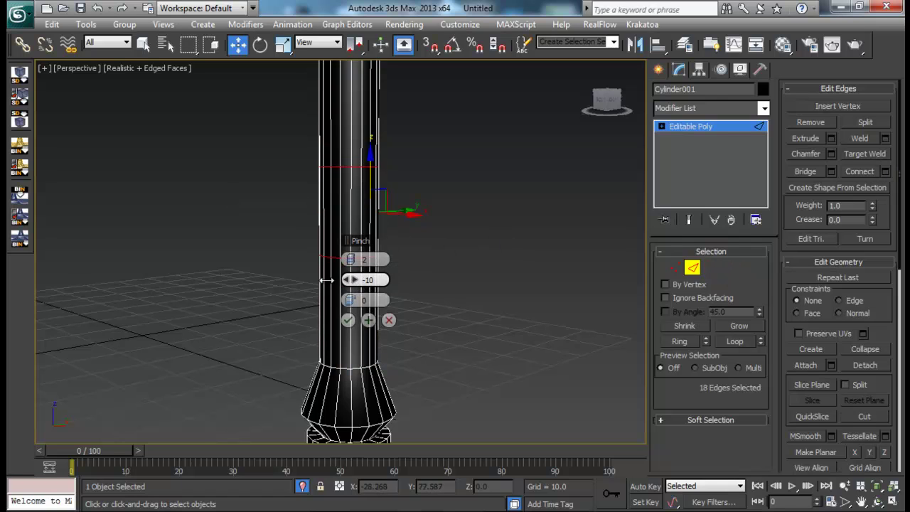
{"action": "left_click_drag", "start_coordinate": [172, 273], "coordinate": [122, 276]}
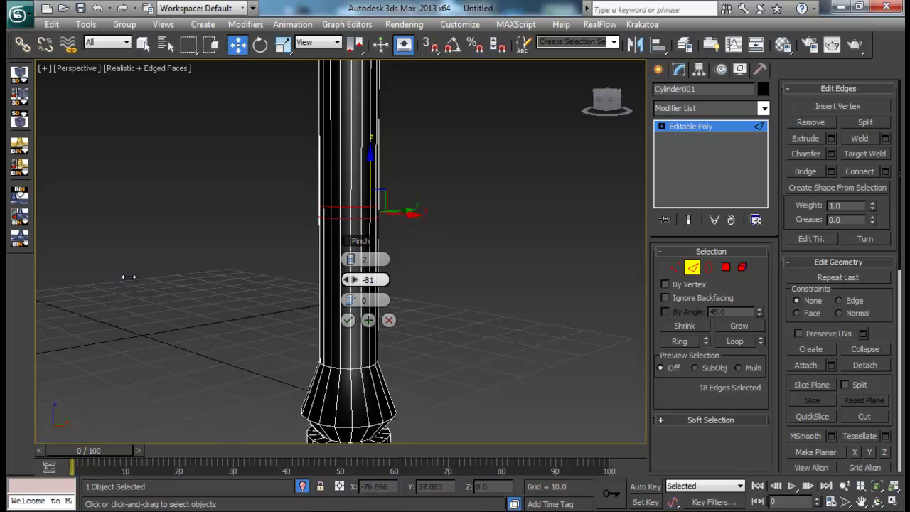
{"action": "left_click", "coordinate": [348, 320]}
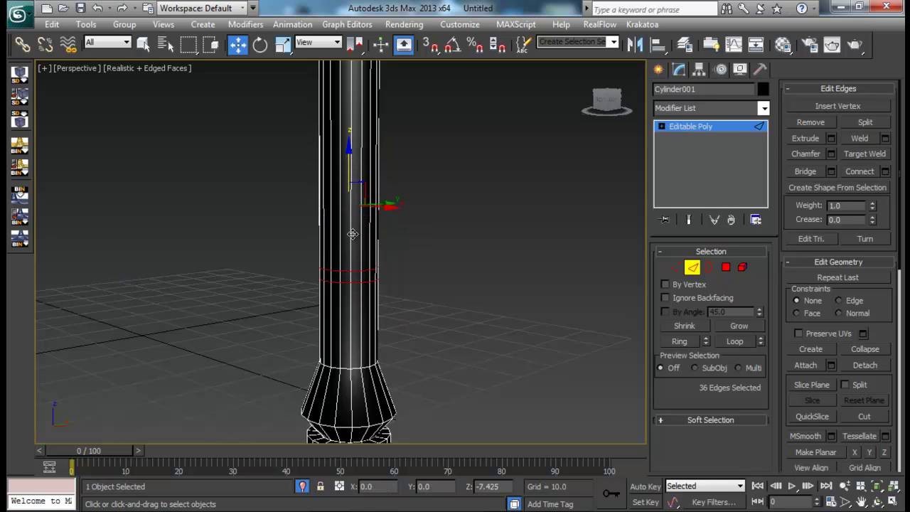
{"action": "left_click_drag", "start_coordinate": [353, 234], "coordinate": [351, 288]}
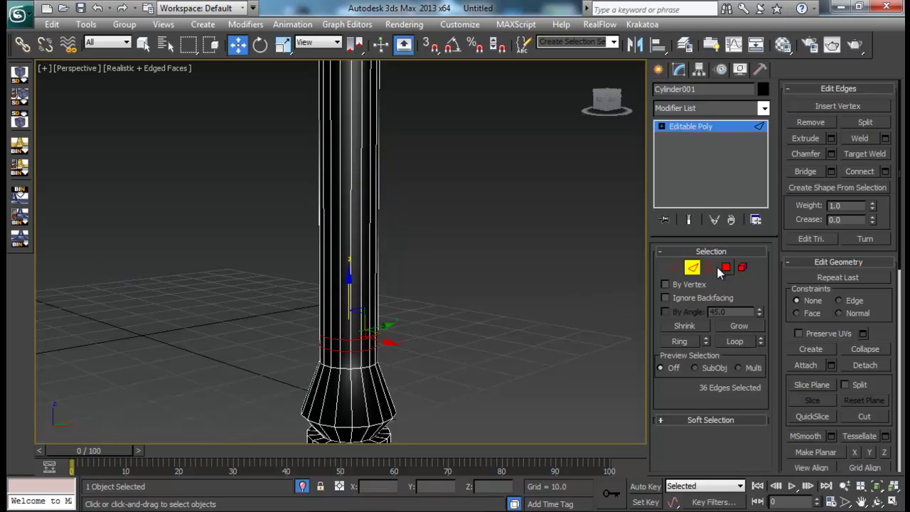
- Select only the ring of polygons between the two loops above the flare and extrude it inward with a height of -6.237
{"action": "left_click", "coordinate": [725, 267]}
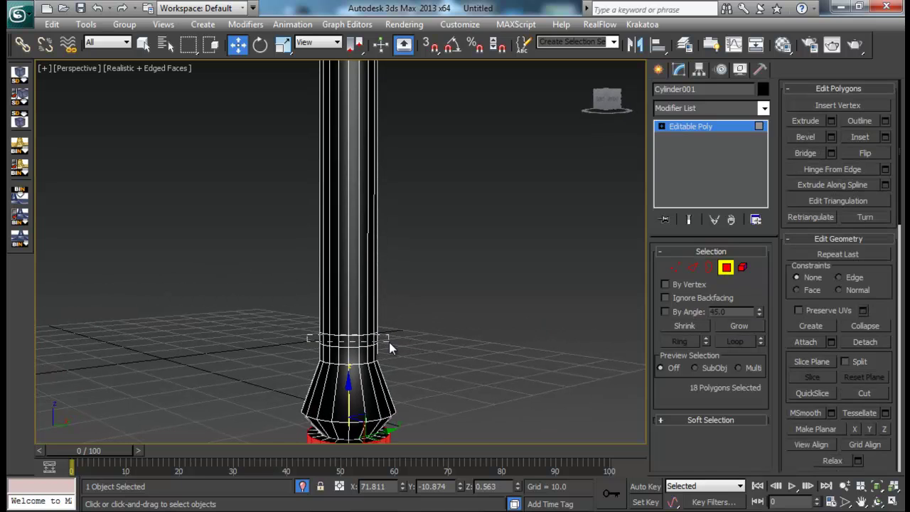
{"action": "left_click_drag", "start_coordinate": [389, 342], "coordinate": [309, 277]}
{"action": "middle_click_drag", "start_coordinate": [334, 312], "coordinate": [510, 294], "text": "alt"}
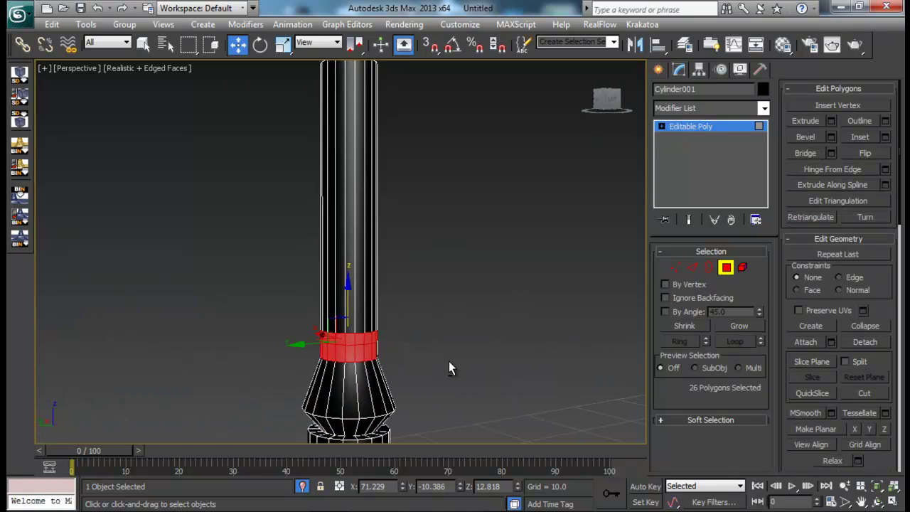
{"action": "left_click_drag", "start_coordinate": [444, 364], "coordinate": [237, 360], "text": "alt"}
{"action": "middle_click_drag", "start_coordinate": [256, 360], "coordinate": [463, 354], "text": "alt"}
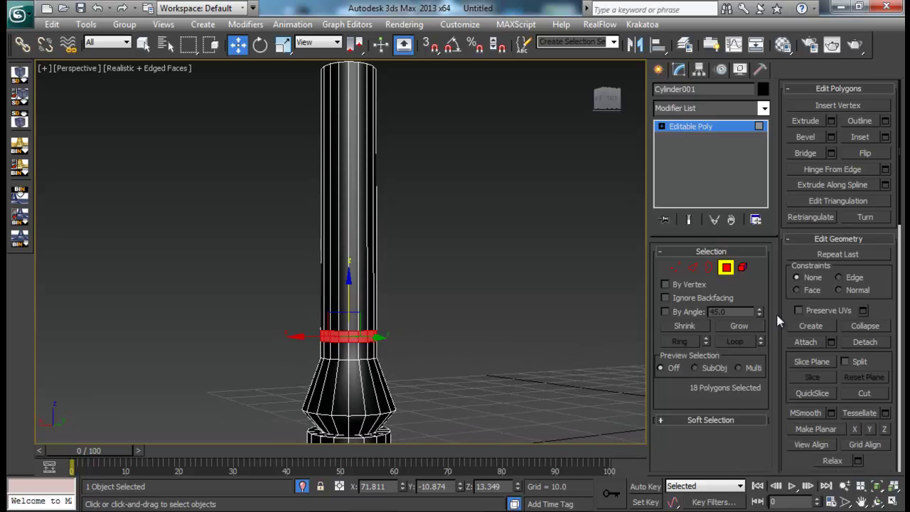
{"action": "left_click", "coordinate": [831, 121]}
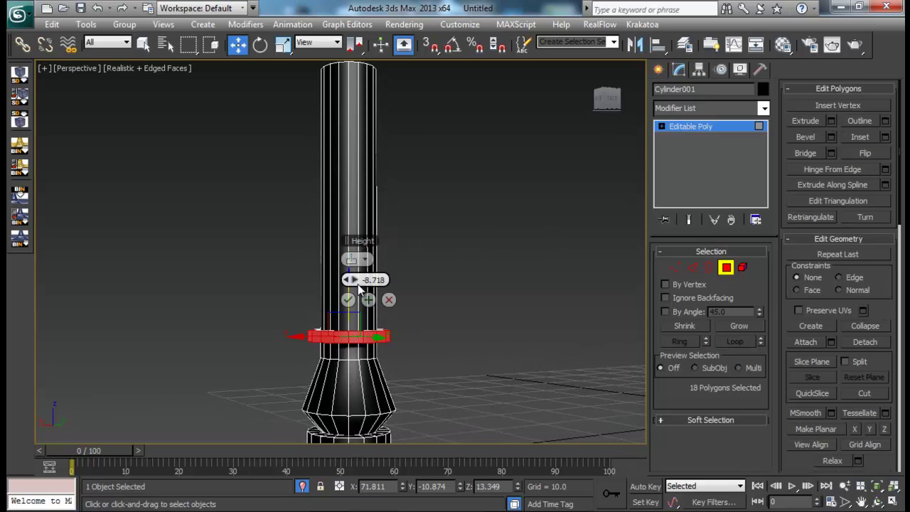
{"action": "left_click_drag", "start_coordinate": [384, 280], "coordinate": [384, 280]}
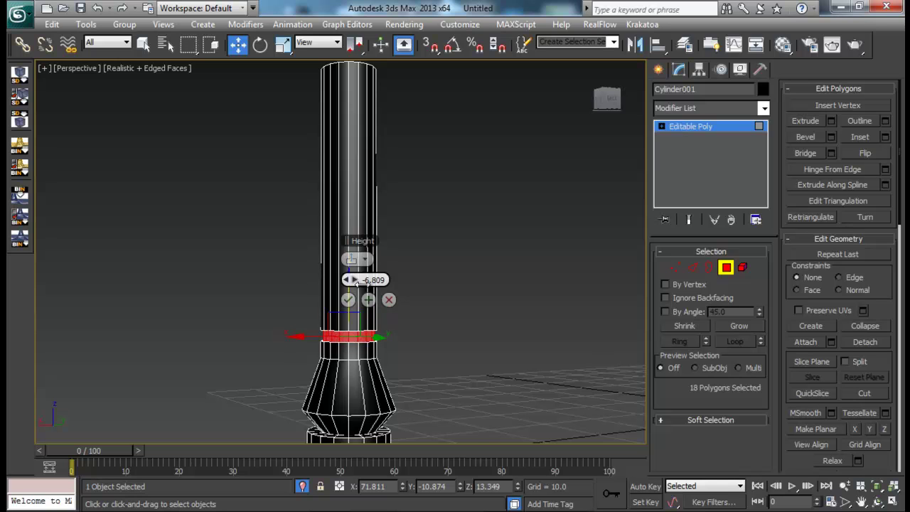
{"action": "left_click", "coordinate": [348, 300]}
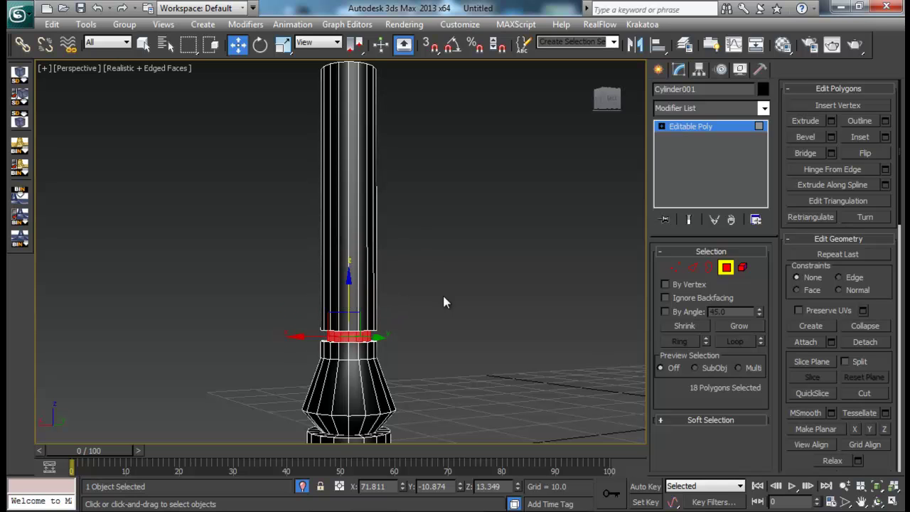
- Examine the limb's flare and groove from several angles with the model deselected, and reselect the cylinder
{"action": "scroll", "coordinate": [434, 284], "scroll_direction": "down", "scroll_amount": 3}
{"action": "middle_click_drag", "start_coordinate": [424, 268], "coordinate": [436, 297], "text": "alt"}
{"action": "middle_click_drag", "start_coordinate": [492, 281], "coordinate": [668, 272], "text": "alt"}
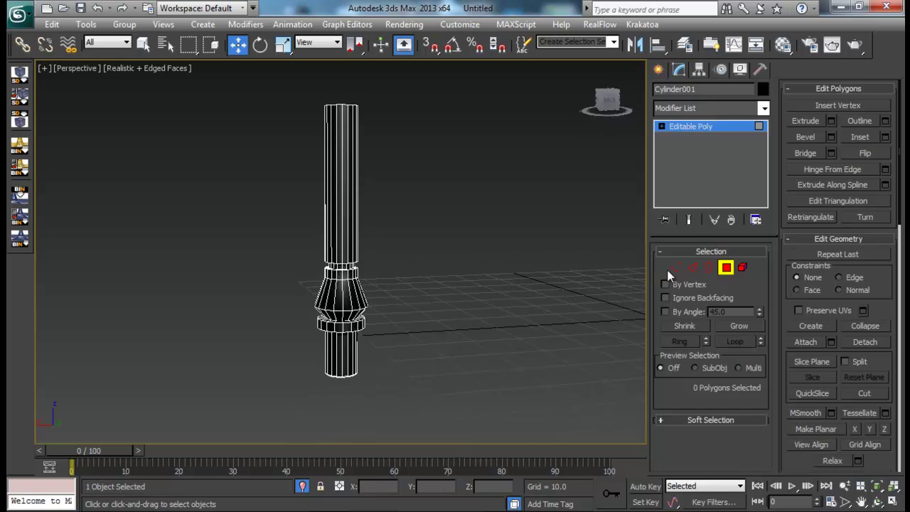
{"action": "left_click", "coordinate": [725, 268]}
{"action": "left_click", "coordinate": [466, 272]}
{"action": "middle_click_drag", "start_coordinate": [466, 272], "coordinate": [393, 284], "text": "alt"}
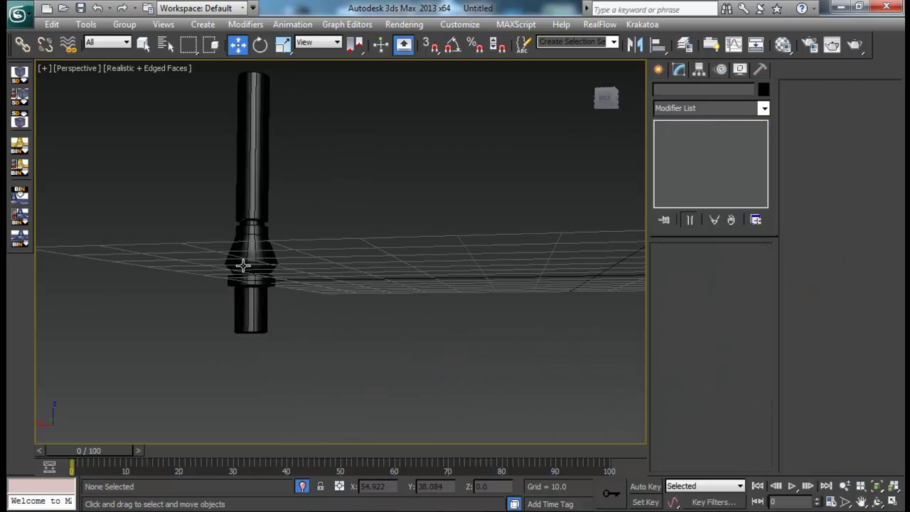
{"action": "left_click", "coordinate": [243, 266]}
{"action": "middle_click_drag", "start_coordinate": [291, 274], "coordinate": [333, 300], "text": "alt"}
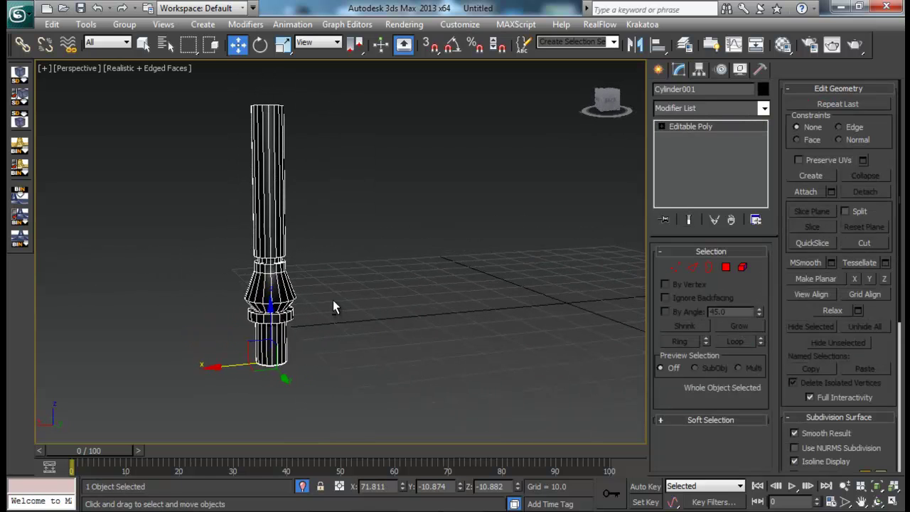
- Connect the long vertical side edges above the groove with 23 segments and a pinch of 0
{"action": "left_click", "coordinate": [694, 267]}
{"action": "left_click_drag", "start_coordinate": [406, 156], "coordinate": [182, 202]}
{"action": "middle_click_drag", "start_coordinate": [220, 209], "coordinate": [244, 241]}
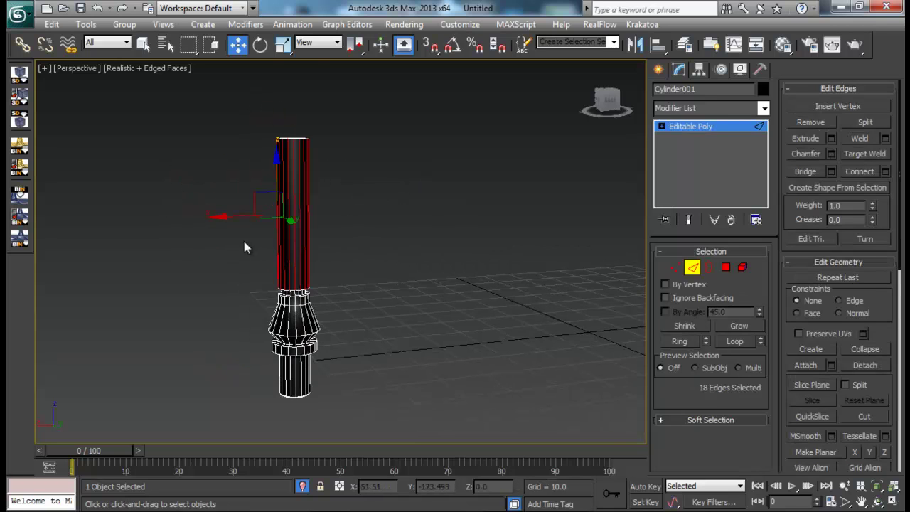
{"action": "scroll", "coordinate": [251, 212], "scroll_direction": "up", "scroll_amount": 4}
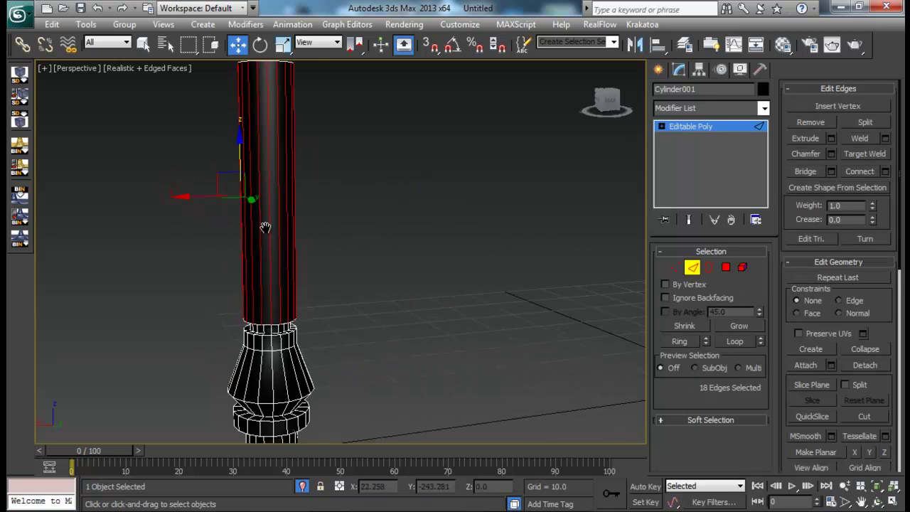
{"action": "left_click", "coordinate": [885, 171]}
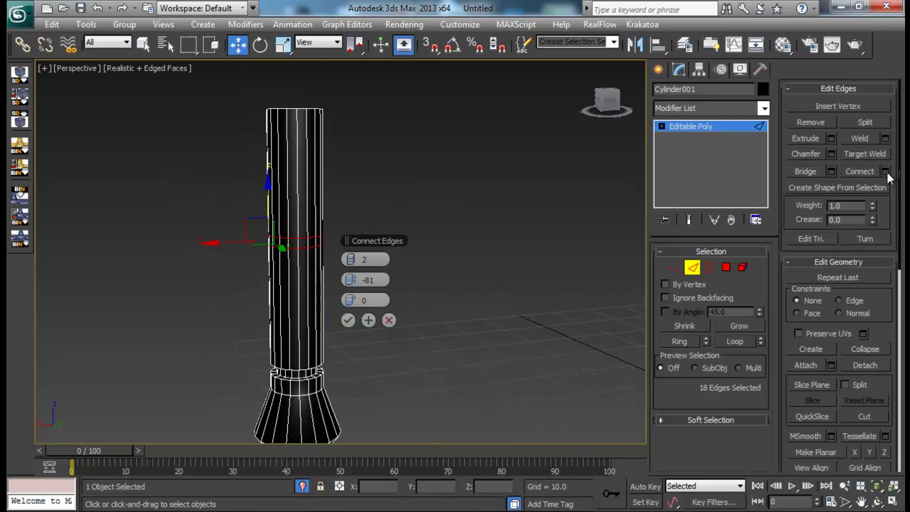
{"action": "right_click", "coordinate": [353, 279]}
{"action": "left_click_drag", "start_coordinate": [352, 259], "coordinate": [355, 260]}
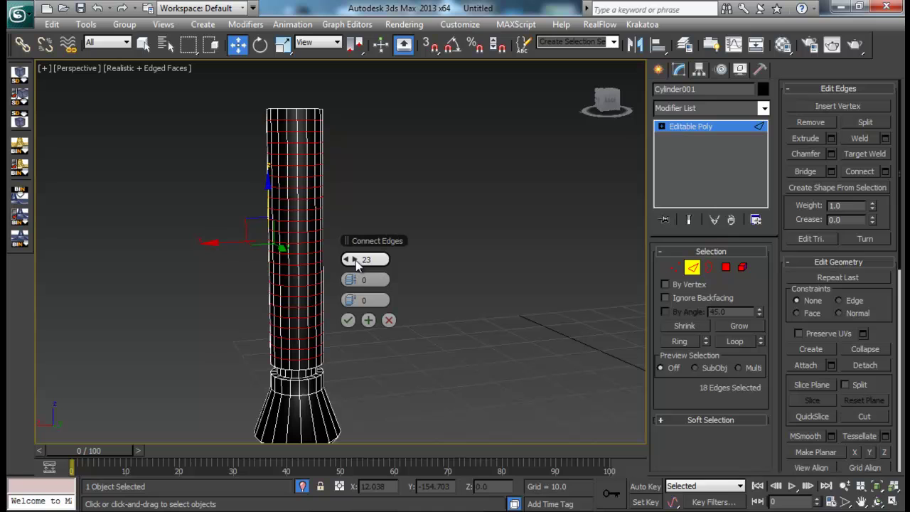
{"action": "left_click", "coordinate": [348, 320]}
{"action": "mouse_move", "coordinate": [374, 274]}
{"action": "middle_mouse_down", "text": "alt"}
{"action": "mouse_move", "coordinate": [366, 259]}
{"action": "mouse_move", "coordinate": [368, 273]}
{"action": "mouse_move", "coordinate": [380, 260]}
{"action": "mouse_move", "coordinate": [363, 235]}
{"action": "middle_mouse_up", "text": "alt"}
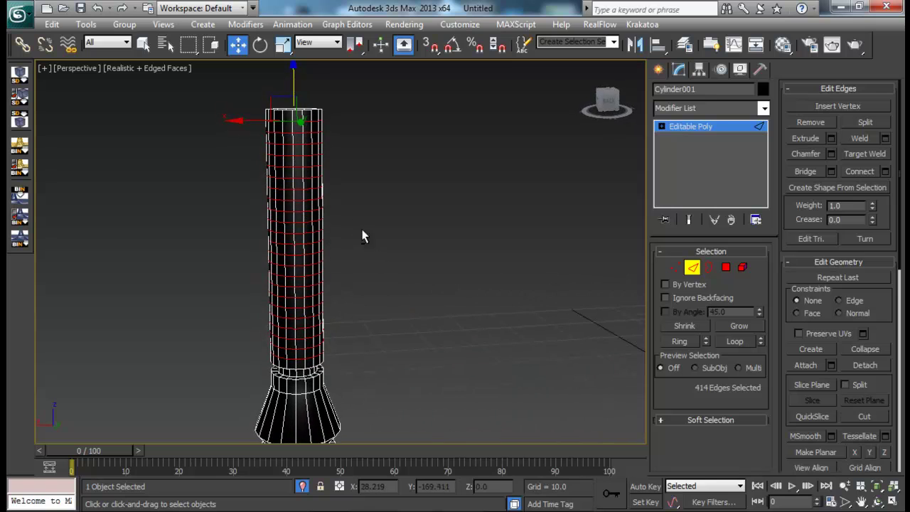
- Select a single ring of 18 polygons near the cylinder's upper end and extrude it into a raised collar with a height of -8.337
{"action": "left_click", "coordinate": [725, 269]}
{"action": "left_click_drag", "start_coordinate": [344, 164], "coordinate": [345, 165]}
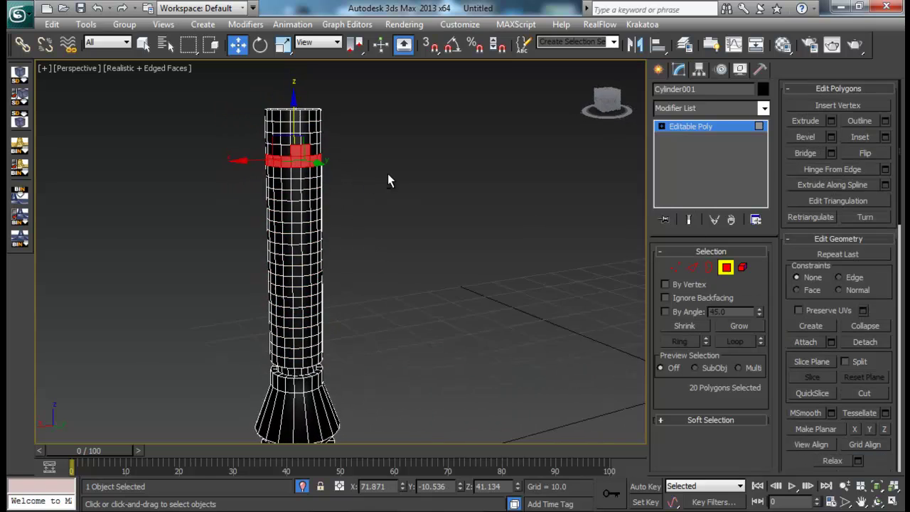
{"action": "middle_click_drag", "start_coordinate": [388, 173], "coordinate": [442, 168], "text": "alt"}
{"action": "left_click_drag", "start_coordinate": [306, 145], "coordinate": [306, 145], "text": "alt"}
{"action": "middle_click_drag", "start_coordinate": [379, 152], "coordinate": [321, 170], "text": "alt"}
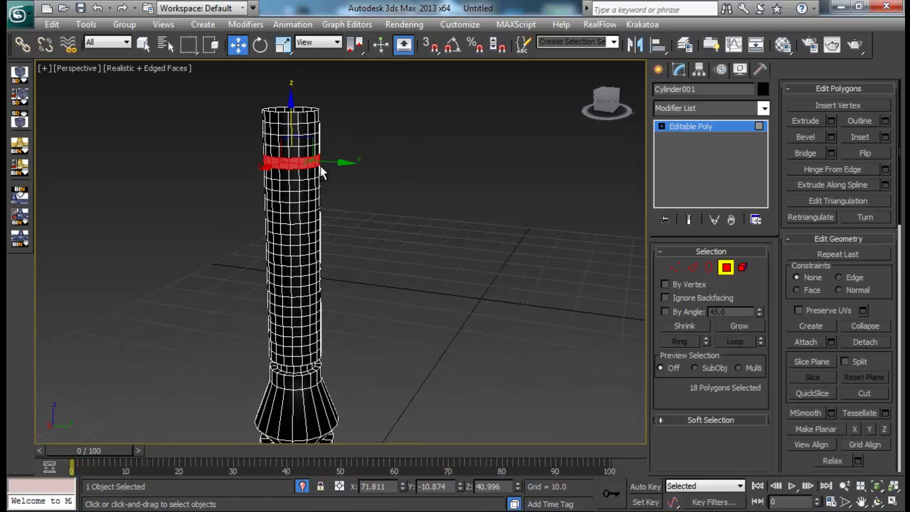
{"action": "left_click", "coordinate": [831, 122]}
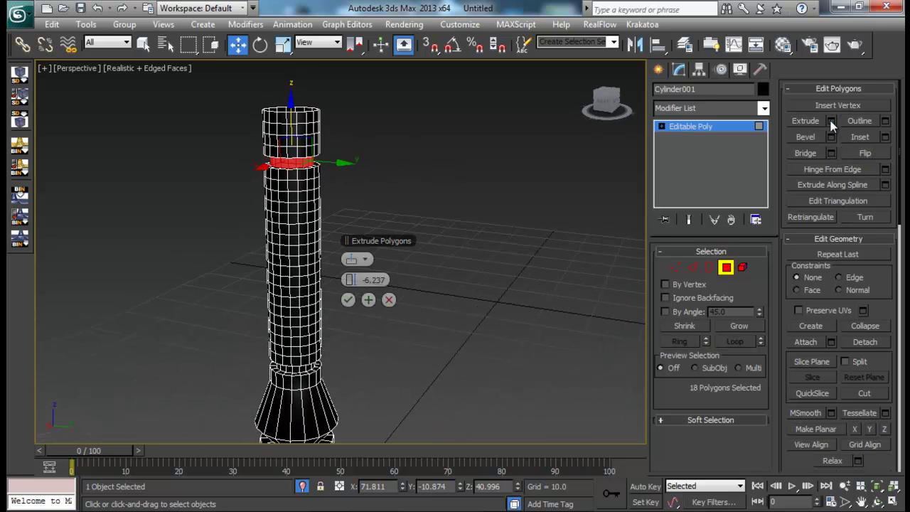
{"action": "left_click_drag", "start_coordinate": [358, 279], "coordinate": [348, 279]}
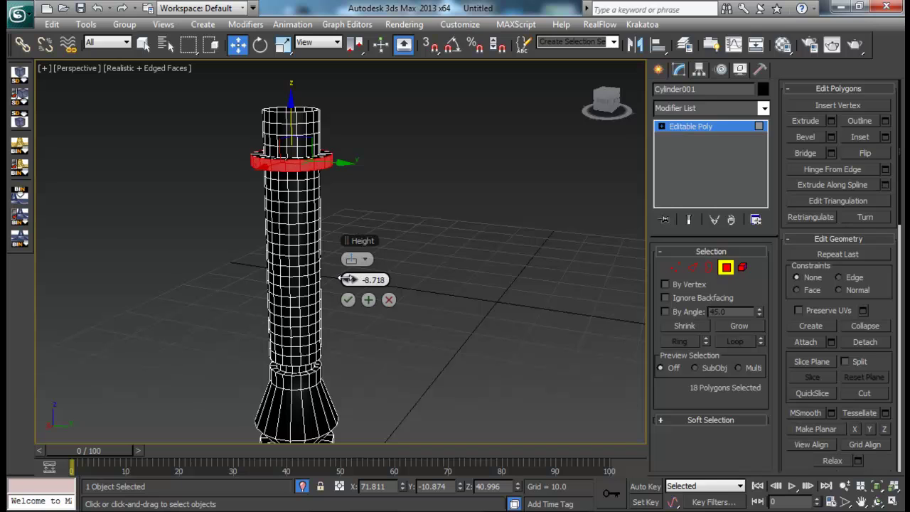
{"action": "left_click", "coordinate": [348, 300]}
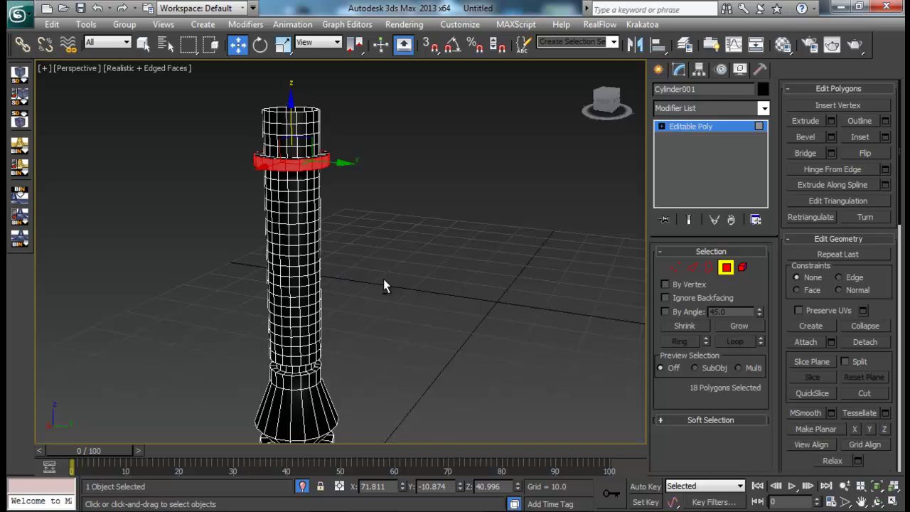
{"action": "middle_click_drag", "start_coordinate": [383, 278], "coordinate": [361, 254], "text": "alt"}
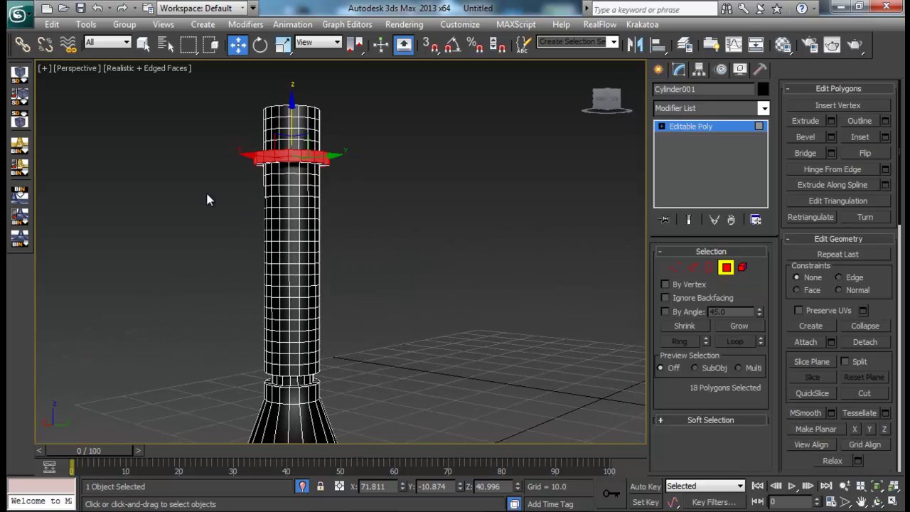
{"action": "middle_click_drag", "start_coordinate": [267, 205], "coordinate": [239, 216], "text": "alt"}
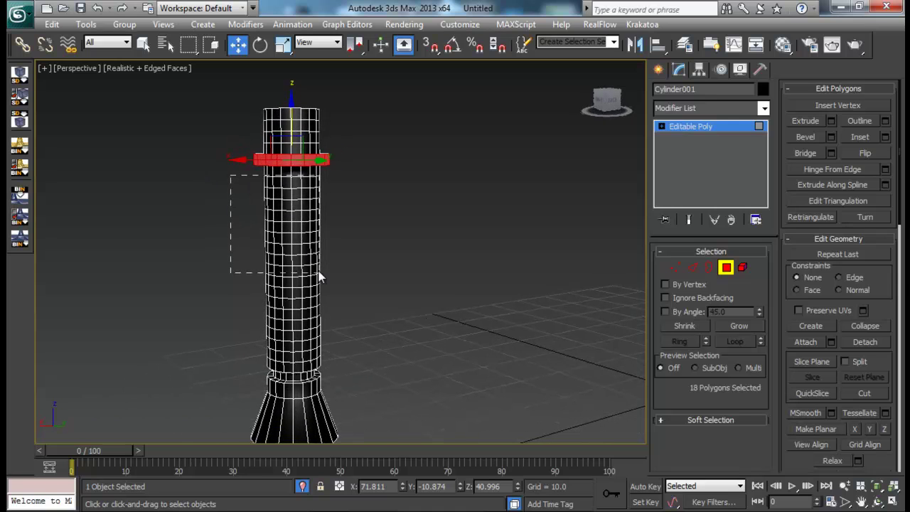
{"action": "left_click_drag", "start_coordinate": [365, 367], "coordinate": [365, 365]}
{"action": "middle_click_drag", "start_coordinate": [432, 345], "coordinate": [383, 366], "text": "alt"}
{"action": "left_click", "coordinate": [405, 310]}
{"action": "middle_click_drag", "start_coordinate": [404, 309], "coordinate": [448, 323], "text": "alt"}
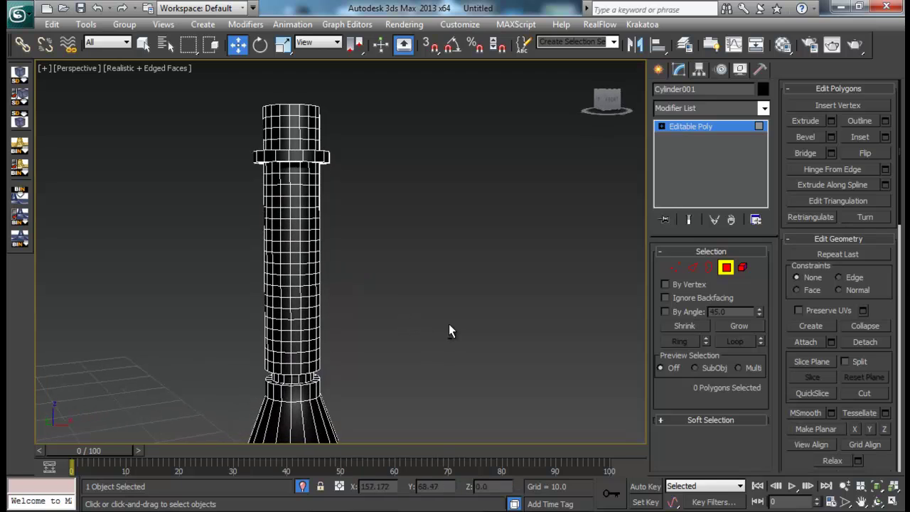
- In the front view, select the shaft polygons between the upper collar and the groove, leaving out the row adjacent to each
{"action": "key", "text": "alt+w"}
{"action": "left_click", "coordinate": [457, 166]}
{"action": "middle_click_drag", "start_coordinate": [583, 124], "coordinate": [541, 178]}
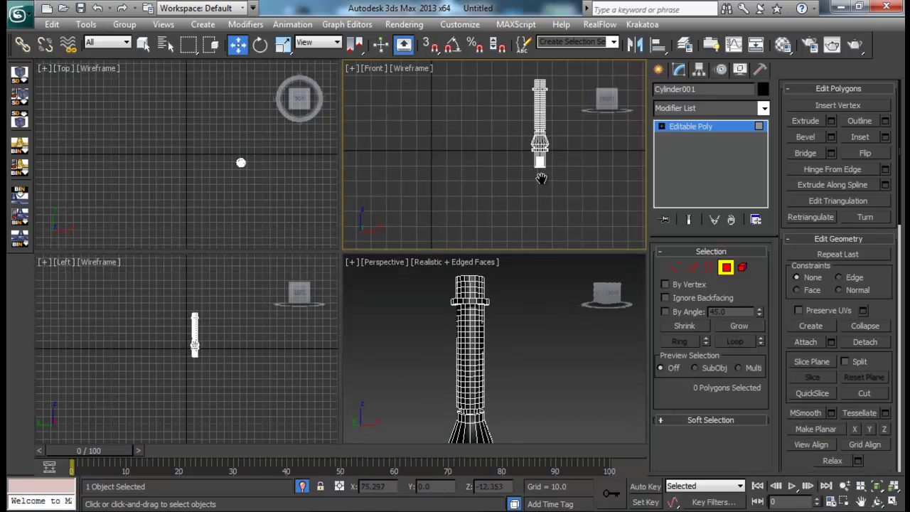
{"action": "key", "text": "alt+w"}
{"action": "middle_click_drag", "start_coordinate": [469, 198], "coordinate": [309, 276]}
{"action": "scroll", "coordinate": [464, 264], "scroll_direction": "up", "scroll_amount": 5}
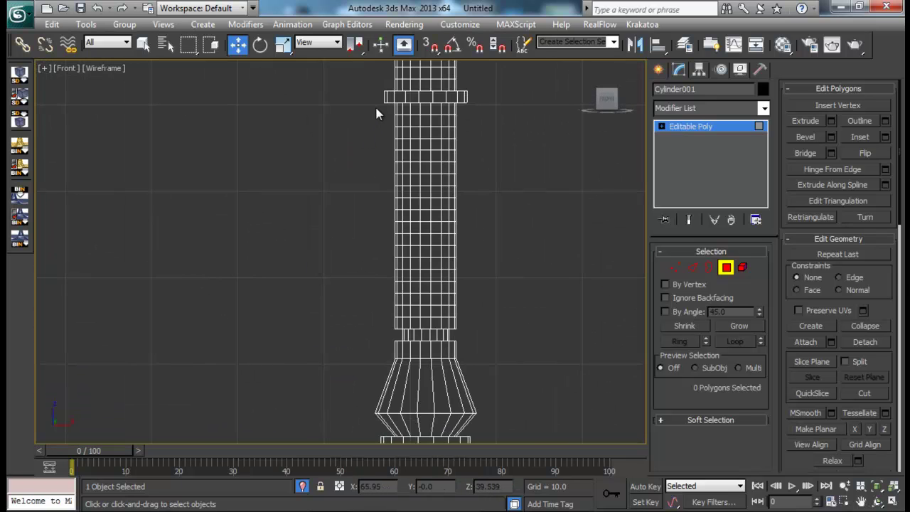
{"action": "left_click_drag", "start_coordinate": [490, 328], "coordinate": [488, 324]}
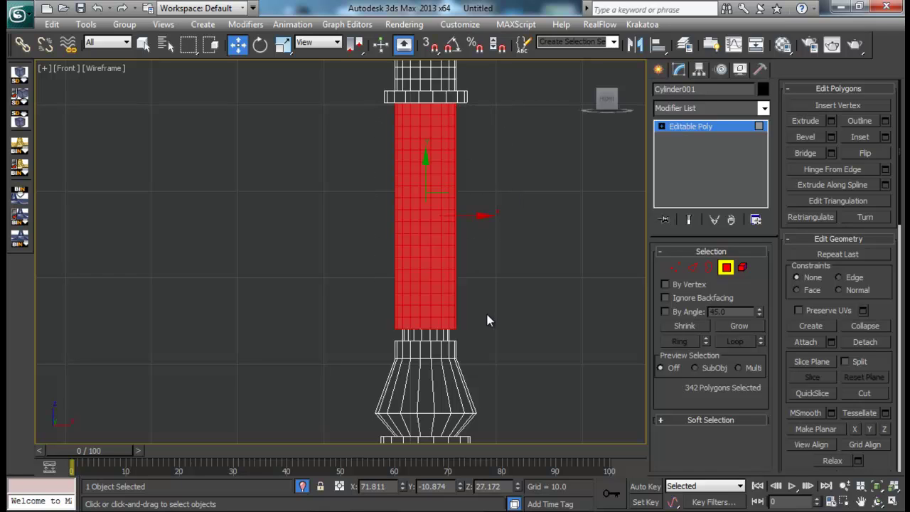
{"action": "left_click_drag", "start_coordinate": [412, 330], "coordinate": [393, 329], "text": "alt"}
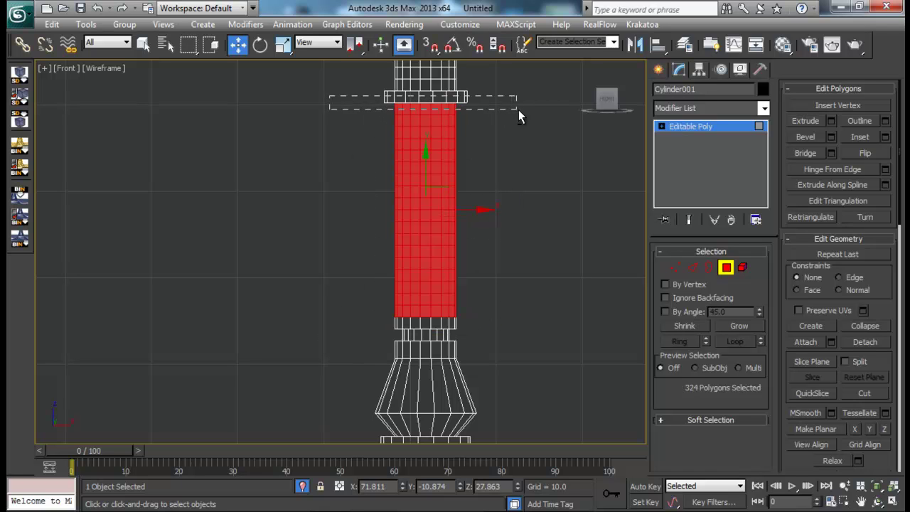
{"action": "left_click_drag", "start_coordinate": [518, 109], "coordinate": [518, 111], "text": "alt"}
{"action": "middle_click_drag", "start_coordinate": [495, 192], "coordinate": [492, 182]}
{"action": "key", "text": "alt+w"}
{"action": "right_click", "coordinate": [510, 347]}
{"action": "key", "text": "alt+w"}
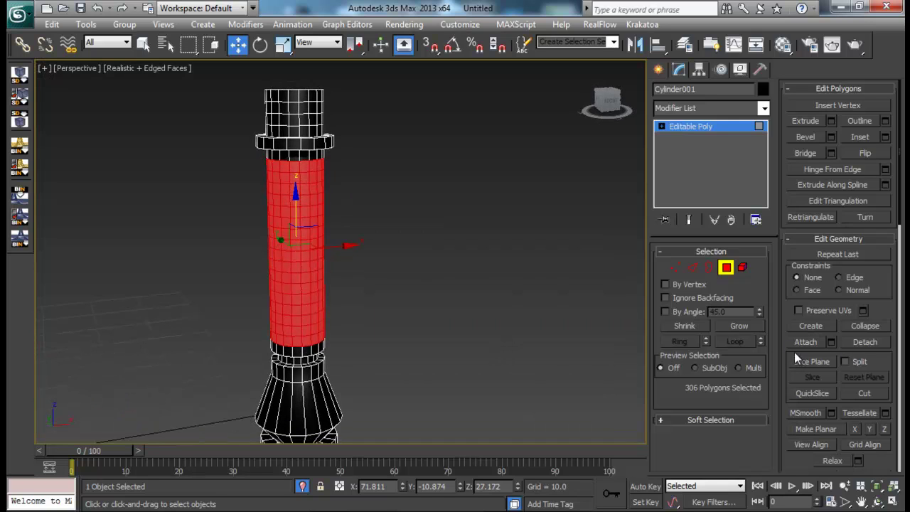
{"action": "left_click", "coordinate": [831, 120]}
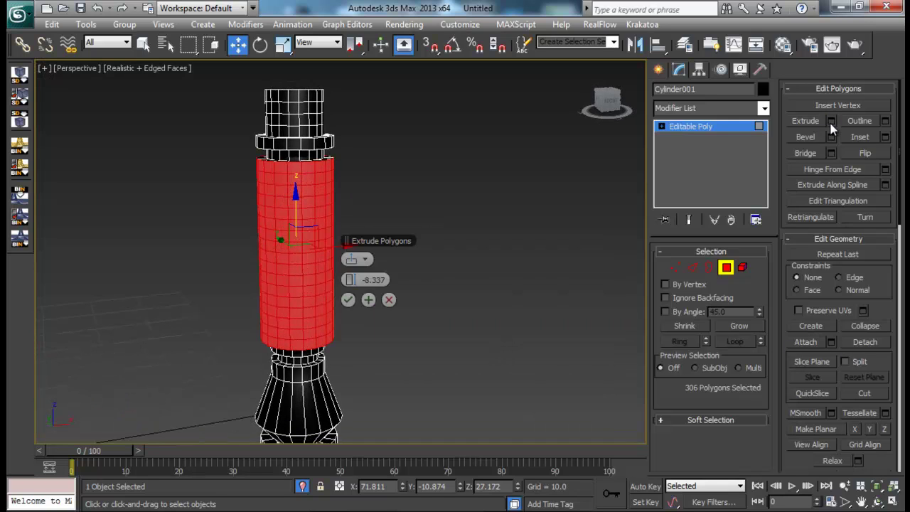
{"action": "left_click", "coordinate": [352, 259]}
{"action": "left_click", "coordinate": [399, 293]}
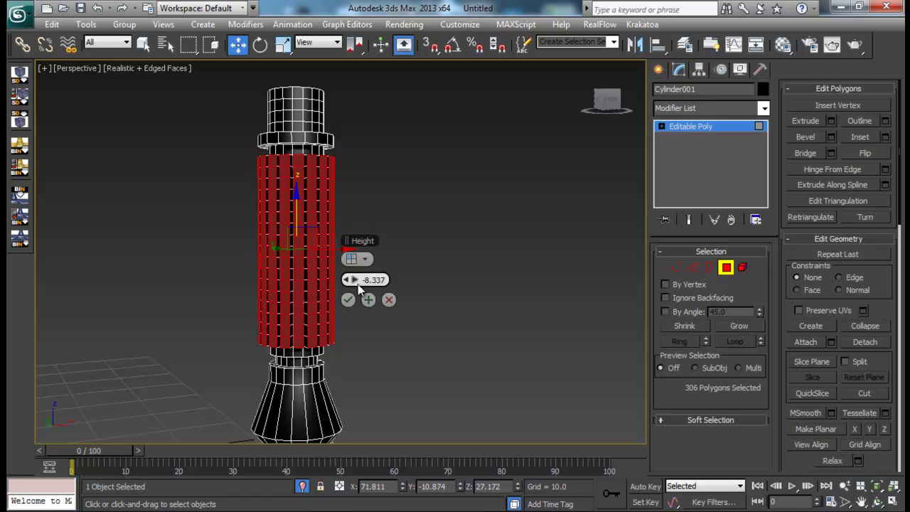
{"action": "left_click_drag", "start_coordinate": [344, 279], "coordinate": [348, 279]}
{"action": "left_click", "coordinate": [389, 300]}
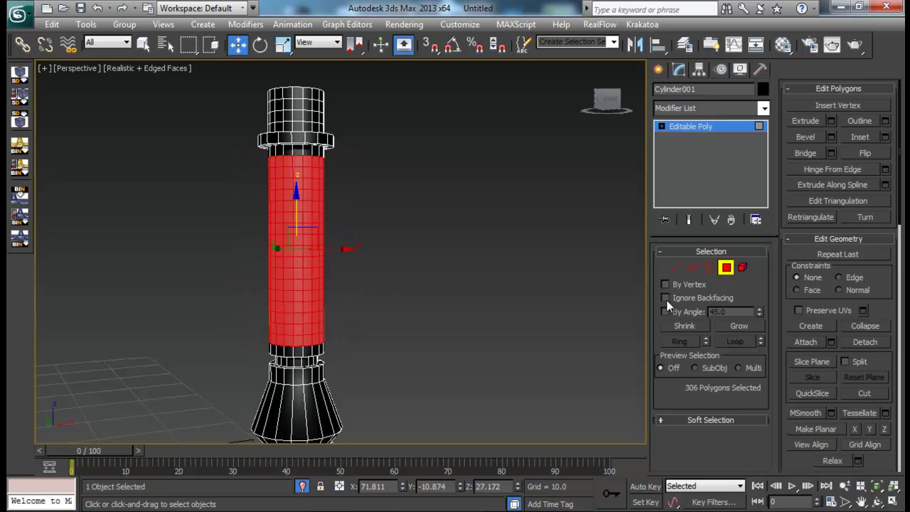
- Inset the selected shaft polygons individually with the By Polygon option and an amount of 0.08
{"action": "left_click", "coordinate": [885, 136]}
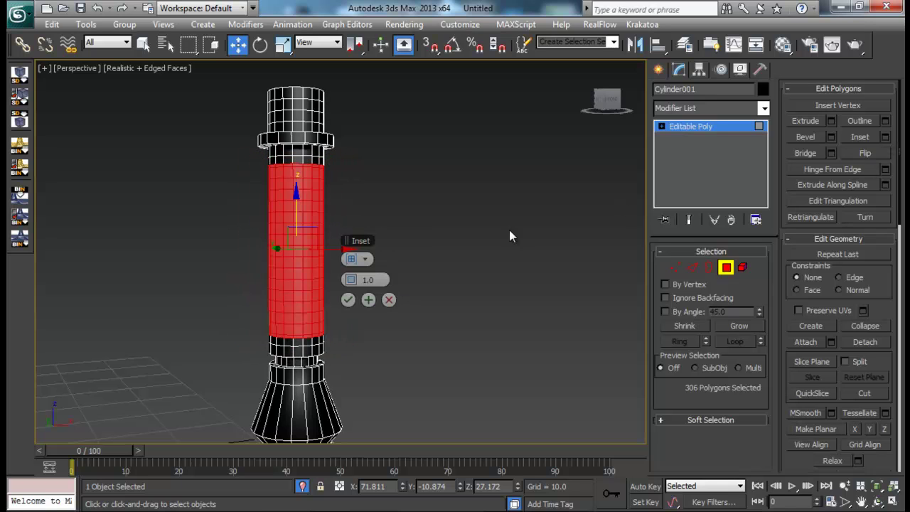
{"action": "left_click", "coordinate": [355, 259]}
{"action": "left_click", "coordinate": [387, 278]}
{"action": "scroll", "coordinate": [431, 214], "scroll_direction": "up", "scroll_amount": 5}
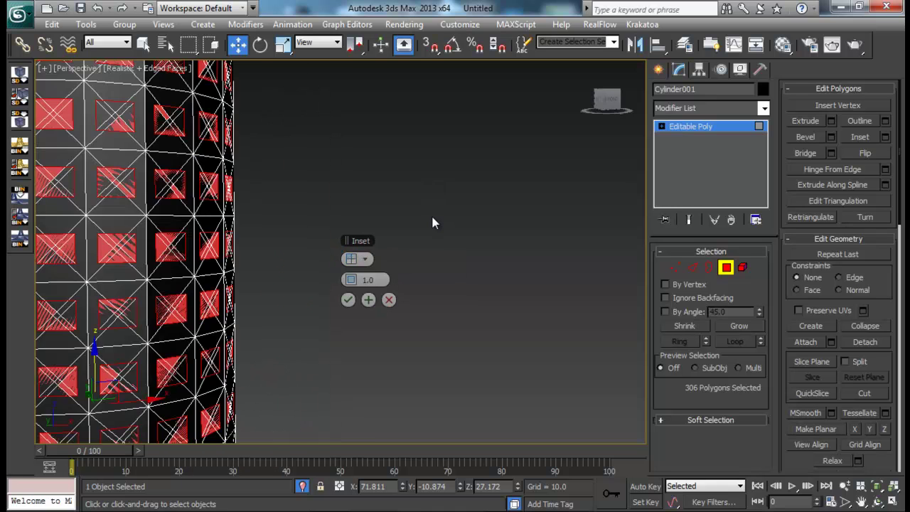
{"action": "middle_click_drag", "start_coordinate": [431, 215], "coordinate": [489, 261]}
{"action": "left_click_drag", "start_coordinate": [353, 280], "coordinate": [356, 281]}
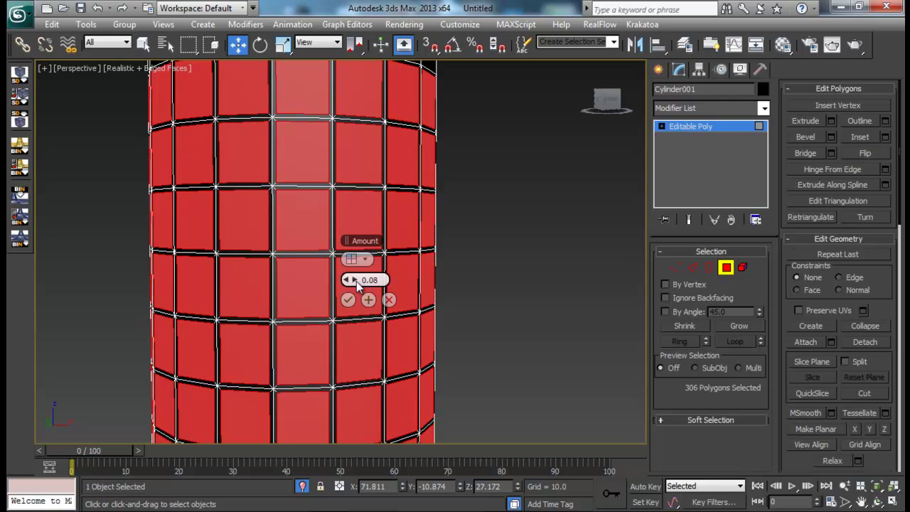
- Inset the grip section's polygons individually by 0.08, and extrude them by 0.321
{"action": "left_click", "coordinate": [347, 299]}
{"action": "scroll", "coordinate": [443, 248], "scroll_direction": "down", "scroll_amount": 6}
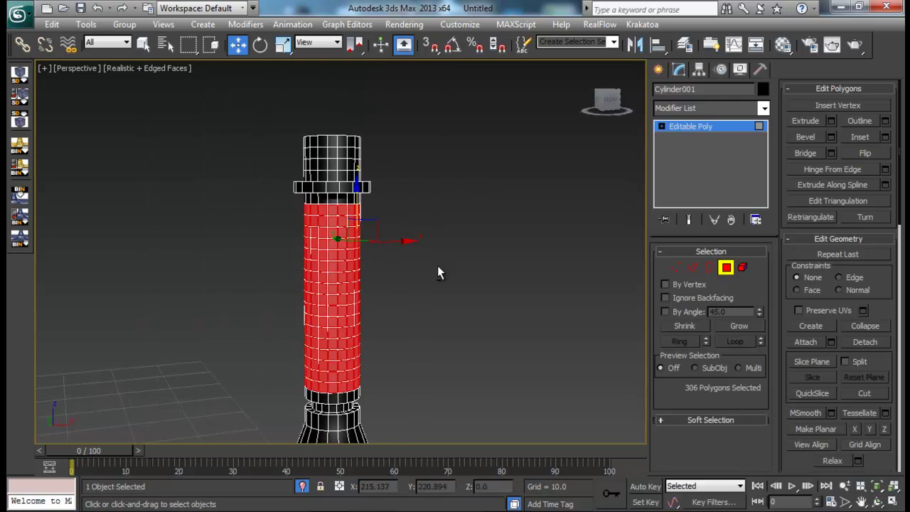
{"action": "left_click", "coordinate": [831, 121]}
{"action": "scroll", "coordinate": [534, 298], "scroll_direction": "up", "scroll_amount": 5}
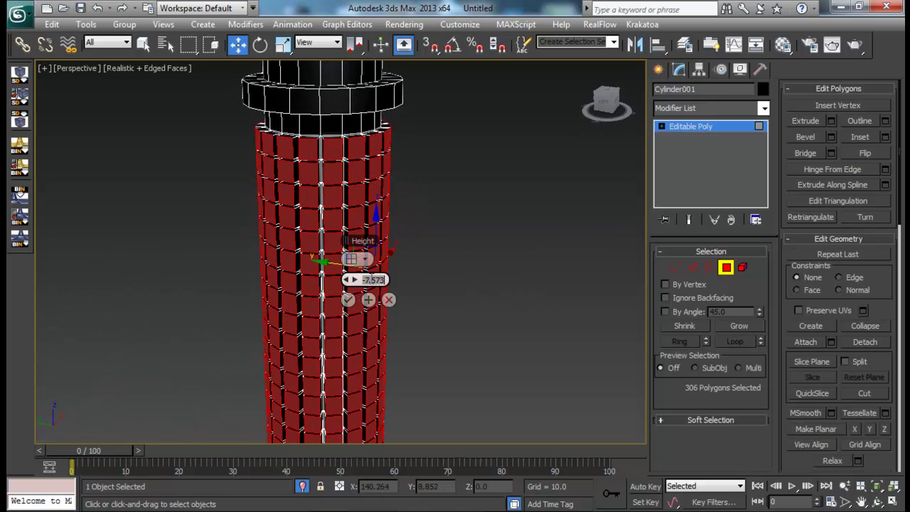
{"action": "middle_click_drag", "start_coordinate": [470, 243], "coordinate": [499, 227], "text": "alt"}
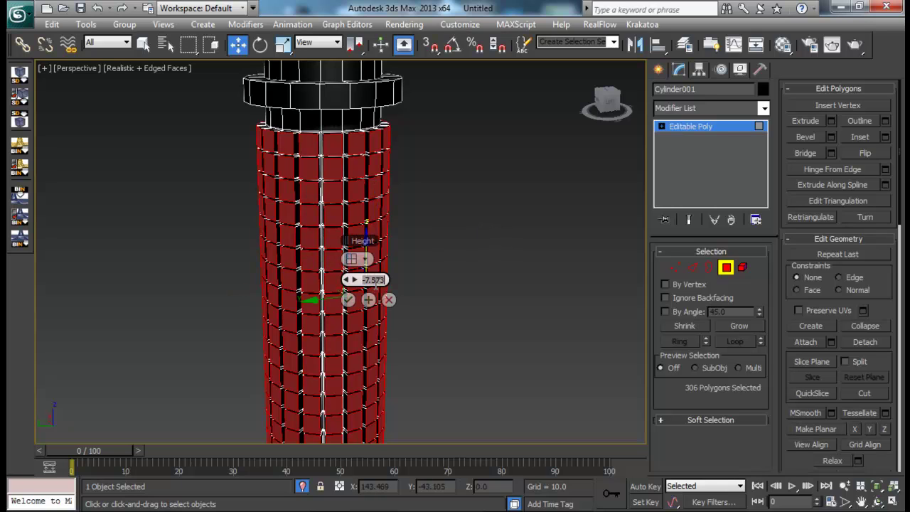
{"action": "type", "text": "0"}
{"action": "key", "text": "Return"}
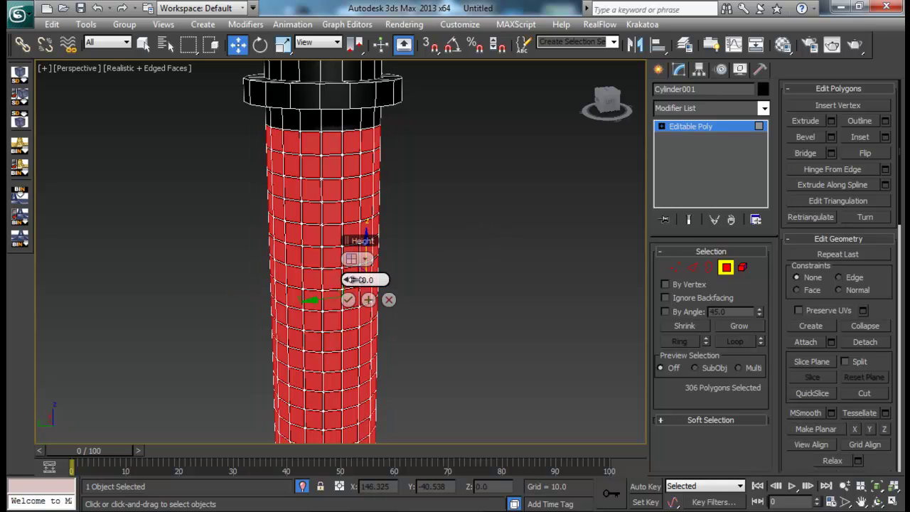
{"action": "left_click_drag", "start_coordinate": [353, 280], "coordinate": [354, 279]}
{"action": "middle_click_drag", "start_coordinate": [295, 196], "coordinate": [294, 221], "text": "alt"}
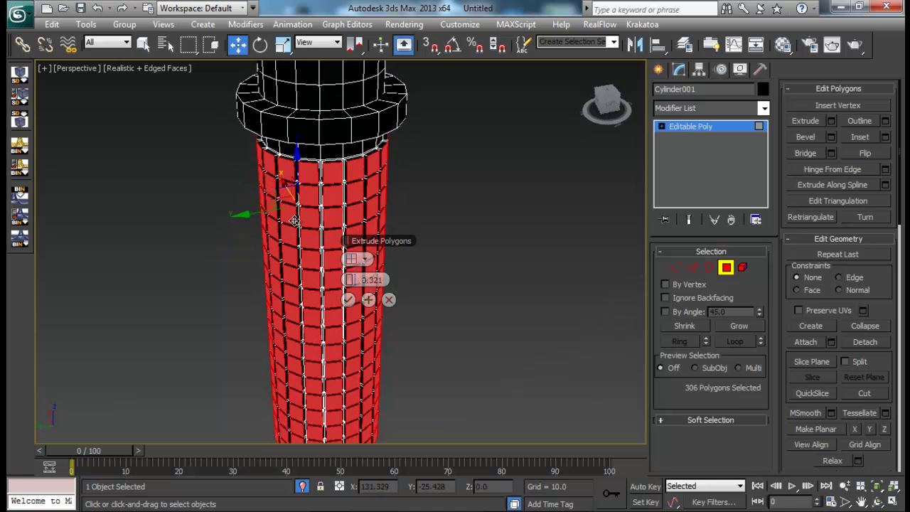
{"action": "left_click", "coordinate": [348, 299]}
- Convert the grip's polygon selection to edges and chamfer them by about 0.05 with 2 segments
{"action": "left_click", "coordinate": [694, 268]}
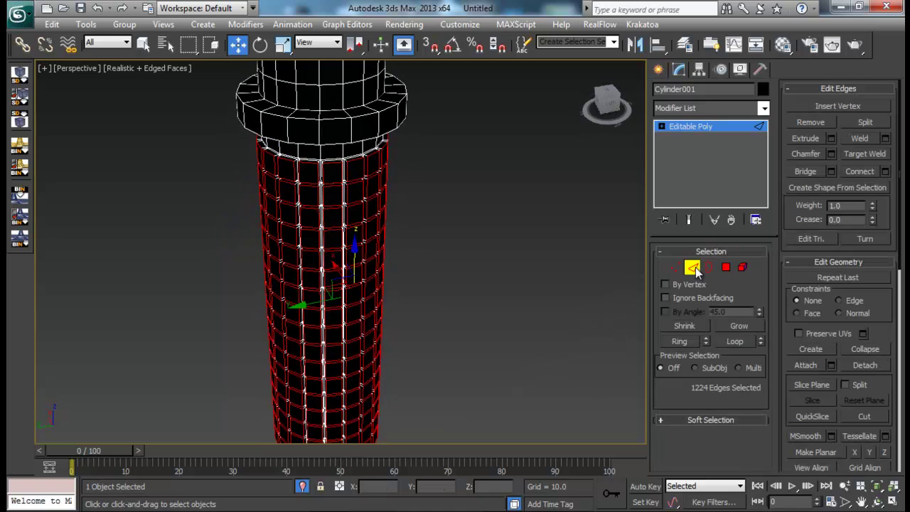
{"action": "left_click", "coordinate": [831, 154]}
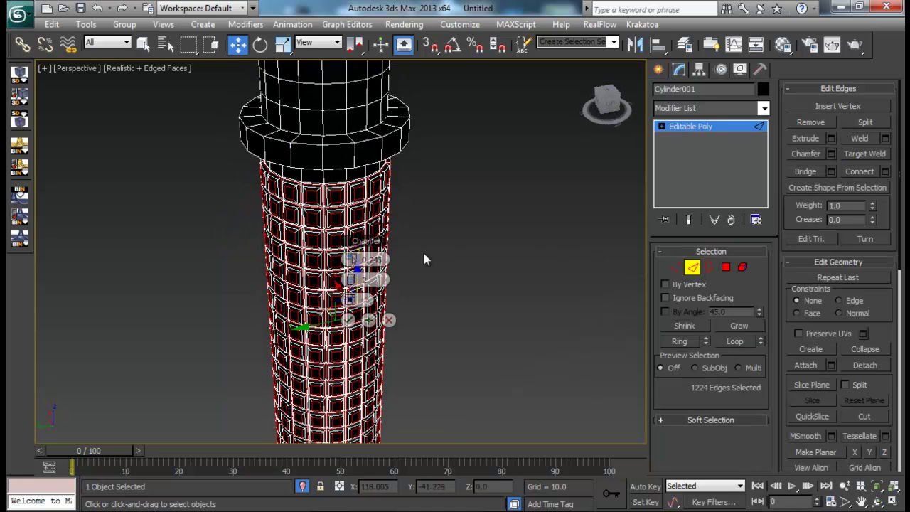
{"action": "scroll", "coordinate": [423, 249], "scroll_direction": "up", "scroll_amount": 5}
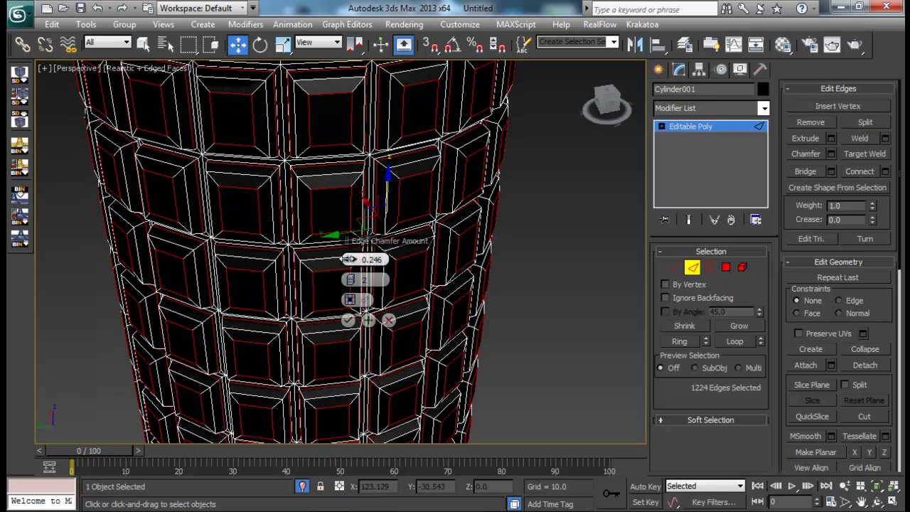
{"action": "left_click_drag", "start_coordinate": [348, 259], "coordinate": [349, 256]}
{"action": "left_click", "coordinate": [348, 320]}
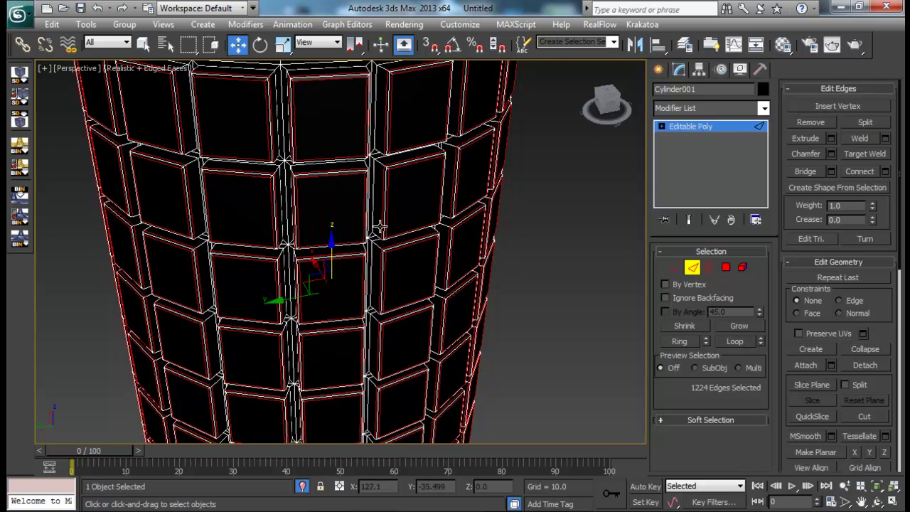
{"action": "scroll", "coordinate": [383, 266], "scroll_direction": "down", "scroll_amount": 10}
{"action": "middle_click_drag", "start_coordinate": [386, 275], "coordinate": [399, 257], "text": "alt"}
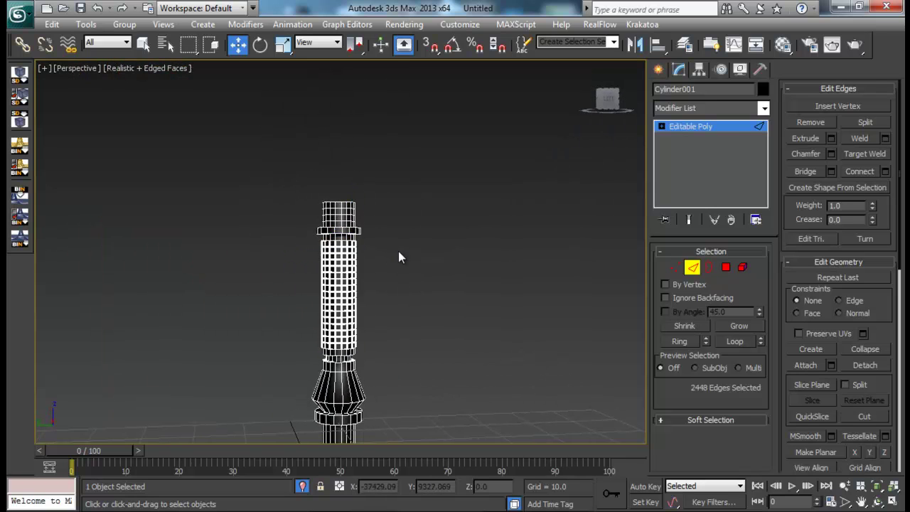
- Deselect the cylinder, compare its shape with the tubes in the Robot reference image in Windows Photo Viewer, and return to 3ds Max
{"action": "left_click", "coordinate": [691, 267]}
{"action": "left_click", "coordinate": [571, 314]}
{"action": "middle_click_drag", "start_coordinate": [408, 330], "coordinate": [475, 387]}
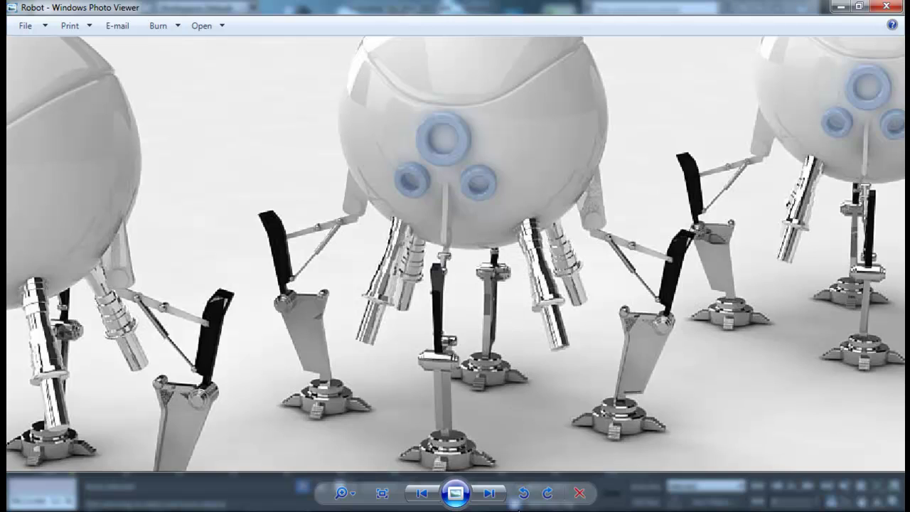
{"action": "left_click", "coordinate": [519, 510]}
{"action": "scroll", "coordinate": [335, 281], "scroll_direction": "down", "scroll_amount": 2}
{"action": "middle_click_drag", "start_coordinate": [335, 280], "coordinate": [362, 189], "text": "alt"}
{"action": "scroll", "coordinate": [364, 192], "scroll_direction": "up", "scroll_amount": 3}
{"action": "middle_click_drag", "start_coordinate": [366, 227], "coordinate": [369, 314]}
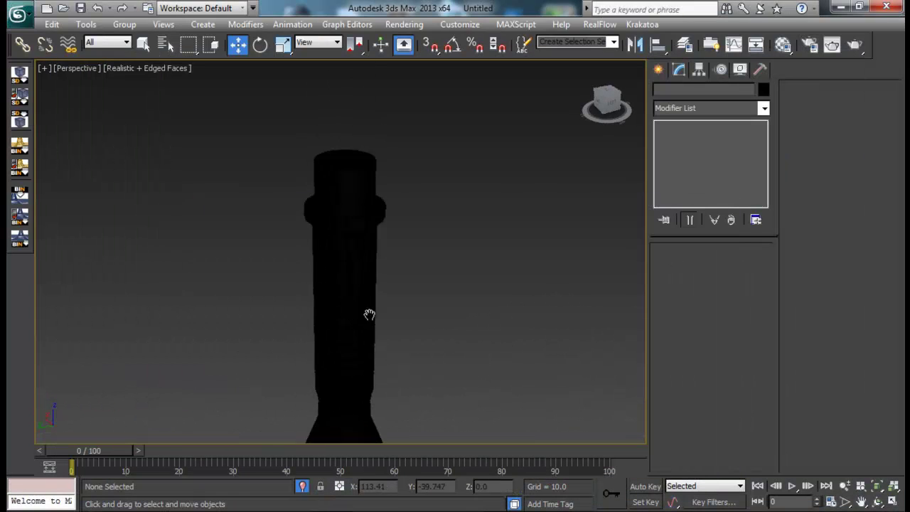
- Chamfer the upper and lower outer edge loops of the collar above the grip by 0.301 with 2 segments
{"action": "left_click", "coordinate": [367, 211]}
{"action": "left_click", "coordinate": [698, 267]}
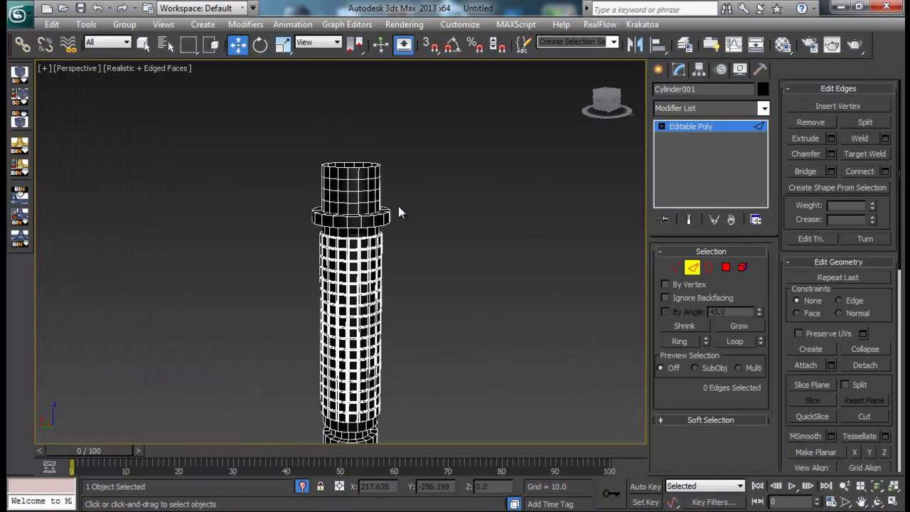
{"action": "left_click", "coordinate": [352, 219]}
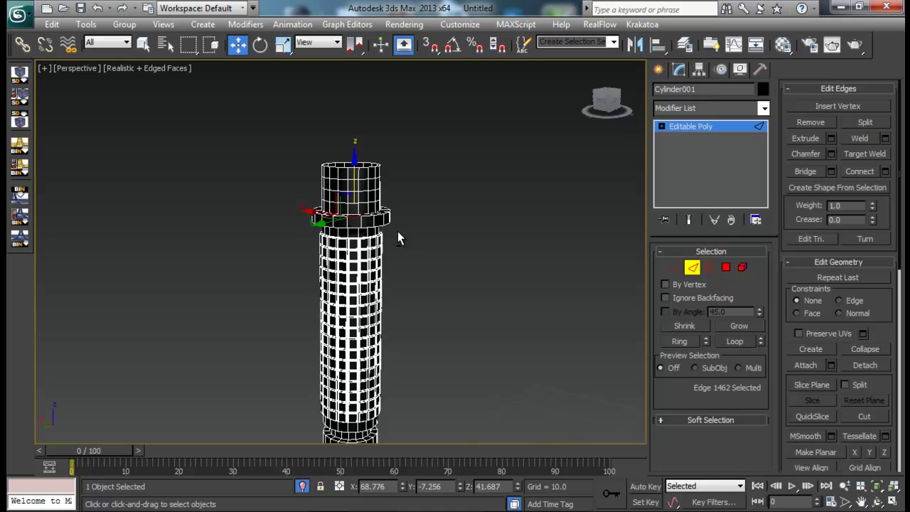
{"action": "left_click", "coordinate": [733, 344]}
{"action": "middle_click_drag", "start_coordinate": [331, 178], "coordinate": [356, 231], "text": "alt"}
{"action": "scroll", "coordinate": [366, 249], "scroll_direction": "up", "scroll_amount": 2}
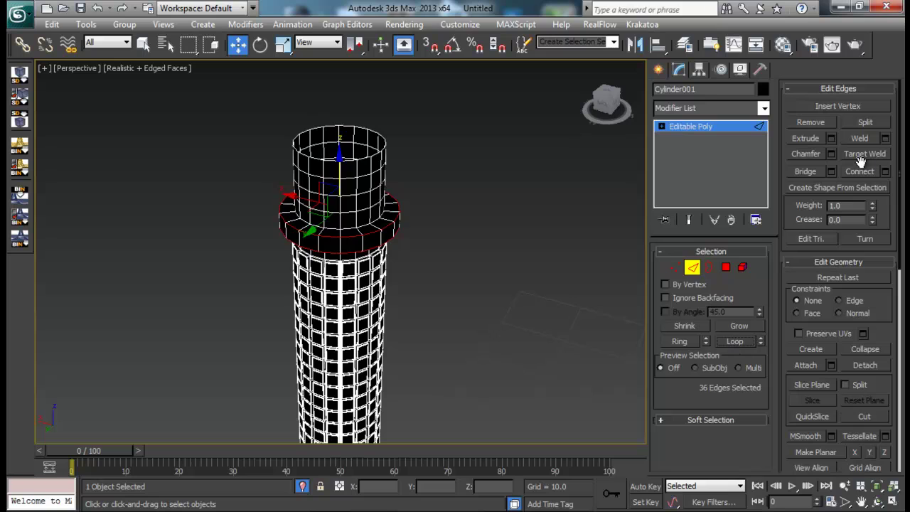
{"action": "left_click", "coordinate": [831, 153]}
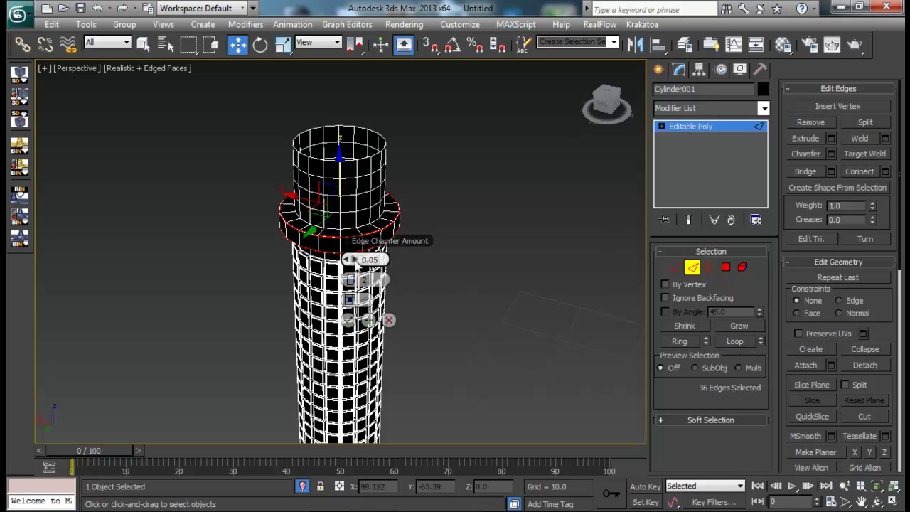
{"action": "left_click", "coordinate": [349, 320]}
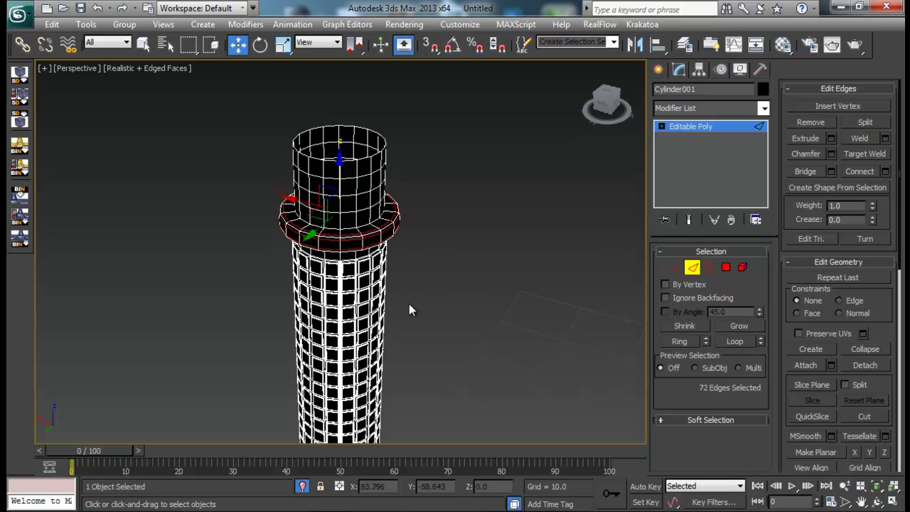
{"action": "left_click", "coordinate": [688, 272]}
{"action": "middle_click_drag", "start_coordinate": [424, 267], "coordinate": [378, 199], "text": "alt"}
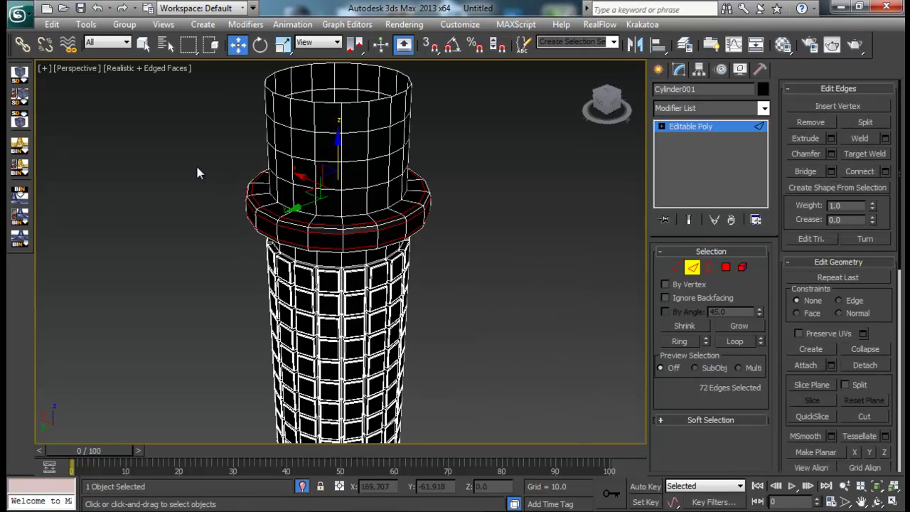
- Select the two edge loops where the collar meets the tube, above and below it
{"action": "left_click", "coordinate": [351, 217]}
{"action": "middle_click_drag", "start_coordinate": [351, 216], "coordinate": [353, 240], "text": "alt"}
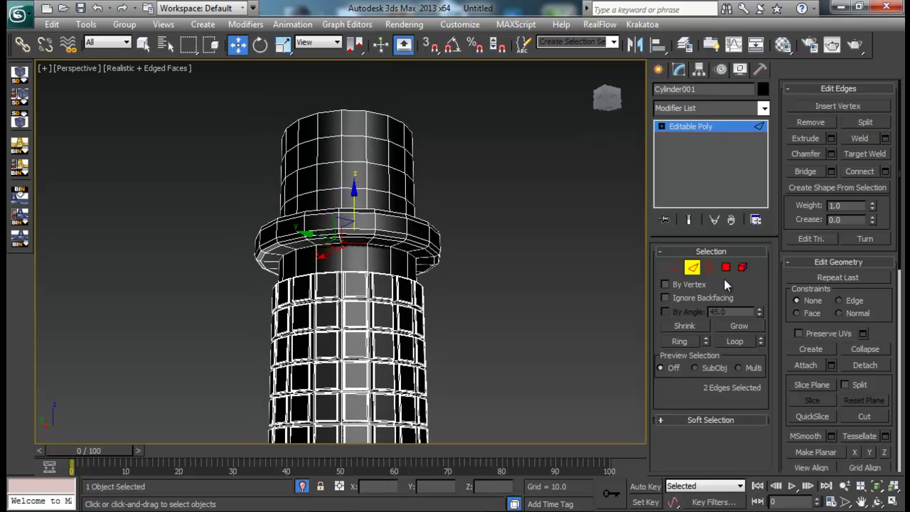
{"action": "left_click", "coordinate": [738, 340]}
- Try chamfering the collar's inner edge loops by 0.301 with 2 segments, and undo it
{"action": "left_click", "coordinate": [831, 154]}
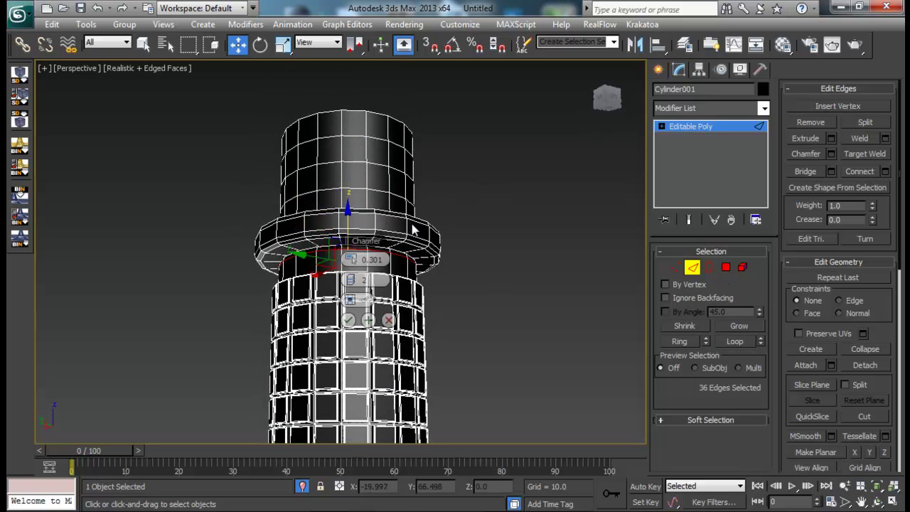
{"action": "left_click", "coordinate": [348, 320]}
{"action": "middle_click_drag", "start_coordinate": [350, 313], "coordinate": [428, 280], "text": "alt"}
{"action": "scroll", "coordinate": [364, 288], "scroll_direction": "up", "scroll_amount": 5}
{"action": "key", "text": "ctrl+z"}
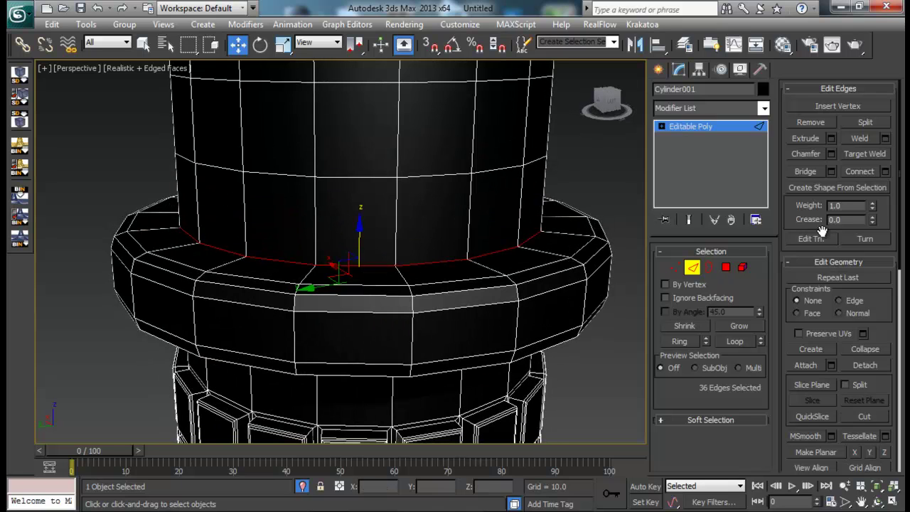
- Chamfer the collar's inner edge loops by 0.12 with 2 segments and leave edge editing
{"action": "left_click", "coordinate": [832, 155]}
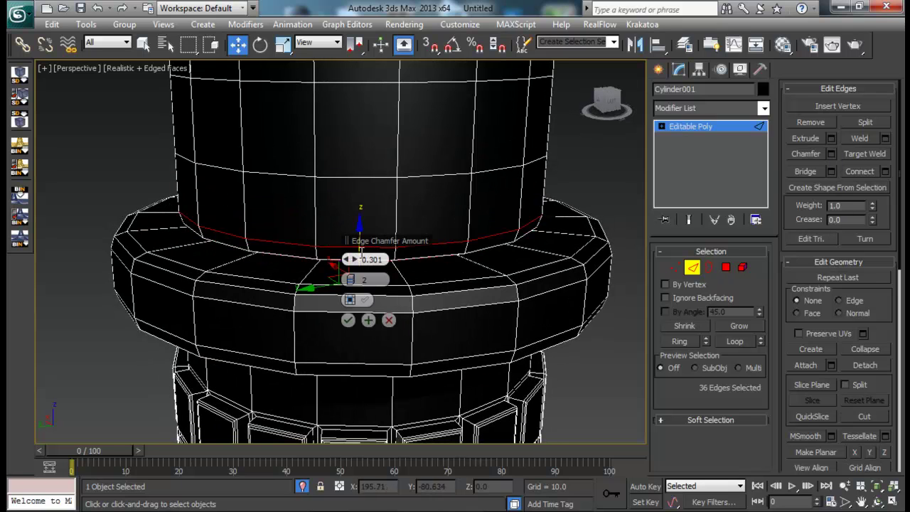
{"action": "mouse_move", "coordinate": [356, 259]}
{"action": "left_mouse_down"}
{"action": "mouse_move", "coordinate": [369, 259]}
{"action": "mouse_move", "coordinate": [354, 264]}
{"action": "left_mouse_up"}
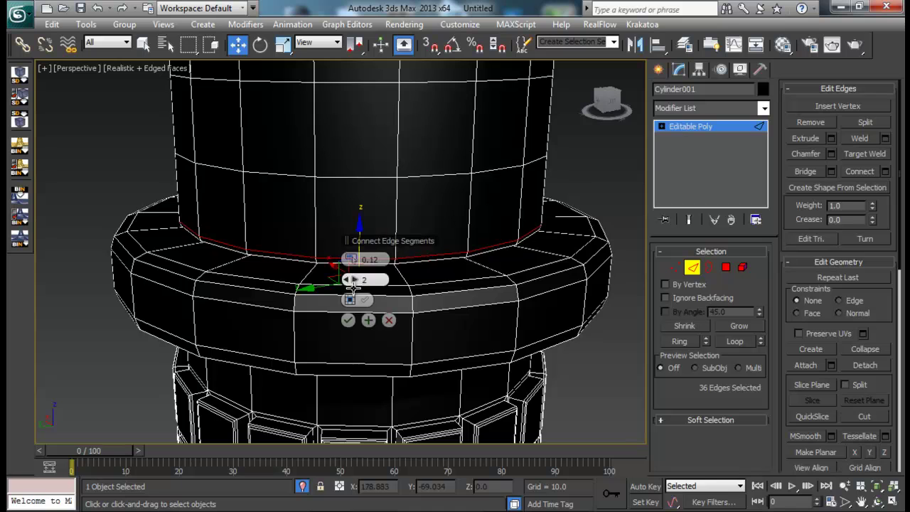
{"action": "left_click", "coordinate": [348, 320]}
{"action": "left_click", "coordinate": [696, 273]}
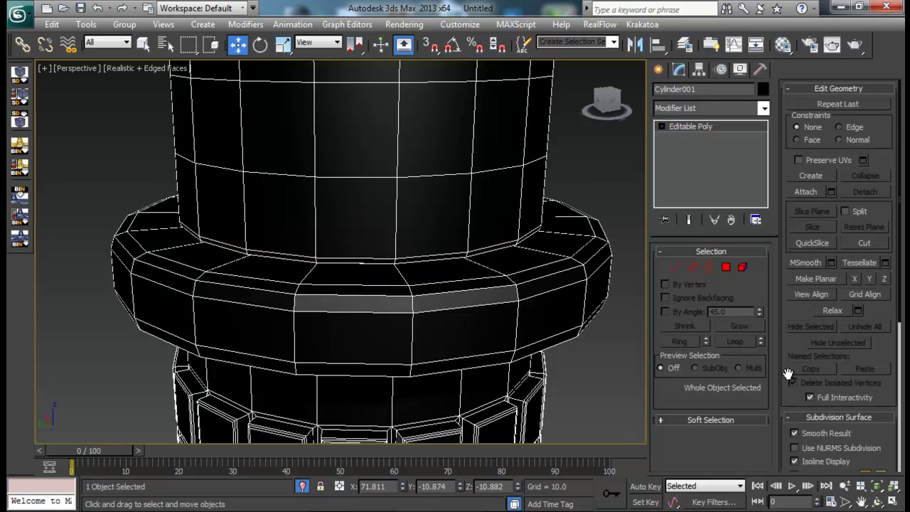
- Preview the cylinder with NURMS subdivision and switch the subdivision back off
{"action": "left_click", "coordinate": [796, 448]}
{"action": "middle_click_drag", "start_coordinate": [403, 292], "coordinate": [418, 238], "text": "alt"}
{"action": "scroll", "coordinate": [418, 238], "scroll_direction": "down", "scroll_amount": 3}
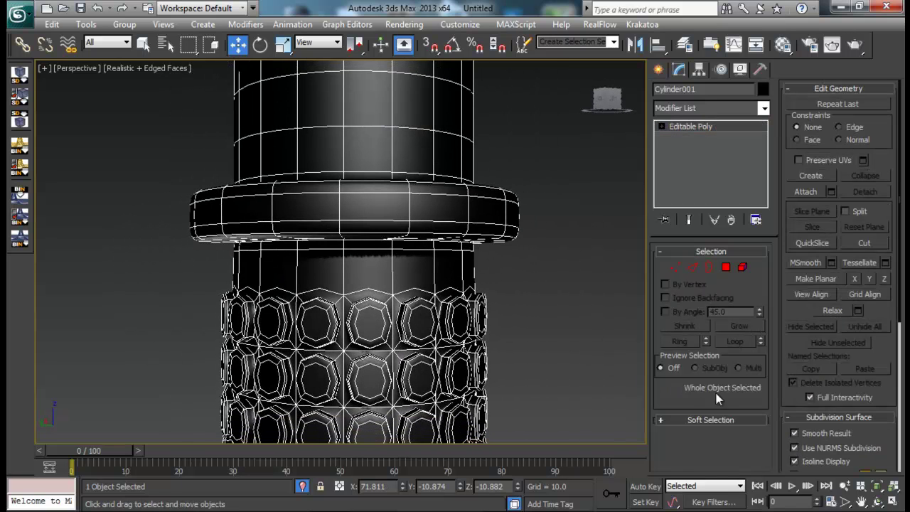
{"action": "left_click", "coordinate": [794, 448]}
{"action": "scroll", "coordinate": [398, 245], "scroll_direction": "down", "scroll_amount": 8}
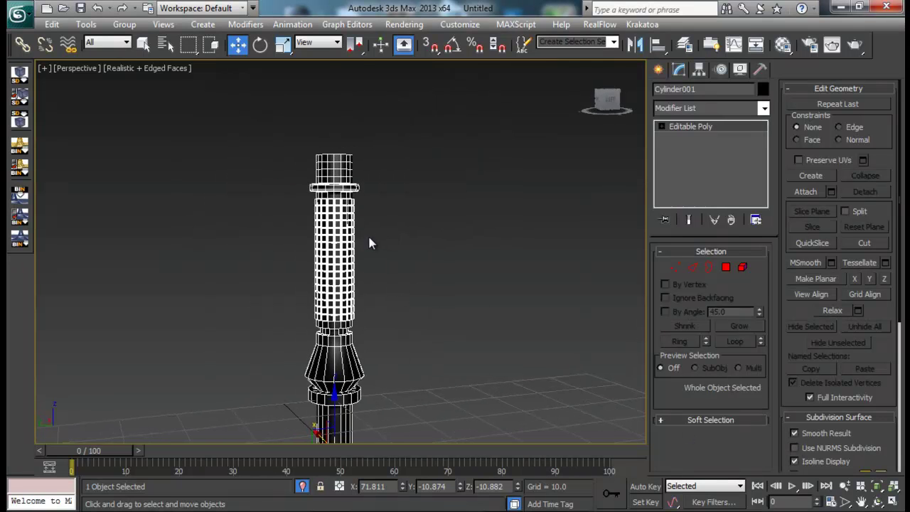
- Select all polygons of the tiled grip in the Front view and detach them from the cylinder
{"action": "scroll", "coordinate": [370, 240], "scroll_direction": "up", "scroll_amount": 6}
{"action": "left_click", "coordinate": [727, 269]}
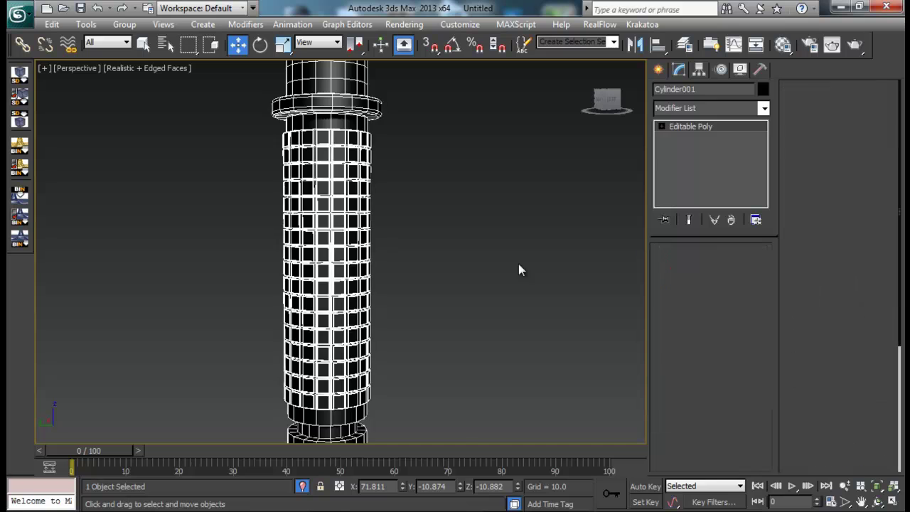
{"action": "key", "text": "alt+w"}
{"action": "middle_click", "coordinate": [481, 179]}
{"action": "key", "text": "alt+w"}
{"action": "middle_click_drag", "start_coordinate": [326, 168], "coordinate": [345, 174]}
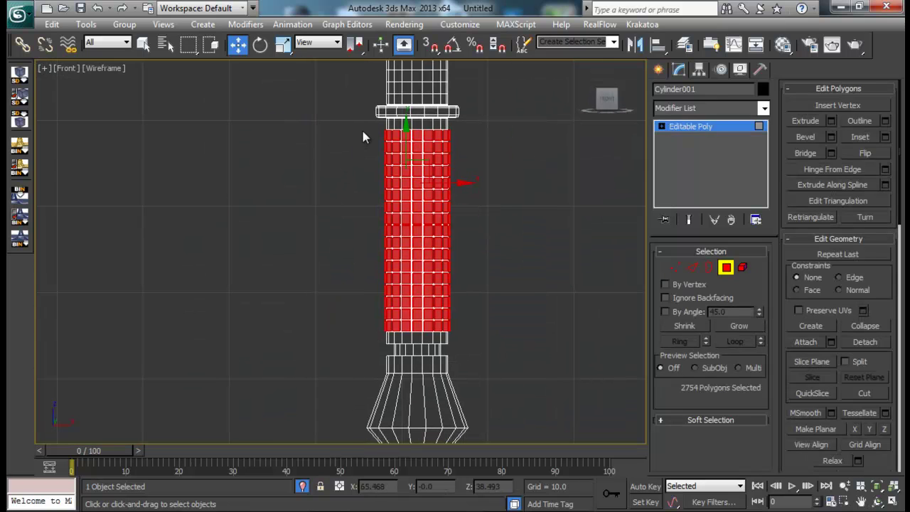
{"action": "left_click_drag", "start_coordinate": [481, 344], "coordinate": [481, 340]}
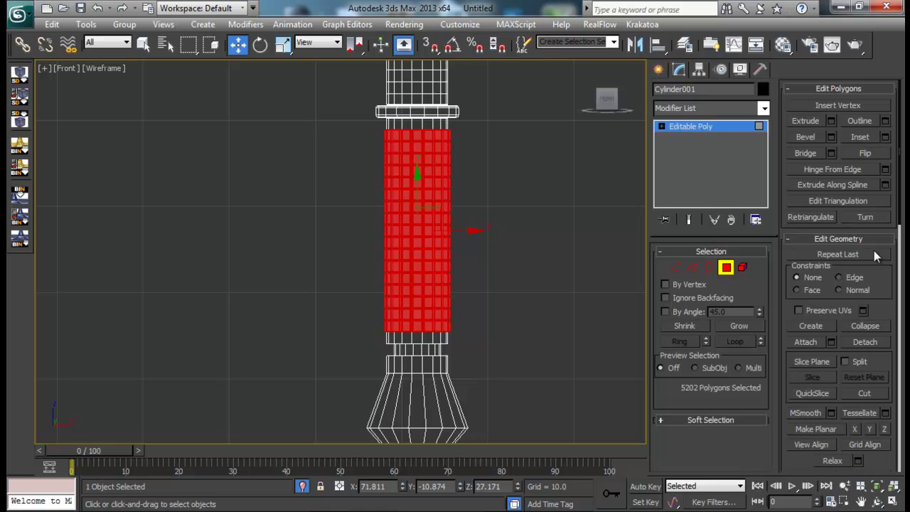
{"action": "left_click", "coordinate": [865, 342]}
{"action": "left_click", "coordinate": [499, 266]}
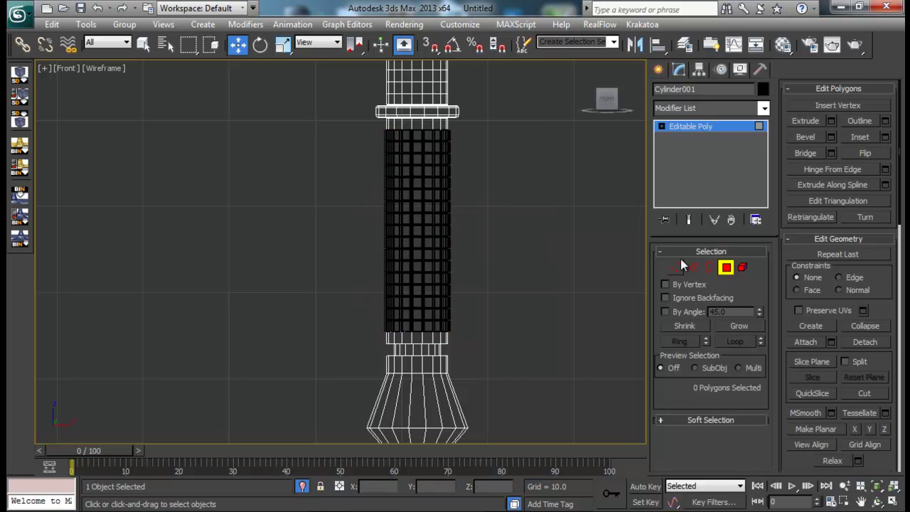
{"action": "left_click", "coordinate": [726, 268]}
- Chamfer the four edge loops bordering the narrow groove below the grip by 0.12 with 2 segments
{"action": "key", "text": "alt+w"}
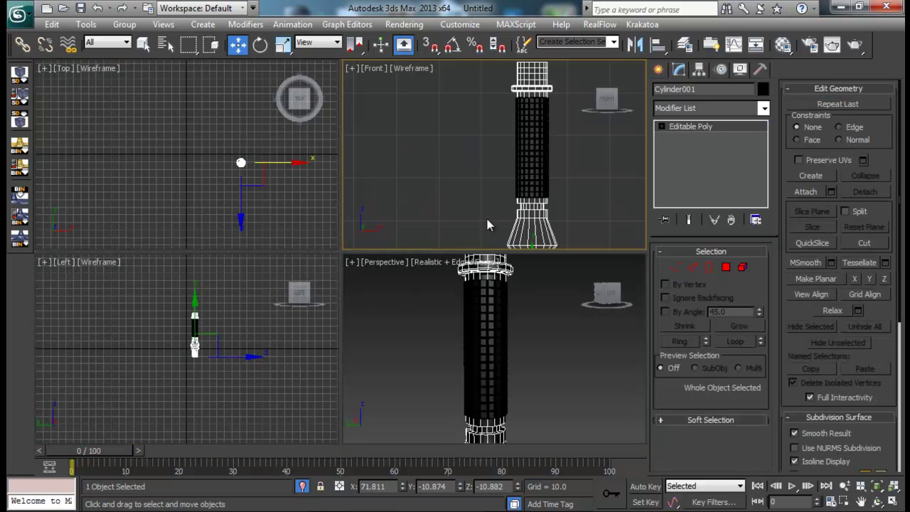
{"action": "key", "text": "alt+w"}
{"action": "middle_click_drag", "start_coordinate": [535, 309], "coordinate": [492, 325], "text": "alt"}
{"action": "middle_click_drag", "start_coordinate": [455, 177], "coordinate": [434, 263]}
{"action": "middle_click_drag", "start_coordinate": [434, 263], "coordinate": [410, 158], "text": "alt"}
{"action": "scroll", "coordinate": [409, 146], "scroll_direction": "up", "scroll_amount": 6}
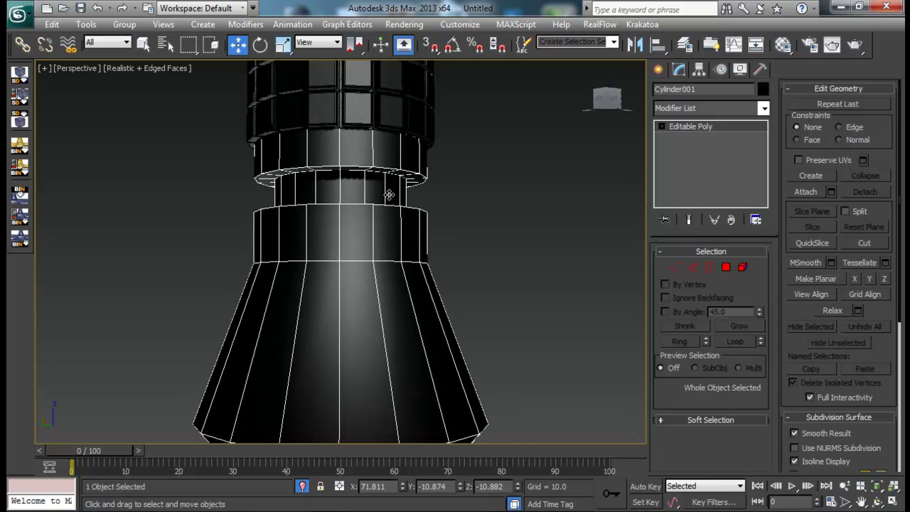
{"action": "key", "text": "2"}
{"action": "left_click", "coordinate": [361, 167]}
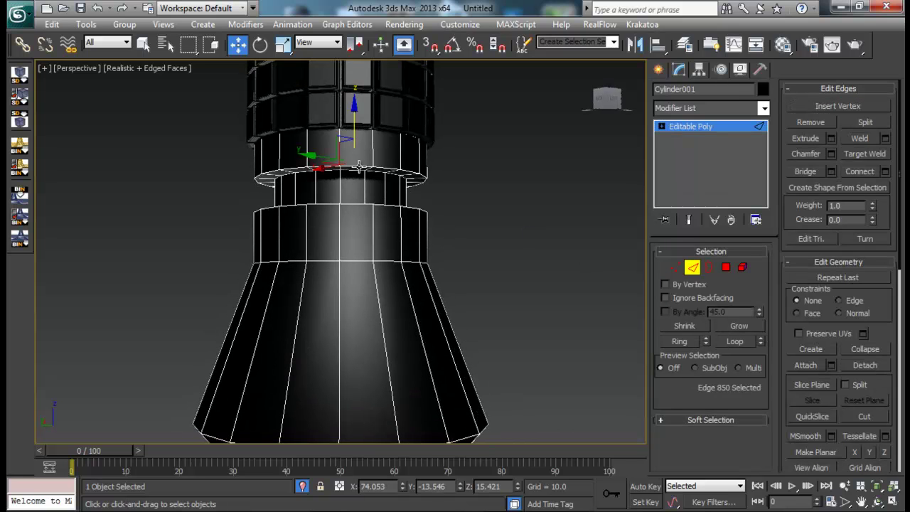
{"action": "left_click", "coordinate": [361, 174]}
{"action": "scroll", "coordinate": [362, 179], "scroll_direction": "up", "scroll_amount": 4}
{"action": "middle_click_drag", "start_coordinate": [354, 197], "coordinate": [358, 175], "text": "alt"}
{"action": "left_click", "coordinate": [348, 95], "text": "ctrl"}
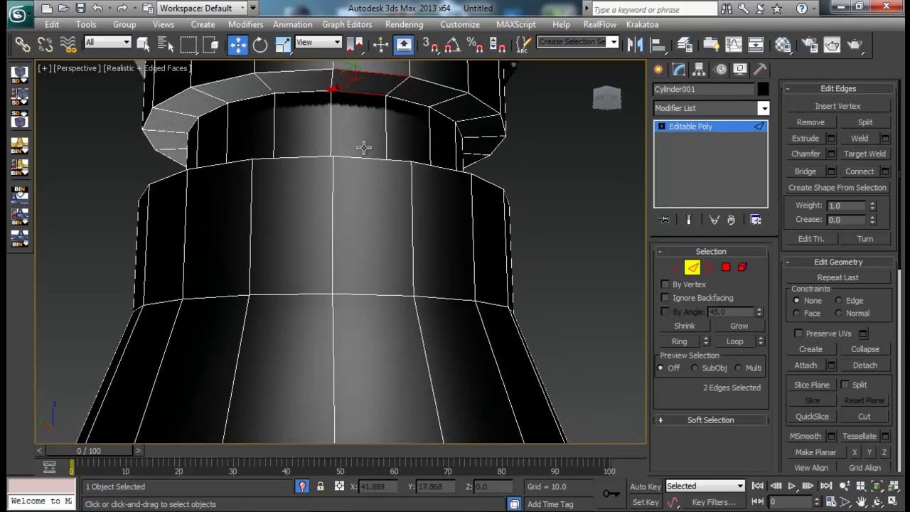
{"action": "middle_click_drag", "start_coordinate": [307, 148], "coordinate": [357, 182], "text": "alt"}
{"action": "left_click", "coordinate": [367, 173], "text": "ctrl"}
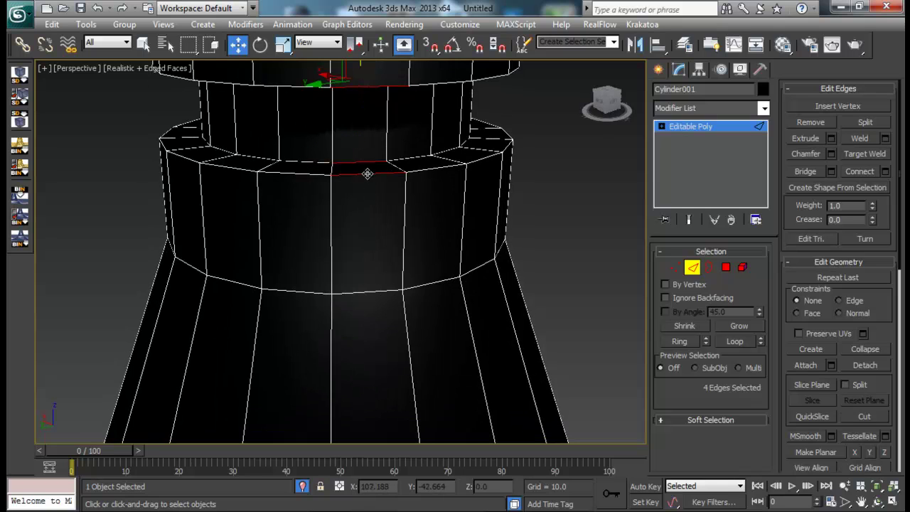
{"action": "left_click", "coordinate": [723, 343]}
{"action": "left_click", "coordinate": [831, 154]}
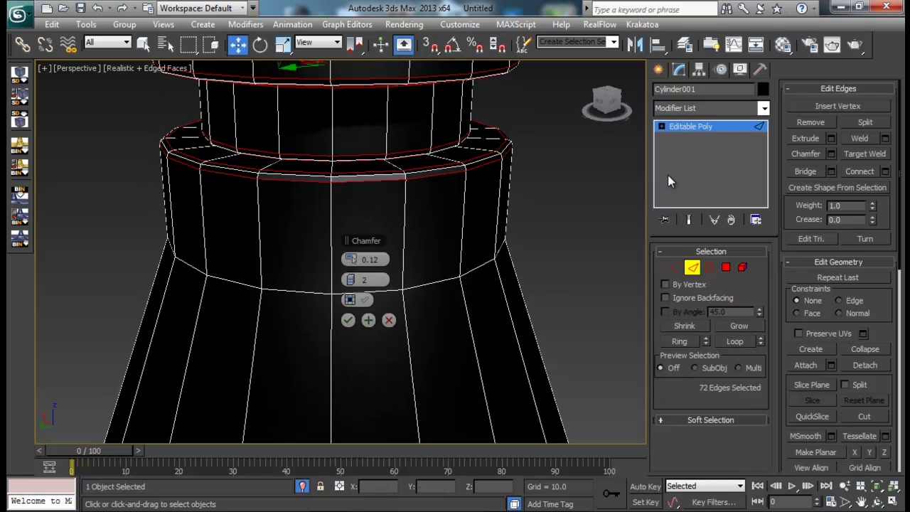
{"action": "left_click", "coordinate": [348, 319]}
- Chamfer the edge loop at the top of the flared section by about 1.484 with 2 segments
{"action": "scroll", "coordinate": [384, 277], "scroll_direction": "down", "scroll_amount": 8}
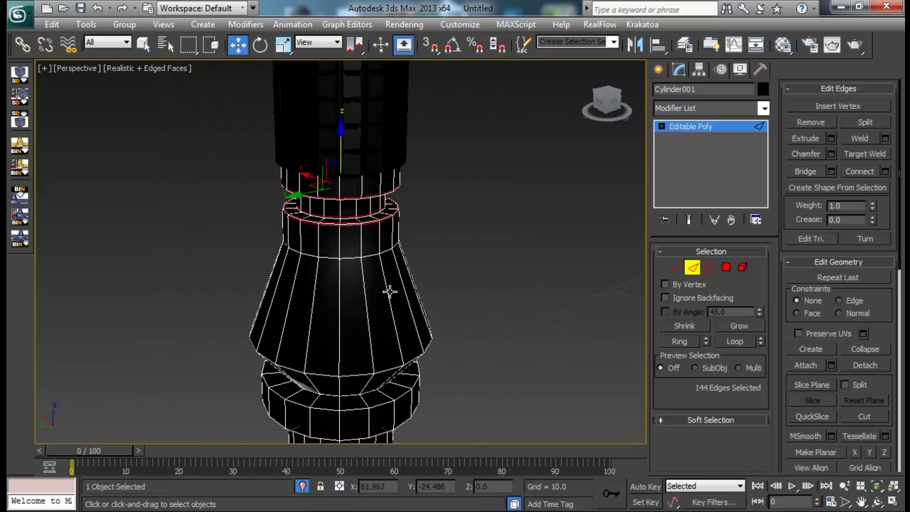
{"action": "left_click", "coordinate": [354, 246]}
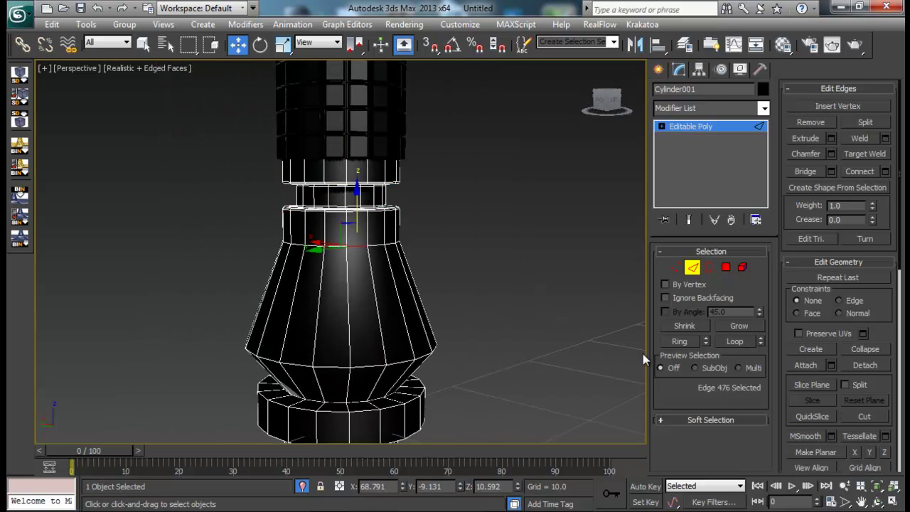
{"action": "left_click", "coordinate": [732, 340]}
{"action": "left_click", "coordinate": [831, 153]}
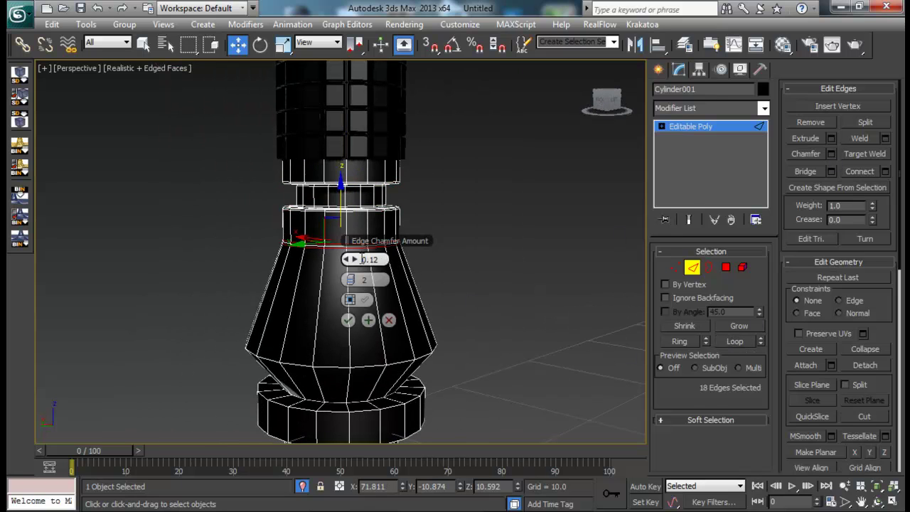
{"action": "mouse_move", "coordinate": [364, 260]}
{"action": "left_mouse_down"}
{"action": "mouse_move", "coordinate": [364, 285]}
{"action": "mouse_move", "coordinate": [353, 260]}
{"action": "left_mouse_up"}
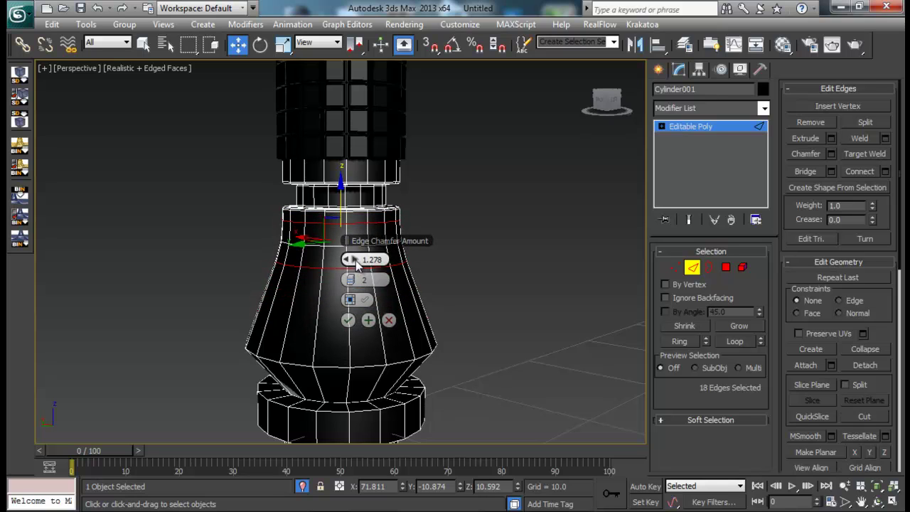
{"action": "left_click", "coordinate": [347, 319]}
- Chamfer the flared section's widest edge loop by about 0.138 with 2 segments
{"action": "left_click", "coordinate": [340, 369]}
{"action": "left_click", "coordinate": [748, 342]}
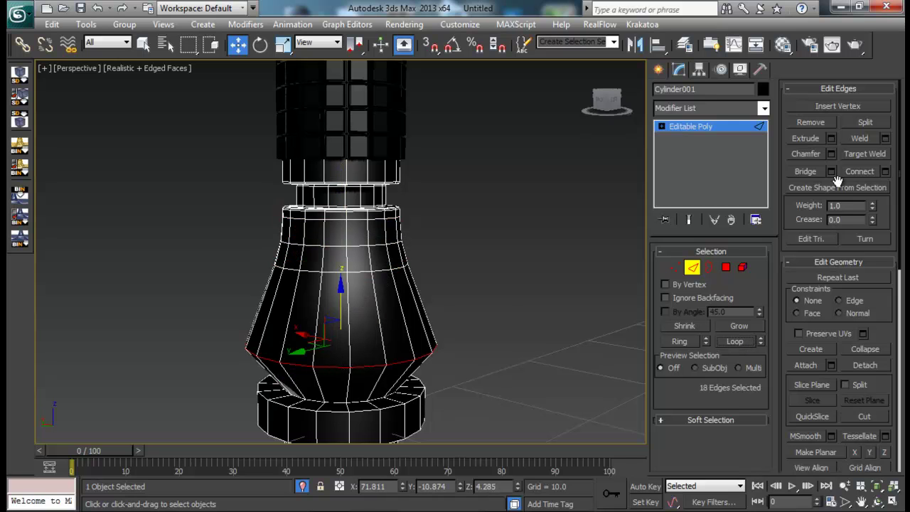
{"action": "left_click", "coordinate": [832, 154]}
{"action": "middle_click_drag", "start_coordinate": [415, 302], "coordinate": [410, 284], "text": "alt"}
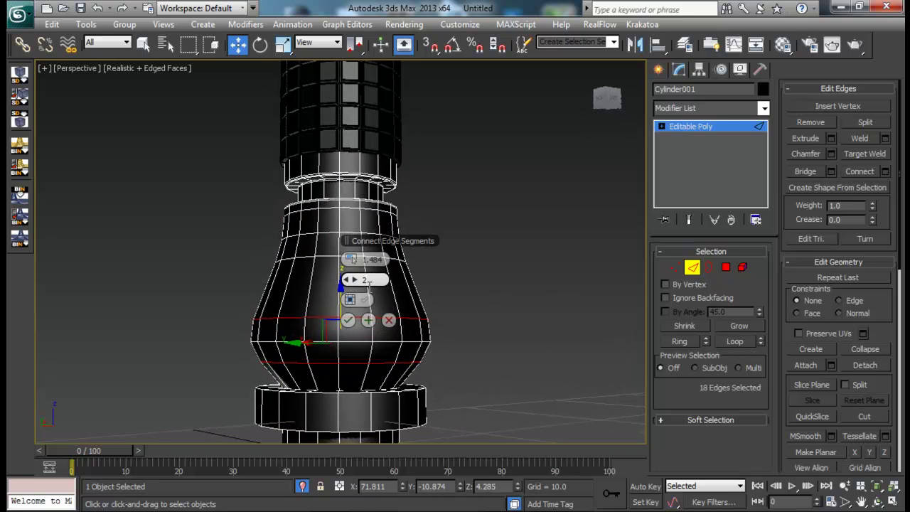
{"action": "left_click_drag", "start_coordinate": [357, 282], "coordinate": [344, 260]}
{"action": "left_click", "coordinate": [347, 282]}
{"action": "left_click", "coordinate": [347, 282]}
{"action": "left_click", "coordinate": [347, 282]}
{"action": "left_click", "coordinate": [347, 281]}
{"action": "left_click", "coordinate": [354, 279]}
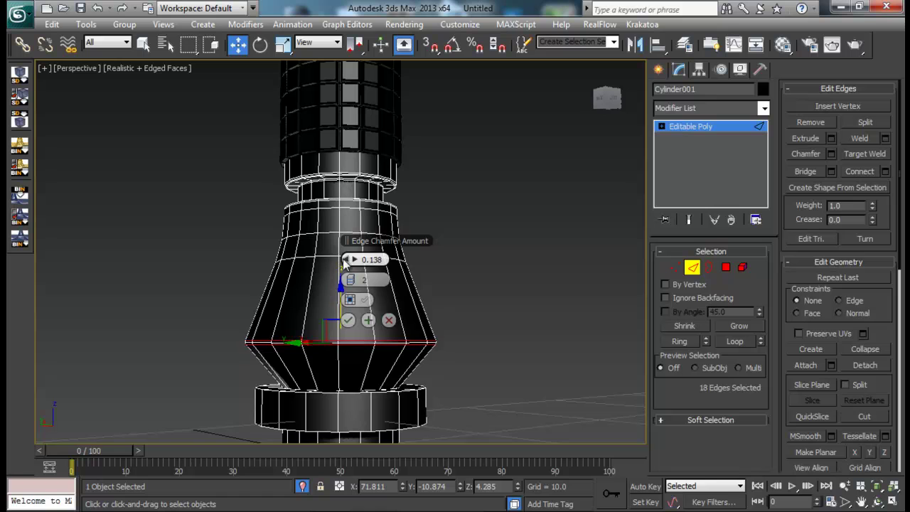
{"action": "left_click", "coordinate": [348, 320]}
- Chamfer the edge loop where the flared section meets the lower ring by about 0.248 with 2 segments
{"action": "middle_click_drag", "start_coordinate": [348, 320], "coordinate": [403, 279], "text": "alt"}
{"action": "left_click", "coordinate": [372, 329]}
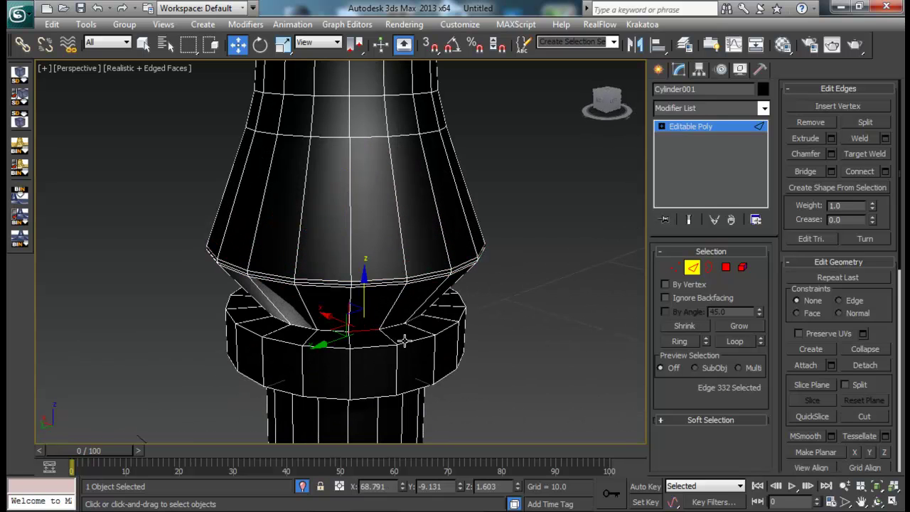
{"action": "left_click", "coordinate": [715, 342]}
{"action": "left_click", "coordinate": [831, 155]}
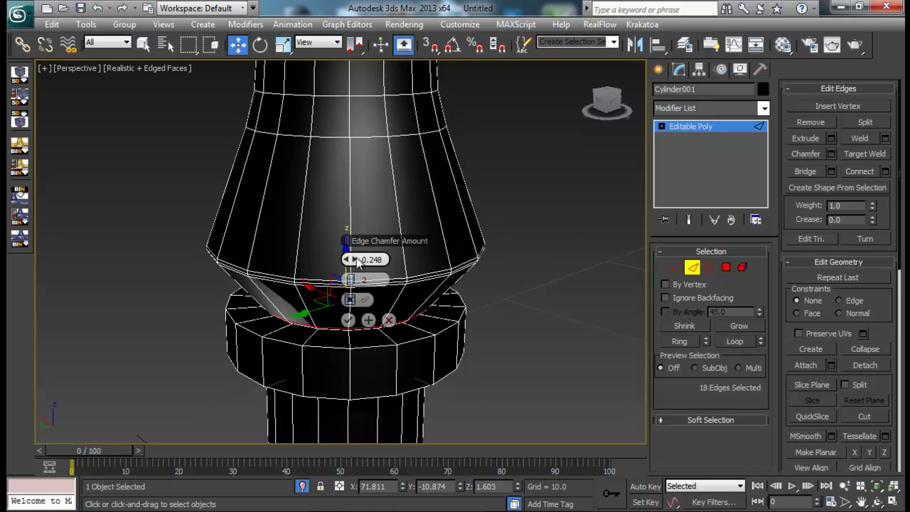
{"action": "left_click", "coordinate": [350, 321]}
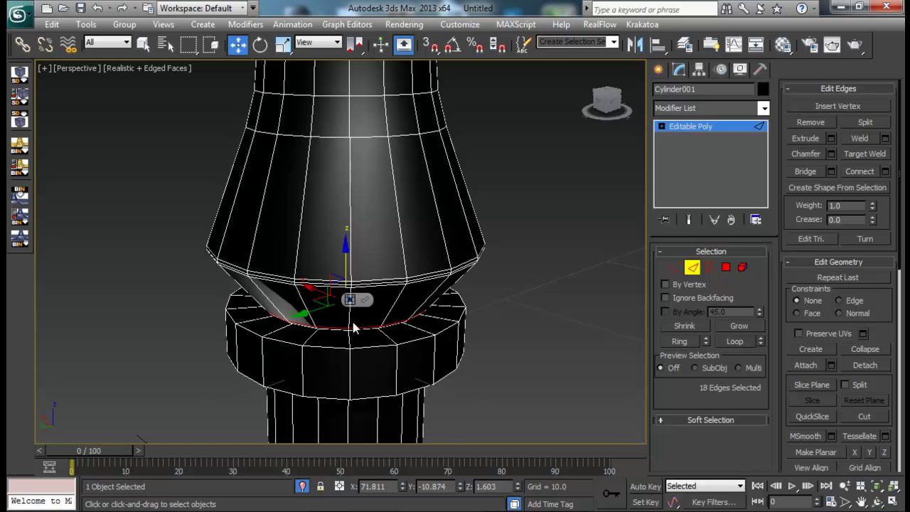
- Chamfer the lower ring's upper outer, lower outer and lower inner edge loops, leave edge editing and deselect the cylinder
{"action": "middle_click_drag", "start_coordinate": [354, 327], "coordinate": [377, 283], "text": "alt"}
{"action": "left_click", "coordinate": [381, 307]}
{"action": "left_click", "coordinate": [373, 300], "text": "ctrl"}
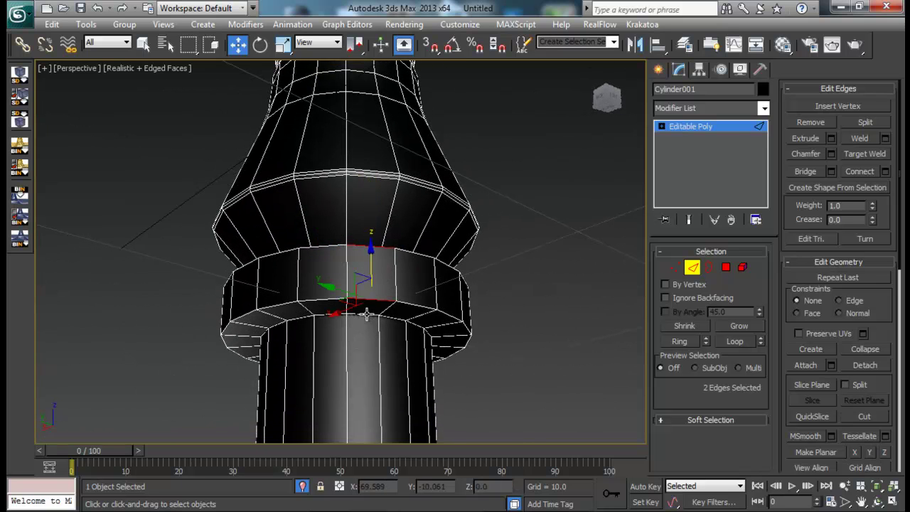
{"action": "left_click", "coordinate": [367, 315], "text": "ctrl"}
{"action": "left_click", "coordinate": [736, 342]}
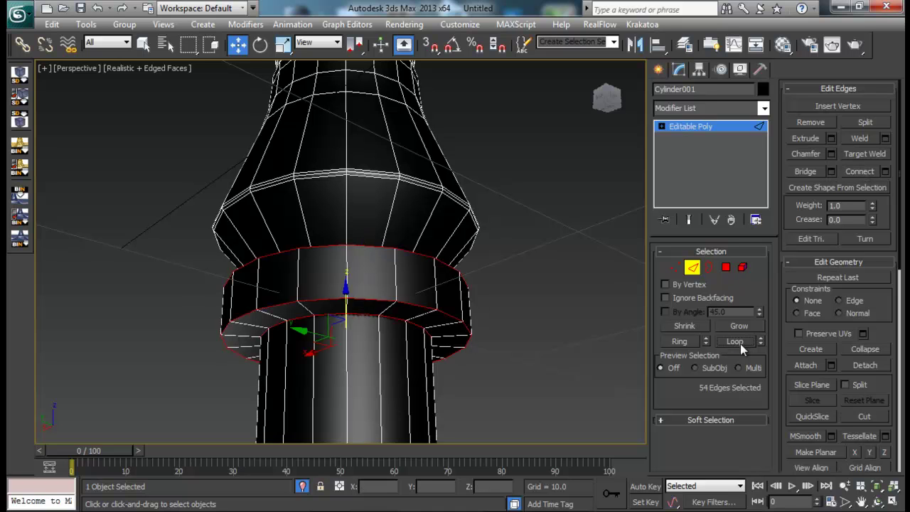
{"action": "left_click", "coordinate": [831, 154]}
{"action": "middle_click_drag", "start_coordinate": [412, 276], "coordinate": [471, 313], "text": "alt"}
{"action": "left_click", "coordinate": [348, 320]}
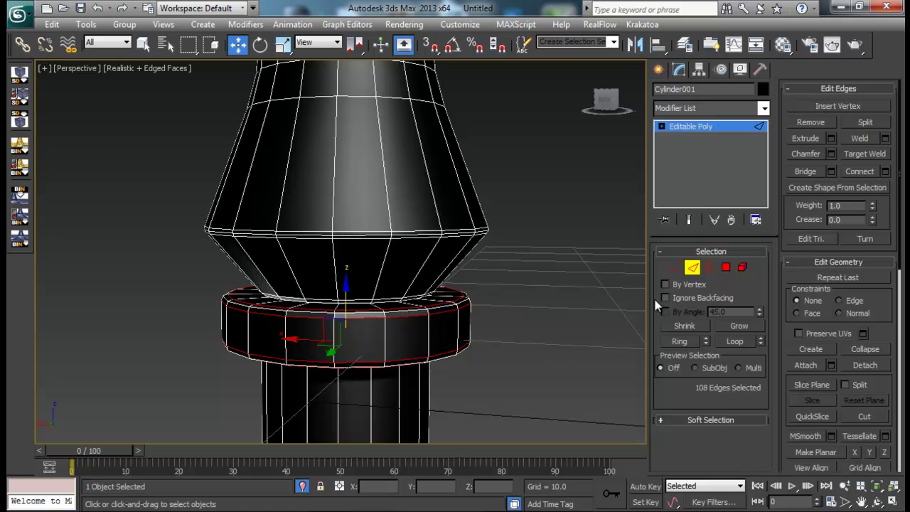
{"action": "left_click", "coordinate": [694, 274]}
{"action": "left_click", "coordinate": [517, 254]}
- Apply a TurboSmooth modifier with 1 iteration to the cylinder and deselect it
{"action": "scroll", "coordinate": [517, 255], "scroll_direction": "down", "scroll_amount": 6}
{"action": "middle_click_drag", "start_coordinate": [421, 265], "coordinate": [374, 328]}
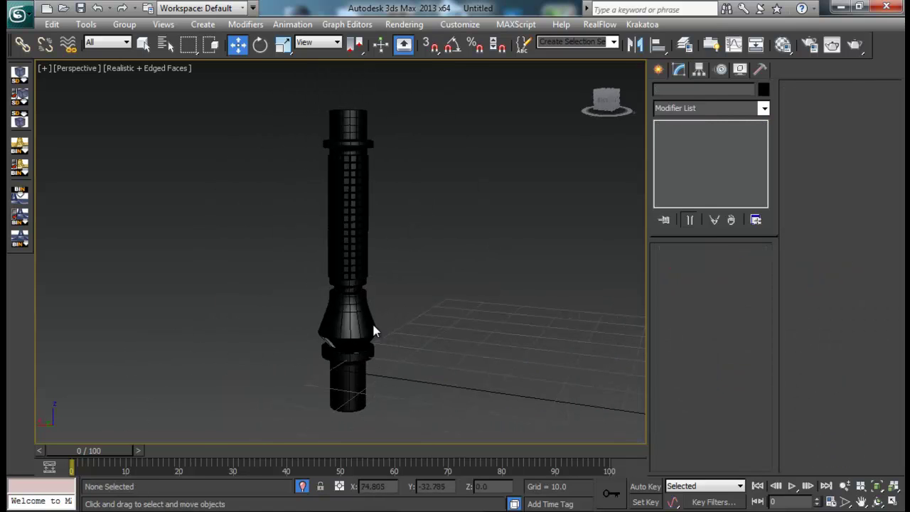
{"action": "left_click", "coordinate": [374, 329]}
{"action": "left_click", "coordinate": [707, 111]}
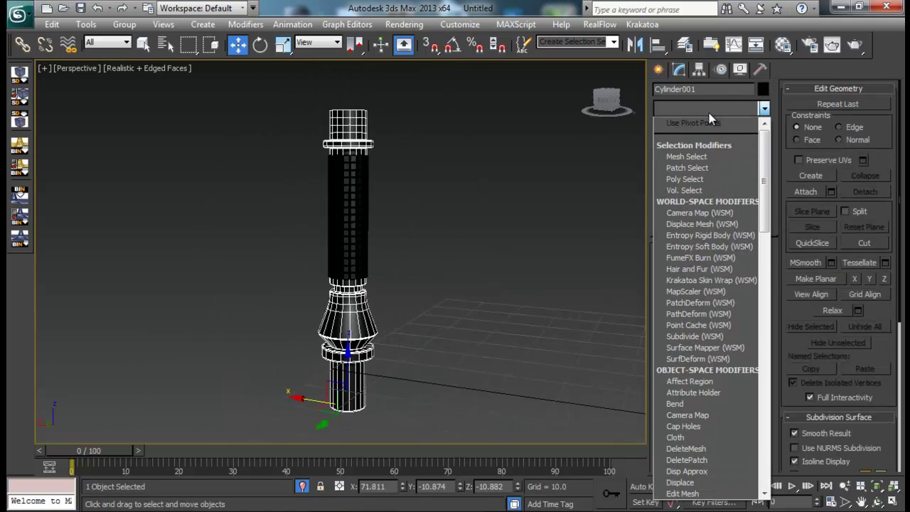
{"action": "type", "text": "tu"}
{"action": "key", "text": "Return"}
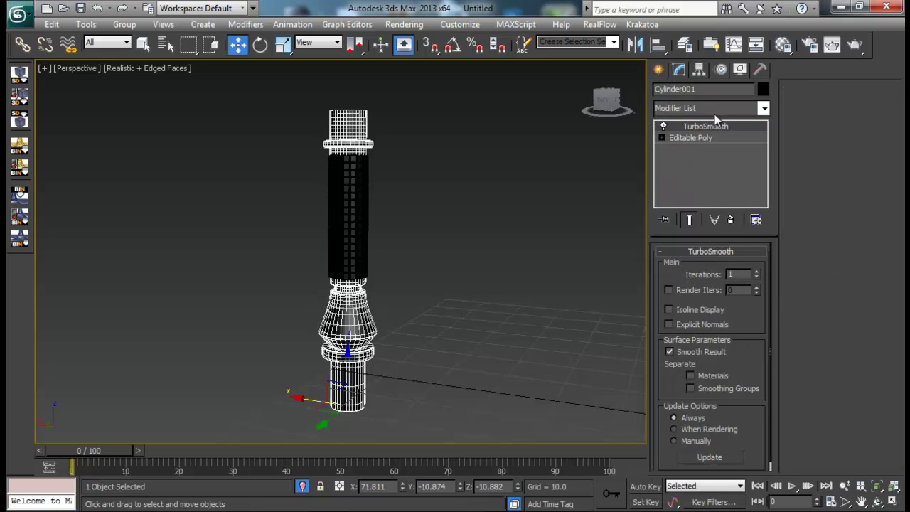
{"action": "left_click", "coordinate": [462, 301]}
- Examine the smoothed tube and its detached grip from several angles with the edged-faces display off, and restore that display
{"action": "middle_click_drag", "start_coordinate": [446, 303], "coordinate": [504, 274], "text": "alt"}
{"action": "key", "text": "F4"}
{"action": "middle_click_drag", "start_coordinate": [438, 293], "coordinate": [466, 260], "text": "alt"}
{"action": "left_click", "coordinate": [358, 255]}
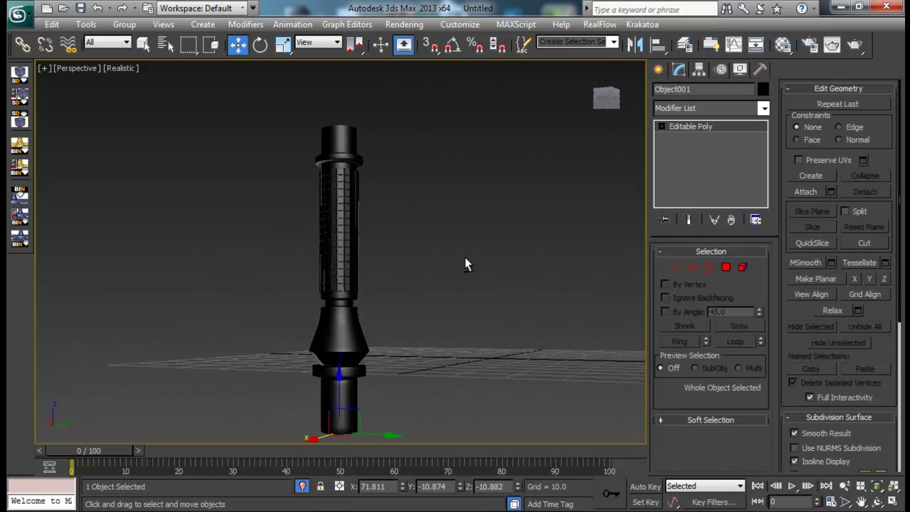
{"action": "left_click", "coordinate": [466, 260]}
{"action": "middle_click_drag", "start_coordinate": [386, 268], "coordinate": [363, 270], "text": "alt"}
{"action": "left_click", "coordinate": [352, 250]}
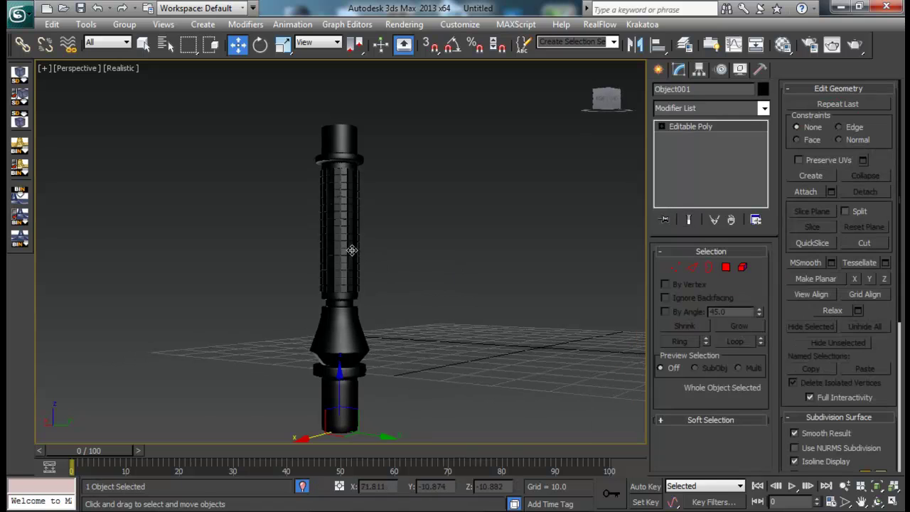
{"action": "left_click", "coordinate": [353, 319]}
{"action": "mouse_move", "coordinate": [369, 327]}
{"action": "middle_mouse_down", "text": "alt"}
{"action": "mouse_move", "coordinate": [361, 335]}
{"action": "mouse_move", "coordinate": [382, 332]}
{"action": "middle_mouse_up", "text": "alt"}
{"action": "left_click", "coordinate": [423, 326]}
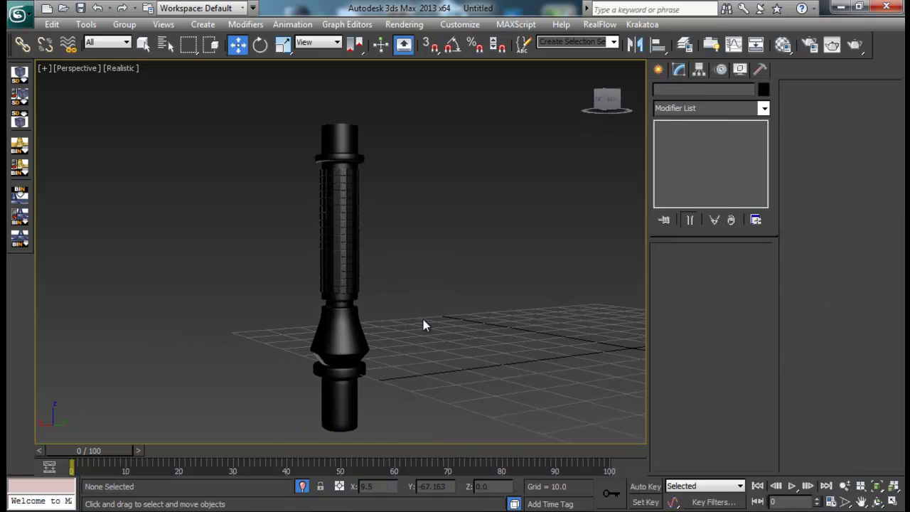
{"action": "key", "text": "F4"}
- Assign the 01 - Default material to both the cylinder and the detached grip, and close the Material Editor
{"action": "left_click_drag", "start_coordinate": [382, 82], "coordinate": [304, 382]}
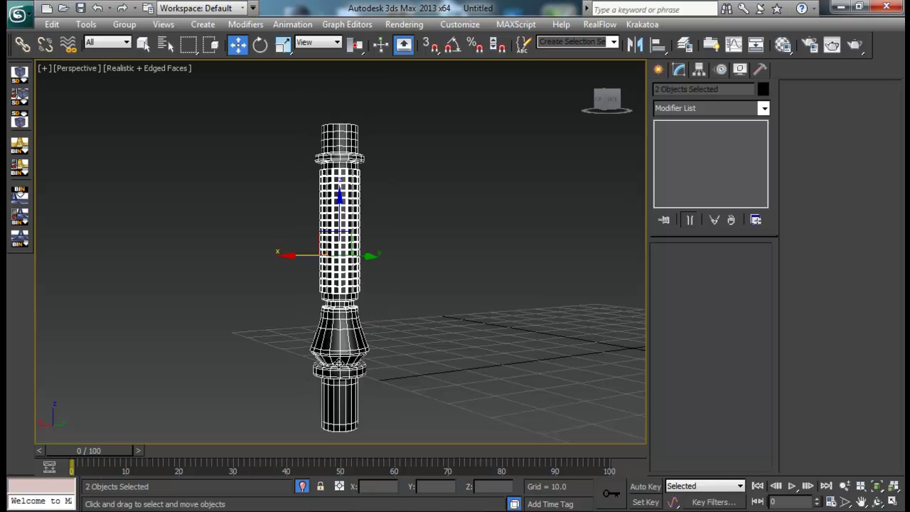
{"action": "key", "text": "m"}
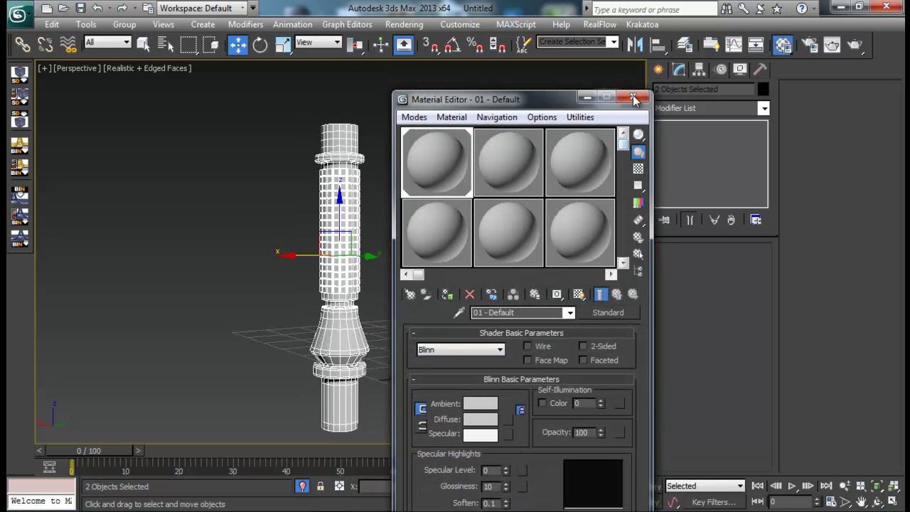
{"action": "left_click", "coordinate": [610, 79]}
{"action": "left_click", "coordinate": [633, 97]}
- Bring the rest of the robot back into view and group the two tube objects as Weapon_01
{"action": "middle_click_drag", "start_coordinate": [376, 269], "coordinate": [414, 239], "text": "alt"}
{"action": "scroll", "coordinate": [402, 249], "scroll_direction": "down", "scroll_amount": 5}
{"action": "left_click_drag", "start_coordinate": [391, 273], "coordinate": [392, 270]}
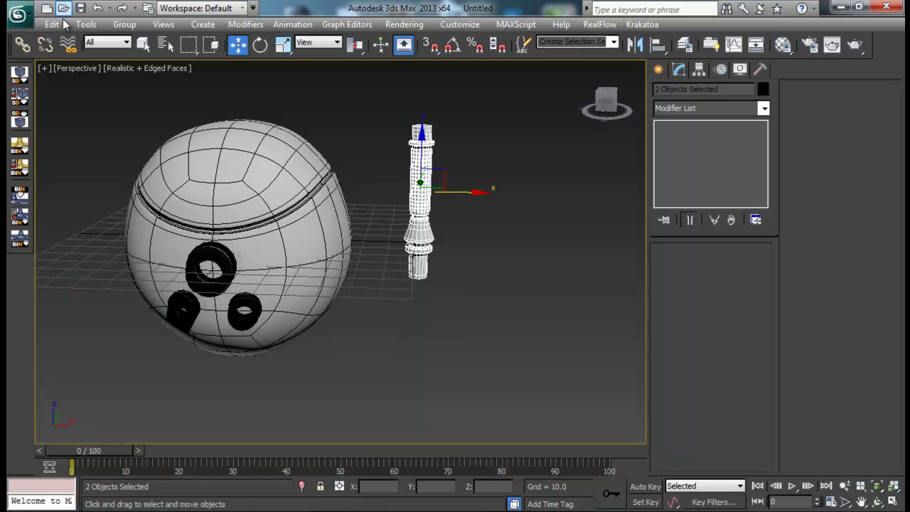
{"action": "left_click", "coordinate": [124, 24]}
{"action": "left_click", "coordinate": [142, 39]}
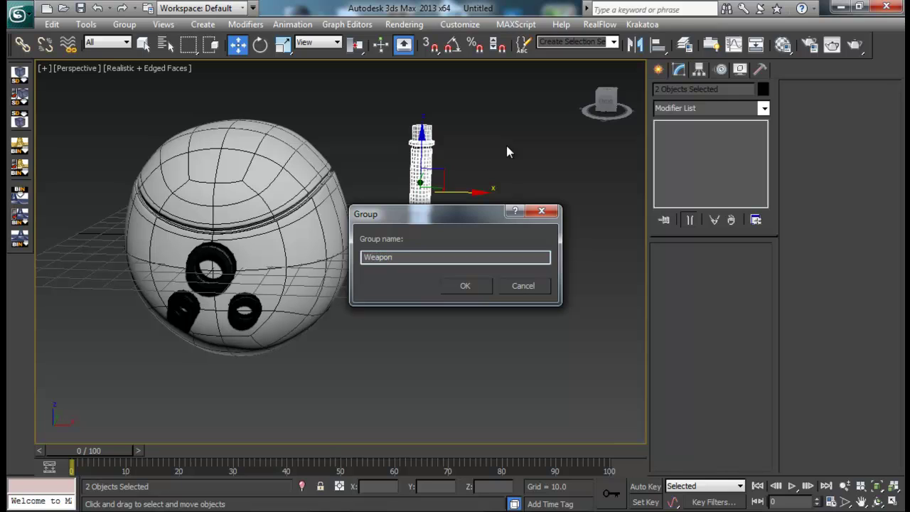
{"action": "type", "text": "01"}
{"action": "key", "text": "Return"}
- Move the Weapon_01 group in the Top view over the robot body's front side, to about X 23.825, Y -26.552
{"action": "middle_click_drag", "start_coordinate": [530, 148], "coordinate": [438, 217], "text": "alt"}
{"action": "key", "text": "alt+w"}
{"action": "right_click", "coordinate": [277, 195]}
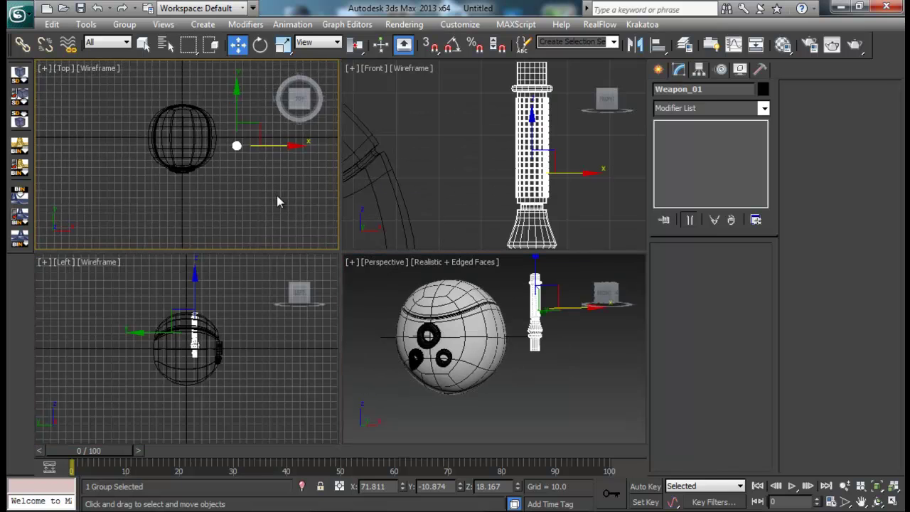
{"action": "key", "text": "alt+w"}
{"action": "scroll", "coordinate": [461, 254], "scroll_direction": "up", "scroll_amount": 3}
{"action": "left_click_drag", "start_coordinate": [456, 216], "coordinate": [384, 240]}
{"action": "middle_click_drag", "start_coordinate": [397, 270], "coordinate": [399, 259]}
{"action": "key", "text": "alt+w"}
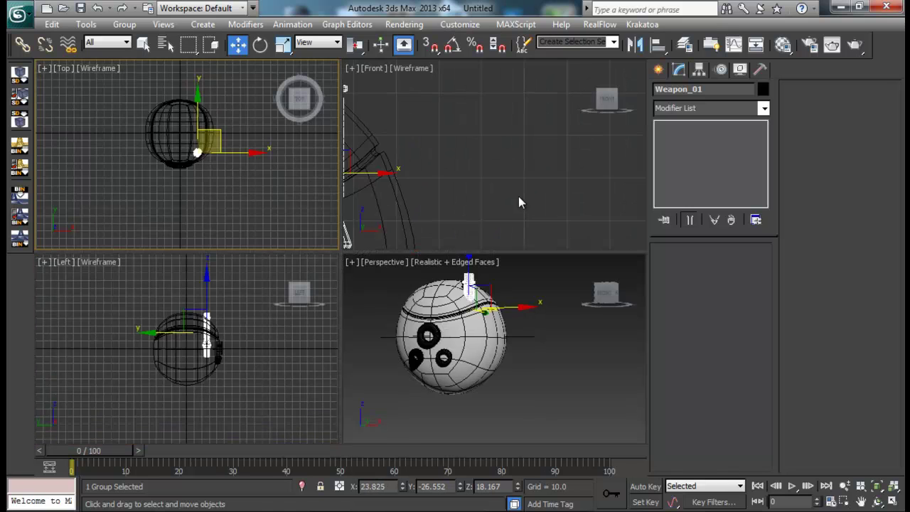
- Lower the Weapon_01 group vertically in the Perspective view until it hangs beneath the robot's body
{"action": "right_click", "coordinate": [518, 197]}
{"action": "key", "text": "alt+w"}
{"action": "middle_click_drag", "start_coordinate": [478, 352], "coordinate": [422, 268], "text": "alt"}
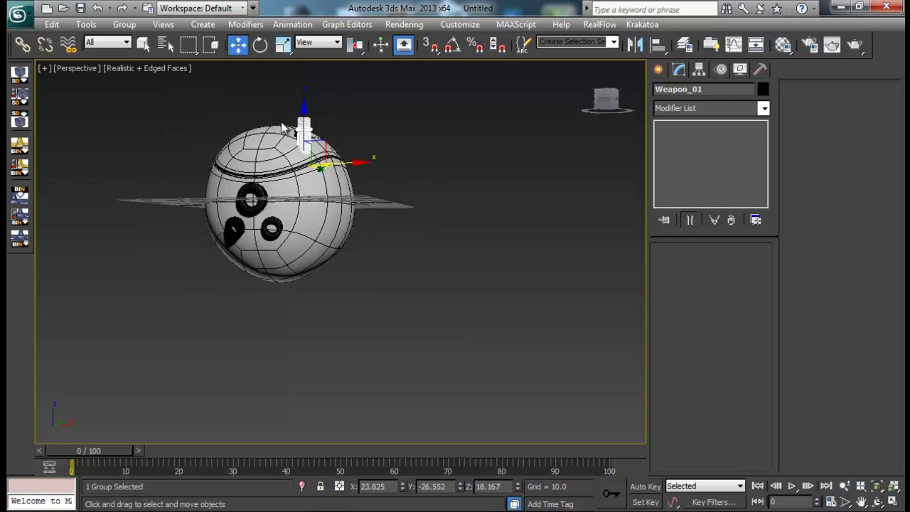
{"action": "left_click_drag", "start_coordinate": [305, 142], "coordinate": [307, 263]}
- Rotate the Weapon_01 group to about X -24, Y -9, Z 14 degrees so it slants below the body, and deselect it
{"action": "key", "text": "e"}
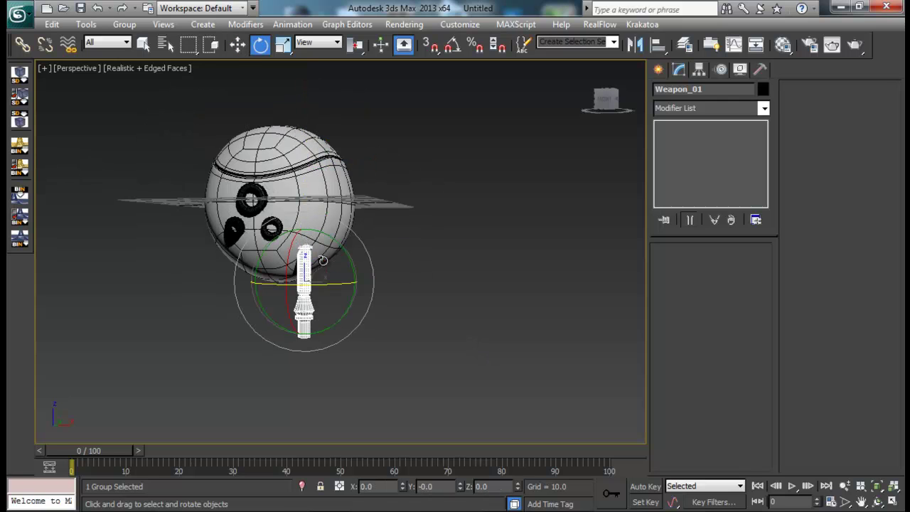
{"action": "middle_click_drag", "start_coordinate": [418, 281], "coordinate": [364, 321], "text": "alt"}
{"action": "left_click_drag", "start_coordinate": [324, 286], "coordinate": [307, 267]}
{"action": "middle_click_drag", "start_coordinate": [308, 283], "coordinate": [289, 303], "text": "alt"}
{"action": "left_click_drag", "start_coordinate": [285, 316], "coordinate": [291, 318]}
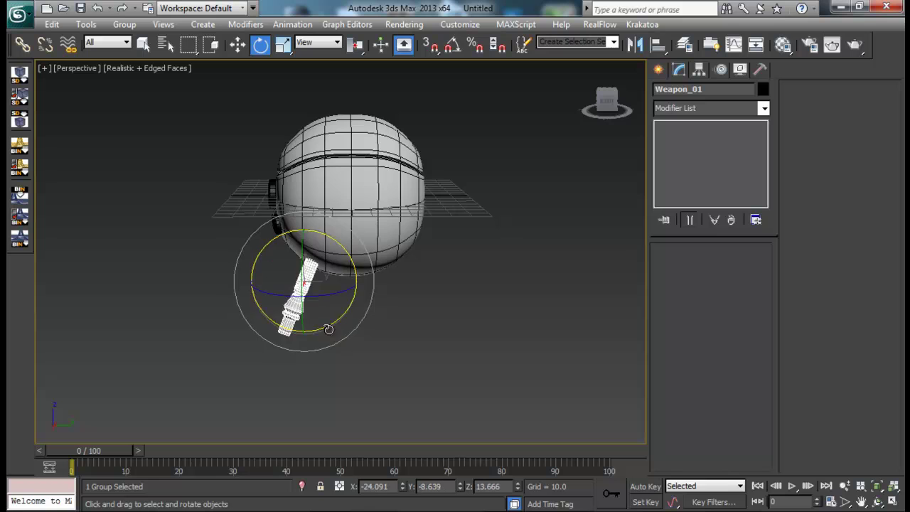
{"action": "middle_click_drag", "start_coordinate": [327, 329], "coordinate": [445, 335], "text": "alt"}
{"action": "scroll", "coordinate": [407, 329], "scroll_direction": "up", "scroll_amount": 3}
{"action": "left_click", "coordinate": [445, 334]}
{"action": "middle_click_drag", "start_coordinate": [345, 281], "coordinate": [374, 339]}
{"action": "scroll", "coordinate": [346, 320], "scroll_direction": "down", "scroll_amount": 3}
{"action": "left_click", "coordinate": [500, 509]}
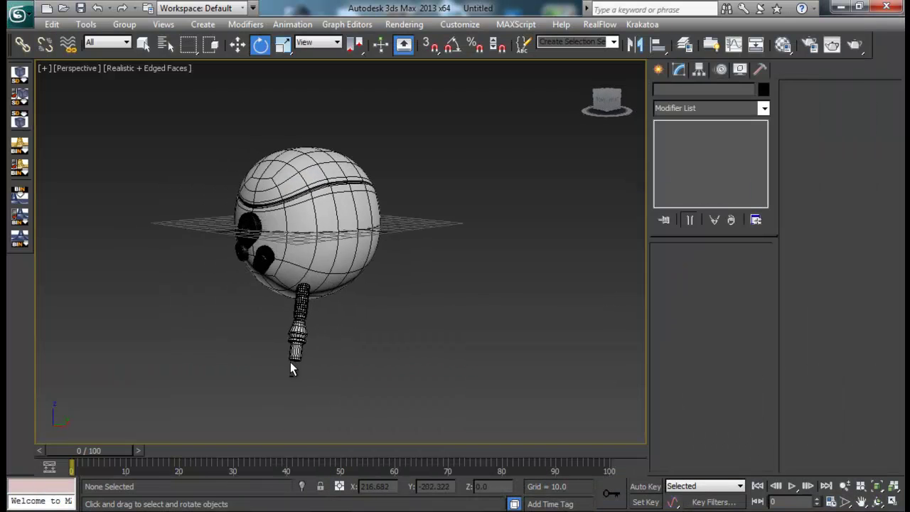
- Shift the Weapon_01 group sideways and front-to-back so its upper end sits against the underside of the robot's body
{"action": "middle_click_drag", "start_coordinate": [320, 322], "coordinate": [295, 266]}
{"action": "scroll", "coordinate": [319, 292], "scroll_direction": "up", "scroll_amount": 3}
{"action": "left_click", "coordinate": [288, 310]}
{"action": "middle_click_drag", "start_coordinate": [288, 310], "coordinate": [464, 331], "text": "alt"}
{"action": "key", "text": "w"}
{"action": "left_click_drag", "start_coordinate": [298, 235], "coordinate": [299, 233]}
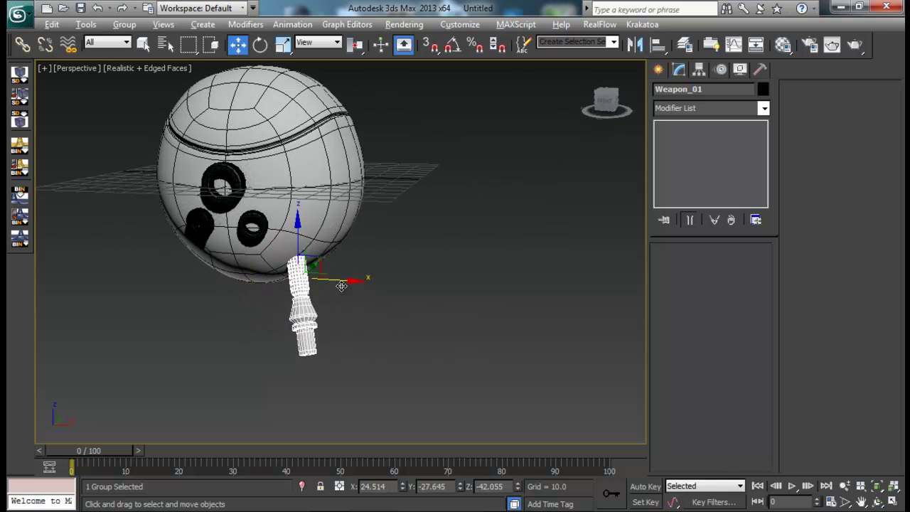
{"action": "middle_click_drag", "start_coordinate": [341, 285], "coordinate": [281, 297], "text": "alt"}
{"action": "left_click_drag", "start_coordinate": [322, 299], "coordinate": [315, 296]}
{"action": "left_click_drag", "start_coordinate": [339, 261], "coordinate": [317, 271]}
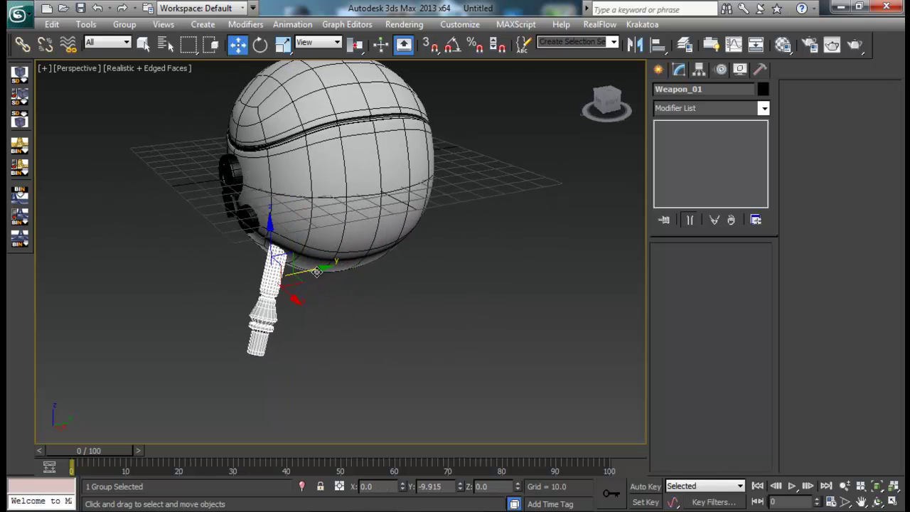
{"action": "middle_click_drag", "start_coordinate": [323, 264], "coordinate": [411, 246], "text": "alt"}
{"action": "left_click_drag", "start_coordinate": [313, 278], "coordinate": [341, 278]}
{"action": "middle_click_drag", "start_coordinate": [341, 278], "coordinate": [374, 277], "text": "alt"}
- Rotate the Weapon_01 group further so it slants away from the body, and deselect it
{"action": "key", "text": "e"}
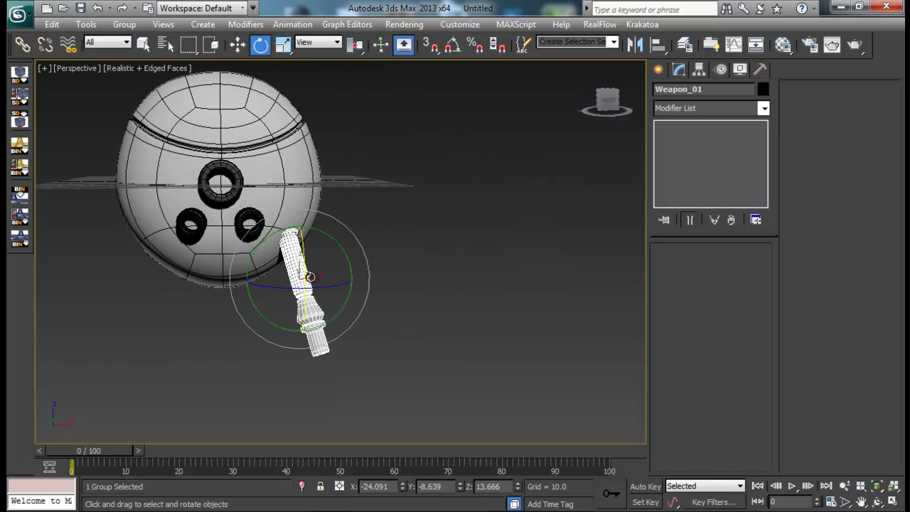
{"action": "left_click_drag", "start_coordinate": [311, 278], "coordinate": [368, 266]}
{"action": "middle_click_drag", "start_coordinate": [367, 266], "coordinate": [255, 281], "text": "alt"}
{"action": "left_click", "coordinate": [429, 303]}
{"action": "middle_click_drag", "start_coordinate": [429, 302], "coordinate": [400, 313], "text": "alt"}
- Reposition the rotated Weapon_01 group against the body at about X 30.413, Y -37.744, Z -38.806
{"action": "left_click", "coordinate": [316, 330]}
{"action": "middle_click_drag", "start_coordinate": [316, 330], "coordinate": [362, 332], "text": "alt"}
{"action": "key", "text": "w"}
{"action": "left_click_drag", "start_coordinate": [325, 308], "coordinate": [324, 304]}
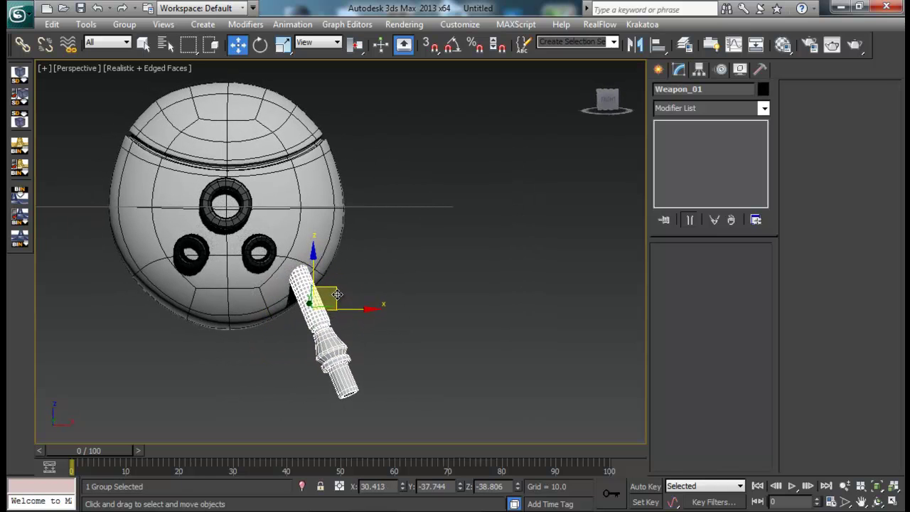
- Mirror Weapon_01 along Y as a copy and move the copy to the body's rear at about Y 37.391
{"action": "middle_click_drag", "start_coordinate": [325, 305], "coordinate": [364, 320], "text": "alt"}
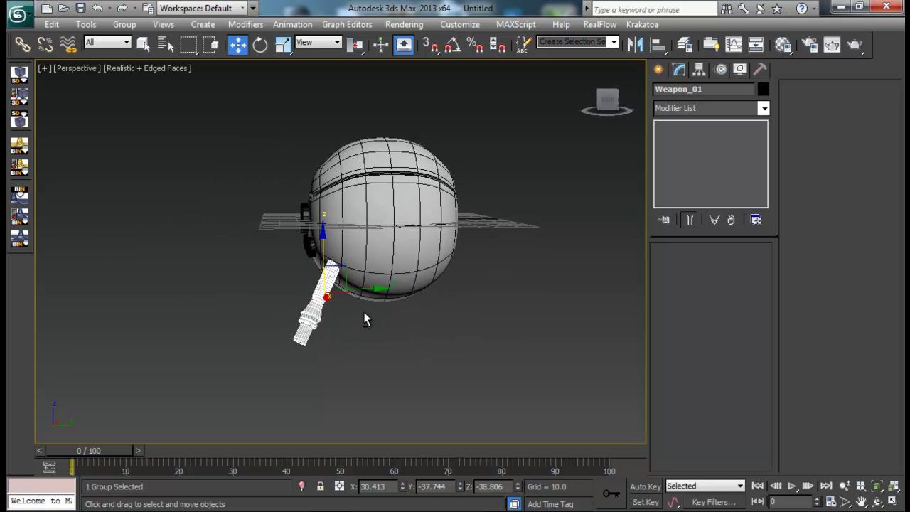
{"action": "left_click", "coordinate": [635, 45]}
{"action": "left_click", "coordinate": [425, 193]}
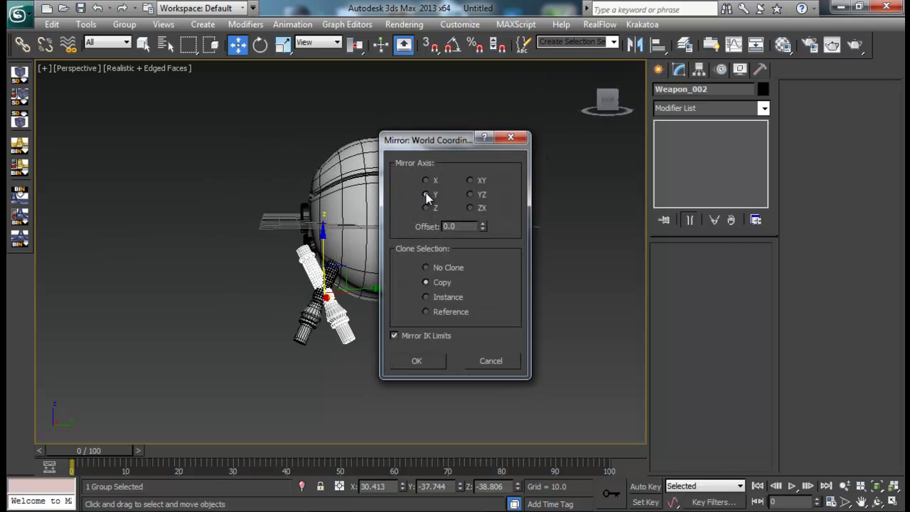
{"action": "left_click", "coordinate": [423, 363]}
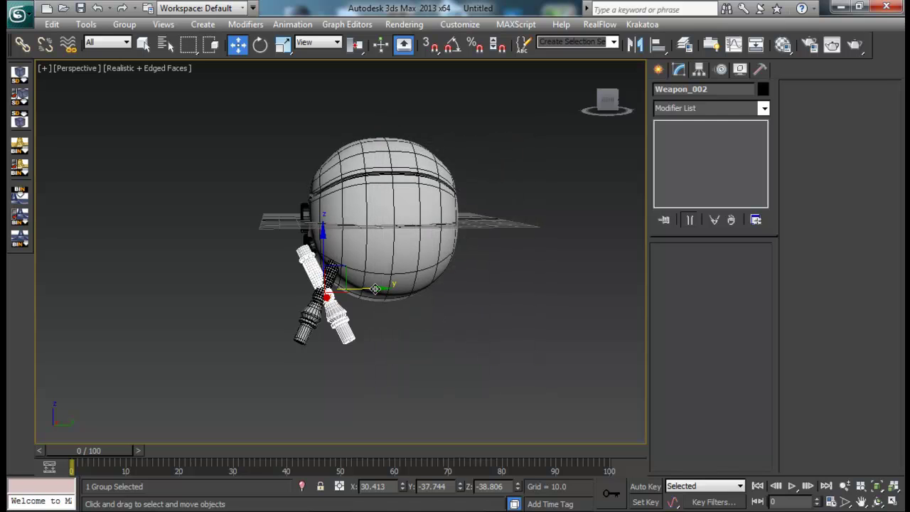
{"action": "left_click_drag", "start_coordinate": [374, 289], "coordinate": [506, 292]}
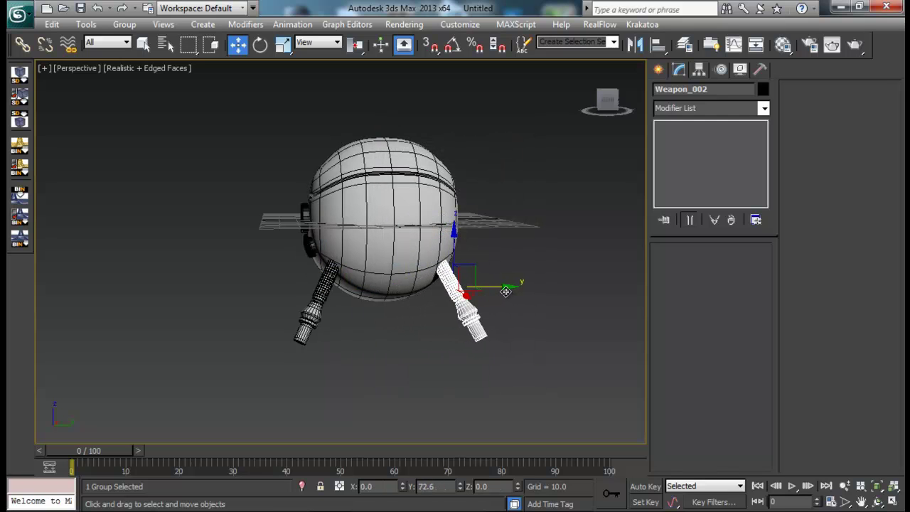
- Mirror both weapon groups as copies and move the copied pair along X to the opposite side of the body
{"action": "middle_click_drag", "start_coordinate": [522, 294], "coordinate": [421, 302], "text": "alt"}
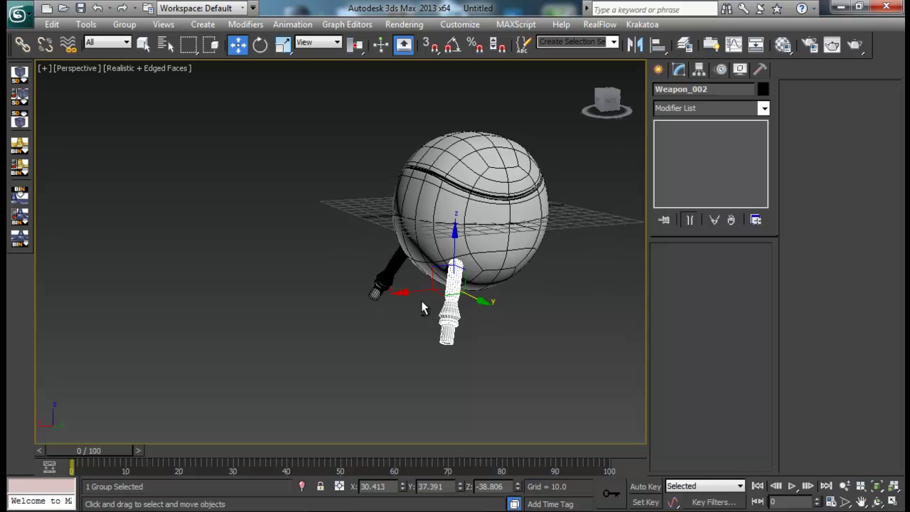
{"action": "left_click", "coordinate": [390, 274], "text": "ctrl"}
{"action": "middle_click_drag", "start_coordinate": [544, 285], "coordinate": [498, 274], "text": "alt"}
{"action": "left_click", "coordinate": [635, 45]}
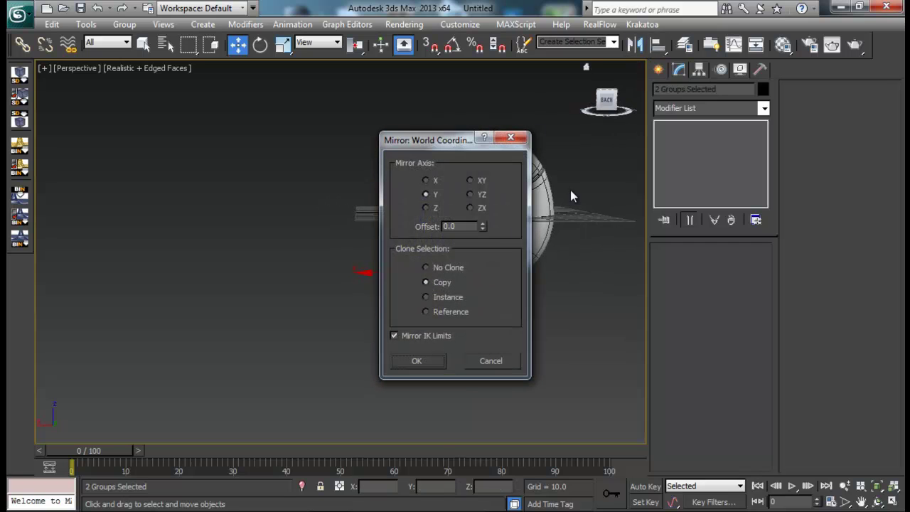
{"action": "left_click", "coordinate": [423, 362]}
{"action": "left_click_drag", "start_coordinate": [318, 295], "coordinate": [419, 299]}
{"action": "middle_click_drag", "start_coordinate": [420, 298], "coordinate": [480, 323], "text": "alt"}
{"action": "left_click", "coordinate": [486, 283]}
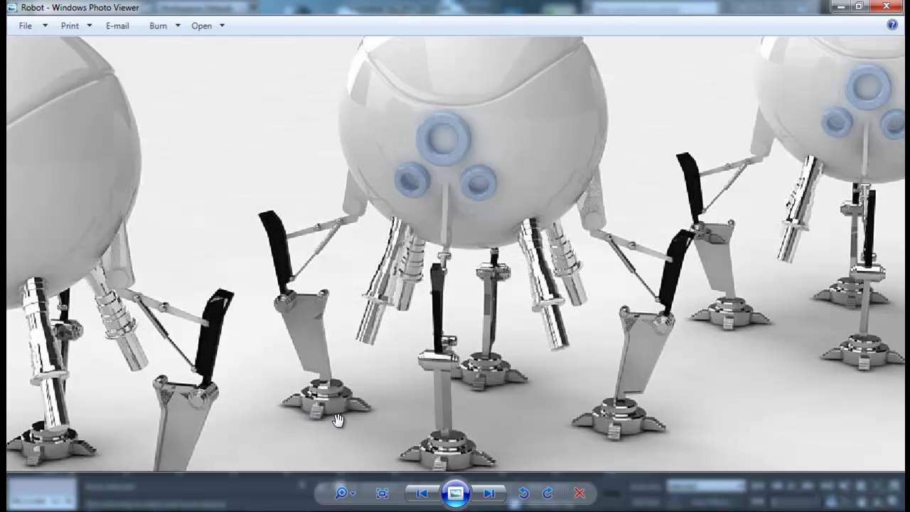
- Examine the weapons and legs in the robot reference image and compare them with the model
{"action": "scroll", "coordinate": [690, 336], "scroll_direction": "down", "scroll_amount": 4}
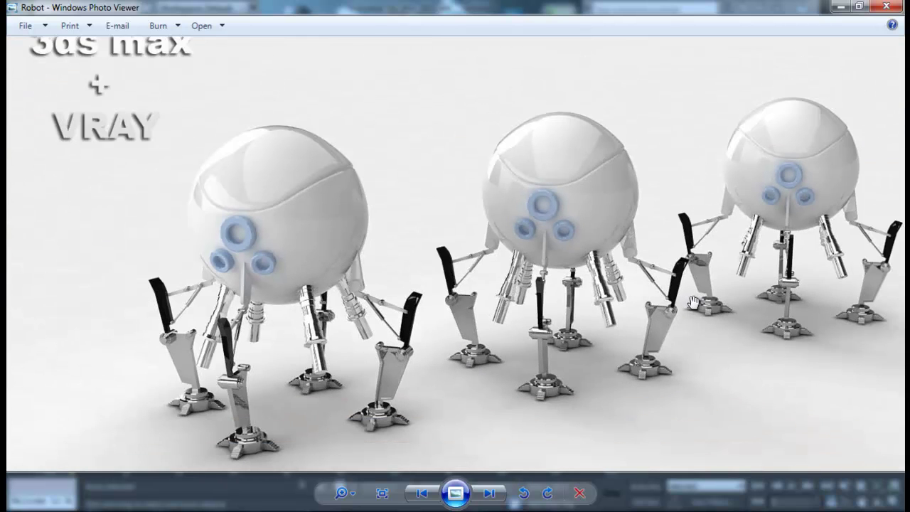
{"action": "scroll", "coordinate": [377, 277], "scroll_direction": "up", "scroll_amount": 3}
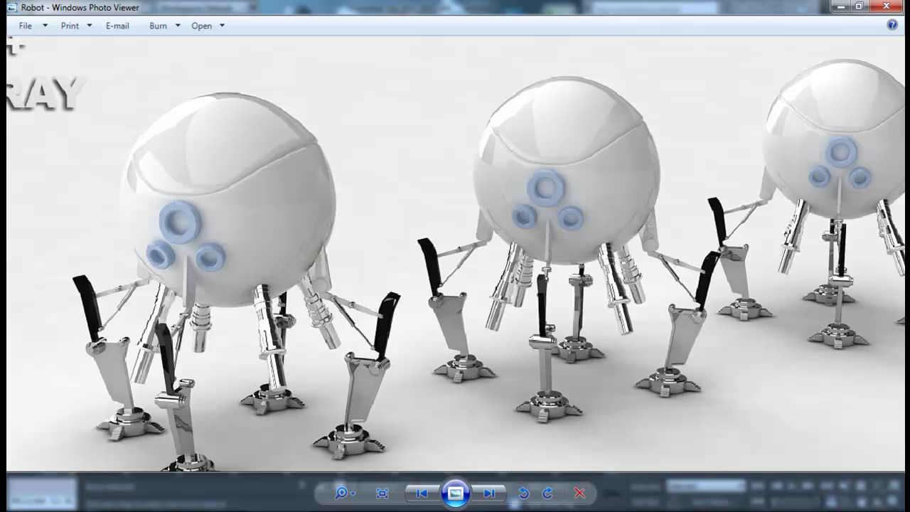
{"action": "key", "text": "alt+F4"}
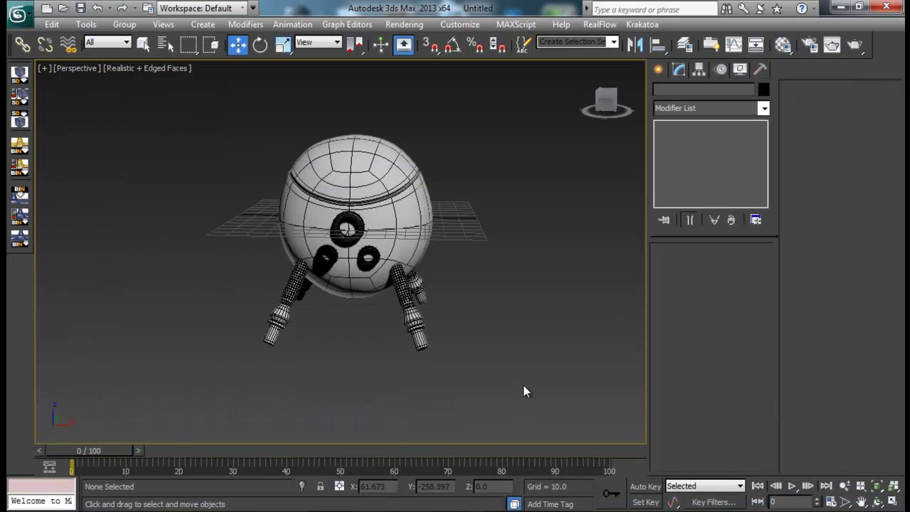
{"action": "middle_click_drag", "start_coordinate": [503, 353], "coordinate": [478, 332], "text": "alt"}
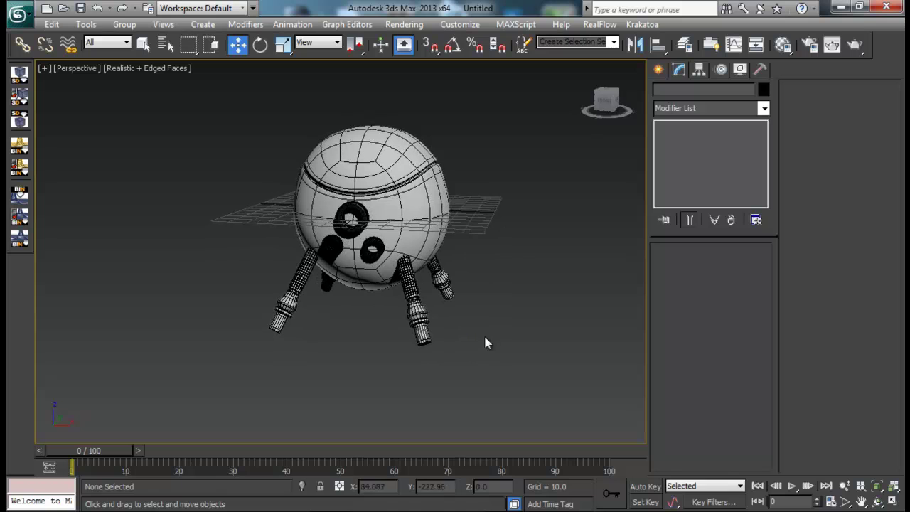
- Save the scene to Local Disk (D:) as Robot tut part 1
{"action": "left_click", "coordinate": [17, 14]}
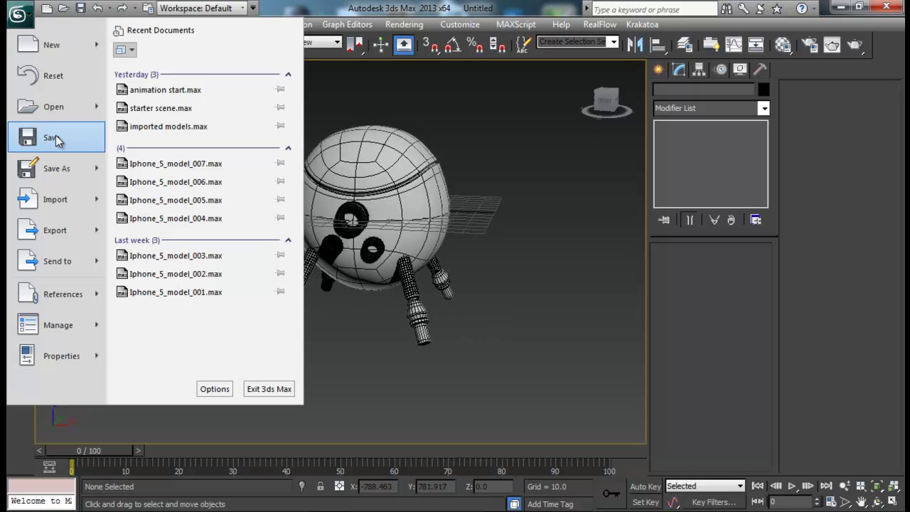
{"action": "left_click", "coordinate": [54, 138]}
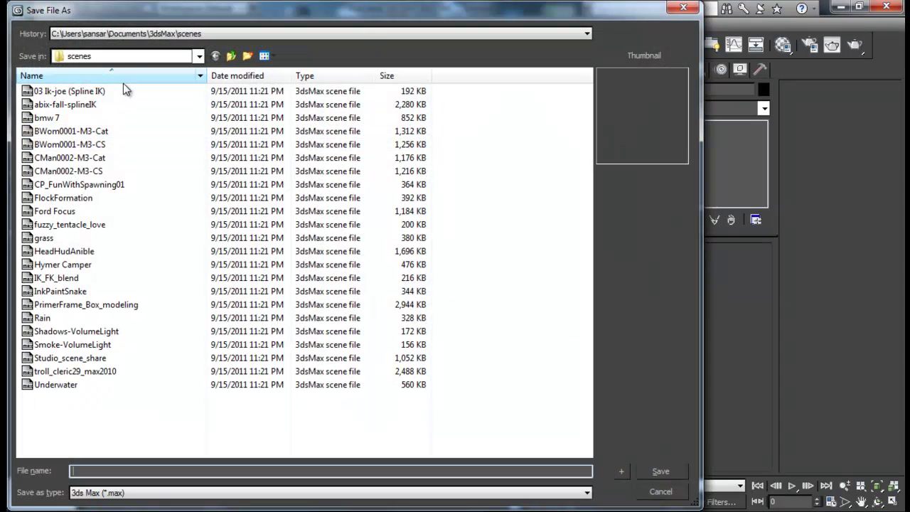
{"action": "left_click", "coordinate": [134, 57]}
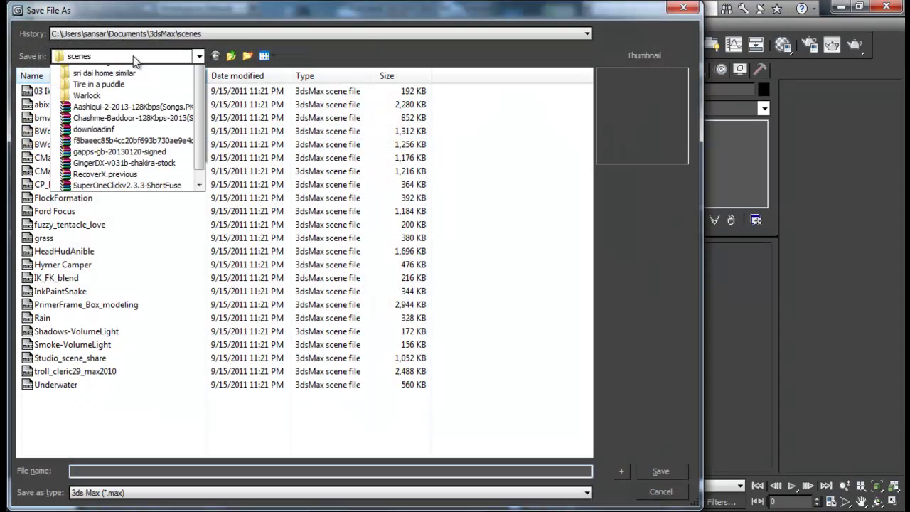
{"action": "left_click", "coordinate": [99, 114]}
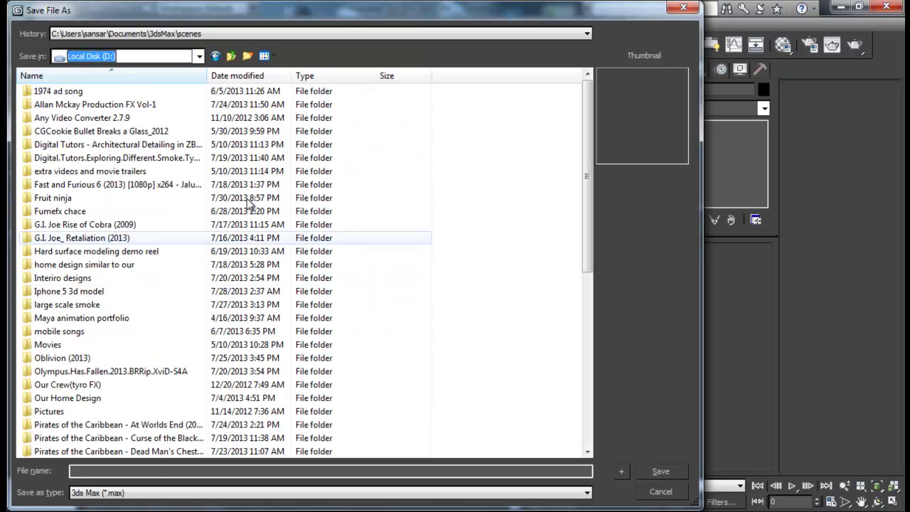
{"action": "type", "text": "T"}
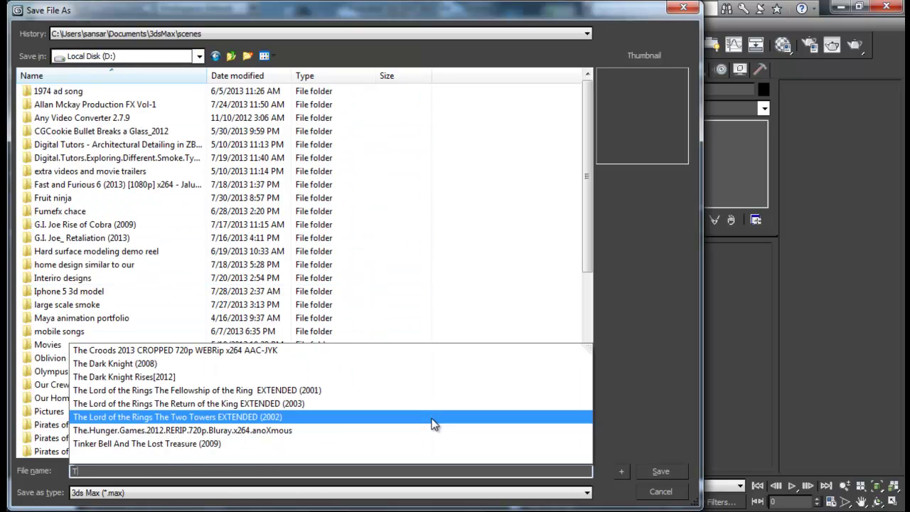
{"action": "key", "text": "BackSpace"}
{"action": "type", "text": "Robot tut part 1"}
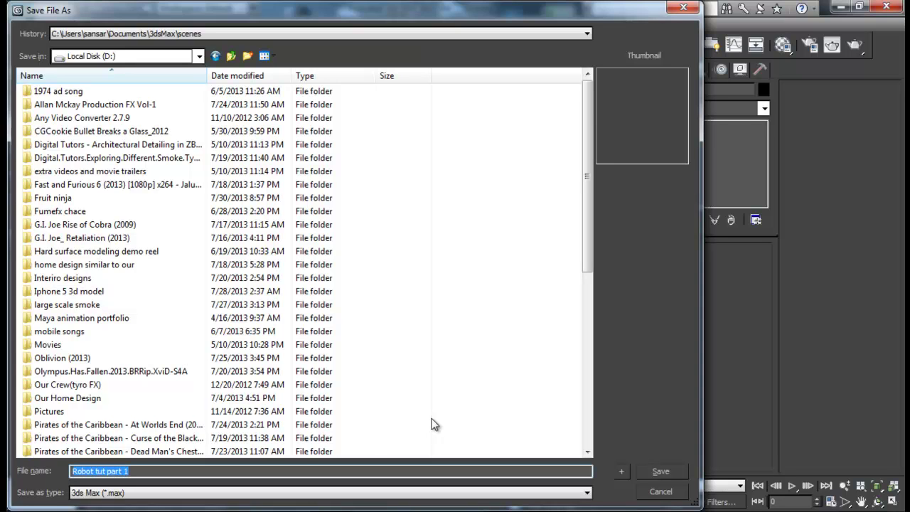
{"action": "key", "text": "Return"}
- Select all eight robot objects and raise them together well above the grid, leaving room for legs
{"action": "middle_click_drag", "start_coordinate": [458, 312], "coordinate": [495, 222], "text": "alt"}
{"action": "left_click_drag", "start_coordinate": [484, 90], "coordinate": [212, 306]}
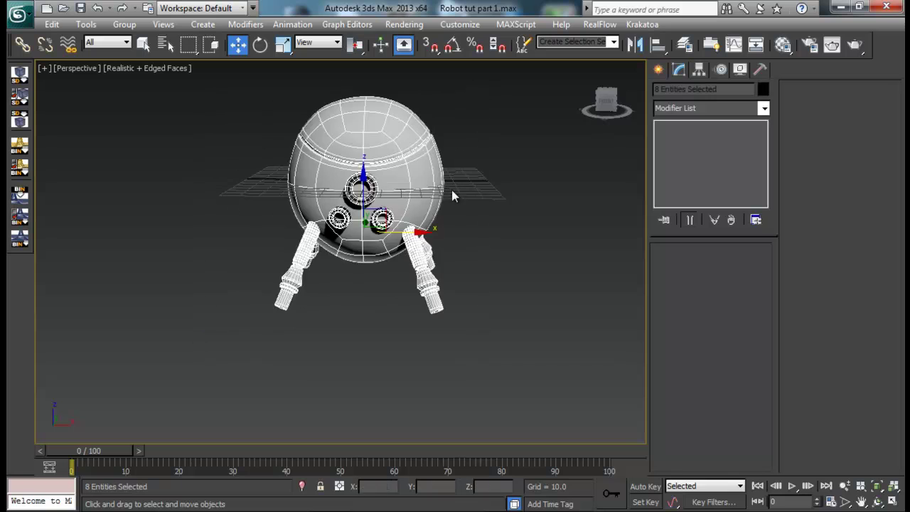
{"action": "scroll", "coordinate": [452, 213], "scroll_direction": "down", "scroll_amount": 3}
{"action": "left_click_drag", "start_coordinate": [359, 236], "coordinate": [361, 96]}
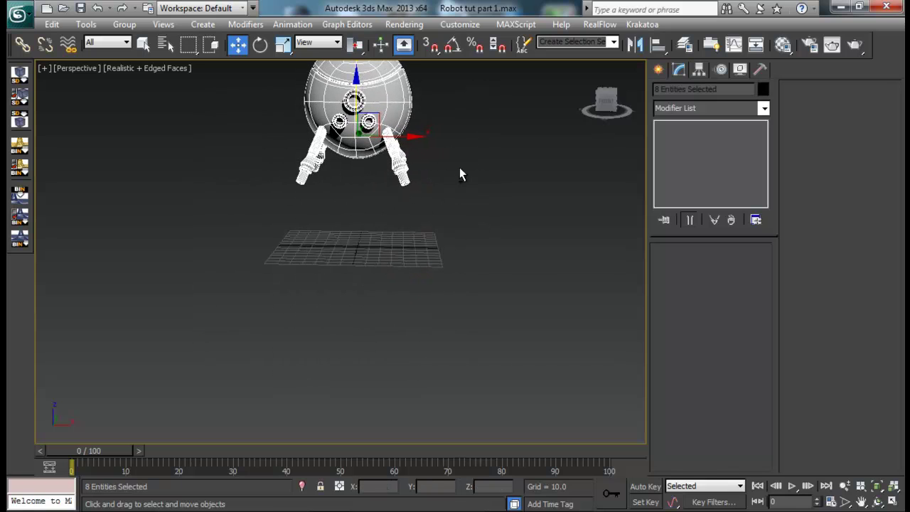
{"action": "middle_click_drag", "start_coordinate": [460, 169], "coordinate": [455, 239], "text": "alt"}
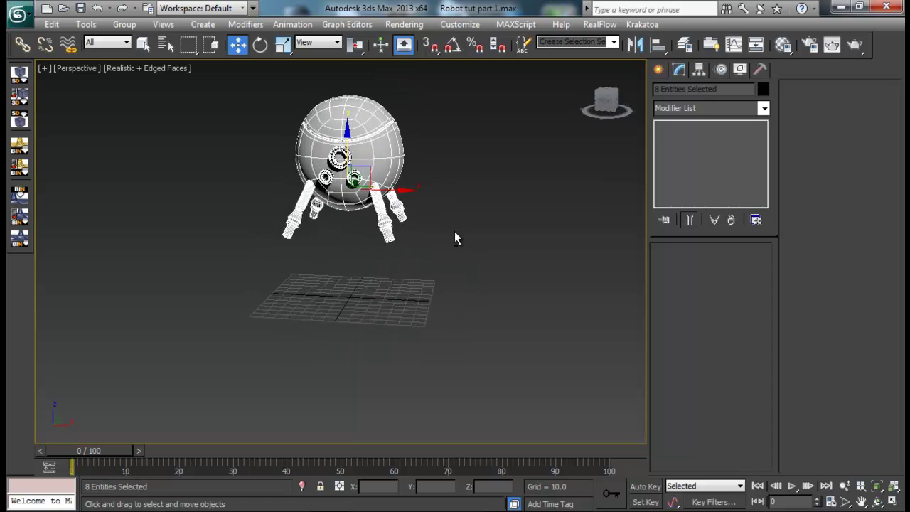
- Create a tall box beside the robot, about 24.6 long, 36.8 wide and 114.7 high, as a stand-in for a leg
{"action": "left_click", "coordinate": [659, 69]}
{"action": "left_click", "coordinate": [683, 159]}
{"action": "middle_click_drag", "start_coordinate": [412, 171], "coordinate": [385, 260], "text": "alt"}
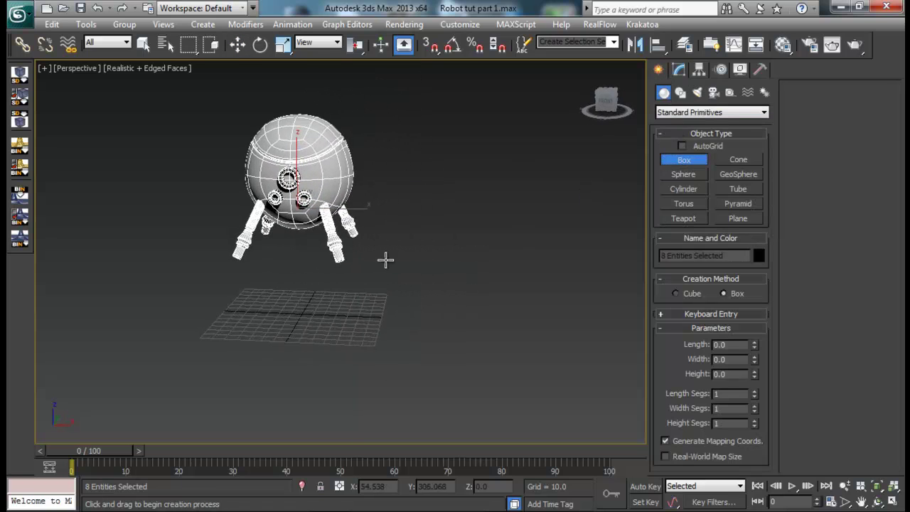
{"action": "left_click_drag", "start_coordinate": [373, 306], "coordinate": [410, 319]}
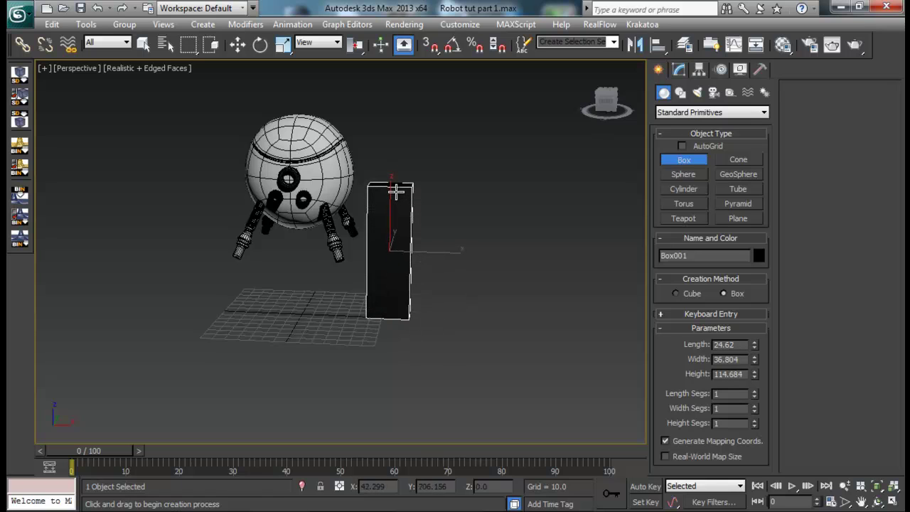
{"action": "left_click", "coordinate": [397, 191]}
- Move the box along X against the side of the robot's body, to about X 43.542
{"action": "key", "text": "w"}
{"action": "middle_click_drag", "start_coordinate": [495, 192], "coordinate": [453, 279], "text": "alt"}
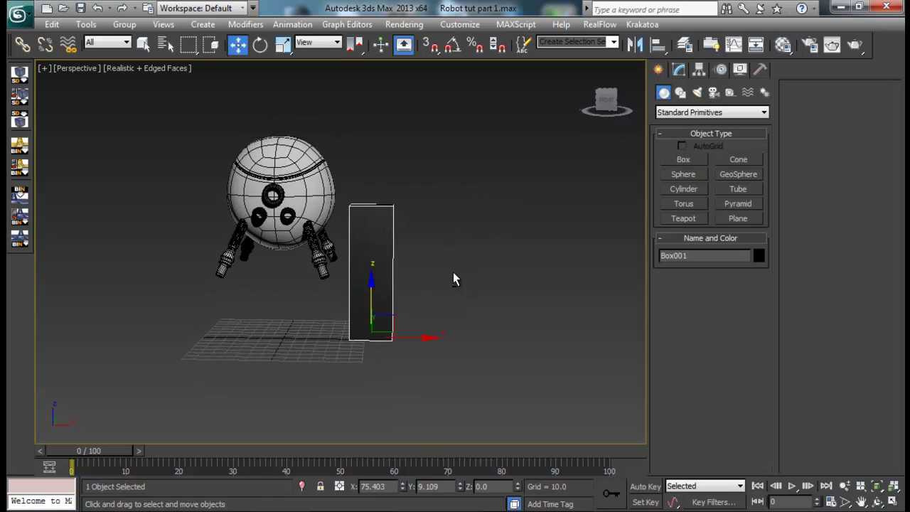
{"action": "left_click_drag", "start_coordinate": [426, 337], "coordinate": [393, 335]}
{"action": "mouse_move", "coordinate": [392, 335]}
{"action": "middle_mouse_down", "text": "alt"}
{"action": "mouse_move", "coordinate": [414, 284]}
{"action": "mouse_move", "coordinate": [406, 318]}
{"action": "mouse_move", "coordinate": [390, 319]}
{"action": "middle_mouse_up", "text": "alt"}
{"action": "left_click", "coordinate": [594, 511]}
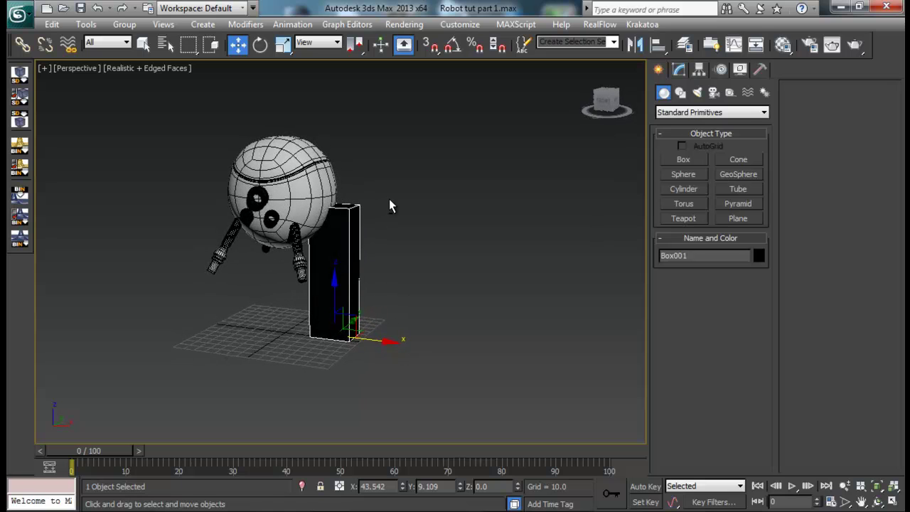
- Select the eight robot objects without the box and lower them by about 8 units to match the box's height
{"action": "left_click_drag", "start_coordinate": [187, 109], "coordinate": [351, 315]}
{"action": "left_click", "coordinate": [351, 315], "text": "alt"}
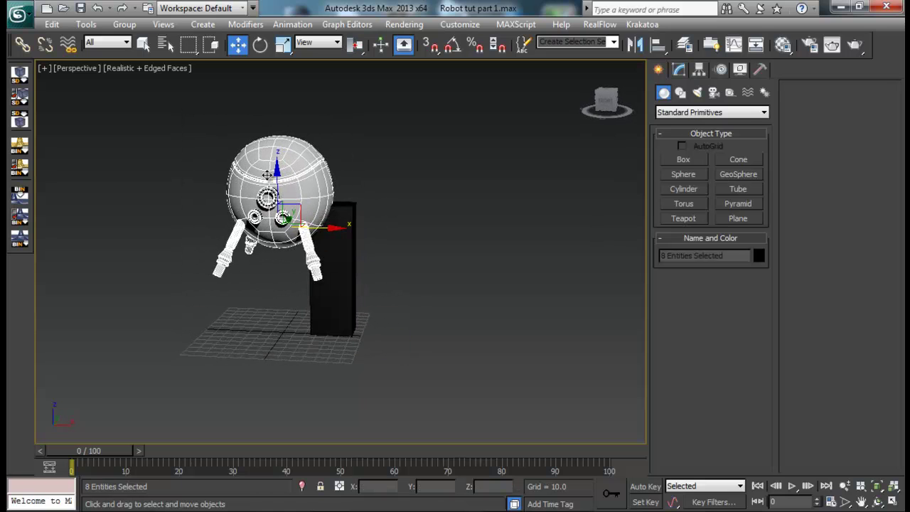
{"action": "left_click_drag", "start_coordinate": [276, 179], "coordinate": [277, 191]}
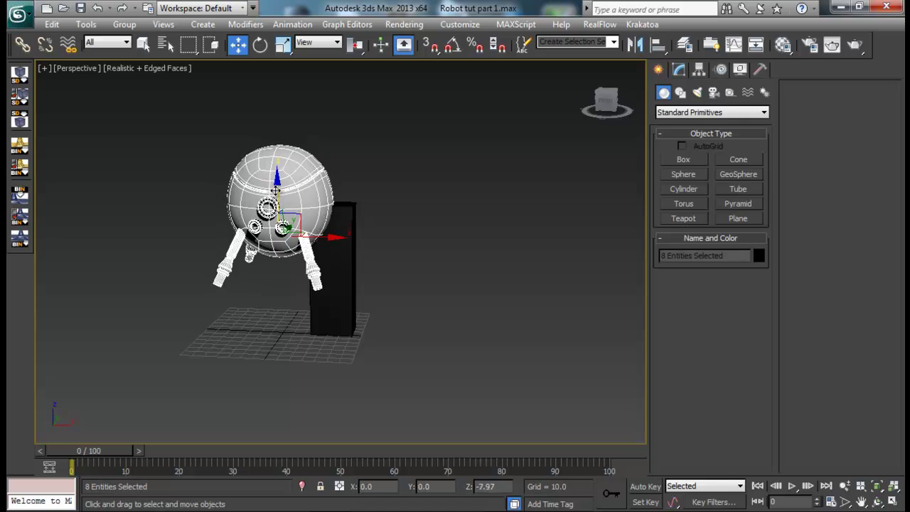
{"action": "middle_click_drag", "start_coordinate": [329, 238], "coordinate": [351, 240], "text": "alt"}
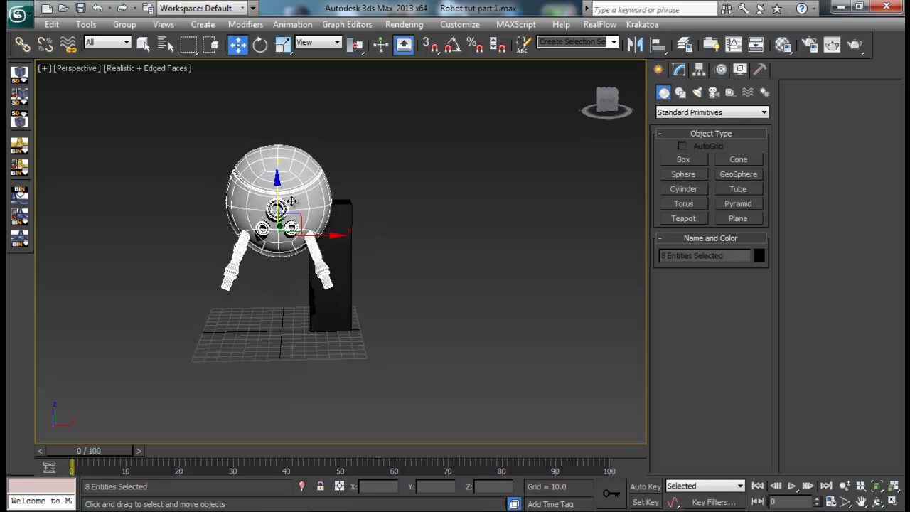
{"action": "left_click_drag", "start_coordinate": [280, 197], "coordinate": [280, 198]}
{"action": "middle_click_drag", "start_coordinate": [373, 222], "coordinate": [353, 214], "text": "alt"}
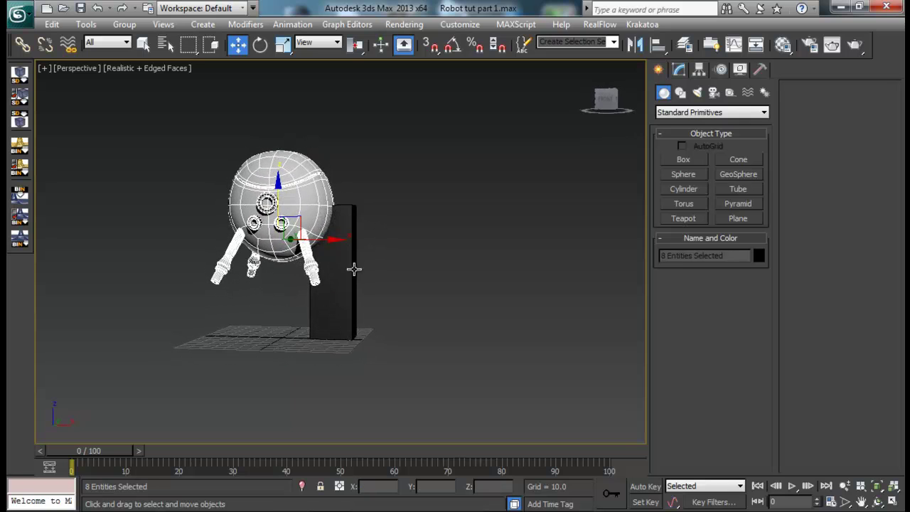
- Move the stand-in box away from the robot along X and delete it
{"action": "left_click", "coordinate": [350, 279]}
{"action": "middle_click_drag", "start_coordinate": [399, 266], "coordinate": [373, 299], "text": "alt"}
{"action": "left_click_drag", "start_coordinate": [348, 337], "coordinate": [438, 336]}
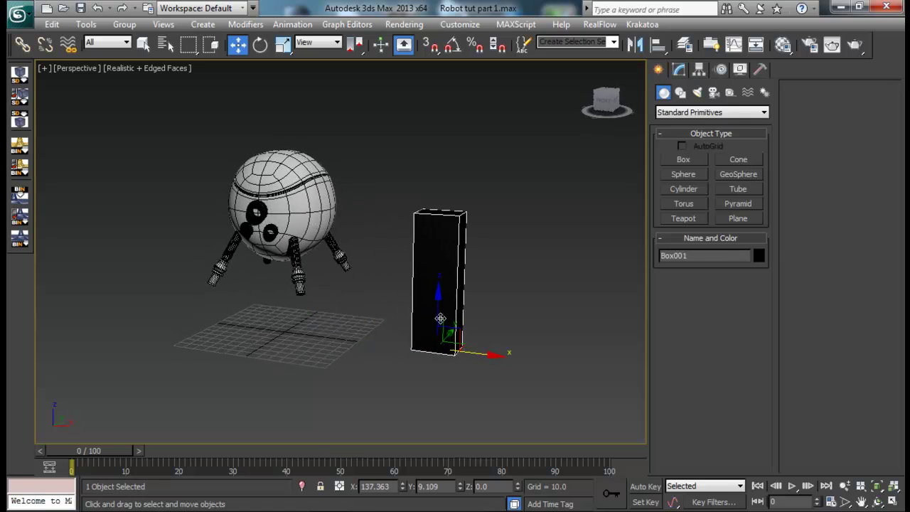
{"action": "key", "text": "Delete"}
- Check the leg design in the robot reference image and return to the scene
{"action": "middle_click_drag", "start_coordinate": [477, 253], "coordinate": [477, 281], "text": "alt"}
{"action": "left_click", "coordinate": [502, 509]}
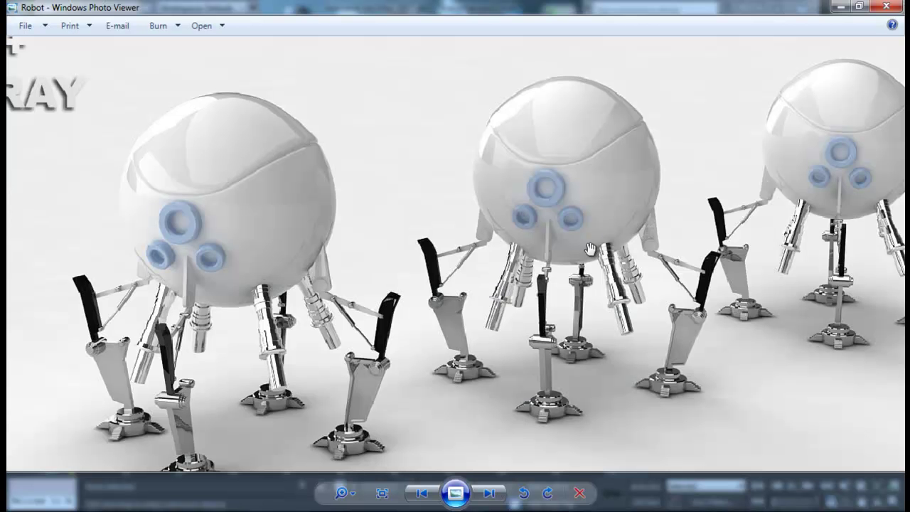
{"action": "left_click", "coordinate": [359, 510]}
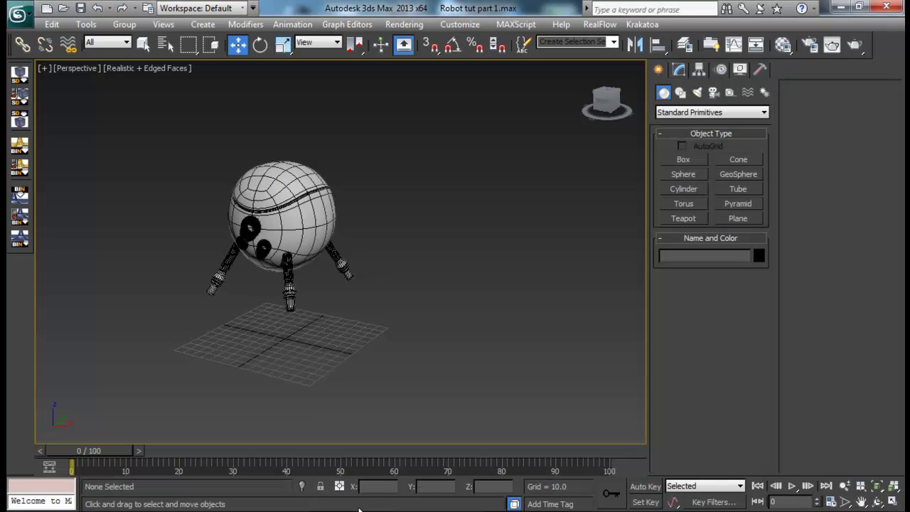
- Draw a thin box about 3.6 long and 25.5 wide on the grid beside the robot and convert it to Editable Poly
{"action": "left_click", "coordinate": [691, 157]}
{"action": "middle_click_drag", "start_coordinate": [388, 347], "coordinate": [308, 358], "text": "alt"}
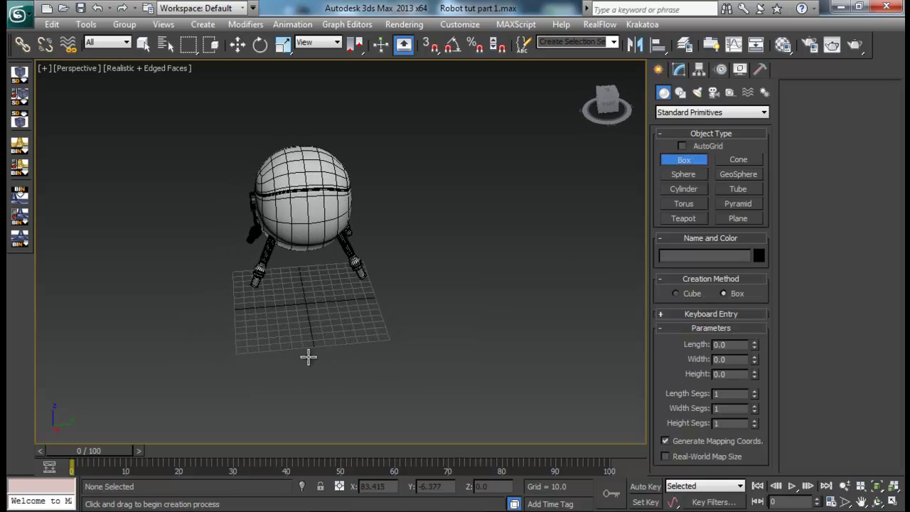
{"action": "left_click_drag", "start_coordinate": [310, 328], "coordinate": [314, 342]}
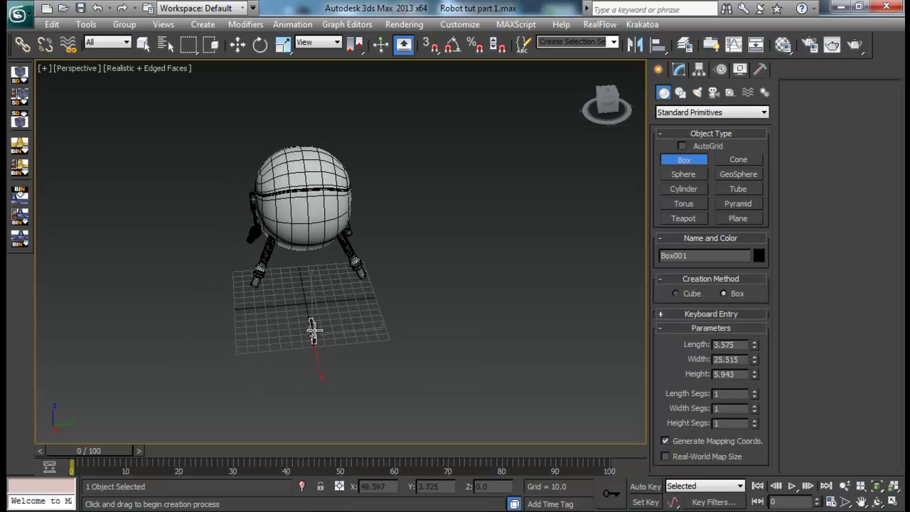
{"action": "key", "text": "w"}
{"action": "middle_click_drag", "start_coordinate": [346, 317], "coordinate": [448, 283], "text": "alt"}
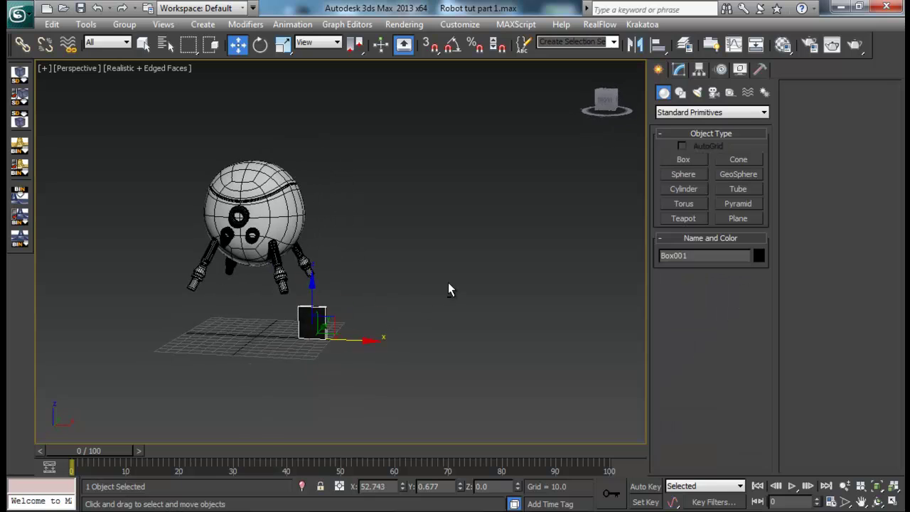
{"action": "scroll", "coordinate": [446, 283], "scroll_direction": "up", "scroll_amount": 3}
{"action": "middle_click_drag", "start_coordinate": [365, 317], "coordinate": [380, 286]}
{"action": "right_click", "coordinate": [297, 341]}
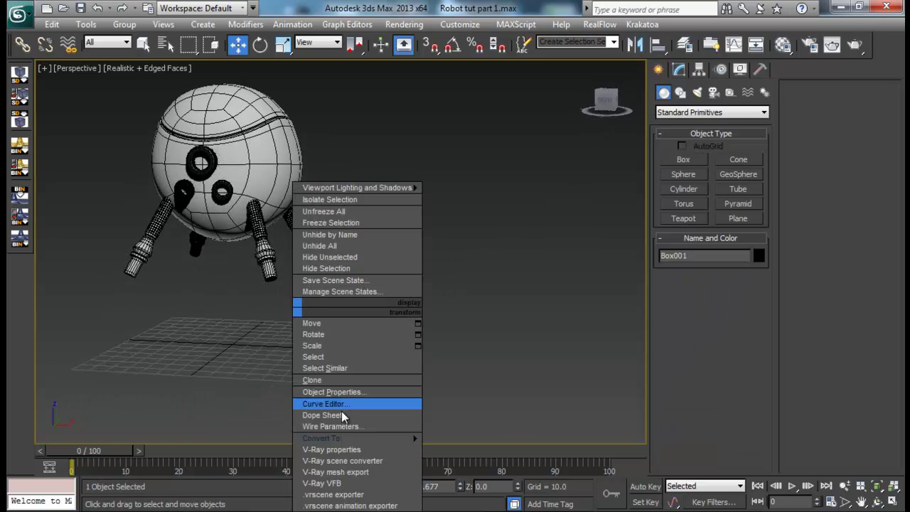
{"action": "mouse_move", "coordinate": [331, 435]}
{"action": "left_click", "coordinate": [471, 448]}
- Narrow the box along X by moving its outer side vertices inward, and select the four vertices of the opposite side
{"action": "left_click", "coordinate": [676, 268]}
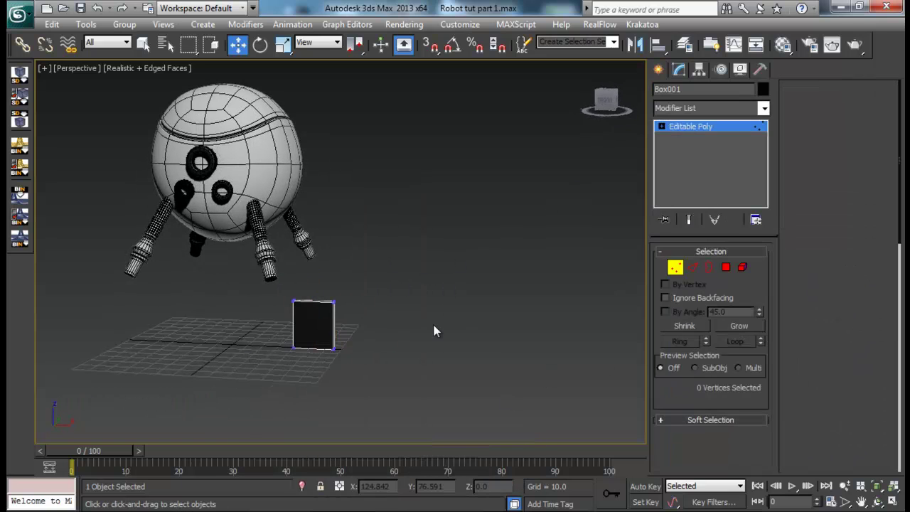
{"action": "left_click_drag", "start_coordinate": [386, 261], "coordinate": [326, 371]}
{"action": "middle_click_drag", "start_coordinate": [338, 366], "coordinate": [361, 354], "text": "alt"}
{"action": "left_click_drag", "start_coordinate": [367, 323], "coordinate": [361, 324]}
{"action": "left_click_drag", "start_coordinate": [300, 372], "coordinate": [299, 372]}
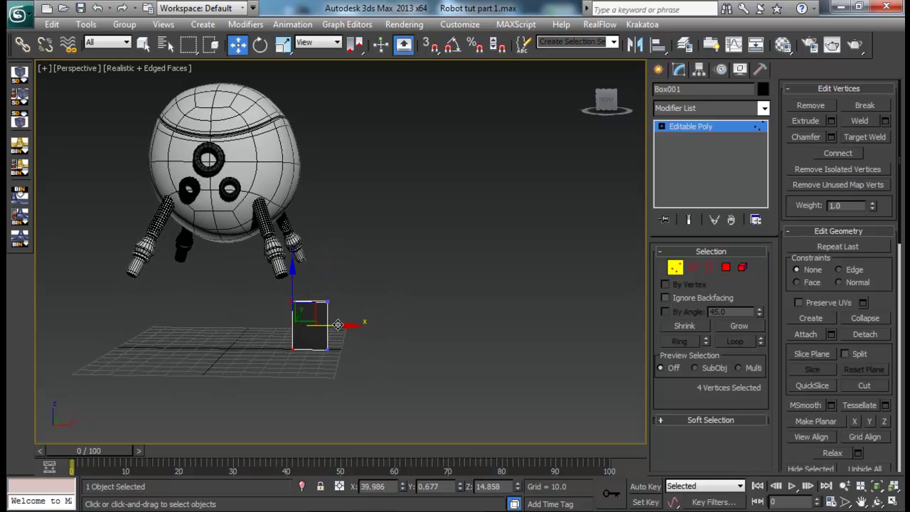
- Thicken the whole box by scaling it along Y to about 129%
{"action": "mouse_move", "coordinate": [342, 324]}
{"action": "middle_mouse_down", "text": "alt"}
{"action": "mouse_move", "coordinate": [351, 260]}
{"action": "mouse_move", "coordinate": [347, 280]}
{"action": "mouse_move", "coordinate": [252, 278]}
{"action": "mouse_move", "coordinate": [334, 310]}
{"action": "middle_mouse_up", "text": "alt"}
{"action": "key", "text": "r"}
{"action": "left_click", "coordinate": [674, 268]}
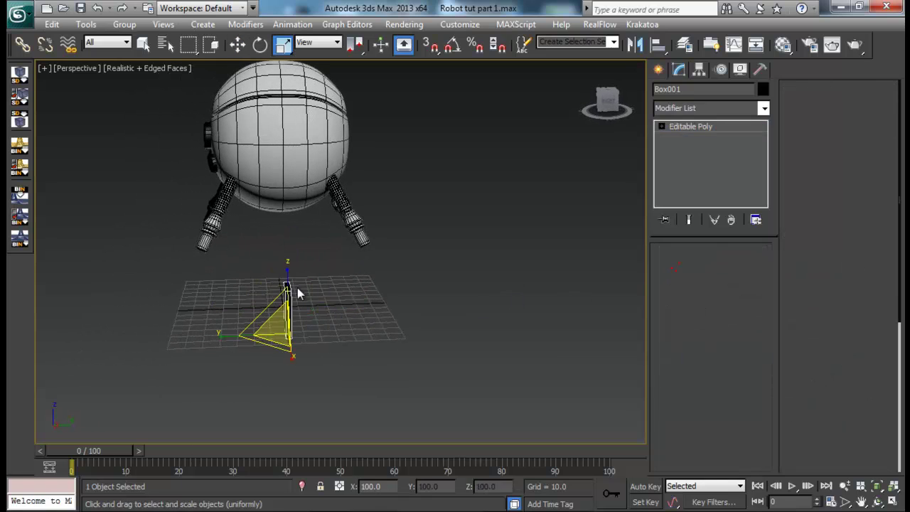
{"action": "left_click_drag", "start_coordinate": [218, 337], "coordinate": [217, 337]}
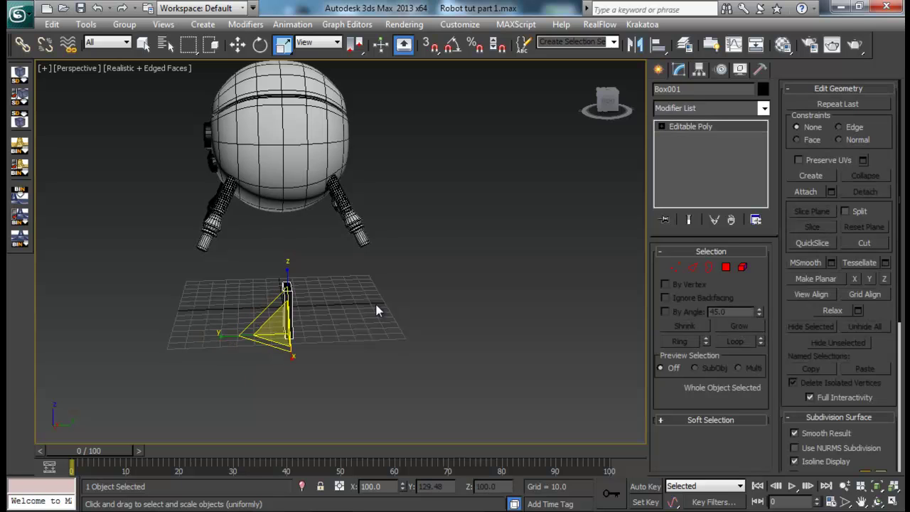
- Raise the box to about Z 68.47 and move it along X against the robot's body, to about X 45.73
{"action": "middle_click_drag", "start_coordinate": [260, 330], "coordinate": [423, 301], "text": "alt"}
{"action": "scroll", "coordinate": [403, 312], "scroll_direction": "up", "scroll_amount": 3}
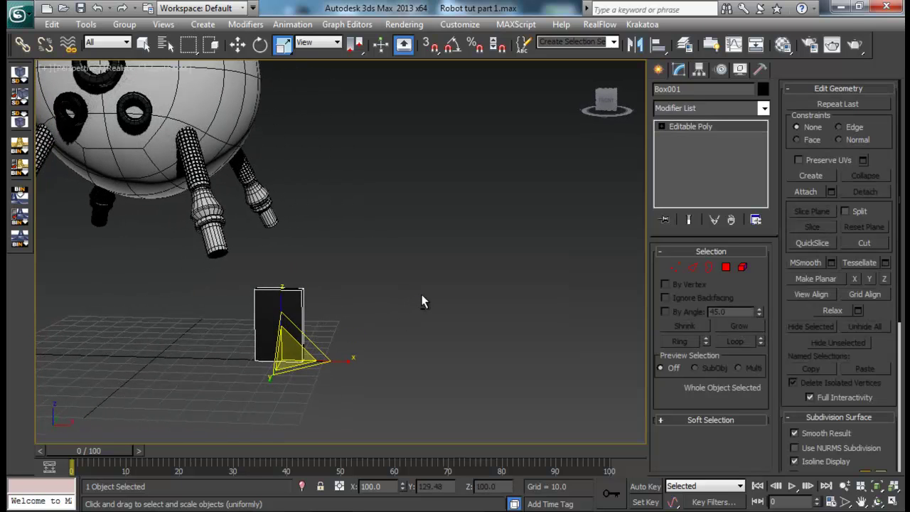
{"action": "key", "text": "w"}
{"action": "left_click_drag", "start_coordinate": [281, 321], "coordinate": [275, 168]}
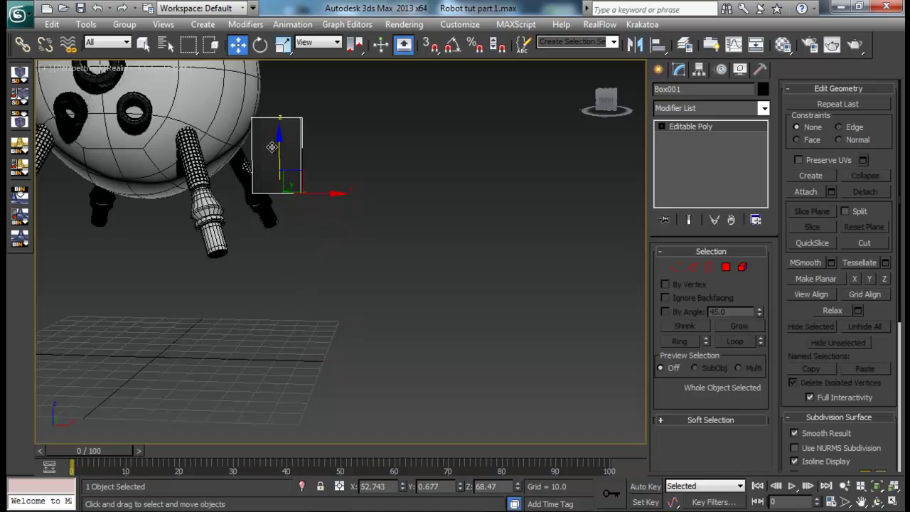
{"action": "middle_click_drag", "start_coordinate": [275, 169], "coordinate": [384, 235], "text": "alt"}
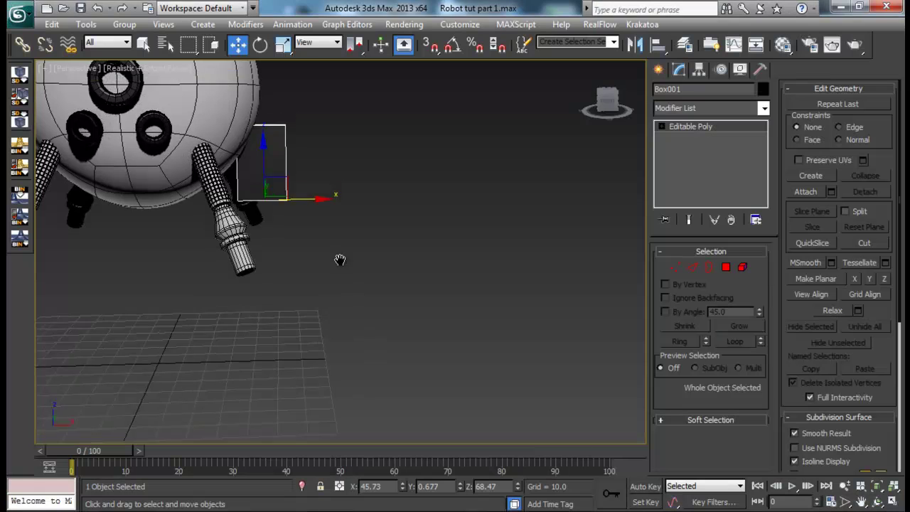
{"action": "middle_click_drag", "start_coordinate": [341, 258], "coordinate": [332, 286], "text": "alt"}
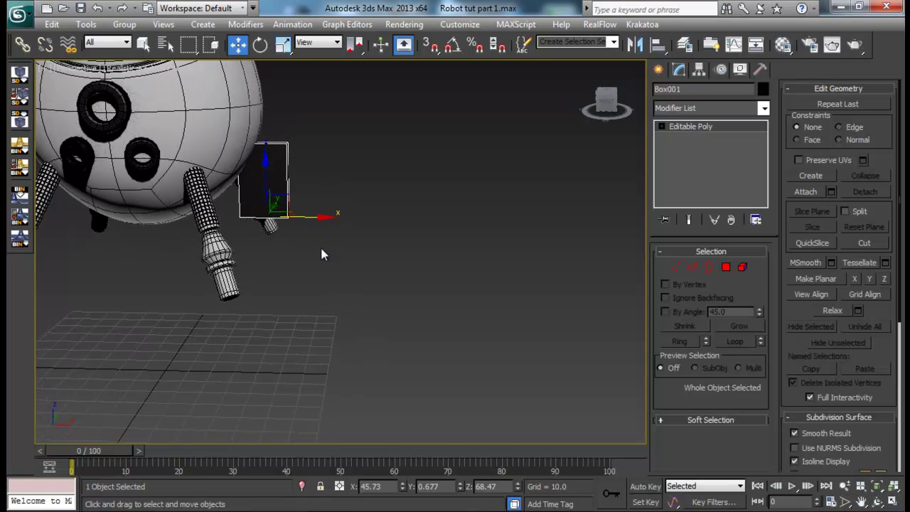
- Chamfer the box's two lower corner edges with several segments so the bottom corners become rounded
{"action": "left_click", "coordinate": [692, 268]}
{"action": "mouse_move", "coordinate": [399, 273]}
{"action": "middle_mouse_down", "text": "alt"}
{"action": "mouse_move", "coordinate": [344, 263]}
{"action": "mouse_move", "coordinate": [337, 238]}
{"action": "mouse_move", "coordinate": [352, 311]}
{"action": "mouse_move", "coordinate": [295, 259]}
{"action": "mouse_move", "coordinate": [342, 281]}
{"action": "mouse_move", "coordinate": [407, 279]}
{"action": "middle_mouse_up", "text": "alt"}
{"action": "scroll", "coordinate": [352, 309], "scroll_direction": "up", "scroll_amount": 3}
{"action": "left_click", "coordinate": [276, 271]}
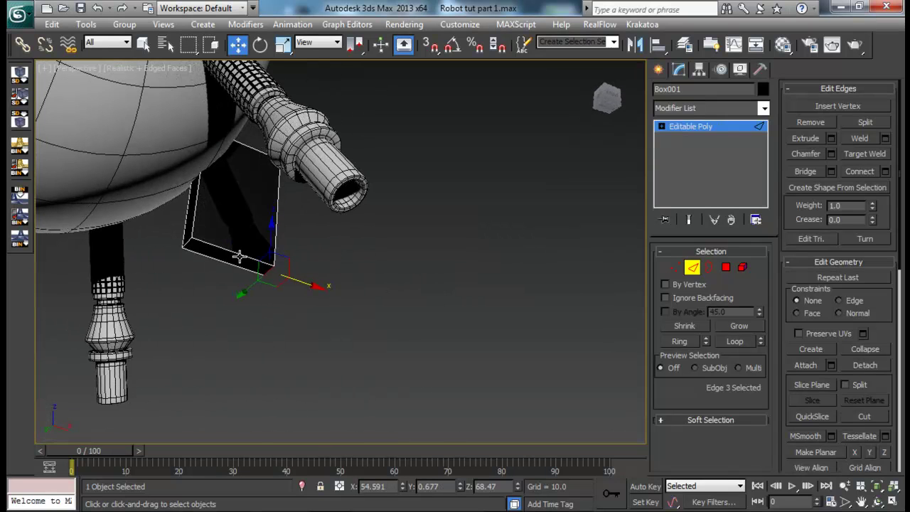
{"action": "left_click", "coordinate": [185, 243], "text": "ctrl"}
{"action": "left_click", "coordinate": [832, 154]}
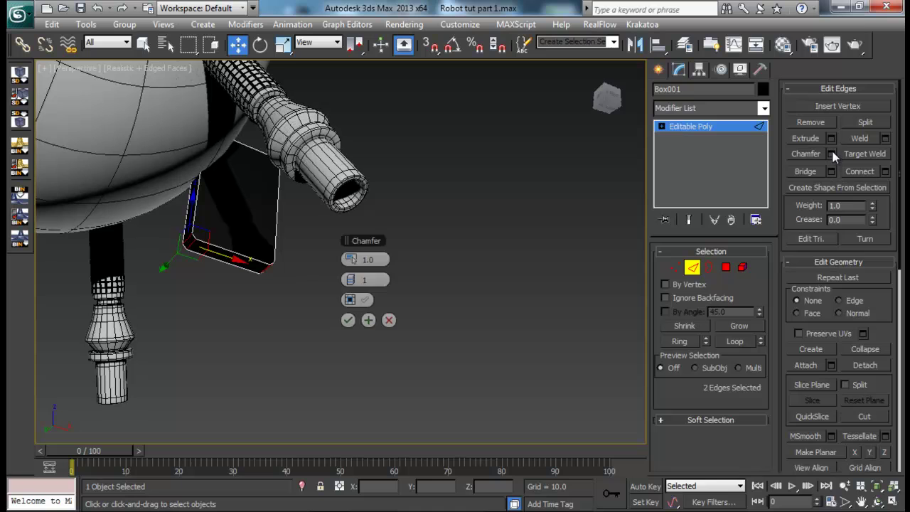
{"action": "mouse_move", "coordinate": [353, 259]}
{"action": "left_mouse_down"}
{"action": "mouse_move", "coordinate": [370, 256]}
{"action": "mouse_move", "coordinate": [353, 259]}
{"action": "mouse_move", "coordinate": [360, 269]}
{"action": "left_mouse_up"}
{"action": "middle_click_drag", "start_coordinate": [319, 287], "coordinate": [225, 339], "text": "alt"}
{"action": "left_click", "coordinate": [347, 320]}
- Select the vertices of the rounded lower end and scale them narrower along X to taper the plate
{"action": "middle_click_drag", "start_coordinate": [290, 305], "coordinate": [336, 222], "text": "alt"}
{"action": "key", "text": "1"}
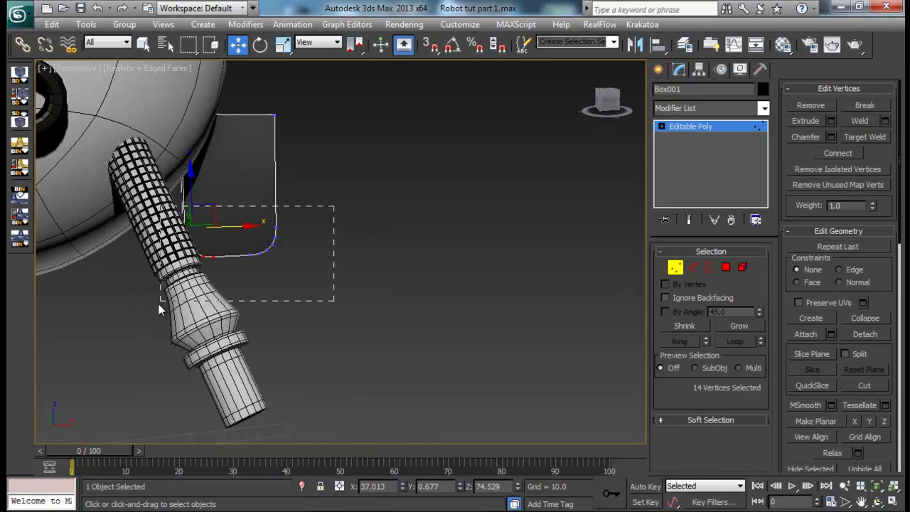
{"action": "left_click_drag", "start_coordinate": [158, 304], "coordinate": [154, 303]}
{"action": "key", "text": "r"}
{"action": "left_click_drag", "start_coordinate": [169, 248], "coordinate": [196, 249]}
{"action": "left_click", "coordinate": [326, 277]}
- Move both pairs of top vertices along X toward the robot's body, the outer pair to about X 48.1
{"action": "middle_click_drag", "start_coordinate": [326, 277], "coordinate": [299, 265], "text": "alt"}
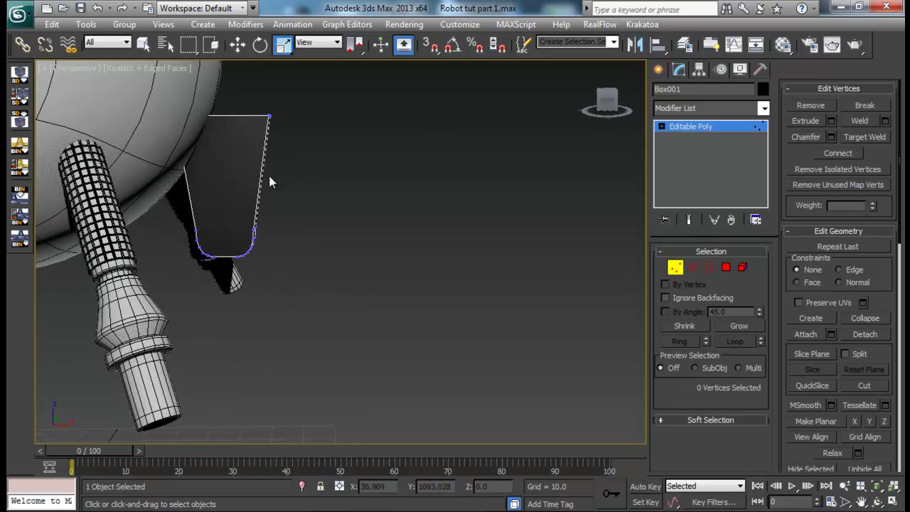
{"action": "left_click_drag", "start_coordinate": [143, 98], "coordinate": [218, 154]}
{"action": "key", "text": "w"}
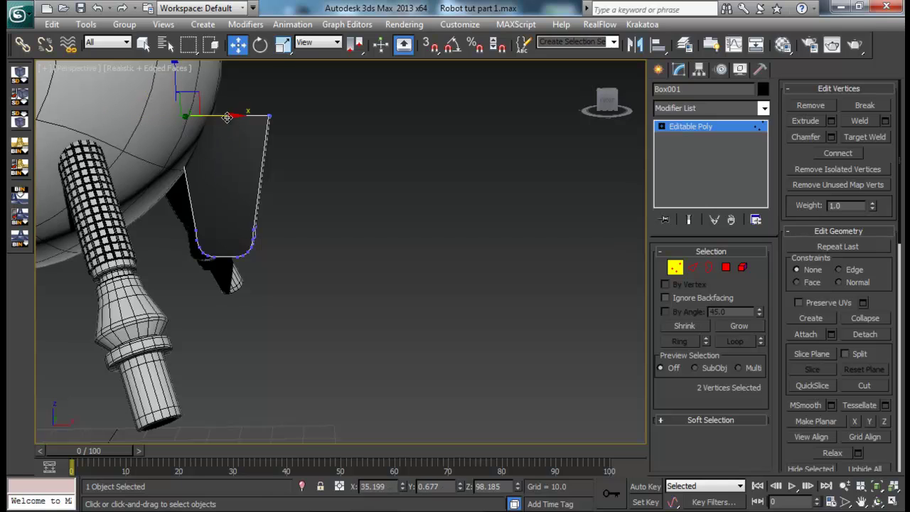
{"action": "left_click_drag", "start_coordinate": [227, 116], "coordinate": [201, 116]}
{"action": "left_click_drag", "start_coordinate": [301, 100], "coordinate": [239, 135]}
{"action": "left_click_drag", "start_coordinate": [320, 116], "coordinate": [243, 117]}
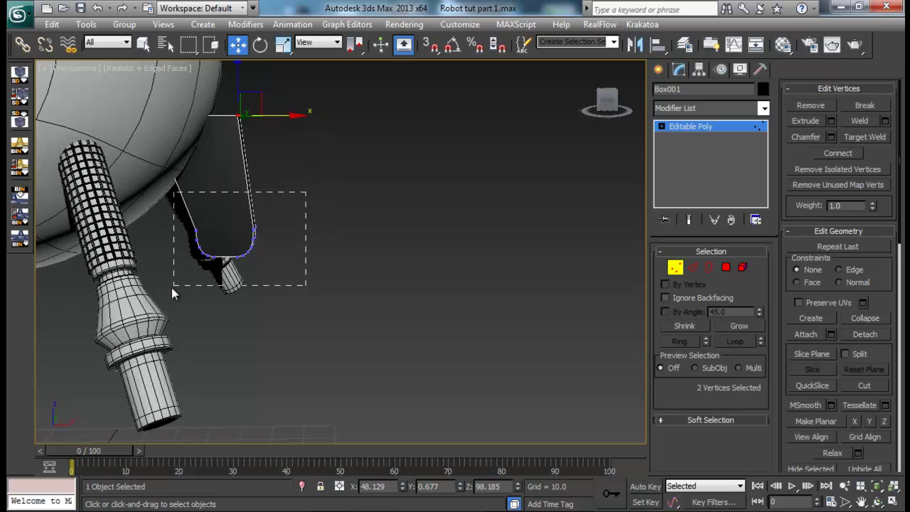
- Rotate the vertices of the plate's rounded lower end about Y by about -11.7 degrees
{"action": "left_click_drag", "start_coordinate": [172, 287], "coordinate": [171, 287]}
{"action": "key", "text": "e"}
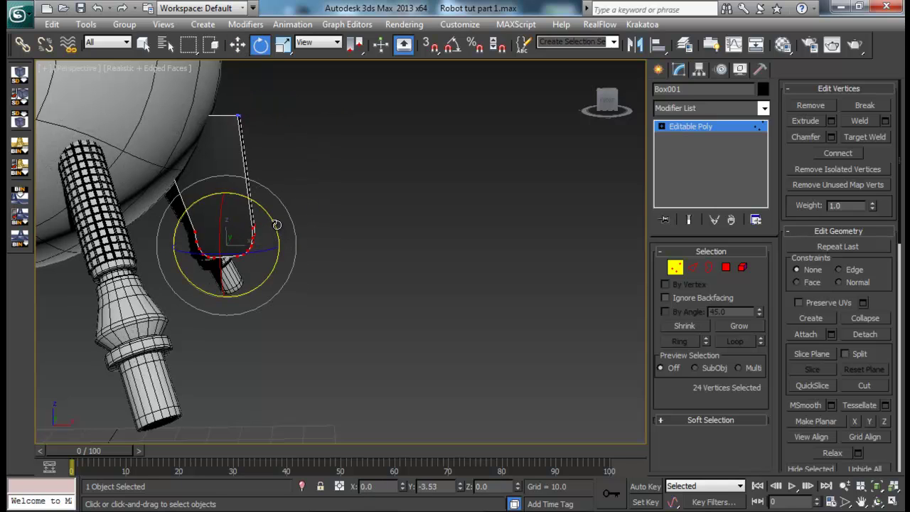
{"action": "left_click_drag", "start_coordinate": [275, 224], "coordinate": [271, 216]}
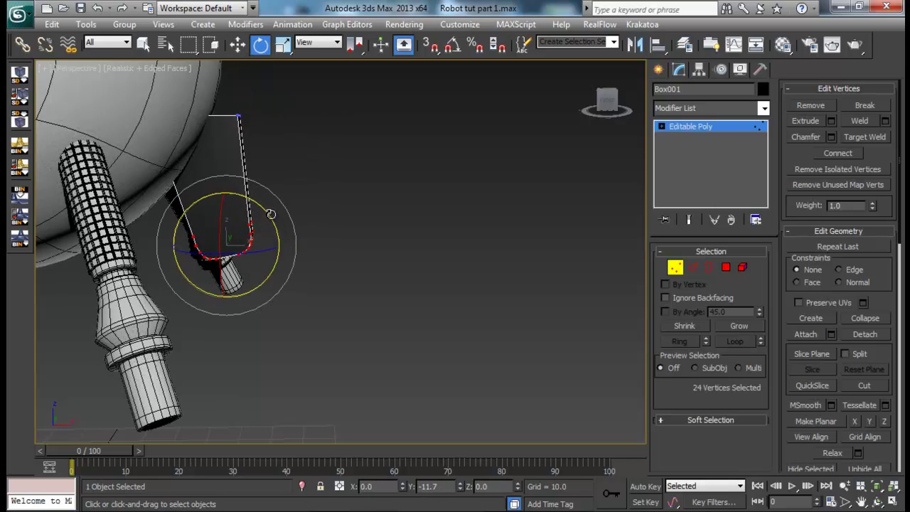
{"action": "left_click", "coordinate": [347, 225]}
{"action": "middle_click_drag", "start_coordinate": [347, 227], "coordinate": [413, 248], "text": "alt"}
- Tilt the whole plate about Y to about -10.8 degrees and move it along X against the body, to about X 45.256
{"action": "left_click", "coordinate": [675, 269]}
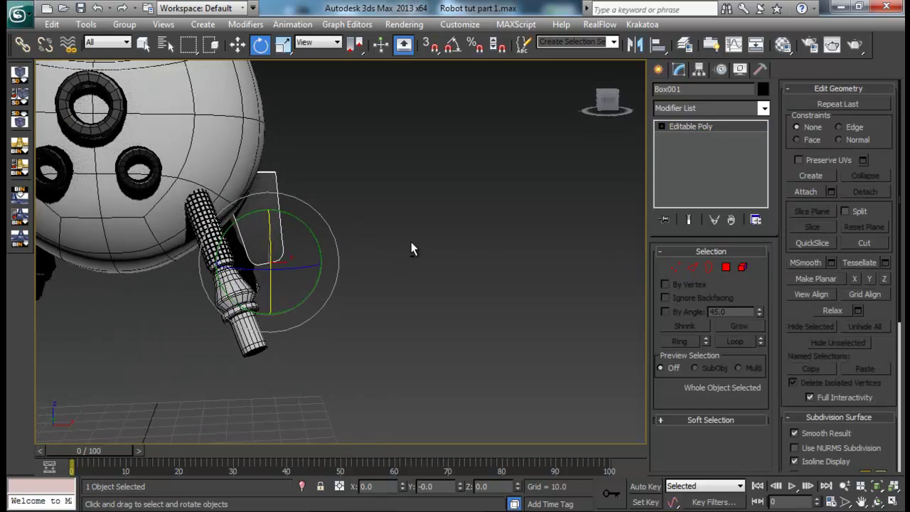
{"action": "key", "text": "w"}
{"action": "left_click_drag", "start_coordinate": [323, 258], "coordinate": [292, 226]}
{"action": "key", "text": "e"}
{"action": "key", "text": "w"}
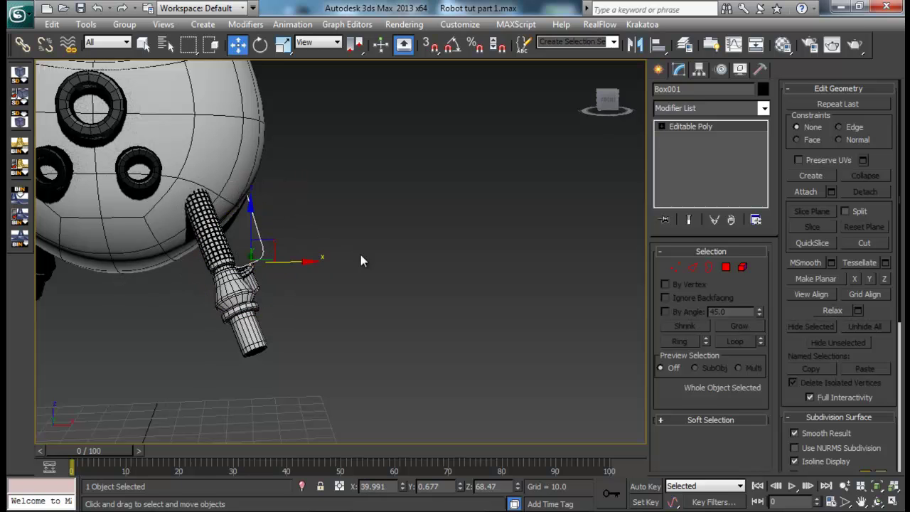
{"action": "middle_click_drag", "start_coordinate": [360, 254], "coordinate": [296, 279], "text": "alt"}
{"action": "left_click_drag", "start_coordinate": [295, 280], "coordinate": [313, 280]}
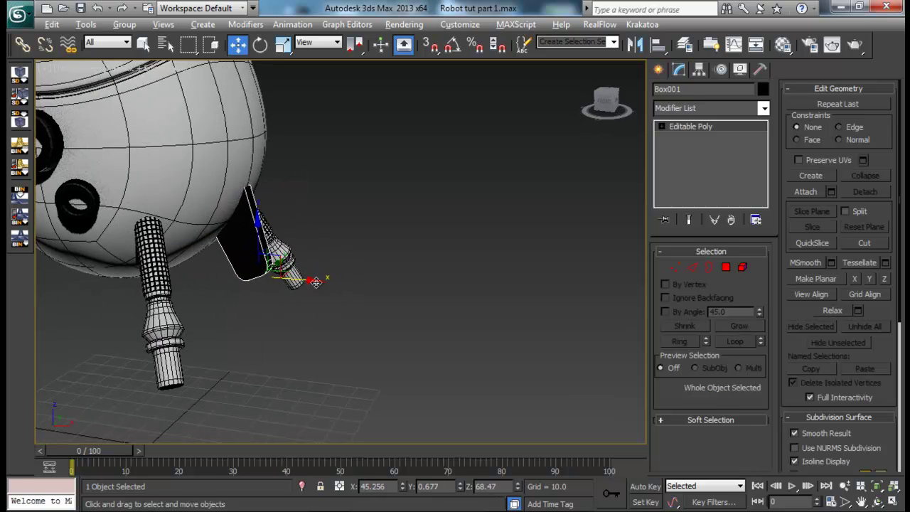
{"action": "middle_click_drag", "start_coordinate": [313, 279], "coordinate": [346, 274], "text": "alt"}
{"action": "key", "text": "e"}
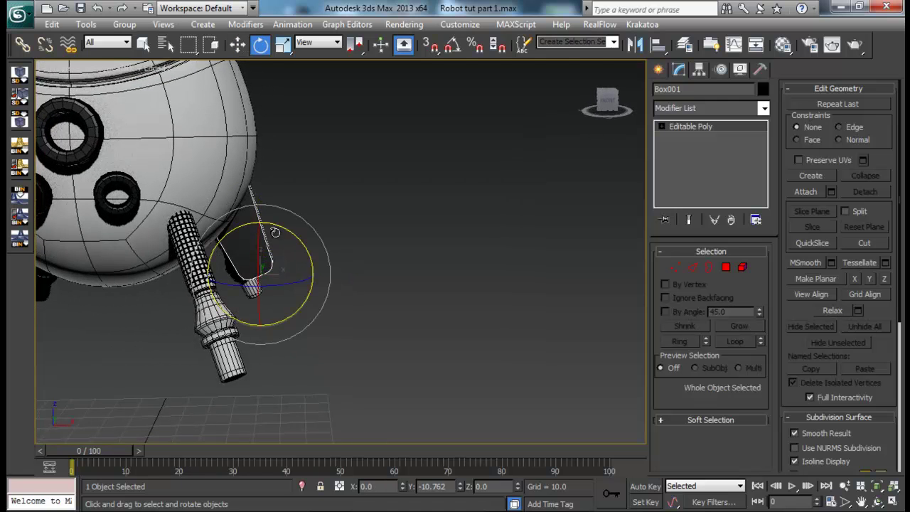
{"action": "left_click_drag", "start_coordinate": [291, 233], "coordinate": [291, 234]}
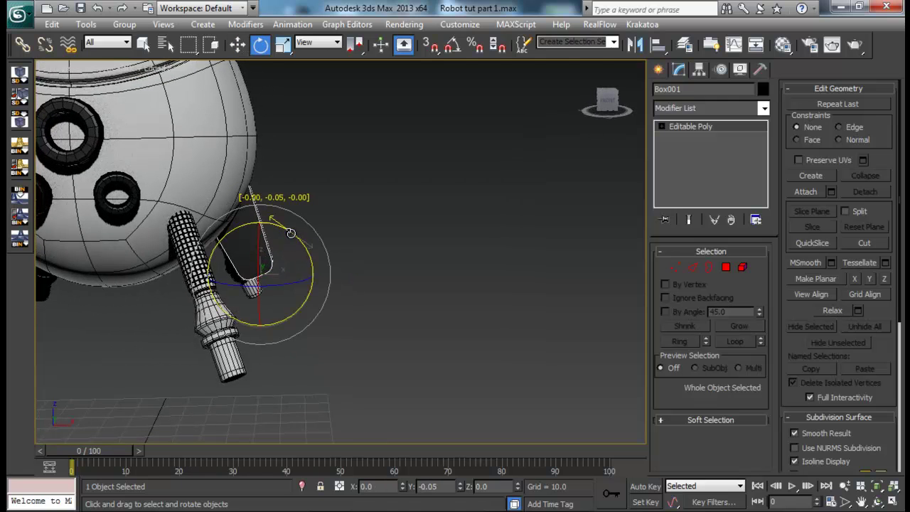
{"action": "left_click", "coordinate": [422, 246]}
- Compare the plate with the robot reference image, nudge it slightly outward along X and tilt it about Y to about -13.9 degrees
{"action": "middle_click_drag", "start_coordinate": [422, 246], "coordinate": [334, 294], "text": "alt"}
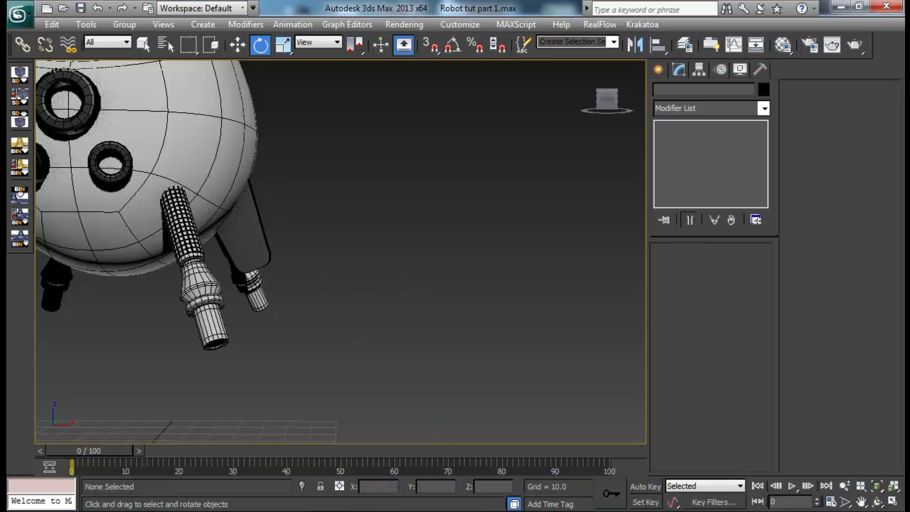
{"action": "key", "text": "alt+Tab"}
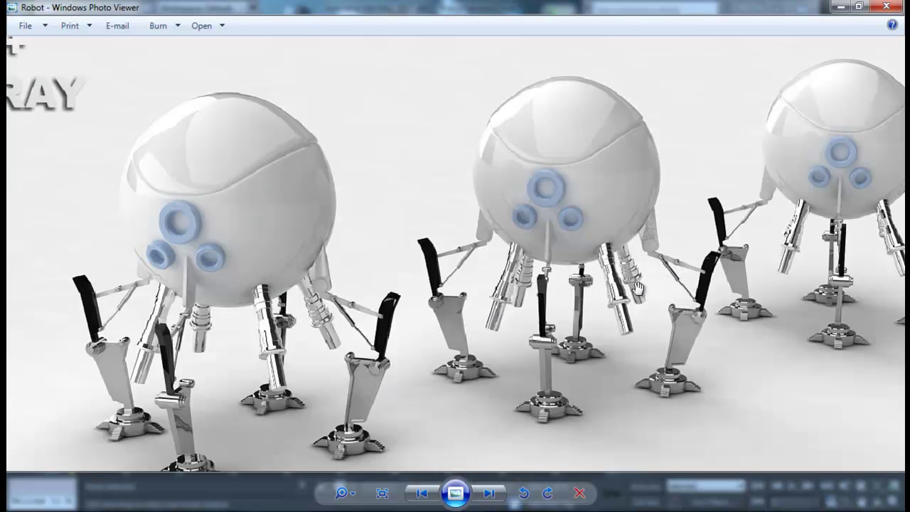
{"action": "key", "text": "alt+Tab"}
{"action": "middle_click_drag", "start_coordinate": [307, 263], "coordinate": [389, 245], "text": "alt"}
{"action": "left_click", "coordinate": [334, 304]}
{"action": "key", "text": "w"}
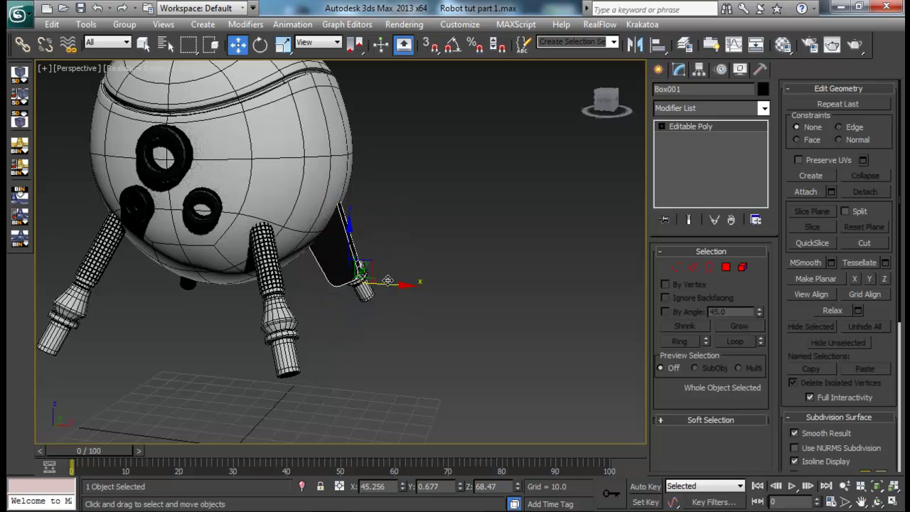
{"action": "left_click_drag", "start_coordinate": [387, 280], "coordinate": [394, 284]}
{"action": "key", "text": "e"}
{"action": "left_click_drag", "start_coordinate": [386, 248], "coordinate": [392, 249]}
{"action": "left_click", "coordinate": [433, 262]}
- Select the polygons around the plate's rim and check their smoothing groups
{"action": "middle_click_drag", "start_coordinate": [433, 262], "coordinate": [342, 309], "text": "alt"}
{"action": "scroll", "coordinate": [381, 296], "scroll_direction": "down", "scroll_amount": 5}
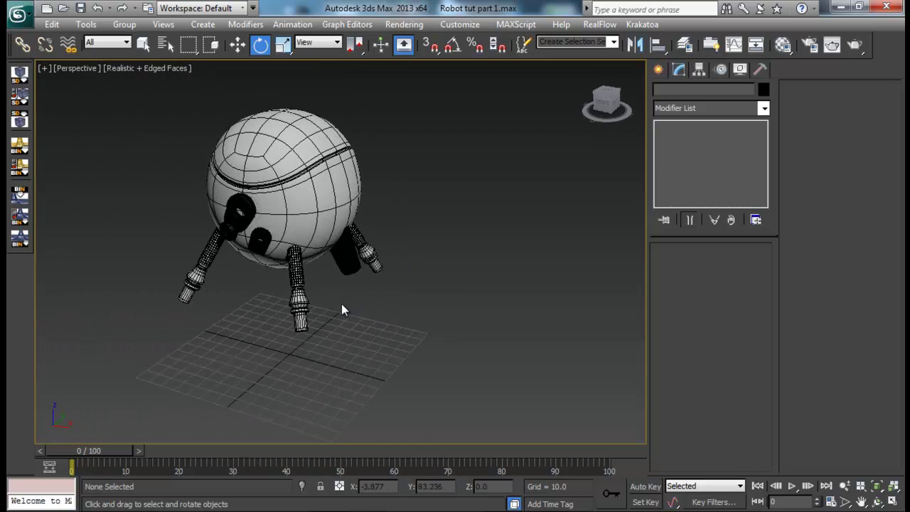
{"action": "scroll", "coordinate": [341, 309], "scroll_direction": "up", "scroll_amount": 3}
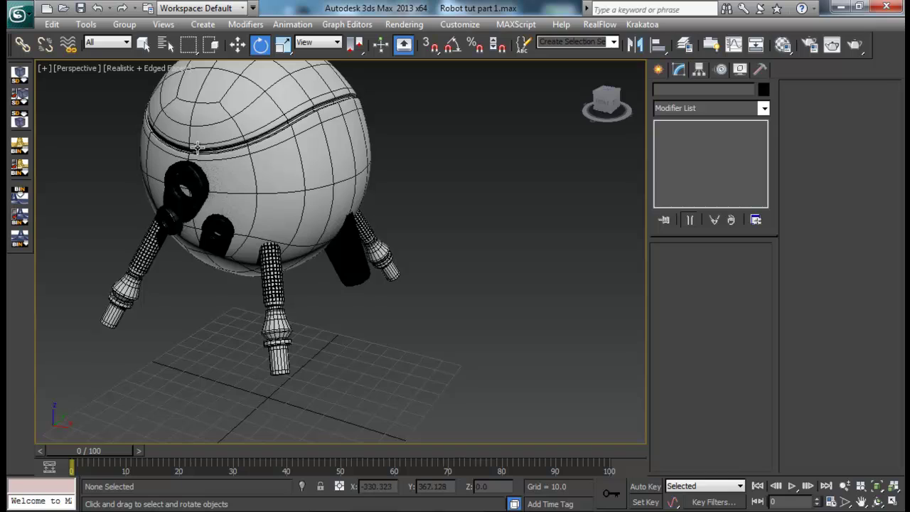
{"action": "middle_click_drag", "start_coordinate": [198, 147], "coordinate": [280, 259], "text": "alt"}
{"action": "left_click", "coordinate": [331, 261]}
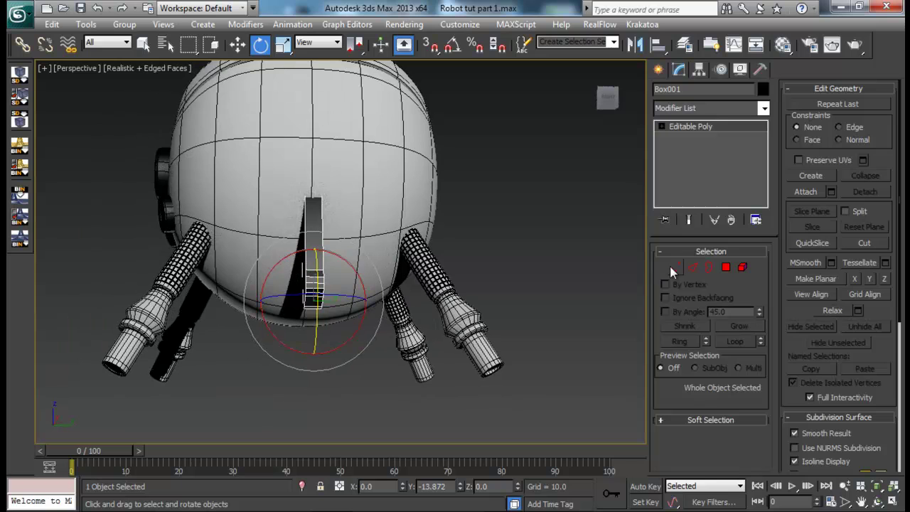
{"action": "left_click", "coordinate": [692, 267]}
{"action": "middle_click_drag", "start_coordinate": [342, 285], "coordinate": [319, 353], "text": "alt"}
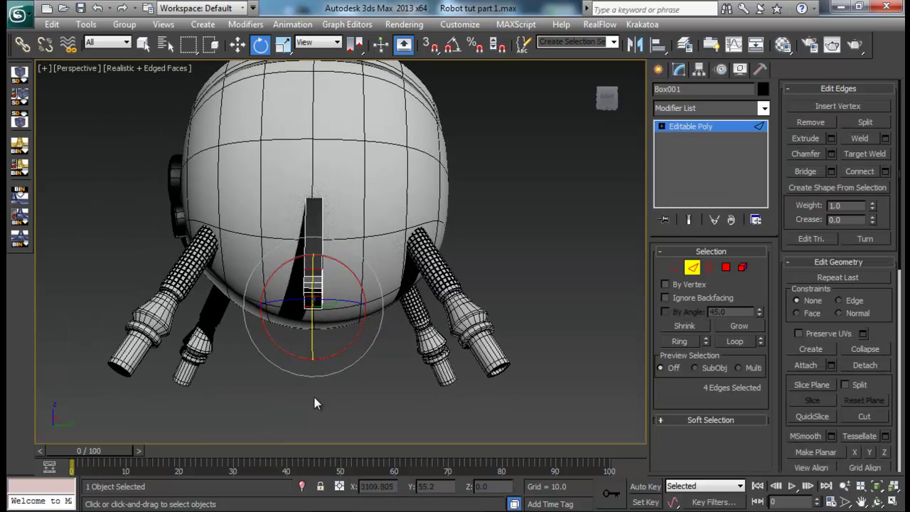
{"action": "double_click", "coordinate": [313, 191]}
{"action": "middle_click_drag", "start_coordinate": [325, 229], "coordinate": [530, 269], "text": "alt"}
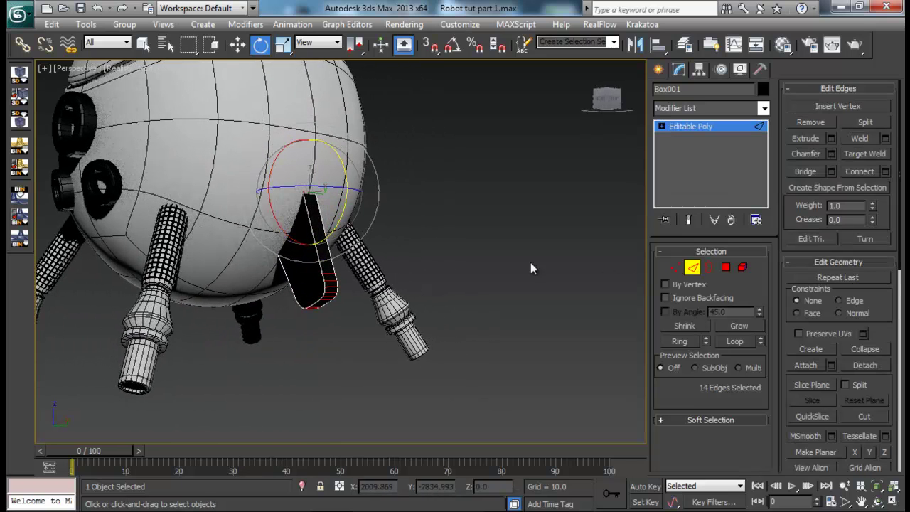
{"action": "left_click", "coordinate": [726, 267]}
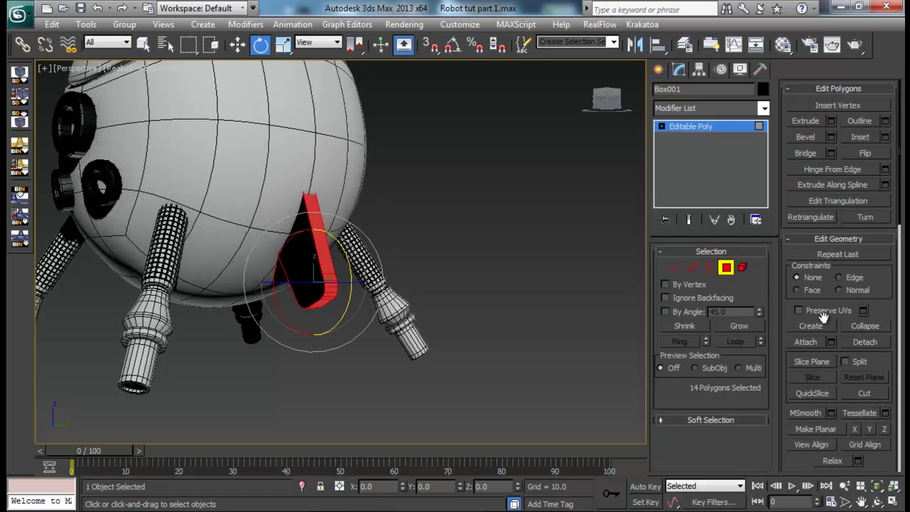
{"action": "scroll", "coordinate": [824, 316], "scroll_direction": "down", "scroll_amount": 10}
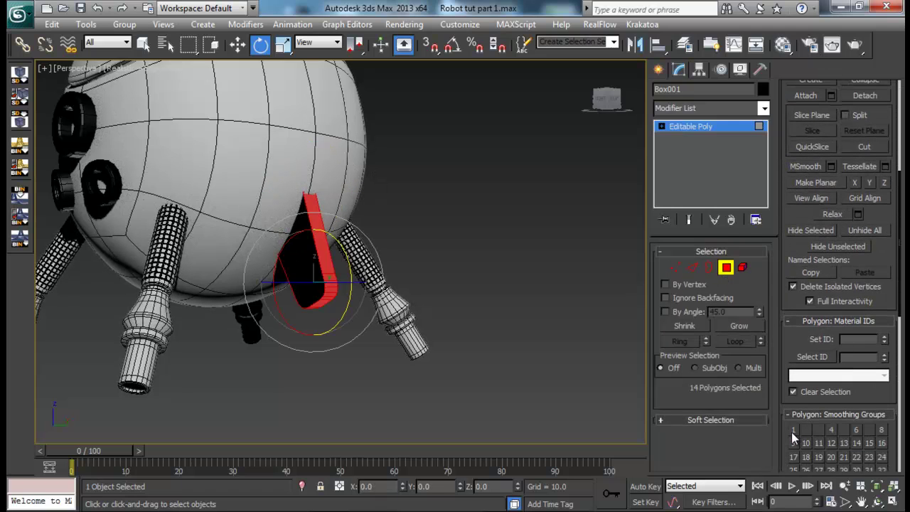
{"action": "left_click", "coordinate": [725, 268]}
{"action": "left_click", "coordinate": [482, 340]}
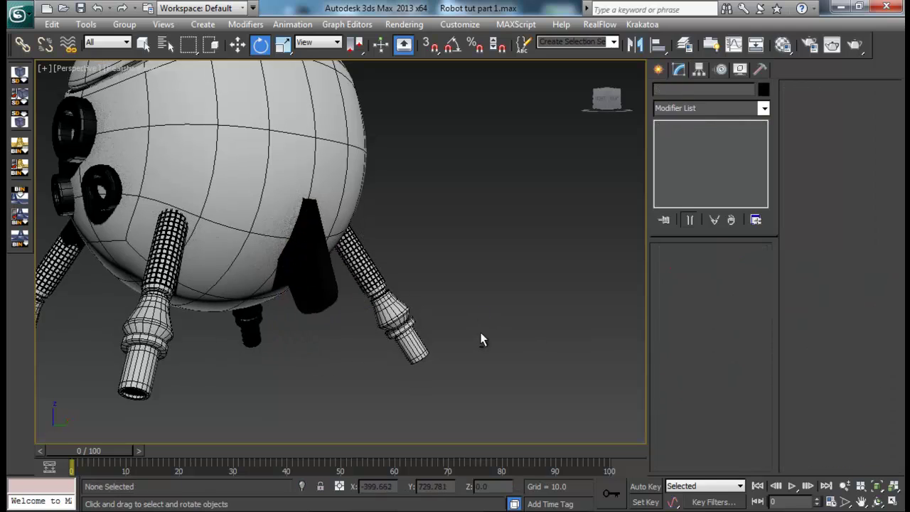
- Assign the 01 - Default material to the mounting plate and examine it from the side
{"action": "middle_click_drag", "start_coordinate": [481, 340], "coordinate": [517, 314], "text": "alt"}
{"action": "left_click", "coordinate": [316, 288]}
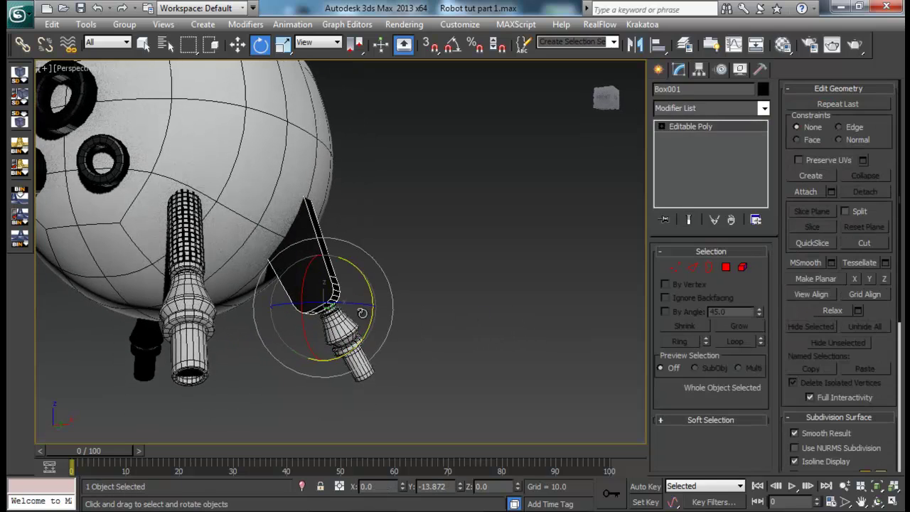
{"action": "key", "text": "m"}
{"action": "left_click", "coordinate": [448, 295]}
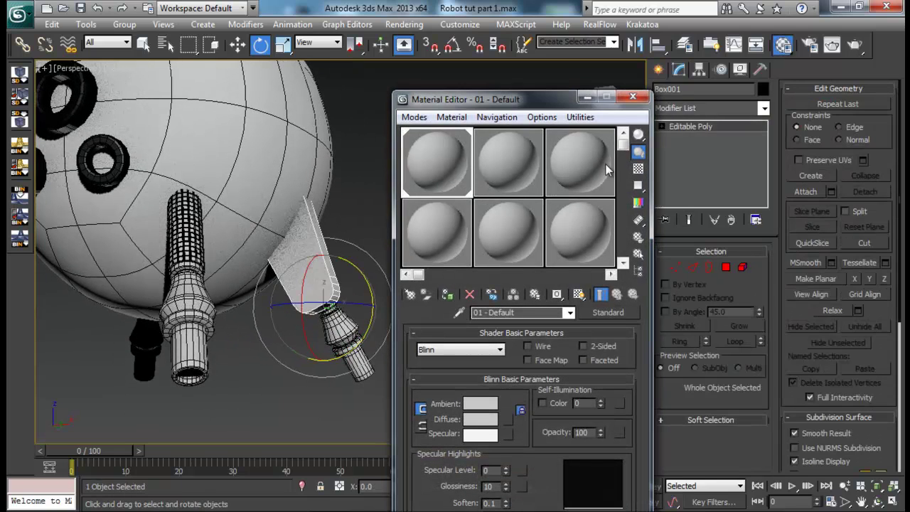
{"action": "left_click", "coordinate": [633, 97]}
{"action": "left_click", "coordinate": [427, 223]}
{"action": "middle_click_drag", "start_coordinate": [428, 223], "coordinate": [393, 233], "text": "alt"}
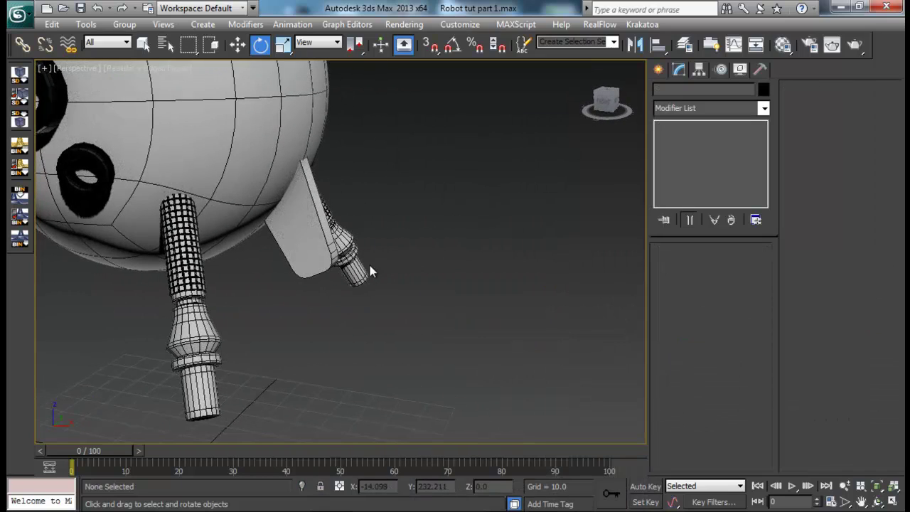
{"action": "middle_click_drag", "start_coordinate": [369, 266], "coordinate": [382, 279], "text": "alt"}
- Select the outline edges of both broad faces of the mounting plate
{"action": "left_click", "coordinate": [333, 267]}
{"action": "scroll", "coordinate": [330, 266], "scroll_direction": "up", "scroll_amount": 3}
{"action": "left_click", "coordinate": [689, 268]}
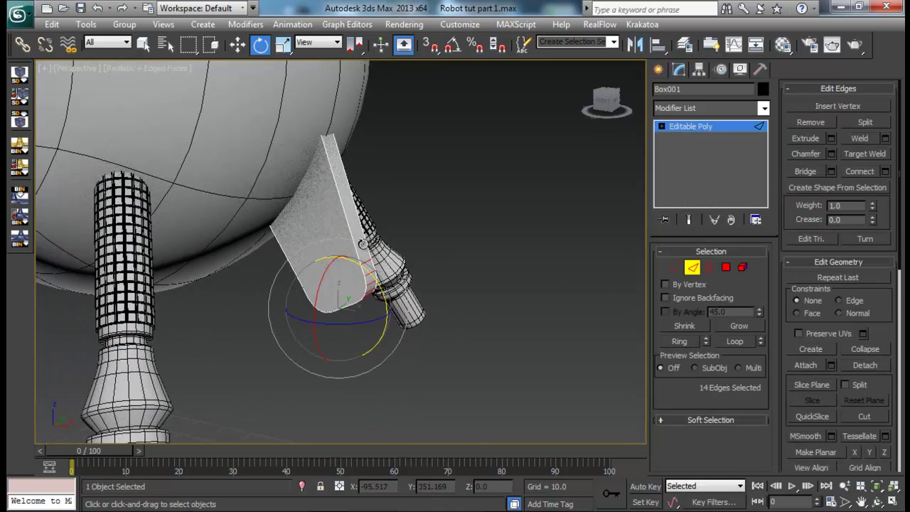
{"action": "left_click", "coordinate": [362, 226], "text": "ctrl"}
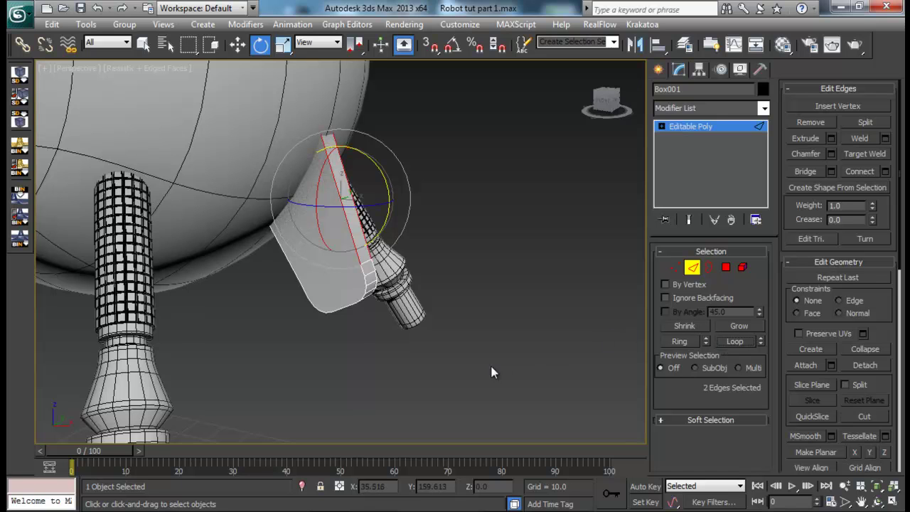
{"action": "middle_click_drag", "start_coordinate": [492, 372], "coordinate": [535, 363], "text": "alt"}
{"action": "left_click", "coordinate": [727, 269]}
{"action": "left_click", "coordinate": [339, 268]}
{"action": "middle_click_drag", "start_coordinate": [343, 270], "coordinate": [288, 280], "text": "alt"}
{"action": "left_click", "coordinate": [361, 243], "text": "ctrl"}
{"action": "left_click", "coordinate": [692, 268], "text": "ctrl"}
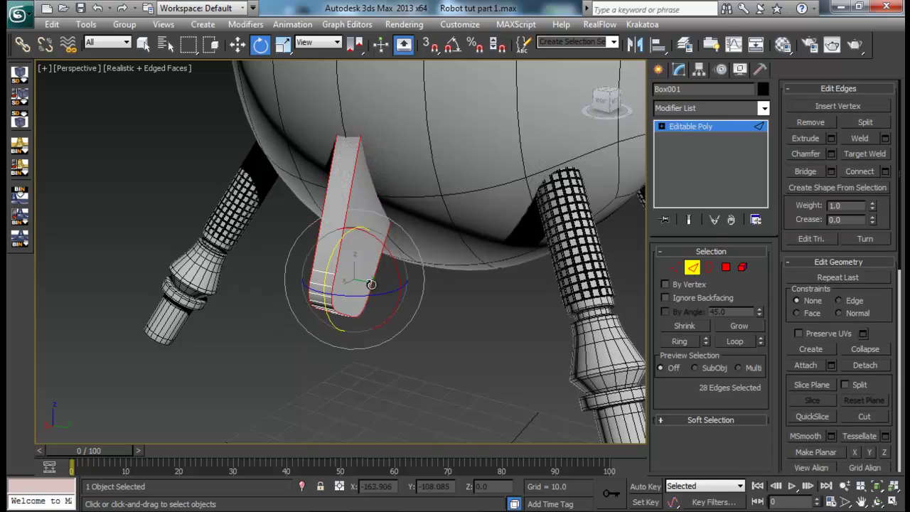
{"action": "middle_click_drag", "start_coordinate": [462, 299], "coordinate": [629, 398], "text": "alt"}
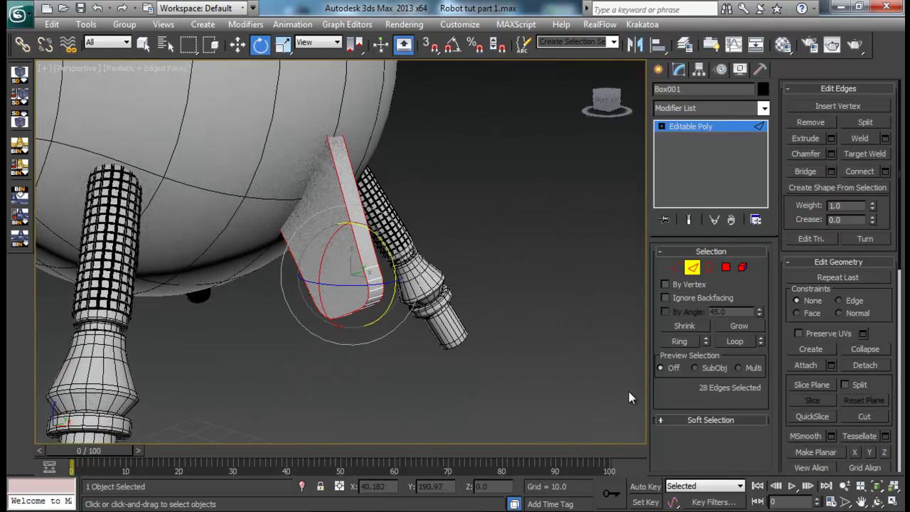
- Chamfer the selected plate outline edges by about 0.266 with 2 segments and finish editing the plate
{"action": "left_click", "coordinate": [831, 153]}
{"action": "left_click_drag", "start_coordinate": [349, 260], "coordinate": [345, 285]}
{"action": "scroll", "coordinate": [469, 285], "scroll_direction": "up", "scroll_amount": 3}
{"action": "middle_click_drag", "start_coordinate": [467, 273], "coordinate": [432, 260]}
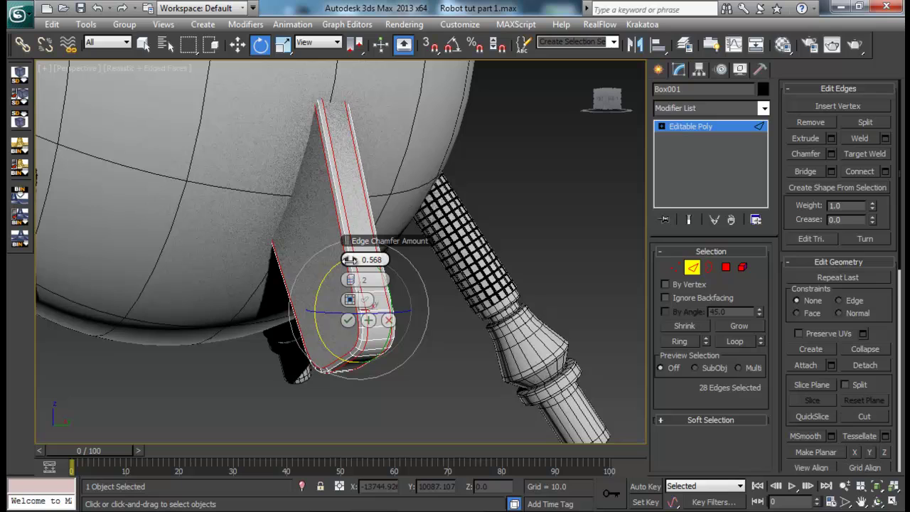
{"action": "left_click_drag", "start_coordinate": [349, 260], "coordinate": [350, 261]}
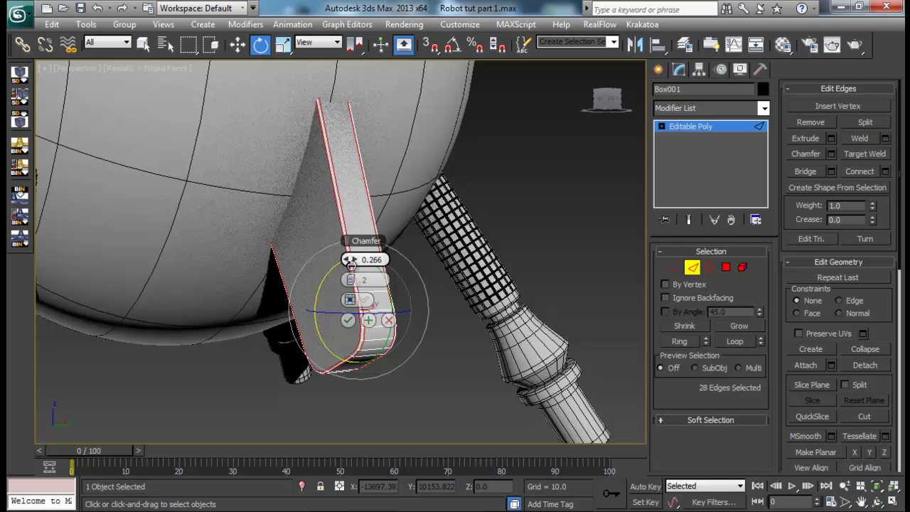
{"action": "left_click", "coordinate": [347, 320]}
{"action": "middle_click_drag", "start_coordinate": [349, 313], "coordinate": [405, 296], "text": "alt"}
{"action": "left_click", "coordinate": [693, 269]}
{"action": "left_click", "coordinate": [533, 315]}
{"action": "scroll", "coordinate": [426, 272], "scroll_direction": "down", "scroll_amount": 4}
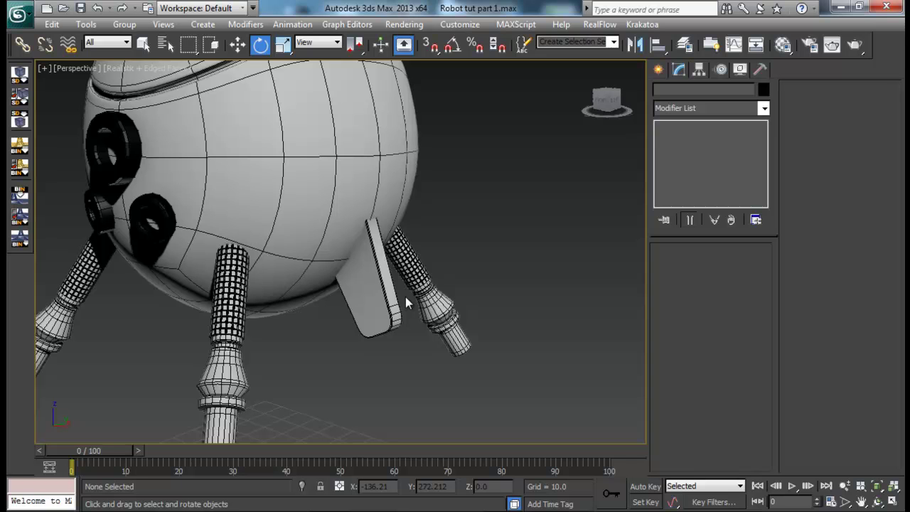
{"action": "scroll", "coordinate": [405, 296], "scroll_direction": "up", "scroll_amount": 6}
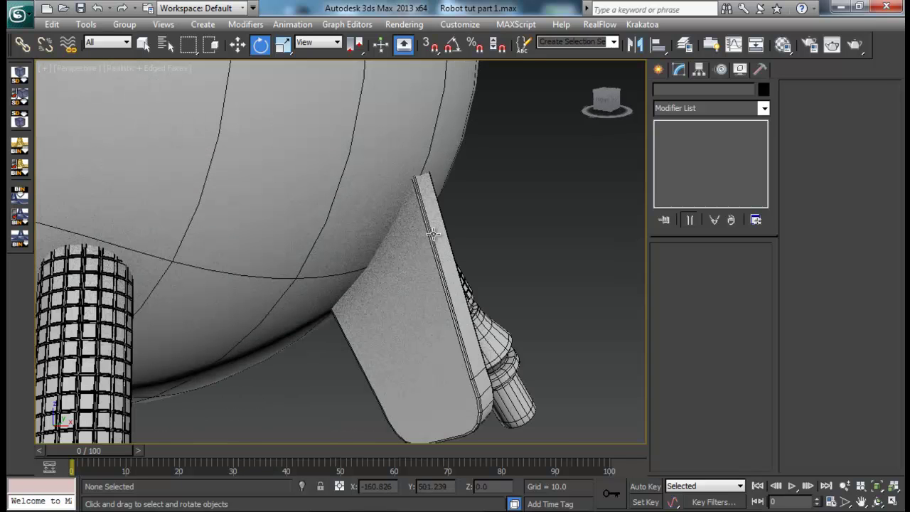
- Draw a cylinder on the plate's lower end with AutoGrid, about 5.18 in radius and 1.46 in height
{"action": "middle_click_drag", "start_coordinate": [433, 233], "coordinate": [390, 187], "text": "alt"}
{"action": "middle_click_drag", "start_coordinate": [404, 268], "coordinate": [463, 245], "text": "alt"}
{"action": "left_click", "coordinate": [656, 71]}
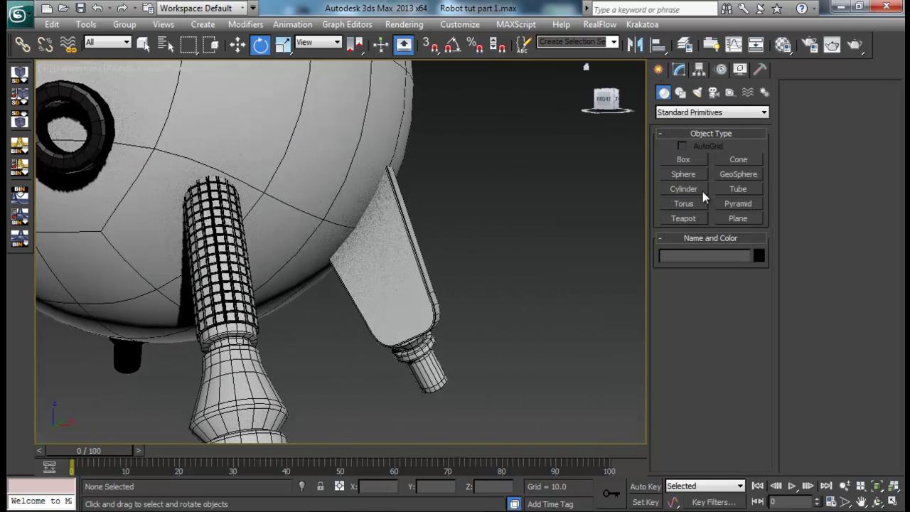
{"action": "left_click", "coordinate": [694, 187]}
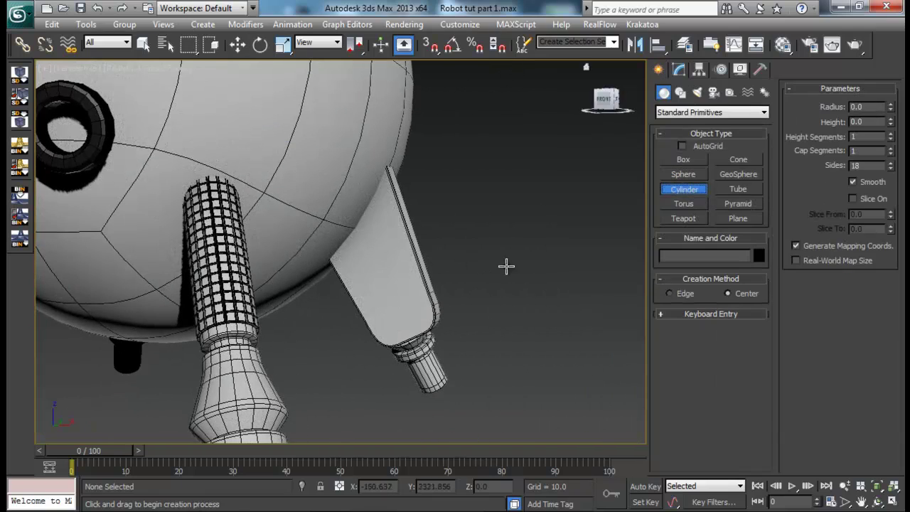
{"action": "middle_click_drag", "start_coordinate": [504, 264], "coordinate": [441, 292], "text": "alt"}
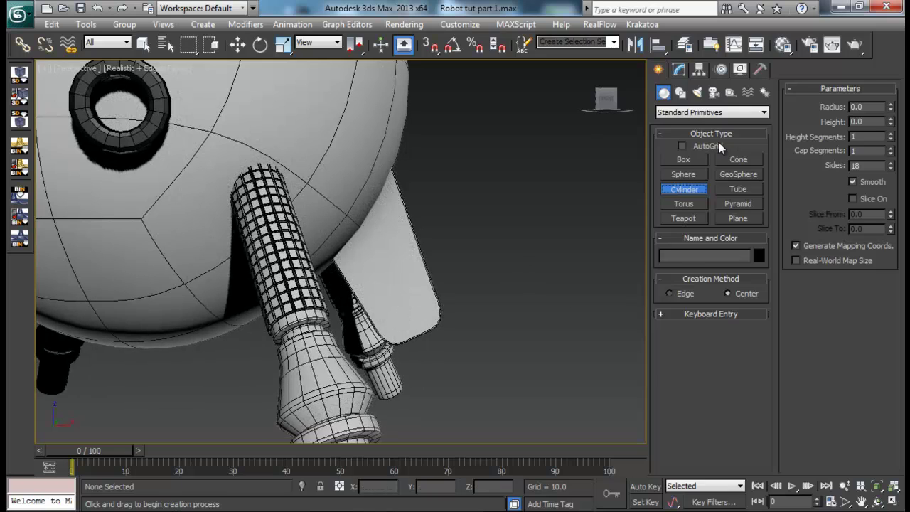
{"action": "left_click", "coordinate": [682, 146]}
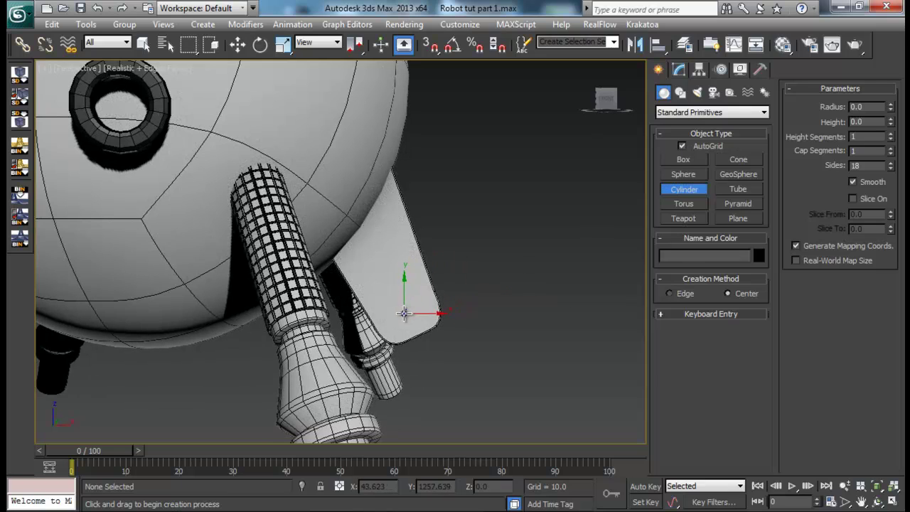
{"action": "left_click_drag", "start_coordinate": [400, 304], "coordinate": [419, 318]}
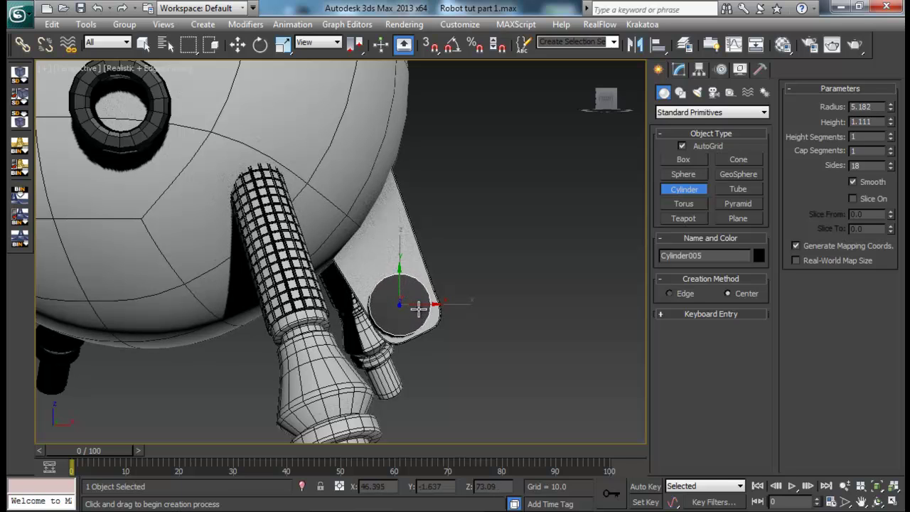
{"action": "middle_click_drag", "start_coordinate": [419, 298], "coordinate": [371, 335], "text": "alt"}
{"action": "key", "text": "e"}
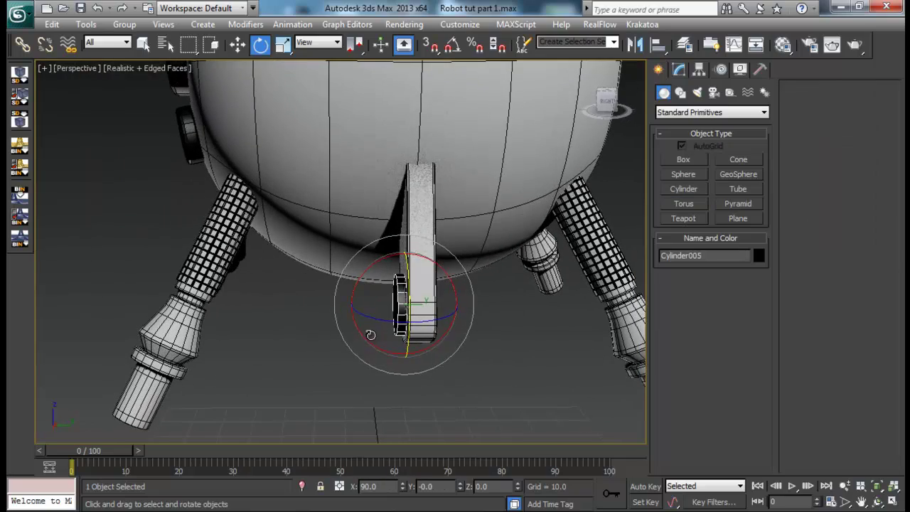
{"action": "left_click", "coordinate": [497, 362]}
- Assign the 01 - Default material to the new cylinder
{"action": "middle_click_drag", "start_coordinate": [496, 362], "coordinate": [411, 298], "text": "alt"}
{"action": "left_click", "coordinate": [397, 290]}
{"action": "key", "text": "m"}
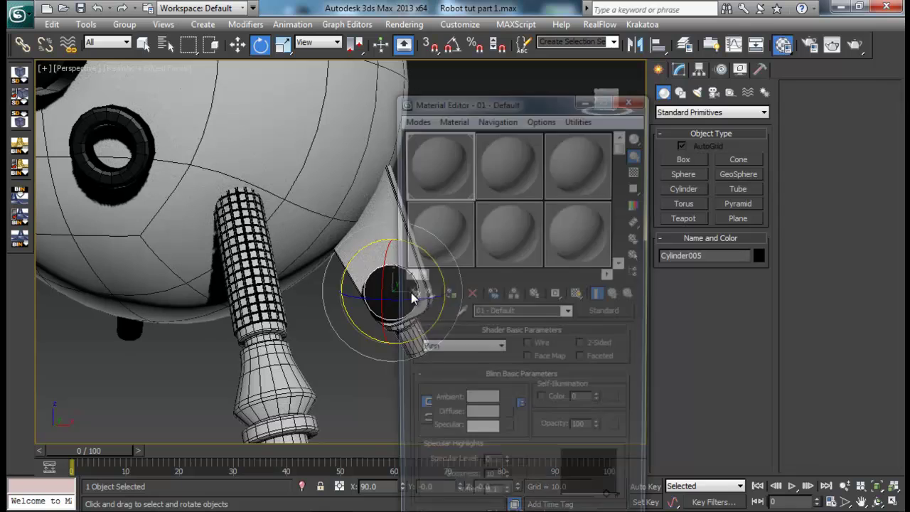
{"action": "left_click", "coordinate": [631, 97]}
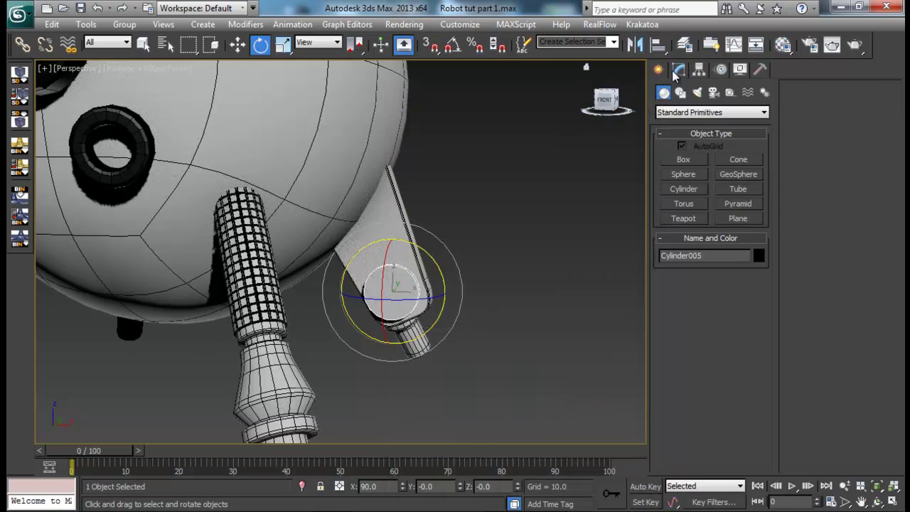
- Set the cylinder's number of sides to 33
{"action": "left_click", "coordinate": [678, 69]}
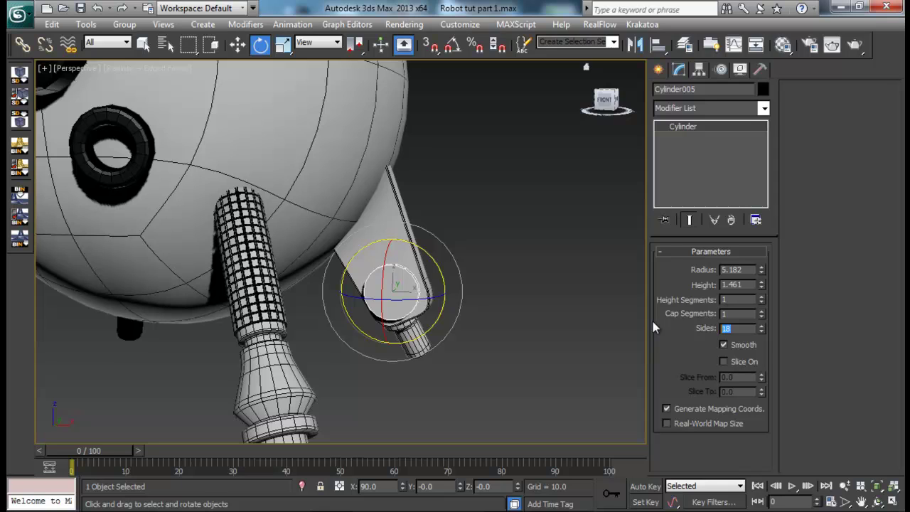
{"action": "type", "text": "24"}
{"action": "key", "text": "Return"}
{"action": "type", "text": "32"}
{"action": "key", "text": "Return"}
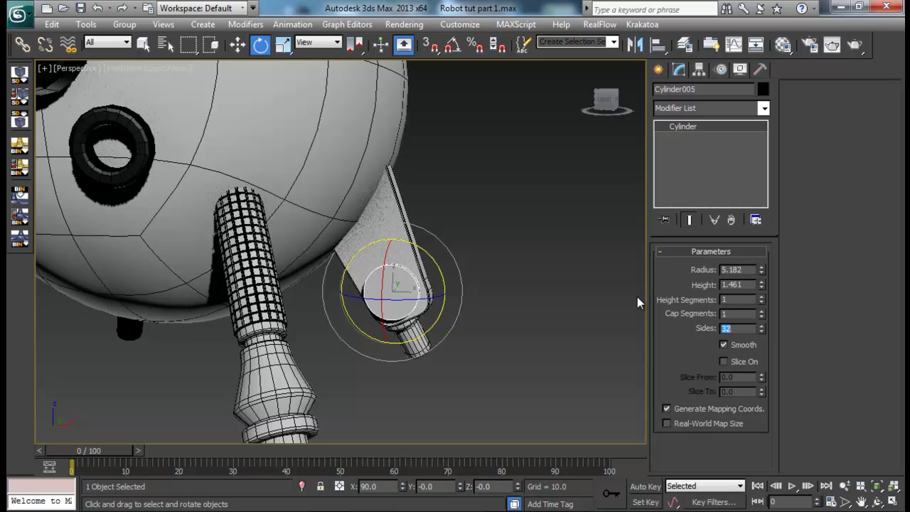
{"action": "middle_click_drag", "start_coordinate": [451, 274], "coordinate": [396, 303], "text": "alt"}
{"action": "scroll", "coordinate": [451, 304], "scroll_direction": "up", "scroll_amount": 3}
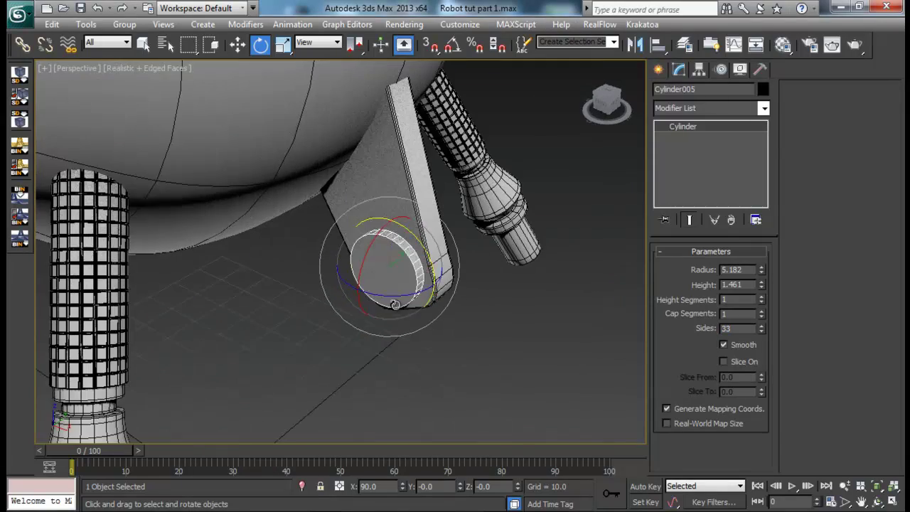
- Convert the cylinder on the plate to an Editable Poly
{"action": "scroll", "coordinate": [396, 273], "scroll_direction": "up", "scroll_amount": 2}
{"action": "right_click", "coordinate": [439, 266]}
{"action": "mouse_move", "coordinate": [486, 393]}
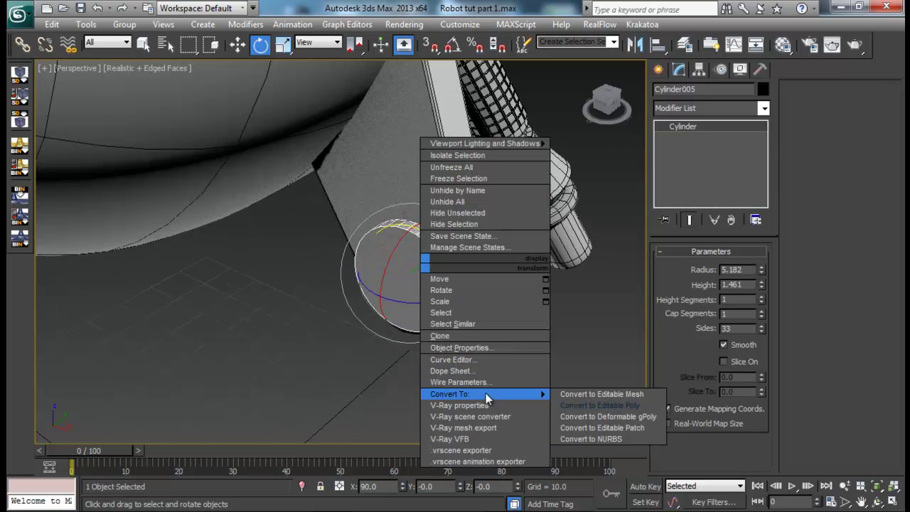
{"action": "left_click", "coordinate": [594, 405]}
- Chamfer the outer cap's rim edges on the joint cylinder by about 0.136 with 2 segments
{"action": "left_click", "coordinate": [691, 268]}
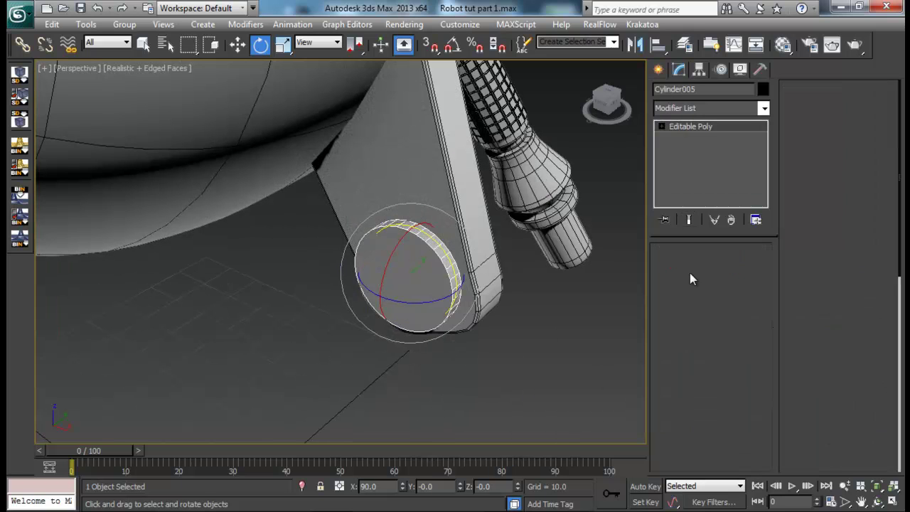
{"action": "left_click", "coordinate": [727, 269]}
{"action": "left_click", "coordinate": [418, 276]}
{"action": "middle_click_drag", "start_coordinate": [418, 275], "coordinate": [470, 271], "text": "alt"}
{"action": "left_click", "coordinate": [693, 267]}
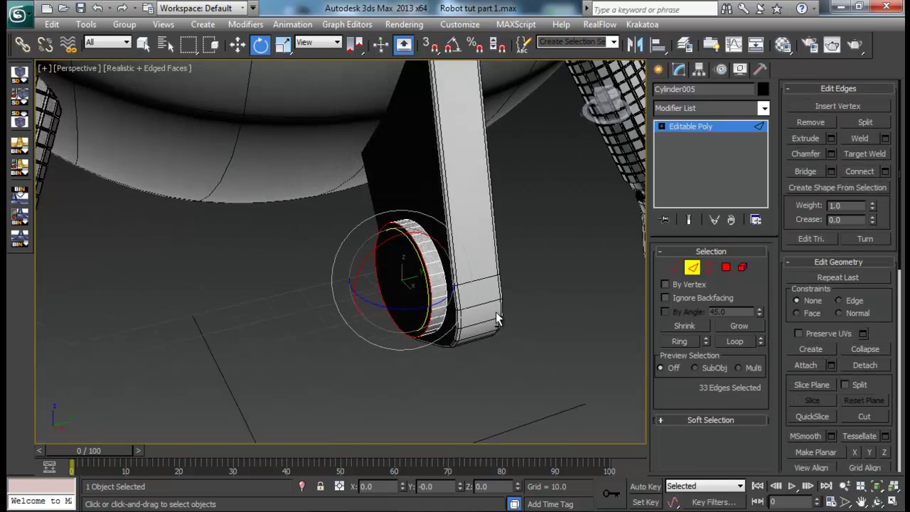
{"action": "left_click", "coordinate": [830, 155]}
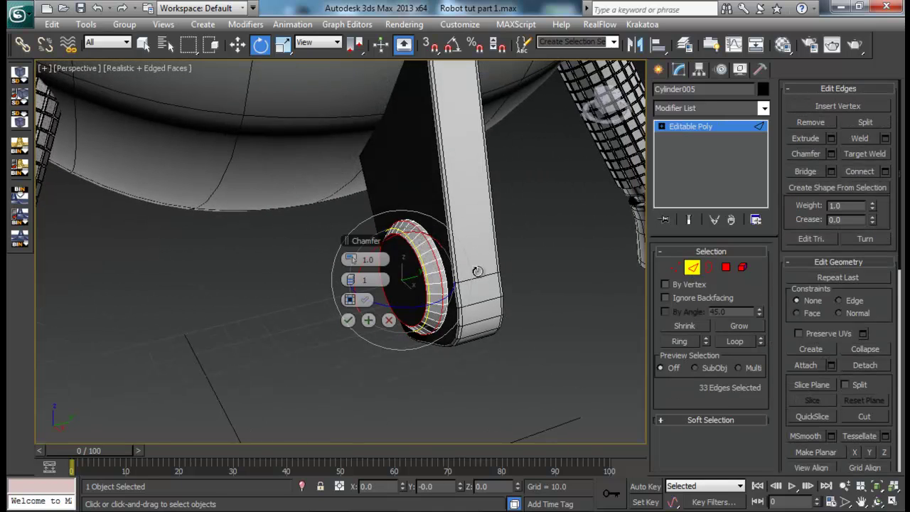
{"action": "left_click_drag", "start_coordinate": [349, 260], "coordinate": [346, 260]}
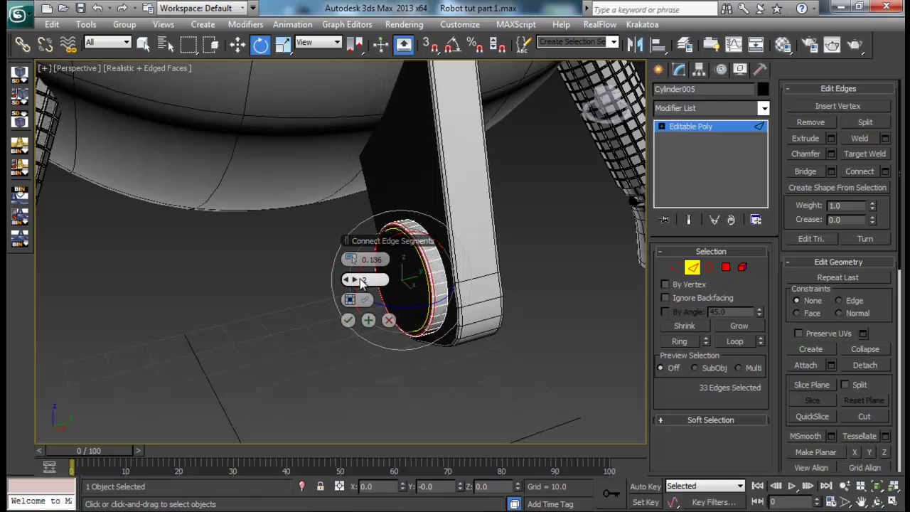
{"action": "left_click", "coordinate": [347, 320]}
{"action": "left_click", "coordinate": [504, 288]}
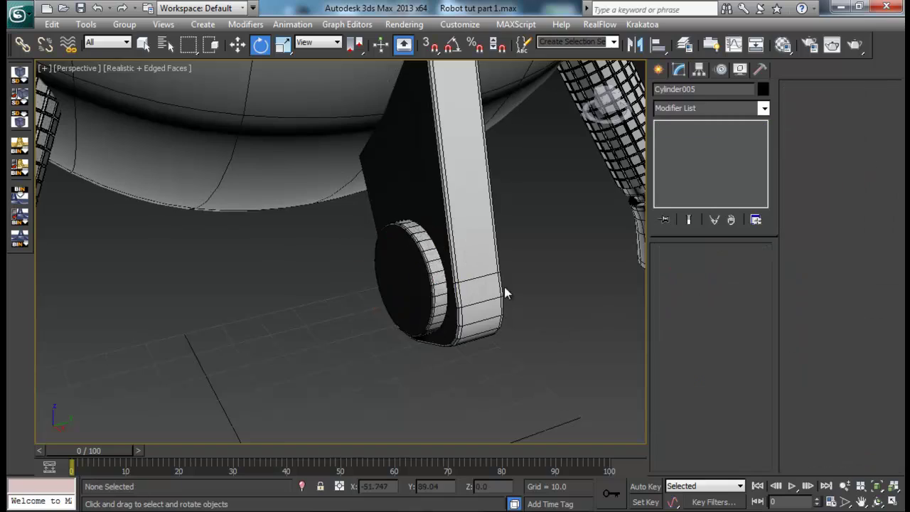
- With AutoGrid off, draw a long thin box outward from the joint in the Front view, about 4.6 in length and 51.8 in width
{"action": "middle_click_drag", "start_coordinate": [504, 288], "coordinate": [471, 346], "text": "alt"}
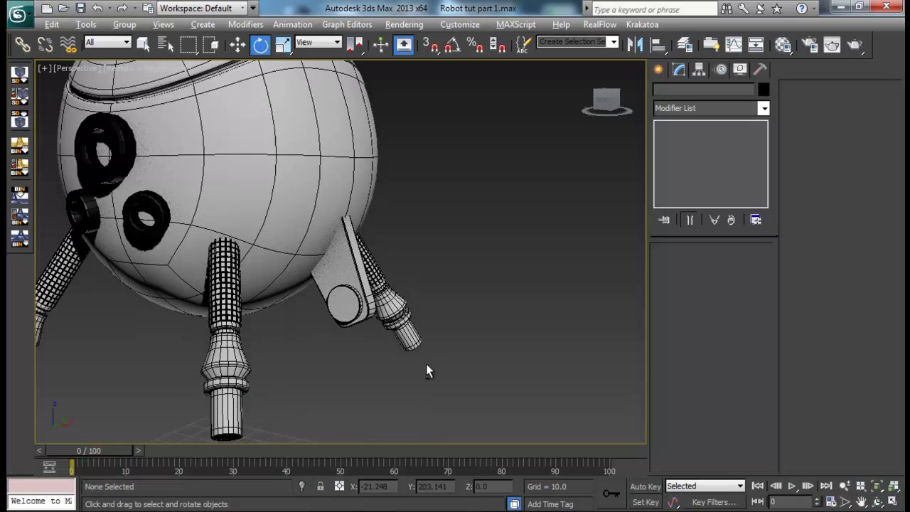
{"action": "scroll", "coordinate": [443, 362], "scroll_direction": "down", "scroll_amount": 6}
{"action": "middle_click_drag", "start_coordinate": [402, 337], "coordinate": [433, 346], "text": "alt"}
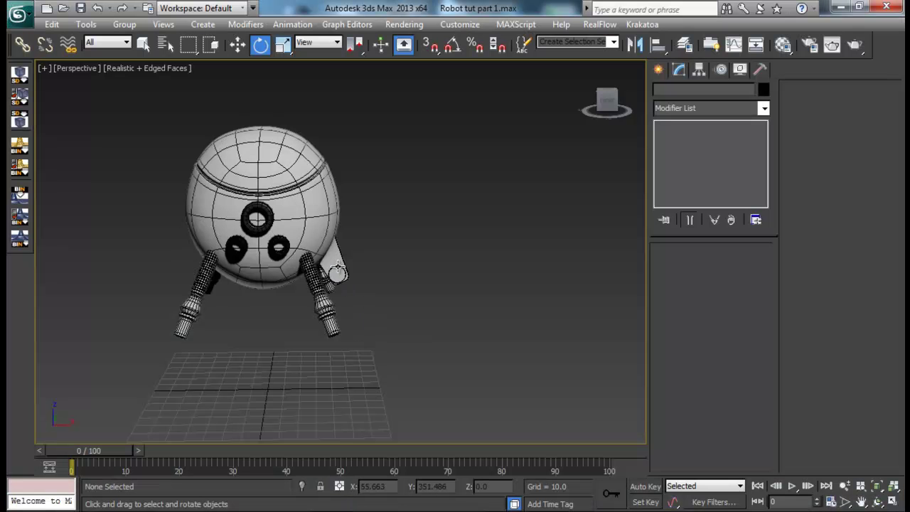
{"action": "left_click", "coordinate": [659, 69]}
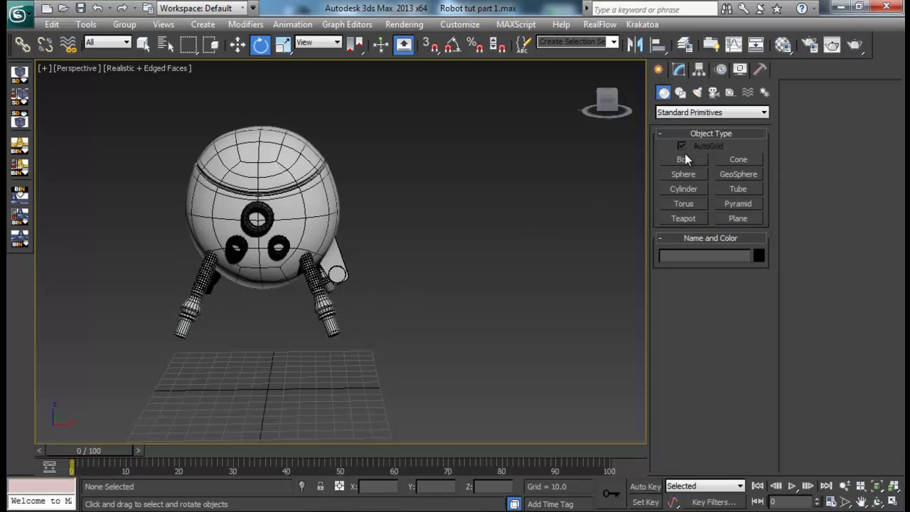
{"action": "left_click", "coordinate": [684, 157]}
{"action": "key", "text": "alt+w"}
{"action": "middle_click_drag", "start_coordinate": [508, 118], "coordinate": [504, 217]}
{"action": "key", "text": "alt+w"}
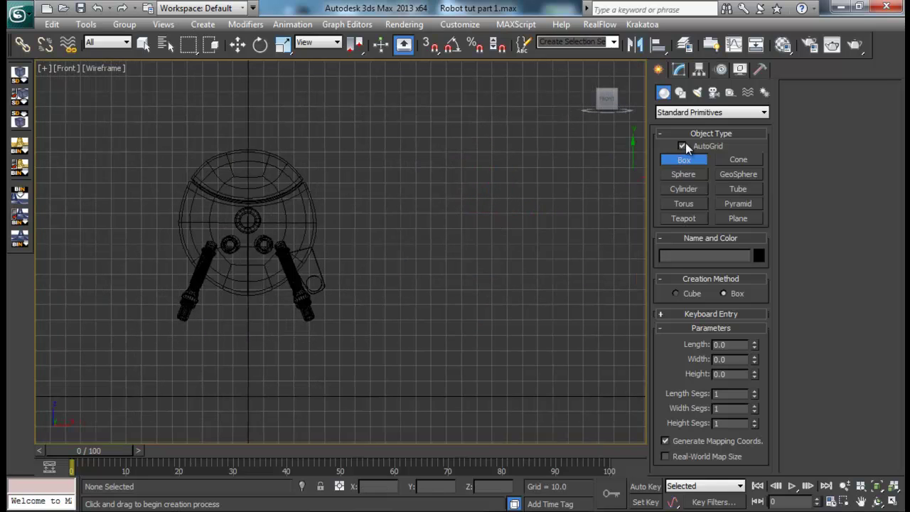
{"action": "scroll", "coordinate": [362, 318], "scroll_direction": "up", "scroll_amount": 5}
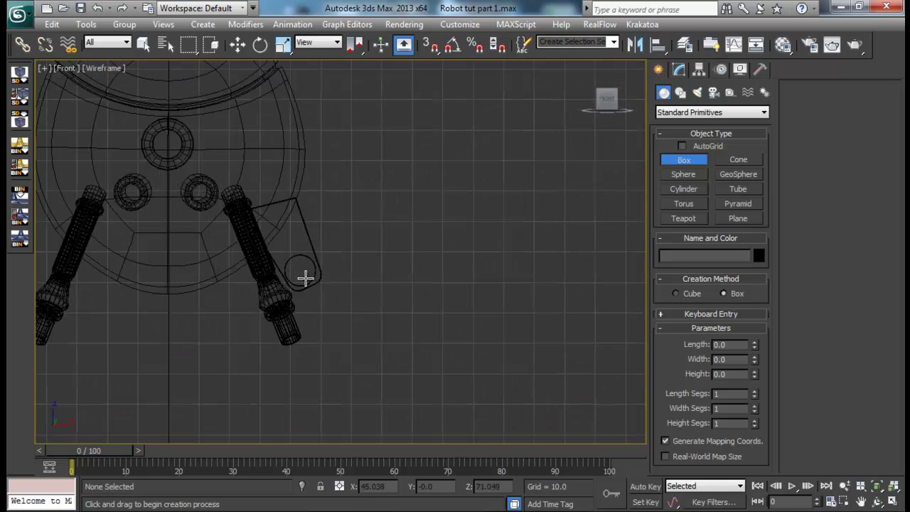
{"action": "left_click_drag", "start_coordinate": [297, 278], "coordinate": [454, 292]}
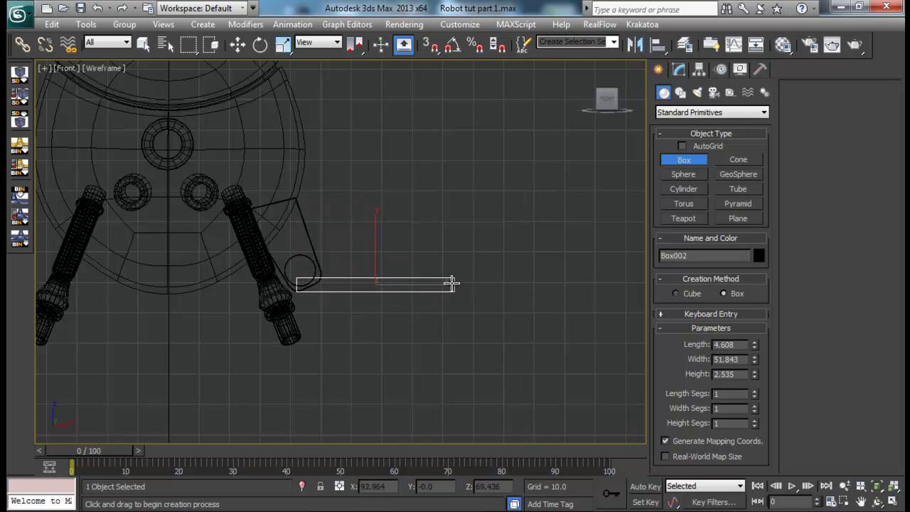
{"action": "left_click", "coordinate": [453, 286]}
- Move the box along Y to about 2.22 to bring it in line with the mounting plate
{"action": "key", "text": "e"}
{"action": "middle_click_drag", "start_coordinate": [455, 287], "coordinate": [453, 297]}
{"action": "key", "text": "alt+w"}
{"action": "middle_click", "coordinate": [484, 342]}
{"action": "key", "text": "alt+w"}
{"action": "middle_click_drag", "start_coordinate": [487, 356], "coordinate": [395, 395], "text": "alt"}
{"action": "scroll", "coordinate": [396, 394], "scroll_direction": "up", "scroll_amount": 4}
{"action": "middle_click_drag", "start_coordinate": [426, 346], "coordinate": [456, 337], "text": "alt"}
{"action": "scroll", "coordinate": [396, 338], "scroll_direction": "up", "scroll_amount": 3}
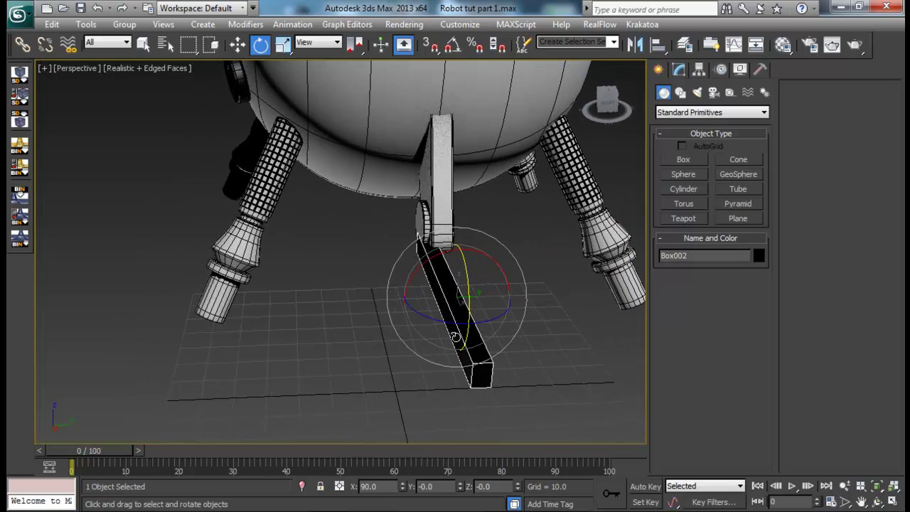
{"action": "key", "text": "w"}
{"action": "mouse_move", "coordinate": [497, 296]}
{"action": "left_mouse_down"}
{"action": "mouse_move", "coordinate": [490, 299]}
{"action": "mouse_move", "coordinate": [509, 302]}
{"action": "left_mouse_up"}
{"action": "middle_click_drag", "start_coordinate": [492, 336], "coordinate": [591, 323], "text": "alt"}
- Try to tilt the box downward from the joint about its Y axis
{"action": "key", "text": "e"}
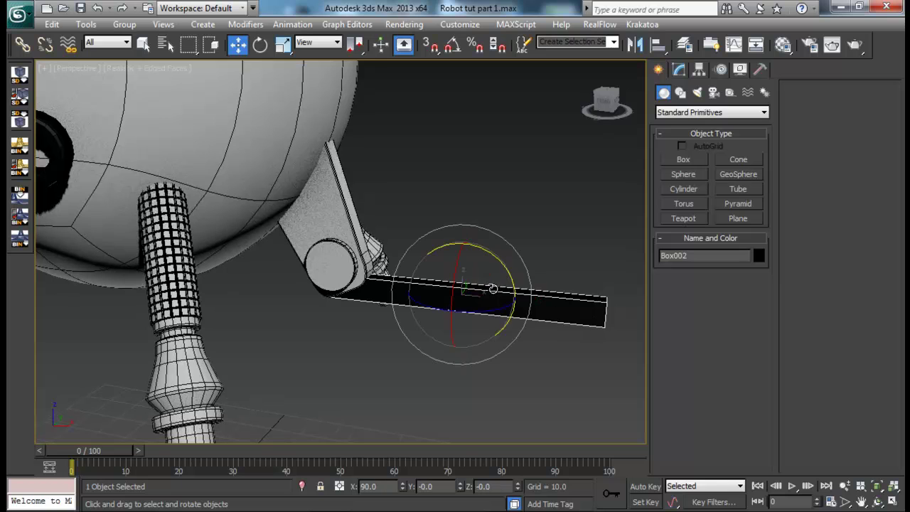
{"action": "left_click_drag", "start_coordinate": [498, 271], "coordinate": [508, 285]}
{"action": "key", "text": "ctrl+z"}
{"action": "key", "text": "w"}
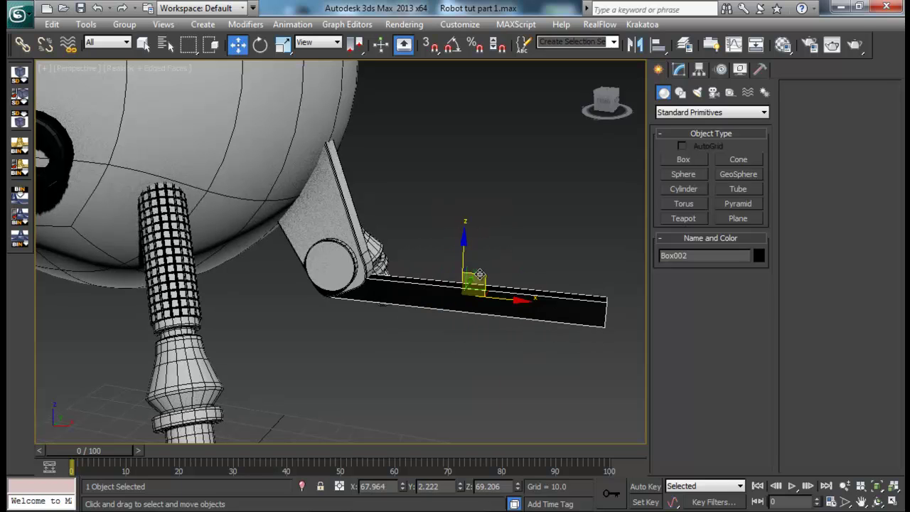
{"action": "middle_click_drag", "start_coordinate": [555, 275], "coordinate": [468, 283], "text": "alt"}
{"action": "key", "text": "e"}
{"action": "left_click_drag", "start_coordinate": [475, 271], "coordinate": [480, 292]}
{"action": "key", "text": "w"}
{"action": "scroll", "coordinate": [403, 296], "scroll_direction": "up", "scroll_amount": 5}
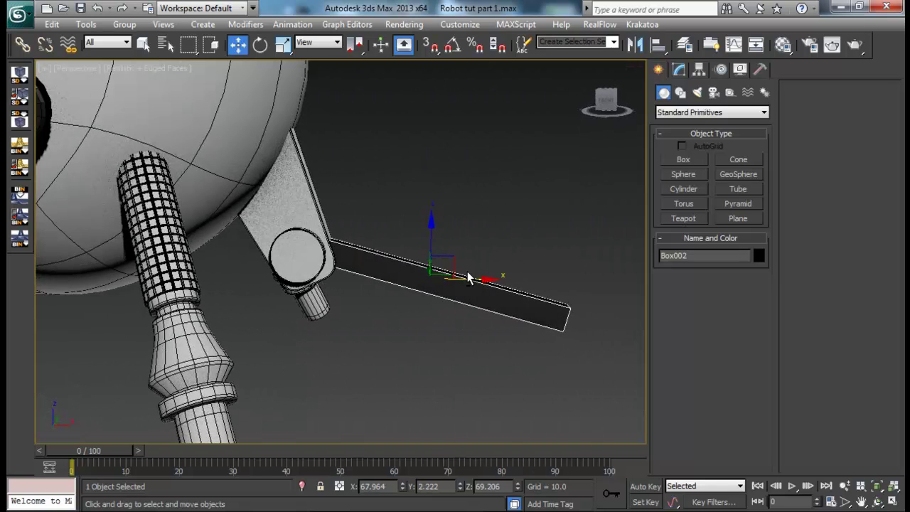
{"action": "middle_click_drag", "start_coordinate": [432, 237], "coordinate": [483, 278], "text": "alt"}
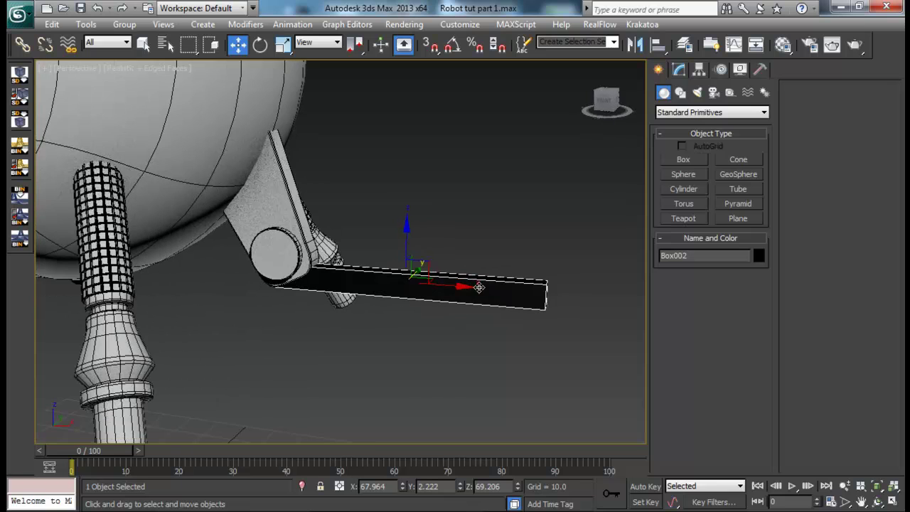
- Convert the long box to an Editable Poly
{"action": "right_click", "coordinate": [483, 279]}
{"action": "mouse_move", "coordinate": [551, 410]}
{"action": "left_click", "coordinate": [640, 422]}
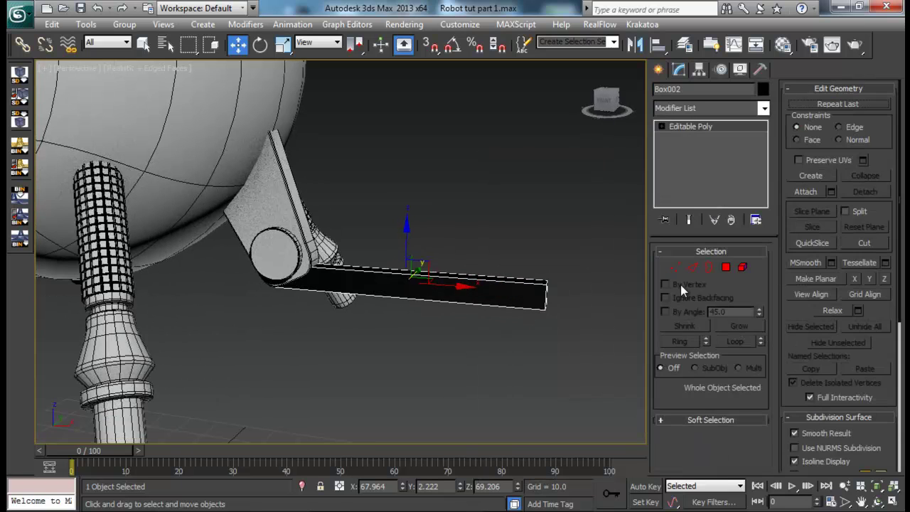
- Scale the box thinner along Y and move it to about 1.64 on Y, beneath the plate
{"action": "left_click_drag", "start_coordinate": [564, 257], "coordinate": [536, 324]}
{"action": "key", "text": "r"}
{"action": "left_click_drag", "start_coordinate": [547, 241], "coordinate": [551, 349]}
{"action": "middle_click_drag", "start_coordinate": [551, 349], "coordinate": [575, 293], "text": "alt"}
{"action": "key", "text": "1"}
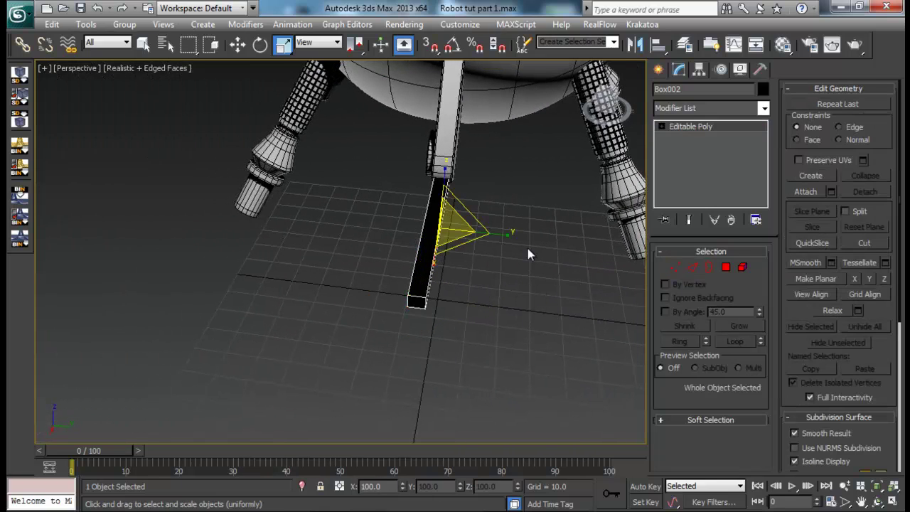
{"action": "key", "text": "w"}
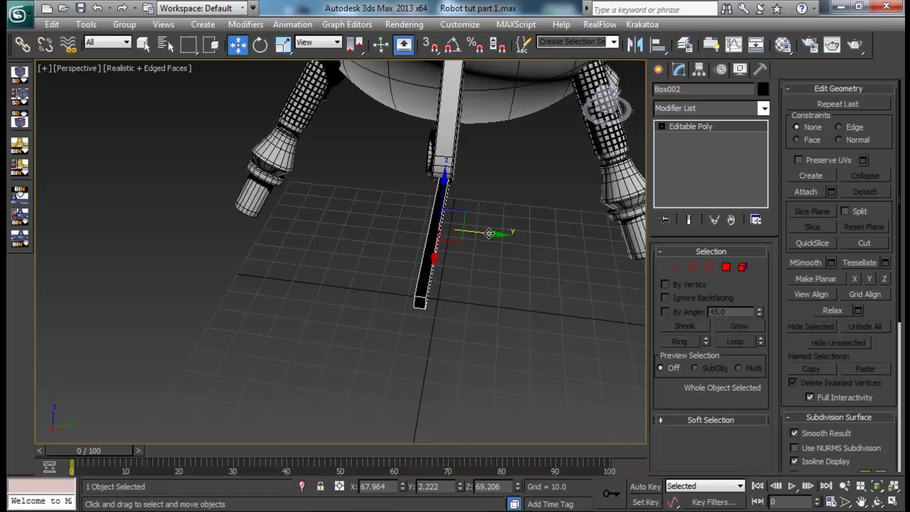
{"action": "left_click_drag", "start_coordinate": [487, 233], "coordinate": [490, 234]}
- Try to slope the box by moving its four free-end vertices inward and down
{"action": "middle_click_drag", "start_coordinate": [496, 300], "coordinate": [533, 269], "text": "alt"}
{"action": "key", "text": "e"}
{"action": "left_click", "coordinate": [679, 268]}
{"action": "left_click_drag", "start_coordinate": [559, 197], "coordinate": [466, 276]}
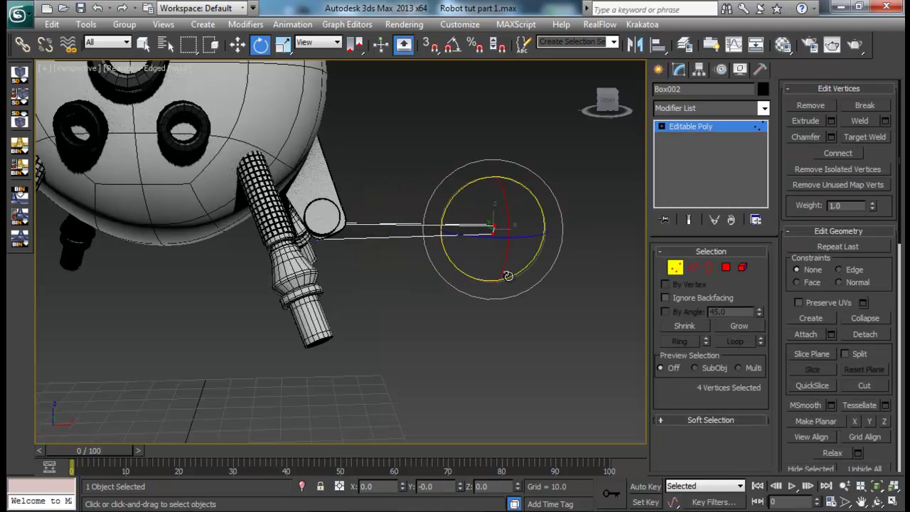
{"action": "key", "text": "w"}
{"action": "left_click_drag", "start_coordinate": [539, 232], "coordinate": [511, 233]}
{"action": "left_click_drag", "start_coordinate": [482, 190], "coordinate": [482, 233]}
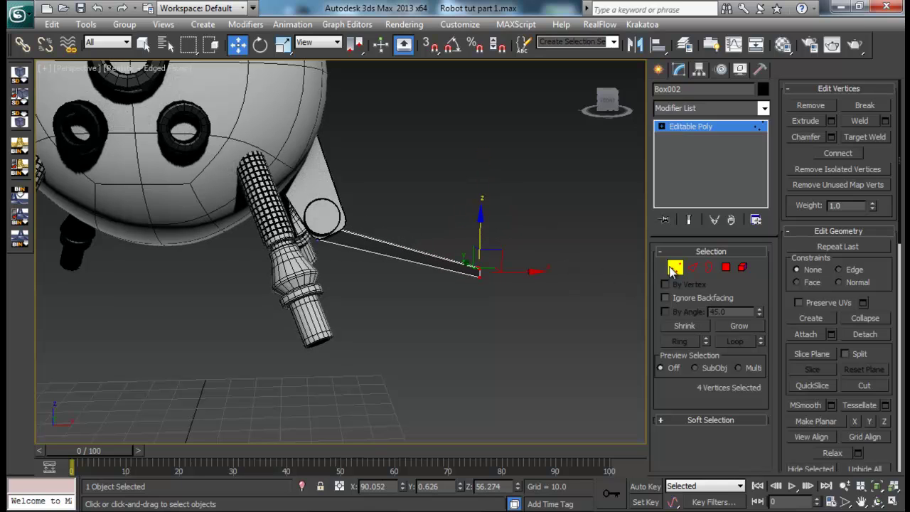
{"action": "left_click", "coordinate": [674, 268]}
{"action": "key", "text": "ctrl+z"}
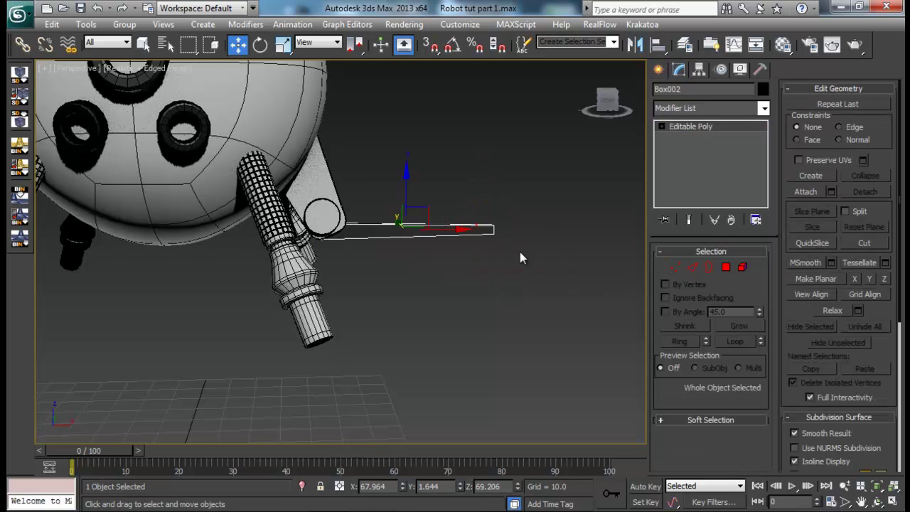
- Rotate the whole box to about 17.5° about Y and shift it against the joint, checking the robot reference image
{"action": "key", "text": "e"}
{"action": "left_click_drag", "start_coordinate": [444, 199], "coordinate": [407, 216]}
{"action": "key", "text": "w"}
{"action": "middle_click_drag", "start_coordinate": [407, 216], "coordinate": [412, 307], "text": "alt"}
{"action": "key", "text": "alt+Tab"}
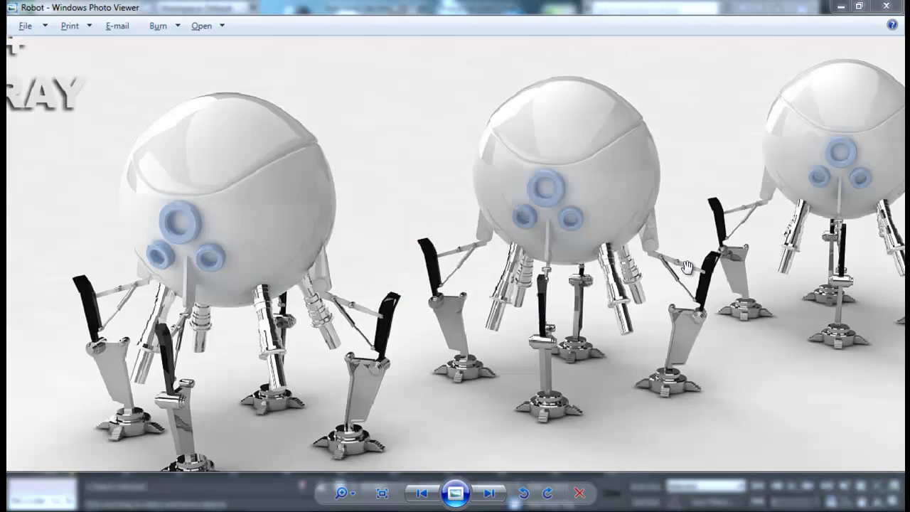
{"action": "key", "text": "alt+Tab"}
{"action": "left_click_drag", "start_coordinate": [394, 237], "coordinate": [383, 224]}
- Reduce the box's downward tilt and set its height to about 65.6 on Z so it meets the joint
{"action": "key", "text": "e"}
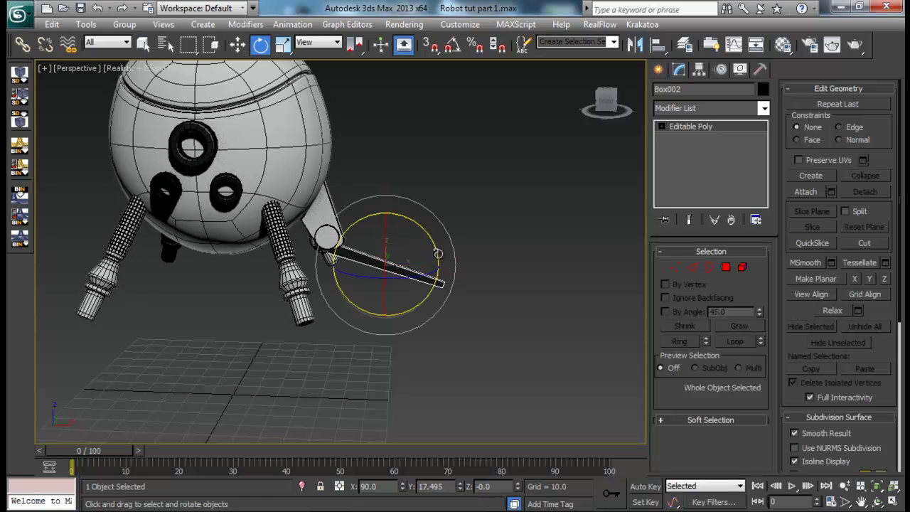
{"action": "left_click_drag", "start_coordinate": [434, 240], "coordinate": [386, 216]}
{"action": "key", "text": "w"}
{"action": "scroll", "coordinate": [429, 290], "scroll_direction": "down", "scroll_amount": 3}
{"action": "scroll", "coordinate": [423, 306], "scroll_direction": "down", "scroll_amount": 2}
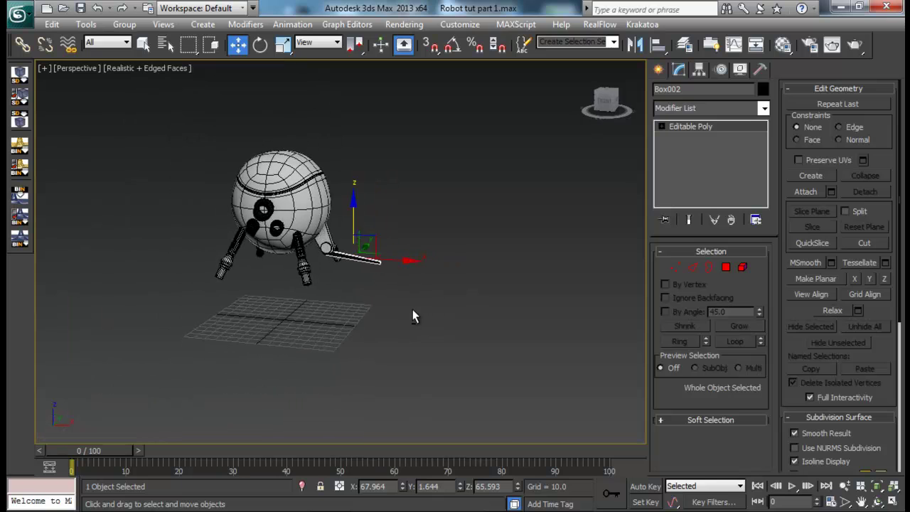
- Shorten the box by moving its four free-end vertices inward, and raise them by about 2.5 units
{"action": "scroll", "coordinate": [427, 313], "scroll_direction": "up", "scroll_amount": 5}
{"action": "left_click", "coordinate": [675, 267]}
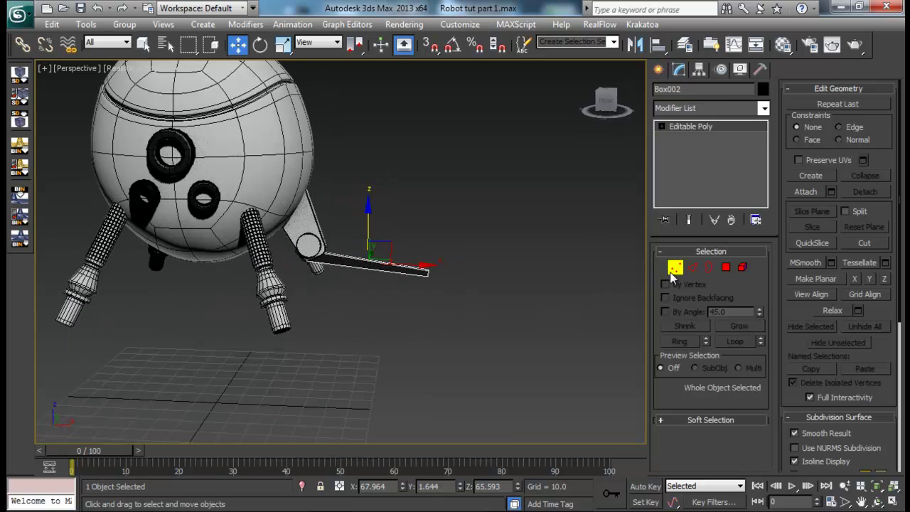
{"action": "left_click_drag", "start_coordinate": [416, 283], "coordinate": [461, 275]}
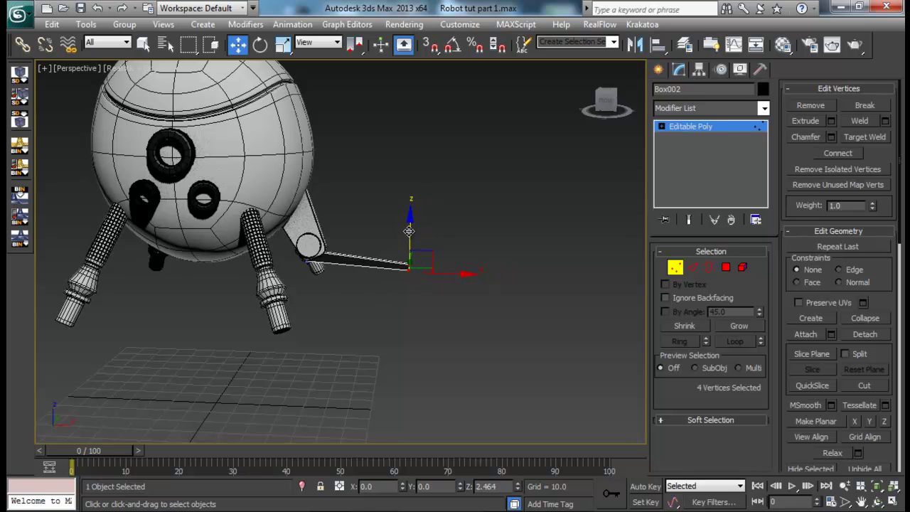
{"action": "left_click", "coordinate": [403, 324]}
{"action": "scroll", "coordinate": [403, 323], "scroll_direction": "down", "scroll_amount": 3}
{"action": "mouse_move", "coordinate": [403, 324]}
{"action": "middle_mouse_down", "text": "alt"}
{"action": "mouse_move", "coordinate": [317, 331]}
{"action": "mouse_move", "coordinate": [419, 331]}
{"action": "middle_mouse_up", "text": "alt"}
- After checking the reference image, move the plate, joint cylinder and box together outward along X and up by about 6.6 units
{"action": "key", "text": "alt+Tab"}
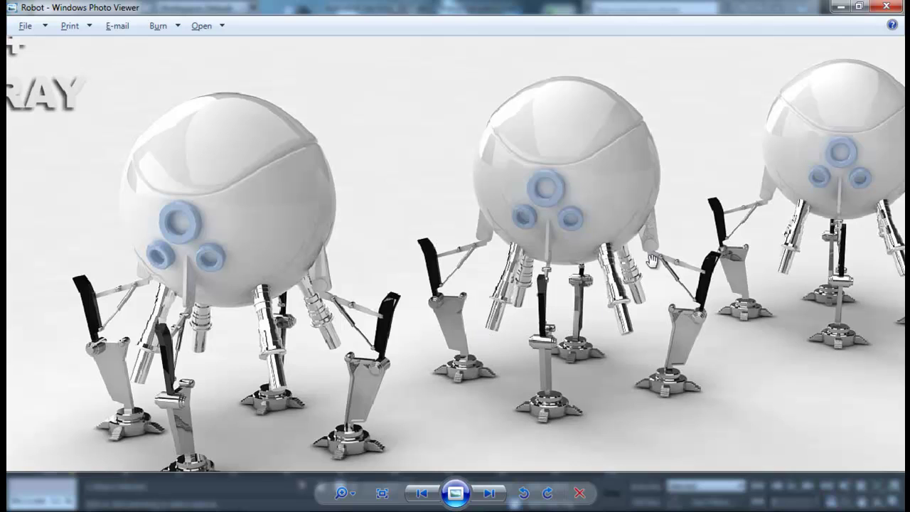
{"action": "key", "text": "alt+Tab"}
{"action": "middle_click_drag", "start_coordinate": [586, 269], "coordinate": [525, 282], "text": "alt"}
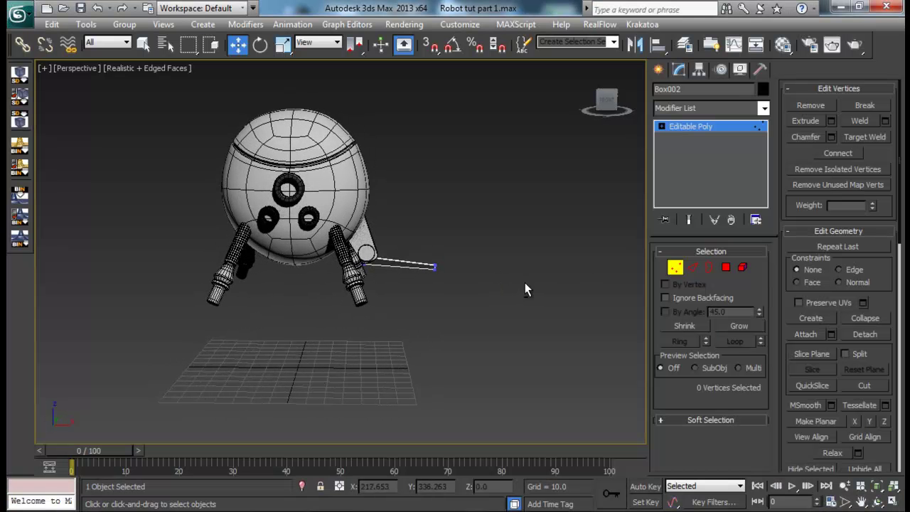
{"action": "left_click_drag", "start_coordinate": [467, 290], "coordinate": [367, 249]}
{"action": "left_click", "coordinate": [671, 267]}
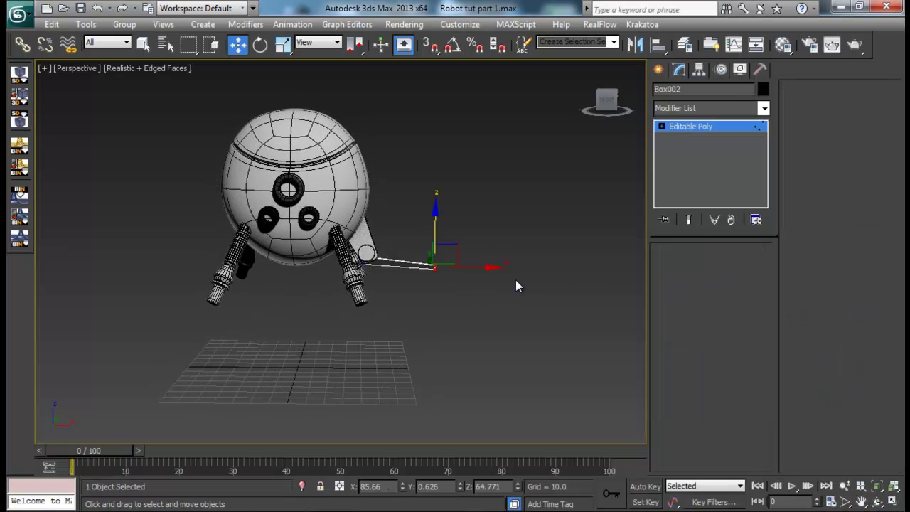
{"action": "left_click_drag", "start_coordinate": [447, 284], "coordinate": [367, 246]}
{"action": "middle_click_drag", "start_coordinate": [413, 255], "coordinate": [380, 263], "text": "alt"}
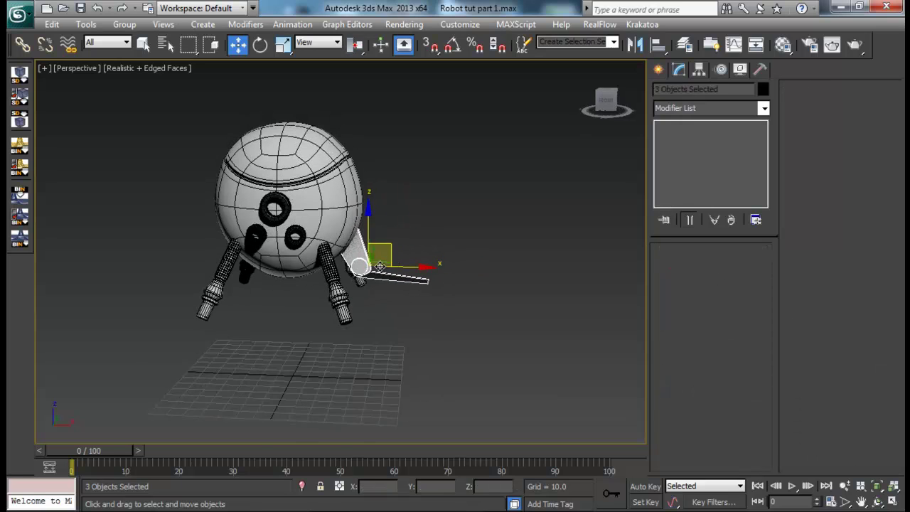
{"action": "left_click_drag", "start_coordinate": [405, 266], "coordinate": [416, 267]}
{"action": "left_click_drag", "start_coordinate": [379, 223], "coordinate": [376, 213]}
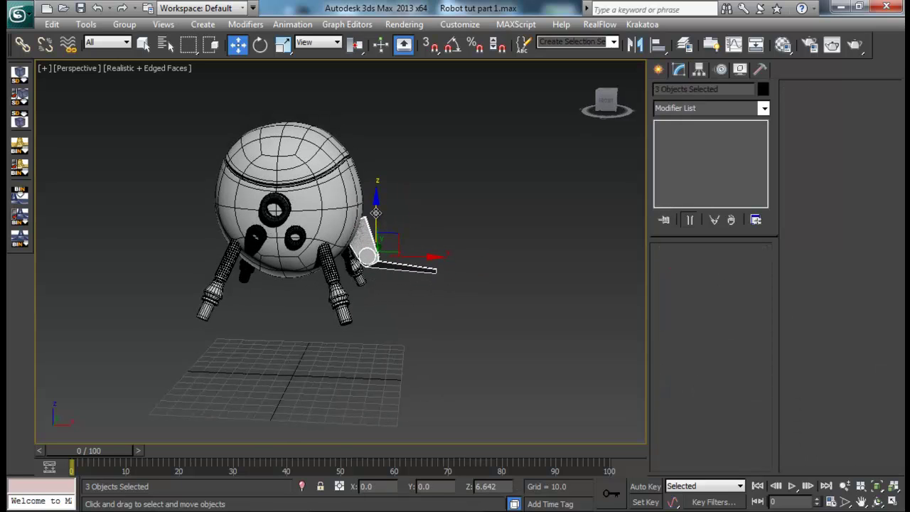
- Raise the three selected leg parts by about 10 units and fine-tune their height against the robot's body
{"action": "middle_click_drag", "start_coordinate": [477, 208], "coordinate": [432, 201], "text": "alt"}
{"action": "left_click_drag", "start_coordinate": [367, 216], "coordinate": [368, 199]}
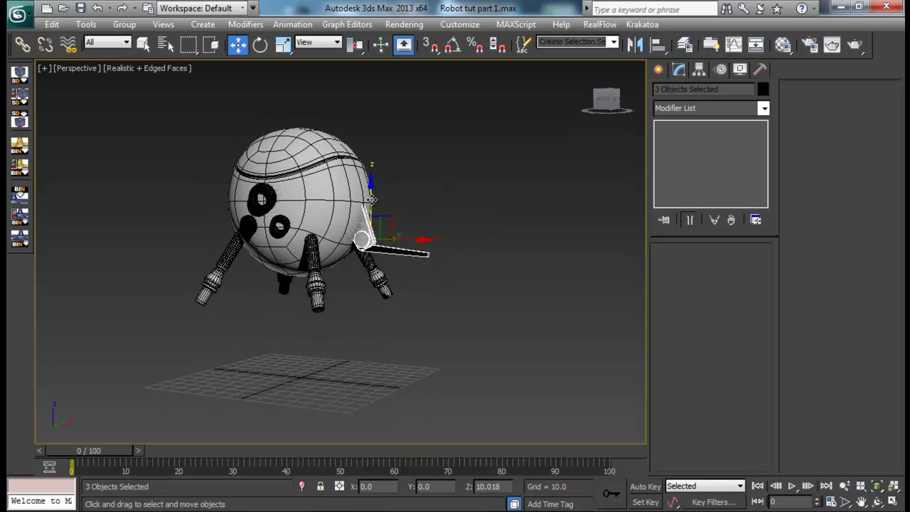
{"action": "middle_click_drag", "start_coordinate": [405, 263], "coordinate": [432, 258], "text": "alt"}
{"action": "left_click_drag", "start_coordinate": [371, 189], "coordinate": [372, 195]}
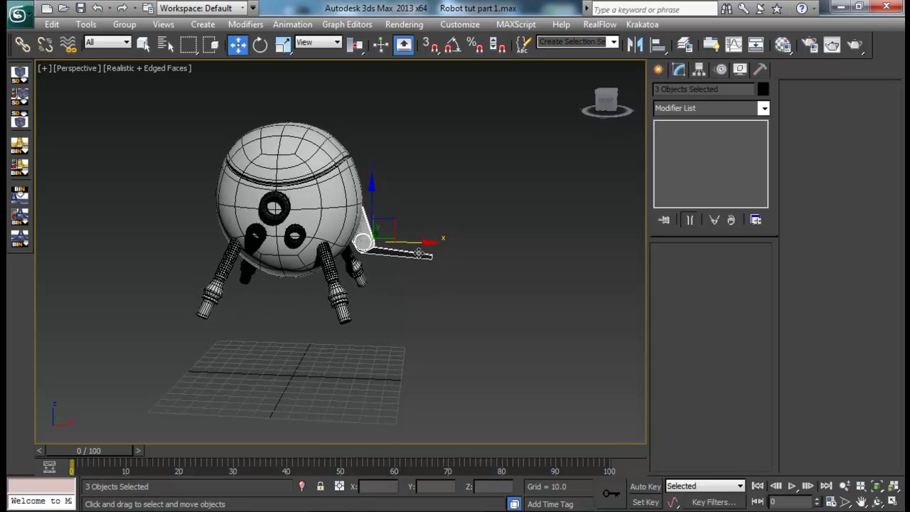
- Deselect the leg parts and compare the leg with the robot reference image in Windows Photo Viewer
{"action": "left_click", "coordinate": [441, 302]}
{"action": "middle_click_drag", "start_coordinate": [441, 302], "coordinate": [450, 283], "text": "alt"}
{"action": "key", "text": "alt+Tab"}
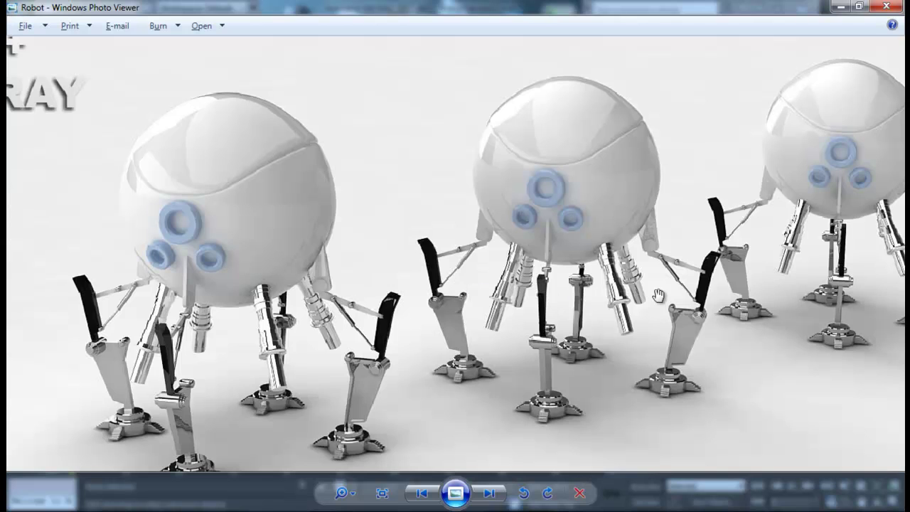
- Switch back to 3ds Max and chamfer all twelve edges of the thin arm box by 0.186 with one segment
{"action": "key", "text": "alt+Tab"}
{"action": "key", "text": "alt+Tab"}
{"action": "key", "text": "alt+Tab"}
{"action": "middle_click_drag", "start_coordinate": [377, 269], "coordinate": [379, 307]}
{"action": "scroll", "coordinate": [379, 306], "scroll_direction": "up", "scroll_amount": 3}
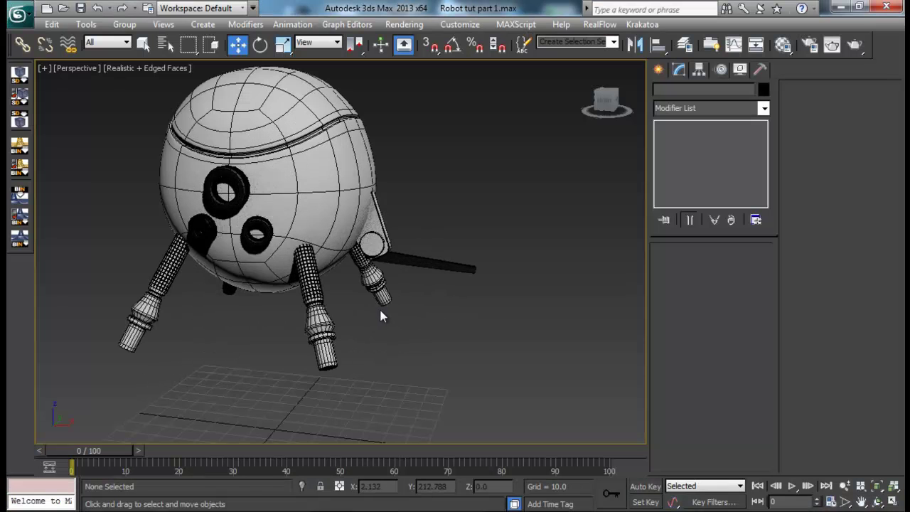
{"action": "left_click", "coordinate": [444, 266]}
{"action": "middle_click_drag", "start_coordinate": [444, 265], "coordinate": [395, 270], "text": "alt"}
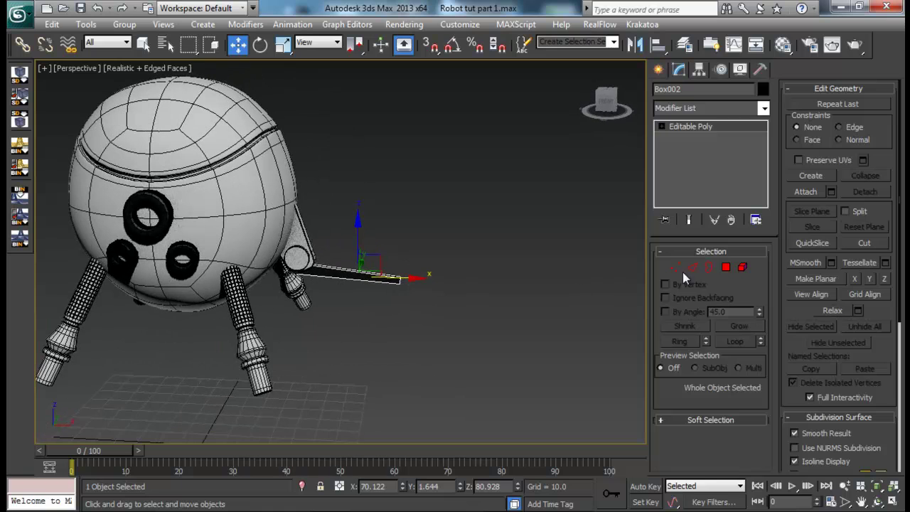
{"action": "left_click", "coordinate": [691, 268]}
{"action": "left_click_drag", "start_coordinate": [585, 187], "coordinate": [203, 372]}
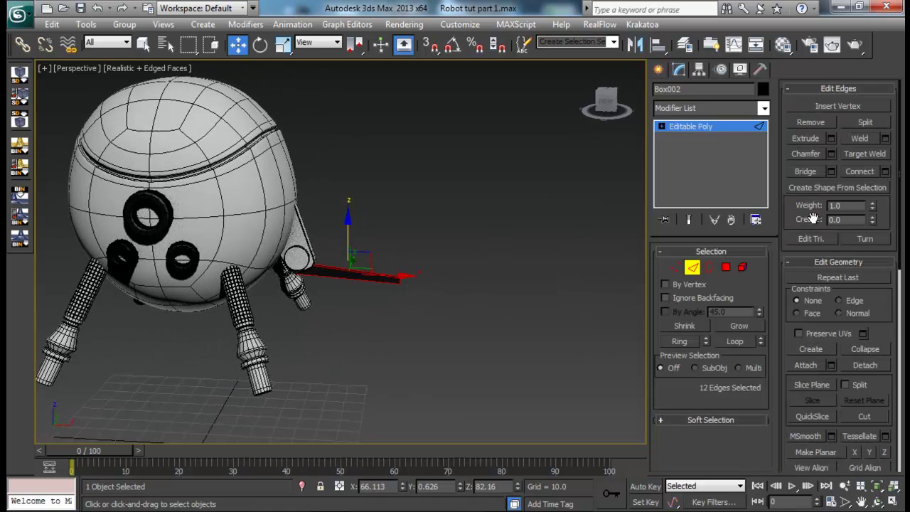
{"action": "left_click", "coordinate": [832, 154]}
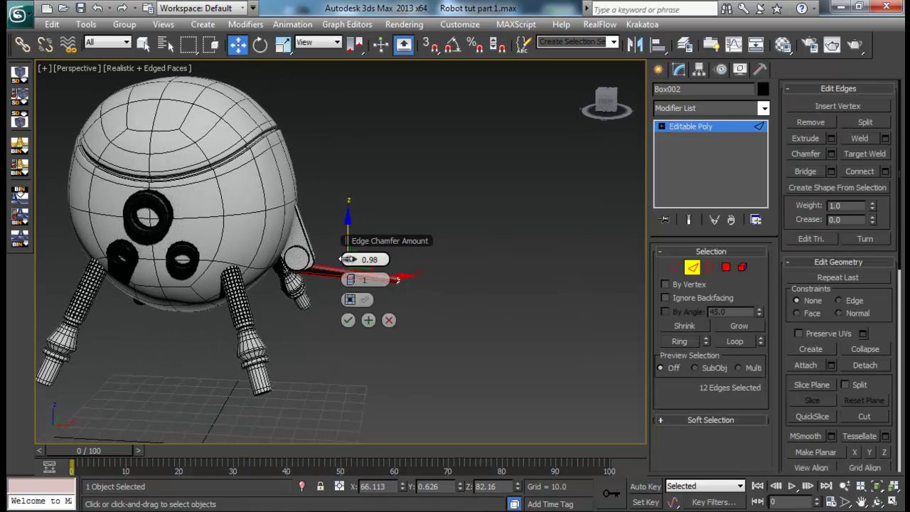
{"action": "left_click_drag", "start_coordinate": [348, 259], "coordinate": [347, 259]}
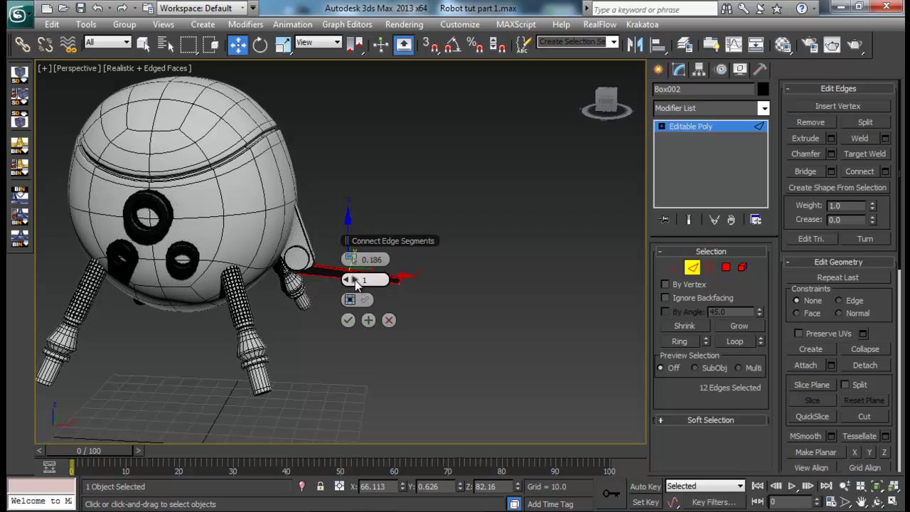
{"action": "left_click", "coordinate": [348, 320]}
{"action": "middle_click_drag", "start_coordinate": [347, 320], "coordinate": [389, 271], "text": "alt"}
{"action": "scroll", "coordinate": [390, 271], "scroll_direction": "up", "scroll_amount": 3}
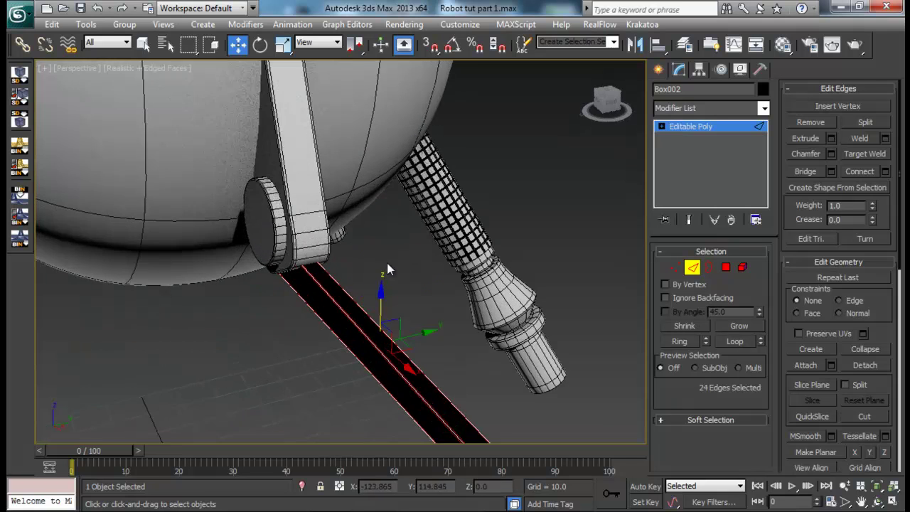
{"action": "scroll", "coordinate": [389, 263], "scroll_direction": "down", "scroll_amount": 1}
{"action": "scroll", "coordinate": [409, 226], "scroll_direction": "down", "scroll_amount": 8}
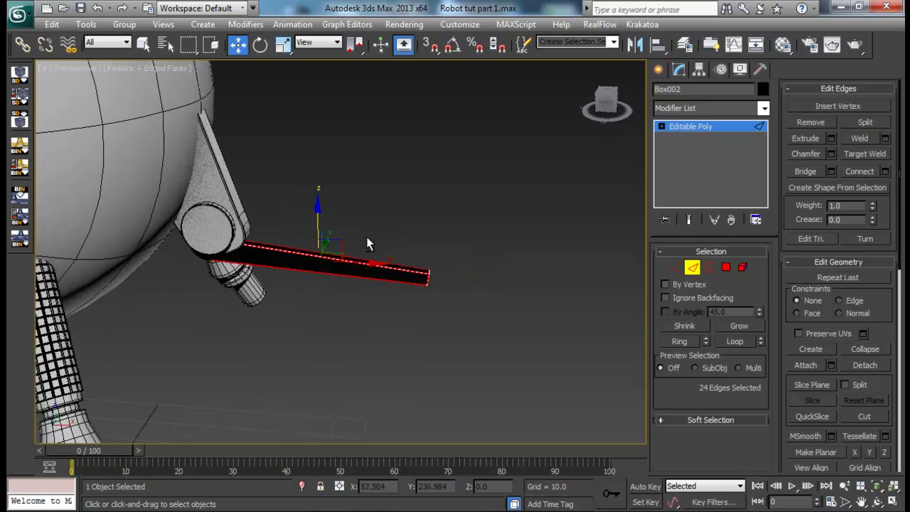
{"action": "scroll", "coordinate": [371, 246], "scroll_direction": "up", "scroll_amount": 5}
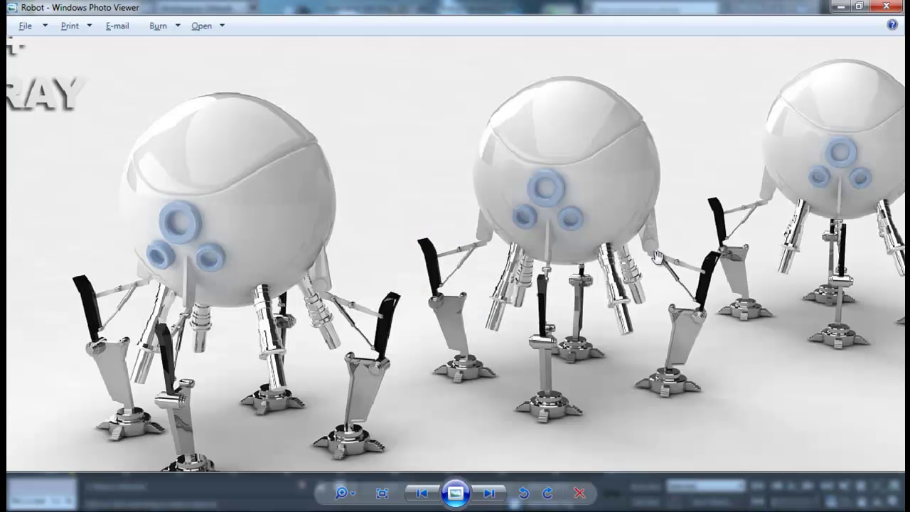
- Create a chamfered cylinder on the grid with radius about 8.7, height about 34.9 and fillet about 2.7
{"action": "key", "text": "alt+Tab"}
{"action": "left_click", "coordinate": [660, 71]}
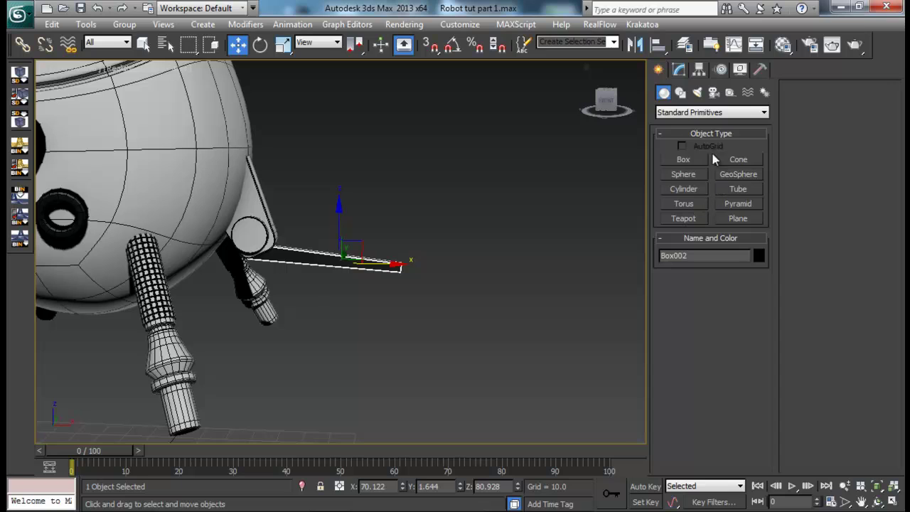
{"action": "left_click", "coordinate": [692, 112]}
{"action": "left_click", "coordinate": [680, 134]}
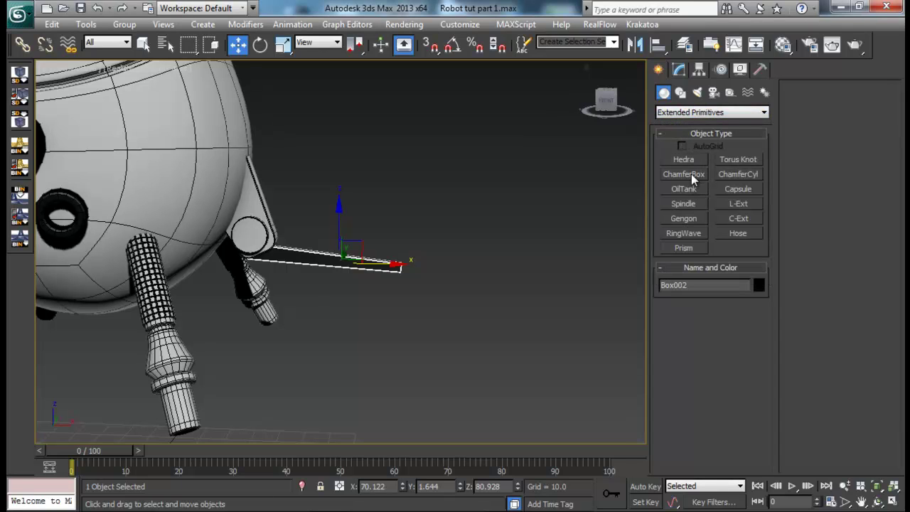
{"action": "left_click", "coordinate": [752, 176]}
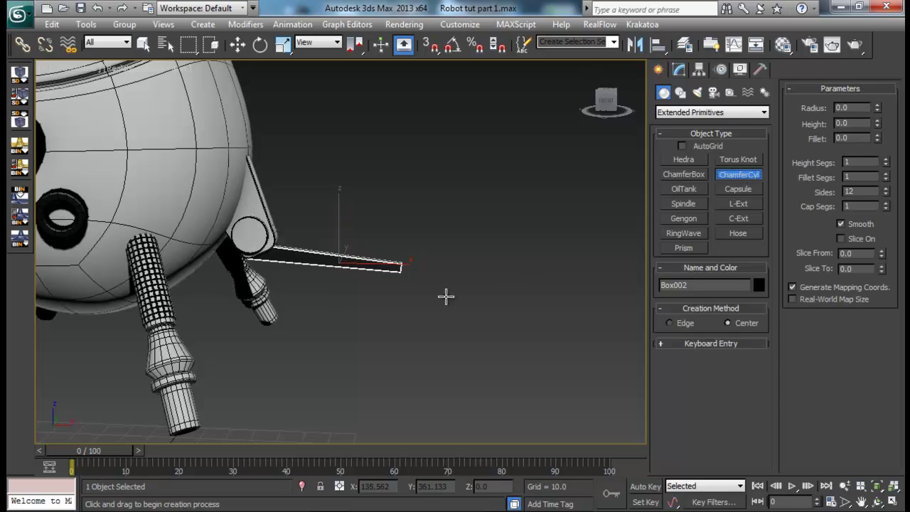
{"action": "middle_click_drag", "start_coordinate": [332, 421], "coordinate": [340, 320]}
{"action": "left_click_drag", "start_coordinate": [313, 358], "coordinate": [326, 370]}
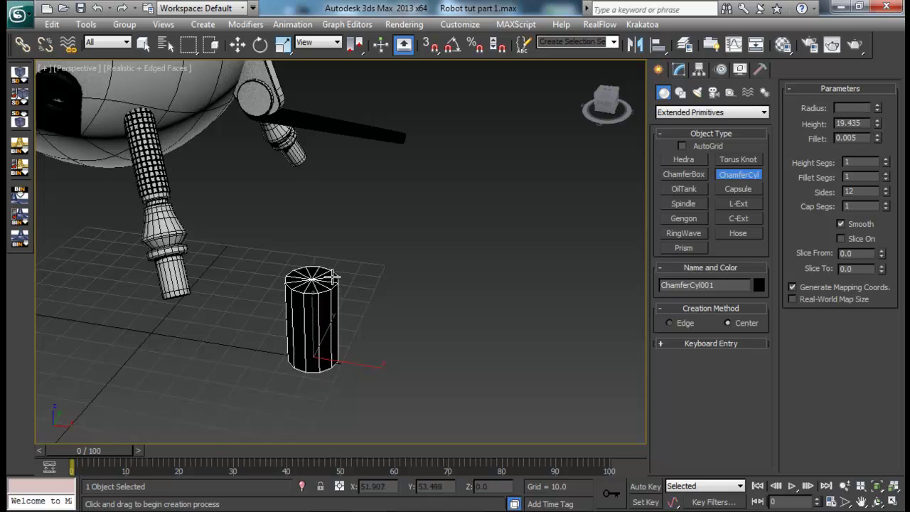
{"action": "left_click", "coordinate": [333, 277]}
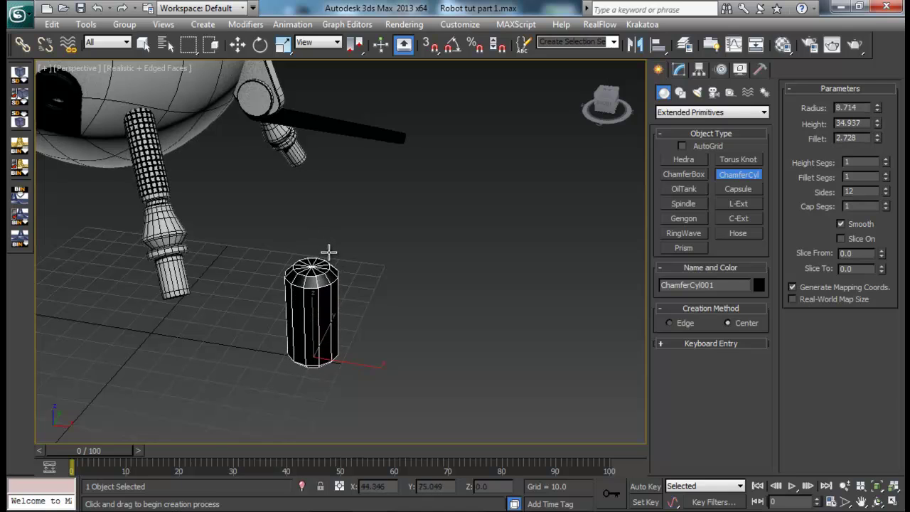
{"action": "left_click", "coordinate": [328, 251]}
{"action": "key", "text": "w"}
- Set the chamfered cylinder's fillet segments to 4
{"action": "left_click", "coordinate": [679, 69]}
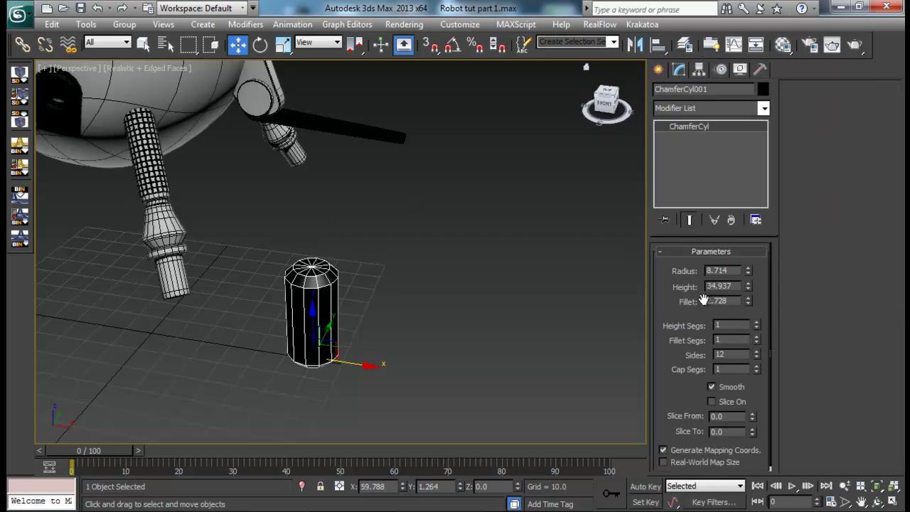
{"action": "left_click", "coordinate": [756, 337]}
{"action": "left_click", "coordinate": [756, 337]}
{"action": "left_click", "coordinate": [755, 337]}
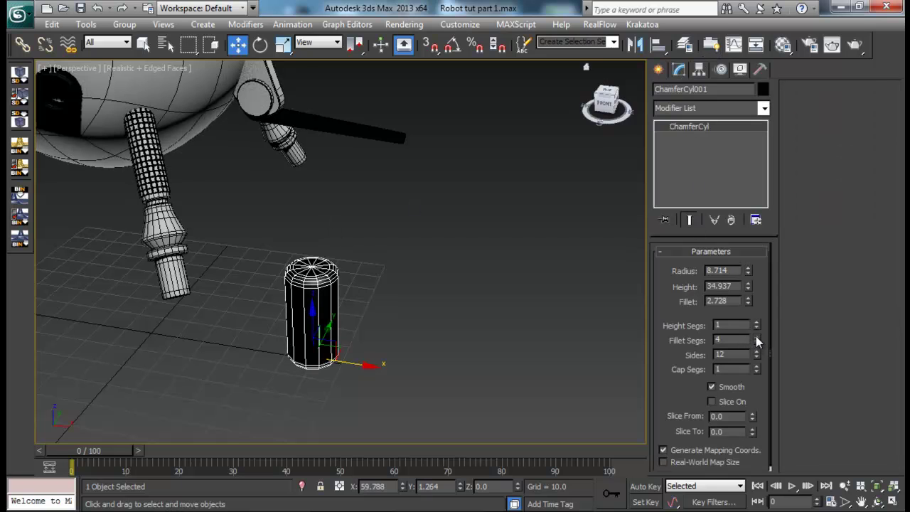
{"action": "middle_click_drag", "start_coordinate": [368, 260], "coordinate": [372, 236], "text": "alt"}
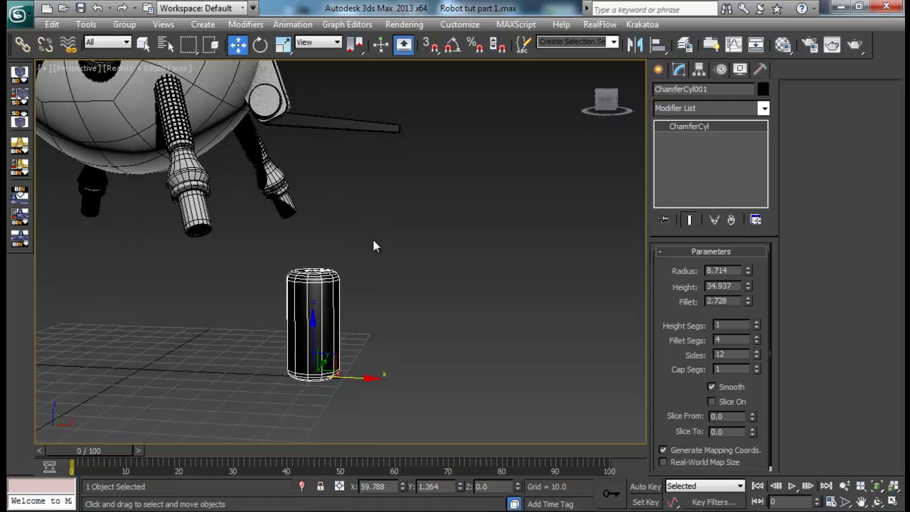
- In the Front view, rotate the cylinder to lie along the Y axis, enable angle snap, and raise it near the arm's height
{"action": "key", "text": "alt+w"}
{"action": "key", "text": "alt+w"}
{"action": "key", "text": "e"}
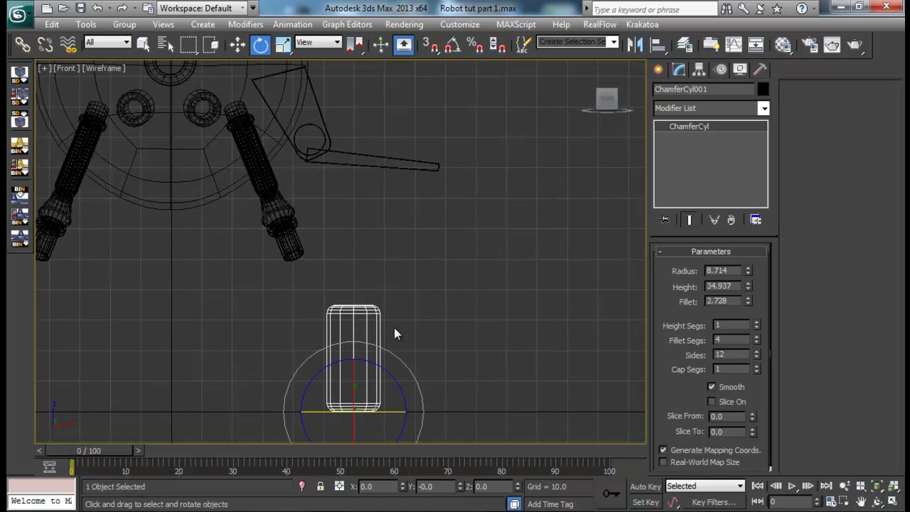
{"action": "left_click_drag", "start_coordinate": [351, 396], "coordinate": [354, 333]}
{"action": "key", "text": "a"}
{"action": "key", "text": "w"}
{"action": "left_click_drag", "start_coordinate": [367, 401], "coordinate": [369, 162]}
- Scale the cylinder uniformly to about 25% and place it on the arm near the joint, at X about 58.5 and Z about 83
{"action": "middle_click_drag", "start_coordinate": [381, 195], "coordinate": [383, 219]}
{"action": "scroll", "coordinate": [383, 219], "scroll_direction": "up", "scroll_amount": 4}
{"action": "key", "text": "r"}
{"action": "left_click_drag", "start_coordinate": [381, 316], "coordinate": [391, 506]}
{"action": "key", "text": "w"}
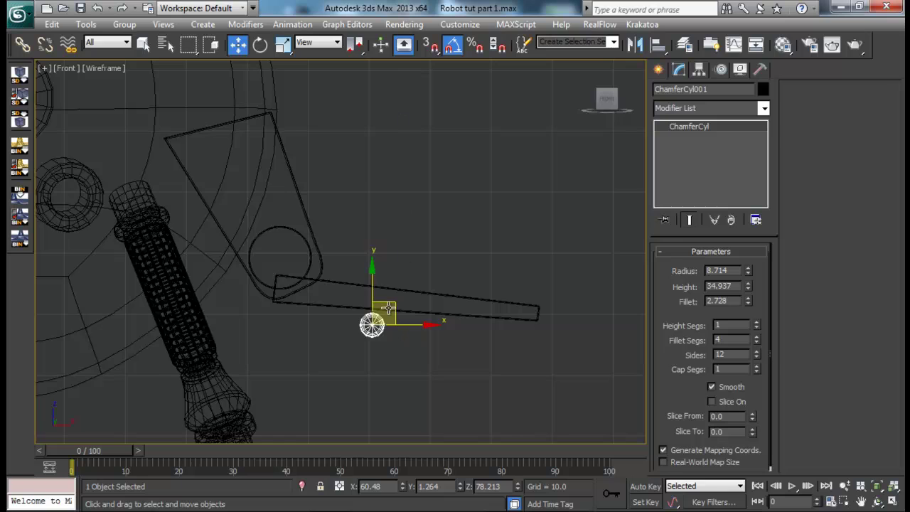
{"action": "left_click_drag", "start_coordinate": [387, 308], "coordinate": [378, 280]}
{"action": "key", "text": "r"}
- Slide the cylinder along Y through the arm, shorten its length, and centre it across the arm at Y about -2.9
{"action": "middle_click_drag", "start_coordinate": [434, 270], "coordinate": [433, 253]}
{"action": "key", "text": "alt+w"}
{"action": "middle_click", "coordinate": [517, 358]}
{"action": "key", "text": "alt+w"}
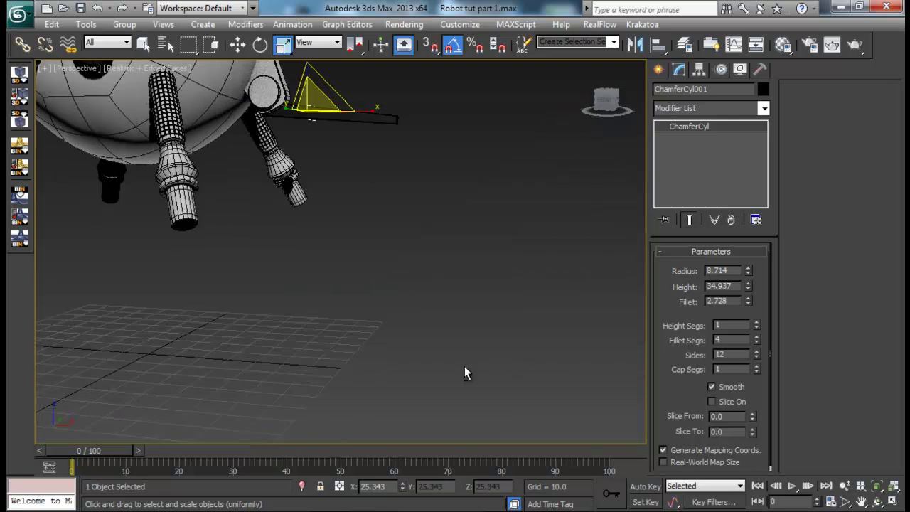
{"action": "middle_click_drag", "start_coordinate": [465, 367], "coordinate": [328, 309], "text": "alt"}
{"action": "scroll", "coordinate": [328, 309], "scroll_direction": "up", "scroll_amount": 2}
{"action": "key", "text": "w"}
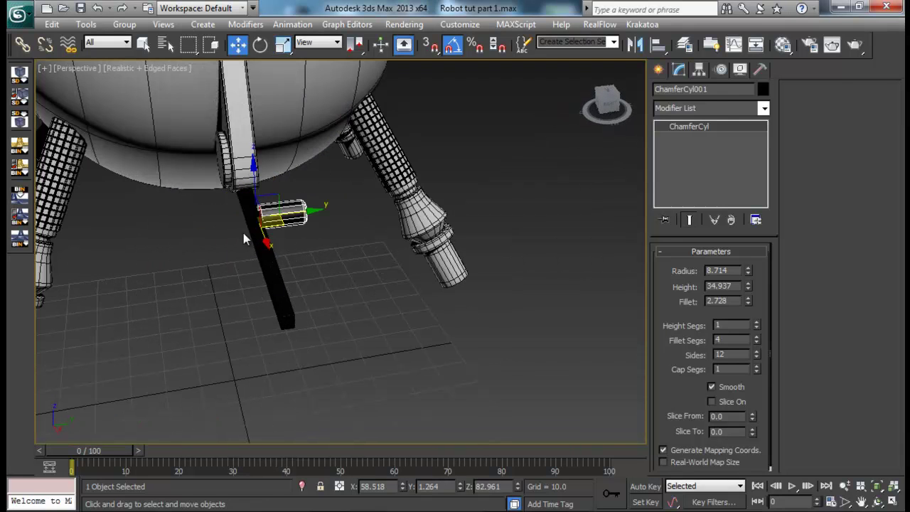
{"action": "left_click_drag", "start_coordinate": [318, 214], "coordinate": [285, 211]}
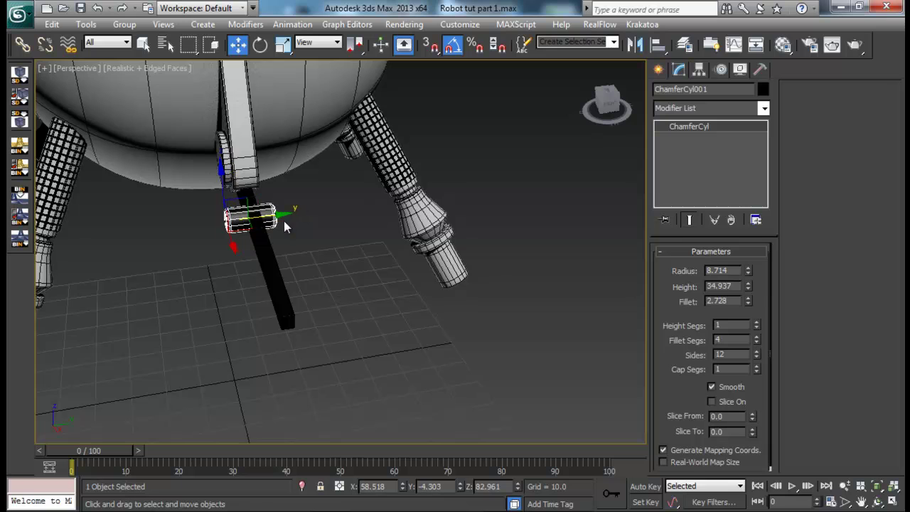
{"action": "key", "text": "r"}
{"action": "key", "text": "w"}
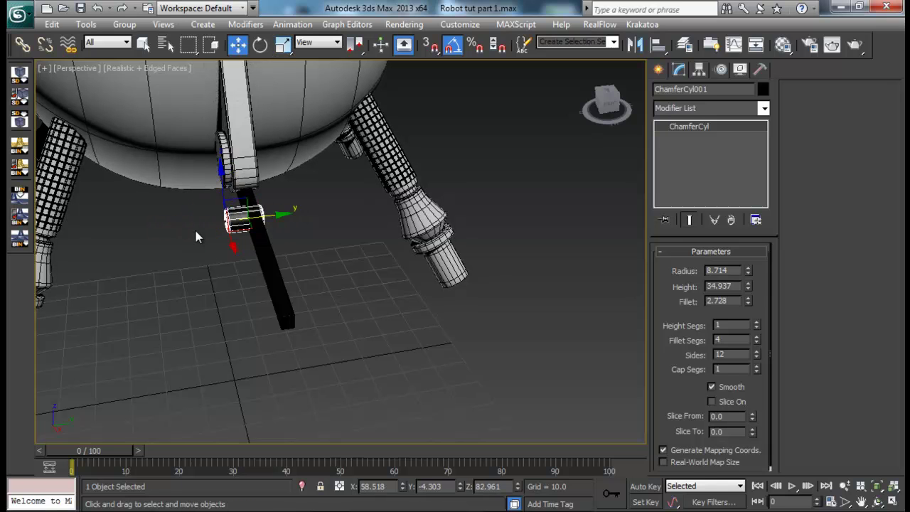
{"action": "left_click_drag", "start_coordinate": [274, 216], "coordinate": [282, 215]}
{"action": "middle_click_drag", "start_coordinate": [310, 255], "coordinate": [386, 278], "text": "alt"}
- After checking the reference image, copy the cylinder about 17 units outward along X and lower the copy slightly to fit the sloping arm
{"action": "key", "text": "alt+Tab"}
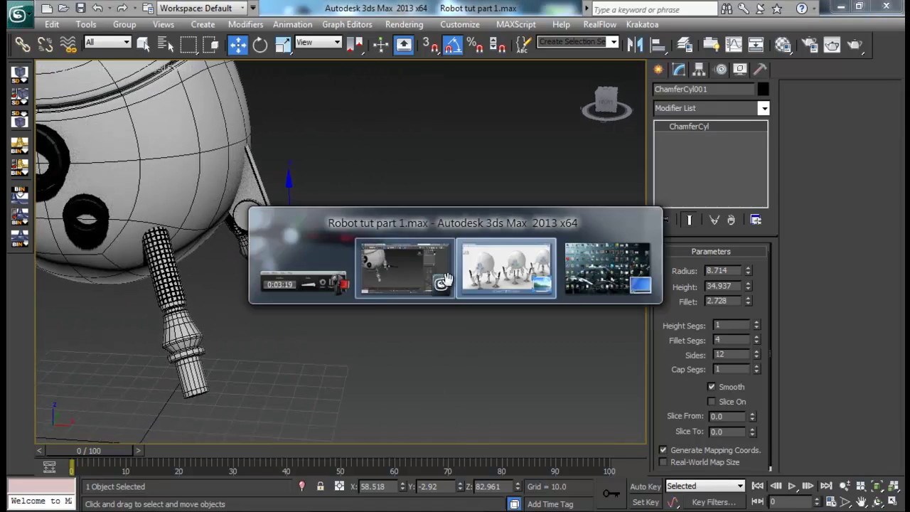
{"action": "key", "text": "alt+Tab"}
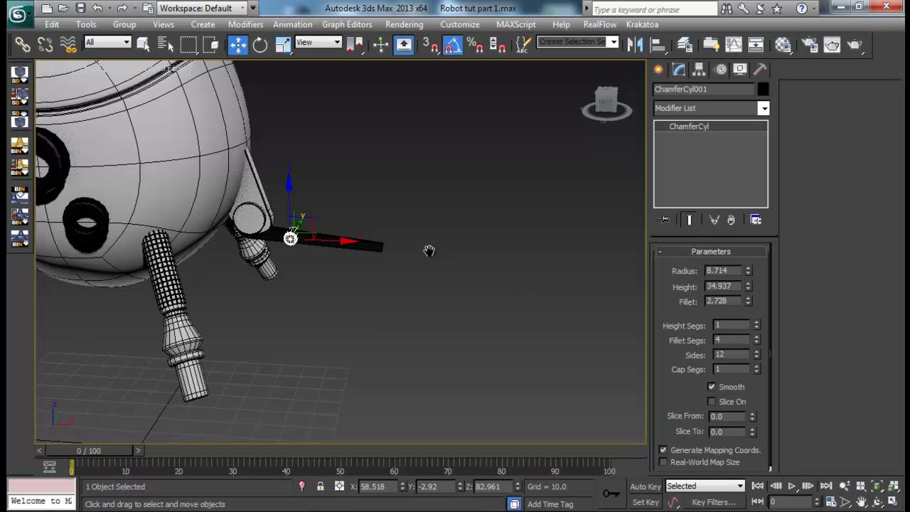
{"action": "key", "text": "alt+w"}
{"action": "middle_click_drag", "start_coordinate": [515, 187], "coordinate": [511, 202]}
{"action": "key", "text": "alt+w"}
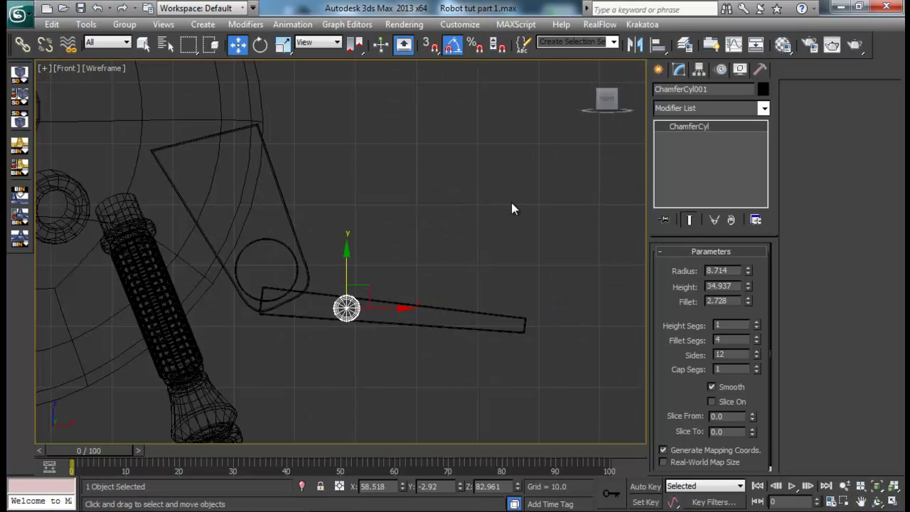
{"action": "left_click_drag", "start_coordinate": [392, 307], "coordinate": [467, 320], "text": "shift"}
{"action": "left_click", "coordinate": [467, 320]}
{"action": "left_click_drag", "start_coordinate": [440, 283], "coordinate": [475, 298]}
{"action": "left_click", "coordinate": [516, 246]}
- Assign the 01 - Default material to the arm and its two small cylinders
{"action": "middle_click_drag", "start_coordinate": [453, 247], "coordinate": [433, 192]}
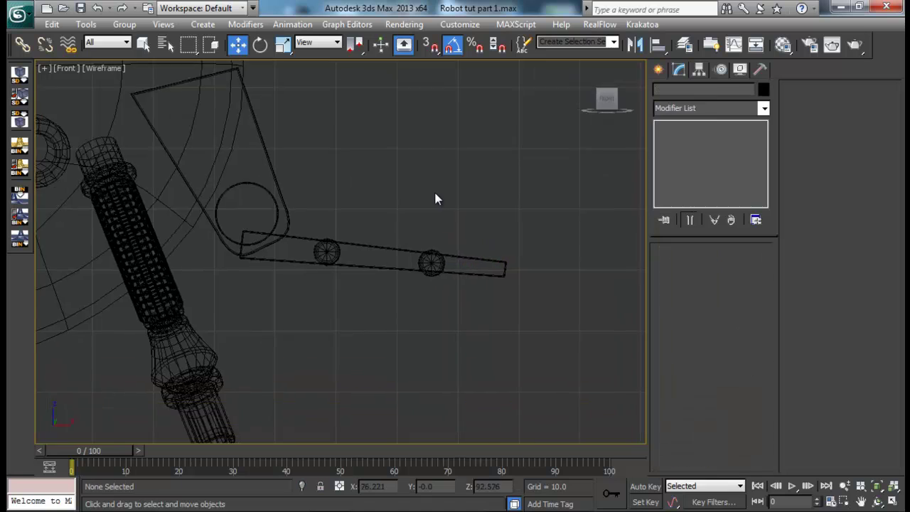
{"action": "scroll", "coordinate": [419, 242], "scroll_direction": "down", "scroll_amount": 5}
{"action": "middle_click_drag", "start_coordinate": [413, 255], "coordinate": [416, 250]}
{"action": "key", "text": "alt+w"}
{"action": "middle_click_drag", "start_coordinate": [511, 344], "coordinate": [512, 330]}
{"action": "key", "text": "alt+w"}
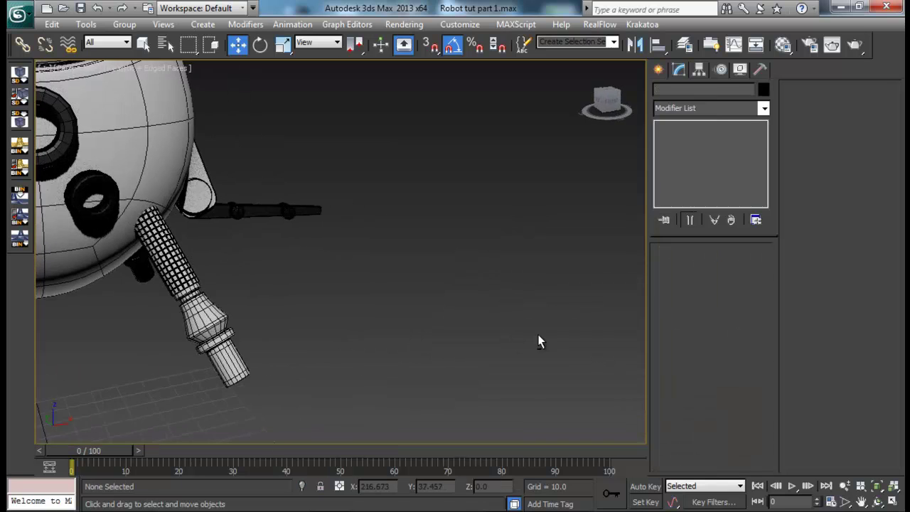
{"action": "left_click", "coordinate": [374, 235]}
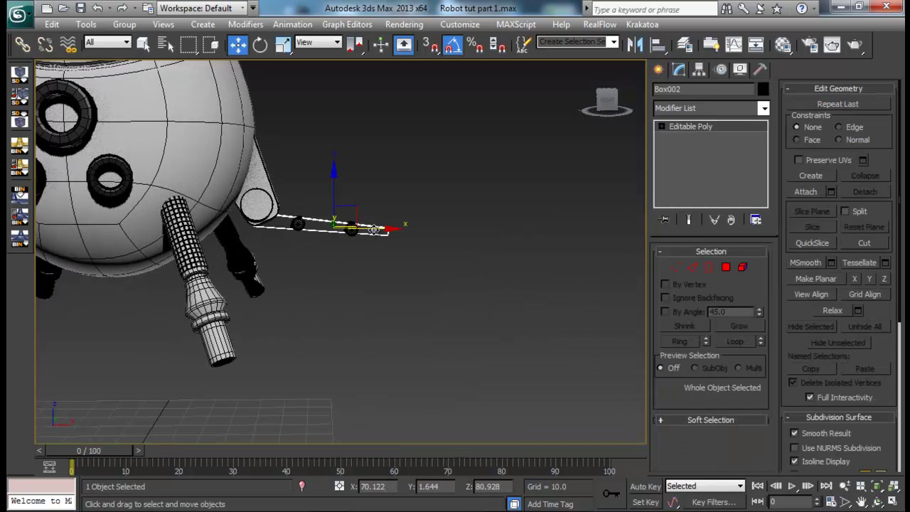
{"action": "middle_click_drag", "start_coordinate": [374, 235], "coordinate": [411, 263], "text": "alt"}
{"action": "left_click", "coordinate": [382, 264]}
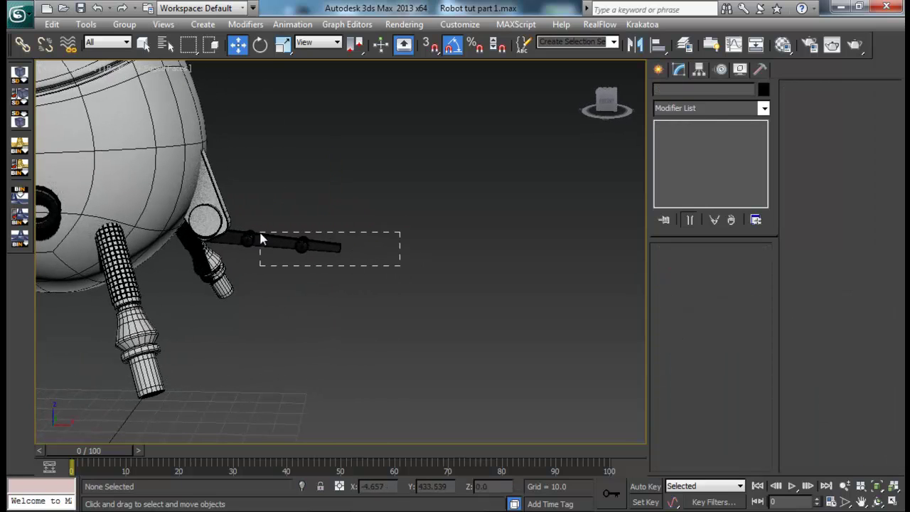
{"action": "left_click_drag", "start_coordinate": [260, 235], "coordinate": [251, 234]}
{"action": "key", "text": "m"}
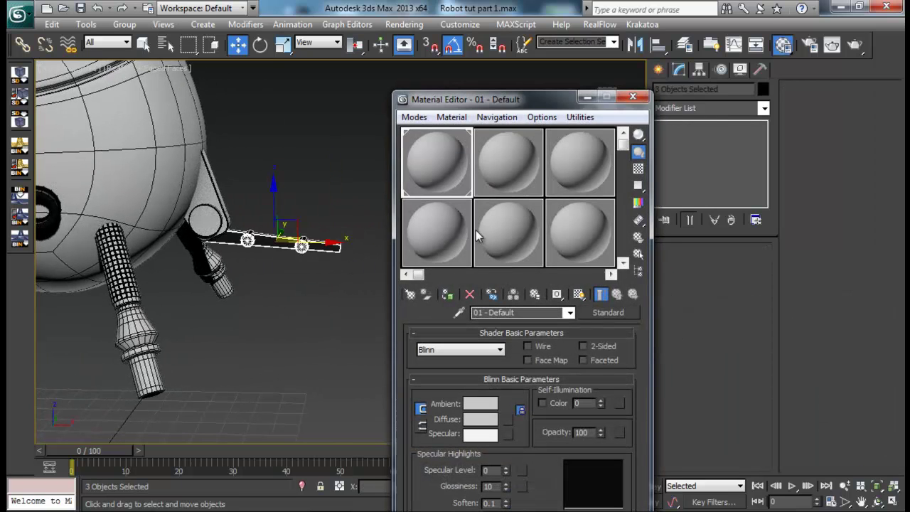
{"action": "left_click", "coordinate": [447, 294]}
{"action": "left_click", "coordinate": [632, 95]}
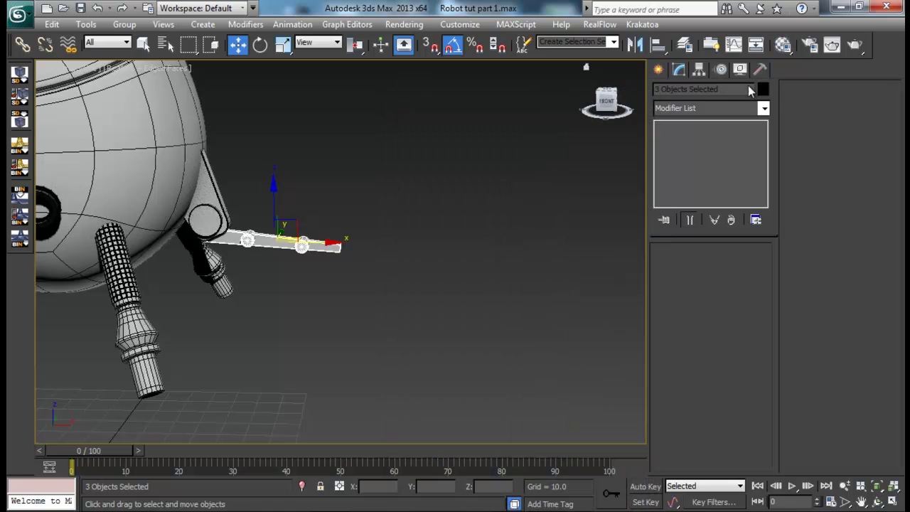
- Set the object colour of the arm and its two cylinders to light grey, and deselect them
{"action": "left_click", "coordinate": [763, 90]}
{"action": "left_click", "coordinate": [755, 404]}
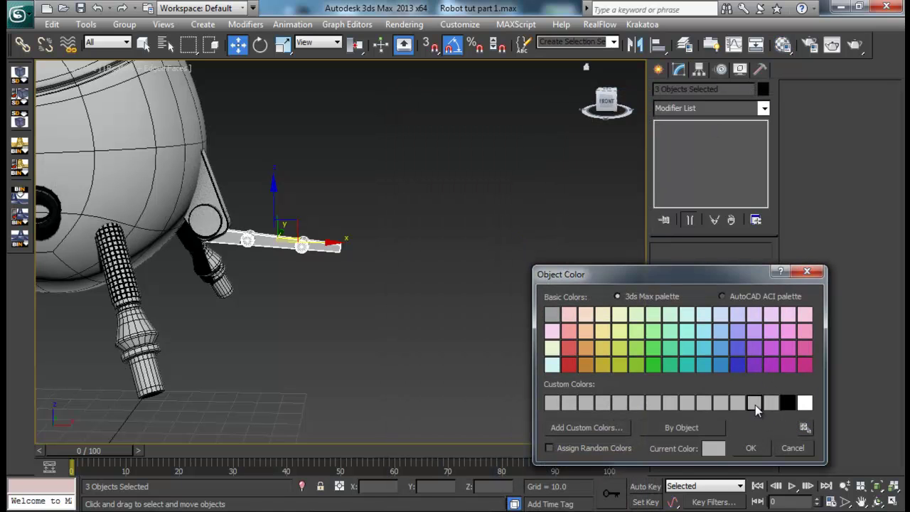
{"action": "left_click", "coordinate": [751, 448]}
{"action": "left_click", "coordinate": [528, 323]}
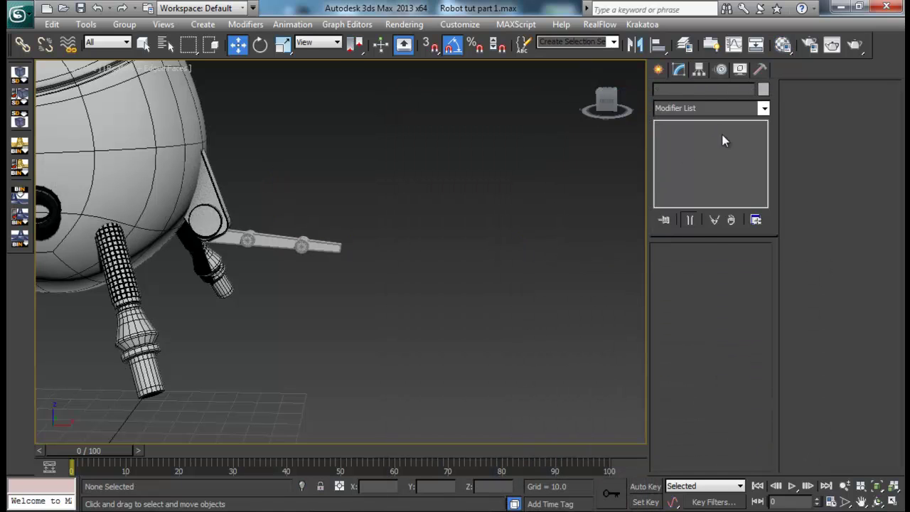
- Set the object colour of the outer pin on the sloping arm to black
{"action": "middle_click_drag", "start_coordinate": [311, 257], "coordinate": [355, 280], "text": "alt"}
{"action": "left_click", "coordinate": [273, 292]}
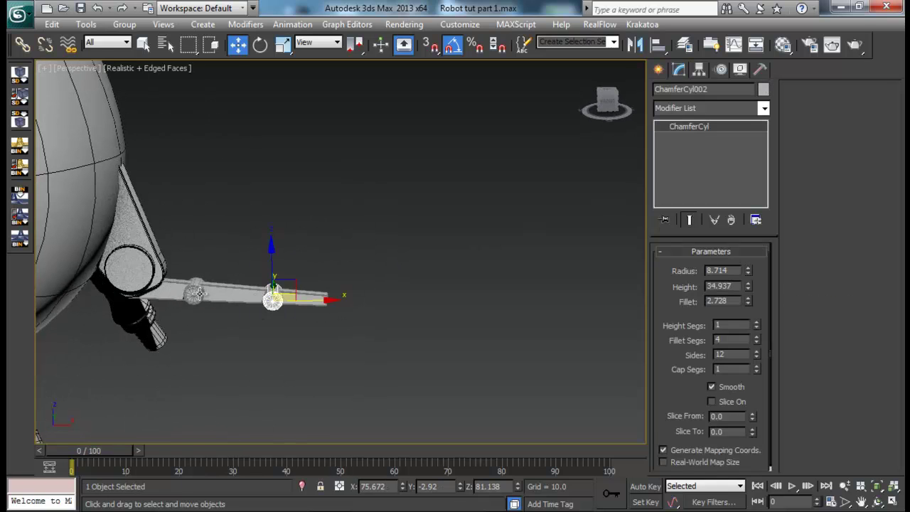
{"action": "left_click", "coordinate": [763, 90]}
{"action": "left_click", "coordinate": [787, 403]}
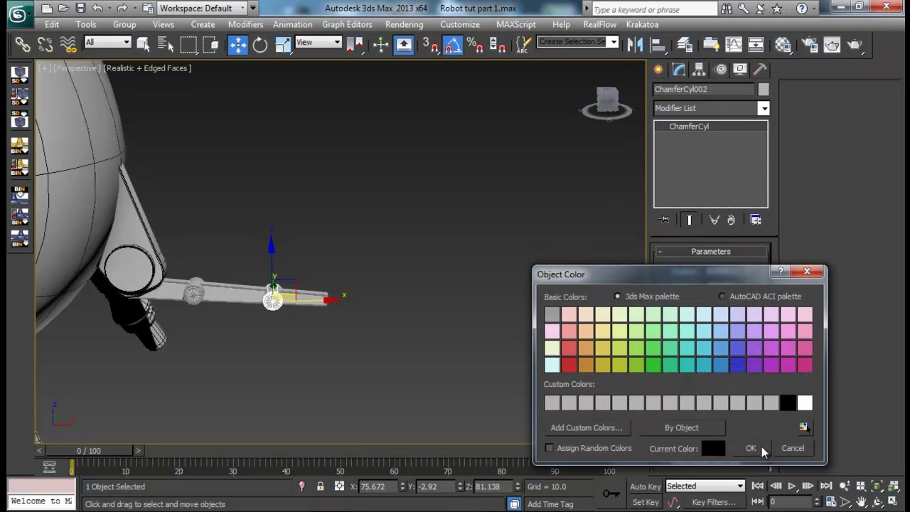
{"action": "left_click", "coordinate": [751, 448]}
- Set the object colour of the whole arm and both its pins to black, and deselect them
{"action": "left_click", "coordinate": [404, 237]}
{"action": "left_click_drag", "start_coordinate": [404, 237], "coordinate": [207, 326]}
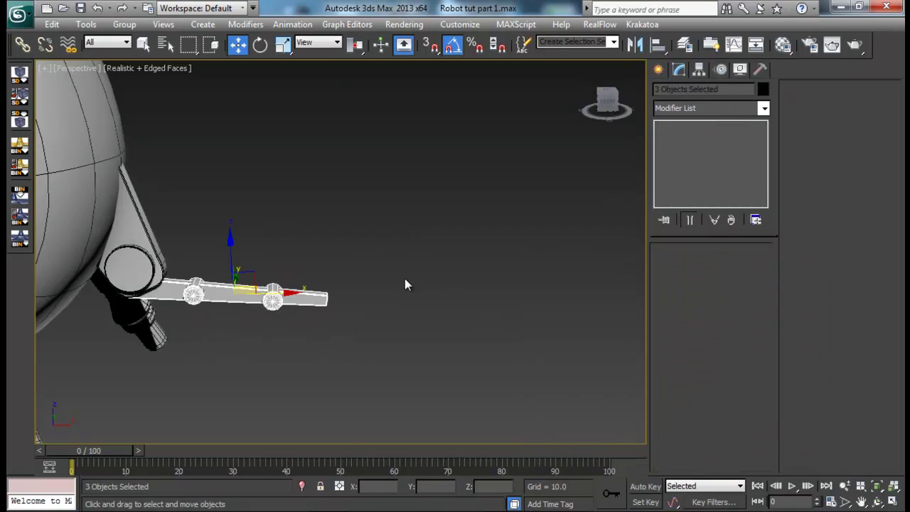
{"action": "left_click", "coordinate": [763, 89]}
{"action": "left_click", "coordinate": [787, 403]}
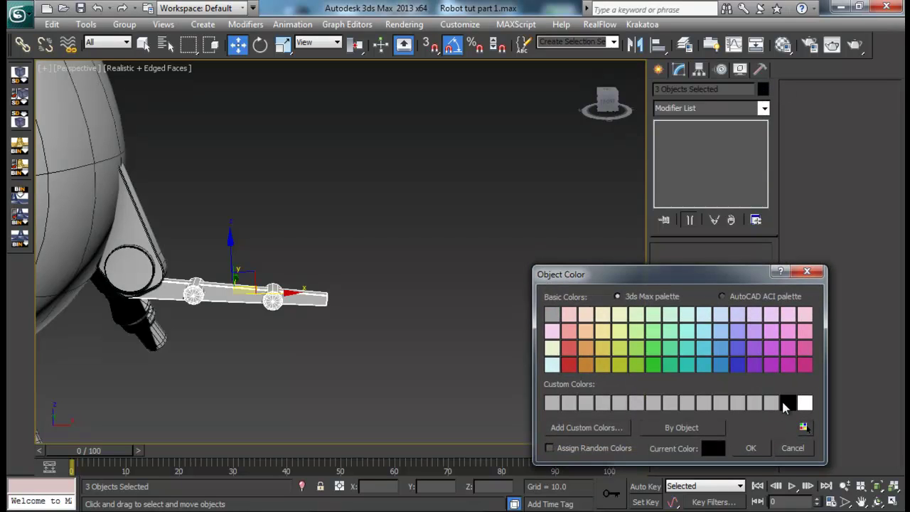
{"action": "left_click", "coordinate": [751, 451]}
{"action": "left_click", "coordinate": [503, 334]}
{"action": "middle_click_drag", "start_coordinate": [514, 264], "coordinate": [438, 277]}
{"action": "scroll", "coordinate": [526, 213], "scroll_direction": "down", "scroll_amount": 3}
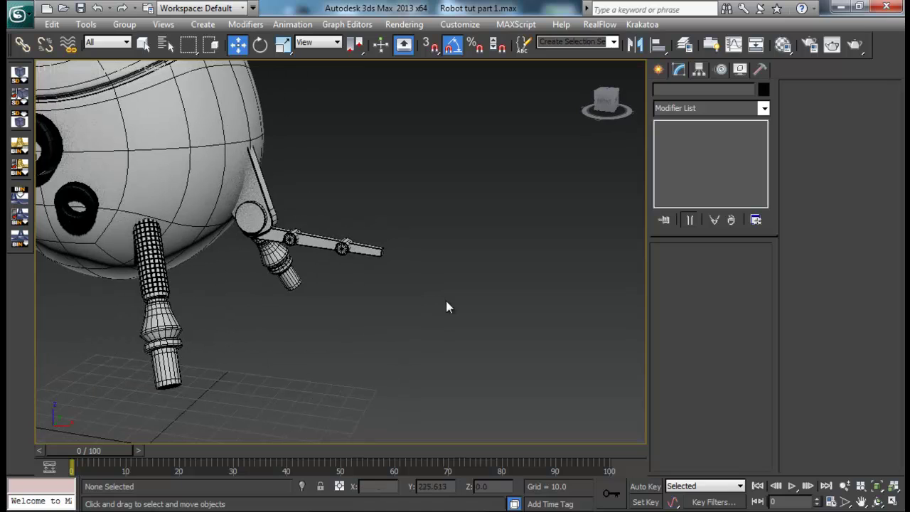
- After checking the reference image, create a thin standard box about 77 long and 11 wide on the ground beside the grid
{"action": "left_click", "coordinate": [509, 510]}
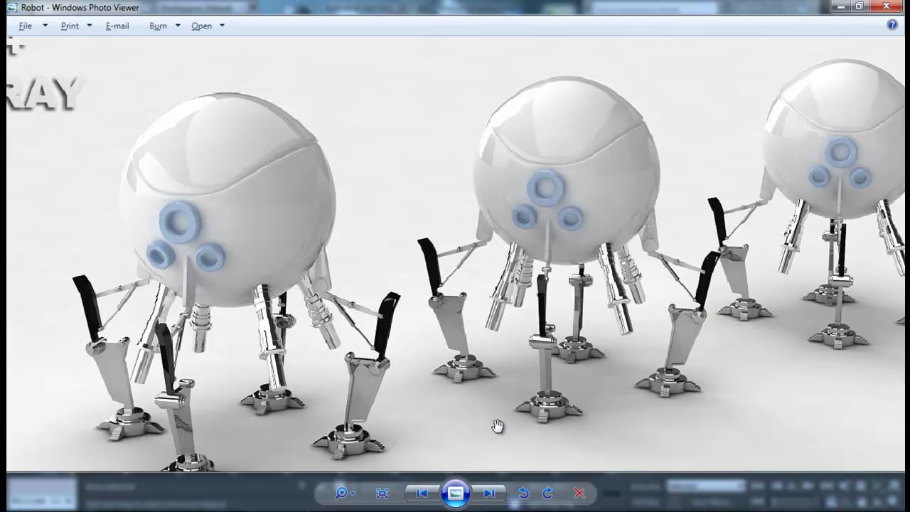
{"action": "key", "text": "alt+Tab"}
{"action": "middle_click_drag", "start_coordinate": [488, 389], "coordinate": [448, 341], "text": "alt"}
{"action": "scroll", "coordinate": [460, 324], "scroll_direction": "down", "scroll_amount": 5}
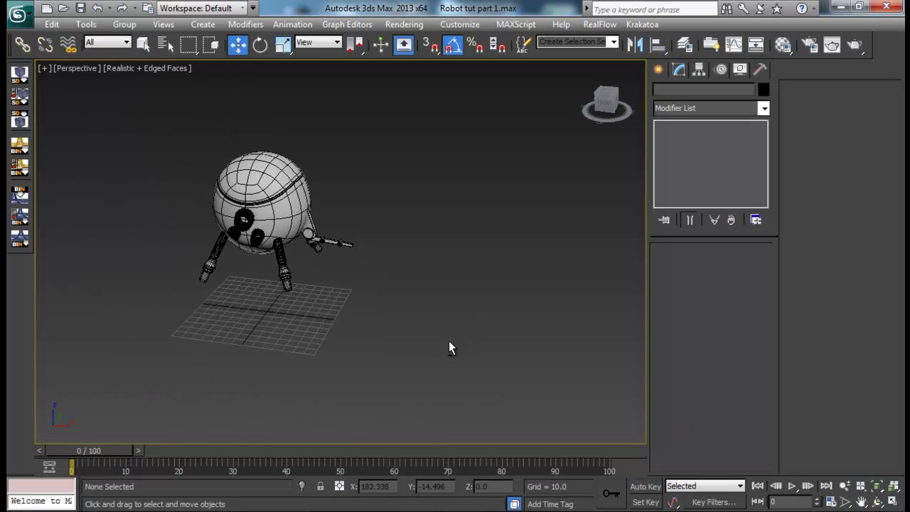
{"action": "left_click", "coordinate": [659, 69]}
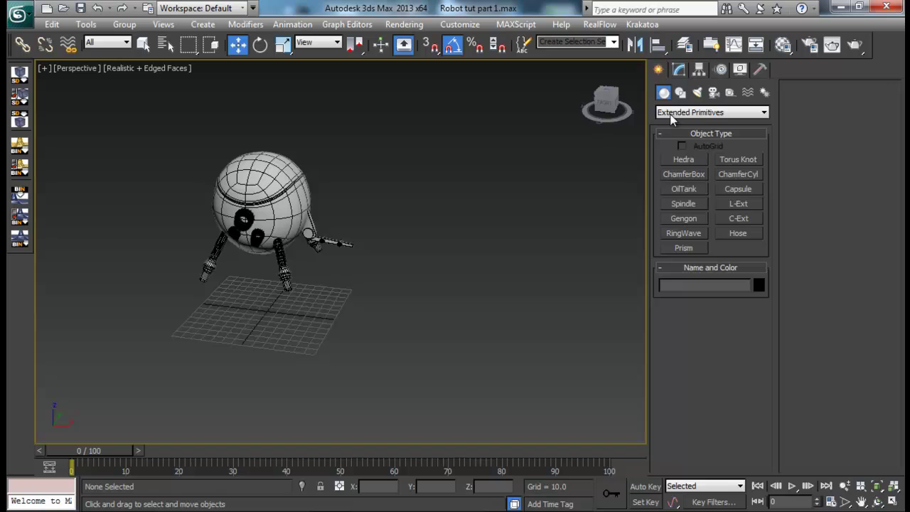
{"action": "left_click", "coordinate": [679, 113]}
{"action": "left_click", "coordinate": [681, 122]}
{"action": "left_click", "coordinate": [683, 159]}
{"action": "middle_click_drag", "start_coordinate": [286, 408], "coordinate": [341, 397], "text": "alt"}
{"action": "left_click_drag", "start_coordinate": [346, 291], "coordinate": [360, 328]}
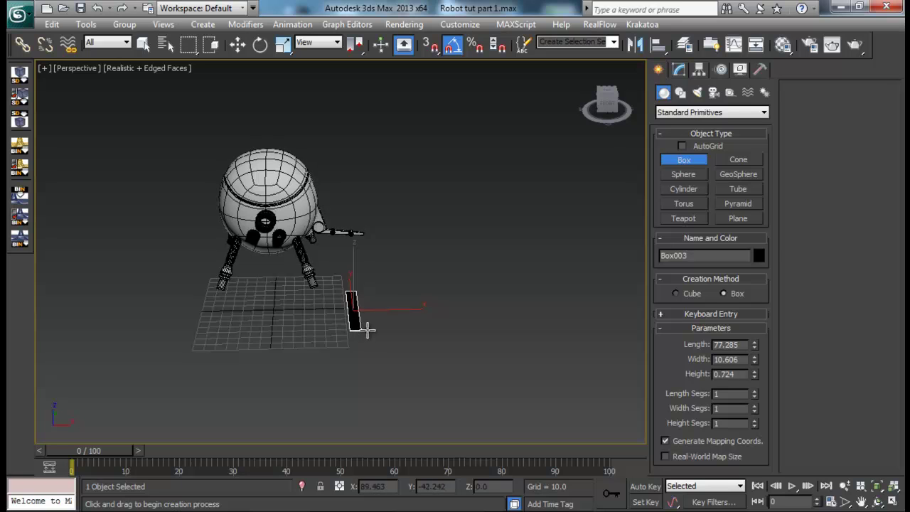
{"action": "key", "text": "w"}
- Rotate the box 90 degrees so that it stands upright in the Front view
{"action": "mouse_move", "coordinate": [363, 321]}
{"action": "middle_mouse_down"}
{"action": "mouse_move", "coordinate": [351, 332]}
{"action": "mouse_move", "coordinate": [350, 314]}
{"action": "middle_mouse_up"}
{"action": "key", "text": "alt+w"}
{"action": "middle_click_drag", "start_coordinate": [524, 321], "coordinate": [517, 327]}
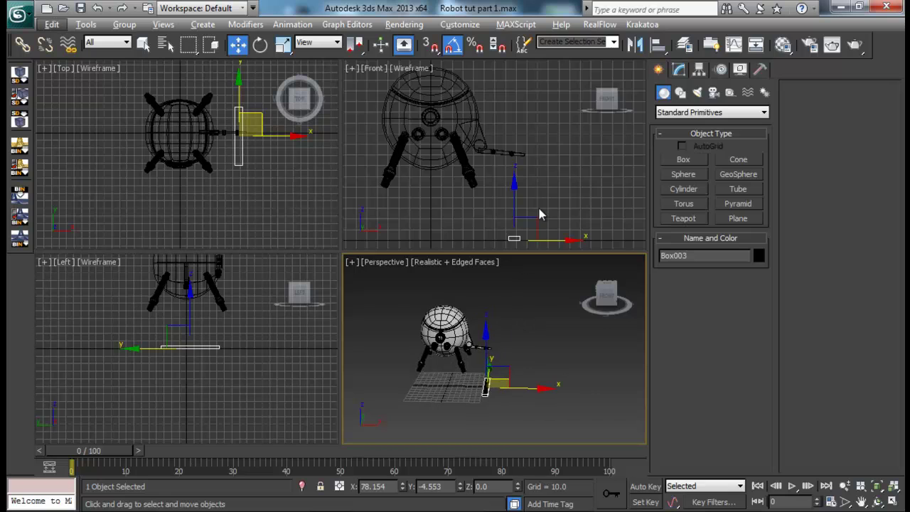
{"action": "middle_click_drag", "start_coordinate": [538, 213], "coordinate": [526, 199]}
{"action": "key", "text": "e"}
{"action": "left_click_drag", "start_coordinate": [524, 189], "coordinate": [523, 250]}
- Move the box up to the arm's outer end, at about X 93.8 and Z 68.8, comparing it with the reference image
{"action": "key", "text": "w"}
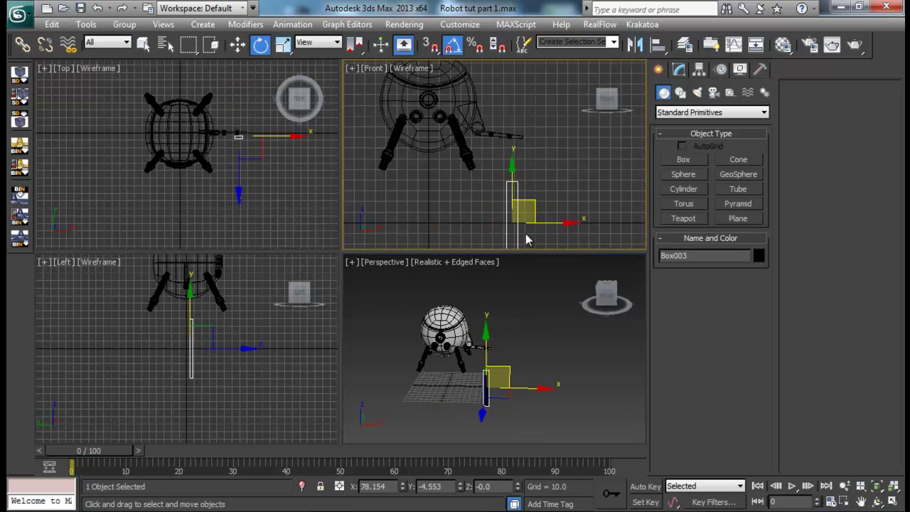
{"action": "middle_click_drag", "start_coordinate": [525, 235], "coordinate": [484, 237]}
{"action": "left_click_drag", "start_coordinate": [489, 208], "coordinate": [507, 140]}
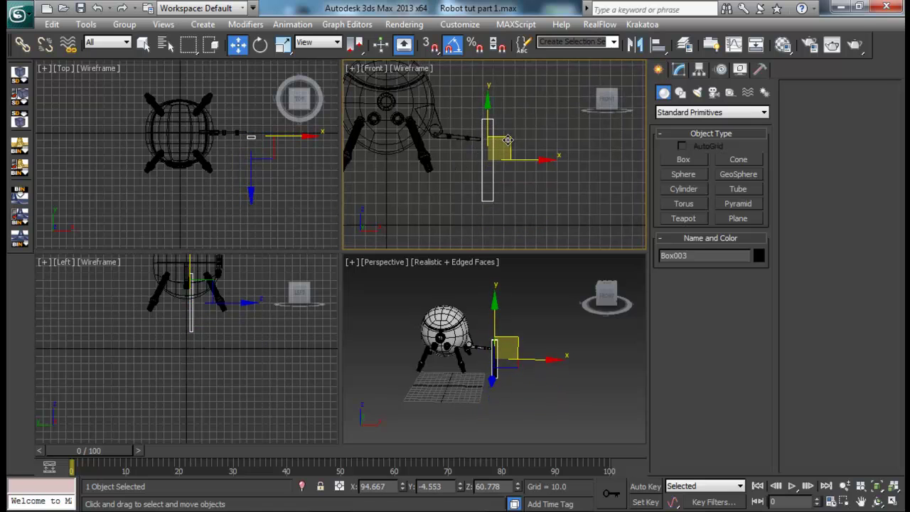
{"action": "key", "text": "alt+Tab"}
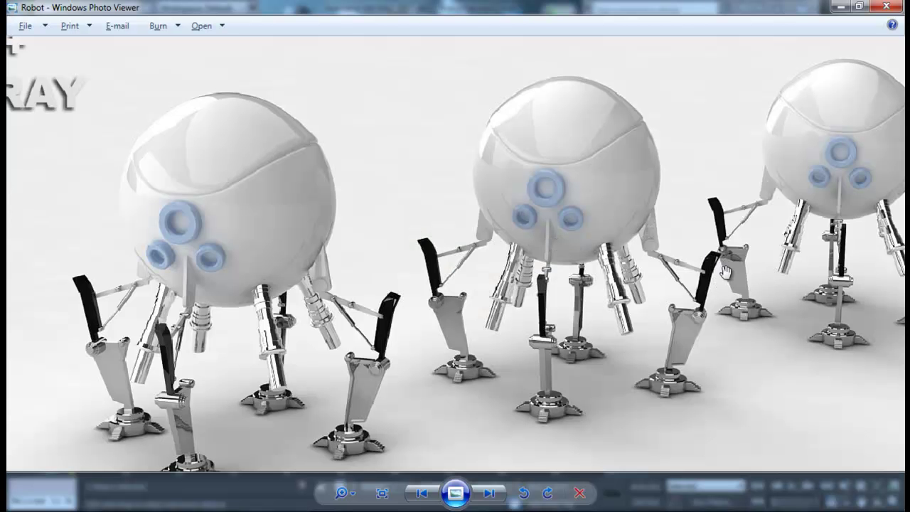
{"action": "key", "text": "alt+Tab"}
{"action": "middle_click_drag", "start_coordinate": [493, 198], "coordinate": [483, 223]}
{"action": "scroll", "coordinate": [484, 222], "scroll_direction": "up", "scroll_amount": 2}
{"action": "left_click_drag", "start_coordinate": [492, 178], "coordinate": [490, 172]}
- Convert the box to Editable Poly and shorten it by raising its bottom vertices to Z about 48.5
{"action": "right_click", "coordinate": [472, 190]}
{"action": "mouse_move", "coordinate": [546, 326]}
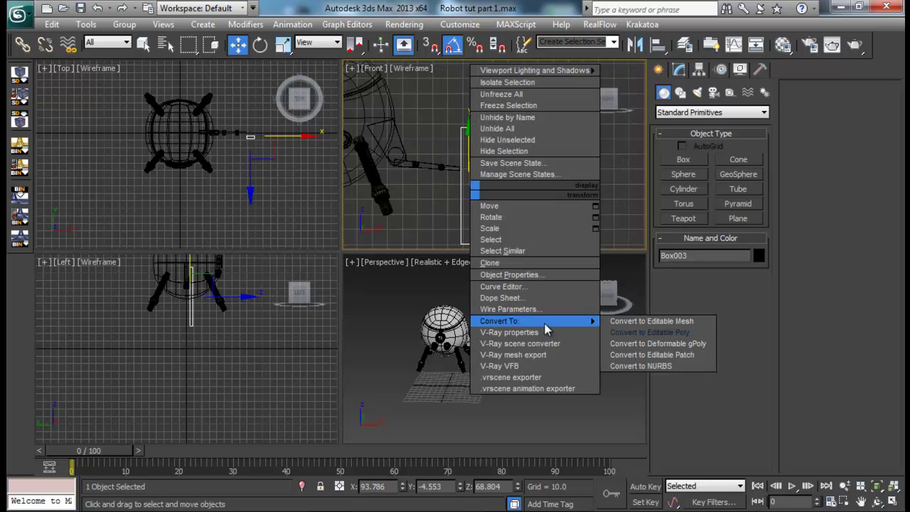
{"action": "left_click", "coordinate": [649, 332]}
{"action": "left_click", "coordinate": [676, 267]}
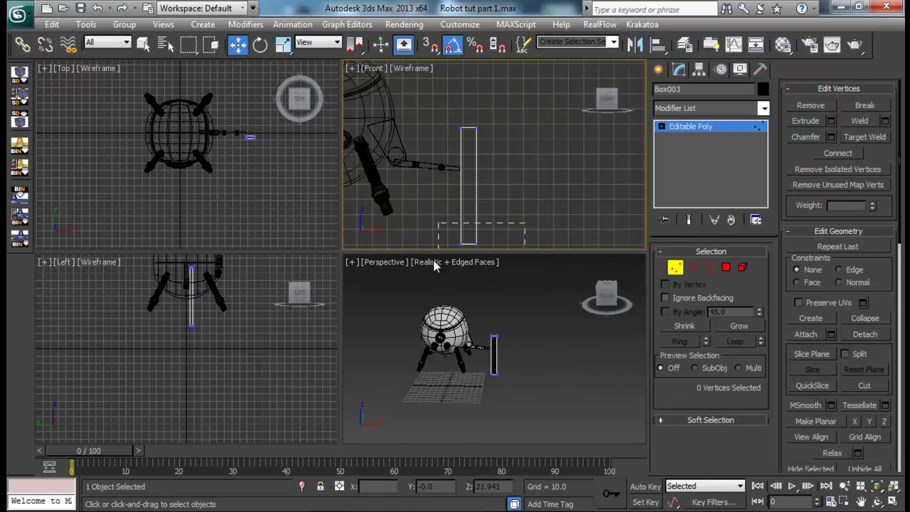
{"action": "left_click_drag", "start_coordinate": [435, 266], "coordinate": [435, 265]}
{"action": "left_click_drag", "start_coordinate": [467, 205], "coordinate": [465, 183]}
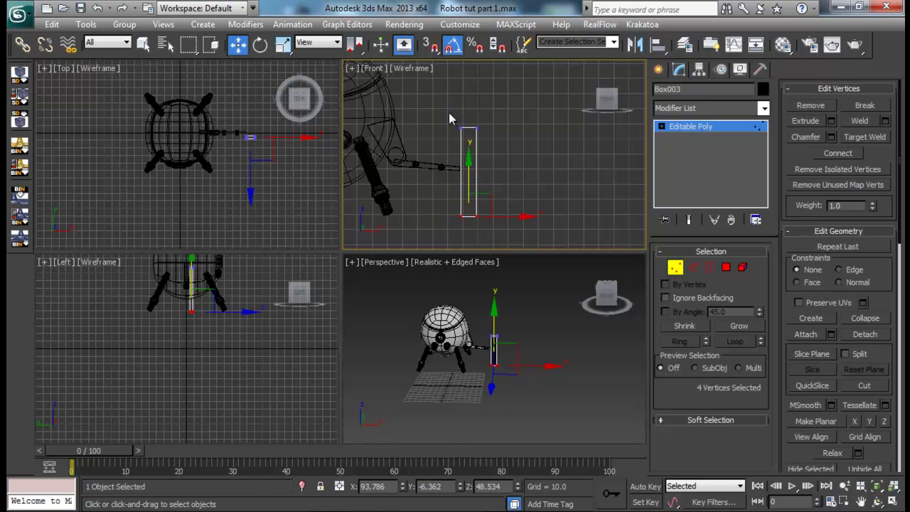
- Widen the box by moving its outer side vertices about 3.8 units outward along X
{"action": "left_click_drag", "start_coordinate": [453, 118], "coordinate": [483, 130]}
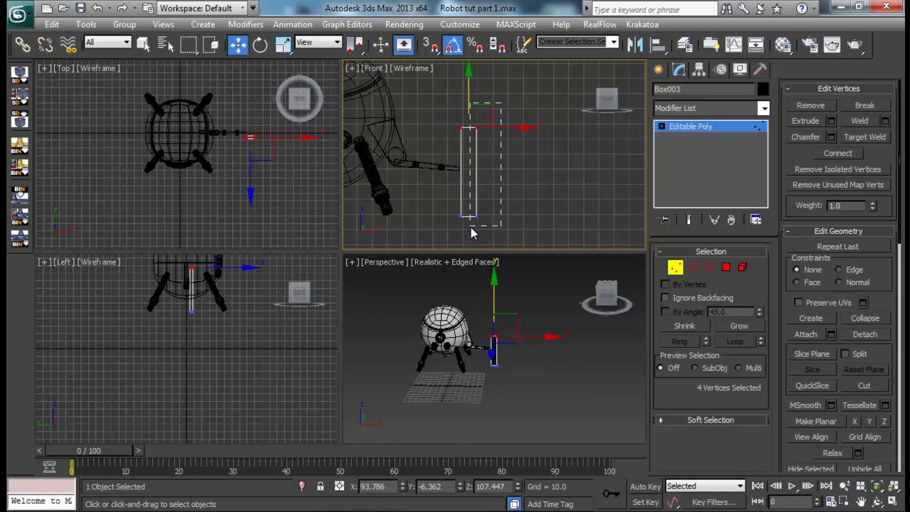
{"action": "left_click_drag", "start_coordinate": [470, 227], "coordinate": [471, 227]}
{"action": "left_click_drag", "start_coordinate": [513, 173], "coordinate": [522, 175]}
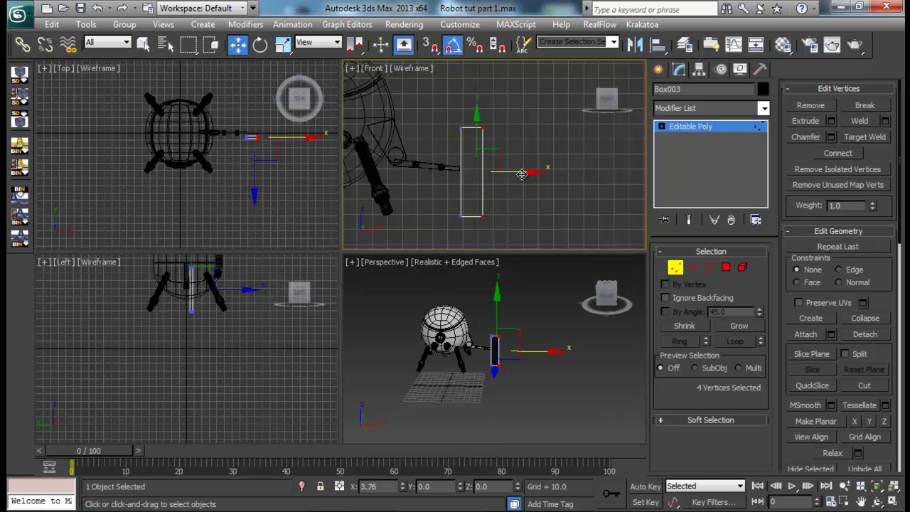
{"action": "left_click", "coordinate": [514, 205]}
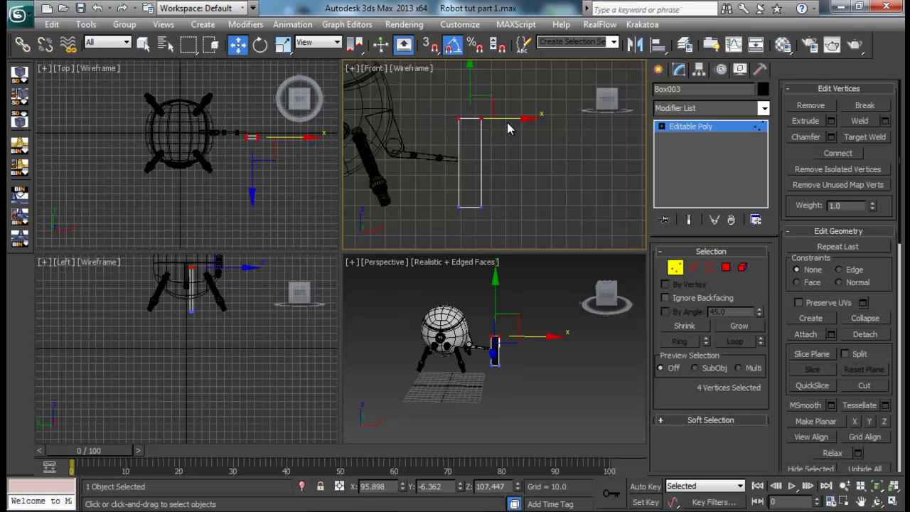
- Lower the box's top vertices slightly and move its bottom vertices down to Z about 45.4
{"action": "left_click_drag", "start_coordinate": [468, 86], "coordinate": [469, 97]}
{"action": "left_click_drag", "start_coordinate": [487, 199], "coordinate": [454, 214]}
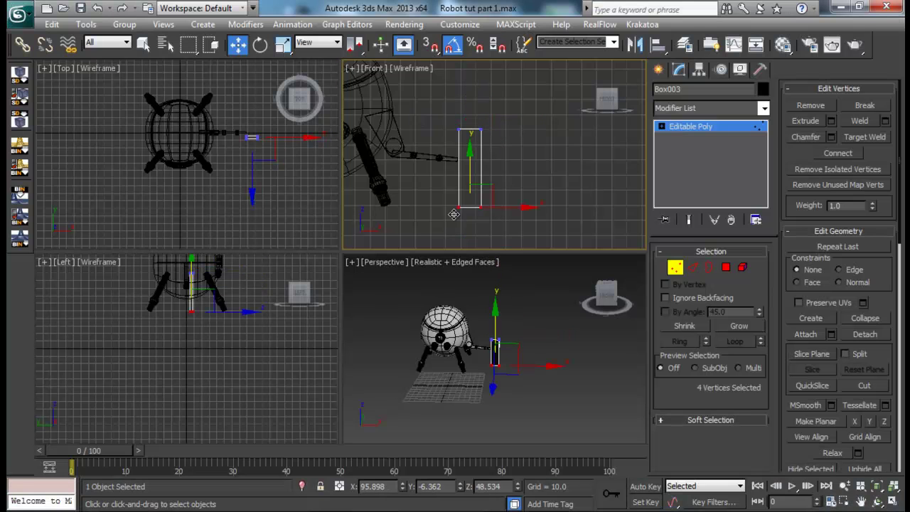
{"action": "left_click_drag", "start_coordinate": [470, 171], "coordinate": [470, 178]}
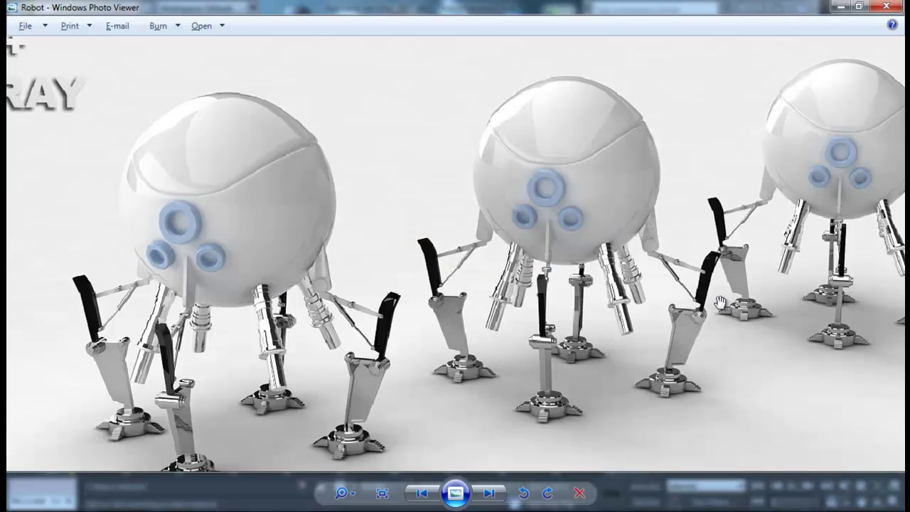
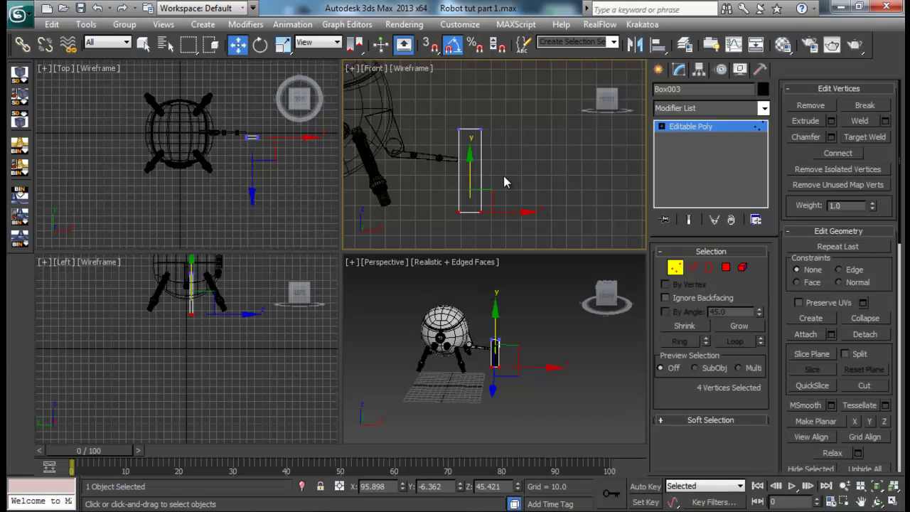
- Connect the box's four vertical edges with one segment and raise the new edge loop to Z about 82.3
{"action": "left_click", "coordinate": [693, 268]}
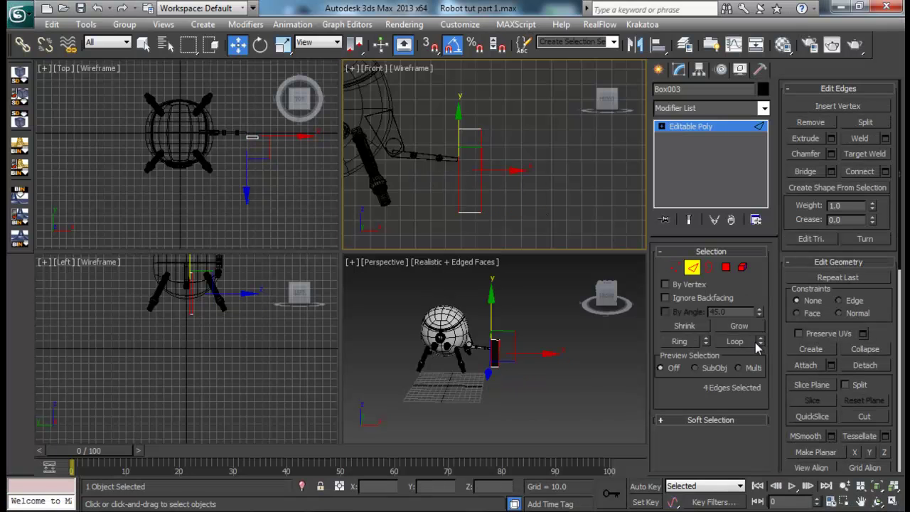
{"action": "left_click", "coordinate": [885, 172]}
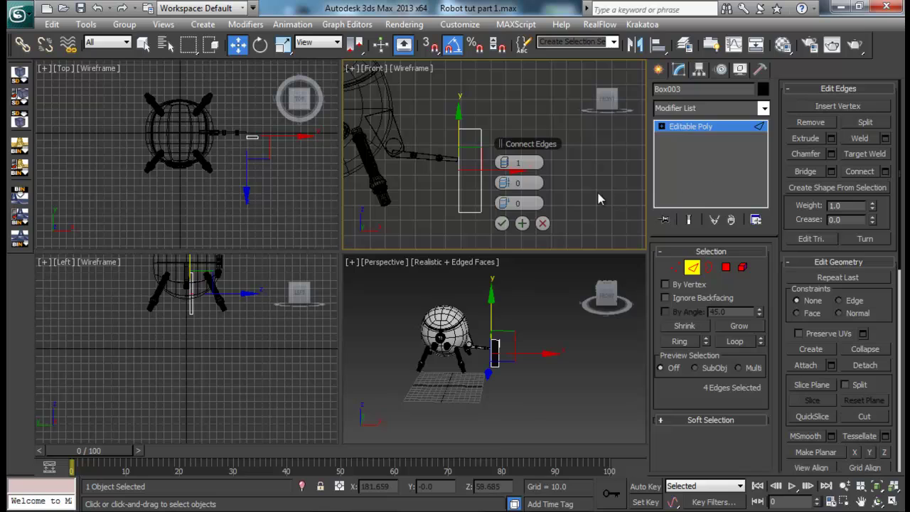
{"action": "left_click", "coordinate": [502, 226]}
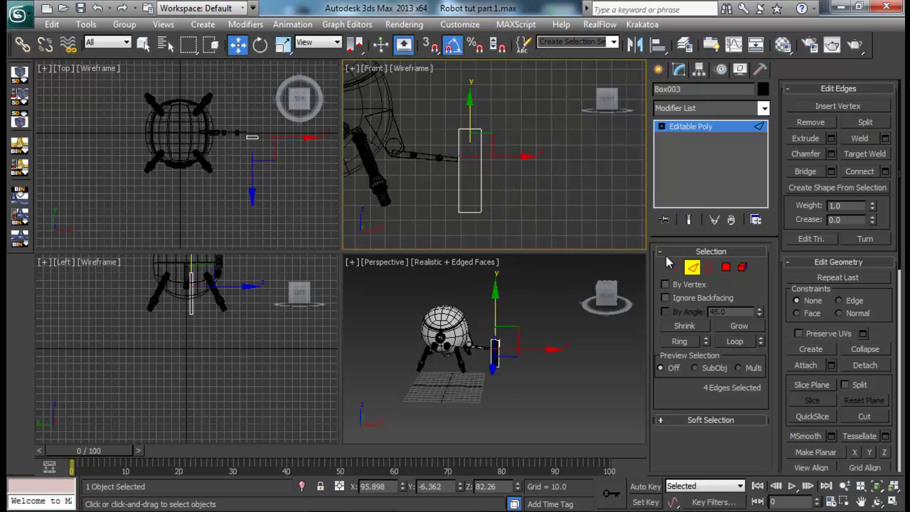
- Slant the upper section by moving the top vertices about 5.6 units outward along X, and compare it with the reference image
{"action": "key", "text": "1"}
{"action": "left_click_drag", "start_coordinate": [441, 133], "coordinate": [441, 134]}
{"action": "left_click_drag", "start_coordinate": [519, 129], "coordinate": [527, 128]}
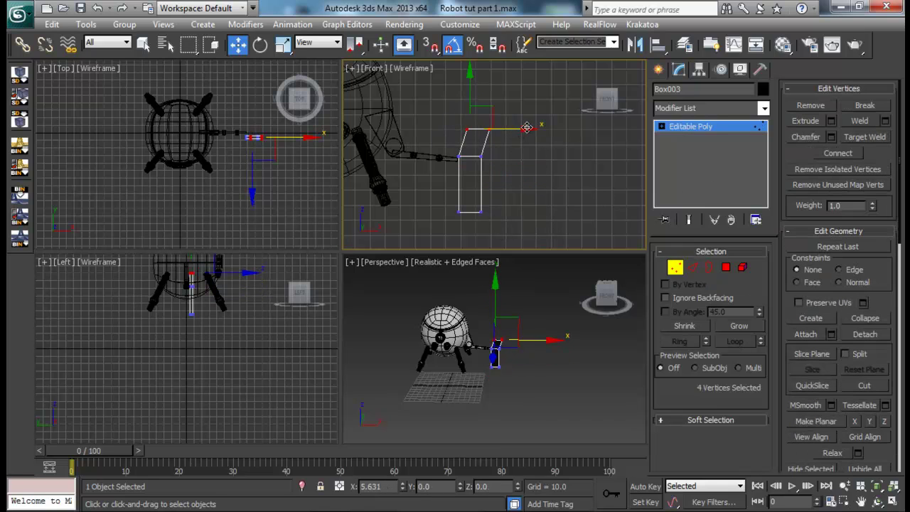
{"action": "key", "text": "alt+Tab"}
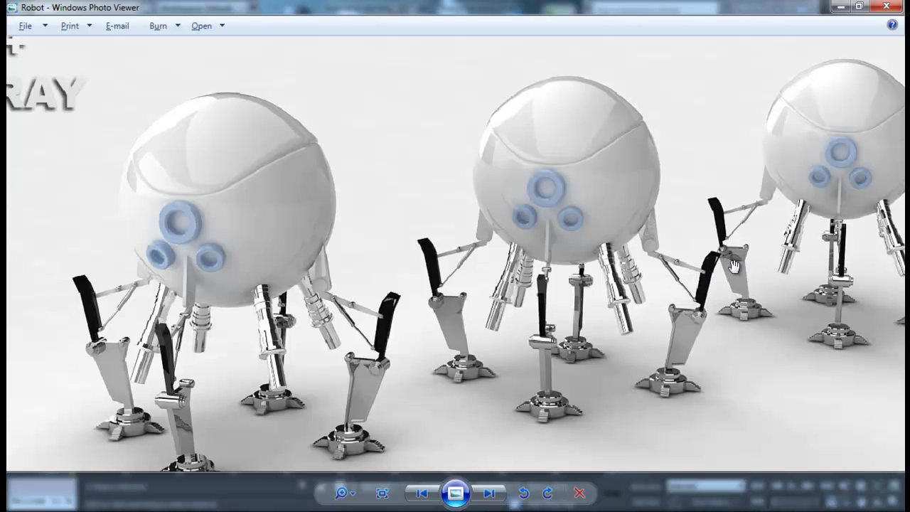
{"action": "key", "text": "alt+Tab"}
- Chamfer the top edge on the side facing the arm by about 5.2 with one segment
{"action": "mouse_move", "coordinate": [520, 174]}
{"action": "middle_mouse_down"}
{"action": "mouse_move", "coordinate": [510, 190]}
{"action": "mouse_move", "coordinate": [520, 172]}
{"action": "middle_mouse_up"}
{"action": "left_click", "coordinate": [694, 268]}
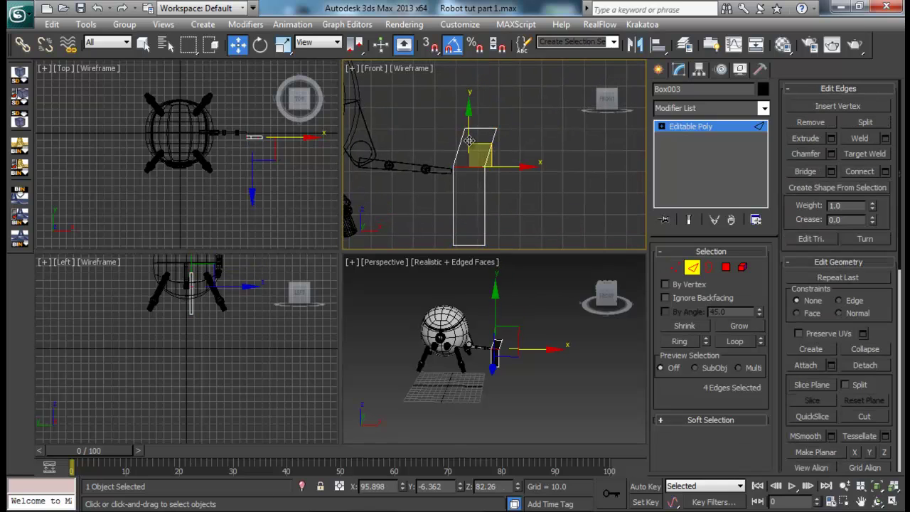
{"action": "middle_click_drag", "start_coordinate": [507, 358], "coordinate": [508, 379]}
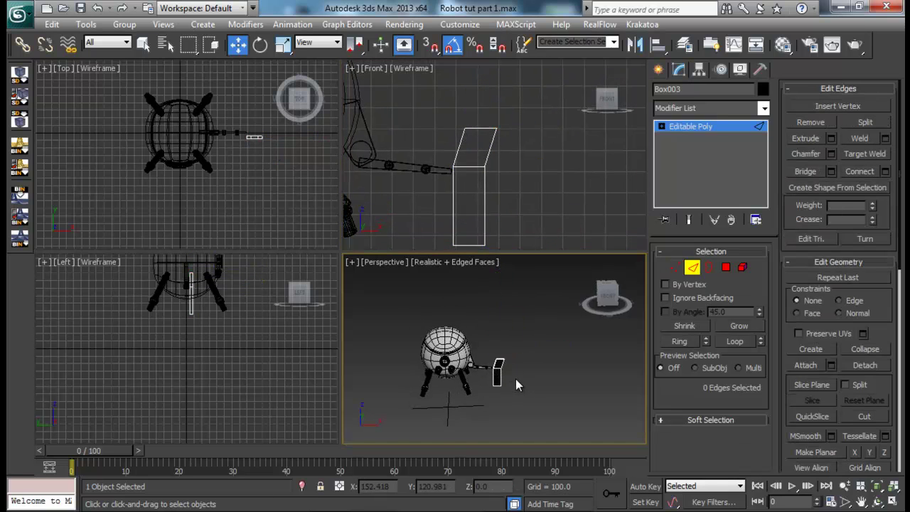
{"action": "scroll", "coordinate": [513, 369], "scroll_direction": "up", "scroll_amount": 6}
{"action": "key", "text": "alt+w"}
{"action": "middle_click_drag", "start_coordinate": [485, 317], "coordinate": [499, 322], "text": "alt"}
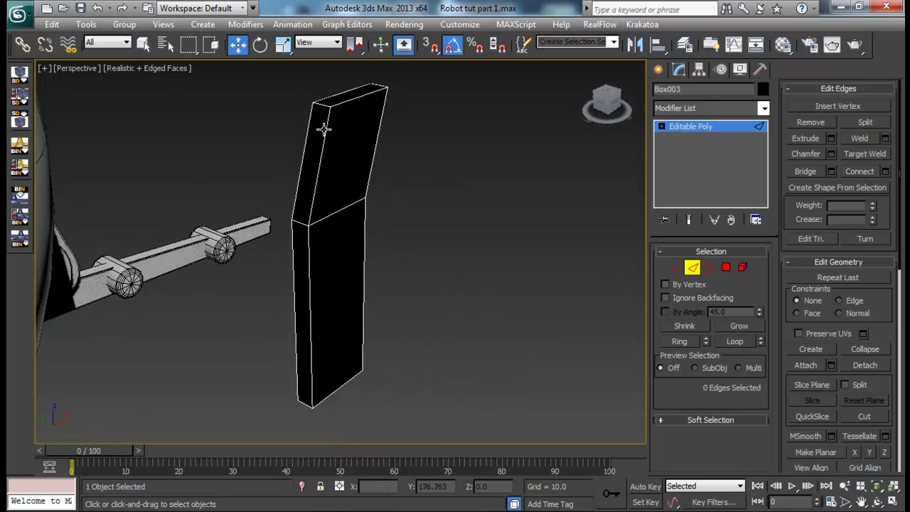
{"action": "left_click", "coordinate": [318, 105]}
{"action": "middle_click_drag", "start_coordinate": [317, 107], "coordinate": [317, 182], "text": "alt"}
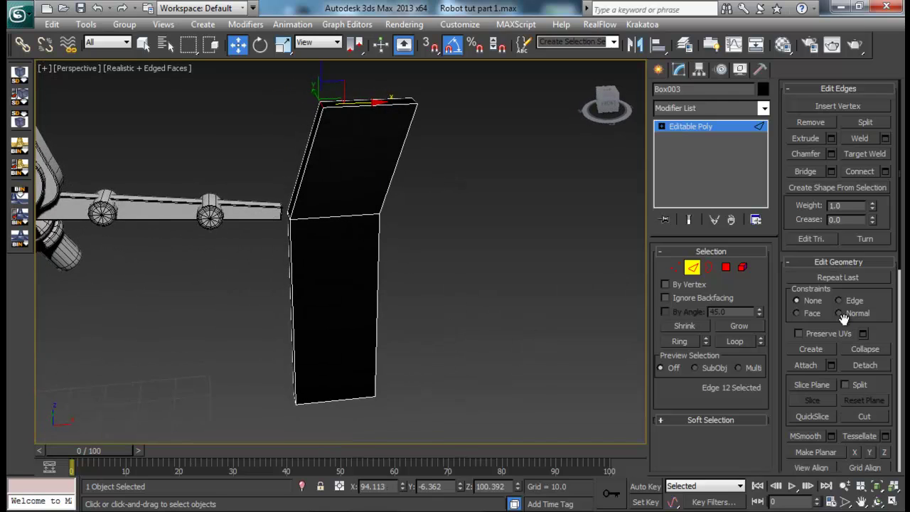
{"action": "left_click", "coordinate": [832, 154]}
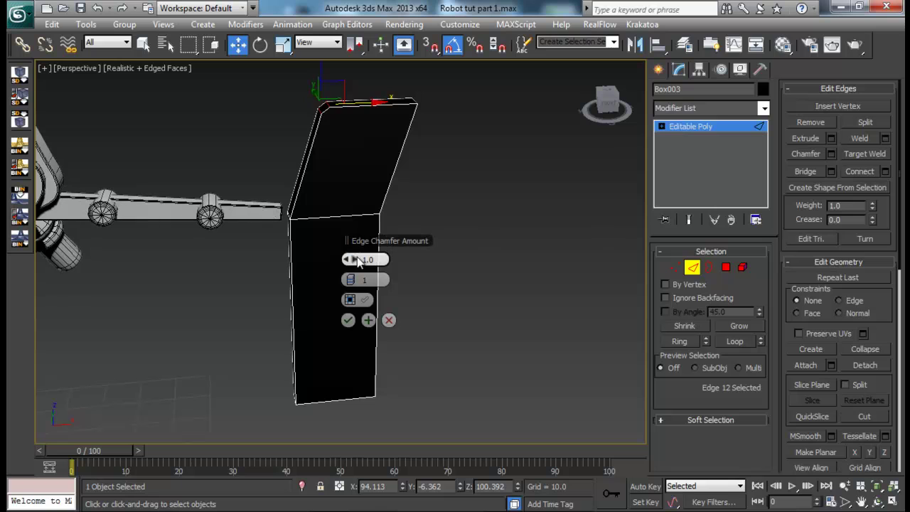
{"action": "left_click_drag", "start_coordinate": [371, 260], "coordinate": [371, 257]}
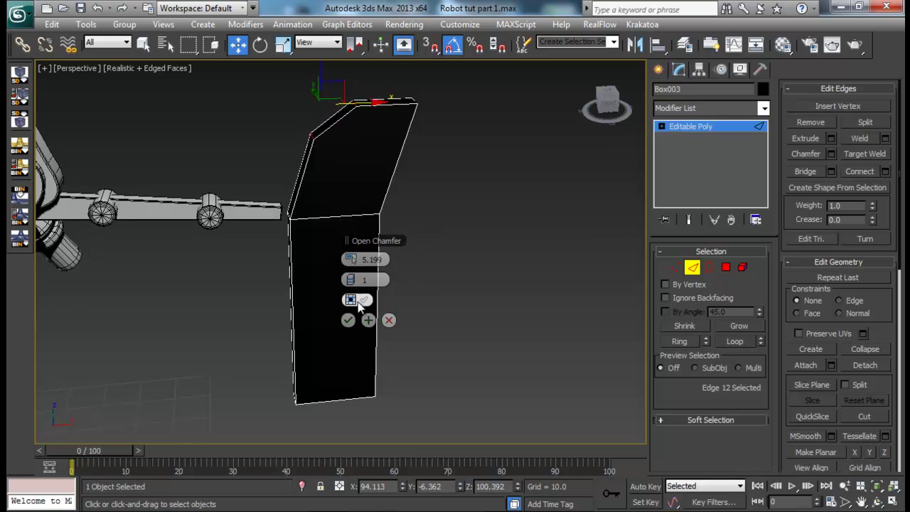
{"action": "left_click", "coordinate": [348, 320]}
- Move the top vertices about 1.75 units toward the arm along X and the lower chamfer vertices about 0.87 units the same way
{"action": "middle_click_drag", "start_coordinate": [380, 299], "coordinate": [419, 214], "text": "alt"}
{"action": "left_click", "coordinate": [673, 267]}
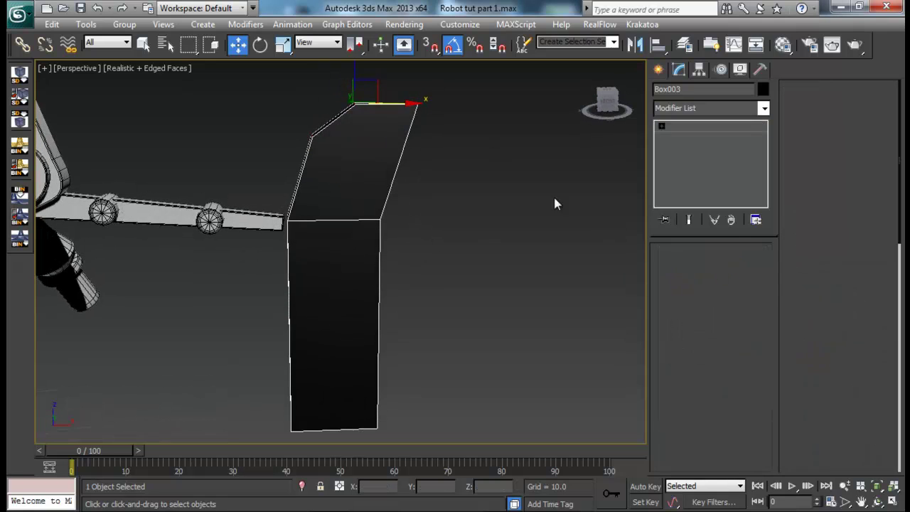
{"action": "left_click_drag", "start_coordinate": [443, 104], "coordinate": [372, 104]}
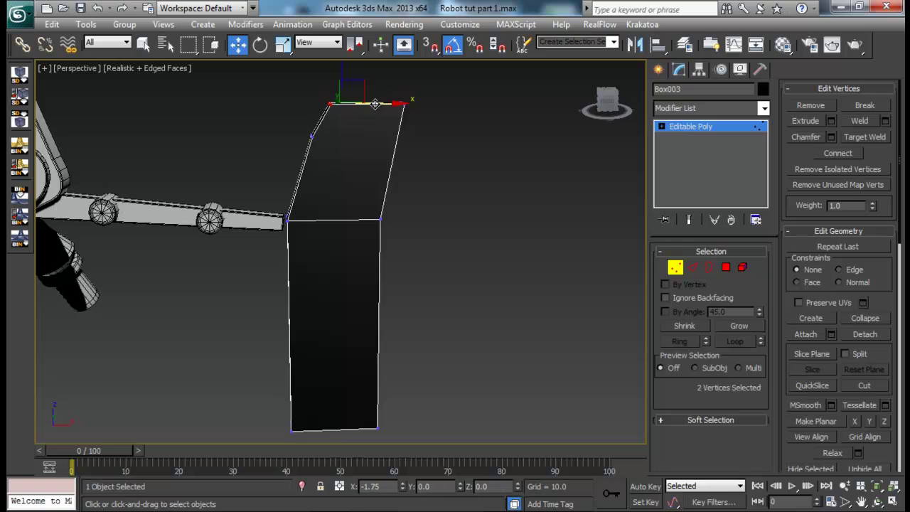
{"action": "left_click_drag", "start_coordinate": [349, 137], "coordinate": [344, 136]}
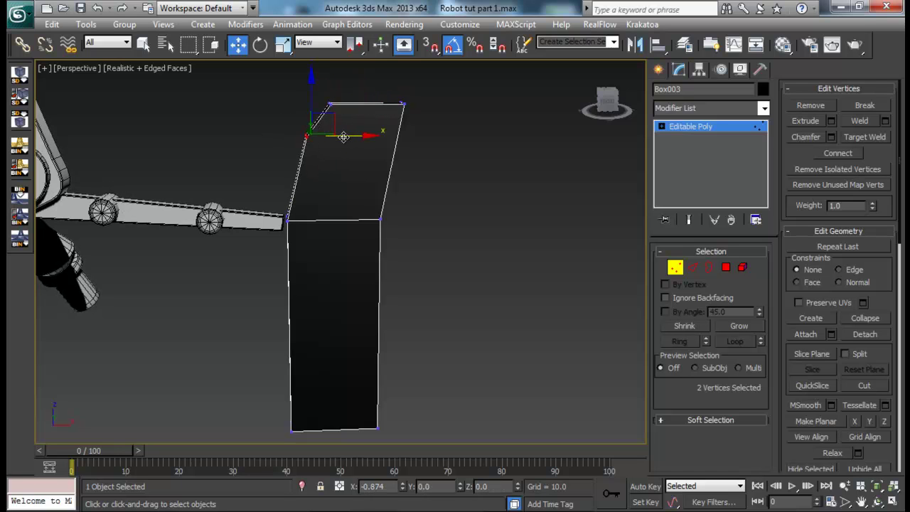
{"action": "left_click", "coordinate": [439, 231]}
- Compare the plate with the reference image and taper its lower end by moving the arm-side bottom vertices slightly outward along X
{"action": "middle_click_drag", "start_coordinate": [441, 238], "coordinate": [436, 149]}
{"action": "scroll", "coordinate": [431, 242], "scroll_direction": "down", "scroll_amount": 4}
{"action": "middle_click_drag", "start_coordinate": [430, 256], "coordinate": [417, 249], "text": "alt"}
{"action": "key", "text": "alt+Tab"}
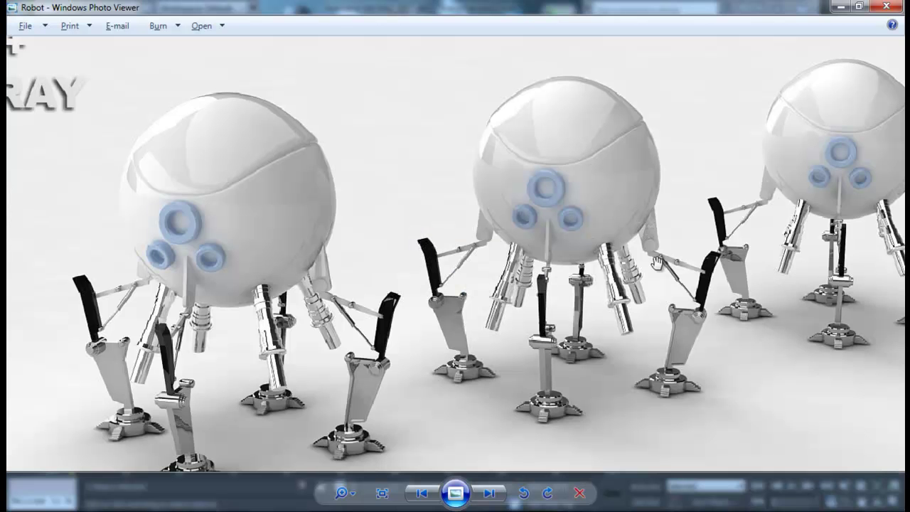
{"action": "key", "text": "alt+Tab"}
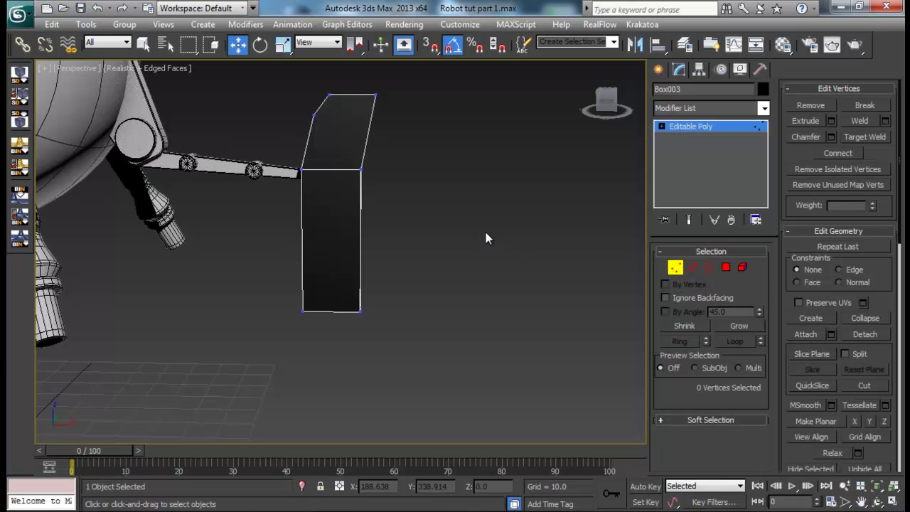
{"action": "key", "text": "alt+Tab"}
{"action": "key", "text": "alt+Tab"}
{"action": "left_click_drag", "start_coordinate": [330, 327], "coordinate": [343, 317]}
{"action": "left_click_drag", "start_coordinate": [372, 313], "coordinate": [370, 320]}
- Connect the plate's crosswise edges with one segment and shift the new lengthwise edge loop outward to X about 98.5
{"action": "left_click", "coordinate": [691, 268]}
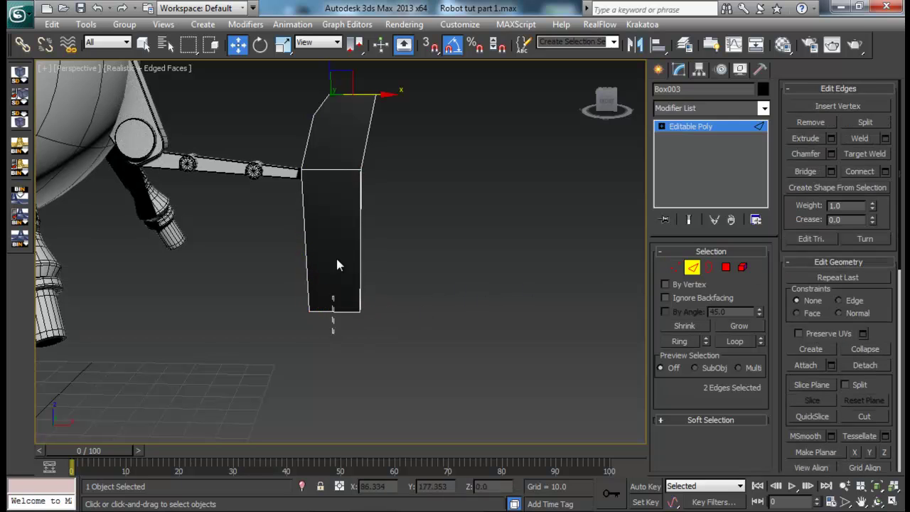
{"action": "left_click", "coordinate": [336, 306]}
{"action": "middle_click_drag", "start_coordinate": [336, 305], "coordinate": [347, 96], "text": "alt"}
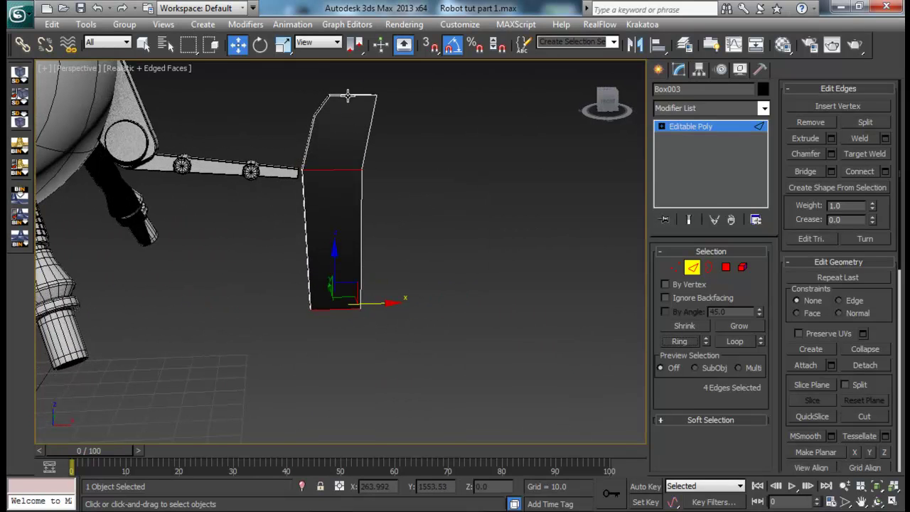
{"action": "left_click", "coordinate": [352, 95], "text": "ctrl"}
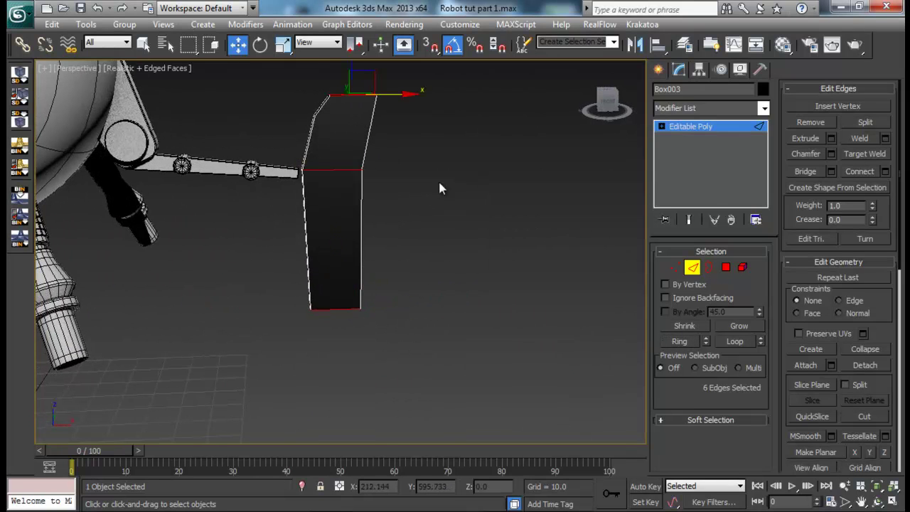
{"action": "left_click", "coordinate": [831, 153]}
{"action": "left_click", "coordinate": [389, 321]}
{"action": "left_click", "coordinate": [885, 171]}
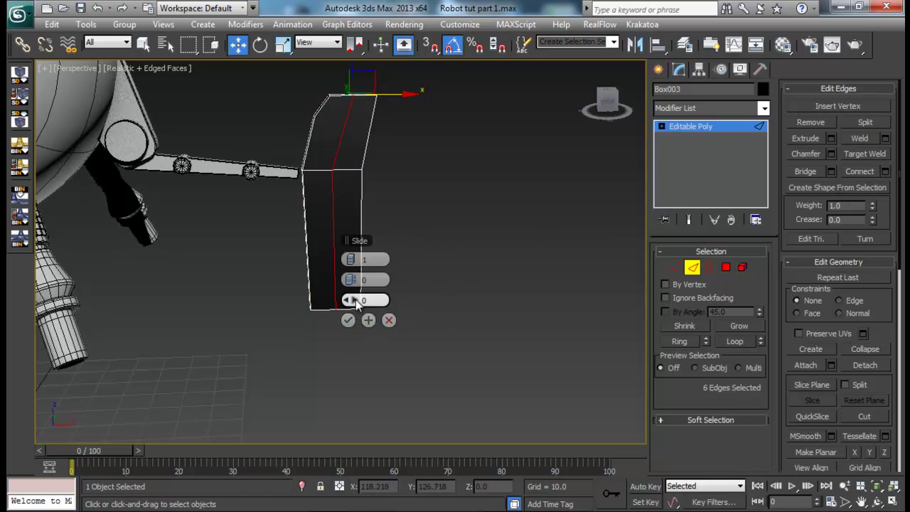
{"action": "left_click", "coordinate": [347, 320]}
{"action": "left_click_drag", "start_coordinate": [384, 190], "coordinate": [388, 189]}
{"action": "middle_click_drag", "start_coordinate": [389, 235], "coordinate": [379, 221], "text": "alt"}
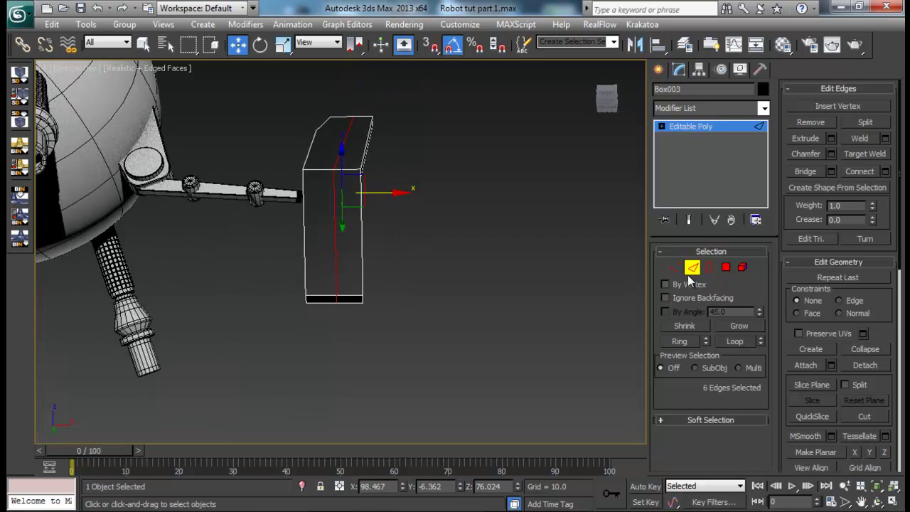
- Extrude the outer half of the plate's bottom face by 10 and lower the extruded end to Z about 29.4
{"action": "left_click", "coordinate": [724, 269]}
{"action": "left_click", "coordinate": [357, 300]}
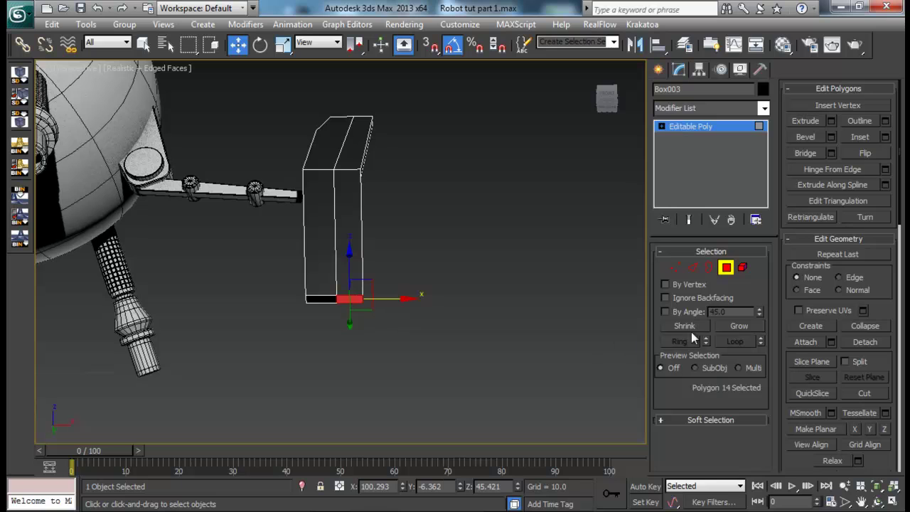
{"action": "left_click", "coordinate": [830, 123]}
{"action": "middle_click_drag", "start_coordinate": [442, 332], "coordinate": [439, 350], "text": "alt"}
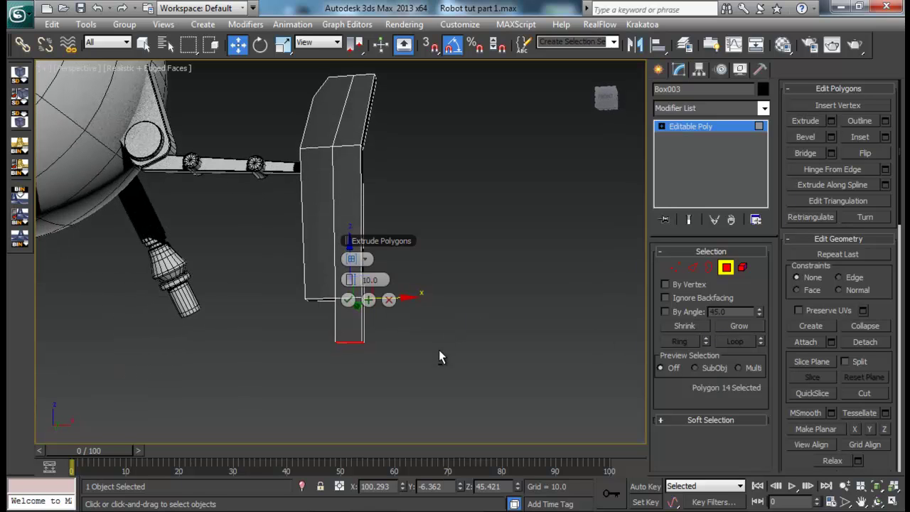
{"action": "left_click", "coordinate": [347, 300]}
{"action": "middle_click_drag", "start_coordinate": [377, 340], "coordinate": [377, 354], "text": "alt"}
{"action": "left_click_drag", "start_coordinate": [351, 304], "coordinate": [350, 329]}
{"action": "scroll", "coordinate": [354, 306], "scroll_direction": "down", "scroll_amount": 5}
{"action": "middle_click_drag", "start_coordinate": [356, 308], "coordinate": [374, 329], "text": "alt"}
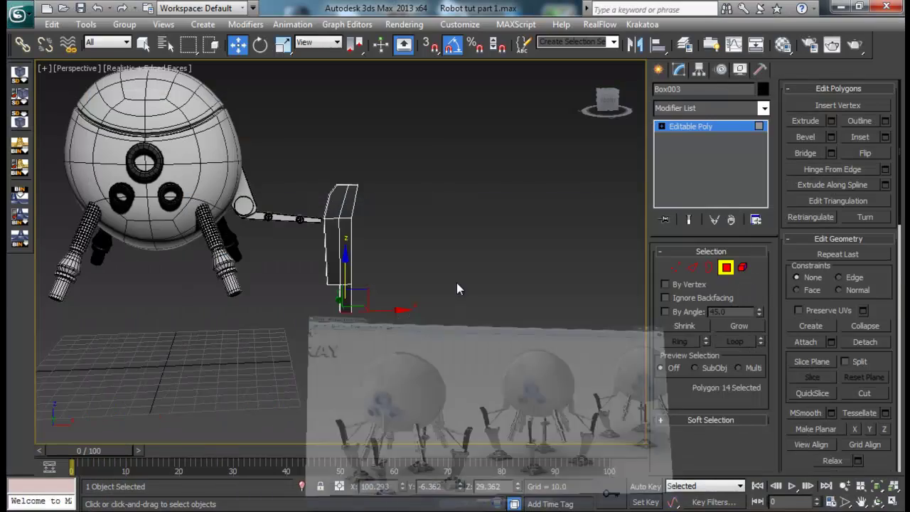
- Slant the plate's lower corner by raising the two arm-side bottom vertices to Z about 48.2
{"action": "middle_click_drag", "start_coordinate": [456, 282], "coordinate": [509, 290], "text": "alt"}
{"action": "scroll", "coordinate": [439, 298], "scroll_direction": "up", "scroll_amount": 5}
{"action": "left_click", "coordinate": [676, 268]}
{"action": "middle_click_drag", "start_coordinate": [324, 344], "coordinate": [279, 350], "text": "alt"}
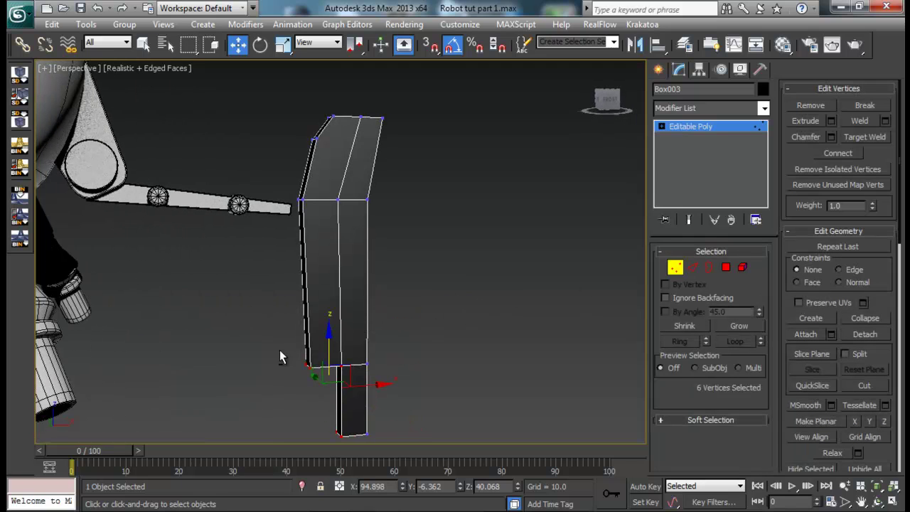
{"action": "left_click_drag", "start_coordinate": [309, 374], "coordinate": [310, 375]}
{"action": "mouse_move", "coordinate": [310, 376]}
{"action": "middle_mouse_down", "text": "alt"}
{"action": "mouse_move", "coordinate": [312, 384]}
{"action": "mouse_move", "coordinate": [304, 375]}
{"action": "middle_mouse_up", "text": "alt"}
{"action": "left_click_drag", "start_coordinate": [309, 322], "coordinate": [306, 312]}
{"action": "middle_click_drag", "start_coordinate": [349, 311], "coordinate": [417, 353], "text": "alt"}
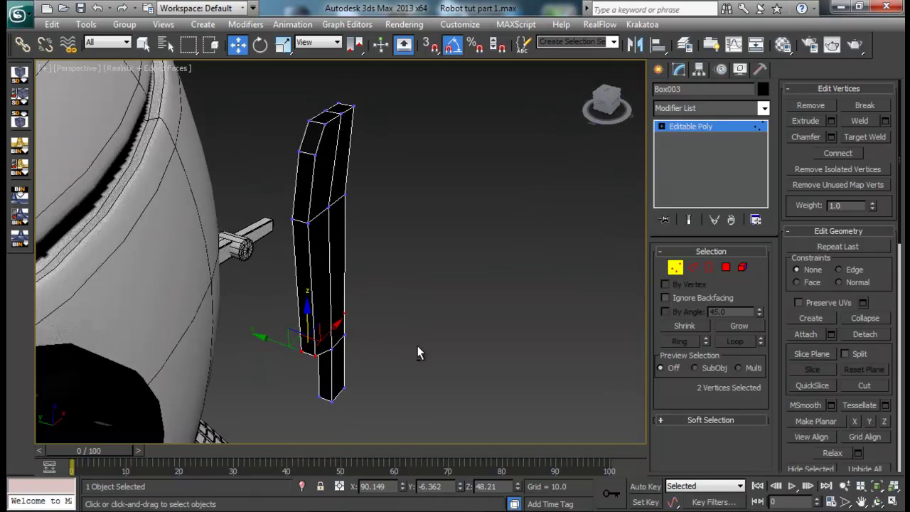
{"action": "left_click", "coordinate": [675, 268]}
- Inset all ten polygons of the plate's front and back faces as groups by about 1.59
{"action": "middle_click_drag", "start_coordinate": [384, 278], "coordinate": [533, 257], "text": "alt"}
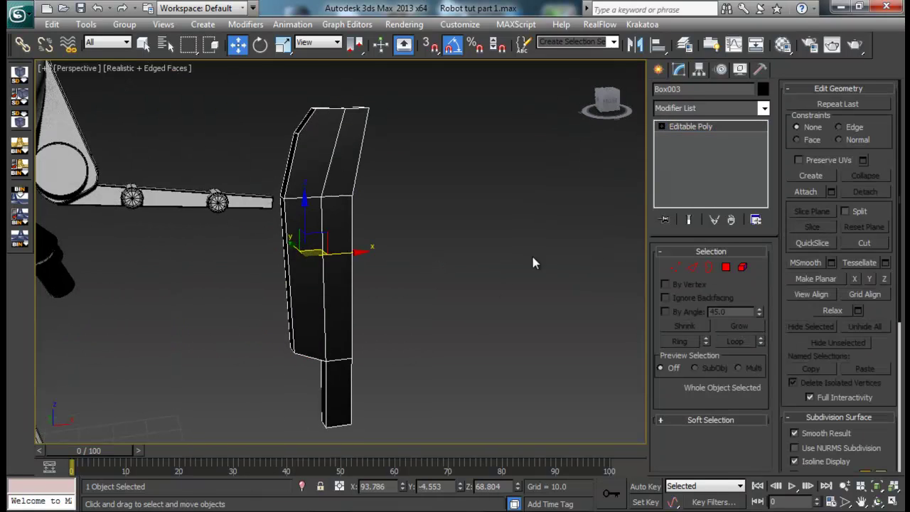
{"action": "left_click", "coordinate": [726, 267]}
{"action": "left_click", "coordinate": [327, 160]}
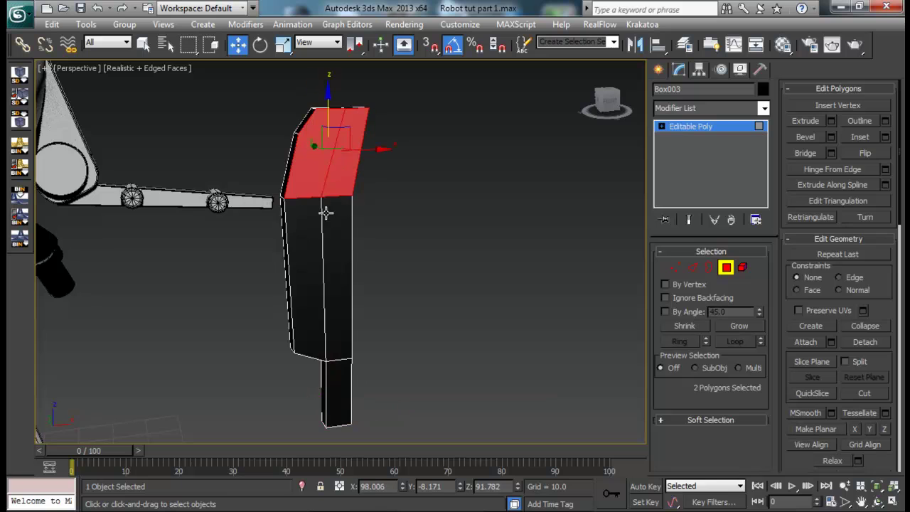
{"action": "left_click", "coordinate": [314, 244], "text": "ctrl"}
{"action": "left_click", "coordinate": [327, 250], "text": "ctrl"}
{"action": "left_click", "coordinate": [333, 393], "text": "ctrl"}
{"action": "middle_click_drag", "start_coordinate": [420, 318], "coordinate": [208, 313], "text": "alt"}
{"action": "left_click", "coordinate": [330, 158], "text": "ctrl"}
{"action": "left_click", "coordinate": [352, 145], "text": "ctrl"}
{"action": "left_click", "coordinate": [352, 250], "text": "ctrl"}
{"action": "left_click", "coordinate": [337, 277], "text": "ctrl"}
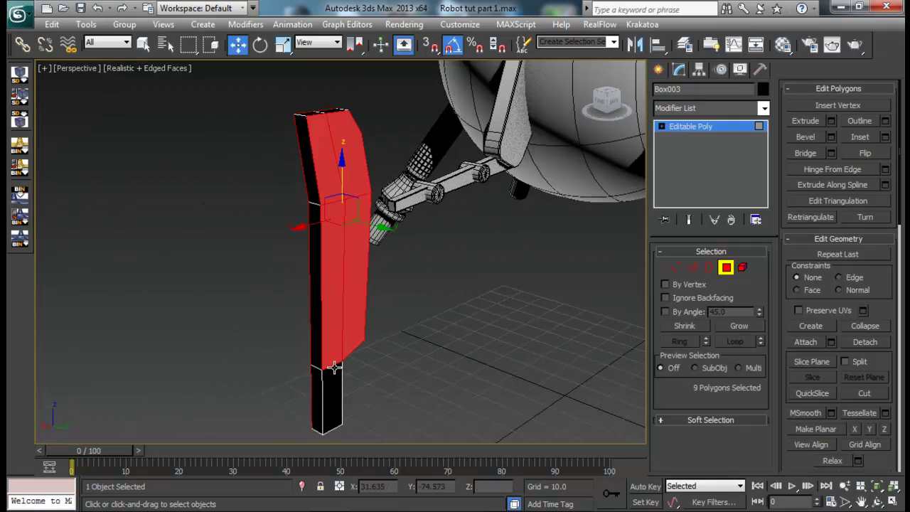
{"action": "left_click", "coordinate": [328, 395], "text": "ctrl"}
{"action": "left_click", "coordinate": [885, 138]}
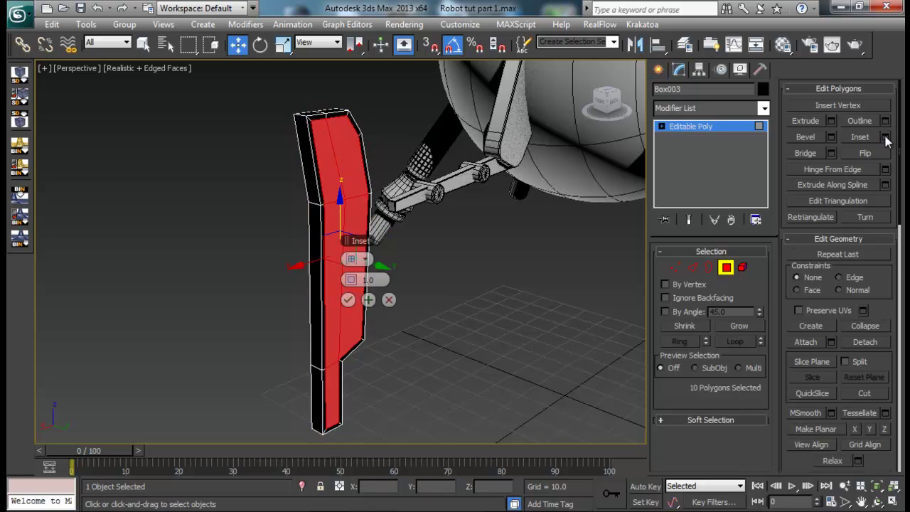
{"action": "middle_click_drag", "start_coordinate": [468, 254], "coordinate": [625, 247], "text": "alt"}
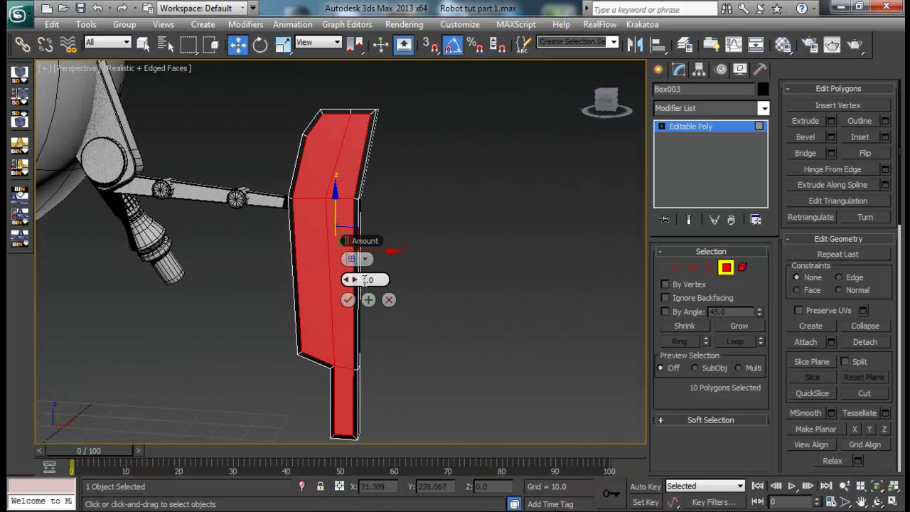
{"action": "left_click_drag", "start_coordinate": [353, 281], "coordinate": [352, 279]}
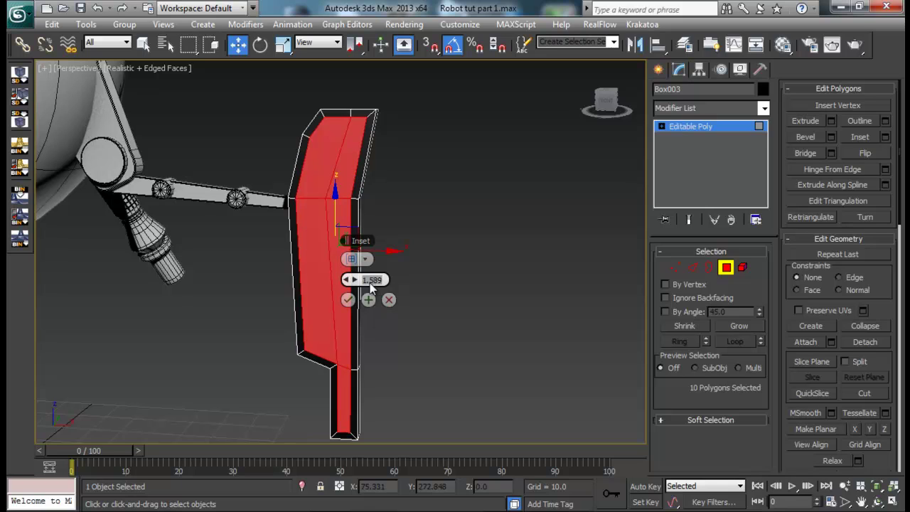
{"action": "left_click", "coordinate": [347, 299]}
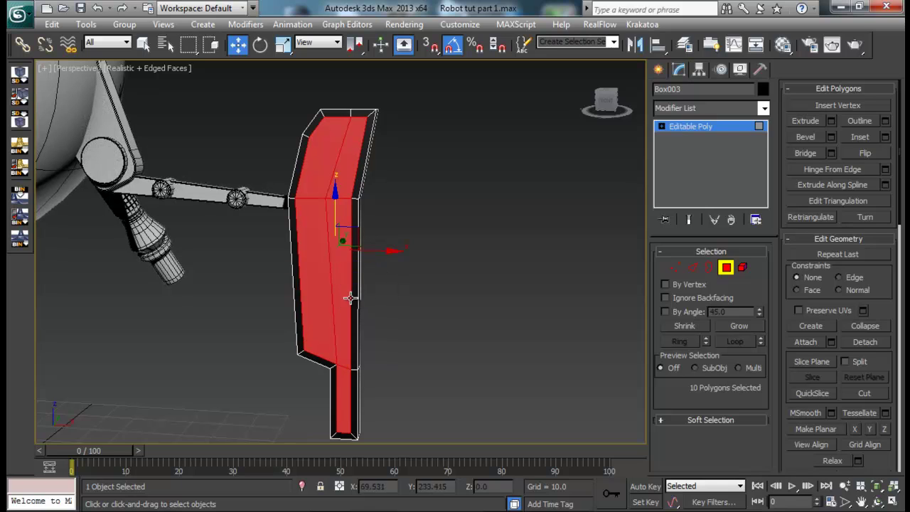
- Recess the inset faces on both sides of the plate with a Group extrusion of height -1
{"action": "left_click", "coordinate": [829, 122]}
{"action": "middle_click_drag", "start_coordinate": [398, 234], "coordinate": [370, 241], "text": "alt"}
{"action": "left_click", "coordinate": [363, 259]}
{"action": "left_click", "coordinate": [389, 283]}
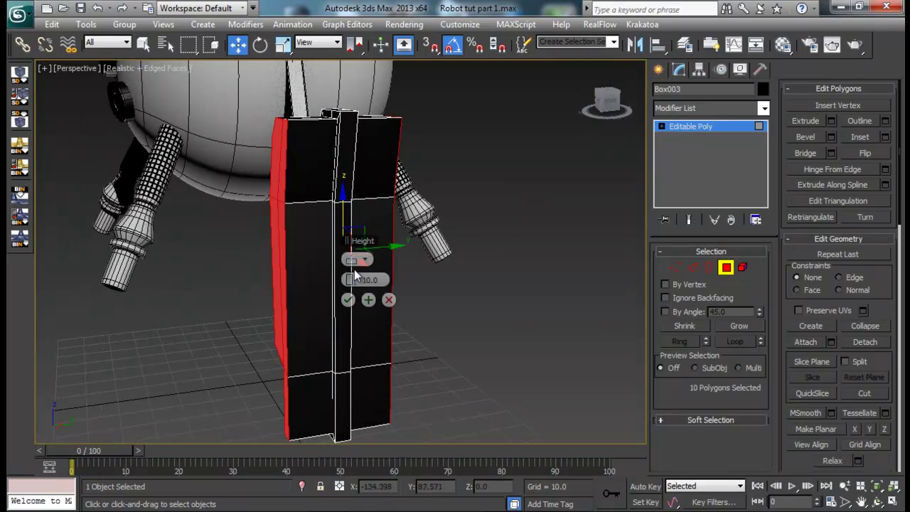
{"action": "left_click", "coordinate": [367, 260]}
{"action": "left_click", "coordinate": [366, 259]}
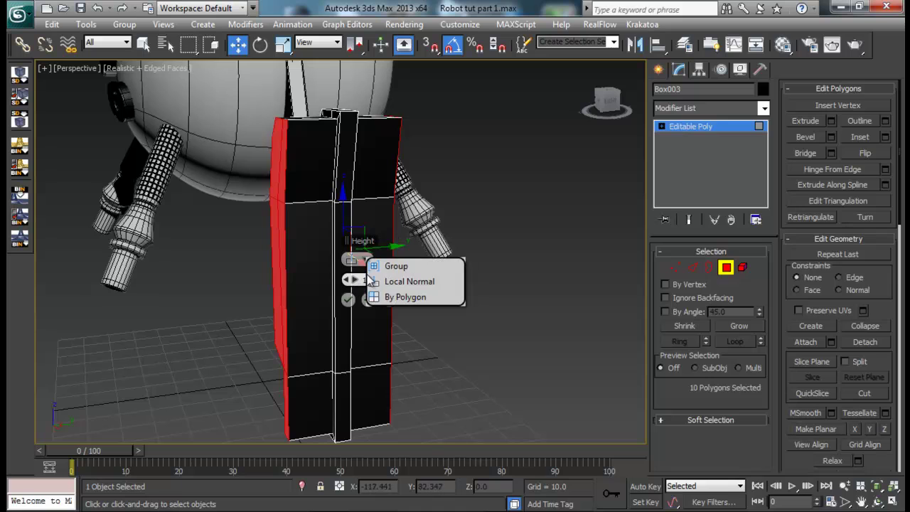
{"action": "left_click", "coordinate": [369, 274]}
{"action": "left_click", "coordinate": [365, 260]}
{"action": "left_click", "coordinate": [388, 268]}
{"action": "left_click_drag", "start_coordinate": [351, 280], "coordinate": [313, 278]}
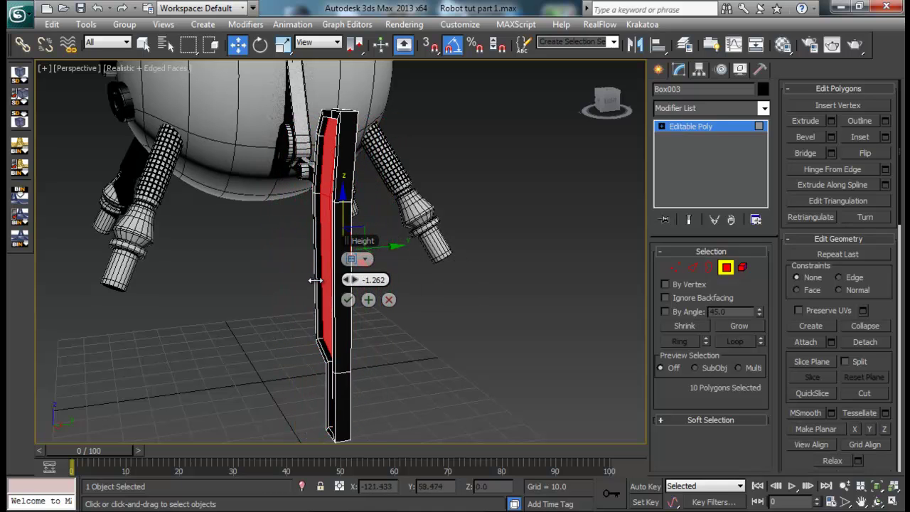
{"action": "mouse_move", "coordinate": [365, 308]}
{"action": "middle_mouse_down", "text": "alt"}
{"action": "mouse_move", "coordinate": [423, 319]}
{"action": "mouse_move", "coordinate": [331, 320]}
{"action": "mouse_move", "coordinate": [370, 297]}
{"action": "middle_mouse_up", "text": "alt"}
{"action": "left_click", "coordinate": [383, 280]}
{"action": "type", "text": "-"}
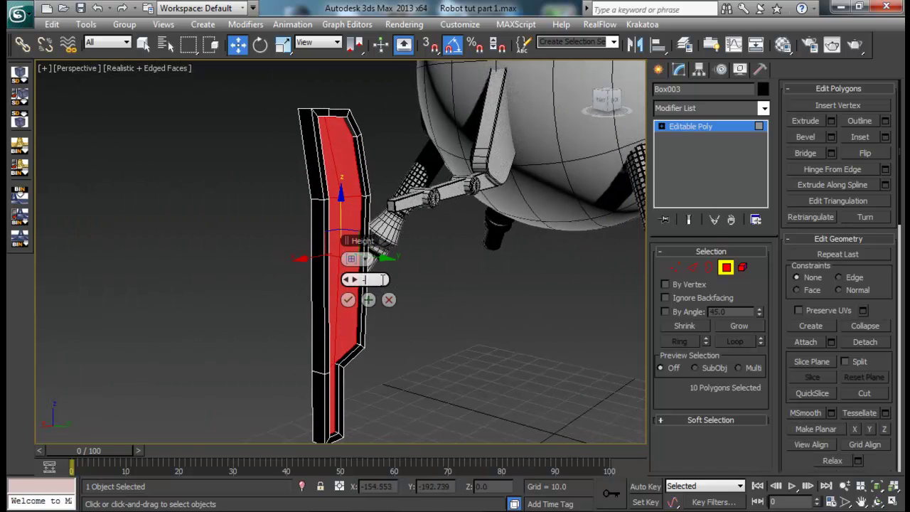
{"action": "type", "text": "1"}
{"action": "key", "text": "Return"}
{"action": "left_click", "coordinate": [347, 300]}
- Select the outer-side rim and recess edges of the plate's upper section, drop the centre edges and extend the selection to full loops
{"action": "middle_click_drag", "start_coordinate": [348, 299], "coordinate": [572, 294], "text": "alt"}
{"action": "left_click", "coordinate": [449, 290]}
{"action": "middle_click_drag", "start_coordinate": [449, 296], "coordinate": [540, 269], "text": "alt"}
{"action": "scroll", "coordinate": [394, 246], "scroll_direction": "up", "scroll_amount": 6}
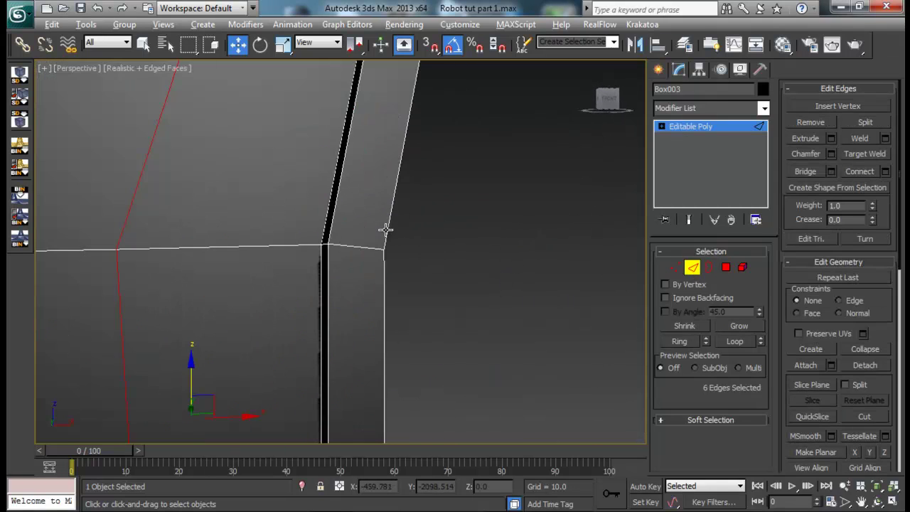
{"action": "left_click", "coordinate": [324, 214], "text": "ctrl"}
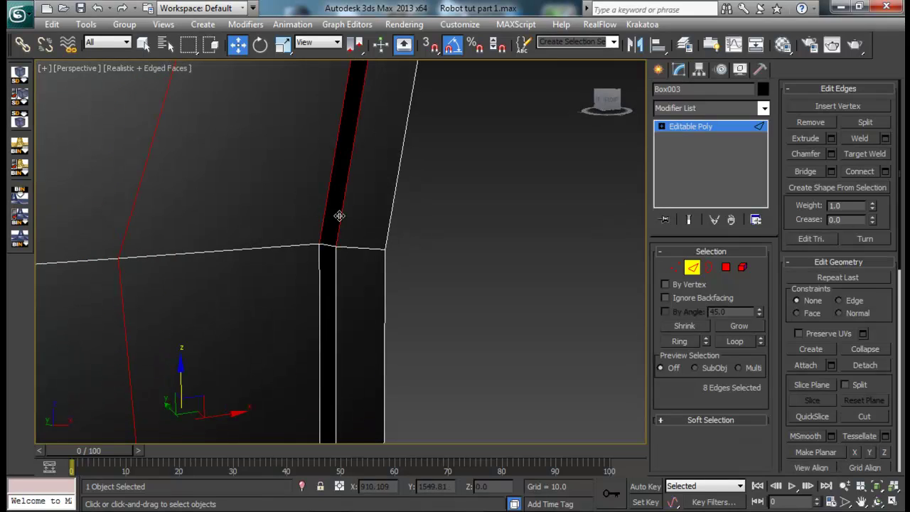
{"action": "left_click", "coordinate": [389, 216], "text": "ctrl"}
{"action": "scroll", "coordinate": [397, 227], "scroll_direction": "down", "scroll_amount": 6}
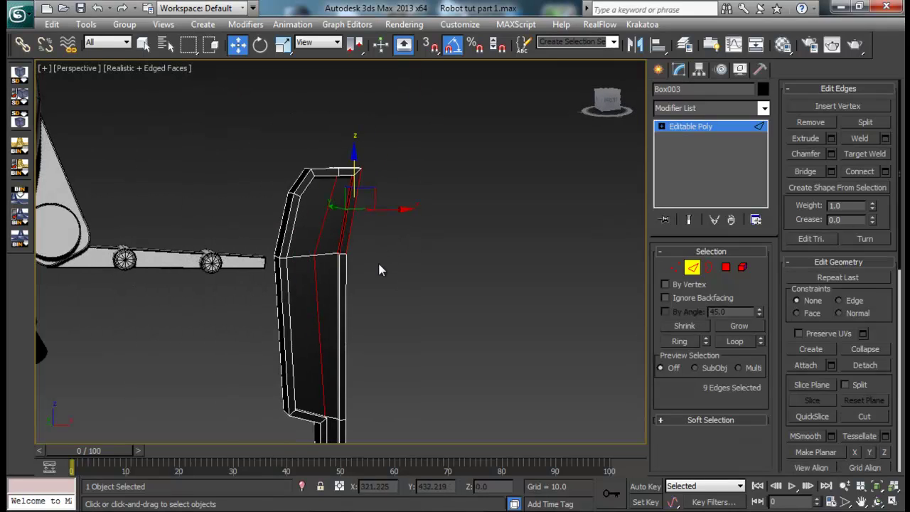
{"action": "left_click_drag", "start_coordinate": [334, 379], "coordinate": [324, 396], "text": "alt"}
{"action": "middle_click_drag", "start_coordinate": [323, 396], "coordinate": [384, 342], "text": "alt"}
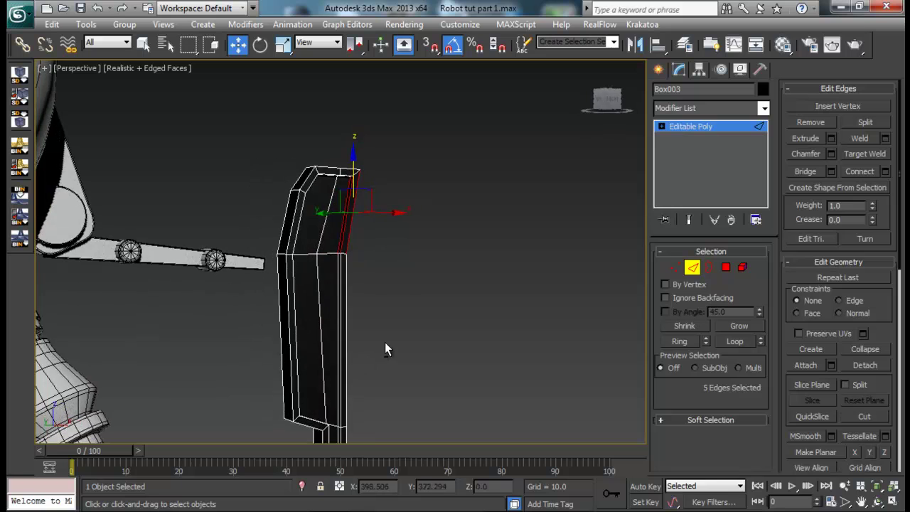
{"action": "left_click", "coordinate": [732, 341]}
- Add the recess's inner long edge on the plate's other face to the selection and extend the selected edges to full loops
{"action": "middle_click_drag", "start_coordinate": [501, 335], "coordinate": [182, 213], "text": "alt"}
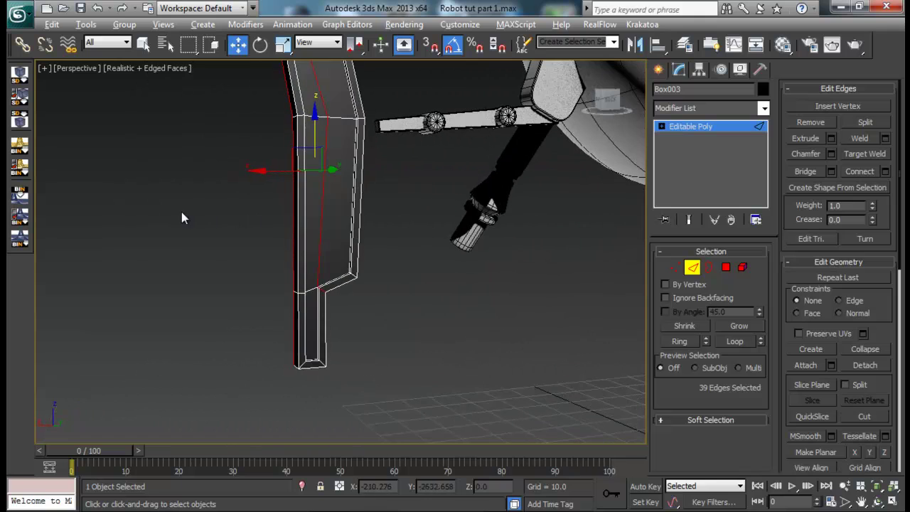
{"action": "left_click", "coordinate": [299, 217], "text": "ctrl"}
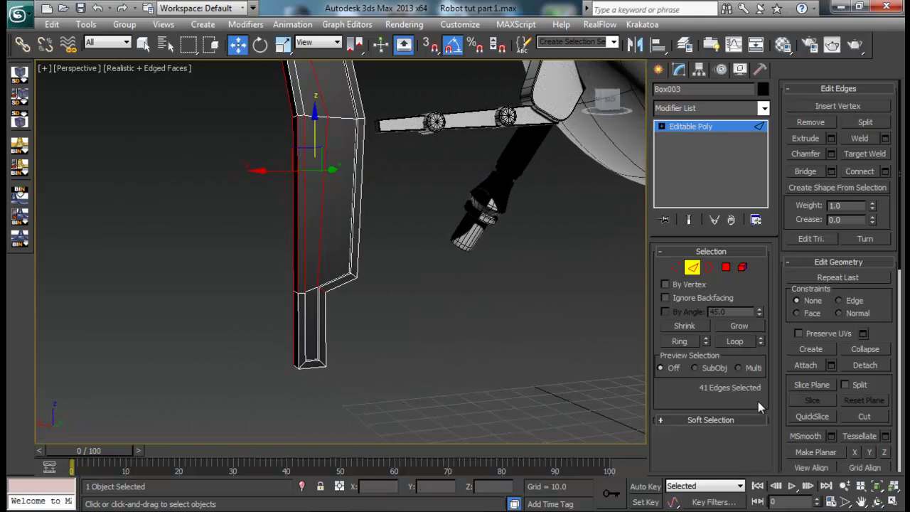
{"action": "left_click", "coordinate": [735, 341]}
{"action": "middle_click_drag", "start_coordinate": [457, 342], "coordinate": [430, 301], "text": "alt"}
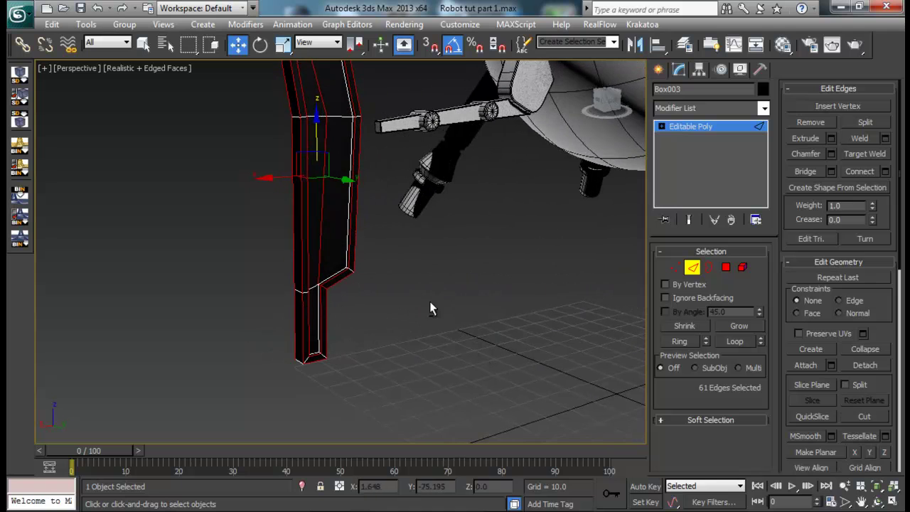
- Deselect the centre edges running down the middle of the plate's recessed face in its upper and middle sections
{"action": "left_click", "coordinate": [323, 202], "text": "alt"}
{"action": "middle_click_drag", "start_coordinate": [325, 201], "coordinate": [329, 320]}
{"action": "left_click", "coordinate": [320, 212], "text": "alt"}
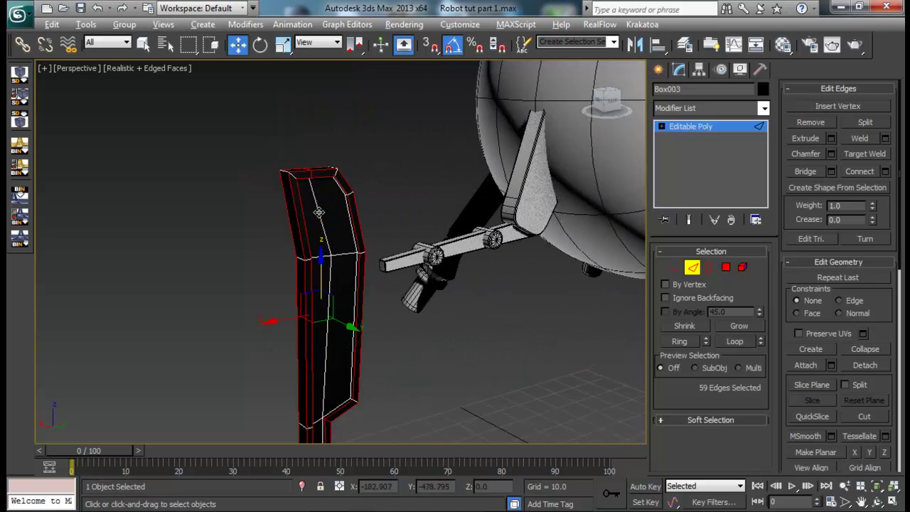
{"action": "middle_click_drag", "start_coordinate": [344, 236], "coordinate": [319, 286], "text": "alt"}
- Deselect the centre edges crossing the plate's top rim and running down the middle of the opposite recessed face
{"action": "scroll", "coordinate": [282, 245], "scroll_direction": "up", "scroll_amount": 5}
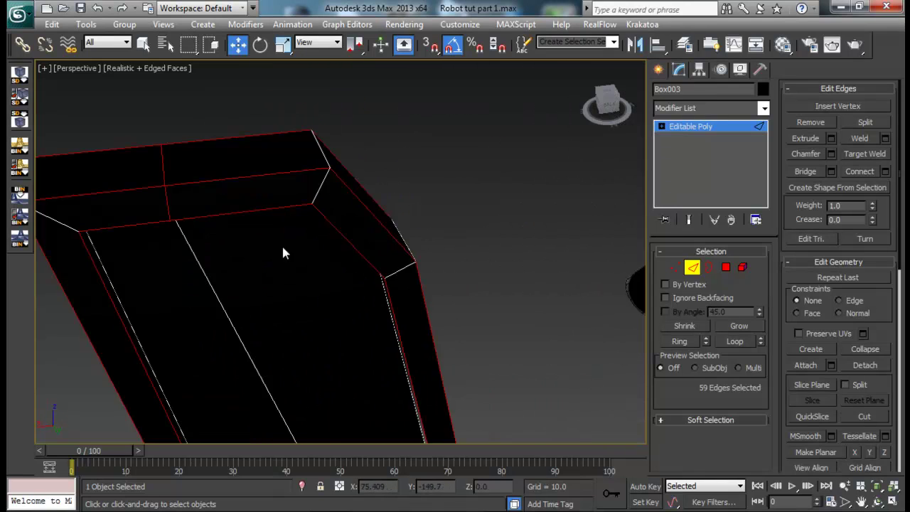
{"action": "middle_click_drag", "start_coordinate": [281, 244], "coordinate": [563, 242]}
{"action": "scroll", "coordinate": [374, 294], "scroll_direction": "down", "scroll_amount": 5}
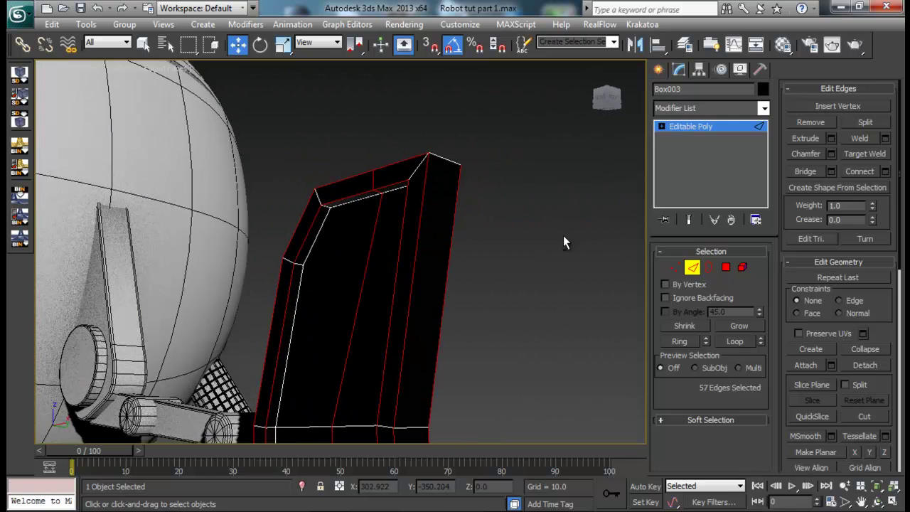
{"action": "left_click", "coordinate": [371, 177], "text": "alt"}
{"action": "left_click", "coordinate": [378, 195], "text": "alt"}
{"action": "left_click", "coordinate": [380, 202], "text": "alt"}
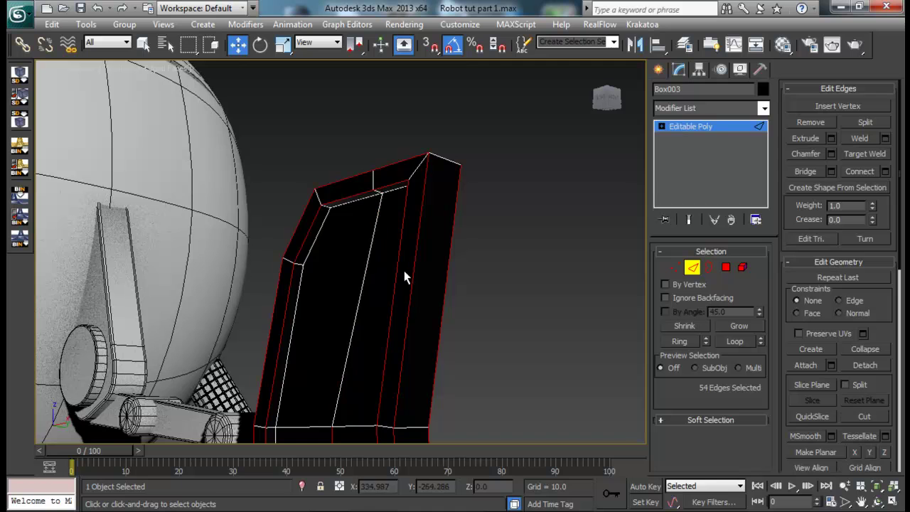
{"action": "middle_click_drag", "start_coordinate": [404, 273], "coordinate": [418, 135]}
{"action": "left_click", "coordinate": [358, 311], "text": "alt"}
{"action": "scroll", "coordinate": [392, 225], "scroll_direction": "down", "scroll_amount": 3}
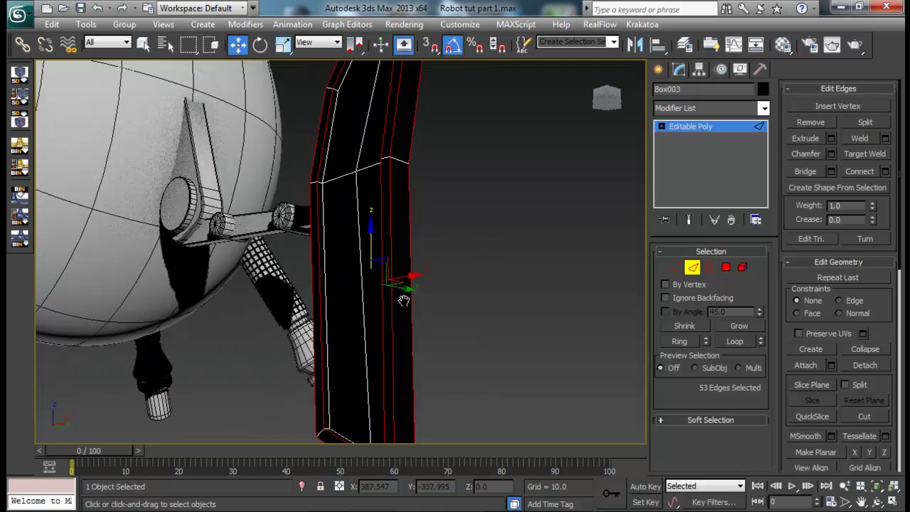
- Add the diagonal corner edges and the recess's inner bottom edge at the plate's narrow lower tip to the edge selection
{"action": "middle_click_drag", "start_coordinate": [403, 300], "coordinate": [681, 275]}
{"action": "middle_click_drag", "start_coordinate": [507, 375], "coordinate": [477, 223]}
{"action": "middle_click_drag", "start_coordinate": [381, 299], "coordinate": [213, 308], "text": "alt"}
{"action": "scroll", "coordinate": [352, 311], "scroll_direction": "up", "scroll_amount": 5}
{"action": "middle_click_drag", "start_coordinate": [359, 375], "coordinate": [338, 316]}
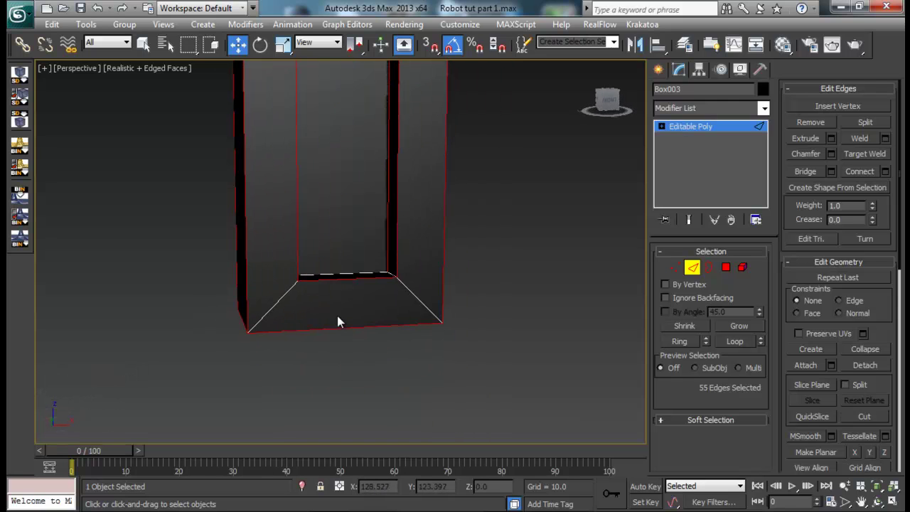
{"action": "left_click", "coordinate": [283, 297], "text": "ctrl"}
{"action": "middle_click_drag", "start_coordinate": [283, 297], "coordinate": [258, 317], "text": "alt"}
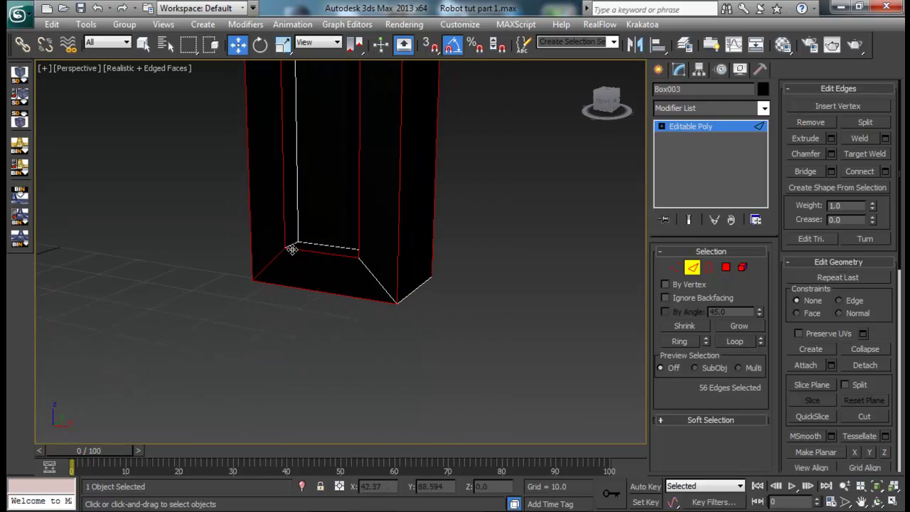
{"action": "left_click", "coordinate": [372, 271], "text": "ctrl"}
{"action": "middle_click_drag", "start_coordinate": [372, 271], "coordinate": [450, 284], "text": "alt"}
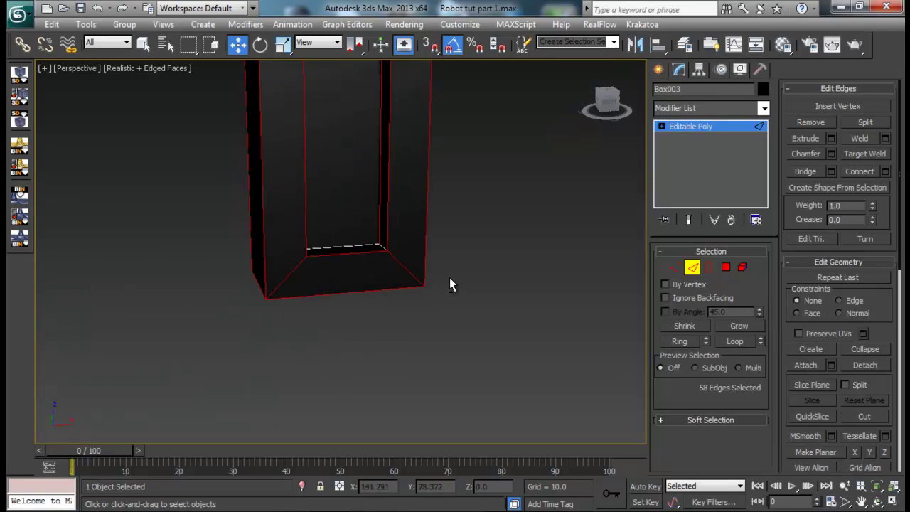
{"action": "left_click", "coordinate": [372, 245], "text": "ctrl"}
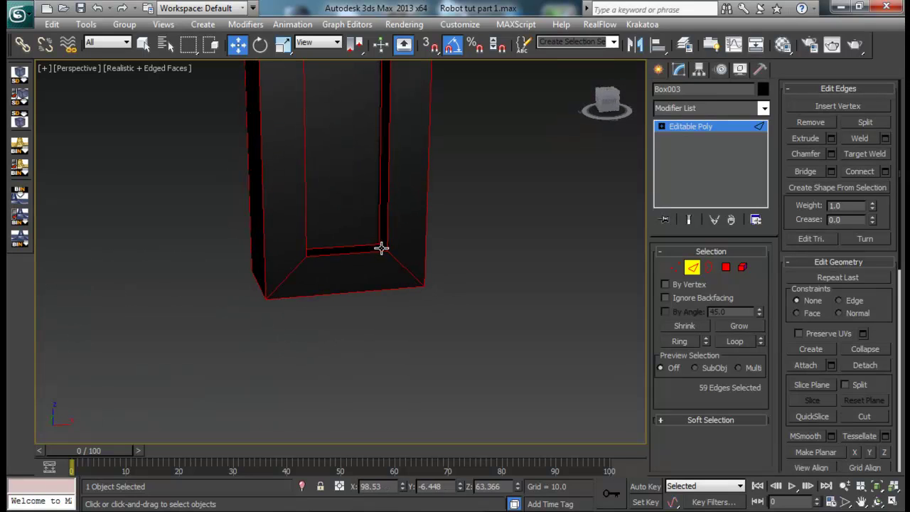
- Add the remaining inner corner and recess edges at the bottom end of the black leg panel to the edge selection
{"action": "middle_click_drag", "start_coordinate": [416, 274], "coordinate": [268, 354], "text": "alt"}
{"action": "left_click", "coordinate": [328, 369], "text": "ctrl"}
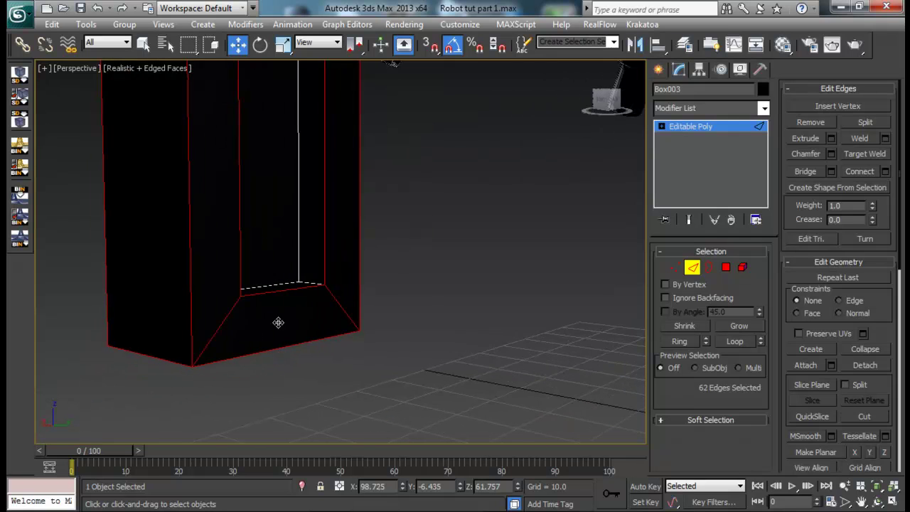
{"action": "middle_click_drag", "start_coordinate": [278, 322], "coordinate": [428, 361], "text": "alt"}
{"action": "left_click", "coordinate": [277, 349], "text": "ctrl"}
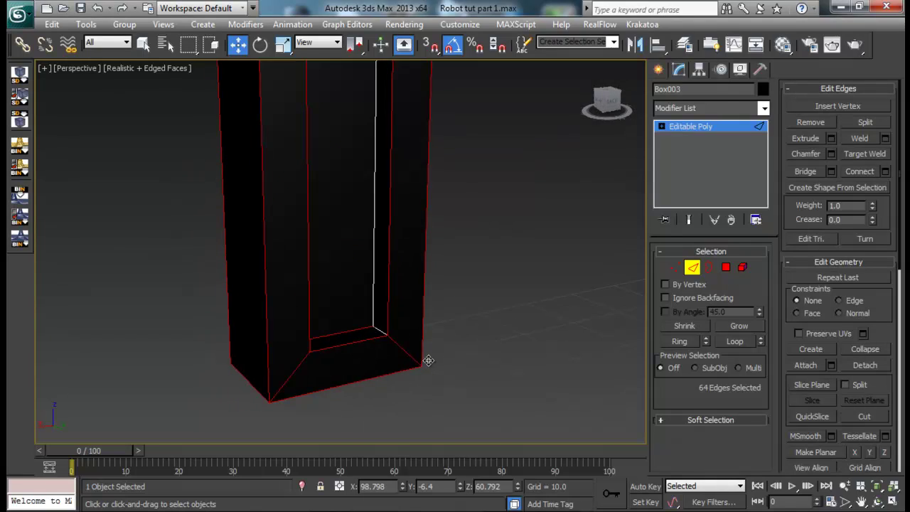
{"action": "left_click", "coordinate": [373, 303], "text": "ctrl"}
{"action": "middle_click_drag", "start_coordinate": [351, 310], "coordinate": [426, 374], "text": "alt"}
{"action": "left_click", "coordinate": [278, 285], "text": "ctrl"}
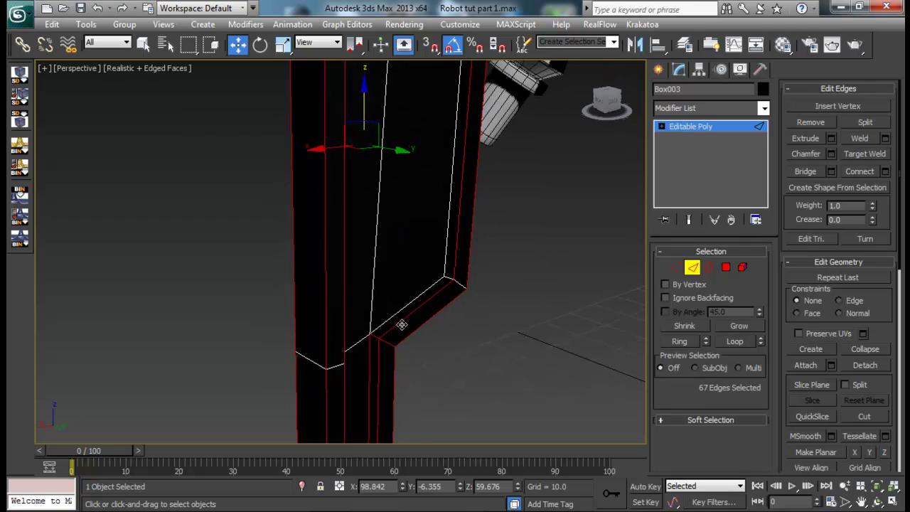
- Add the recess rim and corner edges around the slanted notch on one face of the panel to the edge selection
{"action": "middle_click_drag", "start_coordinate": [404, 325], "coordinate": [423, 287], "text": "alt"}
{"action": "left_click", "coordinate": [417, 281], "text": "ctrl"}
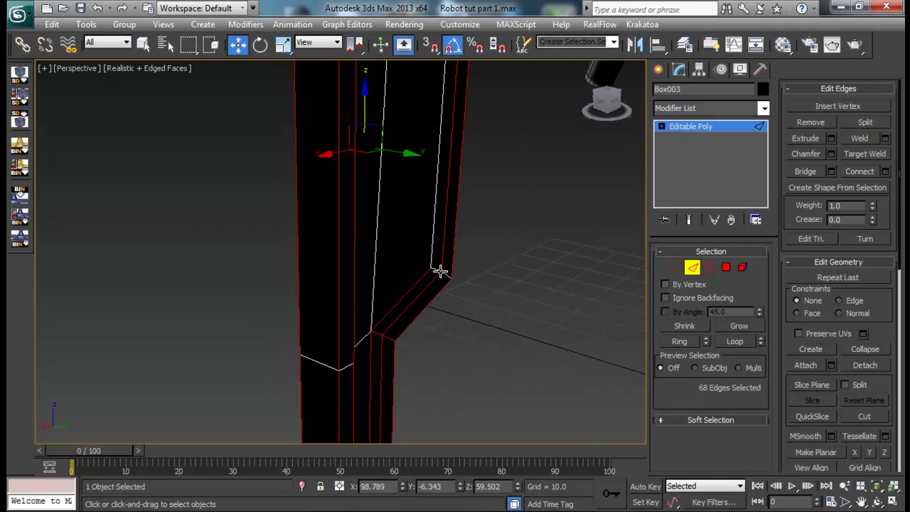
{"action": "left_click", "coordinate": [438, 269], "text": "ctrl"}
{"action": "left_click", "coordinate": [438, 268], "text": "ctrl"}
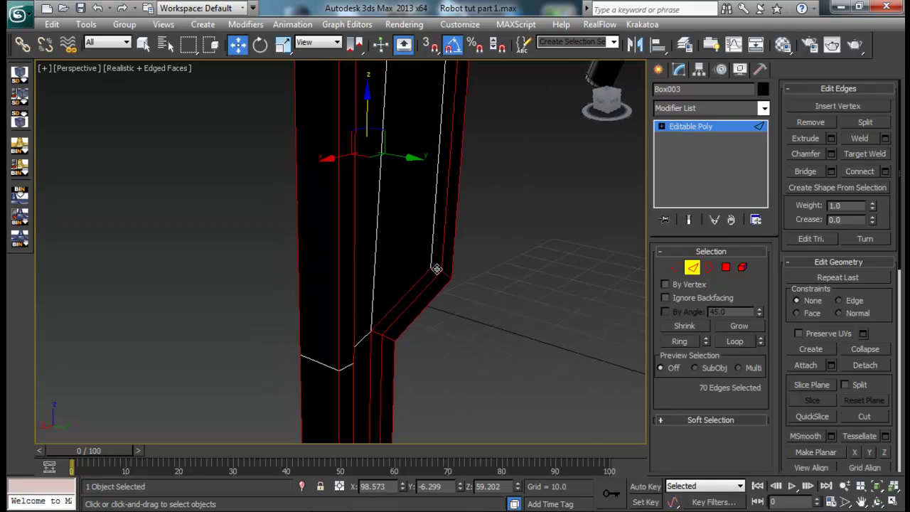
{"action": "middle_click_drag", "start_coordinate": [436, 265], "coordinate": [490, 303], "text": "alt"}
{"action": "left_click", "coordinate": [424, 236], "text": "ctrl"}
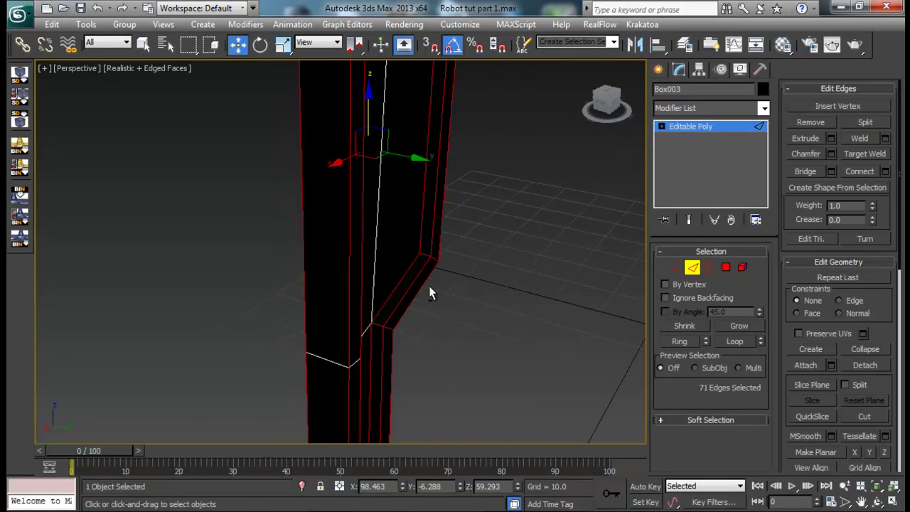
- Add the matching recess and corner edges around the slanted notch on the panel's opposite face to the edge selection
{"action": "middle_click_drag", "start_coordinate": [429, 285], "coordinate": [302, 277], "text": "alt"}
{"action": "left_click", "coordinate": [319, 276], "text": "ctrl"}
{"action": "middle_click_drag", "start_coordinate": [496, 363], "coordinate": [279, 296], "text": "alt"}
{"action": "left_click", "coordinate": [437, 322], "text": "ctrl"}
{"action": "left_click", "coordinate": [300, 306], "text": "ctrl"}
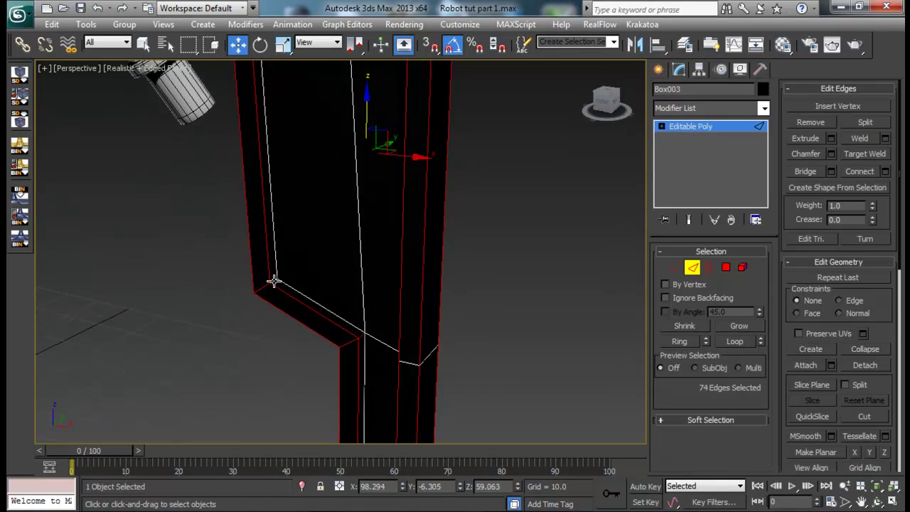
{"action": "left_click", "coordinate": [274, 281], "text": "ctrl"}
{"action": "left_click", "coordinate": [287, 283], "text": "ctrl"}
{"action": "left_click", "coordinate": [277, 261], "text": "ctrl"}
{"action": "middle_click_drag", "start_coordinate": [289, 264], "coordinate": [348, 309], "text": "alt"}
{"action": "left_click", "coordinate": [371, 354], "text": "ctrl"}
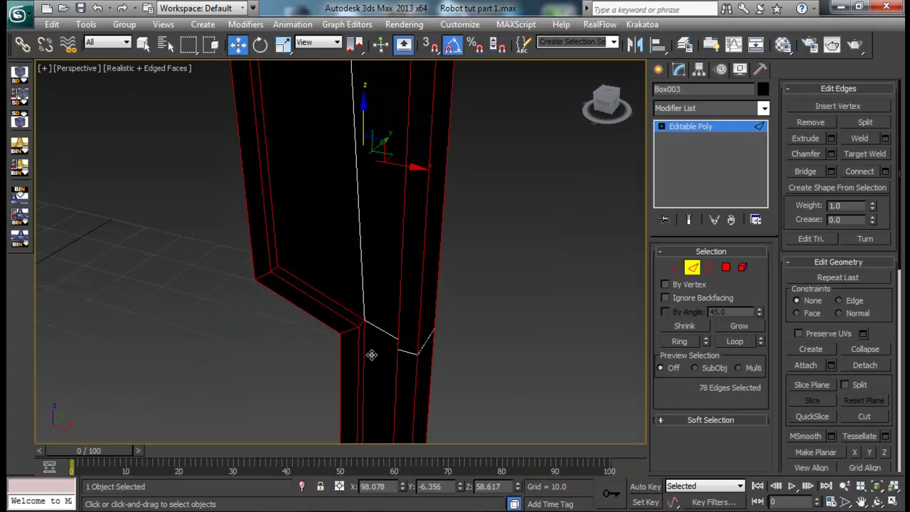
- Extend the selection to the upper recess edges on this face, leaving out the short centre edge across the top frame
{"action": "middle_click_drag", "start_coordinate": [371, 354], "coordinate": [264, 277], "text": "alt"}
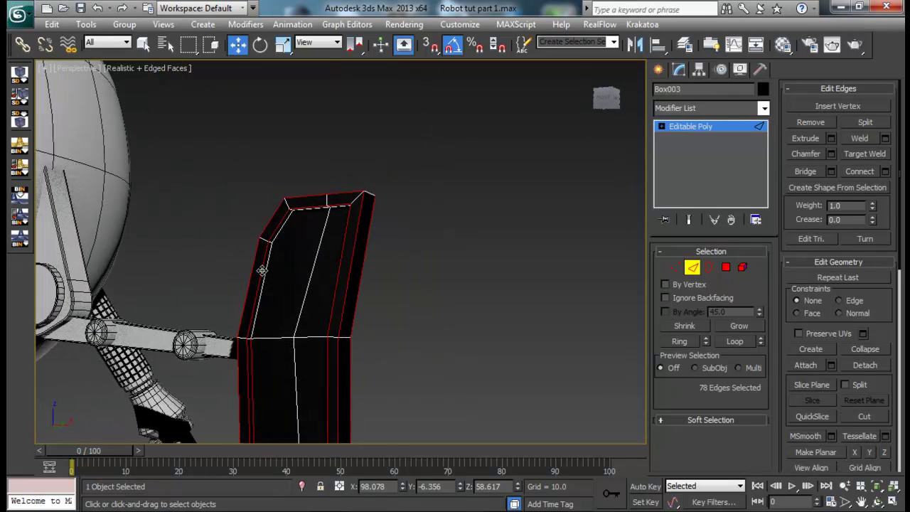
{"action": "scroll", "coordinate": [262, 270], "scroll_direction": "up", "scroll_amount": 3}
{"action": "left_click", "coordinate": [260, 252], "text": "ctrl"}
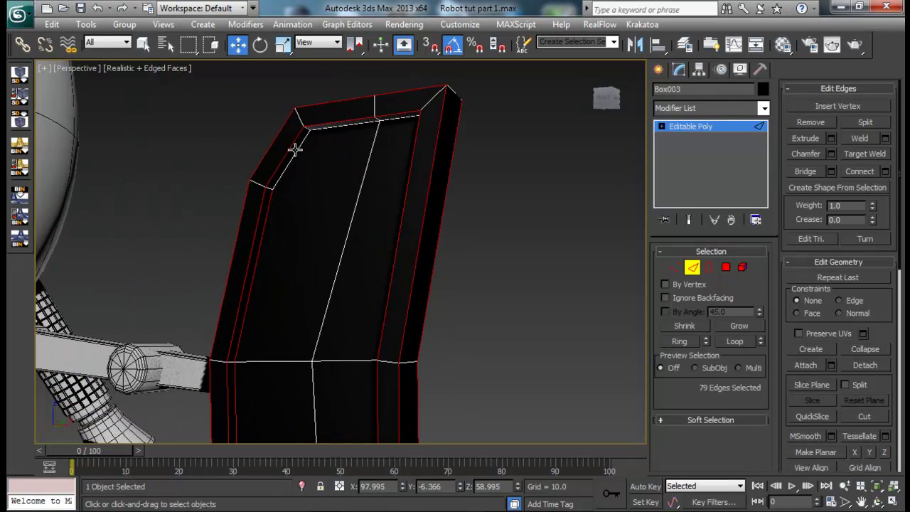
{"action": "left_click", "coordinate": [295, 149], "text": "ctrl"}
{"action": "middle_click_drag", "start_coordinate": [407, 148], "coordinate": [468, 148], "text": "alt"}
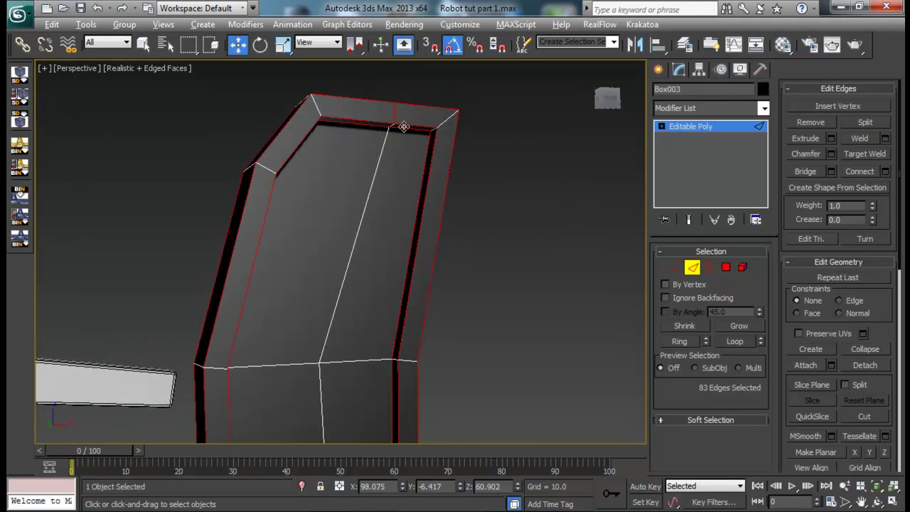
{"action": "left_click", "coordinate": [396, 114], "text": "alt"}
- Add the short corner edges joining the frame and recess at the panel's upper corners to the edge selection
{"action": "middle_click_drag", "start_coordinate": [411, 131], "coordinate": [434, 135], "text": "alt"}
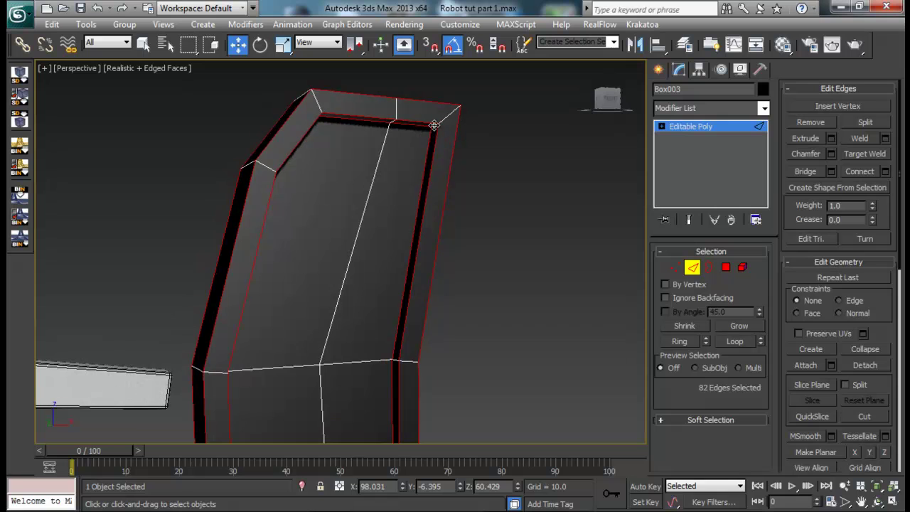
{"action": "scroll", "coordinate": [444, 118], "scroll_direction": "up", "scroll_amount": 3}
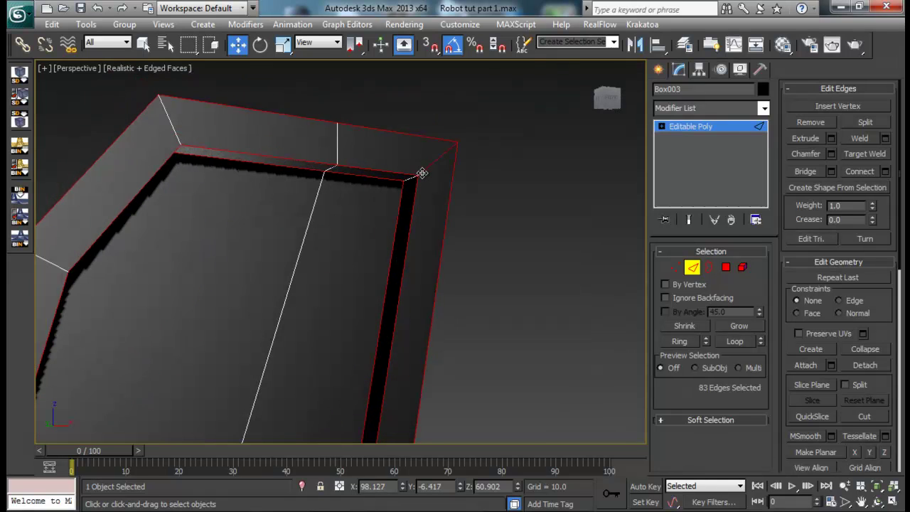
{"action": "middle_click_drag", "start_coordinate": [406, 179], "coordinate": [189, 201], "text": "alt"}
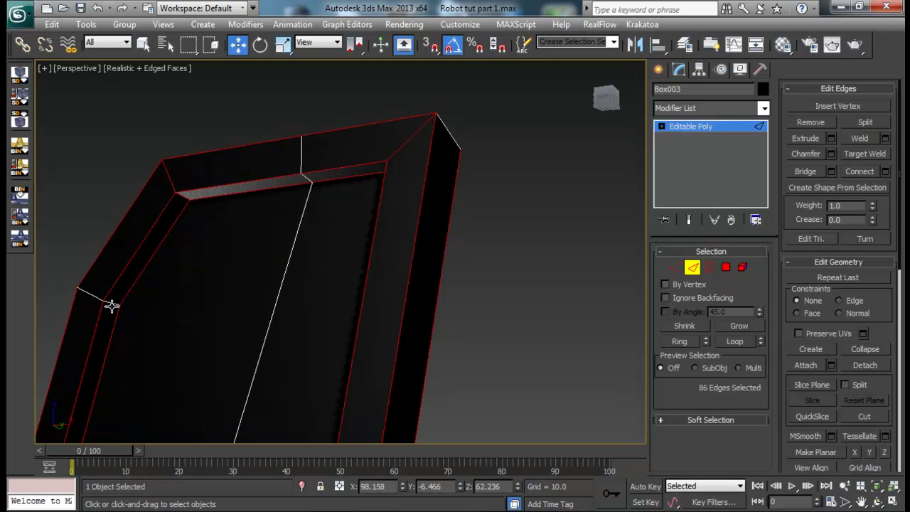
{"action": "left_click", "coordinate": [91, 294], "text": "ctrl"}
{"action": "middle_click_drag", "start_coordinate": [91, 294], "coordinate": [424, 300], "text": "alt"}
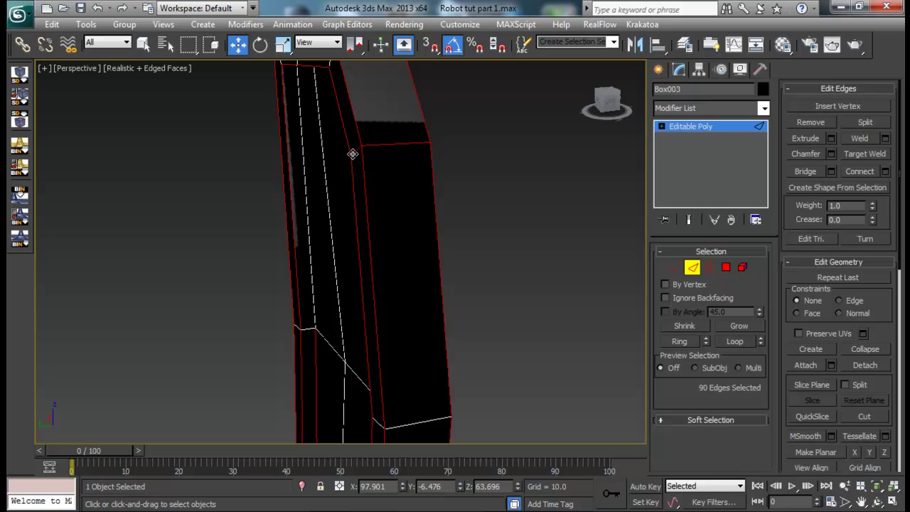
- Add the upper recess edges along the slanted corner and both long sides of the other face to the selection
{"action": "middle_click_drag", "start_coordinate": [353, 154], "coordinate": [478, 179], "text": "alt"}
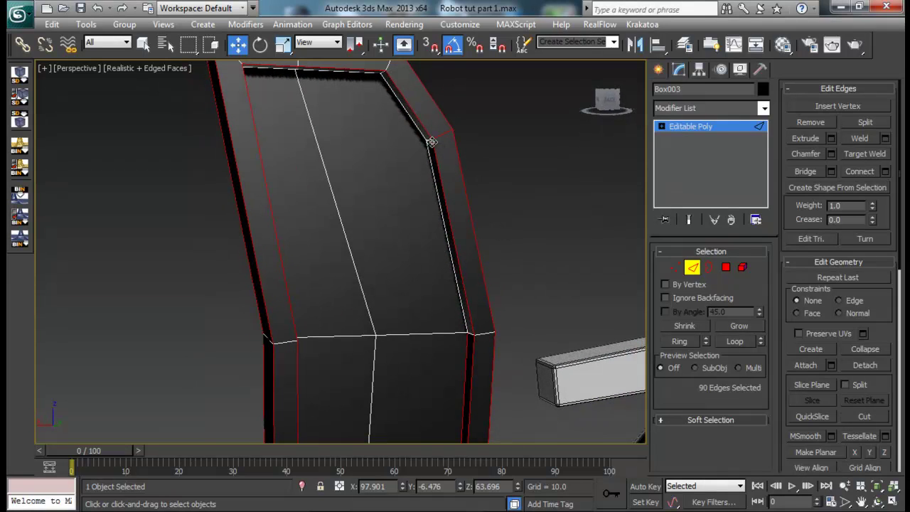
{"action": "left_click", "coordinate": [414, 129], "text": "ctrl"}
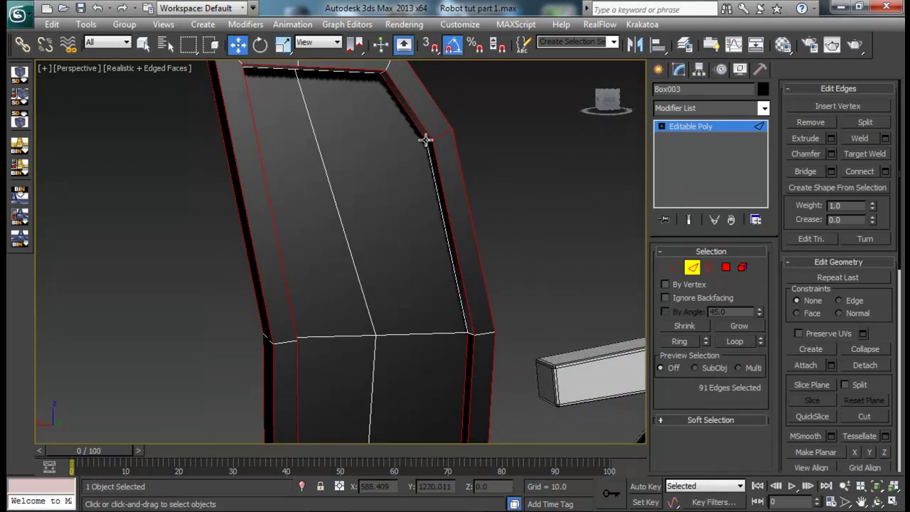
{"action": "left_click", "coordinate": [426, 144], "text": "ctrl"}
{"action": "left_click", "coordinate": [432, 176], "text": "ctrl"}
{"action": "middle_click_drag", "start_coordinate": [440, 275], "coordinate": [365, 287], "text": "alt"}
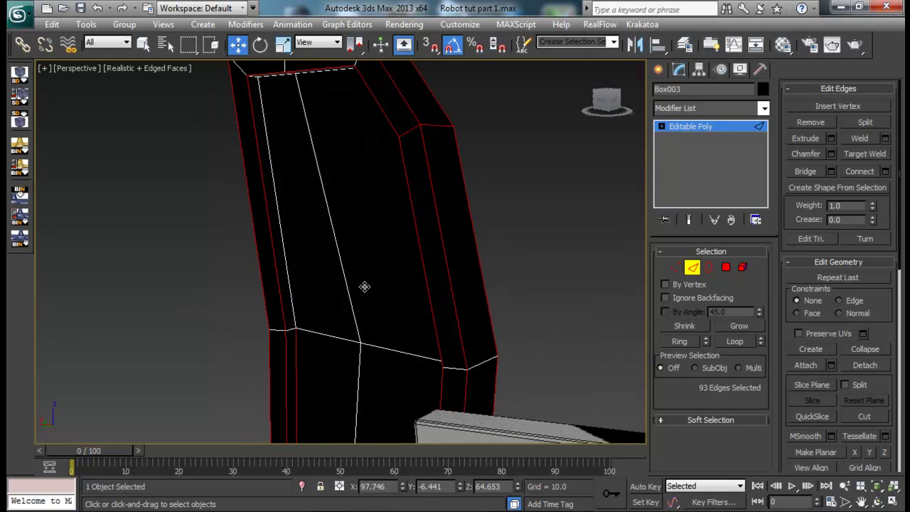
{"action": "left_click", "coordinate": [286, 292], "text": "ctrl"}
{"action": "middle_click_drag", "start_coordinate": [287, 295], "coordinate": [222, 313], "text": "alt"}
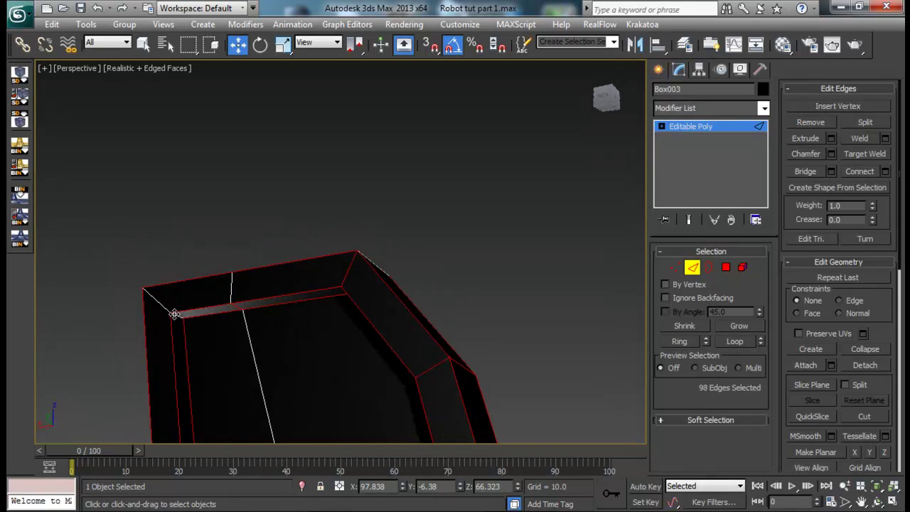
- Add the remaining corner edges around the panel's top end, including those across its thickness, to complete the selection
{"action": "middle_click_drag", "start_coordinate": [243, 343], "coordinate": [353, 349], "text": "alt"}
{"action": "left_click", "coordinate": [280, 236], "text": "ctrl"}
{"action": "middle_click_drag", "start_coordinate": [279, 236], "coordinate": [418, 320], "text": "alt"}
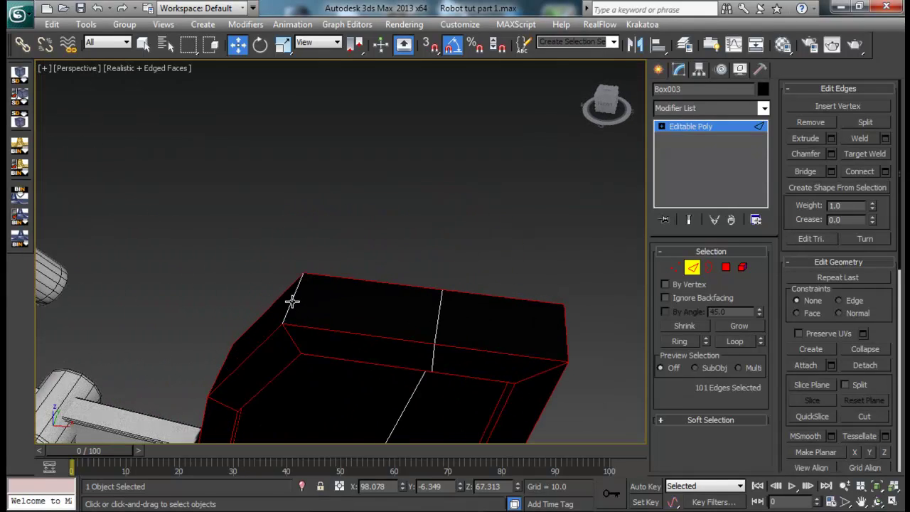
{"action": "left_click", "coordinate": [293, 301], "text": "ctrl"}
{"action": "middle_click_drag", "start_coordinate": [339, 350], "coordinate": [338, 190], "text": "alt"}
{"action": "scroll", "coordinate": [344, 213], "scroll_direction": "down", "scroll_amount": 5}
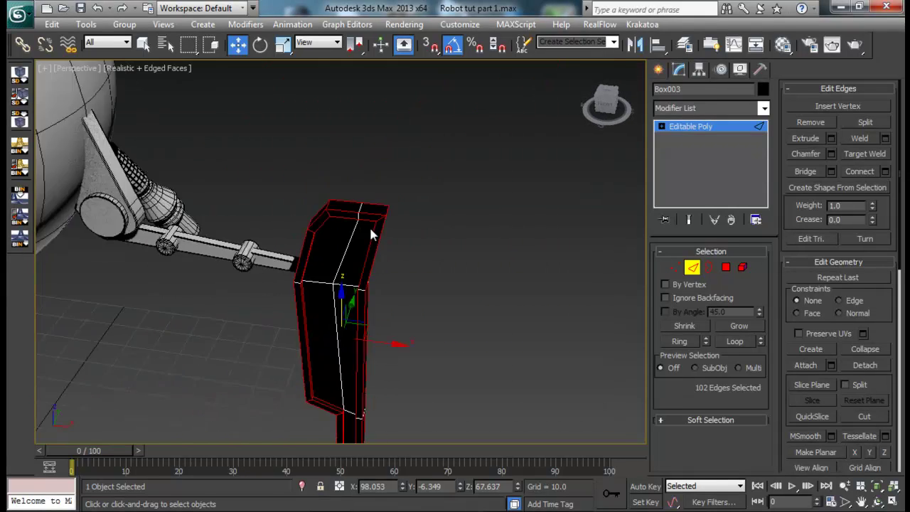
{"action": "middle_click_drag", "start_coordinate": [369, 226], "coordinate": [547, 270], "text": "alt"}
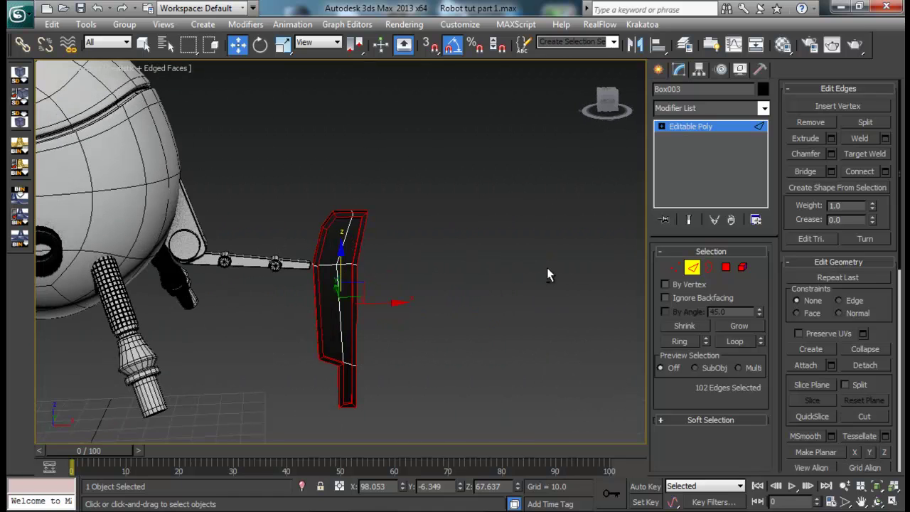
- Chamfer the selected panel edges by 0.125 with 1 segment, then leave edge editing and deselect the panel
{"action": "left_click", "coordinate": [831, 154]}
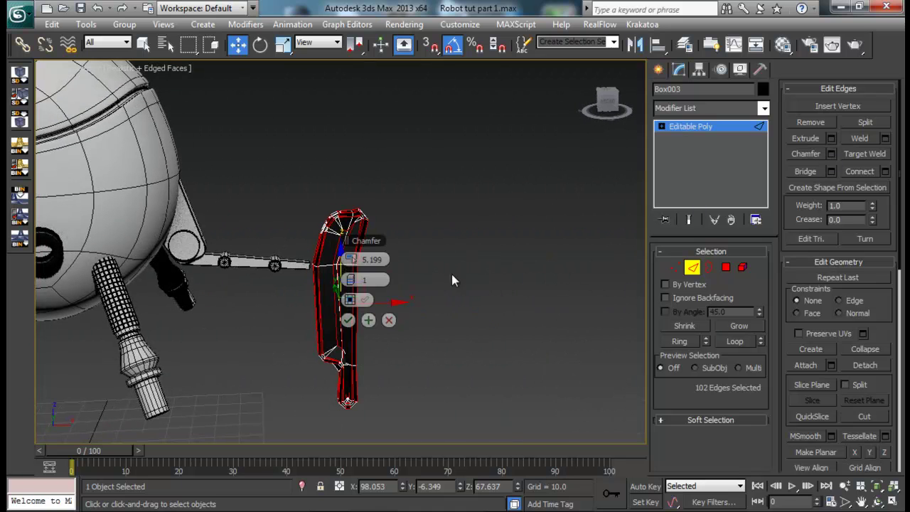
{"action": "left_click_drag", "start_coordinate": [347, 258], "coordinate": [346, 264]}
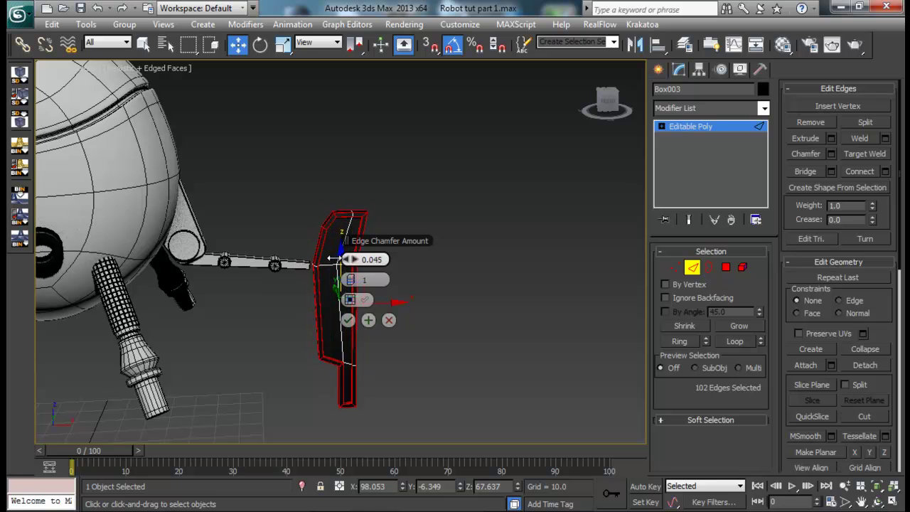
{"action": "scroll", "coordinate": [305, 262], "scroll_direction": "up", "scroll_amount": 8}
{"action": "middle_click_drag", "start_coordinate": [305, 262], "coordinate": [341, 265], "text": "alt"}
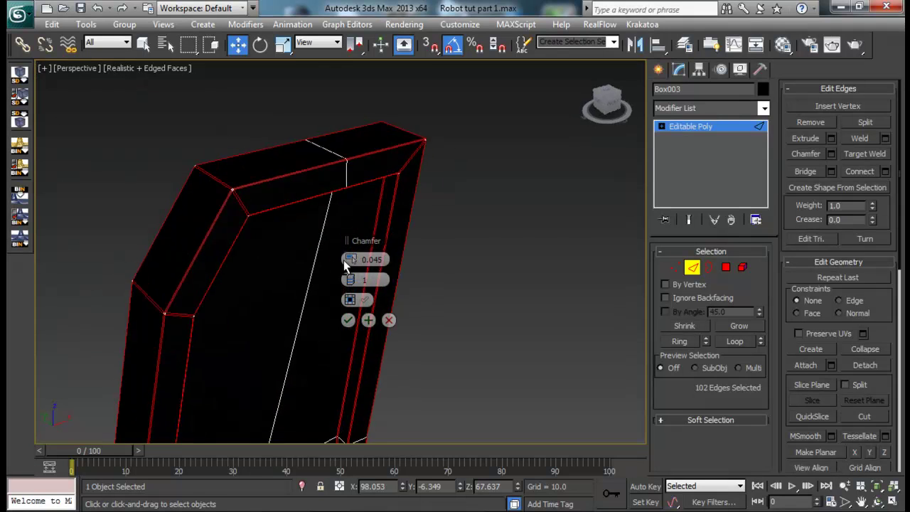
{"action": "left_click_drag", "start_coordinate": [351, 259], "coordinate": [350, 258]}
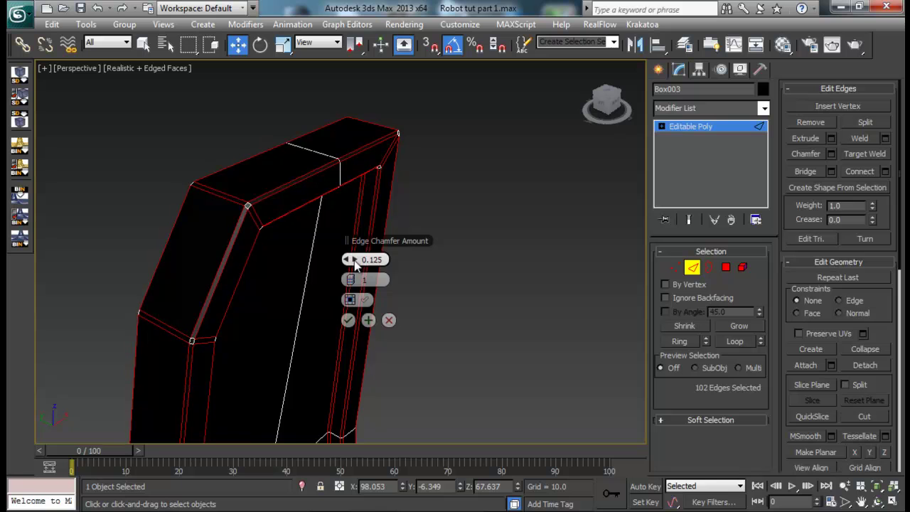
{"action": "left_click", "coordinate": [348, 320]}
{"action": "left_click", "coordinate": [693, 267]}
{"action": "left_click", "coordinate": [433, 307]}
- Move the whole leg panel against the outer end of the thin arm and line it up with the arm sideways and in height
{"action": "middle_click_drag", "start_coordinate": [344, 320], "coordinate": [342, 241]}
{"action": "scroll", "coordinate": [342, 241], "scroll_direction": "down", "scroll_amount": 10}
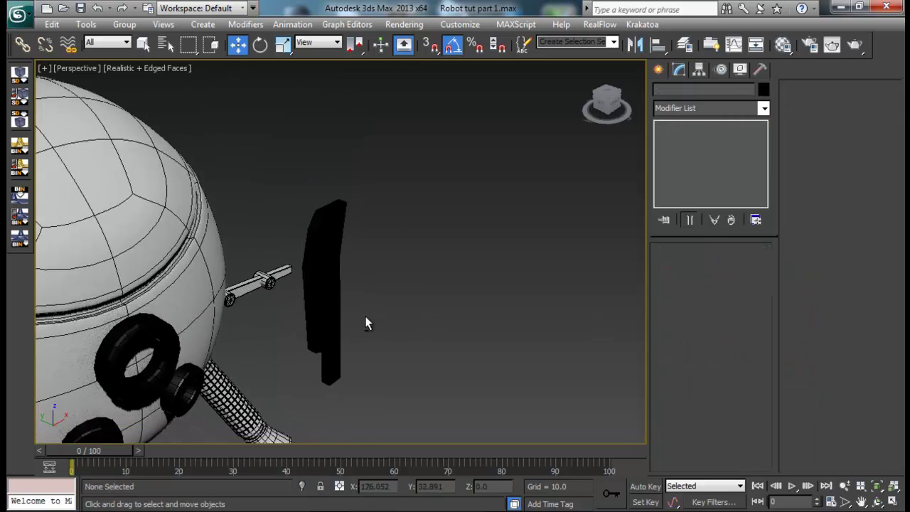
{"action": "left_click", "coordinate": [282, 268]}
{"action": "middle_click_drag", "start_coordinate": [303, 271], "coordinate": [287, 266], "text": "alt"}
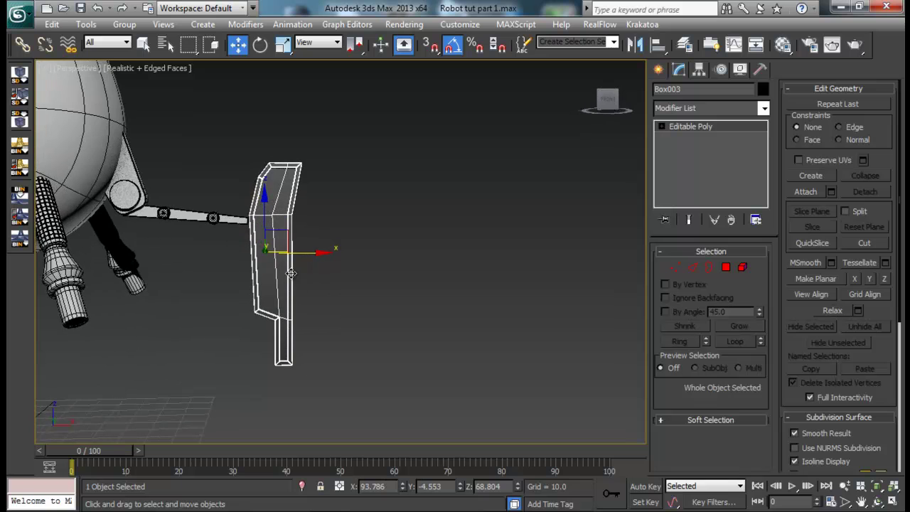
{"action": "left_click_drag", "start_coordinate": [283, 233], "coordinate": [275, 260]}
{"action": "middle_click_drag", "start_coordinate": [289, 260], "coordinate": [205, 316], "text": "alt"}
{"action": "left_click_drag", "start_coordinate": [327, 272], "coordinate": [355, 278]}
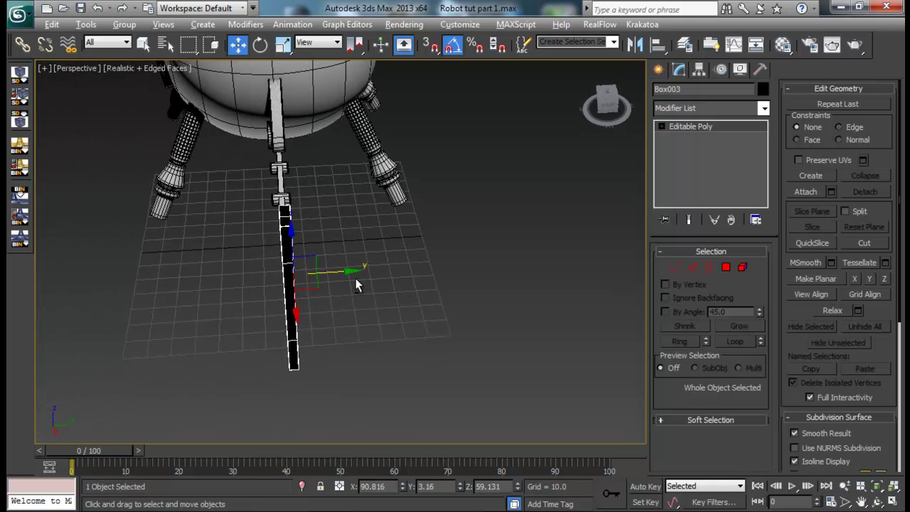
{"action": "middle_click_drag", "start_coordinate": [355, 278], "coordinate": [294, 237], "text": "alt"}
{"action": "left_click_drag", "start_coordinate": [294, 237], "coordinate": [293, 215]}
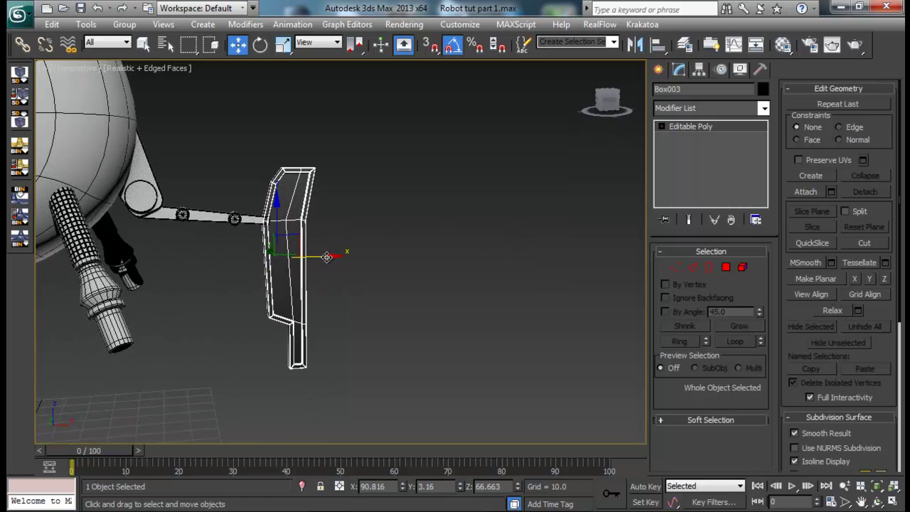
- Check the robot reference image and tilt the leg panel about its Y axis so its lower end leans toward the body
{"action": "key", "text": "alt+Tab"}
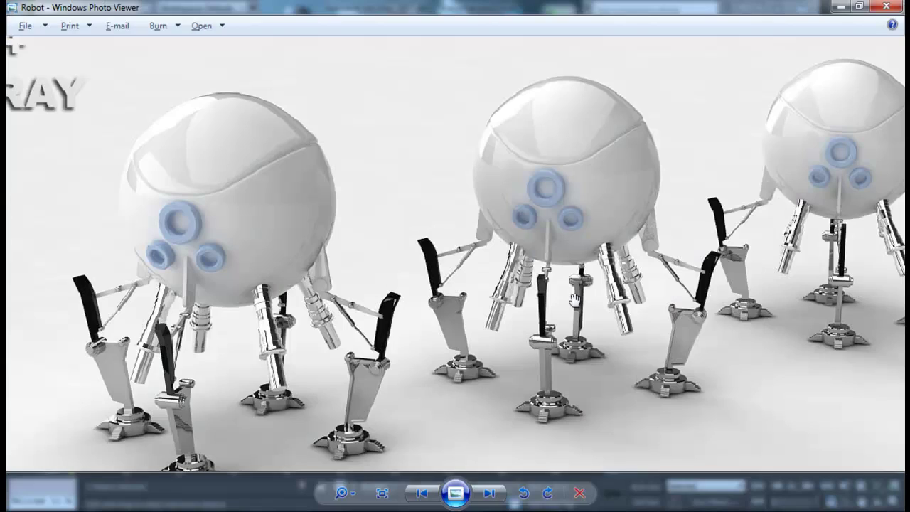
{"action": "key", "text": "alt+Tab"}
{"action": "key", "text": "e"}
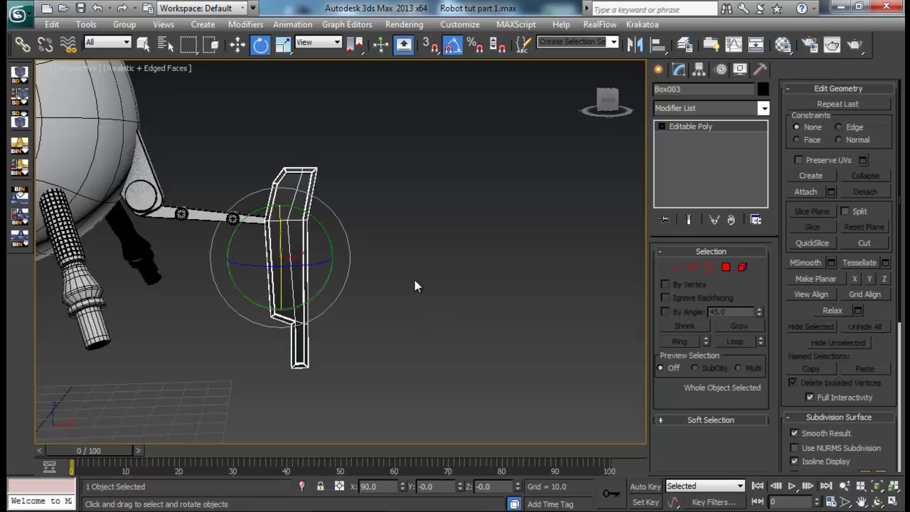
{"action": "left_click_drag", "start_coordinate": [326, 230], "coordinate": [321, 257]}
{"action": "key", "text": "q"}
{"action": "key", "text": "w"}
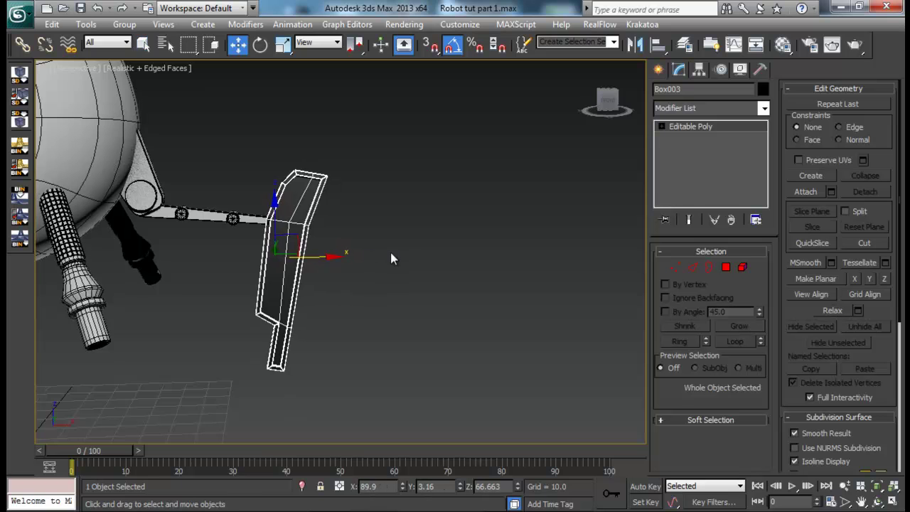
- Shift the tilted leg panel about 1.9 units along negative X toward the body and deselect it
{"action": "scroll", "coordinate": [390, 252], "scroll_direction": "down", "scroll_amount": 3}
{"action": "middle_click_drag", "start_coordinate": [383, 251], "coordinate": [352, 263], "text": "alt"}
{"action": "left_click_drag", "start_coordinate": [352, 248], "coordinate": [348, 246]}
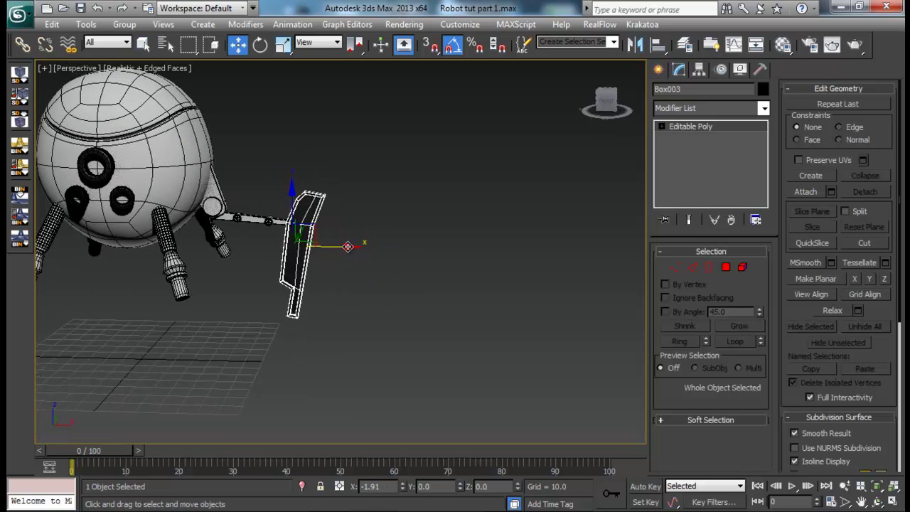
{"action": "left_click", "coordinate": [354, 279]}
{"action": "middle_click_drag", "start_coordinate": [354, 279], "coordinate": [431, 354], "text": "alt"}
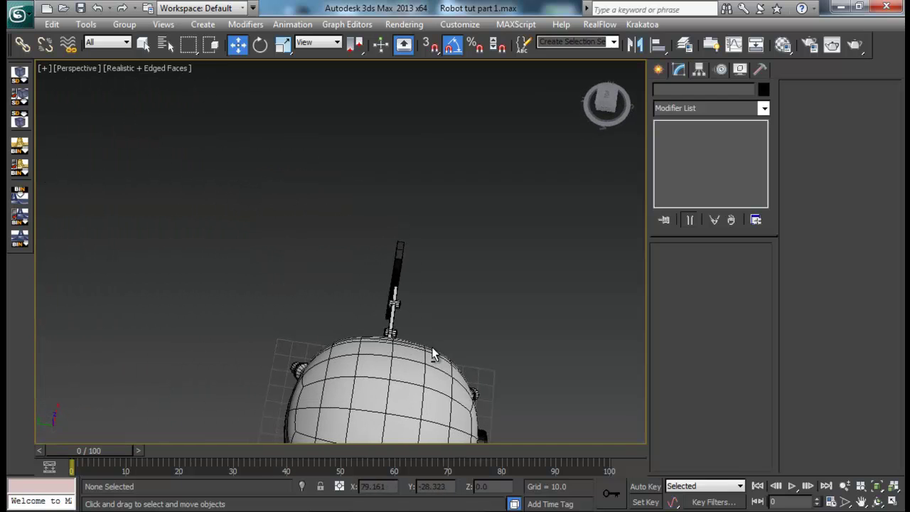
- Shift the leg panel about 1.2 units along negative Y to line it up with the arm, and deselect it
{"action": "left_click", "coordinate": [398, 264]}
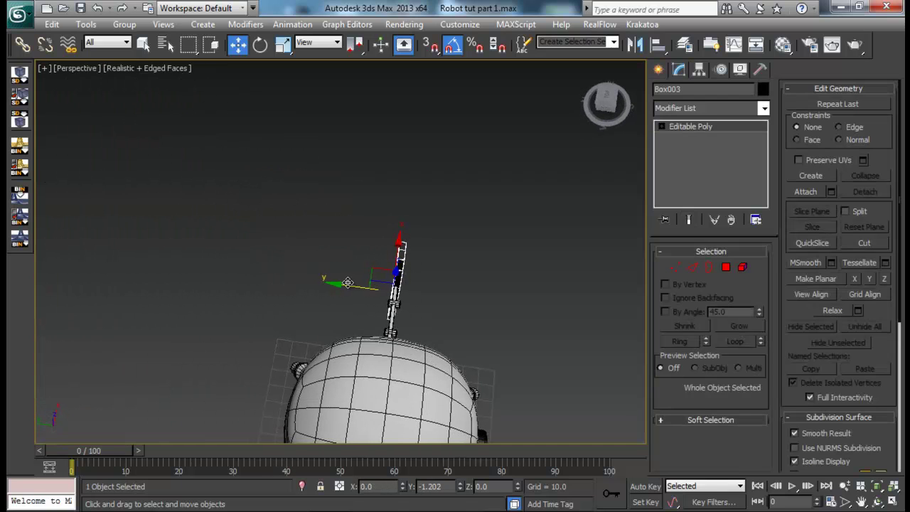
{"action": "left_click", "coordinate": [484, 291]}
{"action": "middle_click_drag", "start_coordinate": [483, 291], "coordinate": [349, 260], "text": "alt"}
{"action": "scroll", "coordinate": [327, 246], "scroll_direction": "down", "scroll_amount": 5}
- Compare the arm and leg panel's proportions and placement with the robot reference image
{"action": "key", "text": "alt+Tab"}
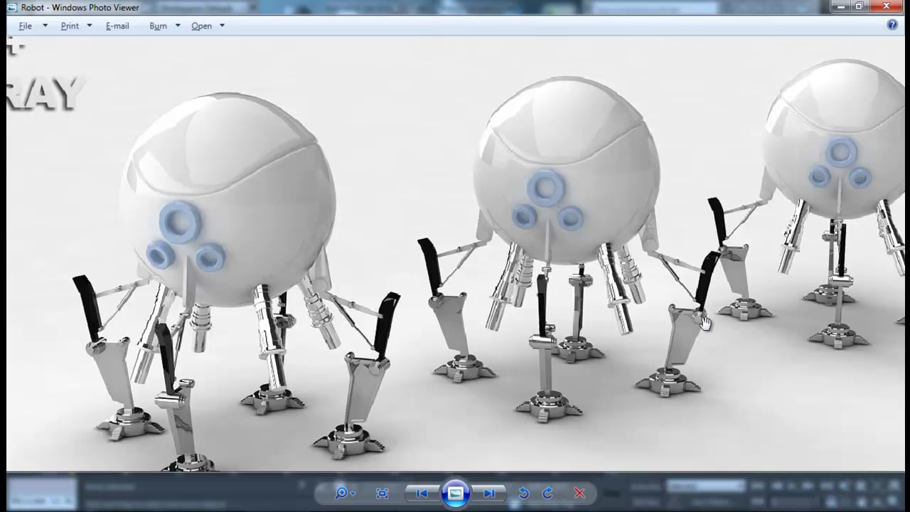
{"action": "key", "text": "alt+Tab"}
{"action": "key", "text": "alt+w"}
{"action": "middle_click_drag", "start_coordinate": [498, 294], "coordinate": [498, 280], "text": "alt"}
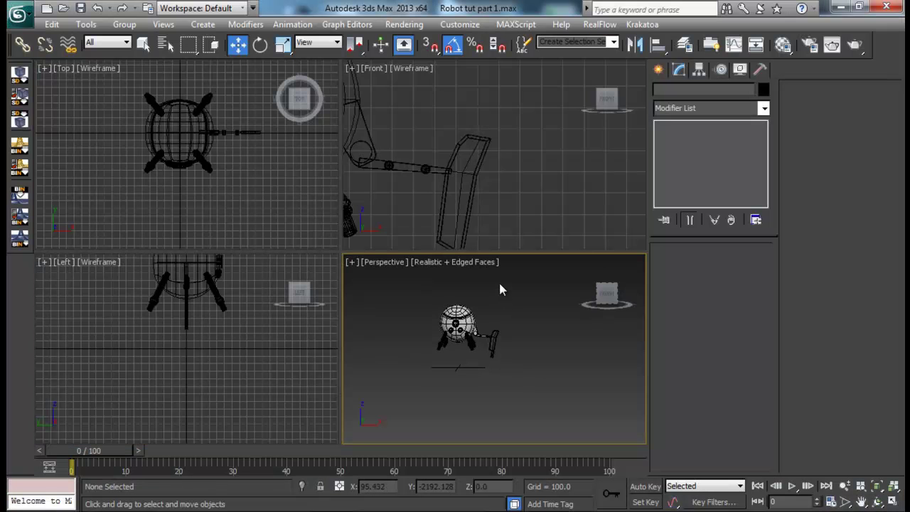
{"action": "key", "text": "alt+Tab"}
{"action": "key", "text": "alt+Tab"}
{"action": "key", "text": "alt+w"}
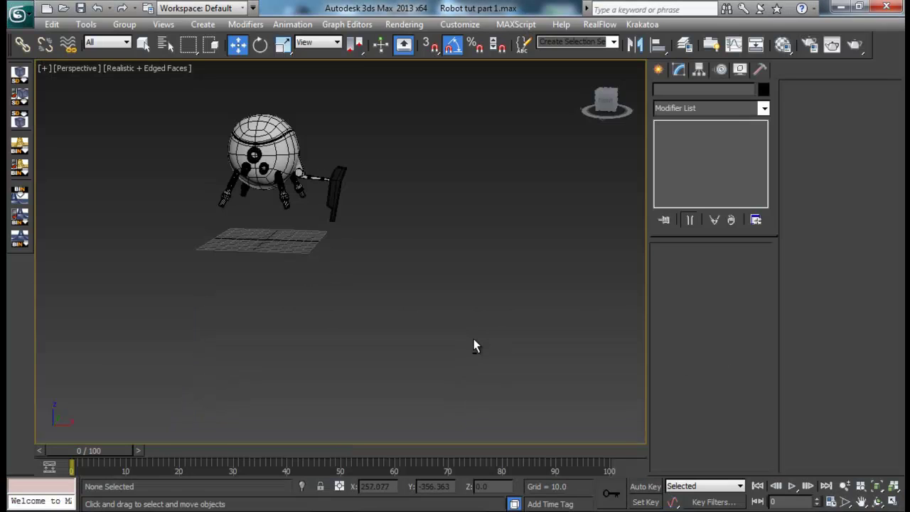
{"action": "middle_click_drag", "start_coordinate": [474, 339], "coordinate": [509, 361], "text": "alt"}
{"action": "scroll", "coordinate": [509, 361], "scroll_direction": "up", "scroll_amount": 5}
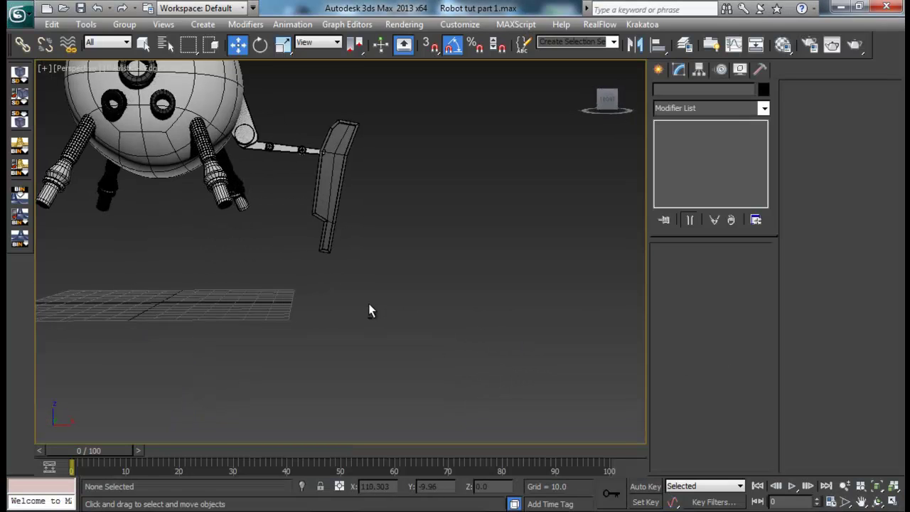
{"action": "middle_click_drag", "start_coordinate": [369, 311], "coordinate": [323, 253], "text": "alt"}
{"action": "middle_click_drag", "start_coordinate": [285, 288], "coordinate": [287, 224], "text": "alt"}
{"action": "left_click", "coordinate": [283, 200]}
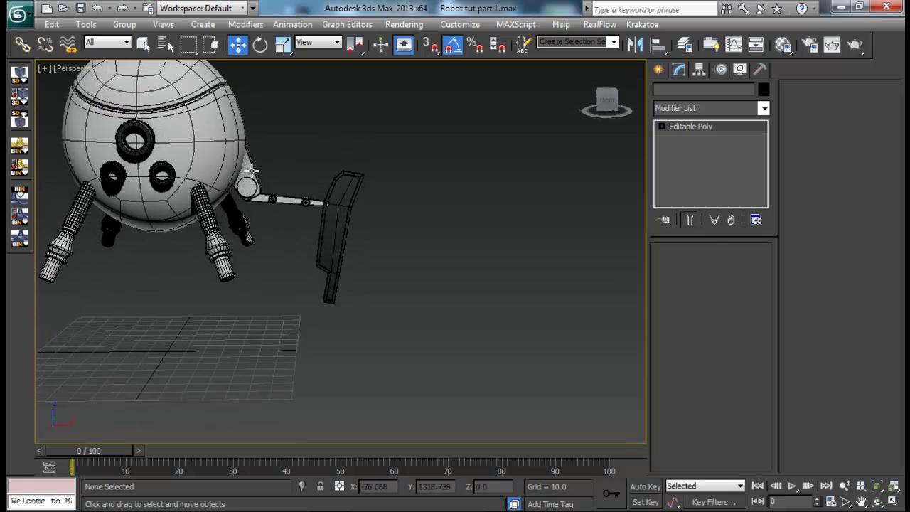
{"action": "left_click_drag", "start_coordinate": [270, 198], "coordinate": [280, 151]}
{"action": "mouse_move", "coordinate": [432, 204]}
{"action": "middle_mouse_down", "text": "alt"}
{"action": "mouse_move", "coordinate": [384, 210]}
{"action": "mouse_move", "coordinate": [433, 207]}
{"action": "middle_mouse_up", "text": "alt"}
{"action": "left_click", "coordinate": [377, 228]}
{"action": "middle_click_drag", "start_coordinate": [377, 228], "coordinate": [334, 228], "text": "alt"}
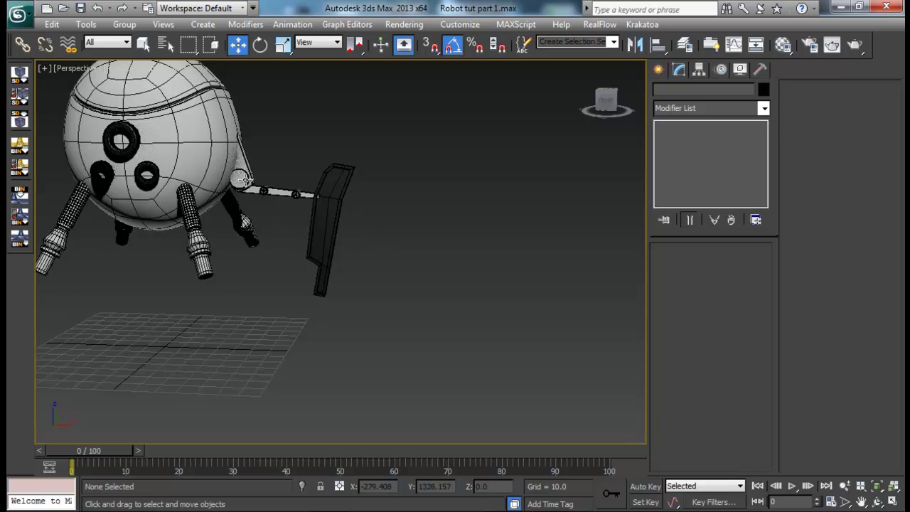
- Rotate the arm's bracket and its round joint by -5° about Y, lower them about 1.9 units, and deselect them
{"action": "left_click", "coordinate": [244, 180]}
{"action": "left_click", "coordinate": [251, 179], "text": "ctrl"}
{"action": "left_click_drag", "start_coordinate": [276, 172], "coordinate": [280, 173]}
{"action": "key", "text": "e"}
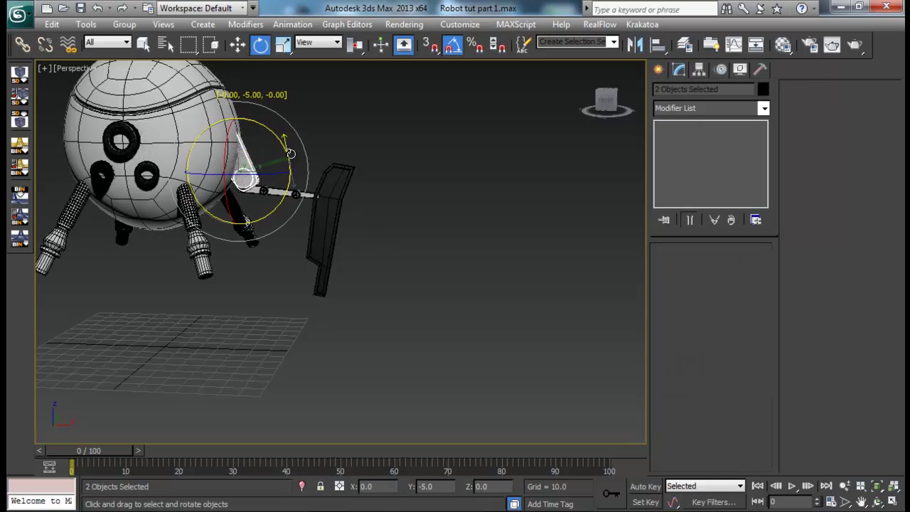
{"action": "key", "text": "w"}
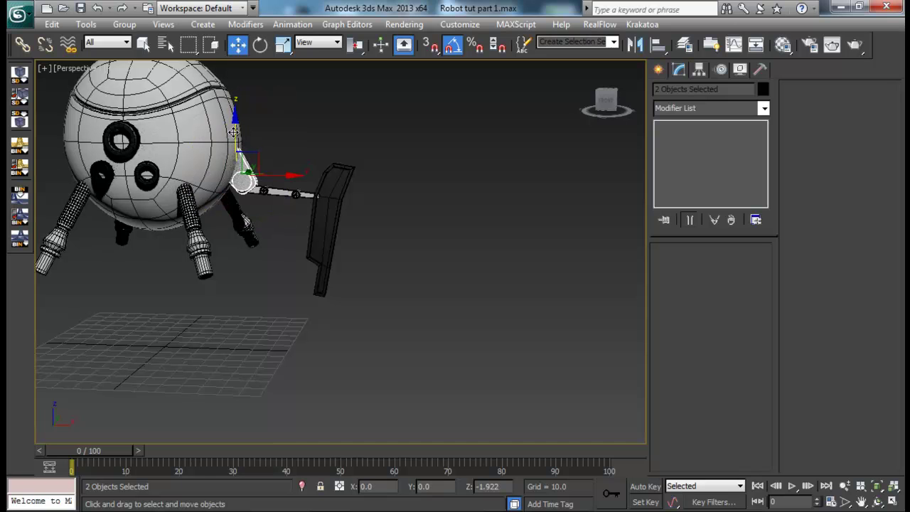
{"action": "left_click", "coordinate": [387, 245]}
{"action": "mouse_move", "coordinate": [387, 246]}
{"action": "middle_mouse_down", "text": "alt"}
{"action": "mouse_move", "coordinate": [394, 236]}
{"action": "mouse_move", "coordinate": [382, 240]}
{"action": "middle_mouse_up", "text": "alt"}
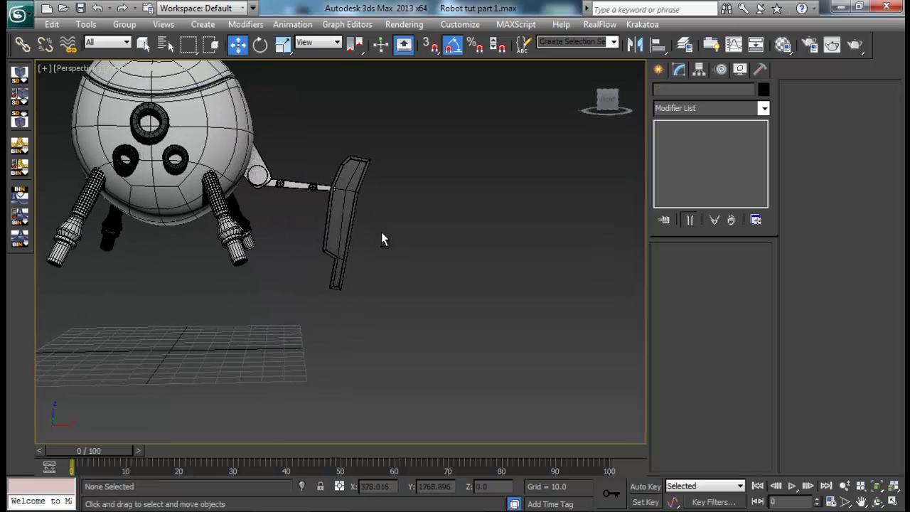
- Shorten the leg panel from below by raising the vertices of its lower end slightly
{"action": "left_click", "coordinate": [345, 222]}
{"action": "left_click", "coordinate": [676, 268]}
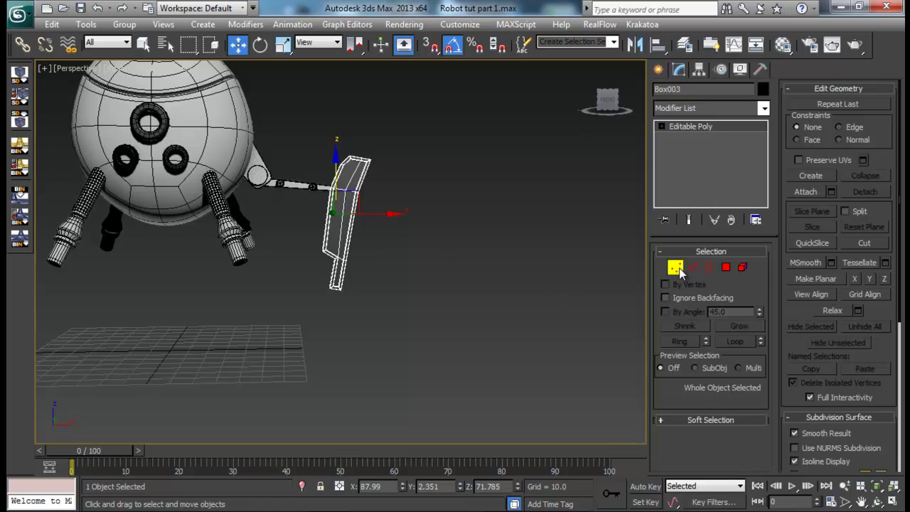
{"action": "left_click_drag", "start_coordinate": [407, 233], "coordinate": [299, 306]}
{"action": "left_click_drag", "start_coordinate": [333, 219], "coordinate": [347, 222]}
{"action": "left_click", "coordinate": [377, 198]}
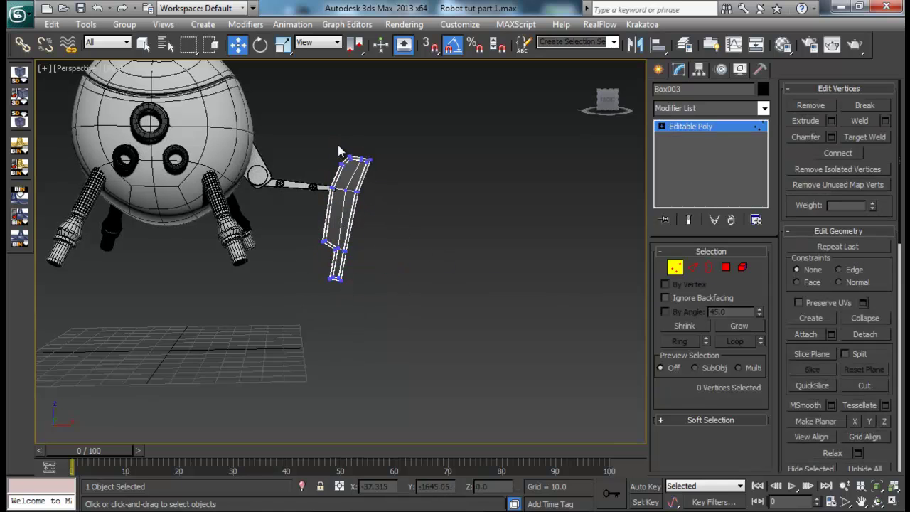
- Lower the leg panel's top vertices about 1.9 units and leave vertex editing
{"action": "left_click_drag", "start_coordinate": [386, 176], "coordinate": [387, 178]}
{"action": "left_click_drag", "start_coordinate": [356, 137], "coordinate": [356, 141]}
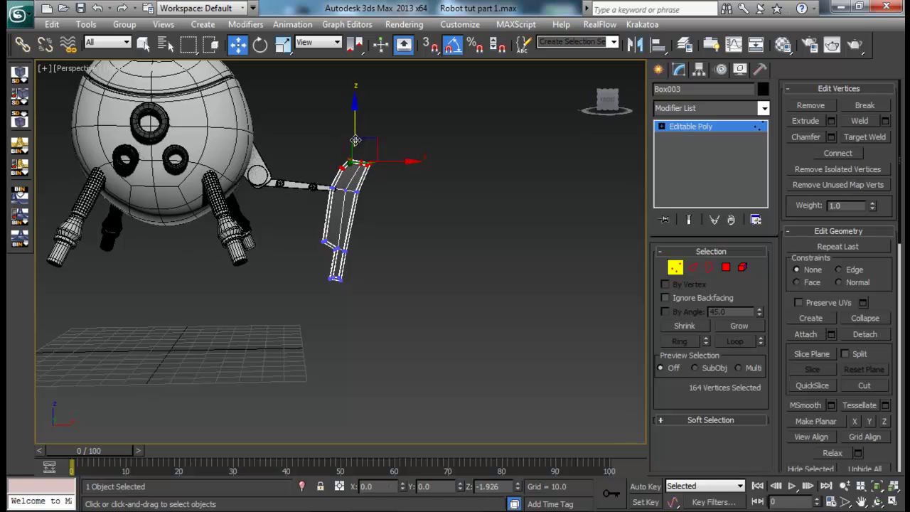
{"action": "left_click", "coordinate": [391, 193]}
{"action": "middle_click_drag", "start_coordinate": [426, 302], "coordinate": [409, 339]}
{"action": "scroll", "coordinate": [397, 323], "scroll_direction": "down", "scroll_amount": 5}
{"action": "scroll", "coordinate": [409, 339], "scroll_direction": "up", "scroll_amount": 7}
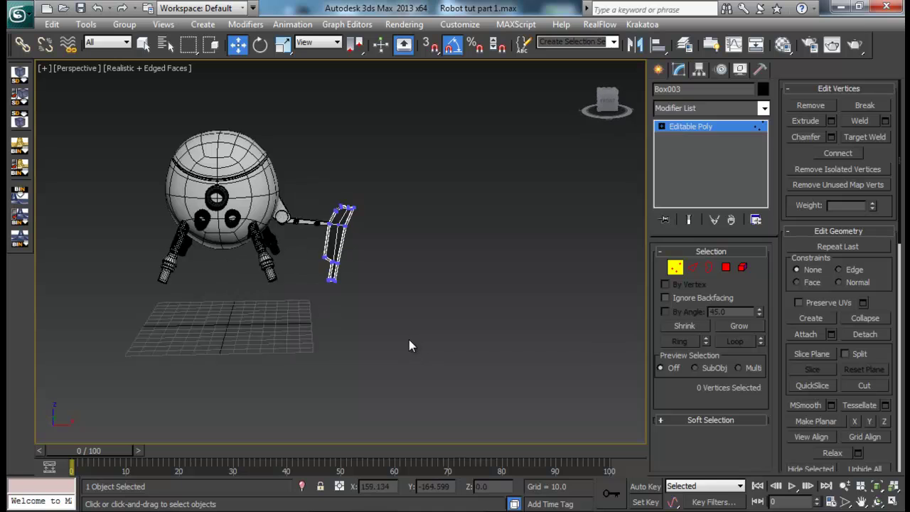
{"action": "middle_click_drag", "start_coordinate": [311, 189], "coordinate": [316, 206]}
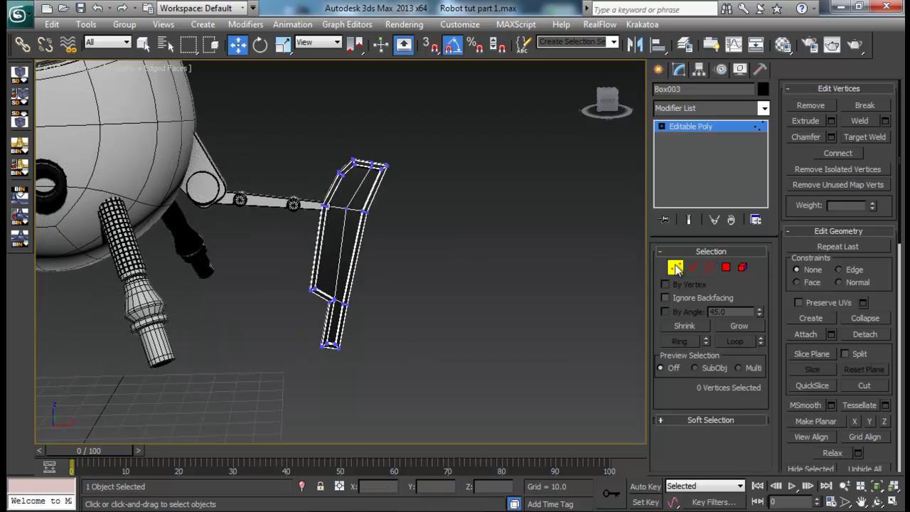
{"action": "left_click", "coordinate": [675, 268]}
- Shorten the thin arm by moving its outer end vertices toward the body along X, and leave vertex editing
{"action": "left_click", "coordinate": [266, 200]}
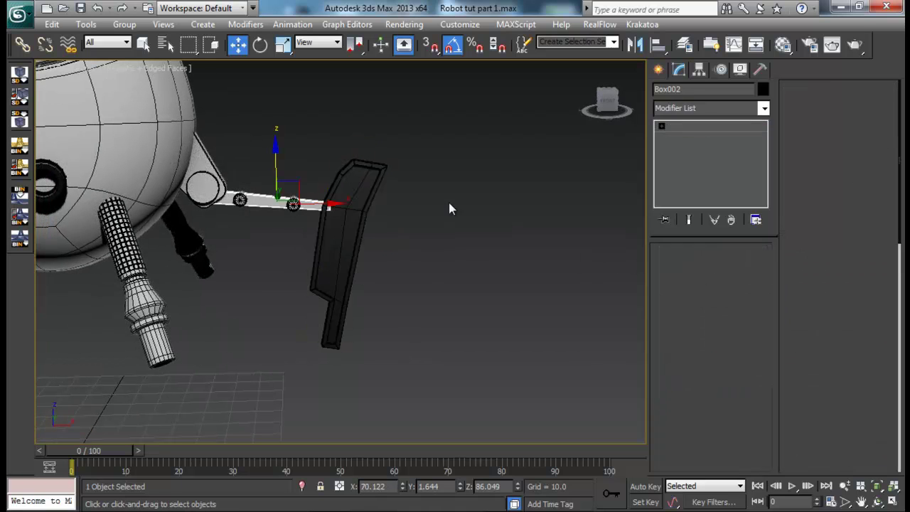
{"action": "key", "text": "1"}
{"action": "left_click_drag", "start_coordinate": [387, 162], "coordinate": [334, 227]}
{"action": "left_click_drag", "start_coordinate": [378, 206], "coordinate": [376, 205]}
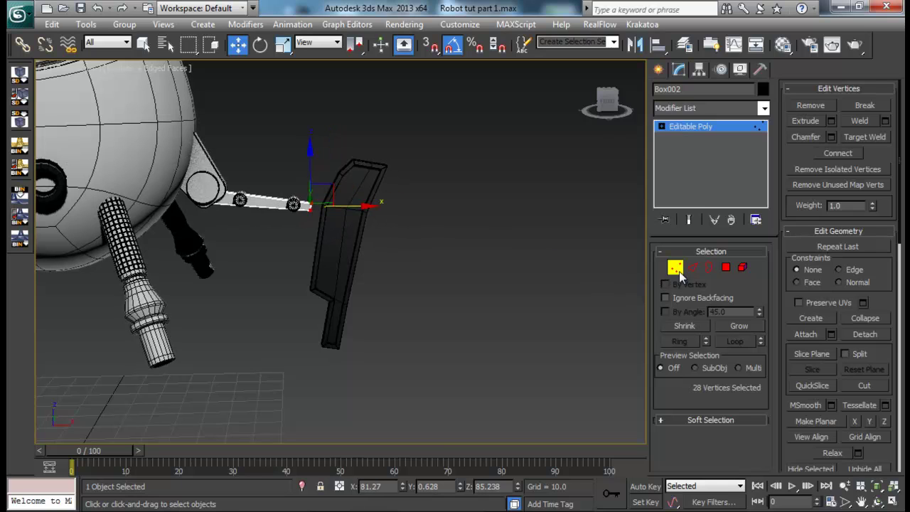
{"action": "key", "text": "1"}
- Move the arm's outer round pin slightly toward the body and raise it to sit centred on the arm
{"action": "left_click", "coordinate": [294, 204]}
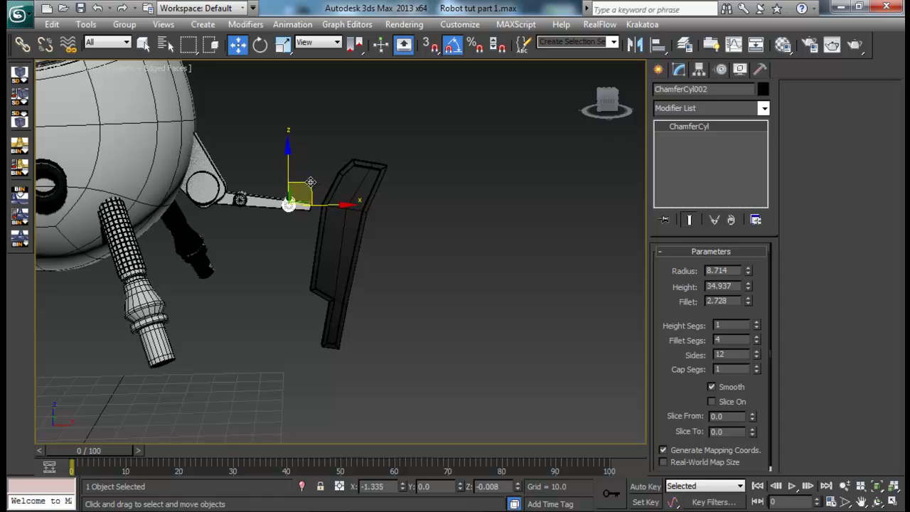
{"action": "middle_click_drag", "start_coordinate": [299, 243], "coordinate": [311, 215], "text": "alt"}
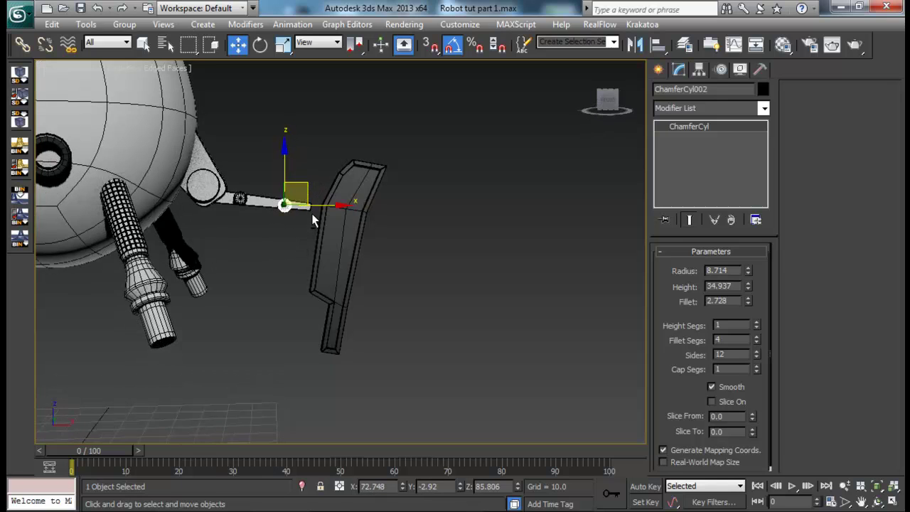
{"action": "left_click_drag", "start_coordinate": [286, 158], "coordinate": [286, 155]}
- Move the leg panel along X toward the body to meet the shortened arm's end, and deselect it
{"action": "left_click", "coordinate": [352, 252]}
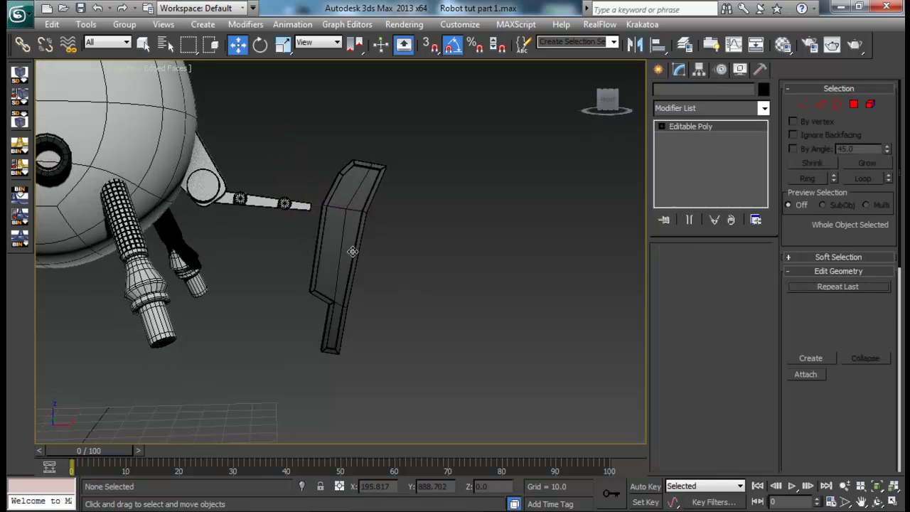
{"action": "left_click_drag", "start_coordinate": [380, 247], "coordinate": [364, 249]}
{"action": "scroll", "coordinate": [362, 278], "scroll_direction": "down", "scroll_amount": 5}
{"action": "middle_click_drag", "start_coordinate": [367, 256], "coordinate": [365, 330], "text": "alt"}
{"action": "left_click", "coordinate": [378, 330]}
{"action": "middle_click_drag", "start_coordinate": [428, 341], "coordinate": [462, 340], "text": "alt"}
- Create a cylinder about 6.26 in radius and 9.38 high in the front view and place it over the leg panel's lower tip
{"action": "left_click", "coordinate": [659, 69]}
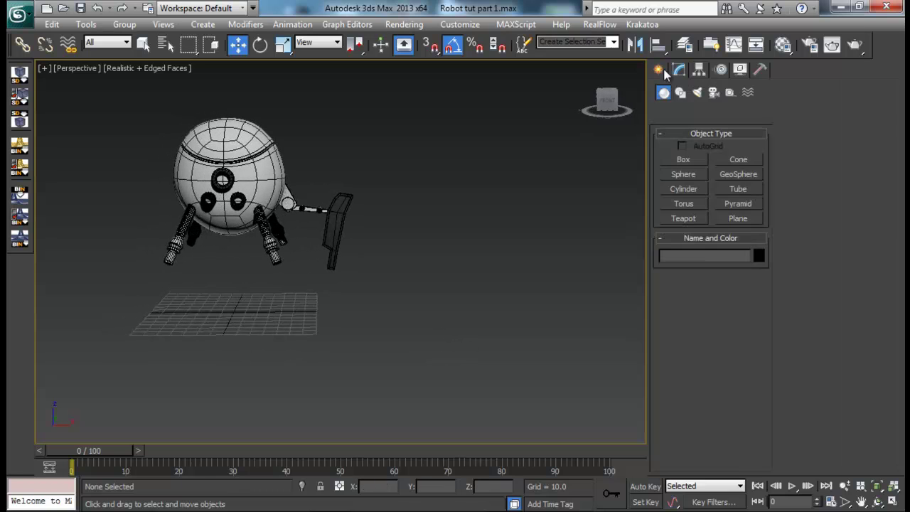
{"action": "left_click", "coordinate": [696, 190]}
{"action": "middle_click_drag", "start_coordinate": [496, 242], "coordinate": [504, 237]}
{"action": "key", "text": "alt+w"}
{"action": "middle_click_drag", "start_coordinate": [514, 162], "coordinate": [521, 114]}
{"action": "key", "text": "alt+w"}
{"action": "middle_click_drag", "start_coordinate": [492, 228], "coordinate": [550, 186]}
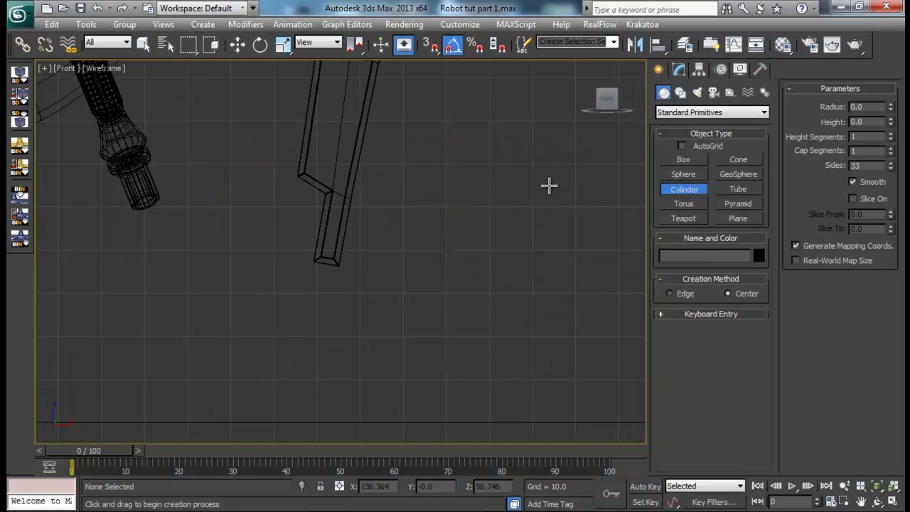
{"action": "left_click_drag", "start_coordinate": [318, 275], "coordinate": [337, 298]}
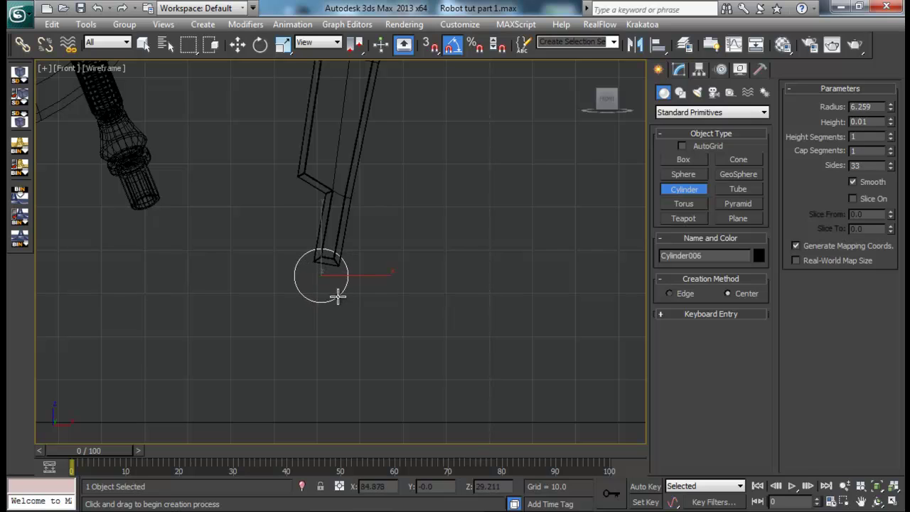
{"action": "key", "text": "w"}
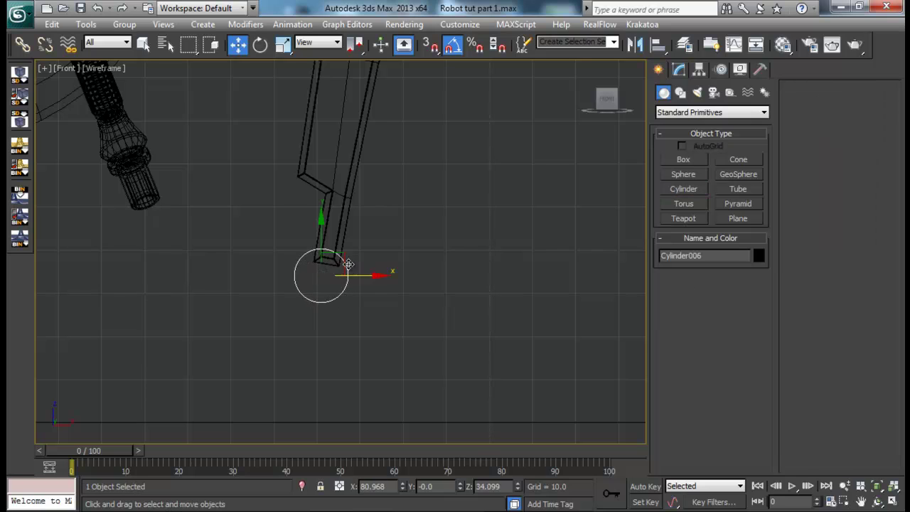
{"action": "left_click_drag", "start_coordinate": [340, 257], "coordinate": [345, 260]}
- Check the reference image, shift the cylinder about 10 units along Y, and set its height to 19.874 so it spans both sides of the panel
{"action": "middle_click_drag", "start_coordinate": [366, 276], "coordinate": [368, 268]}
{"action": "key", "text": "alt+w"}
{"action": "middle_click_drag", "start_coordinate": [553, 362], "coordinate": [558, 354]}
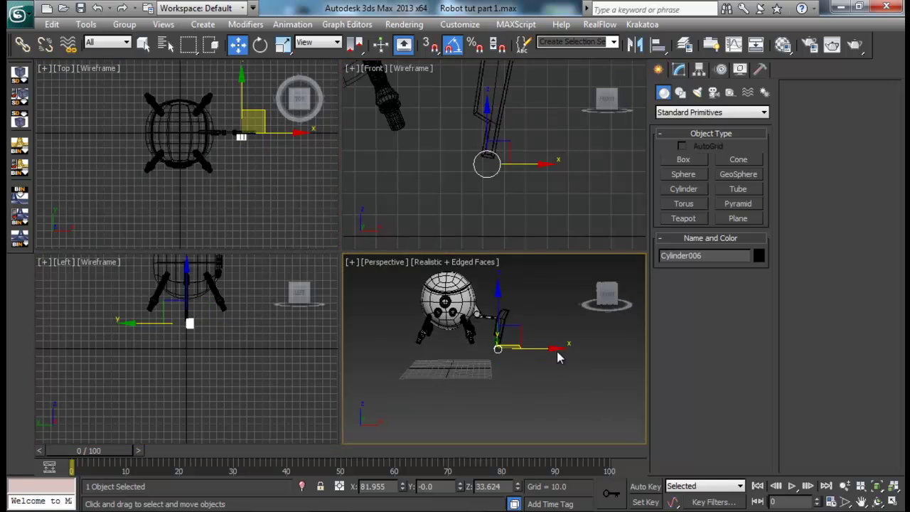
{"action": "key", "text": "alt+w"}
{"action": "scroll", "coordinate": [415, 361], "scroll_direction": "up", "scroll_amount": 5}
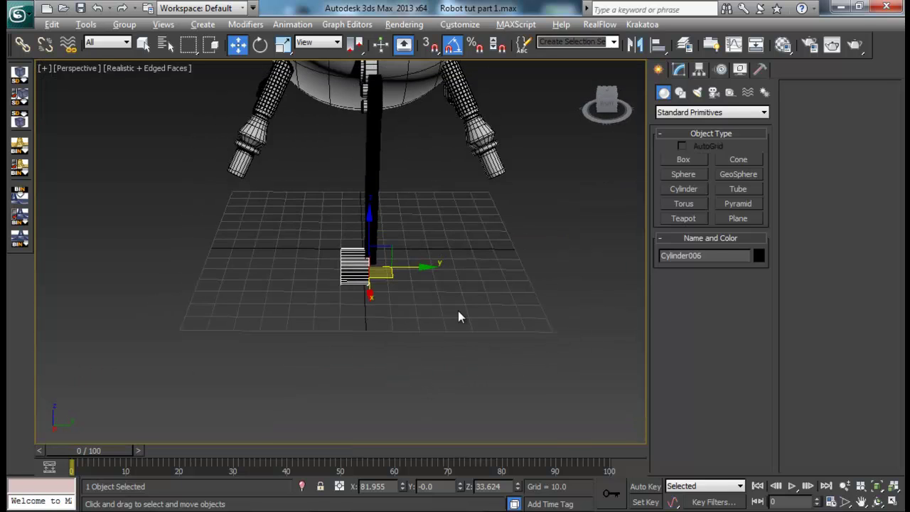
{"action": "key", "text": "alt+Tab"}
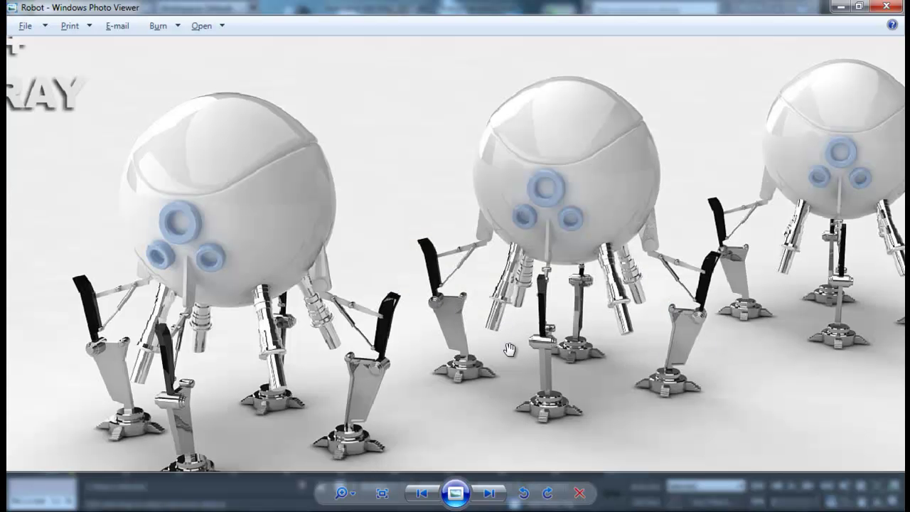
{"action": "key", "text": "alt+Tab"}
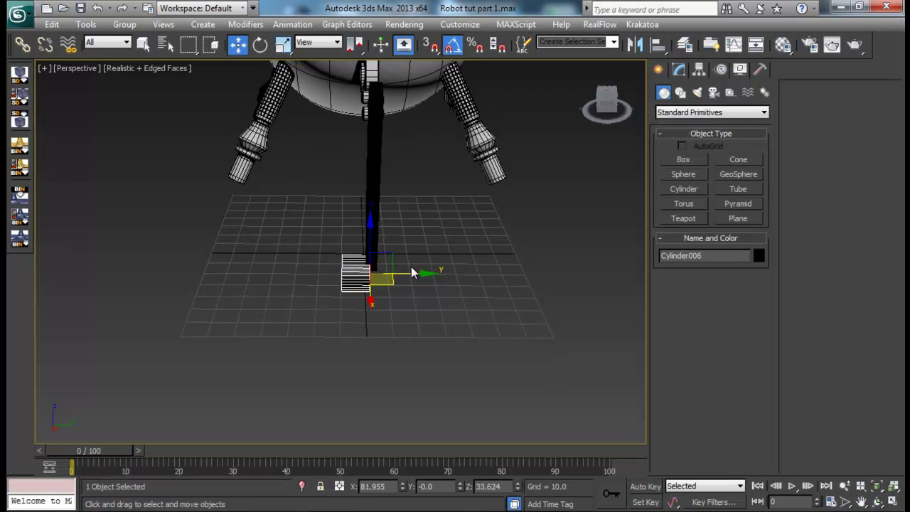
{"action": "left_click_drag", "start_coordinate": [411, 267], "coordinate": [443, 273]}
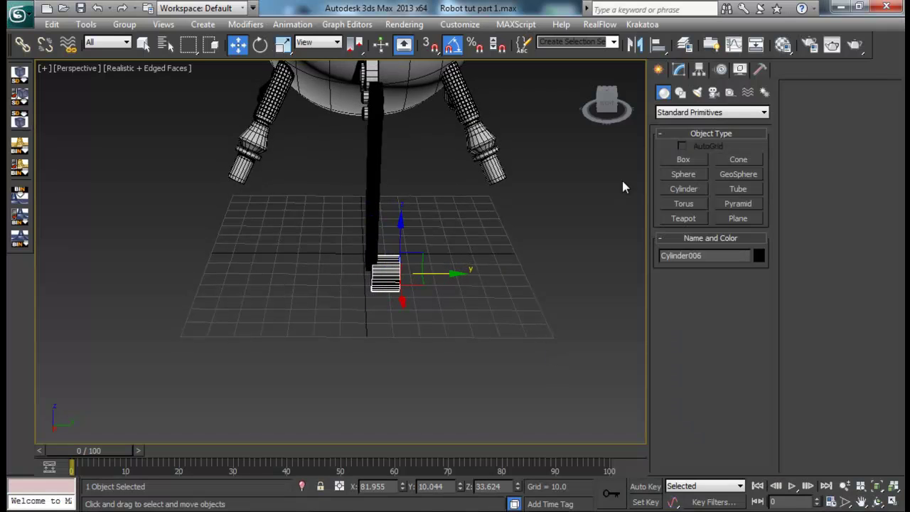
{"action": "left_click", "coordinate": [678, 69]}
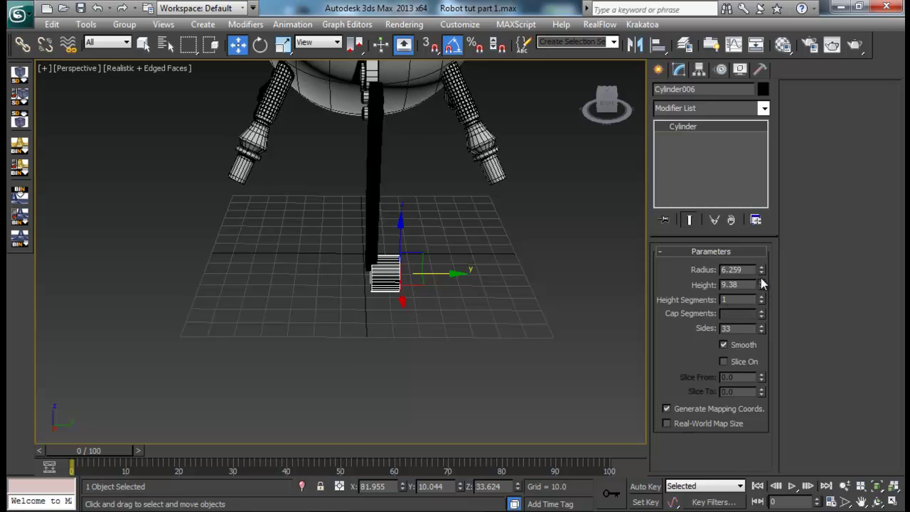
{"action": "left_click_drag", "start_coordinate": [761, 282], "coordinate": [756, 200]}
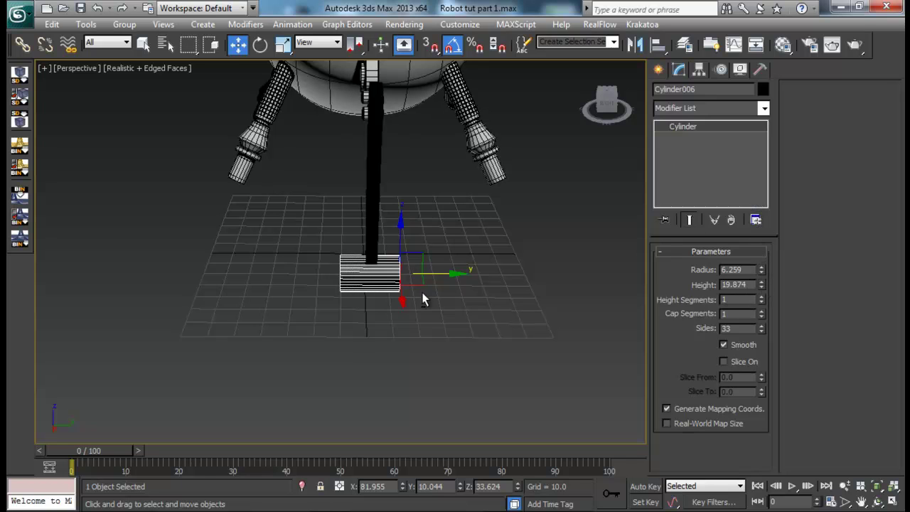
- Convert the cylinder at the leg panel's tip to an Editable Poly
{"action": "middle_click_drag", "start_coordinate": [422, 299], "coordinate": [388, 274], "text": "alt"}
{"action": "right_click", "coordinate": [388, 273]}
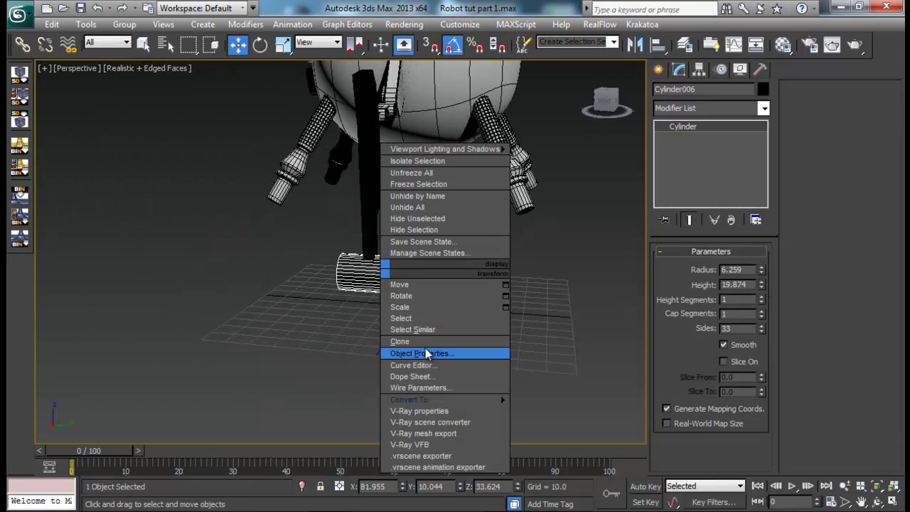
{"action": "mouse_move", "coordinate": [465, 399]}
{"action": "left_click", "coordinate": [562, 411]}
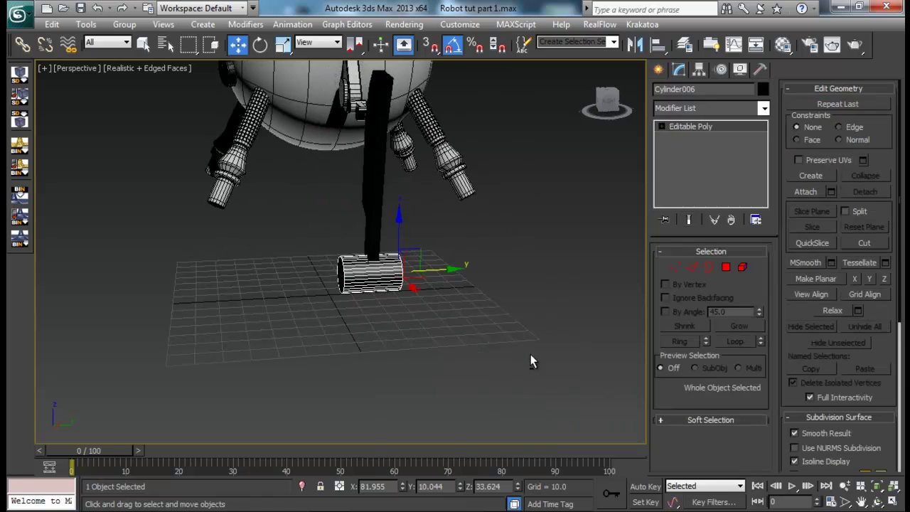
- Select the joint cylinder's end cap polygon, compare it with the reference image, and inset the cap by 1.0
{"action": "left_click", "coordinate": [726, 267]}
{"action": "middle_click_drag", "start_coordinate": [524, 290], "coordinate": [429, 301], "text": "alt"}
{"action": "scroll", "coordinate": [383, 320], "scroll_direction": "up", "scroll_amount": 3}
{"action": "left_click", "coordinate": [396, 329]}
{"action": "middle_click_drag", "start_coordinate": [396, 329], "coordinate": [341, 277], "text": "alt"}
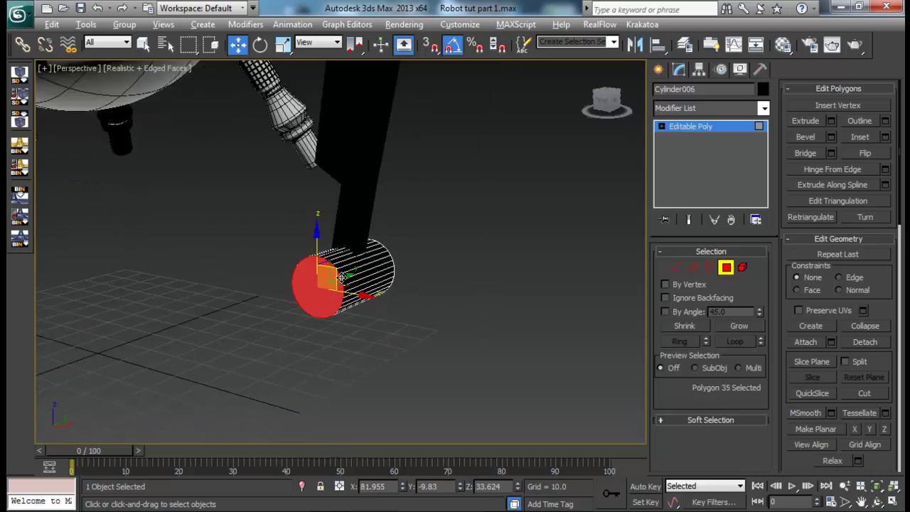
{"action": "key", "text": "alt+Tab"}
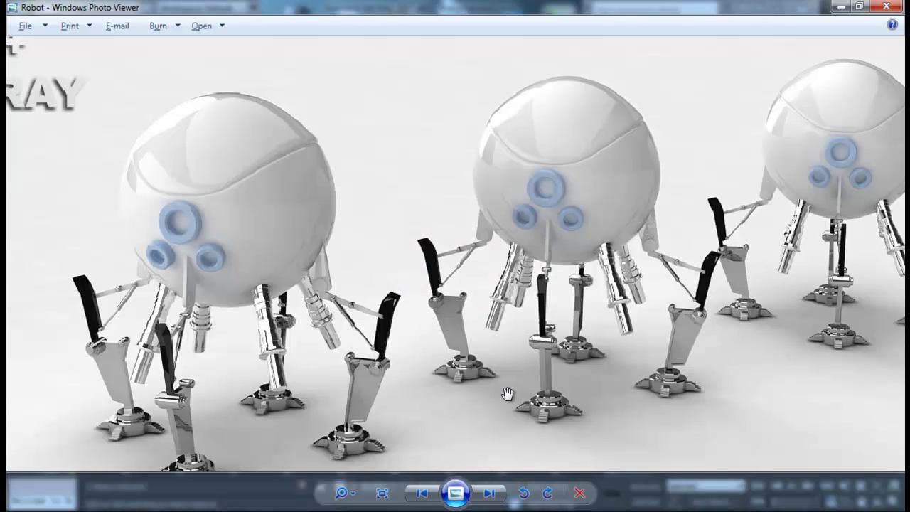
{"action": "key", "text": "alt+Tab"}
{"action": "scroll", "coordinate": [489, 319], "scroll_direction": "up", "scroll_amount": 3}
{"action": "middle_click_drag", "start_coordinate": [488, 305], "coordinate": [479, 313], "text": "alt"}
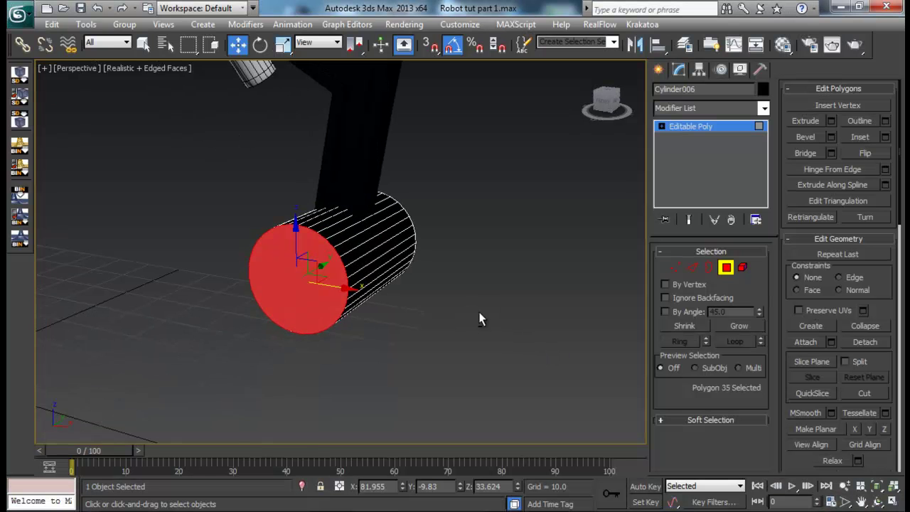
{"action": "left_click", "coordinate": [883, 138]}
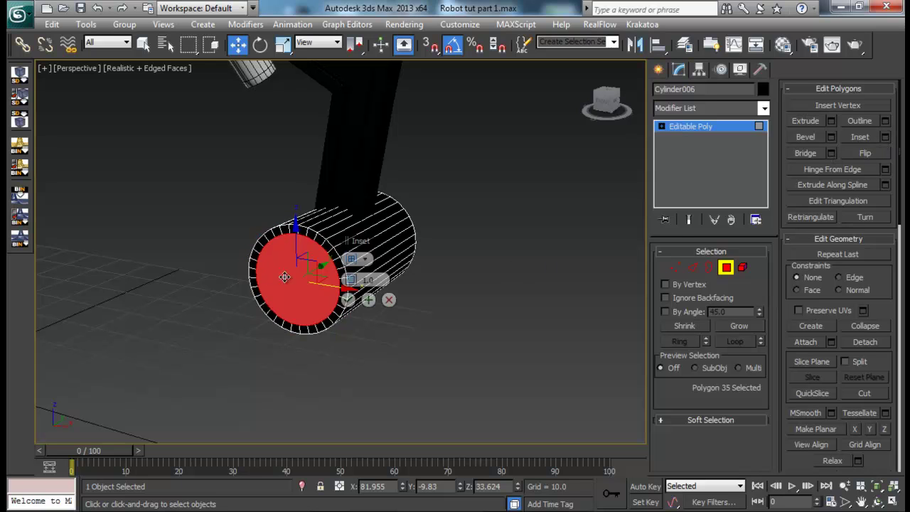
{"action": "left_click", "coordinate": [348, 299]}
- Extrude the inset end cap of the joint cylinder outward by 1.0
{"action": "left_click", "coordinate": [831, 122]}
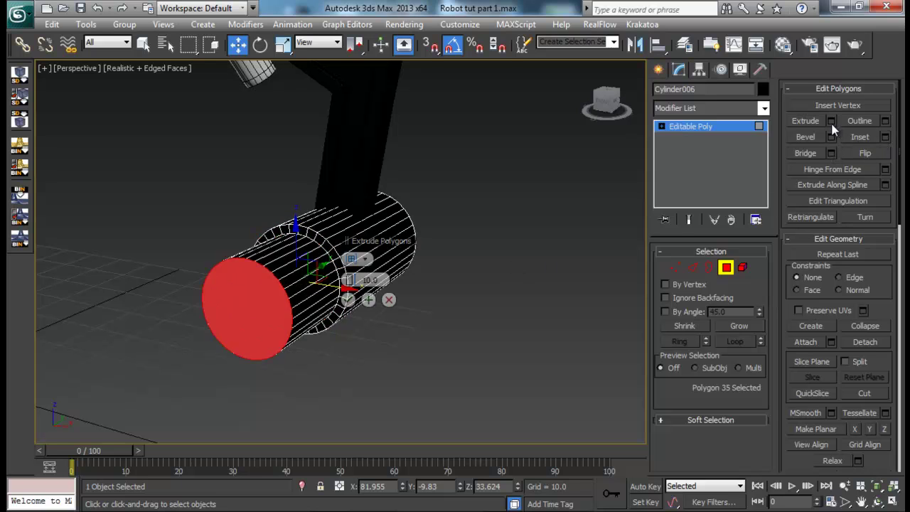
{"action": "middle_click_drag", "start_coordinate": [553, 241], "coordinate": [481, 245], "text": "alt"}
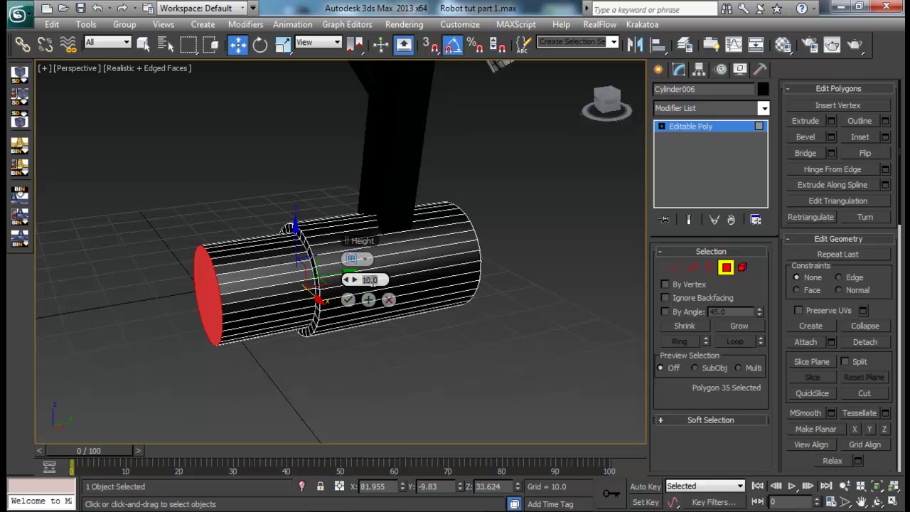
{"action": "type", "text": "1.0"}
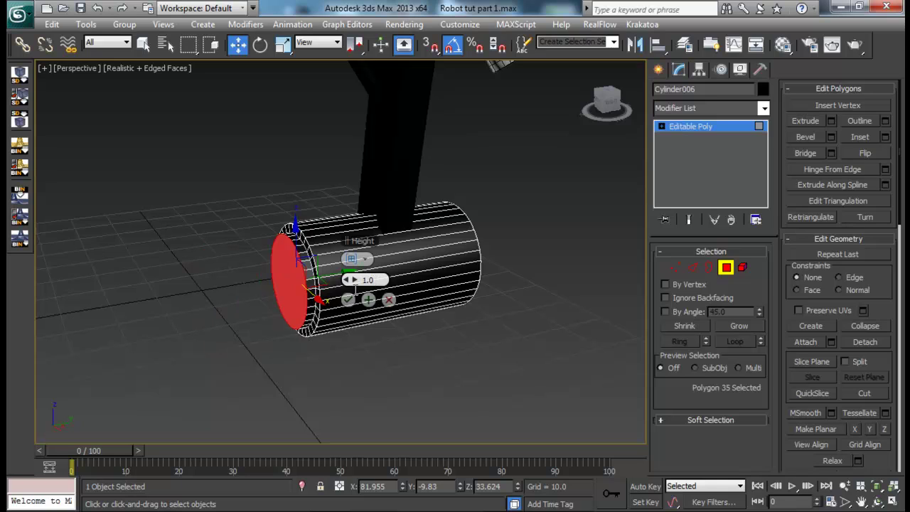
{"action": "left_click", "coordinate": [348, 299]}
- Inset the extruded cap by 1.0 and extrude it another 1.0 to form a second stepped ring
{"action": "left_click", "coordinate": [885, 138]}
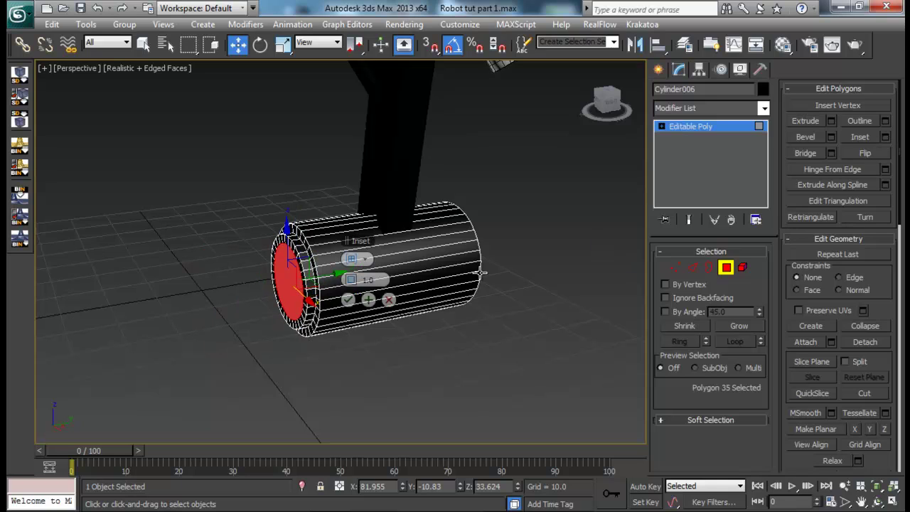
{"action": "left_click", "coordinate": [347, 299]}
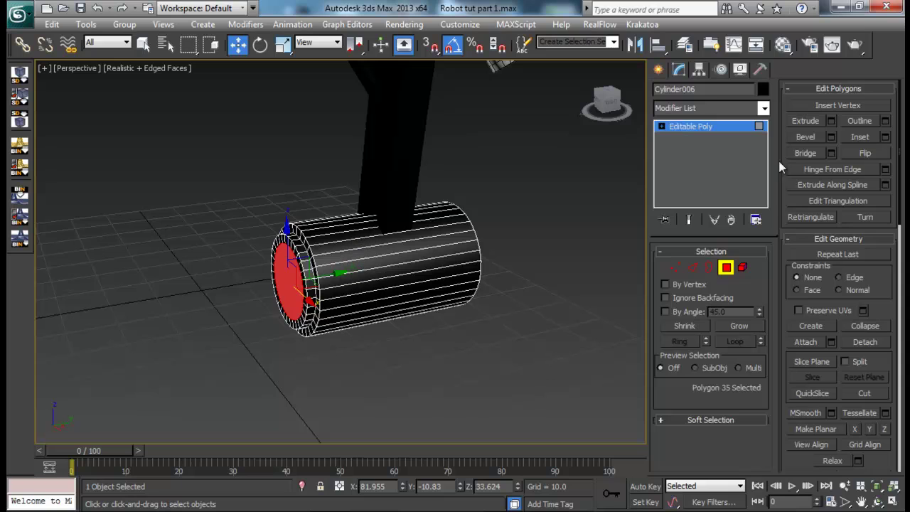
{"action": "left_click", "coordinate": [830, 121]}
{"action": "left_click", "coordinate": [347, 299]}
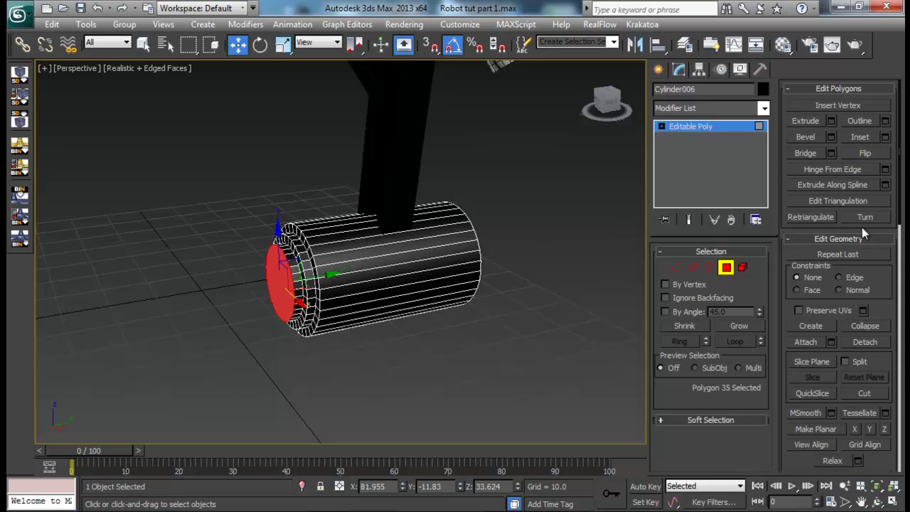
- Inset the cap again by 1.0 and extrude it 2 to form the narrow end stub
{"action": "left_click", "coordinate": [885, 137]}
{"action": "left_click", "coordinate": [348, 299]}
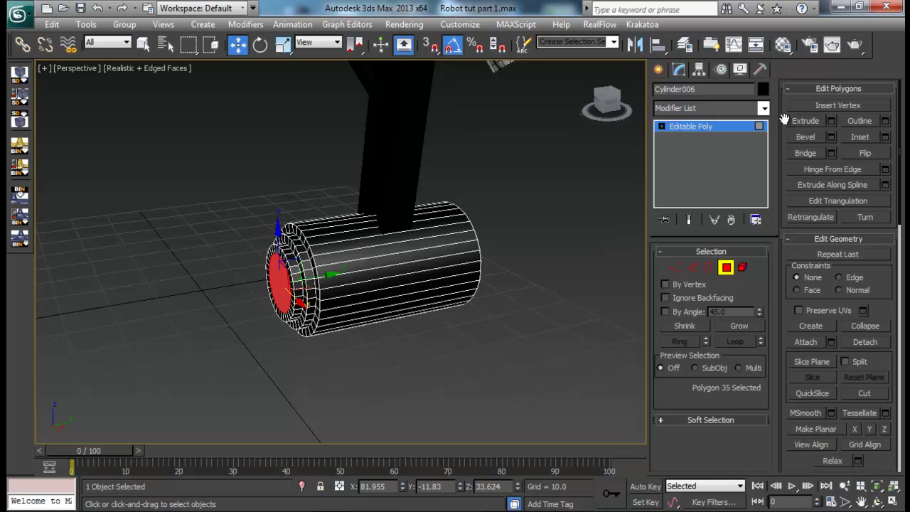
{"action": "left_click", "coordinate": [832, 121]}
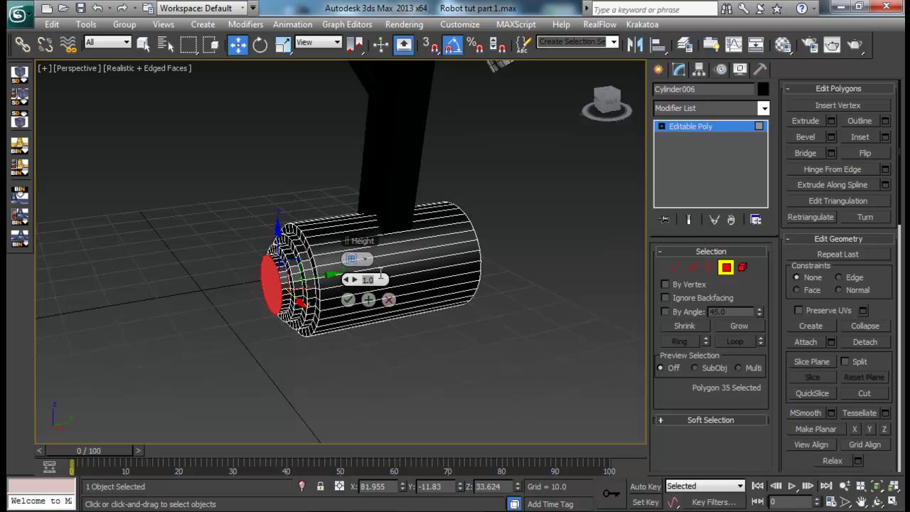
{"action": "type", "text": "2"}
{"action": "key", "text": "Return"}
{"action": "left_click", "coordinate": [348, 299]}
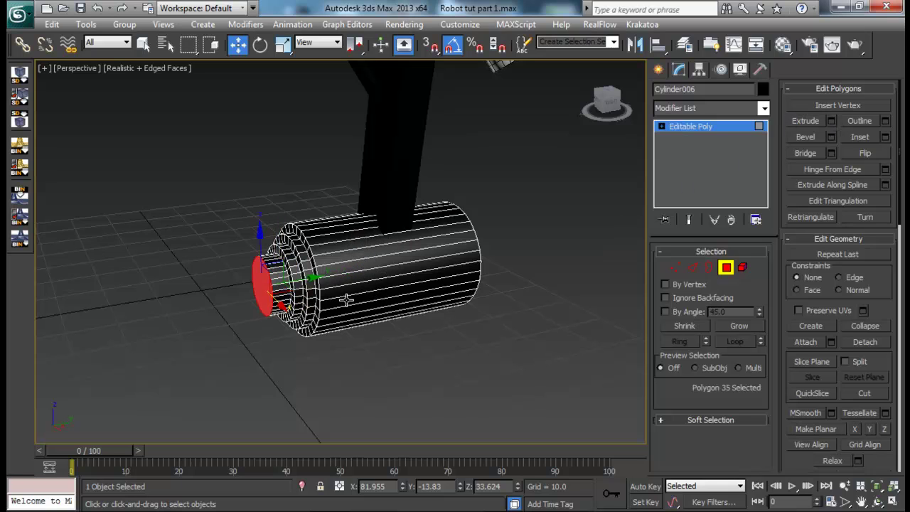
- Chamfer the rim edges of the end stub by 0.246 with 2 segments
{"action": "left_click", "coordinate": [693, 268]}
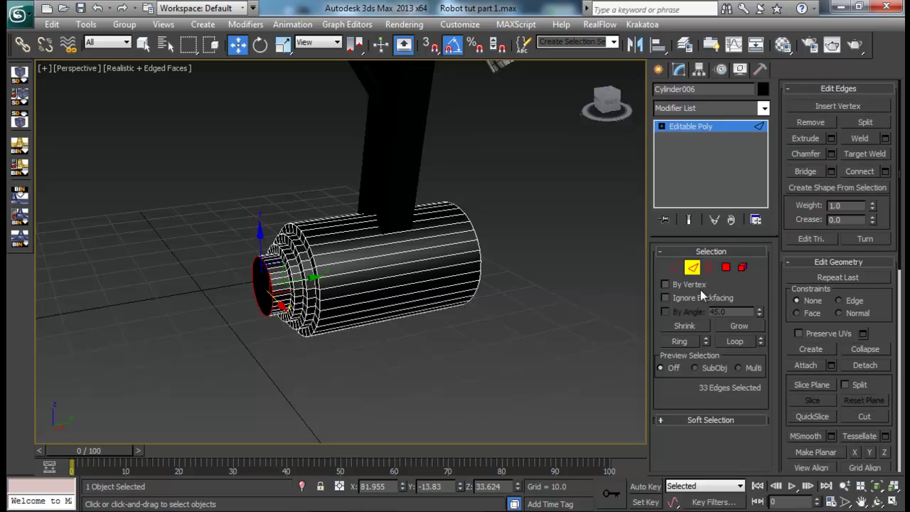
{"action": "left_click", "coordinate": [831, 153]}
{"action": "scroll", "coordinate": [359, 263], "scroll_direction": "up", "scroll_amount": 5}
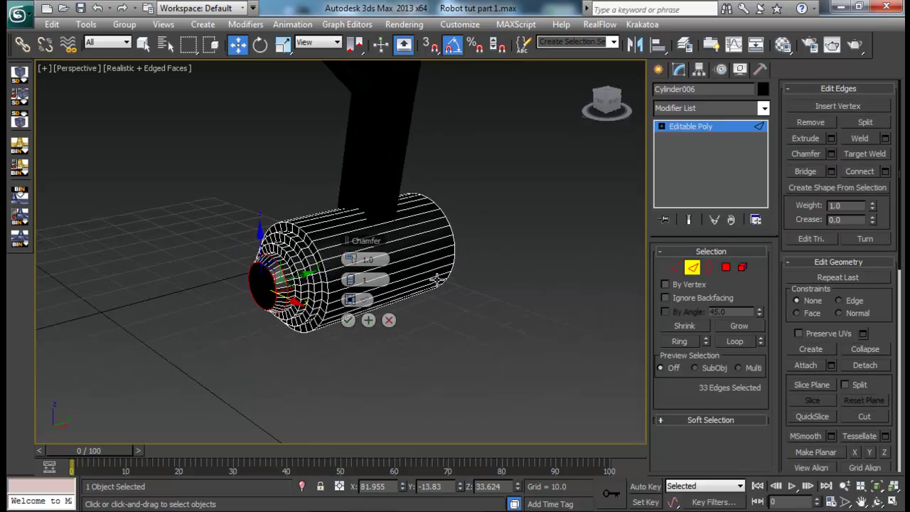
{"action": "left_click_drag", "start_coordinate": [357, 261], "coordinate": [353, 261]}
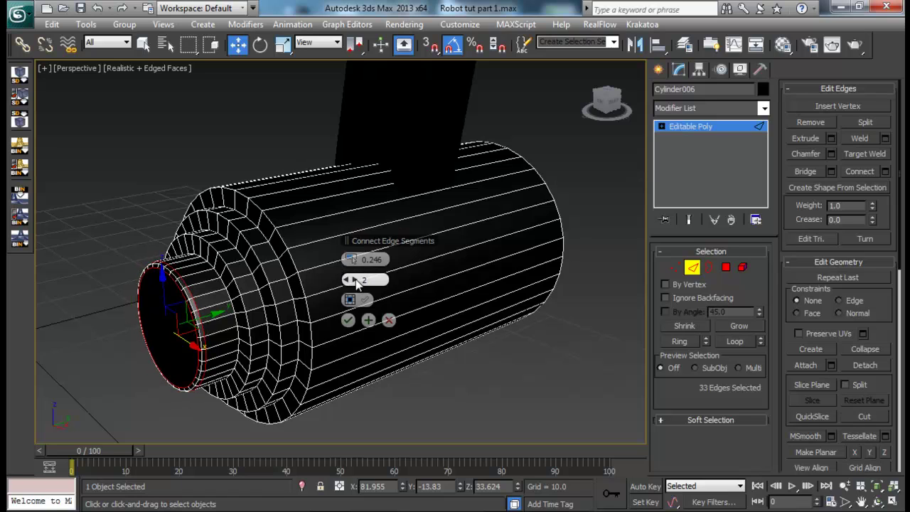
{"action": "left_click", "coordinate": [347, 320]}
- Select the six edge loops of the stepped rings and chamfer them by a smaller amount with 2 segments
{"action": "left_click", "coordinate": [238, 292]}
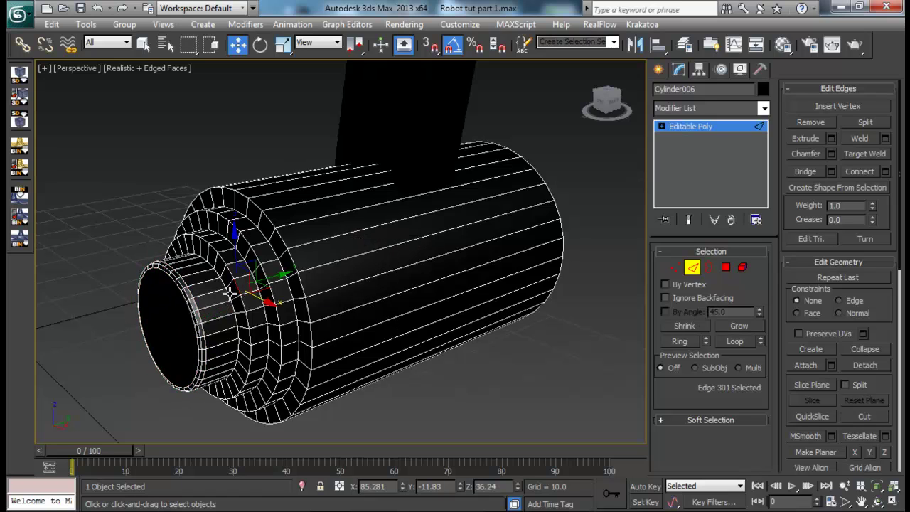
{"action": "left_click", "coordinate": [229, 293], "text": "ctrl"}
{"action": "left_click", "coordinate": [256, 279], "text": "ctrl"}
{"action": "left_click", "coordinate": [264, 273], "text": "ctrl"}
{"action": "left_click", "coordinate": [282, 268], "text": "ctrl"}
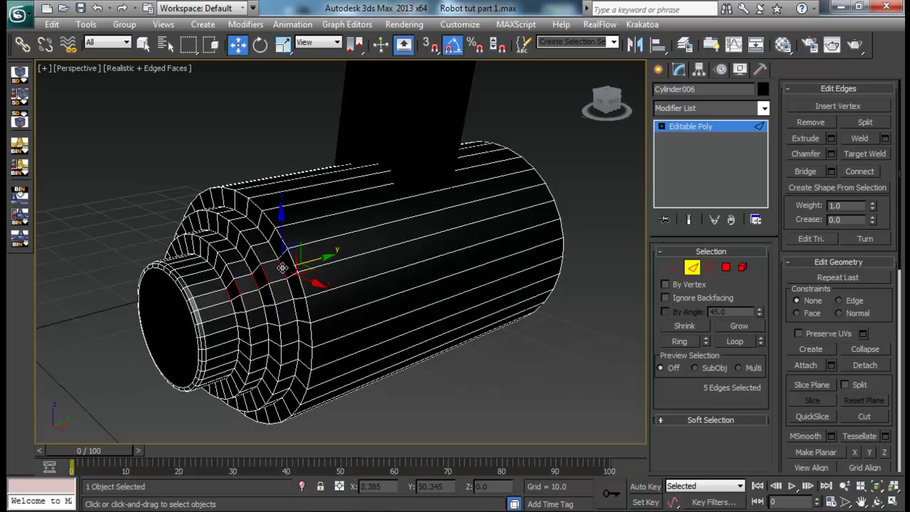
{"action": "left_click", "coordinate": [293, 264], "text": "ctrl"}
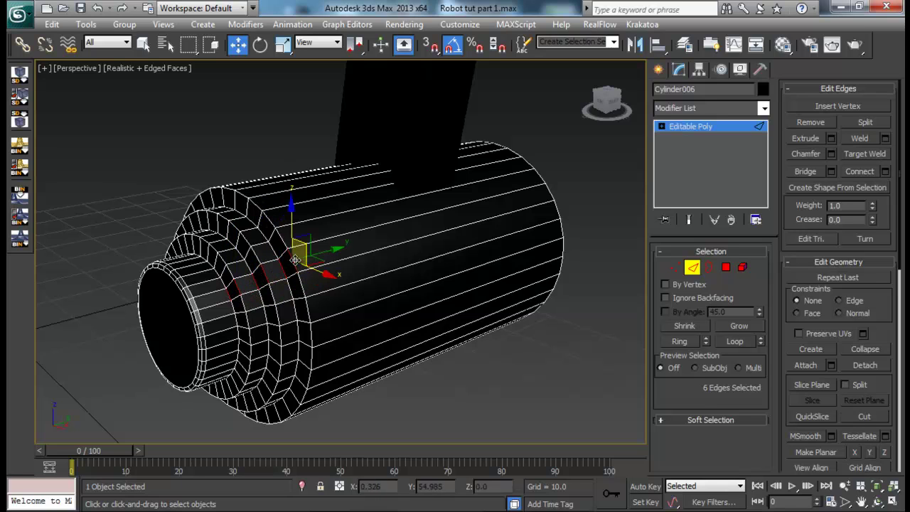
{"action": "left_click", "coordinate": [744, 345]}
{"action": "left_click", "coordinate": [831, 153]}
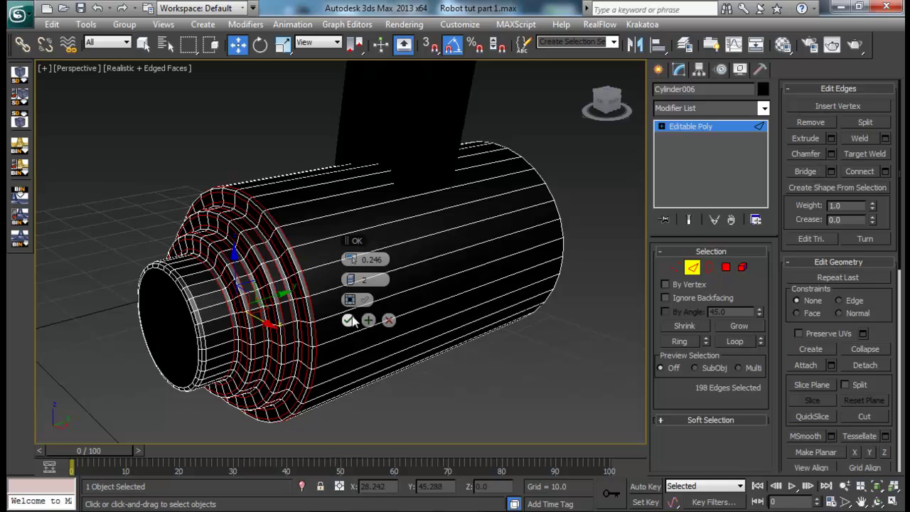
{"action": "left_click_drag", "start_coordinate": [349, 259], "coordinate": [345, 259]}
{"action": "left_click", "coordinate": [348, 320]}
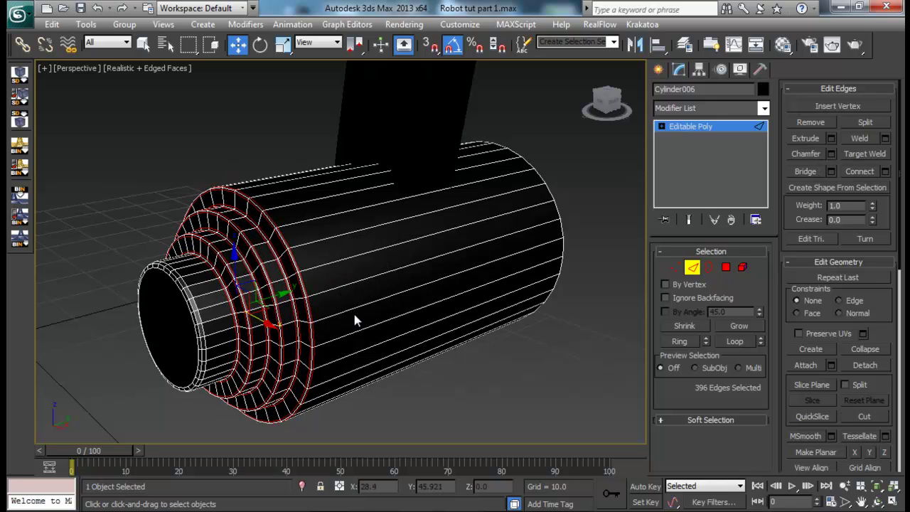
- Select the lengthwise edges of the cylinder's main body and connect them with one edge loop around the middle
{"action": "middle_click_drag", "start_coordinate": [626, 283], "coordinate": [536, 284], "text": "alt"}
{"action": "scroll", "coordinate": [526, 274], "scroll_direction": "down", "scroll_amount": 5}
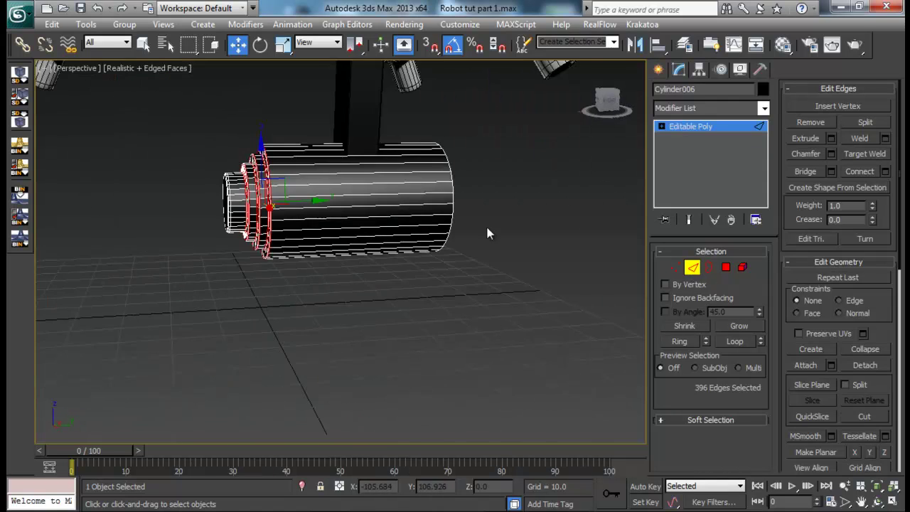
{"action": "middle_click_drag", "start_coordinate": [488, 231], "coordinate": [406, 266], "text": "alt"}
{"action": "left_click_drag", "start_coordinate": [341, 108], "coordinate": [342, 106]}
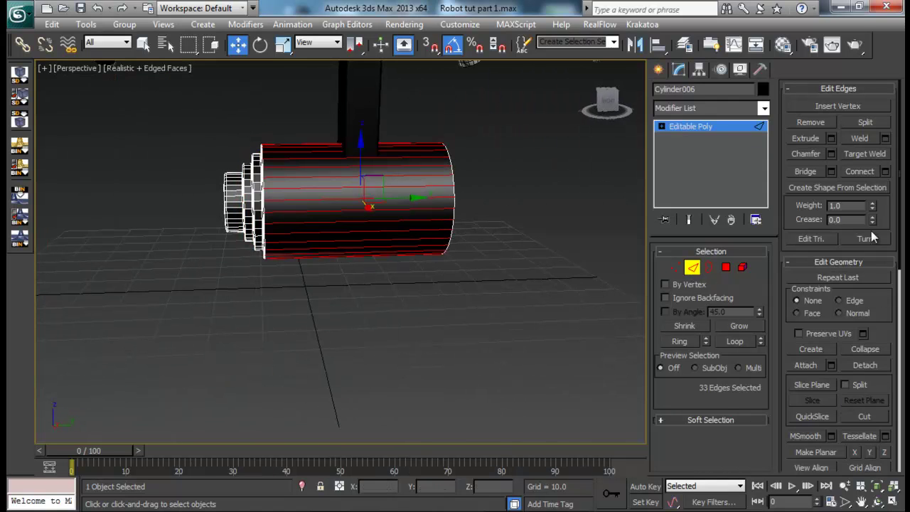
{"action": "left_click", "coordinate": [885, 173]}
{"action": "left_click", "coordinate": [348, 318]}
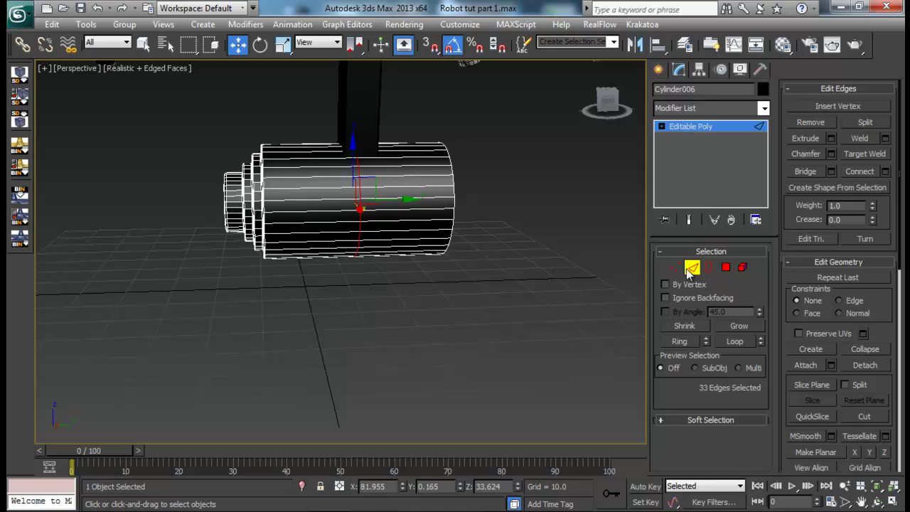
- Delete the plain half of the cylinder beyond the middle edge loop, opposite the stepped end
{"action": "left_click", "coordinate": [725, 267]}
{"action": "middle_click_drag", "start_coordinate": [583, 256], "coordinate": [502, 300], "text": "alt"}
{"action": "left_click_drag", "start_coordinate": [502, 301], "coordinate": [403, 116]}
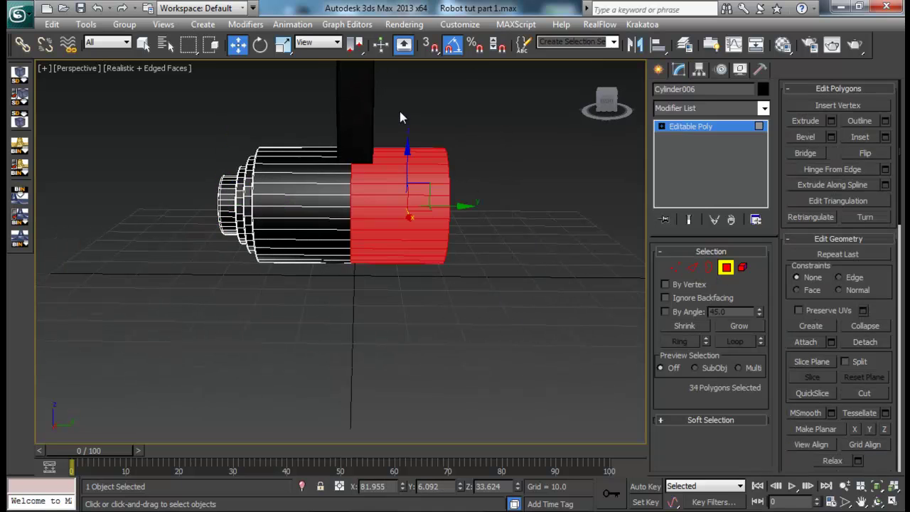
{"action": "key", "text": "Delete"}
{"action": "left_click", "coordinate": [726, 267]}
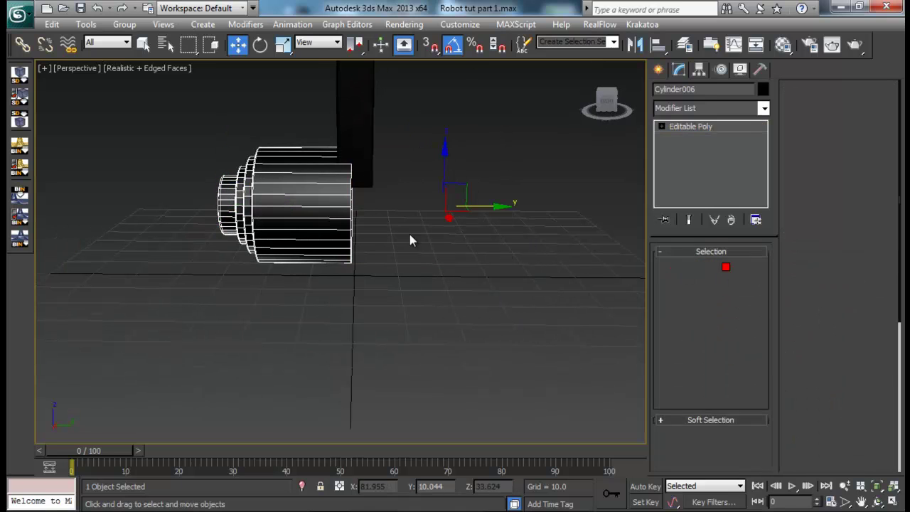
- Mirror the stepped half along Y as a copy and move it along Y to meet the original at the middle
{"action": "left_click", "coordinate": [635, 44]}
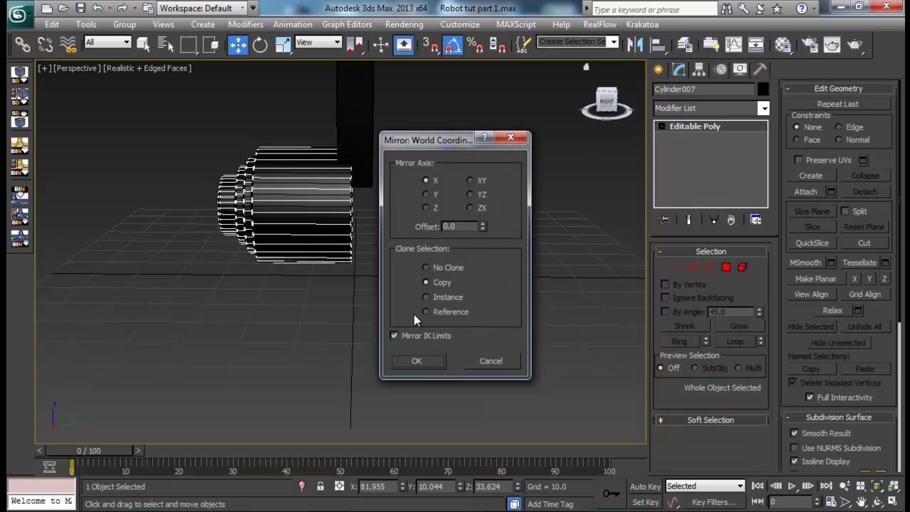
{"action": "left_click_drag", "start_coordinate": [450, 135], "coordinate": [668, 138]}
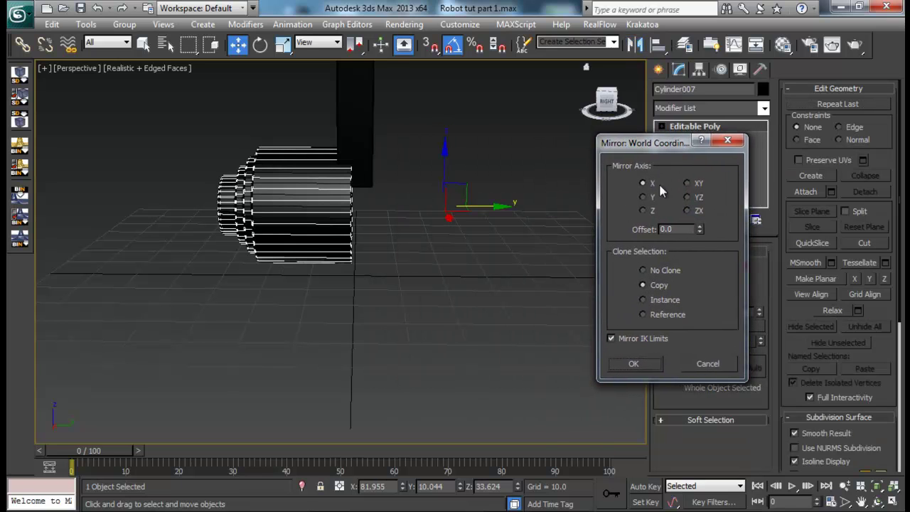
{"action": "left_click", "coordinate": [643, 197]}
{"action": "left_click", "coordinate": [640, 364]}
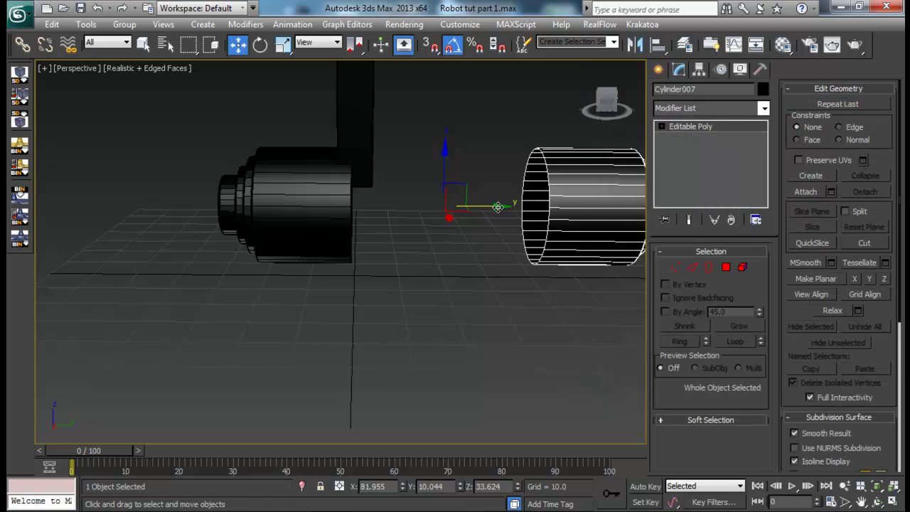
{"action": "left_click_drag", "start_coordinate": [502, 206], "coordinate": [314, 205]}
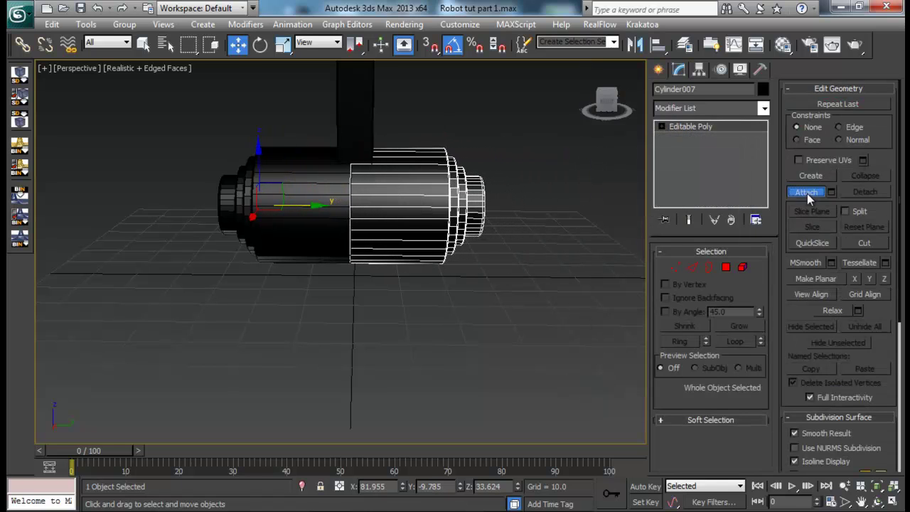
- Attach the original half to the mirrored copy, weld the vertices along the middle seam, and deselect the joint
{"action": "left_click", "coordinate": [310, 217]}
{"action": "key", "text": "1"}
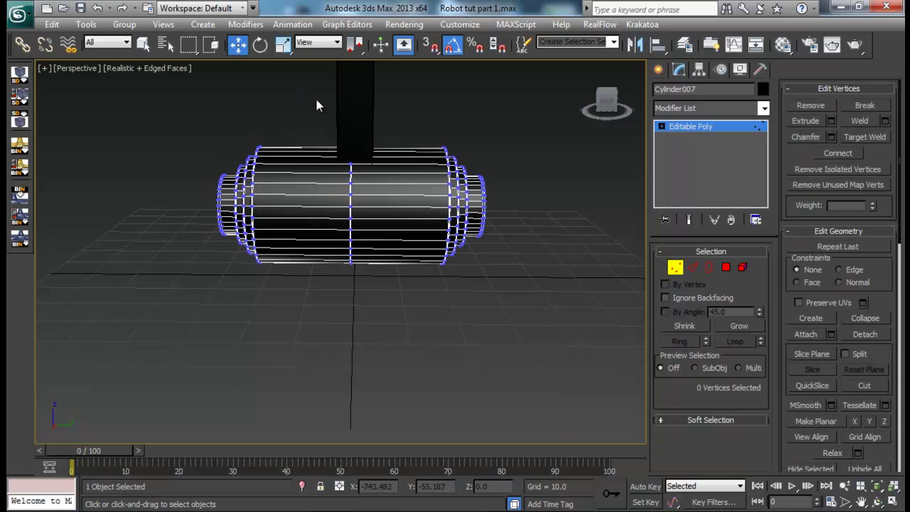
{"action": "left_click_drag", "start_coordinate": [316, 104], "coordinate": [380, 334]}
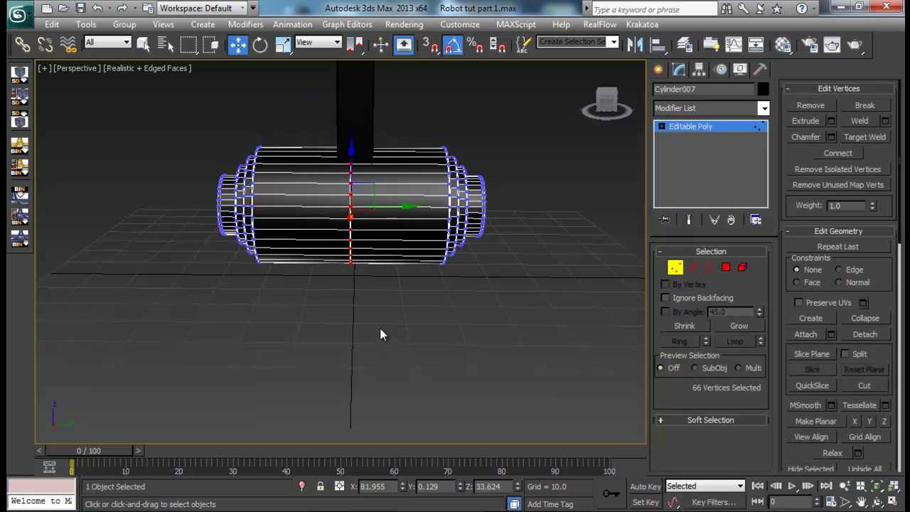
{"action": "left_click", "coordinate": [885, 121]}
{"action": "left_click", "coordinate": [348, 297]}
{"action": "left_click", "coordinate": [591, 294]}
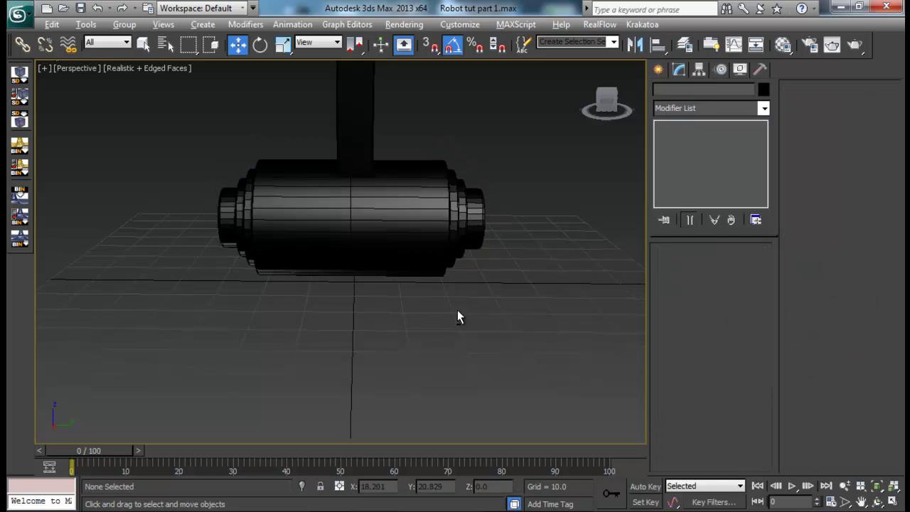
- Scale the joint cylinder and shift it to centre it on the leg panel's lower tip, and deselect it
{"action": "middle_click_drag", "start_coordinate": [459, 315], "coordinate": [341, 306], "text": "alt"}
{"action": "left_click", "coordinate": [331, 291]}
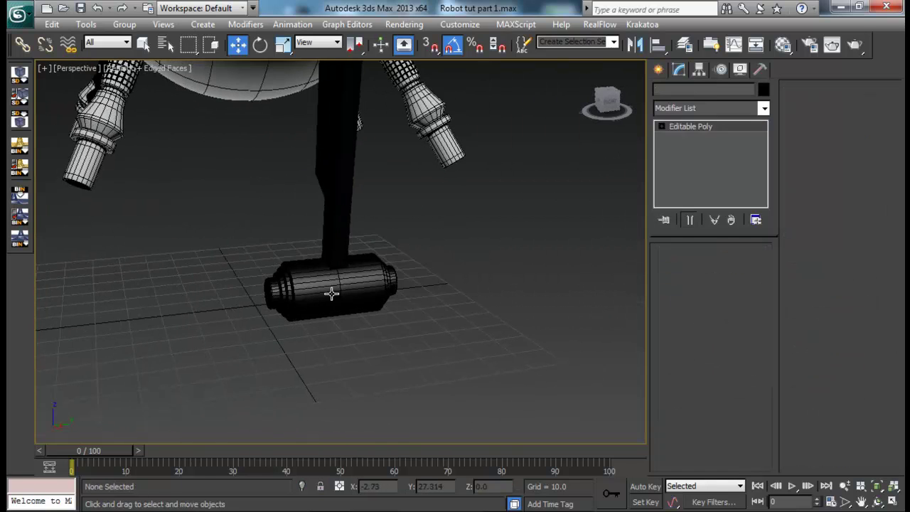
{"action": "key", "text": "r"}
{"action": "left_click_drag", "start_coordinate": [226, 297], "coordinate": [239, 298]}
{"action": "key", "text": "w"}
{"action": "middle_click_drag", "start_coordinate": [353, 291], "coordinate": [327, 289], "text": "alt"}
{"action": "left_click_drag", "start_coordinate": [329, 289], "coordinate": [338, 287]}
{"action": "left_click", "coordinate": [413, 297]}
{"action": "scroll", "coordinate": [367, 303], "scroll_direction": "down", "scroll_amount": 5}
{"action": "middle_click_drag", "start_coordinate": [415, 367], "coordinate": [490, 355], "text": "alt"}
{"action": "scroll", "coordinate": [485, 343], "scroll_direction": "up", "scroll_amount": 2}
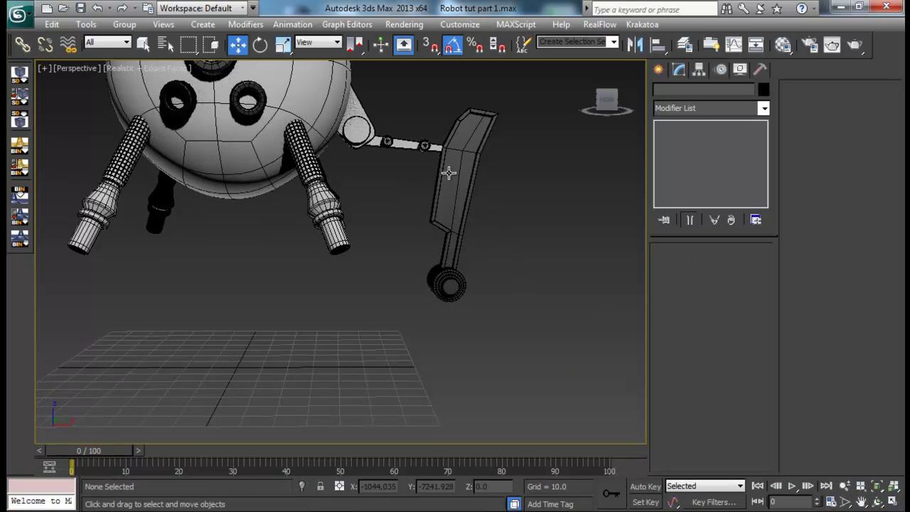
- Copy the black upper leg panel in the front view and place the copy below the cylindrical joint as a lower leg panel
{"action": "left_click", "coordinate": [450, 173]}
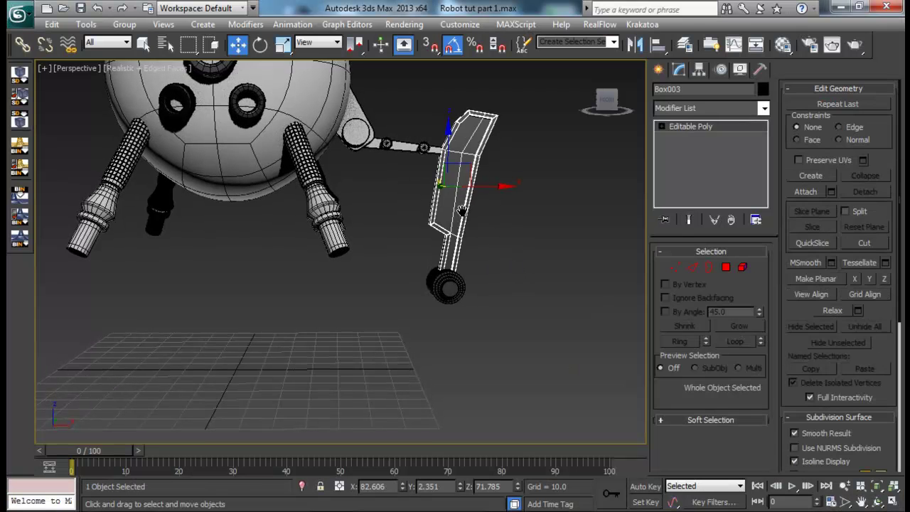
{"action": "key", "text": "alt+w"}
{"action": "scroll", "coordinate": [470, 186], "scroll_direction": "down", "scroll_amount": 4}
{"action": "key", "text": "alt+w"}
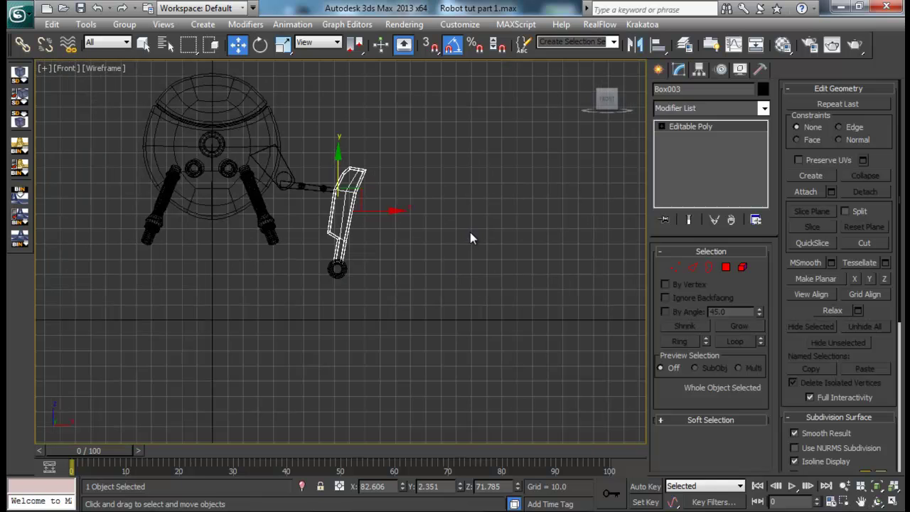
{"action": "mouse_move", "coordinate": [363, 190]}
{"action": "left_mouse_down", "text": "shift"}
{"action": "mouse_move", "coordinate": [334, 282]}
{"action": "mouse_move", "coordinate": [341, 302]}
{"action": "mouse_move", "coordinate": [450, 301]}
{"action": "left_mouse_up", "text": "shift"}
{"action": "left_click", "coordinate": [448, 325]}
- Rotate the copied panel to face the opposite way, with its stem toward the body as in the reference image
{"action": "key", "text": "e"}
{"action": "middle_click_drag", "start_coordinate": [380, 297], "coordinate": [429, 174]}
{"action": "scroll", "coordinate": [432, 302], "scroll_direction": "up", "scroll_amount": 6}
{"action": "key", "text": "alt+Tab"}
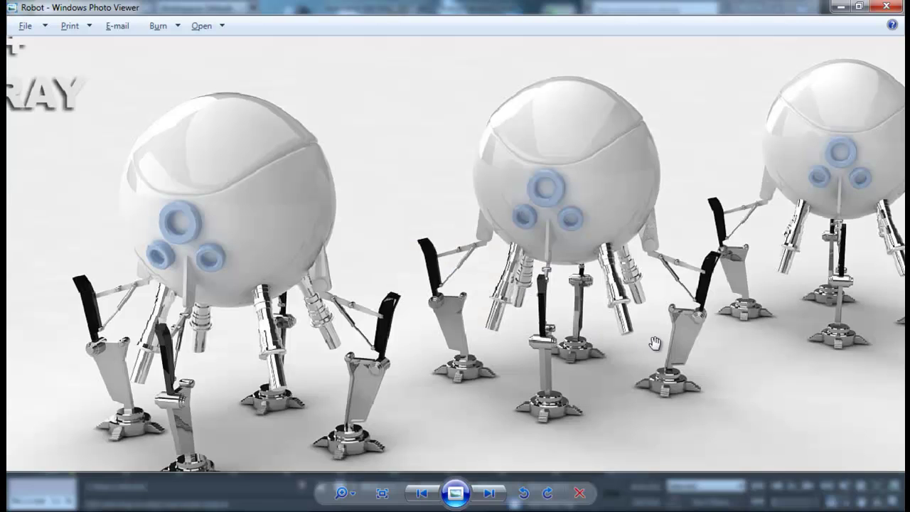
{"action": "key", "text": "alt+Tab"}
{"action": "left_click_drag", "start_coordinate": [432, 240], "coordinate": [426, 239]}
{"action": "key", "text": "alt+Tab"}
{"action": "key", "text": "alt+Tab"}
- Shorten the copied panel's stem by raising its end vertices, and widen the panel by moving its outer-side vertices outward along X
{"action": "left_click", "coordinate": [674, 267]}
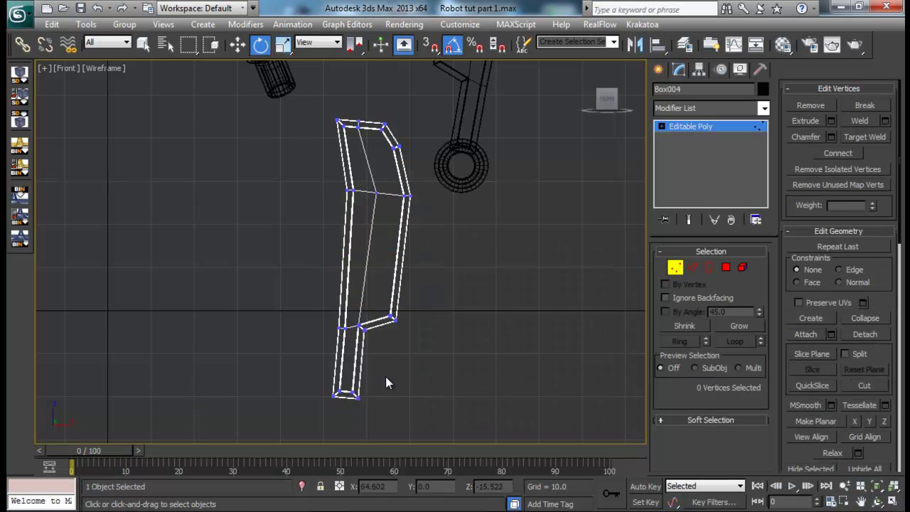
{"action": "left_click_drag", "start_coordinate": [385, 376], "coordinate": [324, 406]}
{"action": "key", "text": "w"}
{"action": "left_click_drag", "start_coordinate": [351, 364], "coordinate": [356, 315]}
{"action": "left_click_drag", "start_coordinate": [377, 358], "coordinate": [383, 357]}
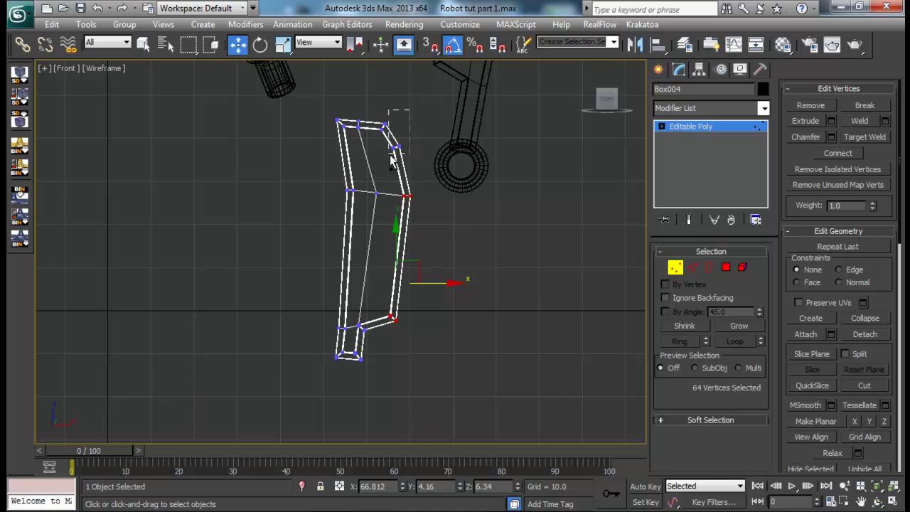
{"action": "left_click_drag", "start_coordinate": [434, 195], "coordinate": [471, 197]}
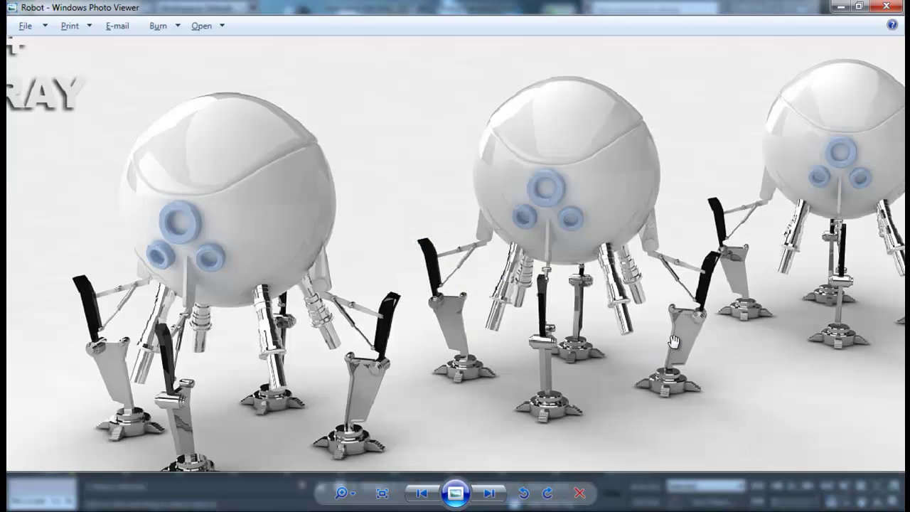
- Shift the lower panel's upper inner vertices toward the body to flare its top, using the reference image as a guide
{"action": "key", "text": "alt+Tab"}
{"action": "left_click_drag", "start_coordinate": [367, 139], "coordinate": [387, 113]}
{"action": "left_click_drag", "start_coordinate": [341, 148], "coordinate": [340, 147]}
{"action": "left_click_drag", "start_coordinate": [342, 100], "coordinate": [342, 99]}
{"action": "key", "text": "alt+Tab"}
{"action": "key", "text": "alt+Tab"}
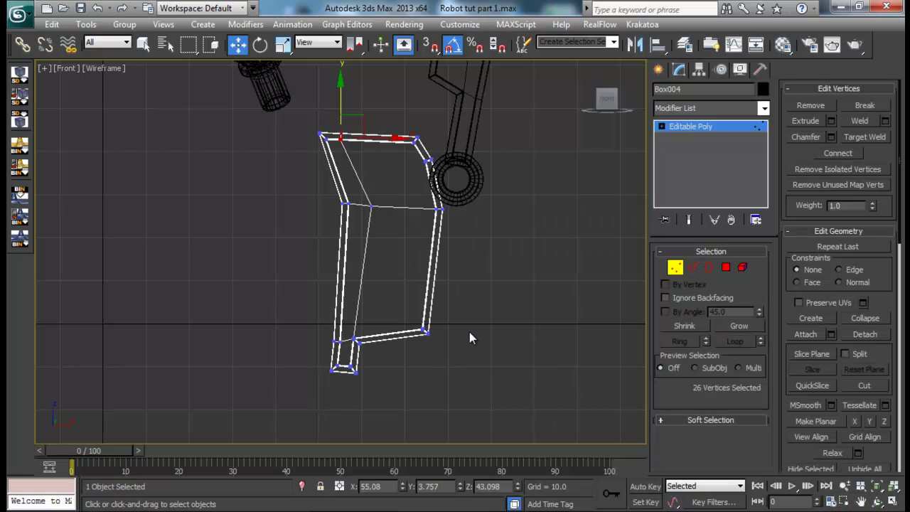
- Raise the vertices at the lower panel's bottom outer corner slightly and compare the outline with the reference image
{"action": "left_click_drag", "start_coordinate": [445, 325], "coordinate": [419, 337]}
{"action": "left_click_drag", "start_coordinate": [424, 297], "coordinate": [424, 294]}
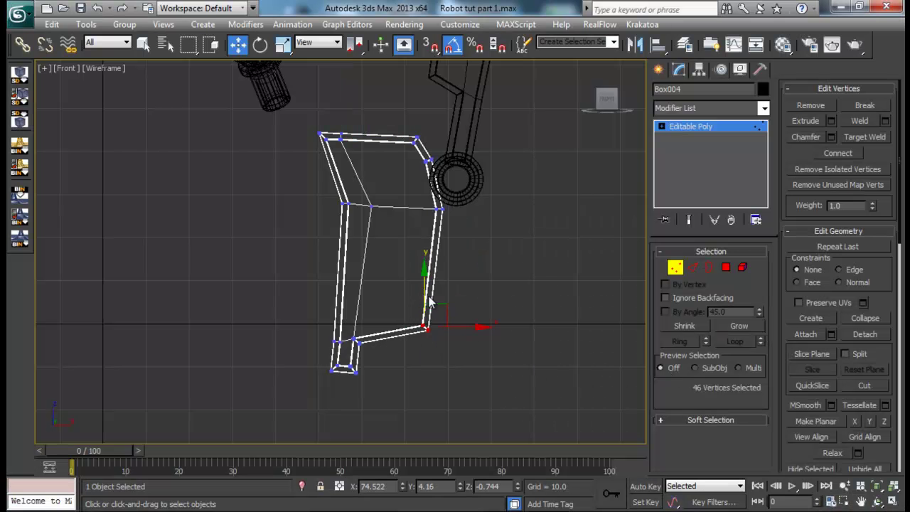
{"action": "key", "text": "alt+Tab"}
{"action": "key", "text": "alt+Tab"}
- Move the two vertex groups at the lower panel's upper outer corner along X toward the joint, and leave vertex editing
{"action": "left_click_drag", "start_coordinate": [411, 176], "coordinate": [412, 175]}
{"action": "left_click_drag", "start_coordinate": [465, 159], "coordinate": [482, 159]}
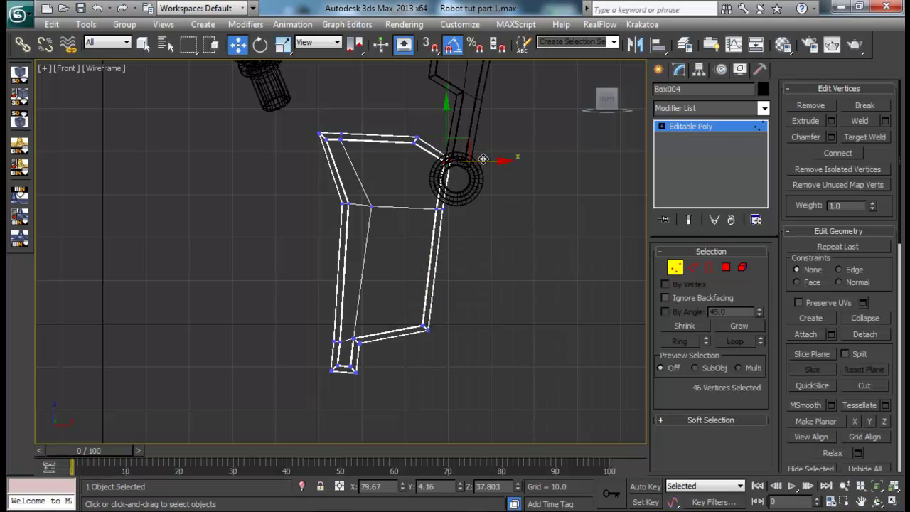
{"action": "middle_click_drag", "start_coordinate": [481, 187], "coordinate": [493, 194]}
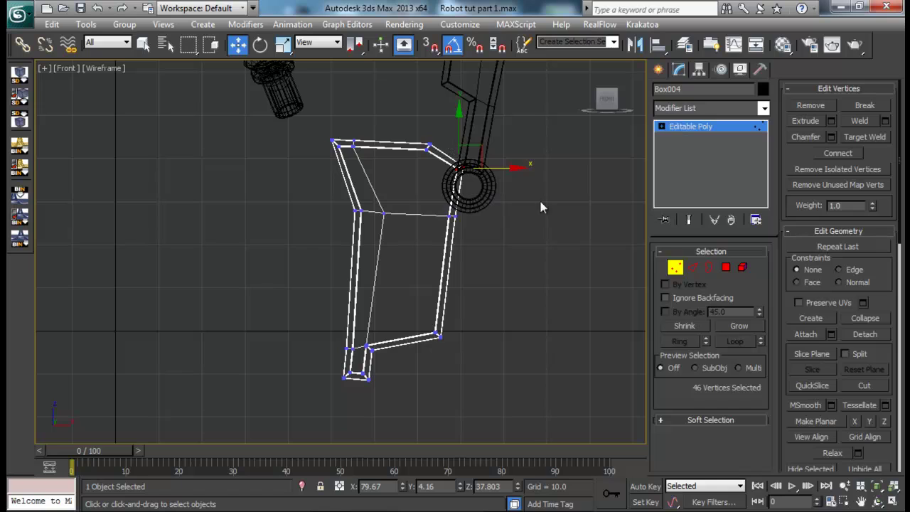
{"action": "left_click_drag", "start_coordinate": [443, 133], "coordinate": [418, 160]}
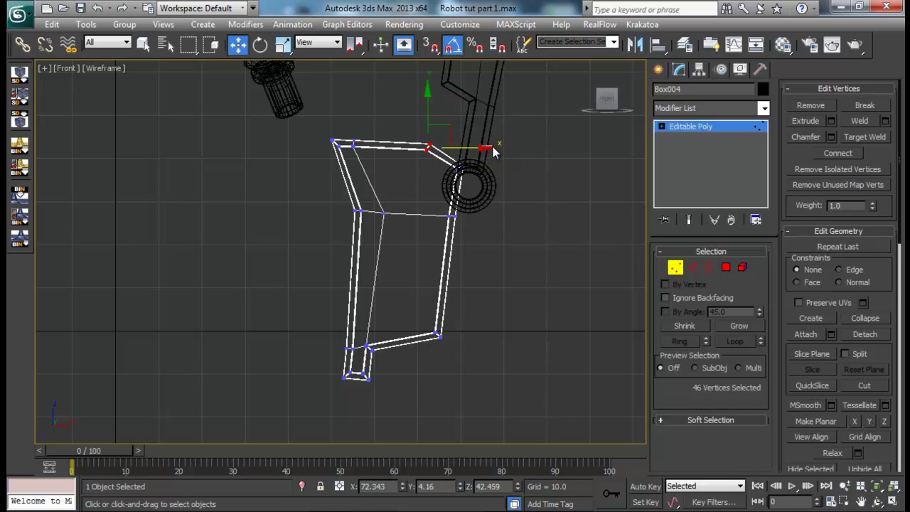
{"action": "left_click_drag", "start_coordinate": [496, 151], "coordinate": [507, 151]}
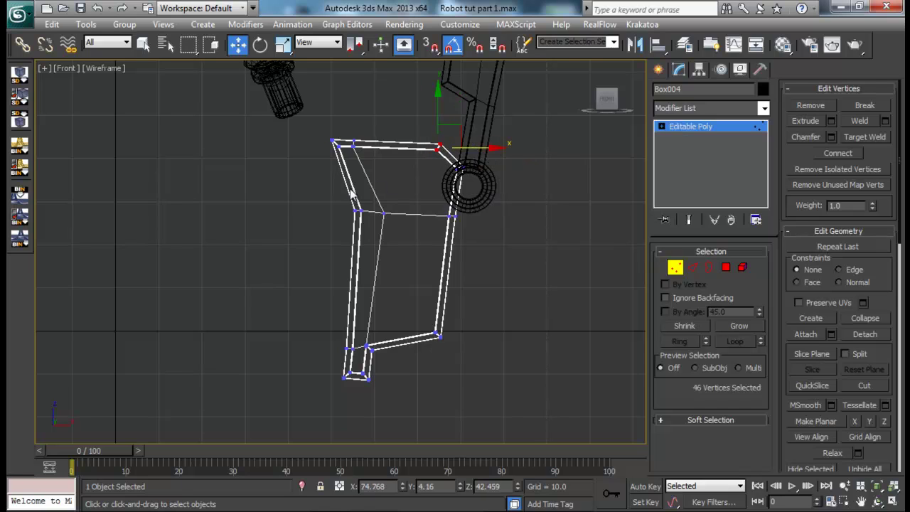
{"action": "left_click", "coordinate": [676, 268]}
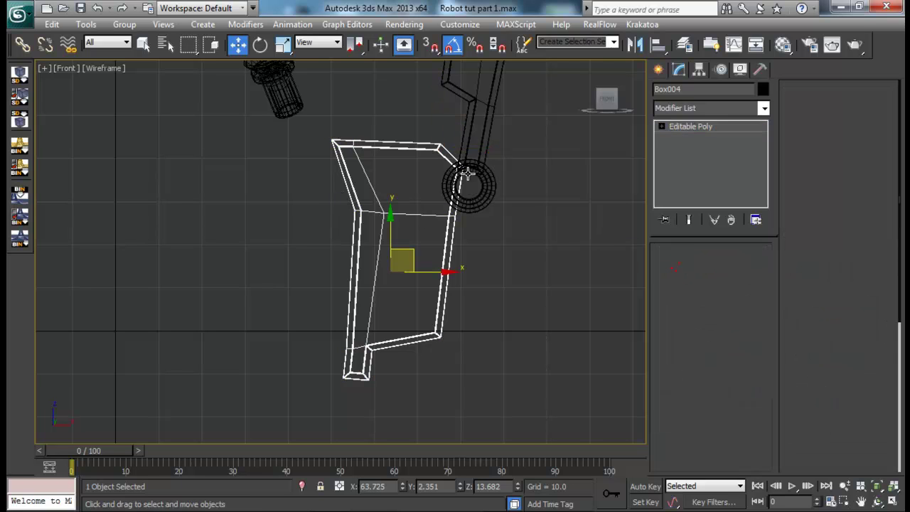
- Move the lower panel down and outward so its upper outer corner meets the cylindrical joint, and return to the perspective view
{"action": "left_click_drag", "start_coordinate": [413, 249], "coordinate": [436, 279]}
{"action": "middle_click_drag", "start_coordinate": [436, 279], "coordinate": [436, 238]}
{"action": "scroll", "coordinate": [441, 270], "scroll_direction": "down", "scroll_amount": 2}
{"action": "scroll", "coordinate": [462, 299], "scroll_direction": "up", "scroll_amount": 2}
{"action": "key", "text": "alt+Tab"}
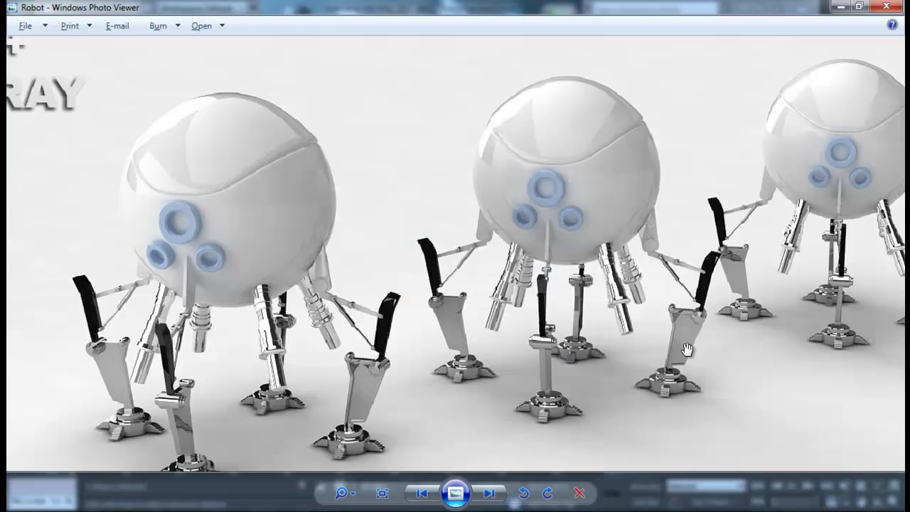
{"action": "key", "text": "alt+Tab"}
{"action": "key", "text": "alt+w"}
{"action": "right_click", "coordinate": [561, 336]}
{"action": "key", "text": "alt+w"}
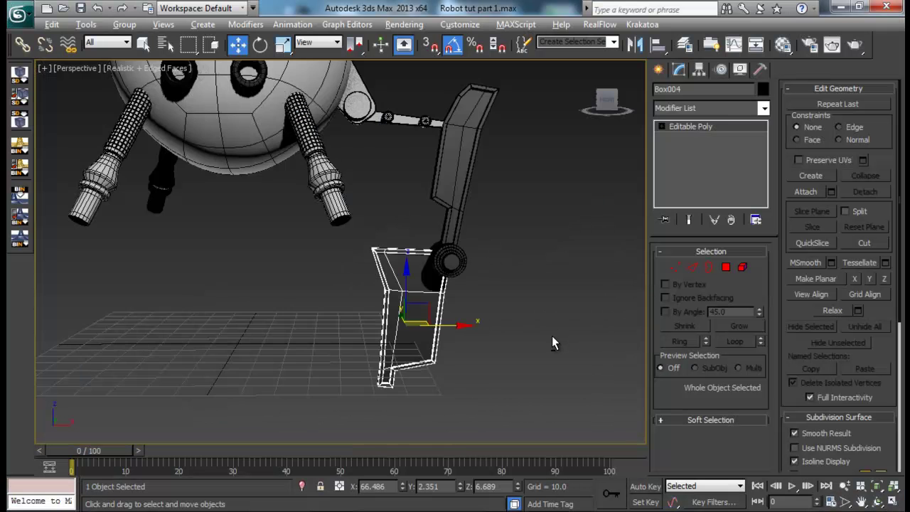
- Move the lower panel's bottom outer corner and middle outer vertices inward along X to taper it like the reference
{"action": "left_click", "coordinate": [675, 268]}
{"action": "left_click_drag", "start_coordinate": [477, 339], "coordinate": [417, 382]}
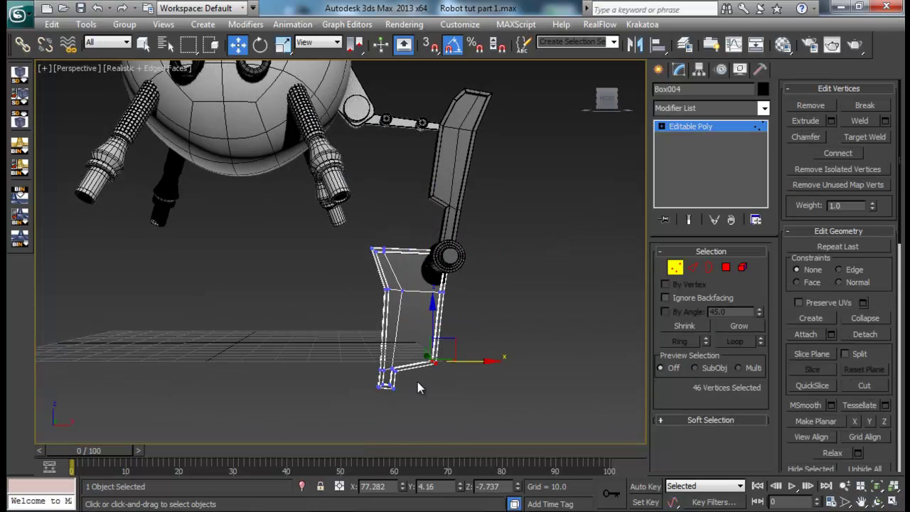
{"action": "left_click_drag", "start_coordinate": [482, 361], "coordinate": [465, 363]}
{"action": "key", "text": "alt+Tab"}
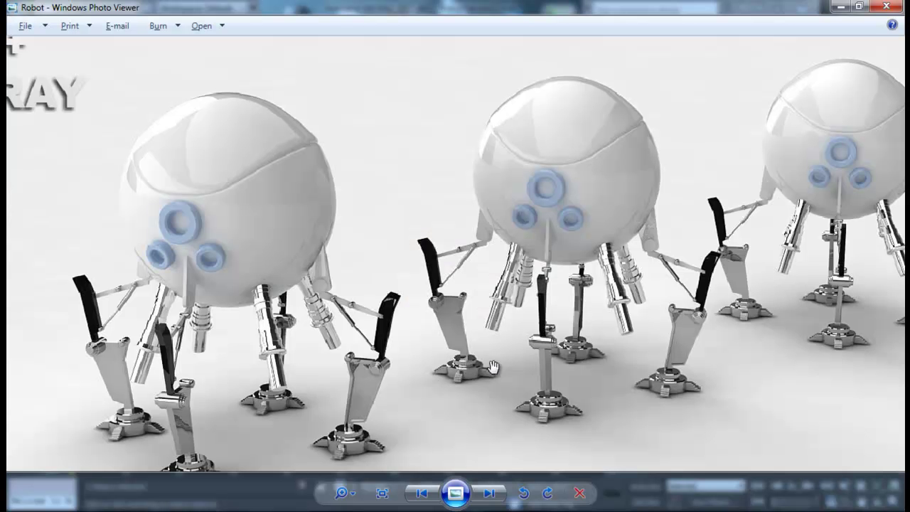
{"action": "key", "text": "alt+Tab"}
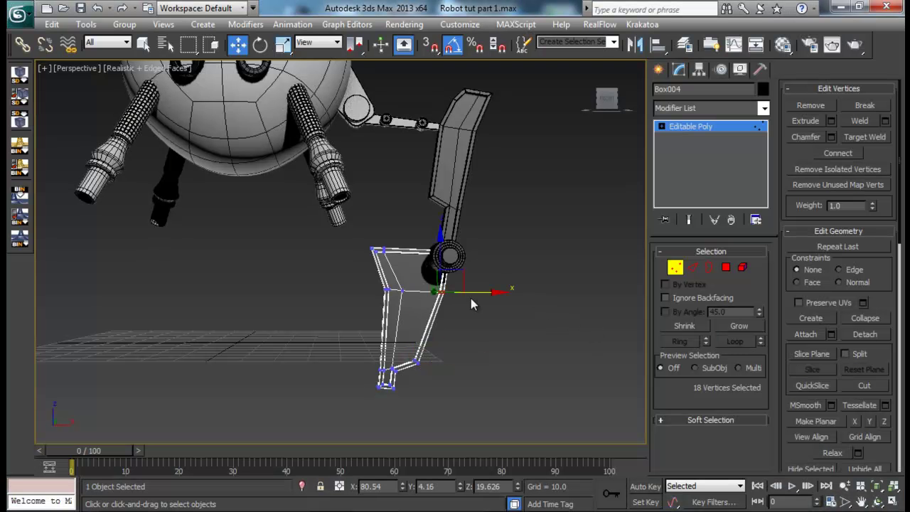
{"action": "left_click_drag", "start_coordinate": [488, 291], "coordinate": [481, 292]}
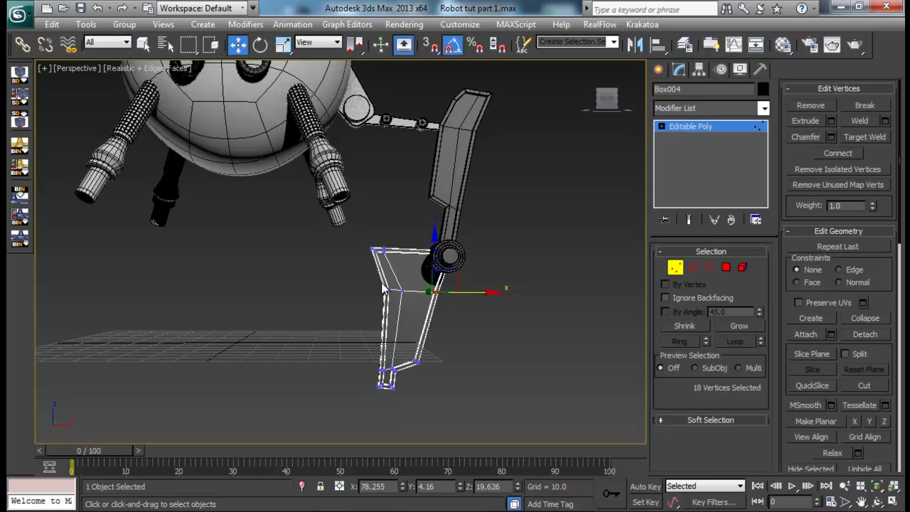
- Narrow the lower panel's top by shifting its second vertex column and inner corner vertices along X toward the joint
{"action": "left_click_drag", "start_coordinate": [386, 252], "coordinate": [425, 249]}
{"action": "left_click", "coordinate": [483, 284]}
{"action": "middle_click_drag", "start_coordinate": [482, 285], "coordinate": [482, 283], "text": "alt"}
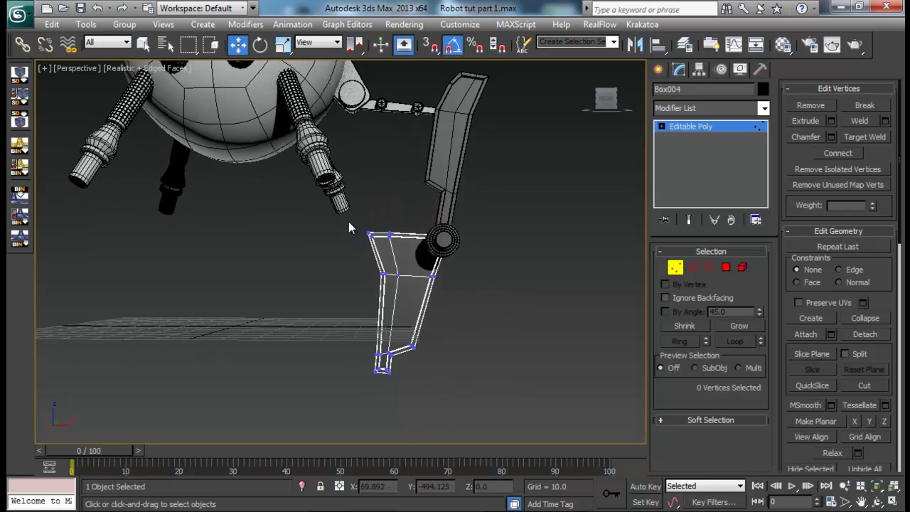
{"action": "left_click_drag", "start_coordinate": [352, 226], "coordinate": [445, 249]}
{"action": "middle_click_drag", "start_coordinate": [445, 249], "coordinate": [439, 234], "text": "alt"}
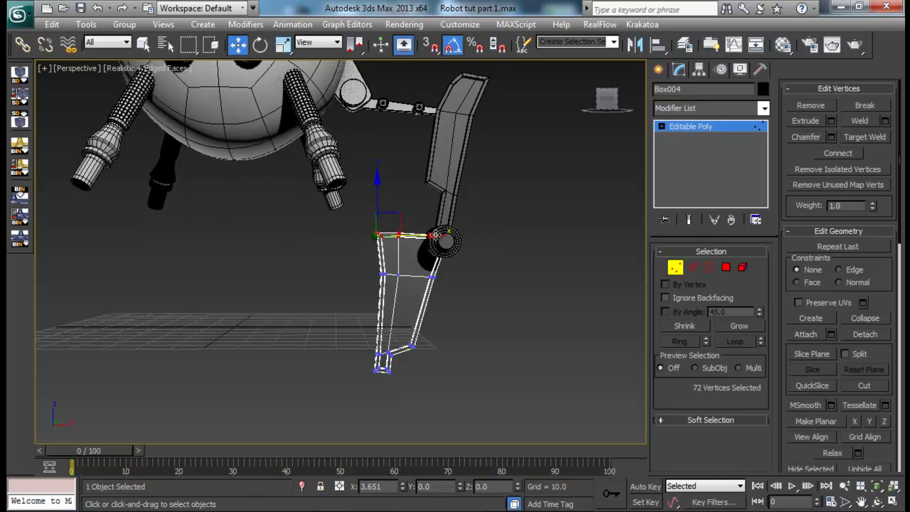
{"action": "left_click_drag", "start_coordinate": [435, 235], "coordinate": [436, 235]}
- Adjust the inner vertices at the lower panel's bend along X to straighten its inner edge, and leave vertex editing
{"action": "left_click_drag", "start_coordinate": [425, 276], "coordinate": [434, 277]}
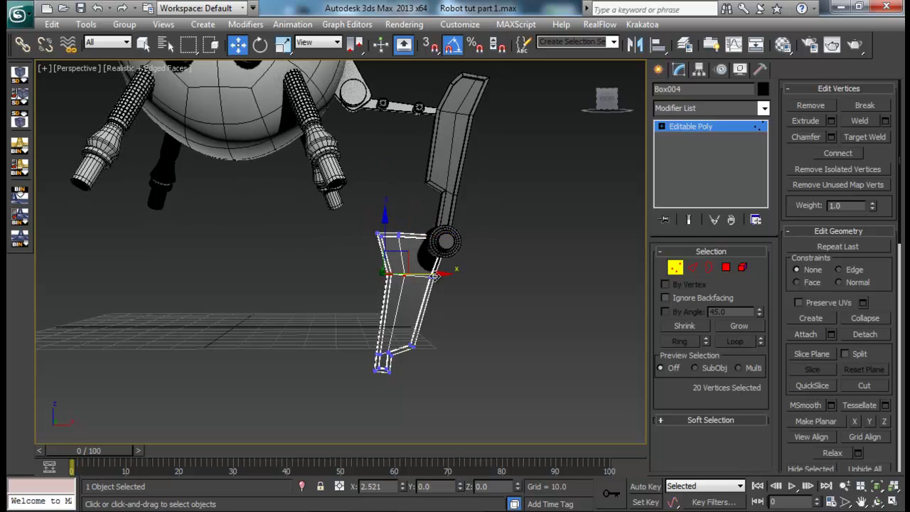
{"action": "middle_click_drag", "start_coordinate": [441, 335], "coordinate": [426, 345], "text": "alt"}
{"action": "left_click_drag", "start_coordinate": [417, 284], "coordinate": [422, 282]}
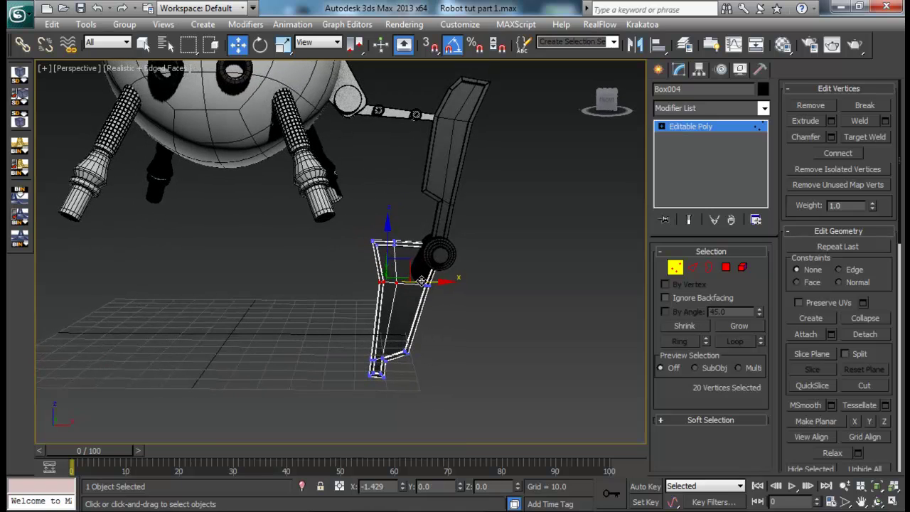
{"action": "middle_click_drag", "start_coordinate": [455, 326], "coordinate": [454, 310], "text": "alt"}
{"action": "key", "text": "alt+Tab"}
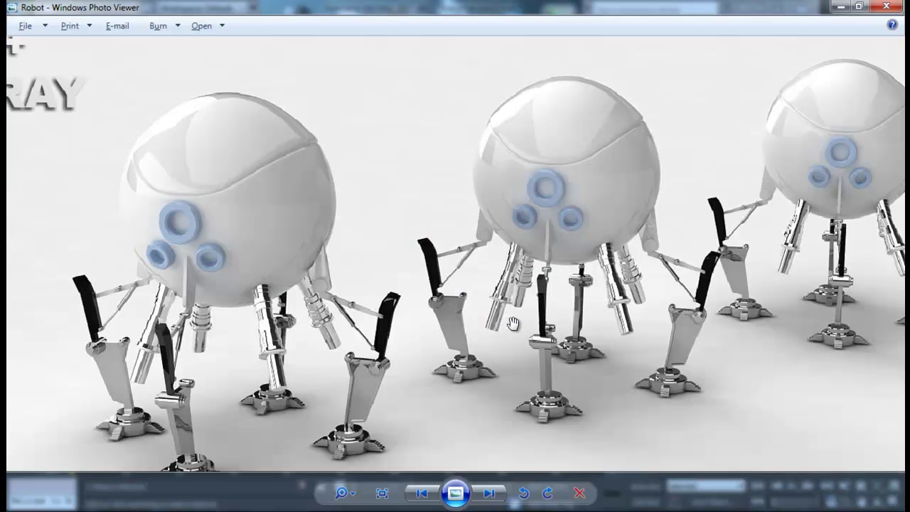
{"action": "key", "text": "alt+Tab"}
{"action": "middle_click_drag", "start_coordinate": [542, 323], "coordinate": [587, 311], "text": "alt"}
{"action": "left_click", "coordinate": [674, 268]}
- Examine the lower panel's alignment with the joint from the front and side, and compare the leg with the reference image
{"action": "scroll", "coordinate": [452, 260], "scroll_direction": "down", "scroll_amount": 5}
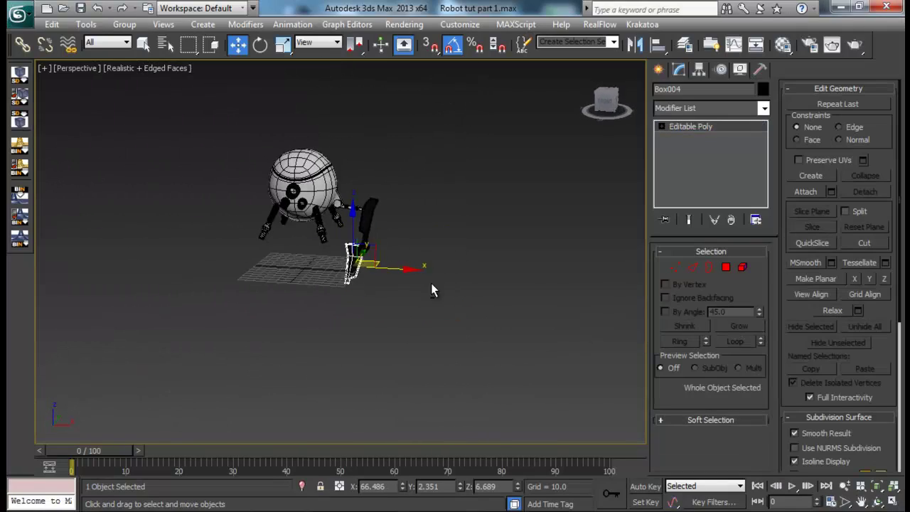
{"action": "key", "text": "alt+Tab"}
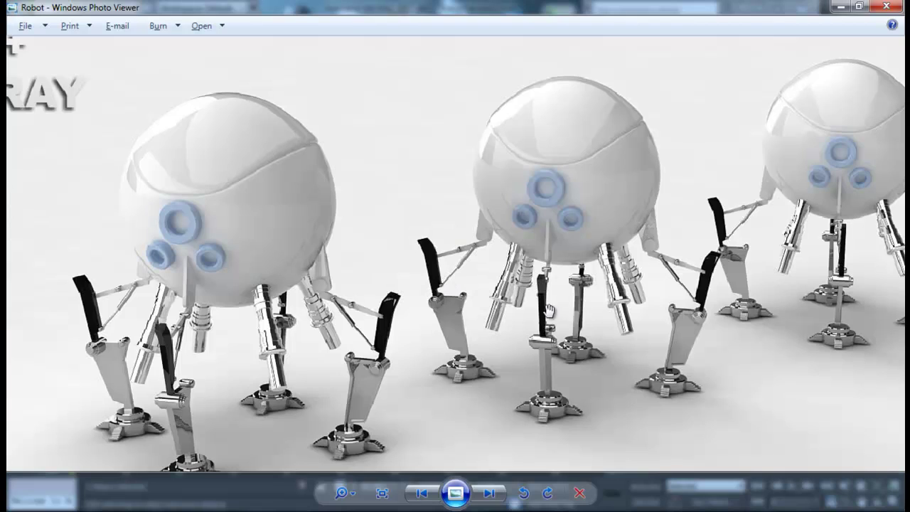
{"action": "key", "text": "alt+Tab"}
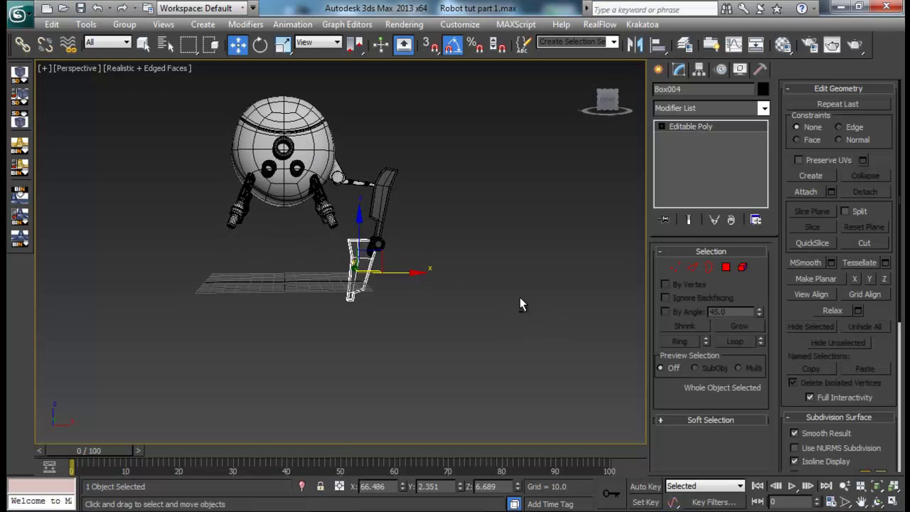
{"action": "key", "text": "alt+Tab"}
{"action": "key", "text": "alt+Tab"}
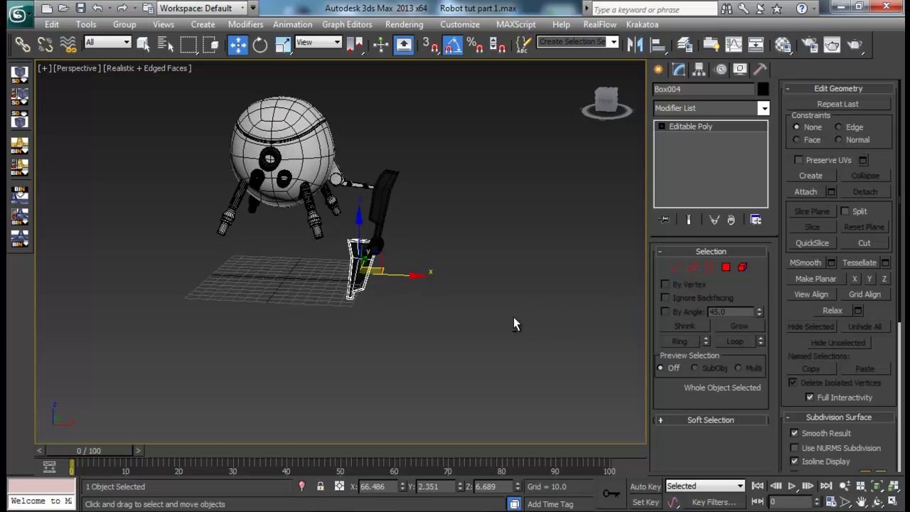
{"action": "left_click", "coordinate": [432, 306]}
{"action": "middle_click_drag", "start_coordinate": [432, 306], "coordinate": [302, 283], "text": "alt"}
{"action": "left_click", "coordinate": [344, 268]}
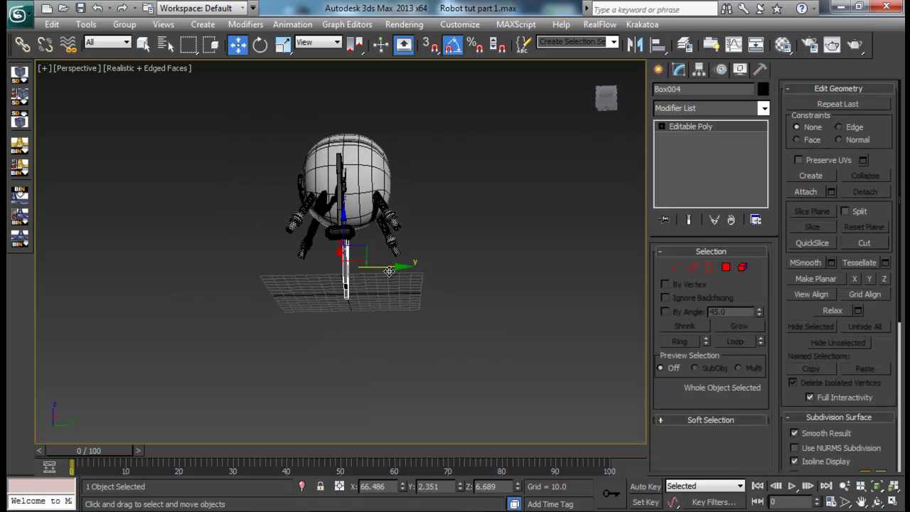
{"action": "middle_click_drag", "start_coordinate": [381, 267], "coordinate": [417, 341], "text": "alt"}
{"action": "left_click", "coordinate": [423, 306]}
{"action": "key", "text": "alt+Tab"}
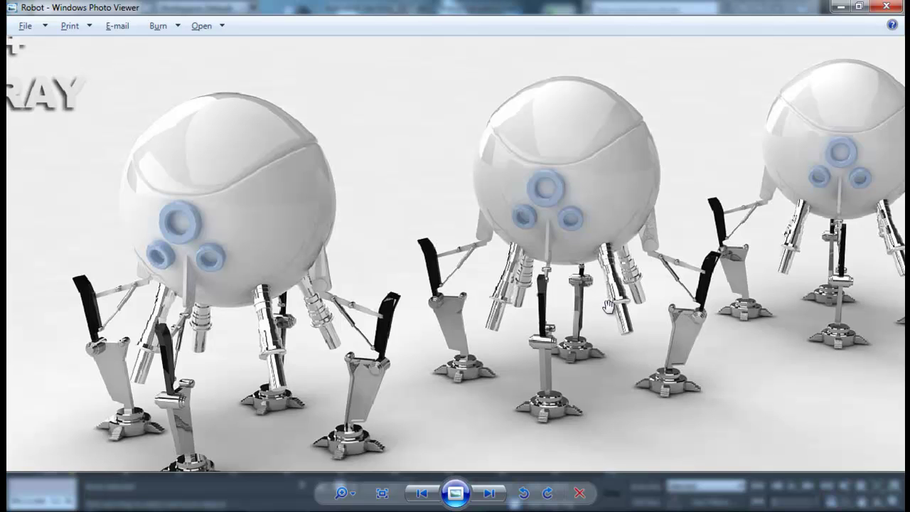
{"action": "key", "text": "alt+Tab"}
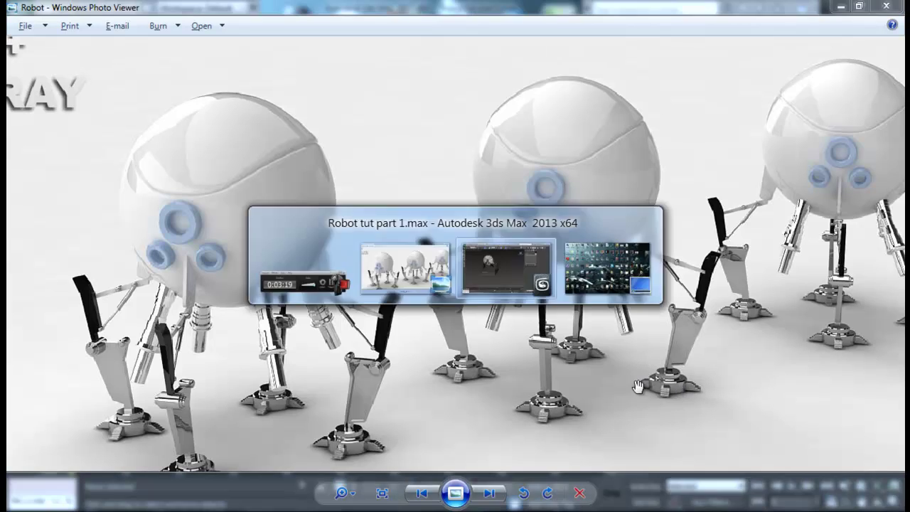
{"action": "middle_click_drag", "start_coordinate": [428, 335], "coordinate": [375, 288], "text": "alt"}
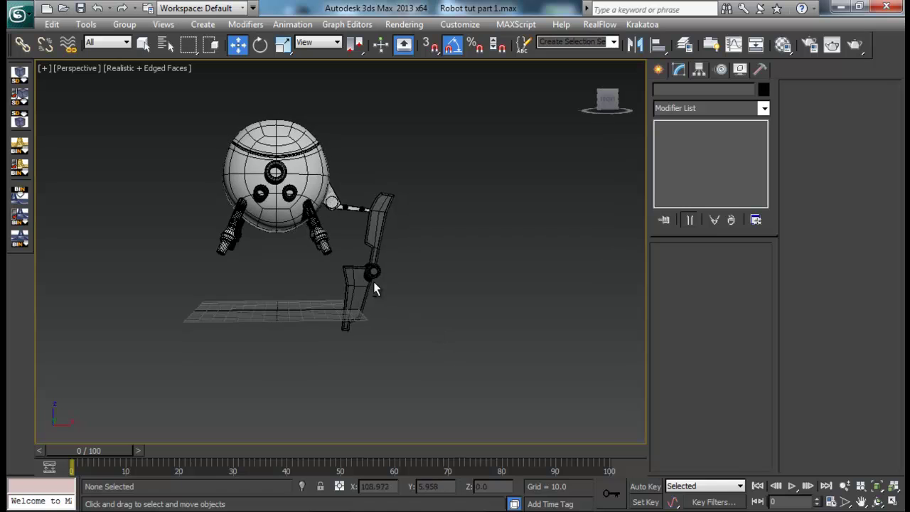
- Select the whole robot and move it up along Z so the leg clears the grid
{"action": "left_click_drag", "start_coordinate": [256, 206], "coordinate": [404, 313]}
{"action": "middle_click_drag", "start_coordinate": [399, 303], "coordinate": [390, 276], "text": "alt"}
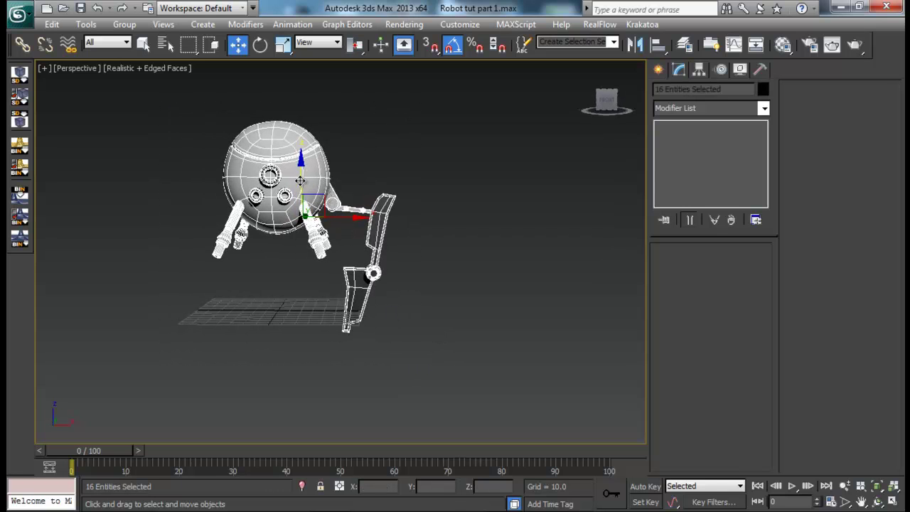
{"action": "left_click_drag", "start_coordinate": [302, 179], "coordinate": [300, 137]}
{"action": "middle_click_drag", "start_coordinate": [448, 216], "coordinate": [451, 243], "text": "alt"}
{"action": "key", "text": "alt+Tab"}
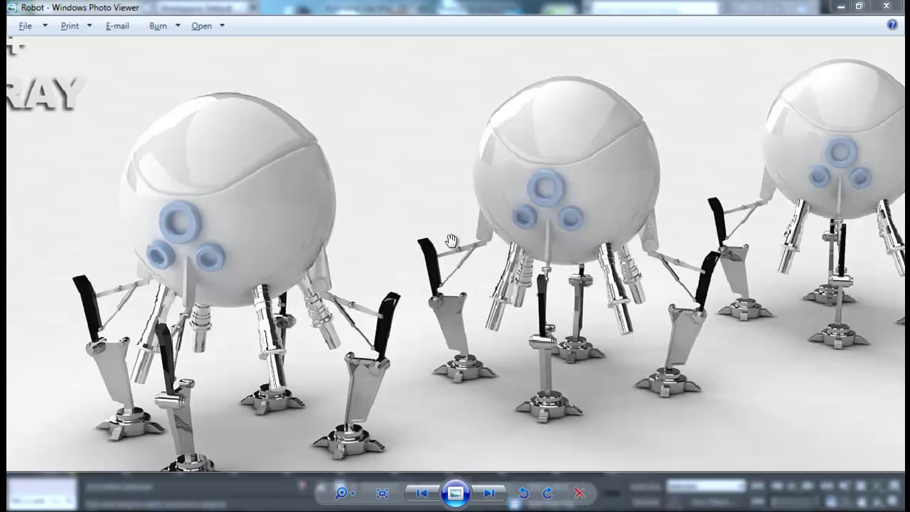
{"action": "key", "text": "alt+Tab"}
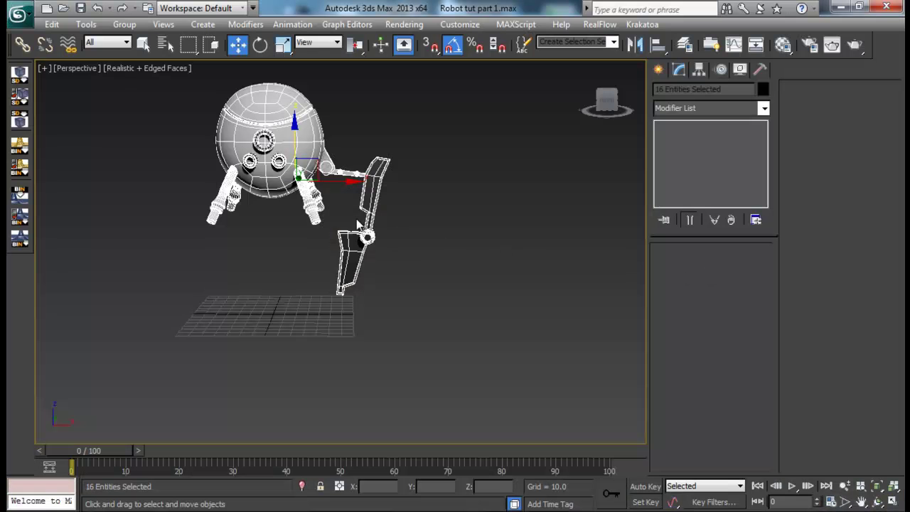
- Shorten the upper leg panel by raising its lower-end vertices along Z
{"action": "key", "text": "alt+Tab"}
{"action": "key", "text": "alt+Tab"}
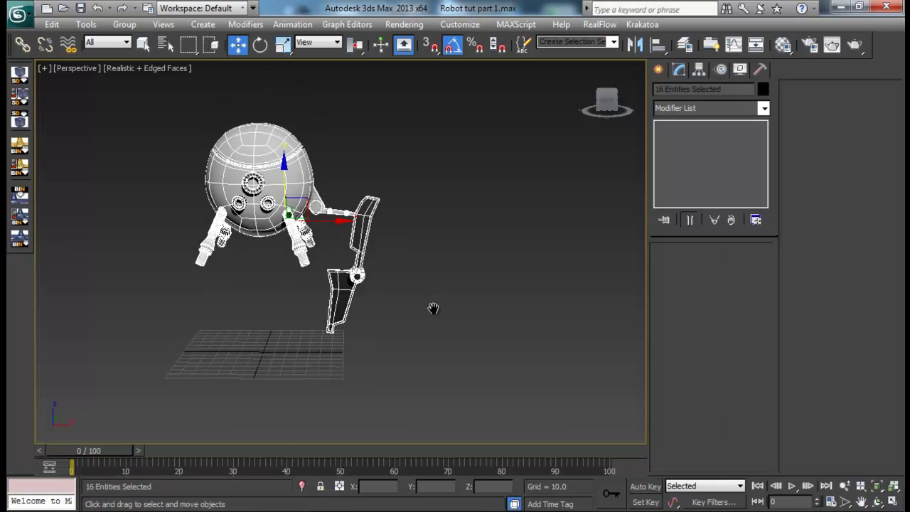
{"action": "scroll", "coordinate": [426, 317], "scroll_direction": "up", "scroll_amount": 3}
{"action": "left_click", "coordinate": [359, 279]}
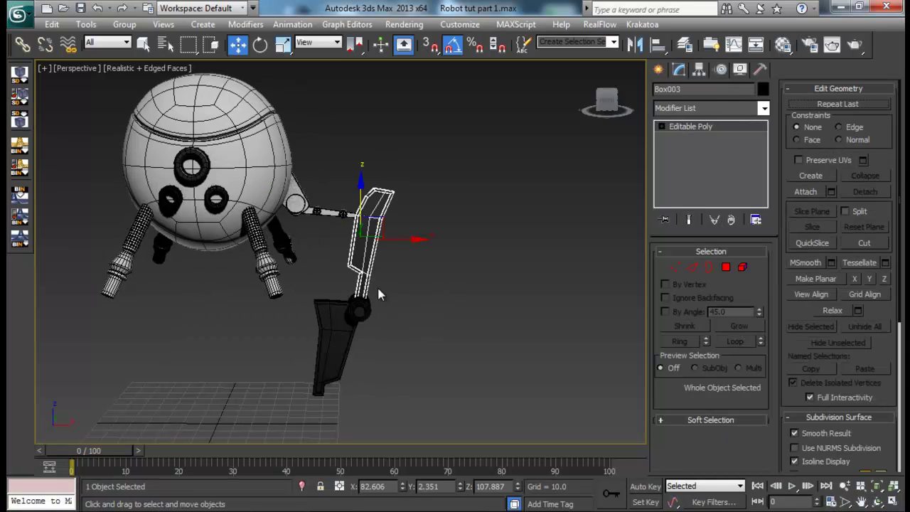
{"action": "left_click", "coordinate": [675, 267]}
{"action": "left_click_drag", "start_coordinate": [363, 306], "coordinate": [331, 318]}
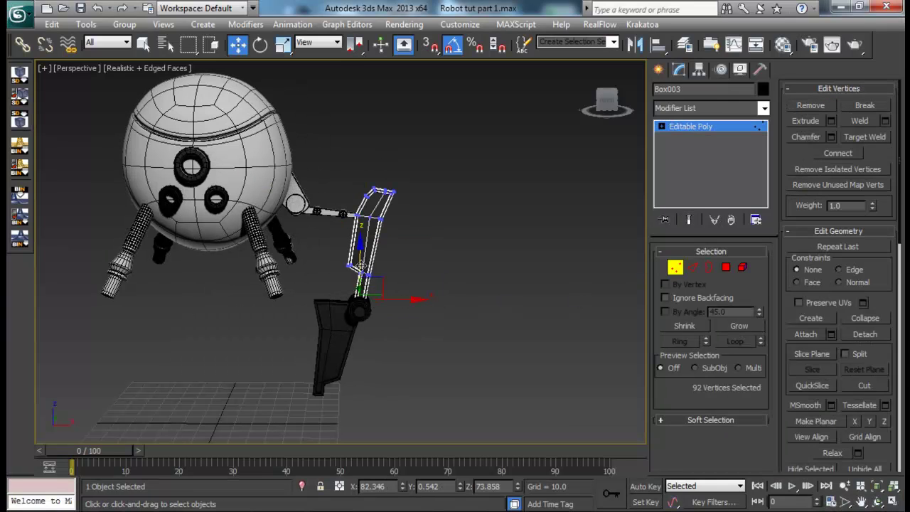
{"action": "left_click_drag", "start_coordinate": [361, 265], "coordinate": [361, 253]}
- Select the cylindrical joint and lower leg panel together and move them up along Z to meet the shortened upper panel
{"action": "left_click_drag", "start_coordinate": [392, 286], "coordinate": [331, 342]}
{"action": "left_click", "coordinate": [672, 270]}
{"action": "middle_click_drag", "start_coordinate": [332, 340], "coordinate": [339, 322], "text": "alt"}
{"action": "left_click_drag", "start_coordinate": [344, 290], "coordinate": [346, 275]}
{"action": "middle_click_drag", "start_coordinate": [348, 330], "coordinate": [355, 292]}
- Select the whole robot, lower it along Z toward the grid, and clear the selection
{"action": "scroll", "coordinate": [356, 292], "scroll_direction": "down", "scroll_amount": 4}
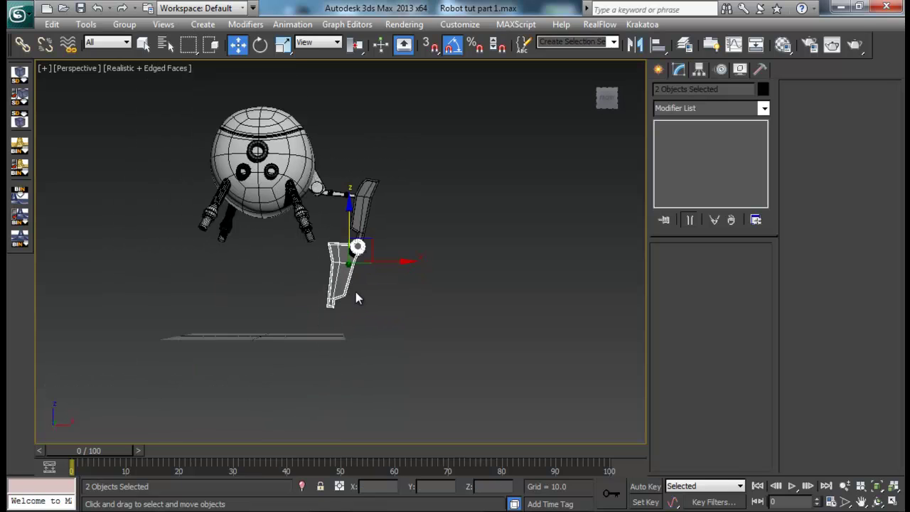
{"action": "left_click_drag", "start_coordinate": [147, 112], "coordinate": [148, 111]}
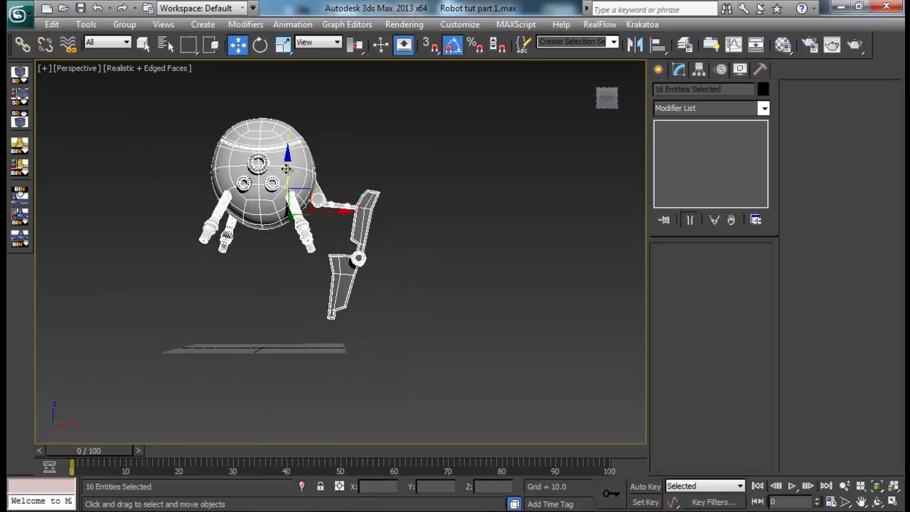
{"action": "left_click_drag", "start_coordinate": [286, 169], "coordinate": [287, 179]}
{"action": "middle_click_drag", "start_coordinate": [419, 336], "coordinate": [412, 365], "text": "alt"}
{"action": "left_click", "coordinate": [434, 353]}
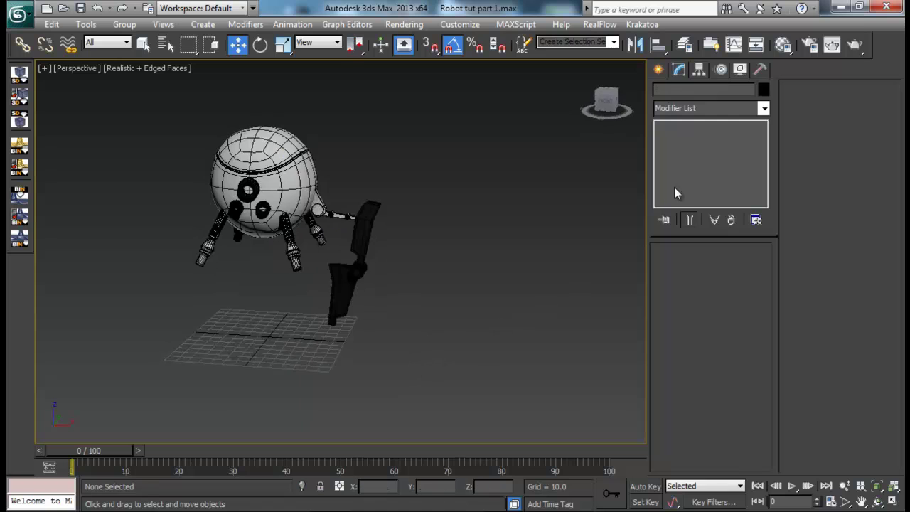
- Check the foot in the reference image and draw a cylinder at the leg in the Top view, about 9.7 in radius and 5.4 high
{"action": "left_click", "coordinate": [658, 70]}
{"action": "key", "text": "alt+Tab"}
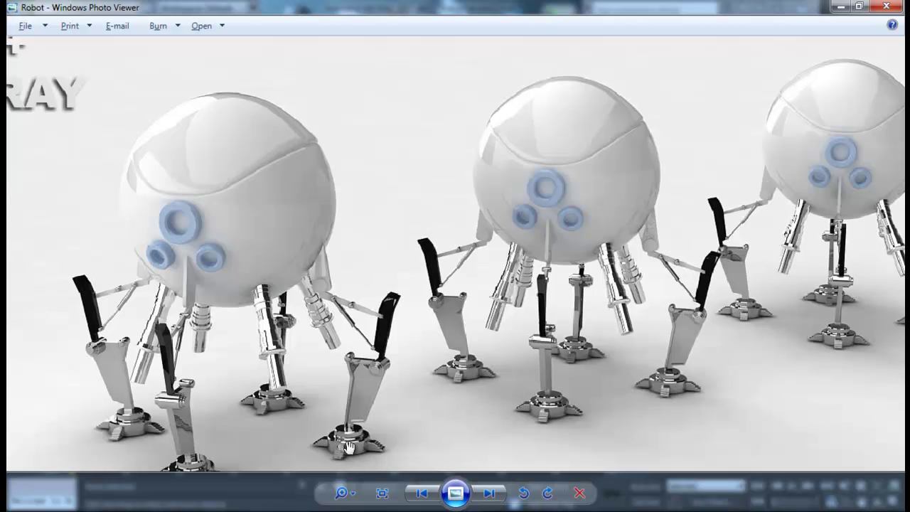
{"action": "key", "text": "alt+Tab"}
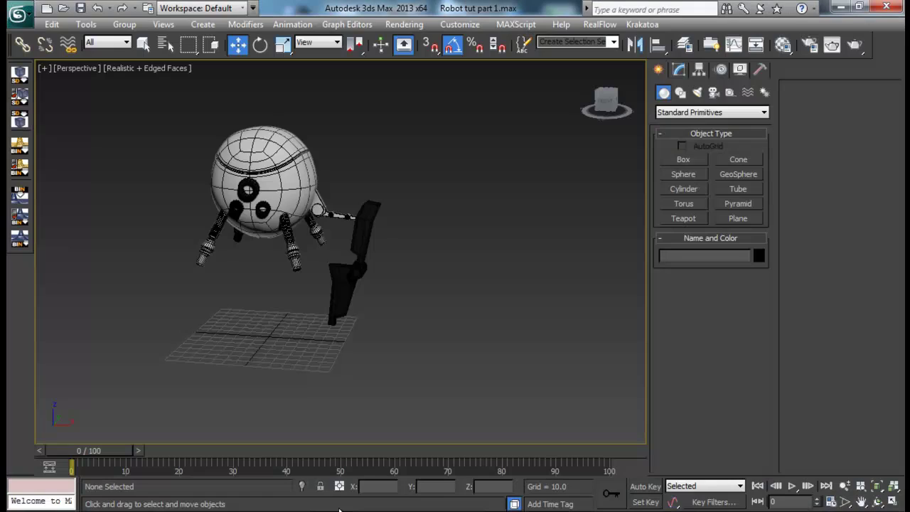
{"action": "left_click", "coordinate": [684, 188]}
{"action": "middle_click_drag", "start_coordinate": [413, 298], "coordinate": [342, 320], "text": "alt"}
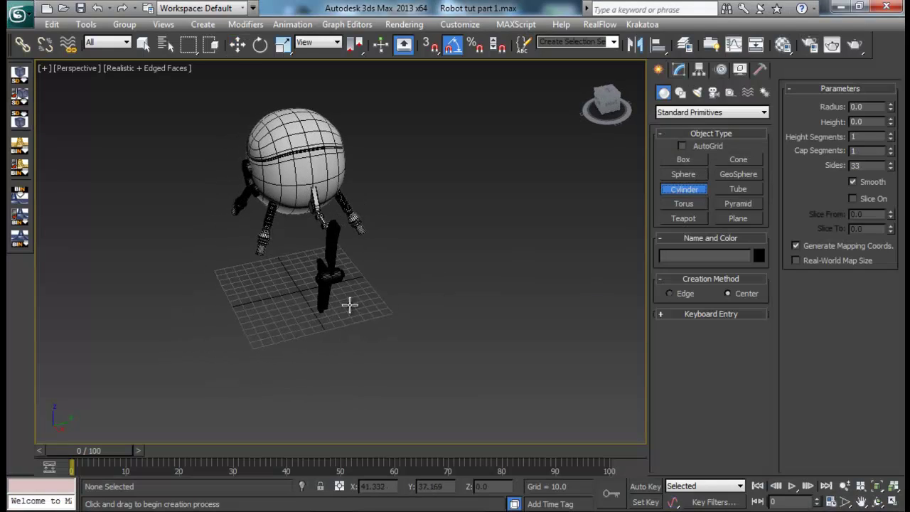
{"action": "key", "text": "alt+w"}
{"action": "middle_click", "coordinate": [260, 119]}
{"action": "key", "text": "alt+w"}
{"action": "scroll", "coordinate": [490, 273], "scroll_direction": "up", "scroll_amount": 5}
{"action": "middle_click_drag", "start_coordinate": [566, 166], "coordinate": [466, 246]}
{"action": "left_click_drag", "start_coordinate": [440, 313], "coordinate": [463, 349]}
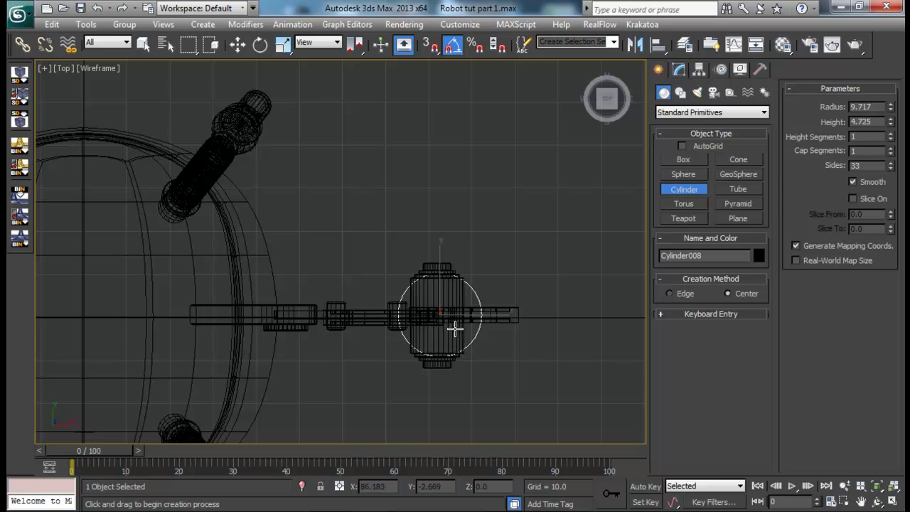
{"action": "middle_click_drag", "start_coordinate": [455, 326], "coordinate": [453, 296]}
- In the Perspective view, move the new cylinder along X until it sits beneath the lower leg panel
{"action": "key", "text": "alt+w"}
{"action": "middle_click", "coordinate": [485, 341]}
{"action": "key", "text": "alt+w"}
{"action": "middle_click_drag", "start_coordinate": [485, 342], "coordinate": [532, 332], "text": "alt"}
{"action": "key", "text": "w"}
{"action": "scroll", "coordinate": [429, 323], "scroll_direction": "up", "scroll_amount": 4}
{"action": "middle_click_drag", "start_coordinate": [428, 322], "coordinate": [376, 316], "text": "alt"}
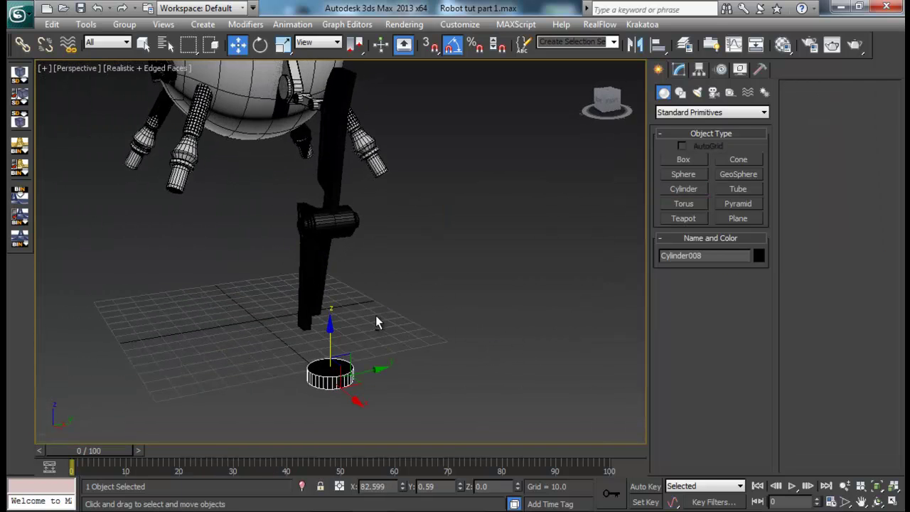
{"action": "left_click_drag", "start_coordinate": [355, 410], "coordinate": [327, 376]}
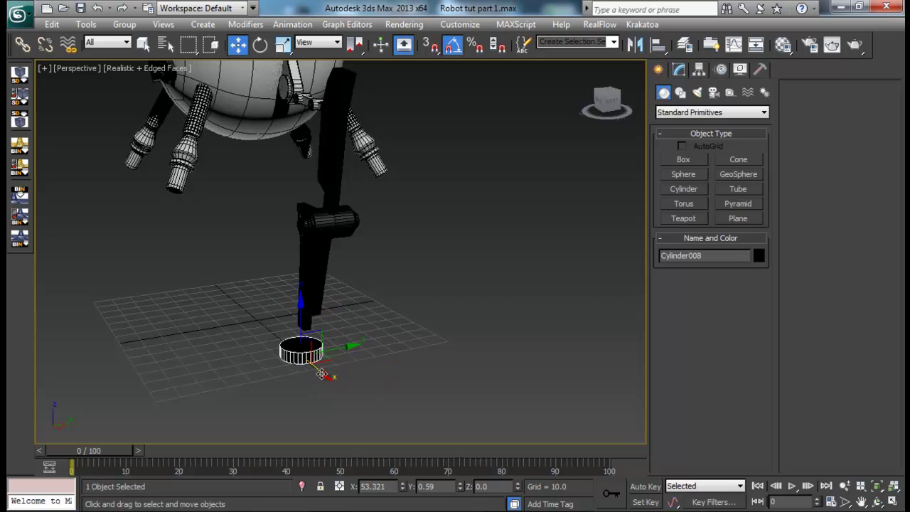
- Align the cylinder's center to the lower leg panel in Y, and fine-tune its X position to about 57.2
{"action": "key", "text": "alt+a"}
{"action": "left_click", "coordinate": [316, 272]}
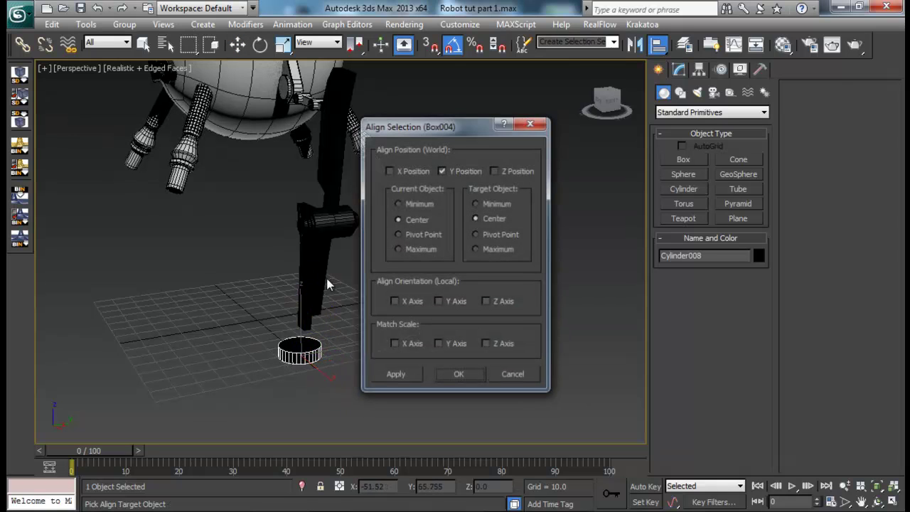
{"action": "left_click", "coordinate": [456, 380]}
{"action": "middle_click_drag", "start_coordinate": [368, 362], "coordinate": [478, 341], "text": "alt"}
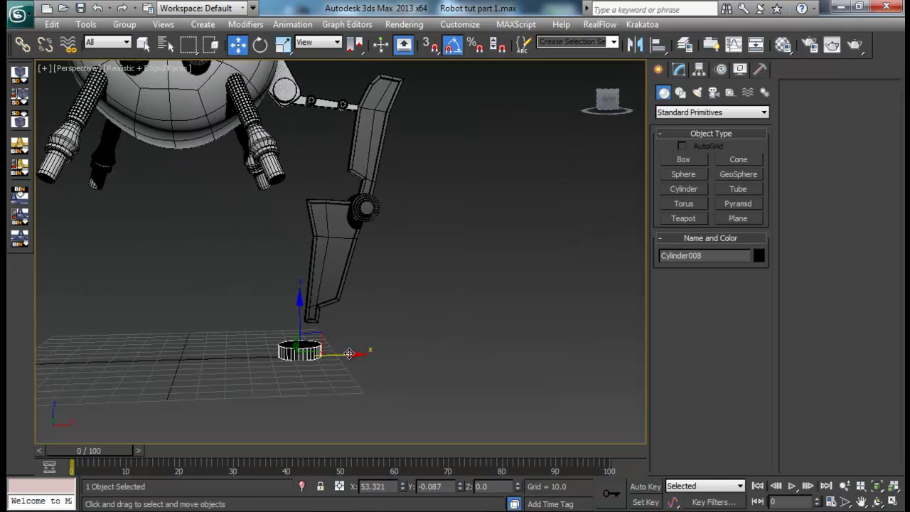
{"action": "left_click_drag", "start_coordinate": [349, 353], "coordinate": [359, 359]}
{"action": "scroll", "coordinate": [359, 360], "scroll_direction": "up", "scroll_amount": 2}
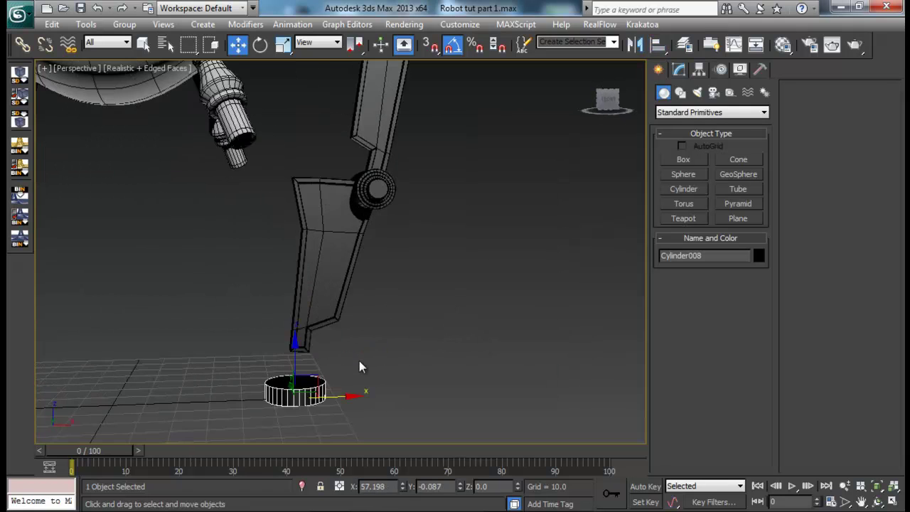
- Scale the foot cylinder uniformly to about 137%, and reduce its Z scale to about 126%
{"action": "middle_click_drag", "start_coordinate": [359, 361], "coordinate": [318, 379], "text": "alt"}
{"action": "key", "text": "r"}
{"action": "left_click_drag", "start_coordinate": [304, 376], "coordinate": [320, 386]}
{"action": "middle_click_drag", "start_coordinate": [319, 386], "coordinate": [305, 416], "text": "alt"}
{"action": "left_click", "coordinate": [303, 412]}
{"action": "key", "text": "ctrl+z"}
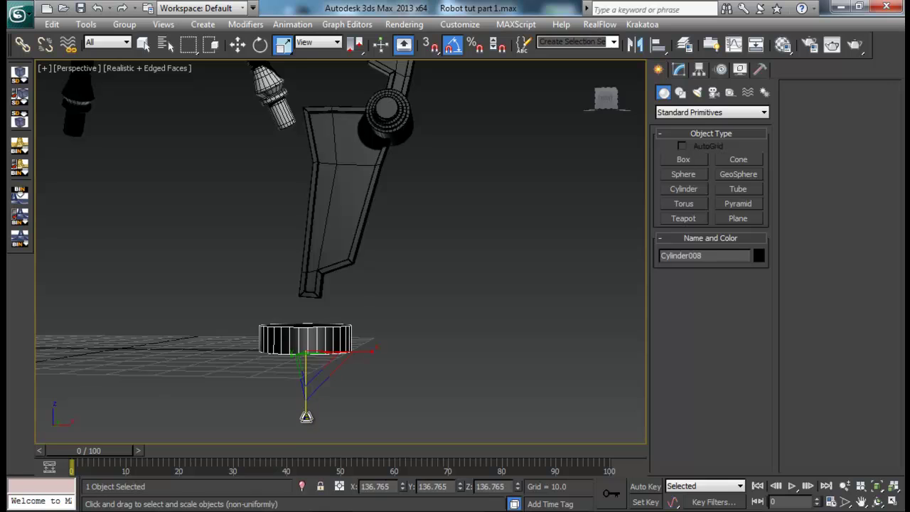
{"action": "left_click_drag", "start_coordinate": [304, 415], "coordinate": [307, 418]}
{"action": "middle_click_drag", "start_coordinate": [382, 320], "coordinate": [384, 334], "text": "alt"}
- Convert the foot cylinder to an Editable Poly
{"action": "left_click", "coordinate": [679, 69]}
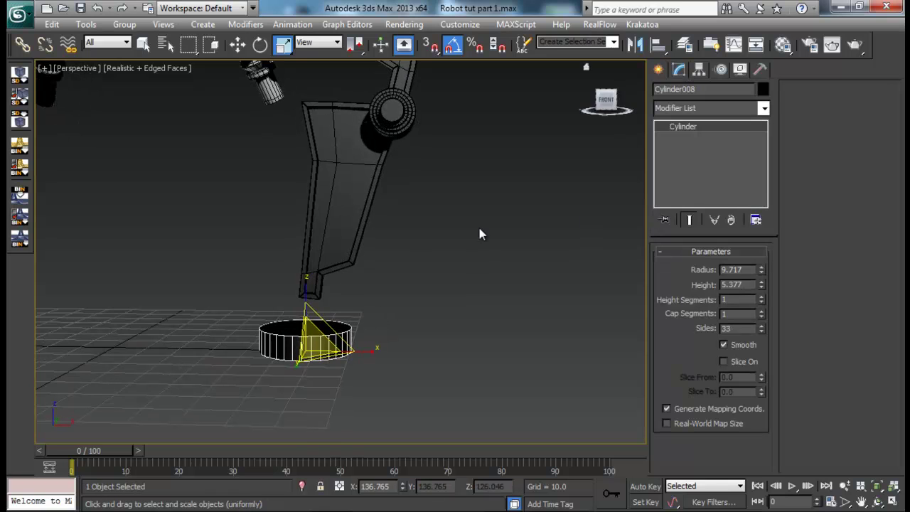
{"action": "right_click", "coordinate": [324, 317]}
{"action": "left_click", "coordinate": [295, 347]}
{"action": "right_click", "coordinate": [296, 346]}
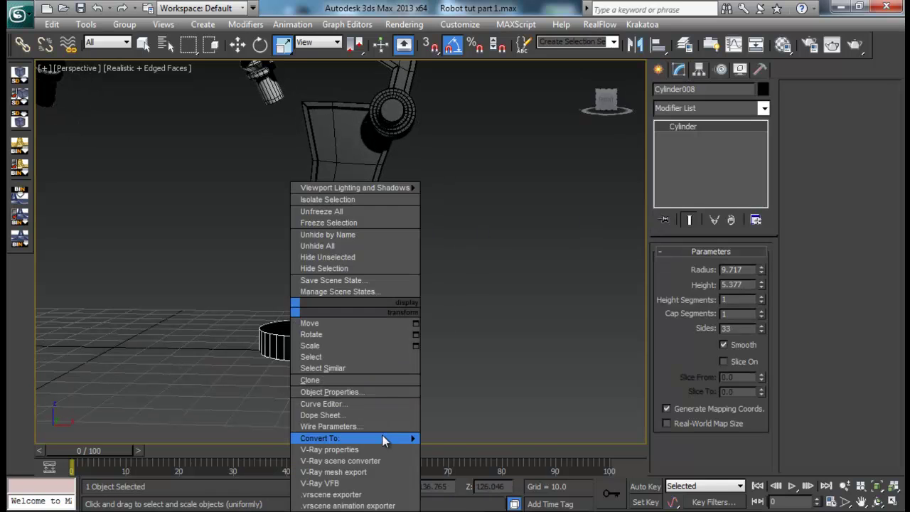
{"action": "mouse_move", "coordinate": [334, 437]}
{"action": "left_click", "coordinate": [483, 449]}
- Inset the foot cylinder's top polygon by about 2.94
{"action": "left_click", "coordinate": [726, 267]}
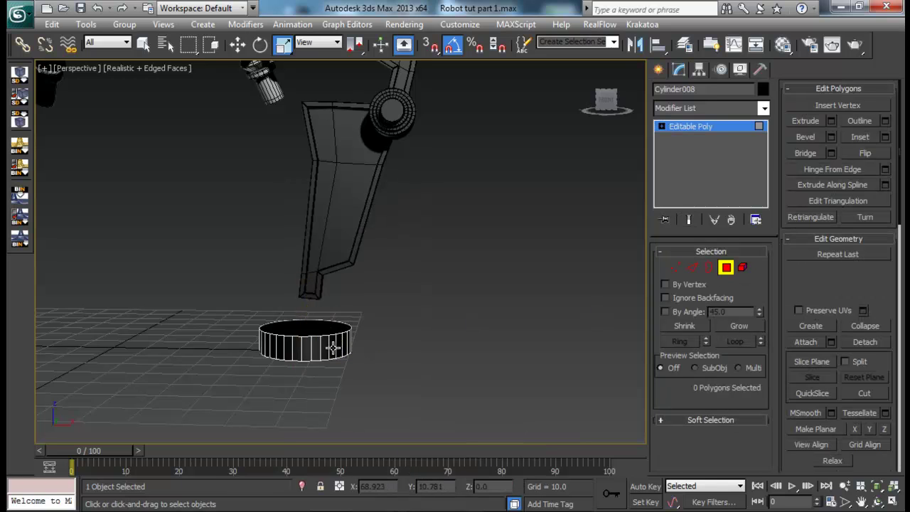
{"action": "left_click", "coordinate": [297, 331]}
{"action": "middle_click_drag", "start_coordinate": [299, 334], "coordinate": [377, 384], "text": "alt"}
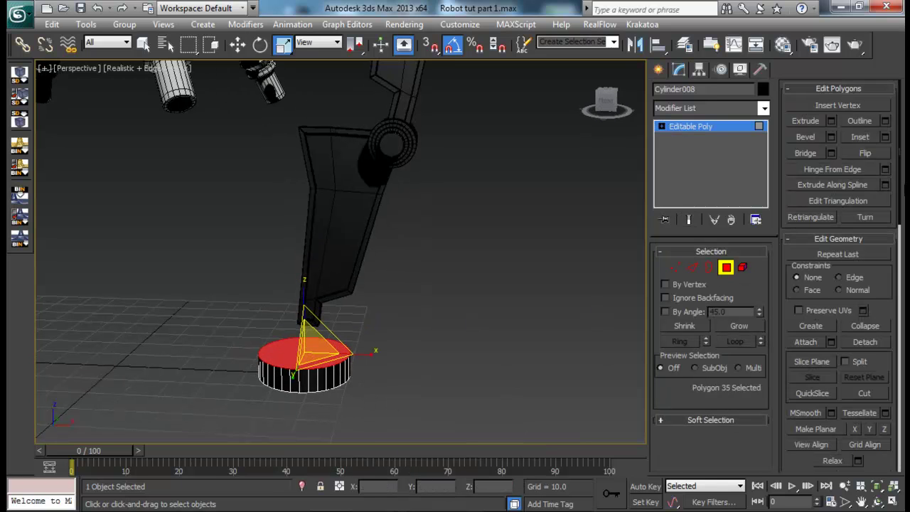
{"action": "left_click", "coordinate": [885, 136]}
{"action": "mouse_move", "coordinate": [359, 282]}
{"action": "left_mouse_down"}
{"action": "mouse_move", "coordinate": [369, 279]}
{"action": "mouse_move", "coordinate": [352, 283]}
{"action": "left_mouse_up"}
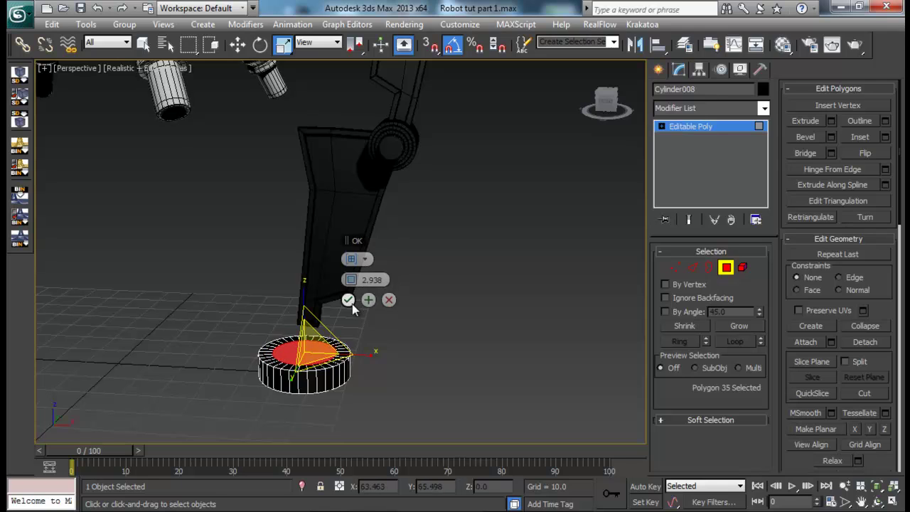
{"action": "left_click", "coordinate": [348, 299]}
- Extrude the inset top polygon upward by about 4.08 to form a collar on the foot
{"action": "left_click", "coordinate": [831, 121]}
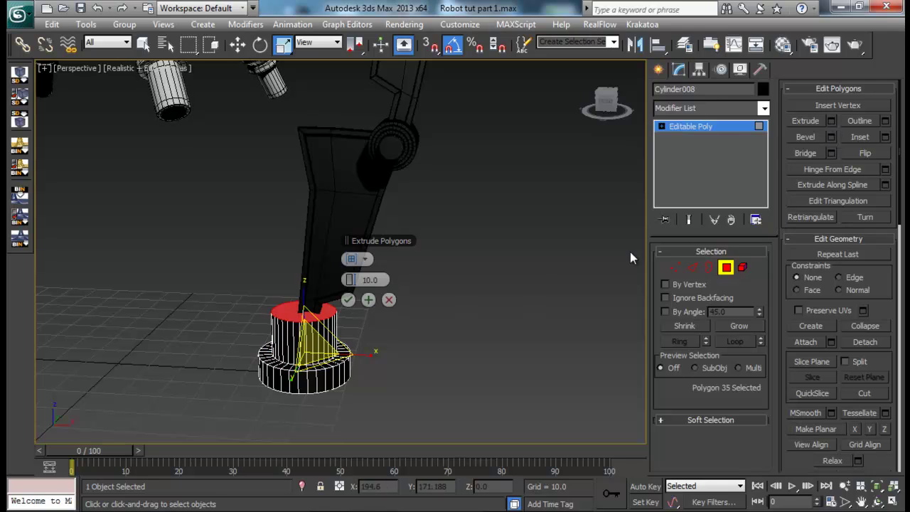
{"action": "left_click_drag", "start_coordinate": [350, 279], "coordinate": [316, 280]}
{"action": "middle_click_drag", "start_coordinate": [408, 270], "coordinate": [458, 254], "text": "alt"}
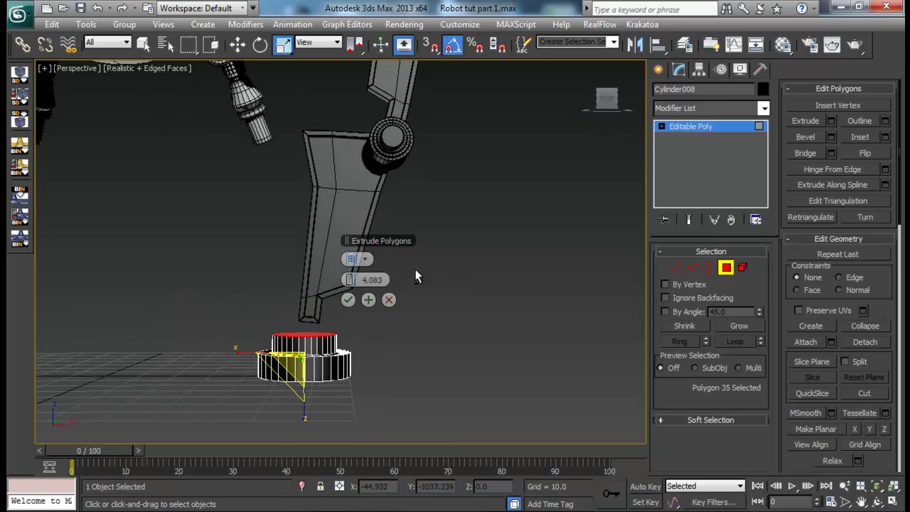
{"action": "left_click", "coordinate": [348, 301]}
{"action": "middle_click_drag", "start_coordinate": [377, 333], "coordinate": [356, 344], "text": "alt"}
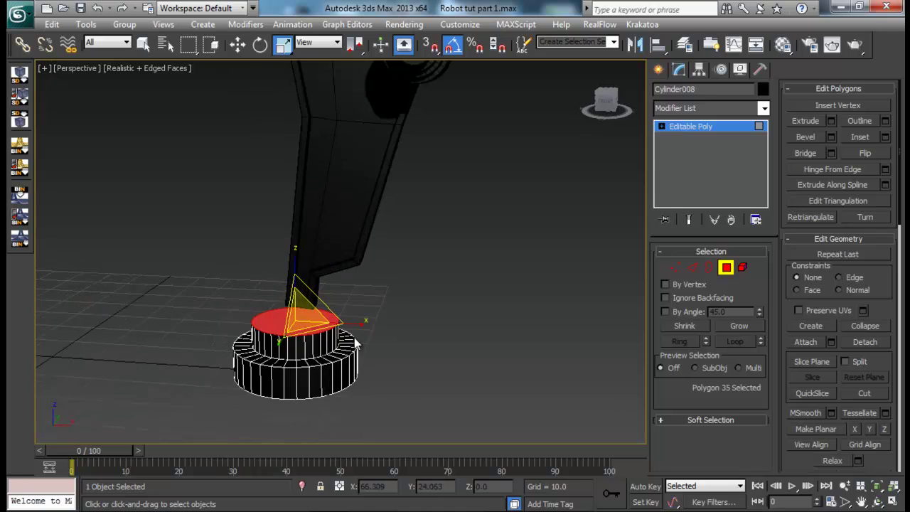
- Chamfer the collar's top edge loop by about 0.24 with 2 segments
{"action": "left_click", "coordinate": [691, 269]}
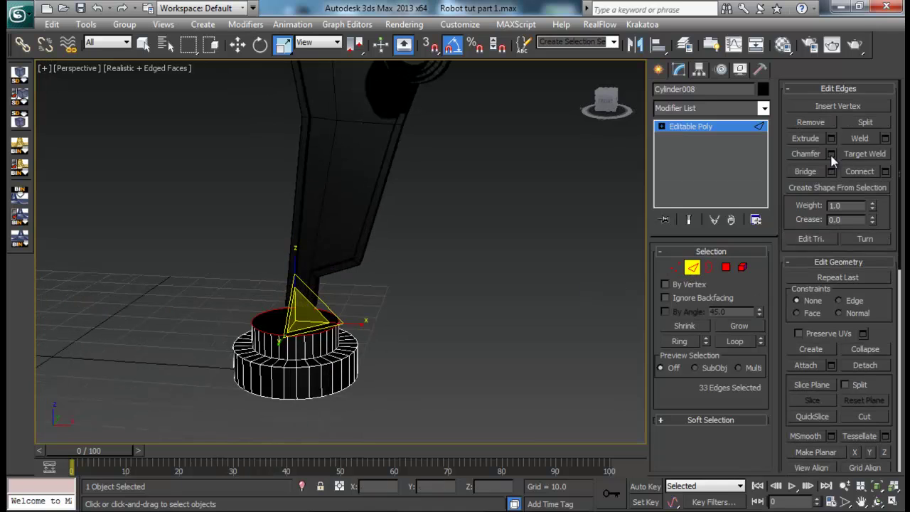
{"action": "left_click", "coordinate": [885, 171]}
{"action": "left_click", "coordinate": [355, 280]}
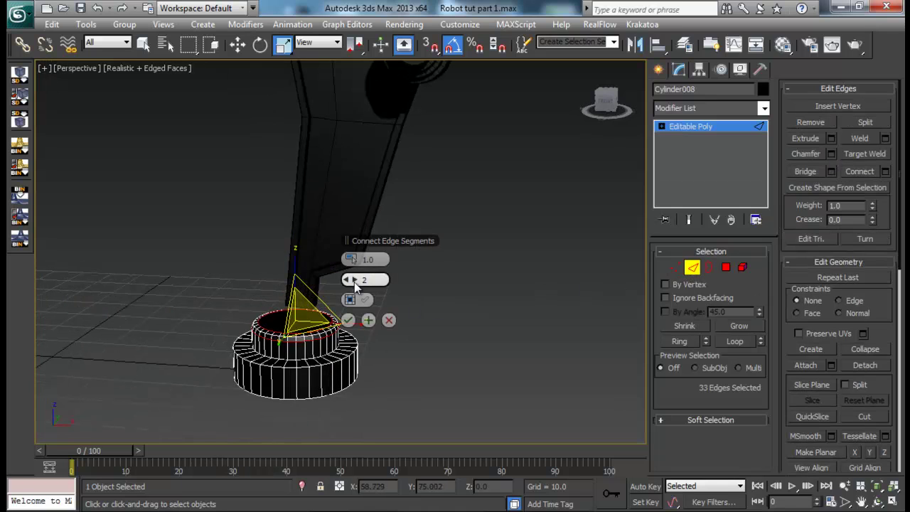
{"action": "left_click_drag", "start_coordinate": [350, 259], "coordinate": [350, 260]}
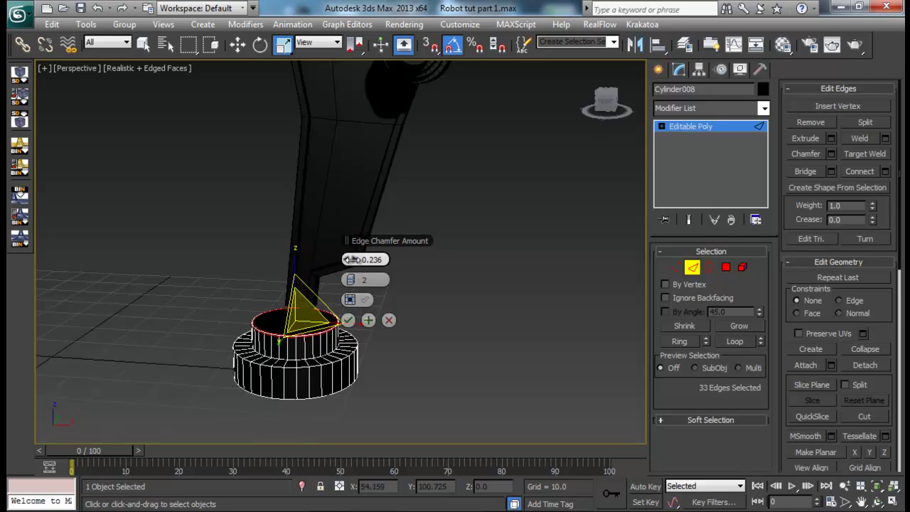
{"action": "left_click", "coordinate": [348, 320]}
- Chamfer the edge loops at the collar's base and the foot's outer upper rim, and leave edge editing
{"action": "left_click", "coordinate": [321, 362]}
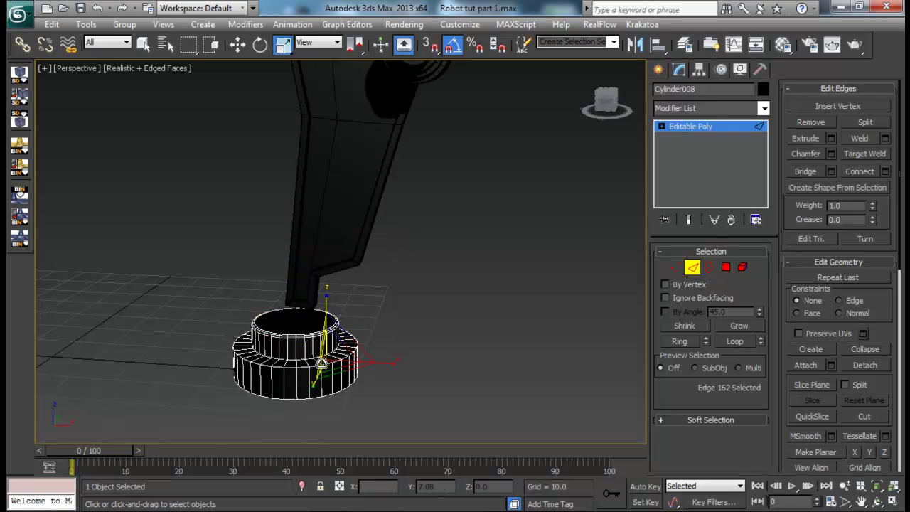
{"action": "scroll", "coordinate": [321, 363], "scroll_direction": "up", "scroll_amount": 3}
{"action": "middle_click_drag", "start_coordinate": [322, 360], "coordinate": [328, 336], "text": "alt"}
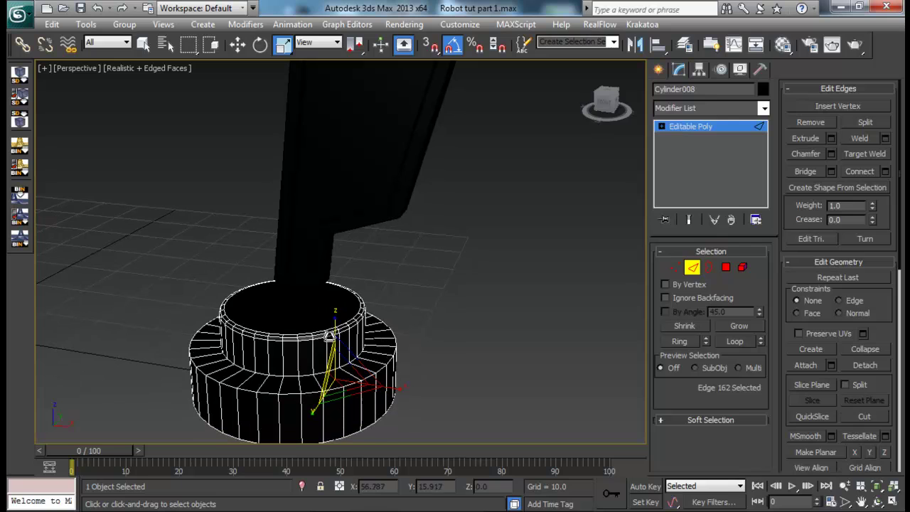
{"action": "left_click", "coordinate": [321, 373]}
{"action": "left_click", "coordinate": [331, 391], "text": "ctrl"}
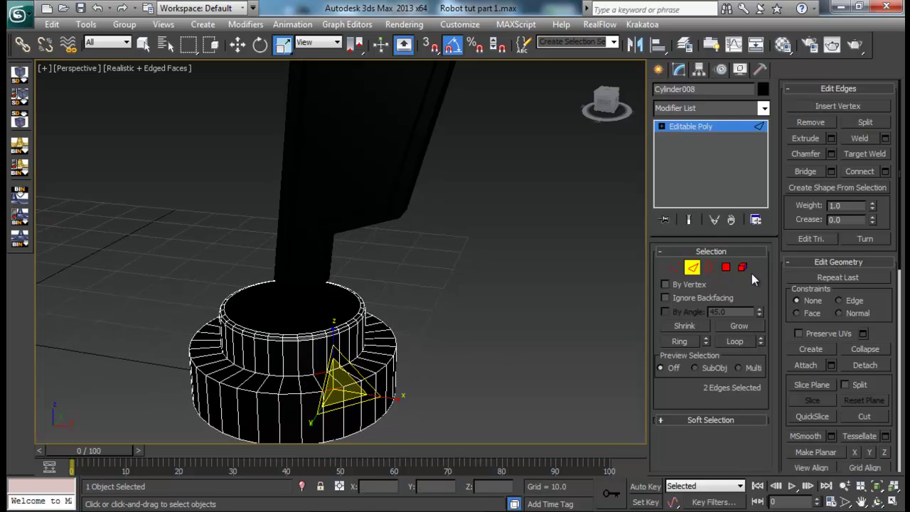
{"action": "left_click", "coordinate": [728, 344]}
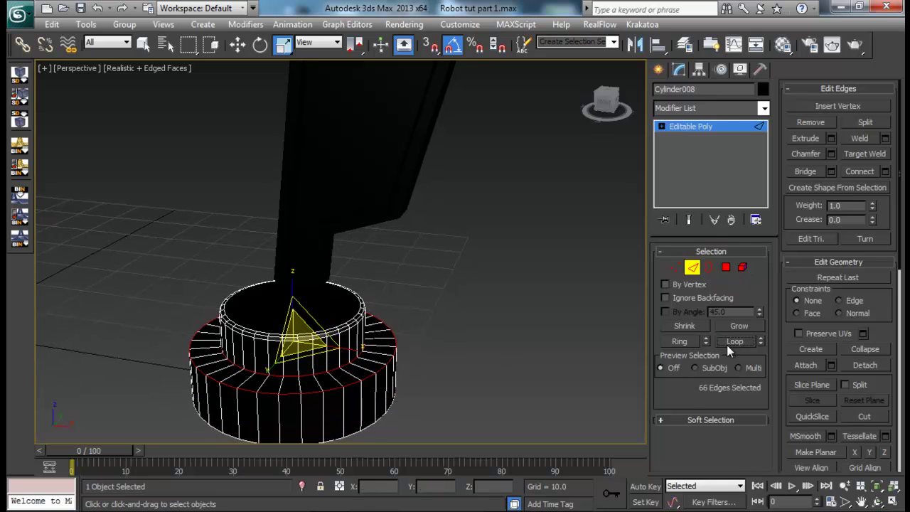
{"action": "left_click", "coordinate": [832, 153]}
{"action": "left_click", "coordinate": [364, 320]}
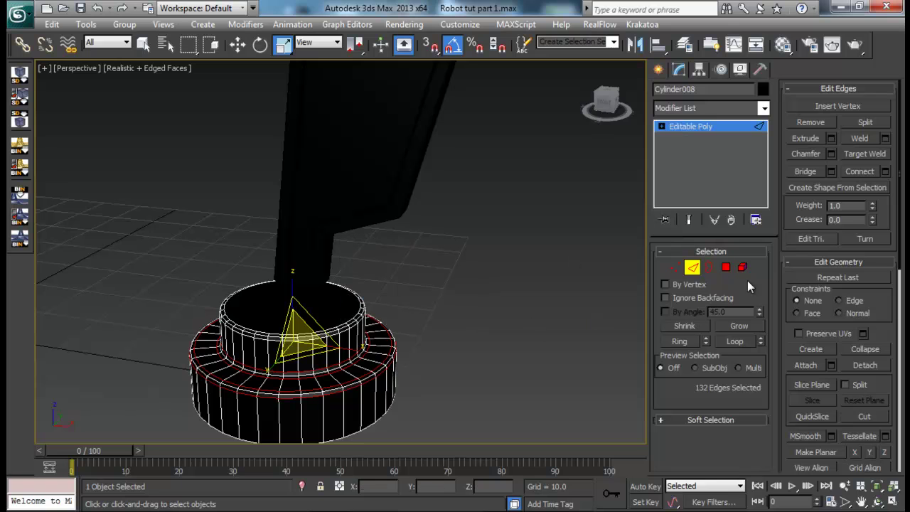
{"action": "left_click", "coordinate": [693, 268]}
- Select the robot's body and leg parts without the foot and lower them along Z until the leg sits inside the foot's collar
{"action": "middle_click_drag", "start_coordinate": [526, 293], "coordinate": [425, 241], "text": "alt"}
{"action": "scroll", "coordinate": [423, 278], "scroll_direction": "down", "scroll_amount": 8}
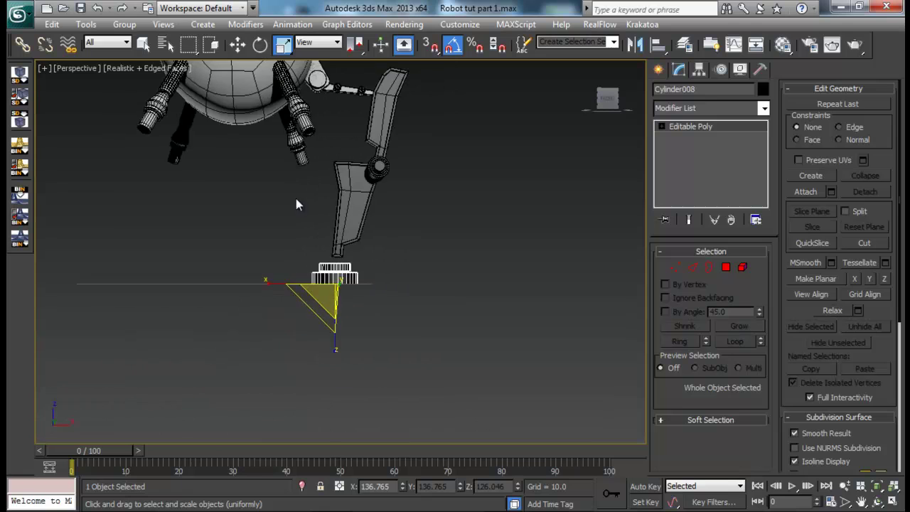
{"action": "middle_click_drag", "start_coordinate": [296, 199], "coordinate": [316, 298], "text": "alt"}
{"action": "scroll", "coordinate": [316, 298], "scroll_direction": "down", "scroll_amount": 4}
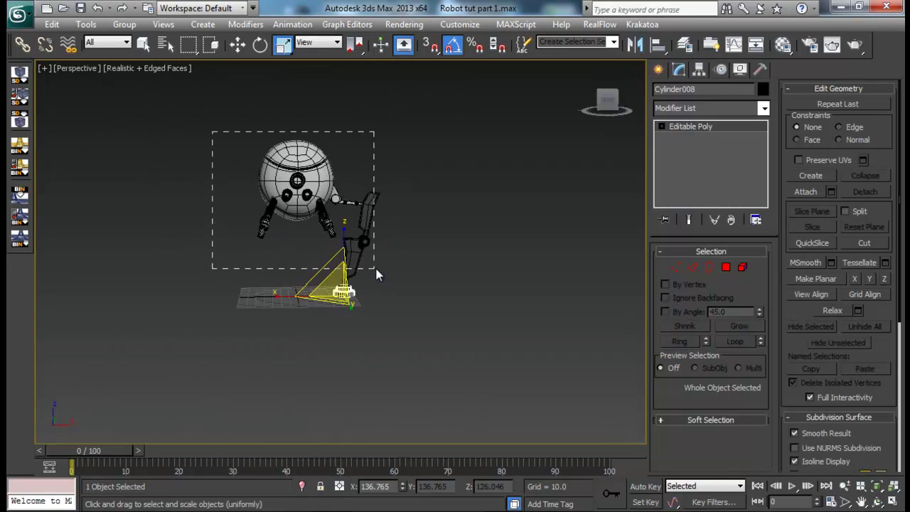
{"action": "left_click_drag", "start_coordinate": [376, 270], "coordinate": [374, 269]}
{"action": "scroll", "coordinate": [375, 268], "scroll_direction": "up", "scroll_amount": 5}
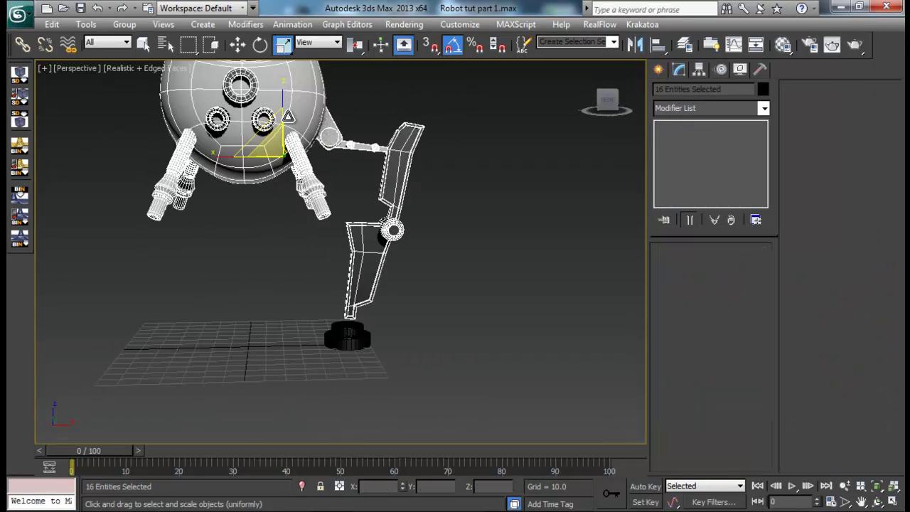
{"action": "key", "text": "w"}
{"action": "left_click_drag", "start_coordinate": [284, 114], "coordinate": [285, 122]}
{"action": "left_click", "coordinate": [451, 342]}
{"action": "middle_click_drag", "start_coordinate": [451, 342], "coordinate": [481, 319], "text": "alt"}
- Compare the modelled leg's joints and foot with the robot reference image in Windows Photo Viewer, returning to 3ds Max
{"action": "key", "text": "alt+Tab"}
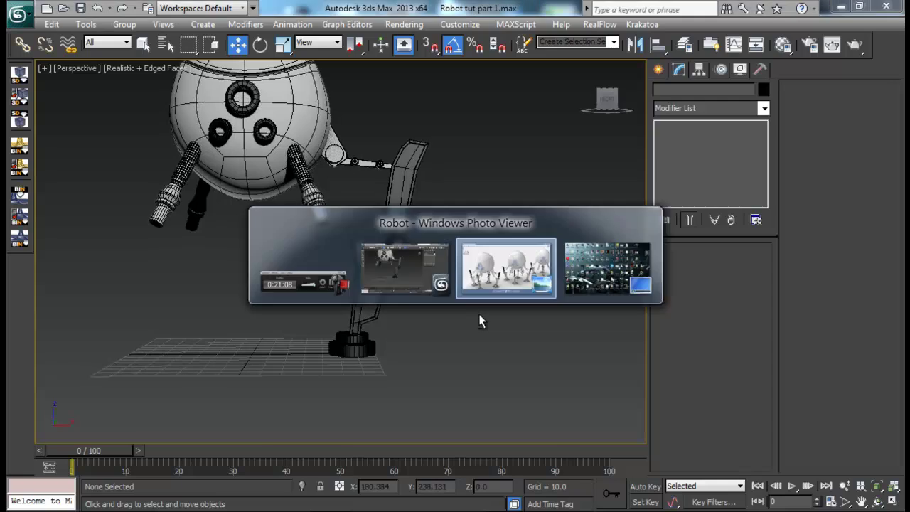
{"action": "key", "text": "alt+Tab"}
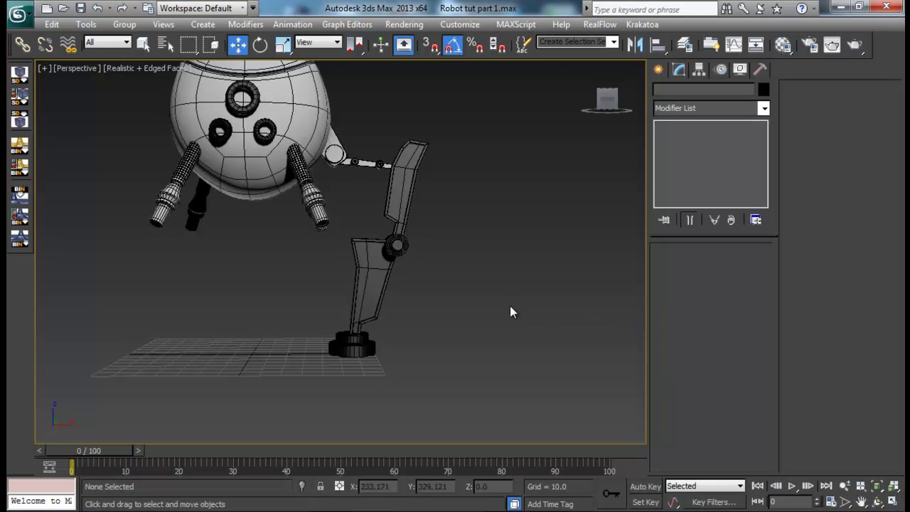
{"action": "middle_click_drag", "start_coordinate": [510, 311], "coordinate": [456, 310], "text": "alt"}
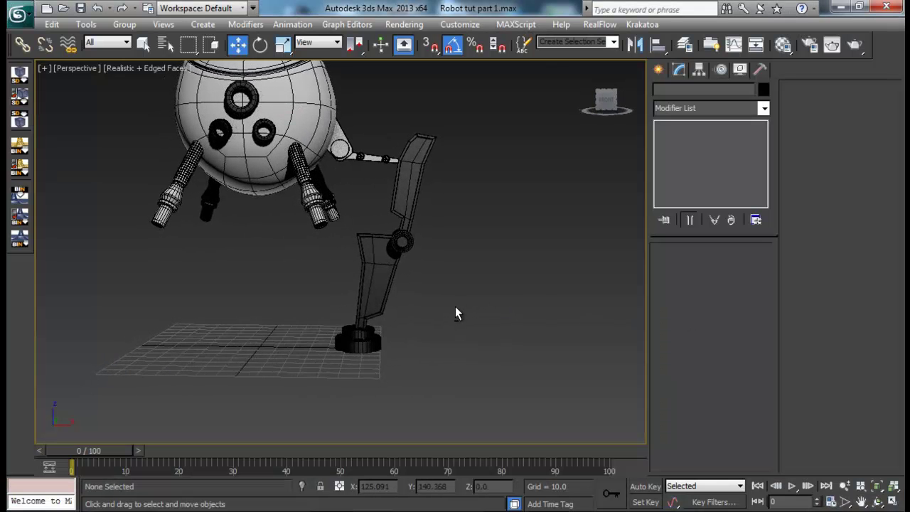
{"action": "key", "text": "alt+Tab"}
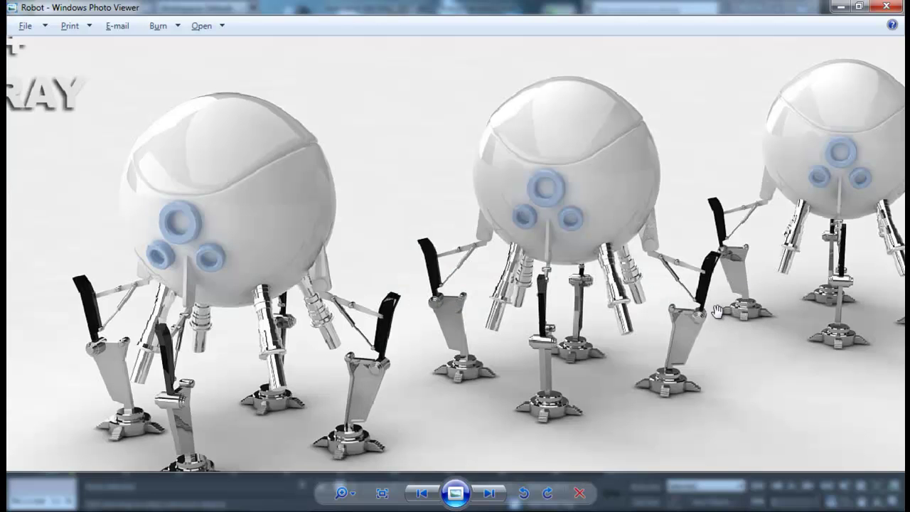
{"action": "key", "text": "alt+Tab"}
{"action": "key", "text": "alt+Tab"}
{"action": "key", "text": "alt+Tab"}
- Make one copy of the small chamfered cylinder on the upper arm and place it at the lower leg panel's upper inner corner
{"action": "left_click", "coordinate": [364, 157]}
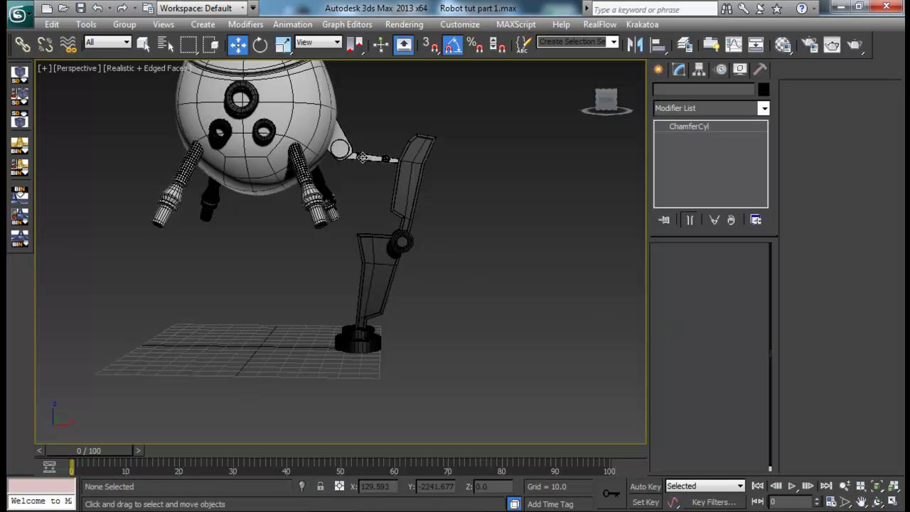
{"action": "left_click_drag", "start_coordinate": [384, 185], "coordinate": [382, 215]}
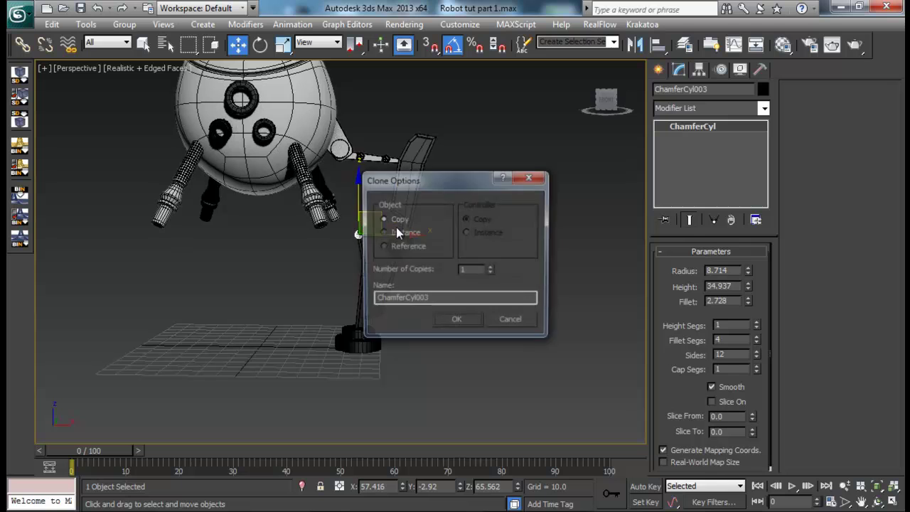
{"action": "left_click", "coordinate": [457, 319]}
{"action": "mouse_move", "coordinate": [486, 279]}
{"action": "middle_mouse_down", "text": "alt"}
{"action": "mouse_move", "coordinate": [408, 306]}
{"action": "mouse_move", "coordinate": [408, 319]}
{"action": "mouse_move", "coordinate": [441, 311]}
{"action": "mouse_move", "coordinate": [454, 278]}
{"action": "mouse_move", "coordinate": [408, 201]}
{"action": "mouse_move", "coordinate": [384, 260]}
{"action": "middle_mouse_up", "text": "alt"}
{"action": "left_click", "coordinate": [441, 311]}
- Check the foot's toes in the reference image, and frame the foot in the maximized Top view with the Box primitive active
{"action": "scroll", "coordinate": [426, 303], "scroll_direction": "up", "scroll_amount": 5}
{"action": "left_click", "coordinate": [376, 375]}
{"action": "key", "text": "alt+Tab"}
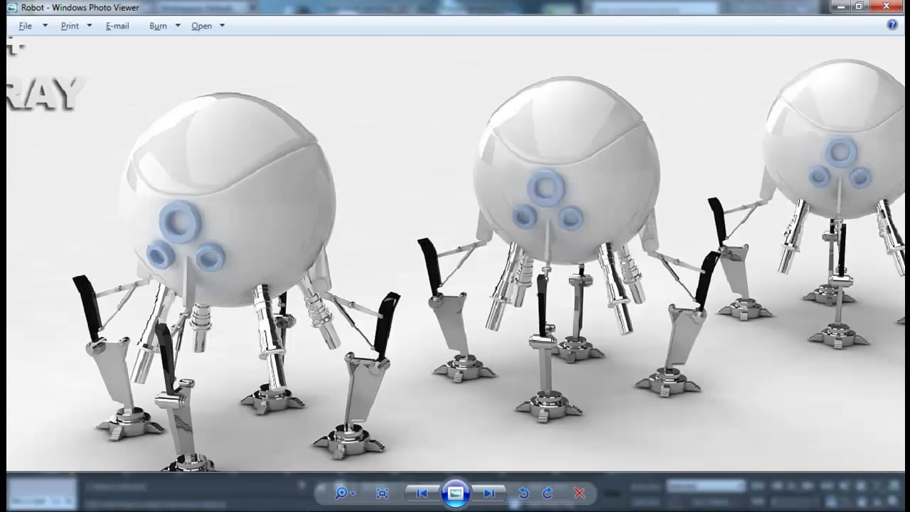
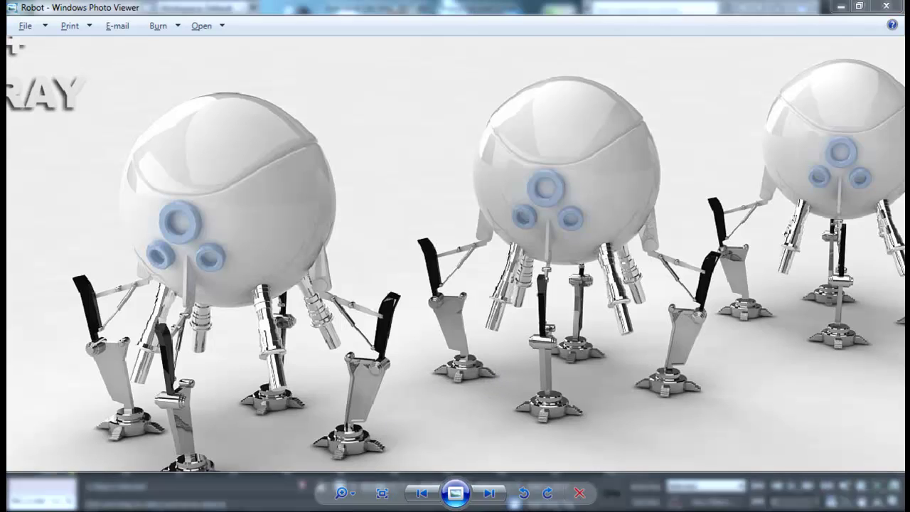
{"action": "key", "text": "alt+Tab"}
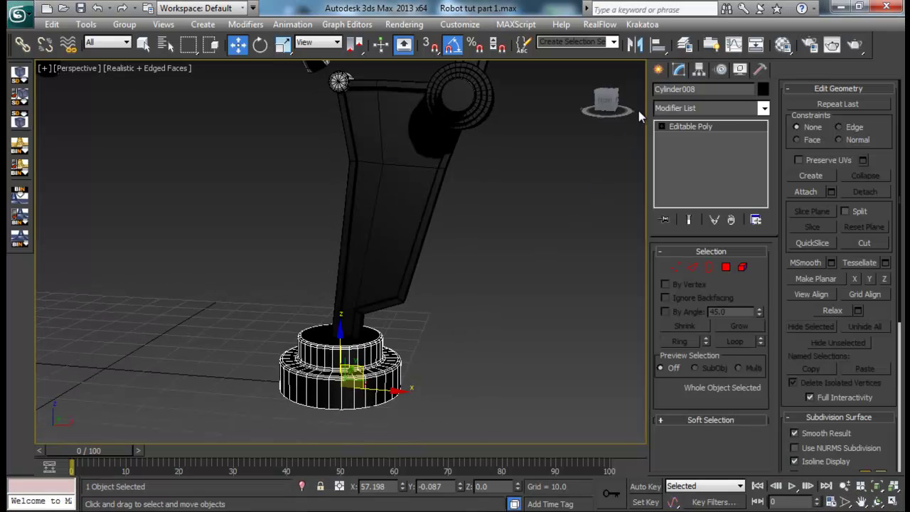
{"action": "left_click", "coordinate": [658, 69]}
{"action": "left_click", "coordinate": [683, 160]}
{"action": "middle_click_drag", "start_coordinate": [435, 304], "coordinate": [402, 298]}
{"action": "key", "text": "alt+w"}
{"action": "middle_click_drag", "start_coordinate": [268, 131], "coordinate": [244, 112]}
{"action": "key", "text": "alt+w"}
{"action": "scroll", "coordinate": [403, 228], "scroll_direction": "up", "scroll_amount": 4}
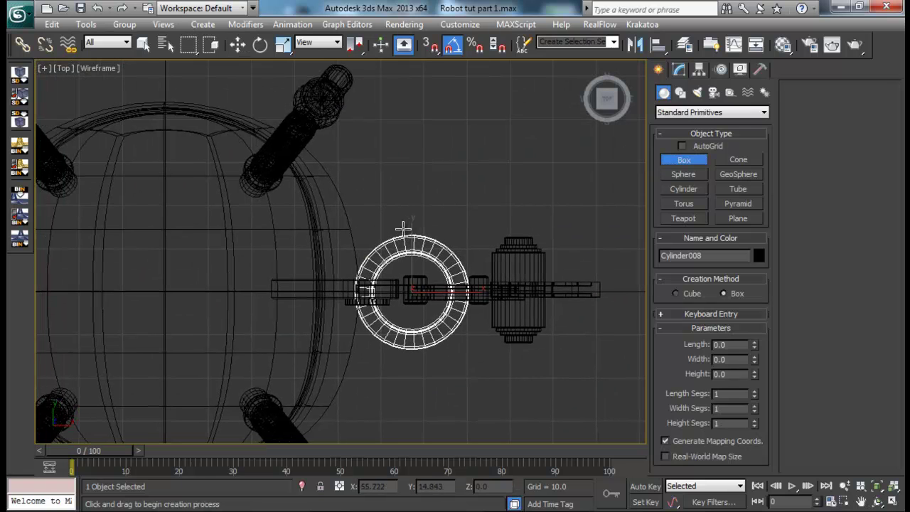
{"action": "left_click_drag", "start_coordinate": [404, 232], "coordinate": [427, 182]}
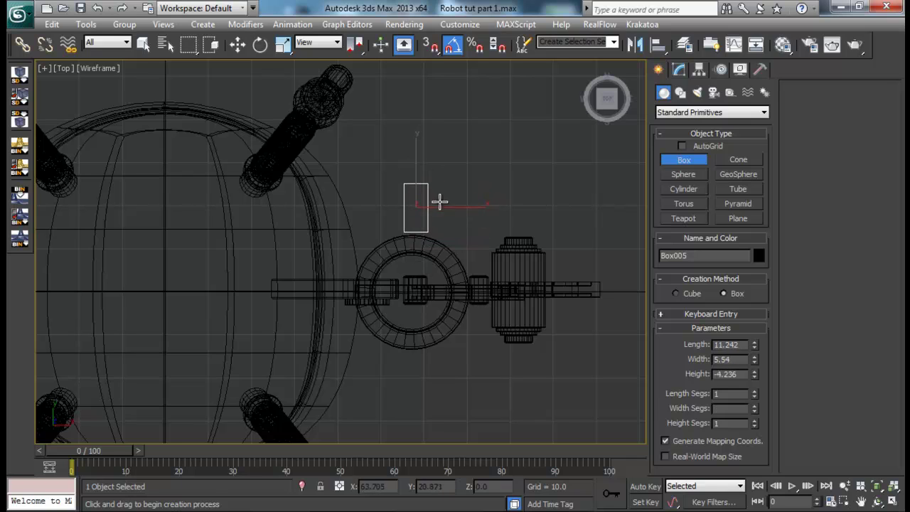
{"action": "right_click", "coordinate": [440, 202]}
{"action": "right_click", "coordinate": [434, 215]}
- Draw a toe box about 13 long, 7.3 wide and 6.2 high against the foot's outer rim in the Top view
{"action": "left_click", "coordinate": [683, 159]}
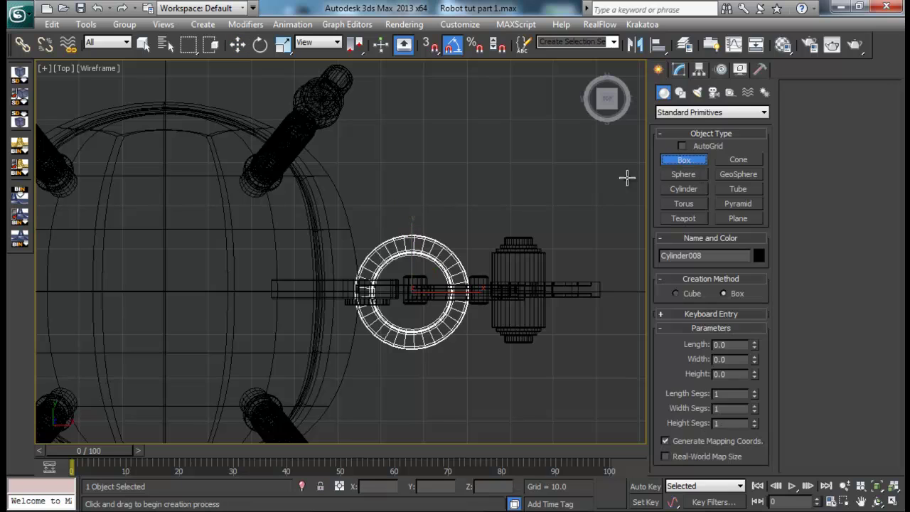
{"action": "left_click_drag", "start_coordinate": [396, 184], "coordinate": [425, 238]}
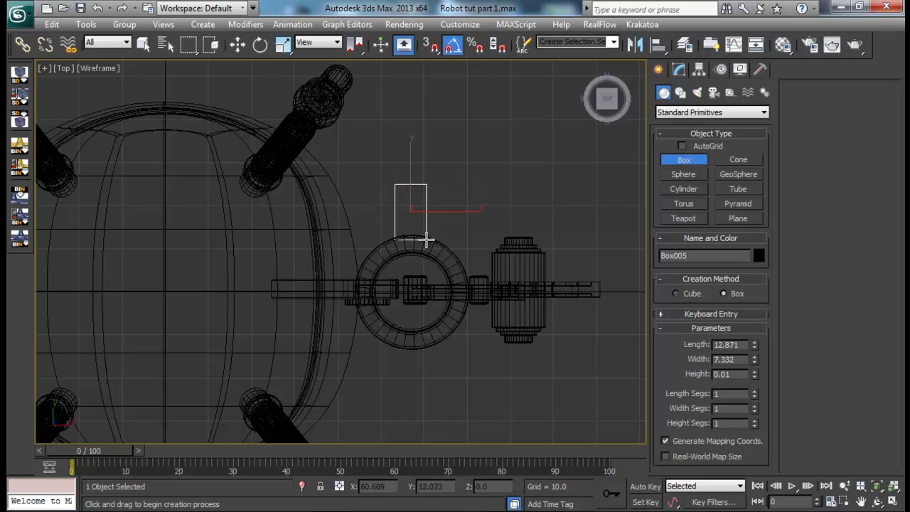
{"action": "right_click", "coordinate": [424, 214]}
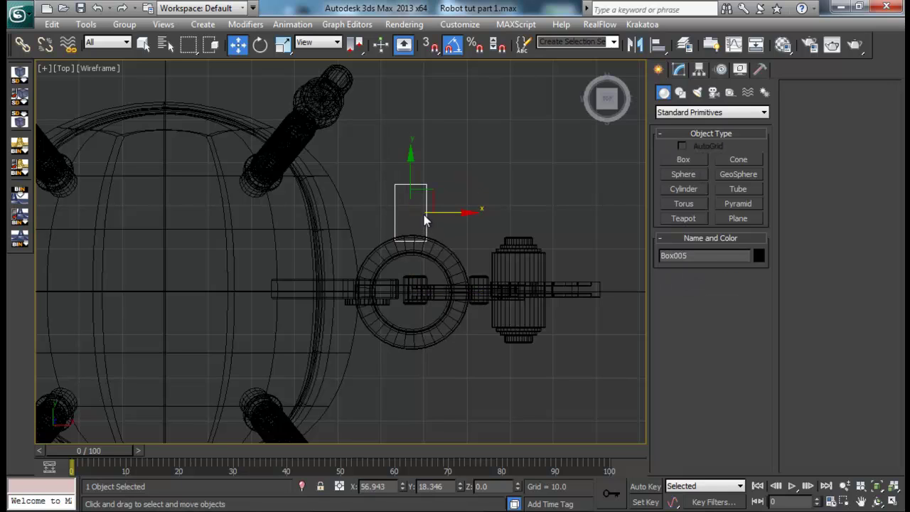
- Return to the maximized Perspective view and convert the toe box to an Editable Poly
{"action": "key", "text": "alt+w"}
{"action": "right_click", "coordinate": [511, 392]}
{"action": "key", "text": "alt+w"}
{"action": "middle_click_drag", "start_coordinate": [481, 375], "coordinate": [413, 344], "text": "alt"}
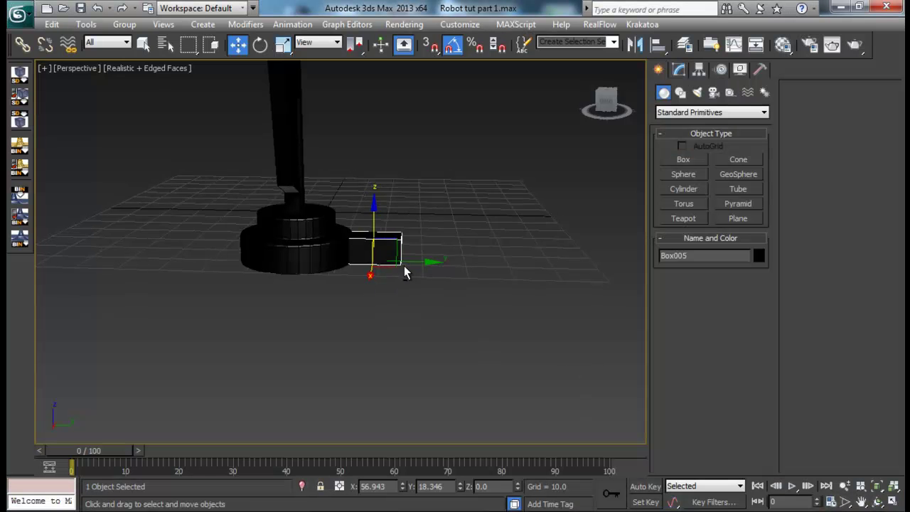
{"action": "right_click", "coordinate": [392, 241]}
{"action": "mouse_move", "coordinate": [465, 374]}
{"action": "left_click", "coordinate": [566, 383]}
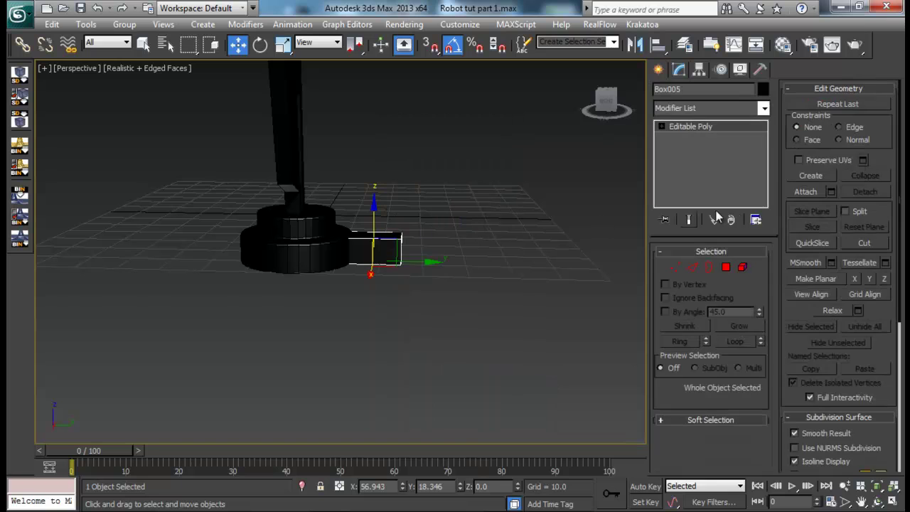
- Lower the toe box's four top vertices to a height of about 1.94 along Z
{"action": "left_click", "coordinate": [675, 267]}
{"action": "left_click_drag", "start_coordinate": [451, 195], "coordinate": [332, 234]}
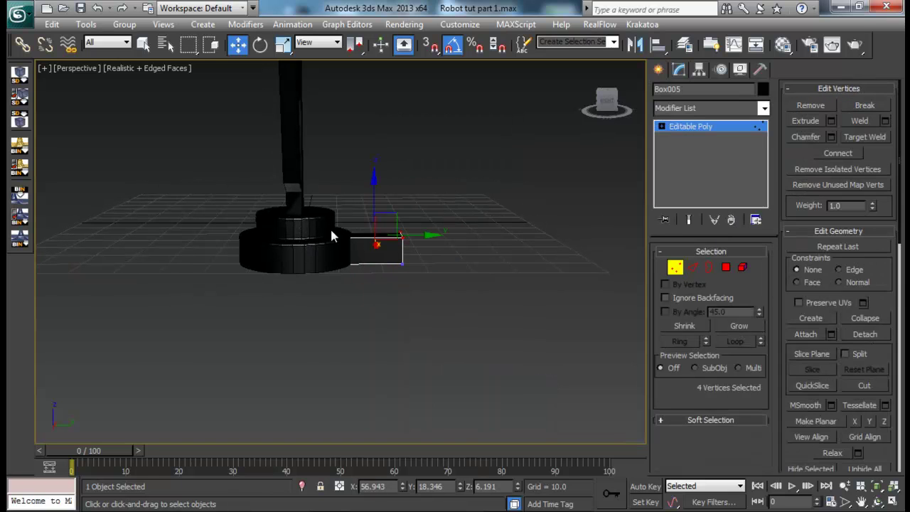
{"action": "left_click_drag", "start_coordinate": [375, 199], "coordinate": [375, 216]}
{"action": "scroll", "coordinate": [394, 290], "scroll_direction": "up", "scroll_amount": 3}
{"action": "middle_click_drag", "start_coordinate": [395, 294], "coordinate": [403, 324], "text": "alt"}
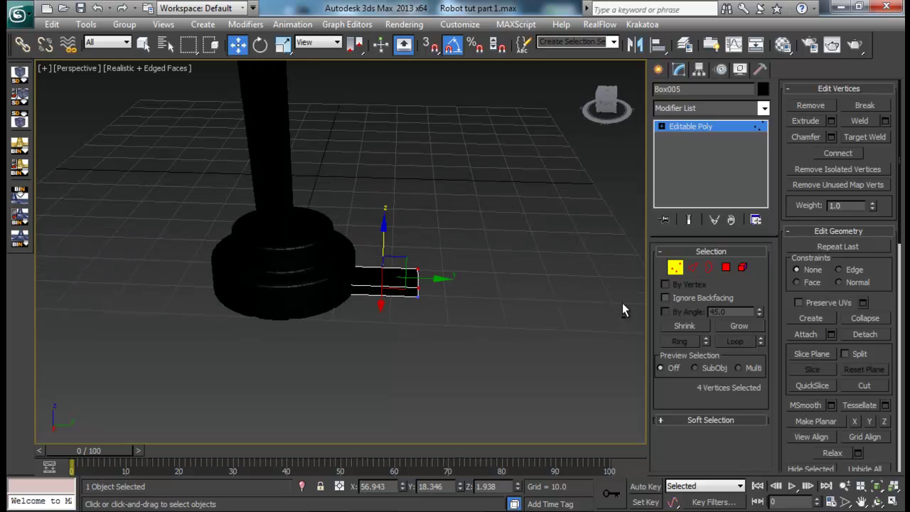
- Connect the toe box's four lengthwise edges with 4 segments
{"action": "left_click", "coordinate": [696, 270]}
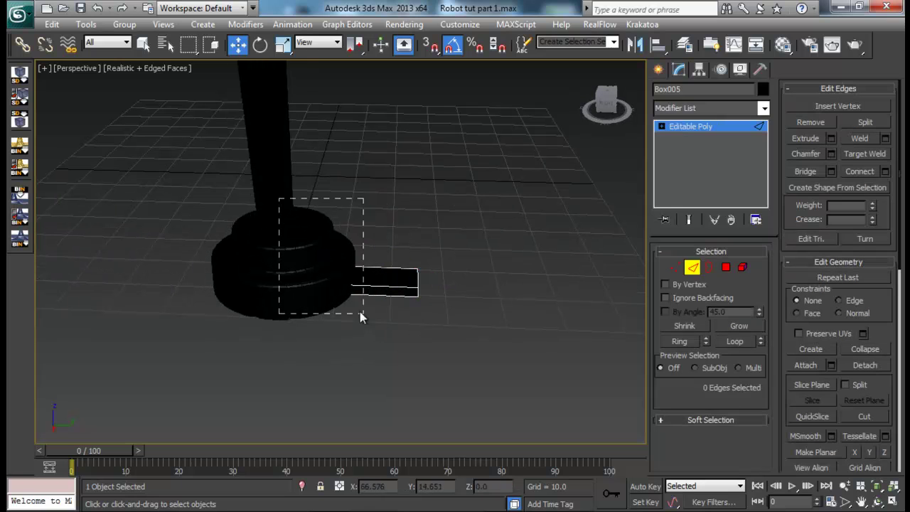
{"action": "left_click_drag", "start_coordinate": [375, 232], "coordinate": [377, 292]}
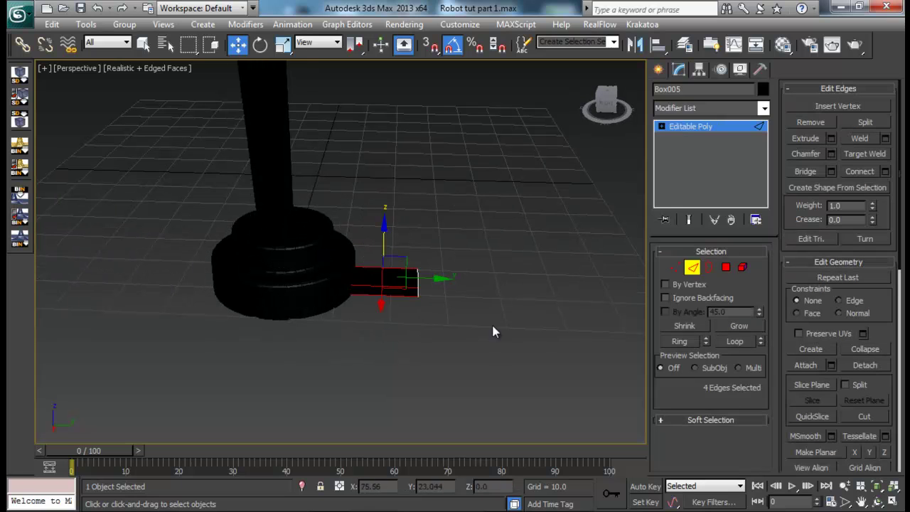
{"action": "left_click", "coordinate": [885, 171]}
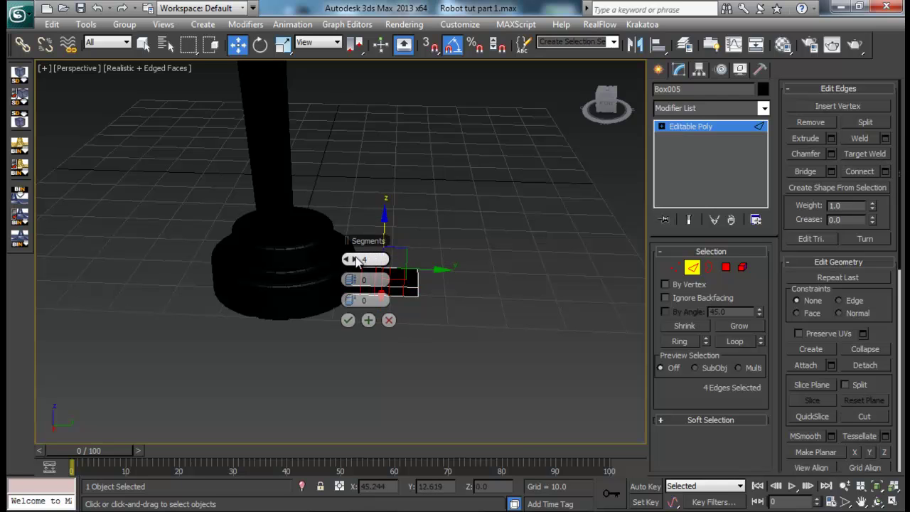
{"action": "left_click", "coordinate": [348, 320]}
- Extrude the toe's four top polygons nearest the foot upward by 1.5, leaving out the outermost one
{"action": "scroll", "coordinate": [387, 311], "scroll_direction": "up", "scroll_amount": 2}
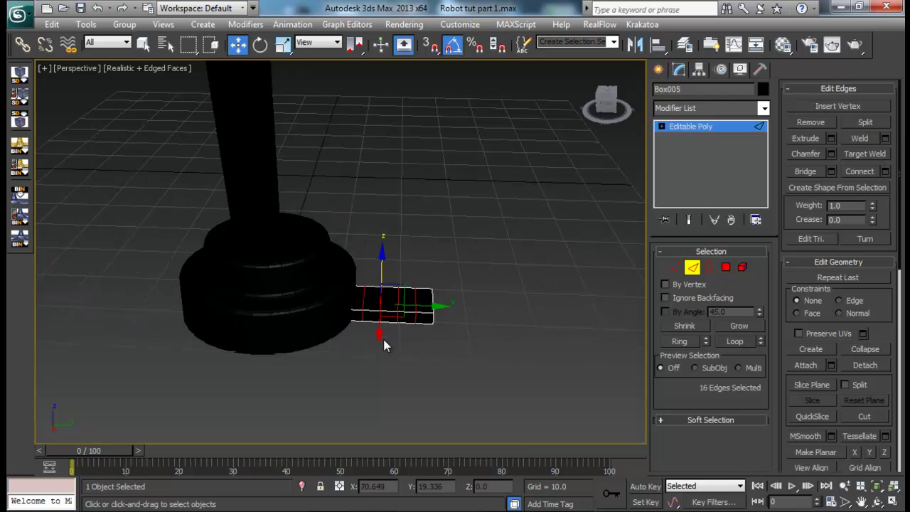
{"action": "left_click", "coordinate": [708, 268]}
{"action": "left_click", "coordinate": [726, 267]}
{"action": "left_click", "coordinate": [410, 300]}
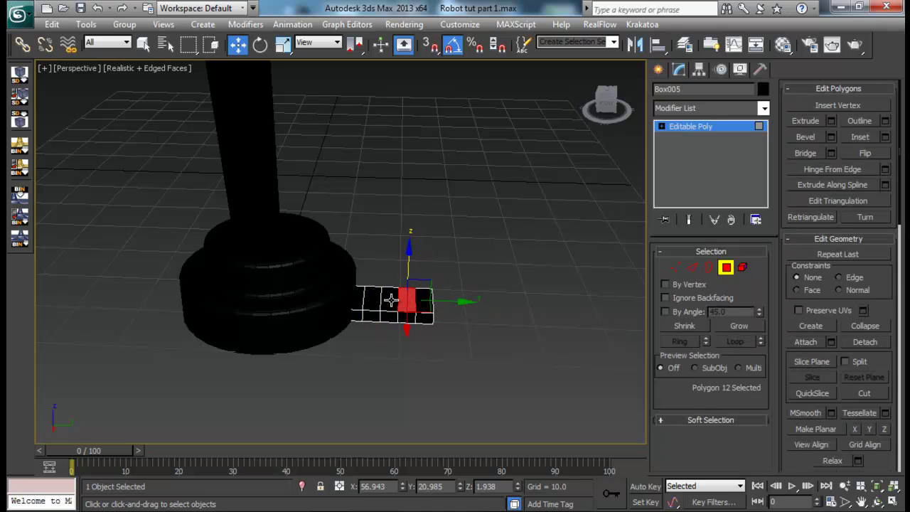
{"action": "left_click", "coordinate": [390, 300], "text": "ctrl"}
{"action": "left_click", "coordinate": [374, 299], "text": "ctrl"}
{"action": "left_click", "coordinate": [362, 298], "text": "ctrl"}
{"action": "middle_click_drag", "start_coordinate": [362, 298], "coordinate": [379, 268], "text": "alt"}
{"action": "left_click", "coordinate": [831, 121]}
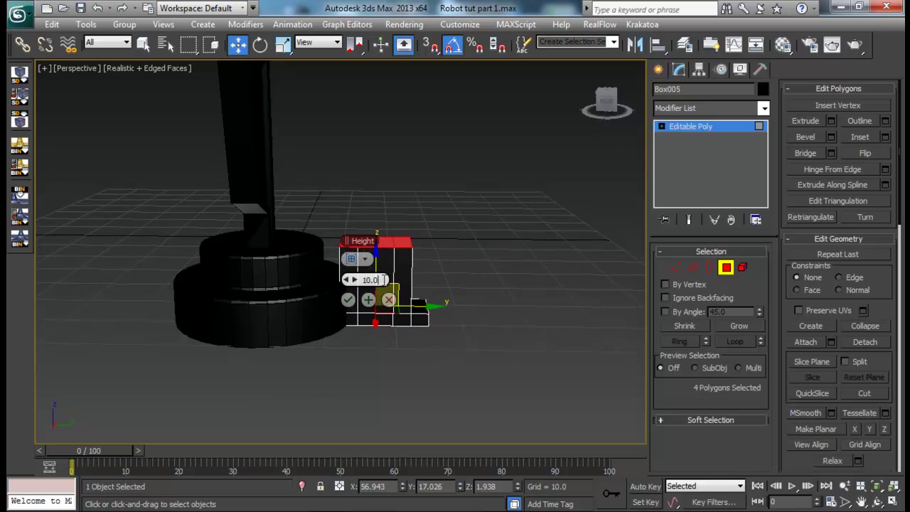
{"action": "type", "text": "1"}
{"action": "key", "text": "Return"}
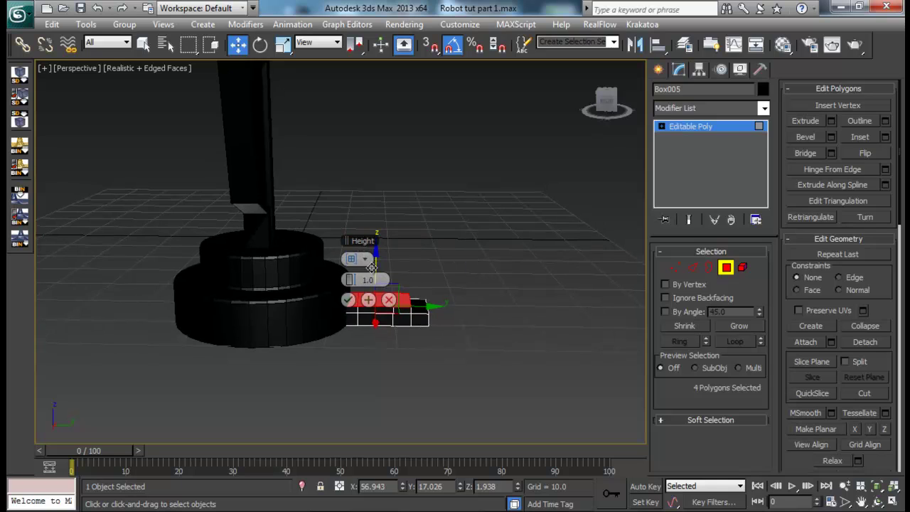
{"action": "type", "text": ".5"}
{"action": "key", "text": "Return"}
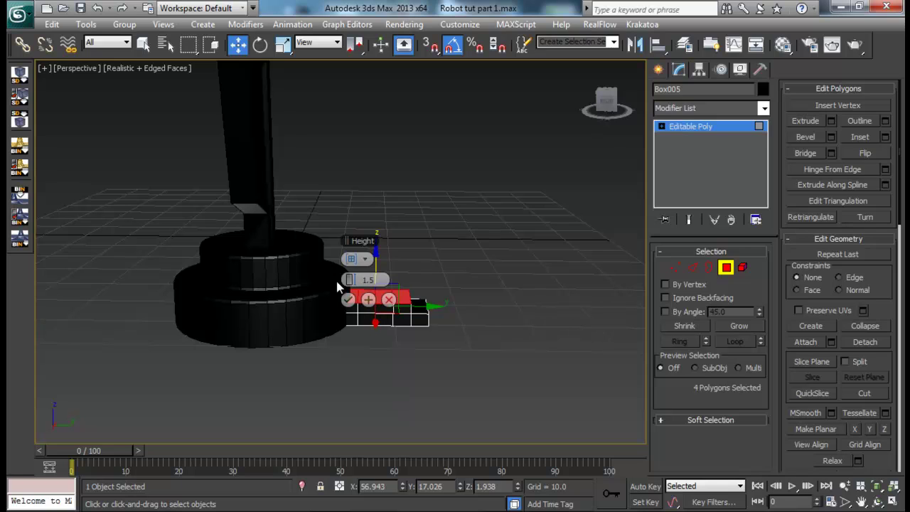
{"action": "left_click", "coordinate": [348, 299]}
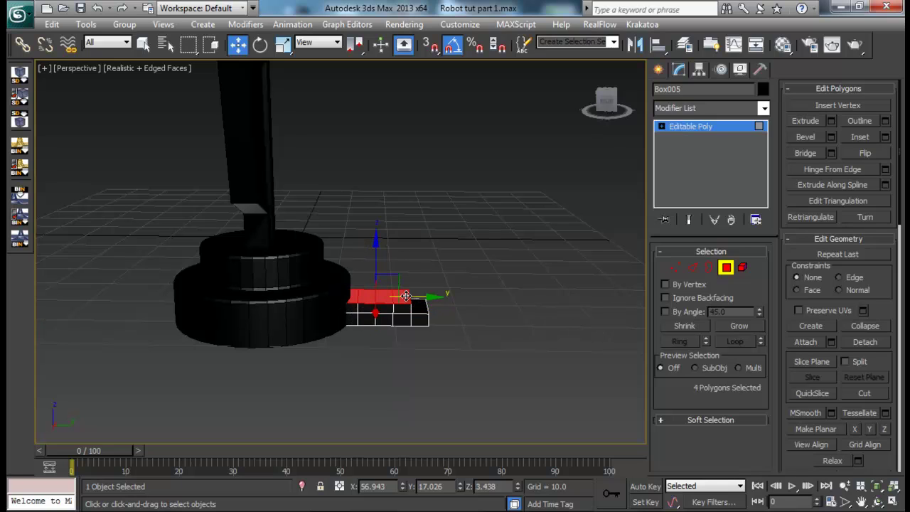
- Extrude the three raised polygons nearest the foot by 1.5, and the two nearest by another 1.5, to form stair steps
{"action": "left_click", "coordinate": [405, 296], "text": "alt"}
{"action": "left_click", "coordinate": [830, 121]}
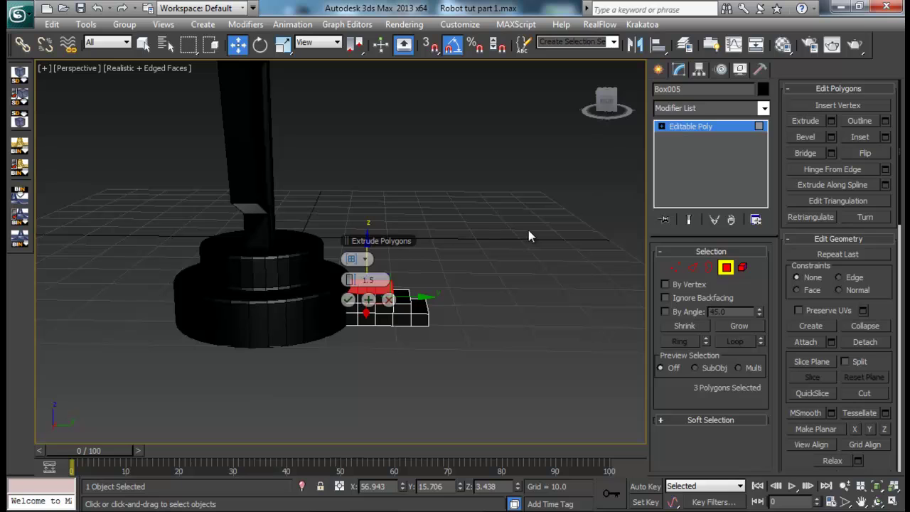
{"action": "left_click", "coordinate": [349, 298]}
{"action": "left_click", "coordinate": [384, 286], "text": "alt"}
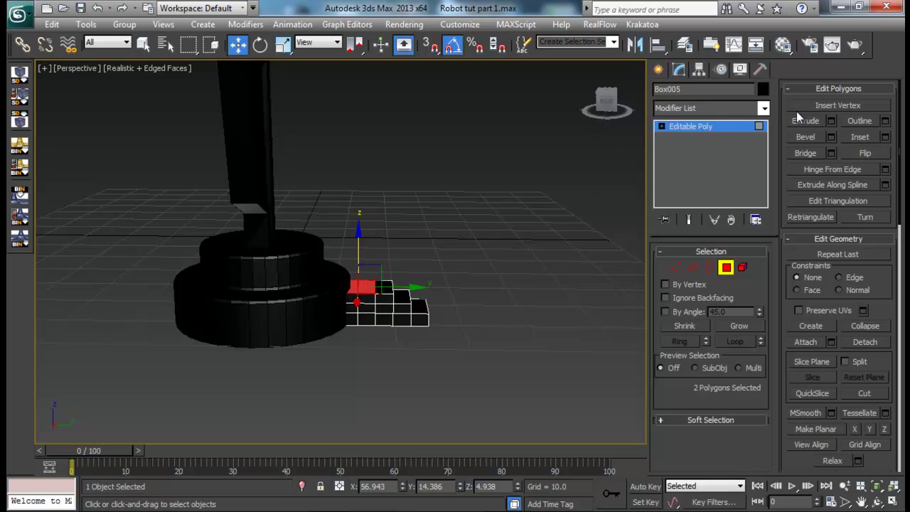
{"action": "left_click", "coordinate": [832, 122]}
{"action": "left_click", "coordinate": [349, 298]}
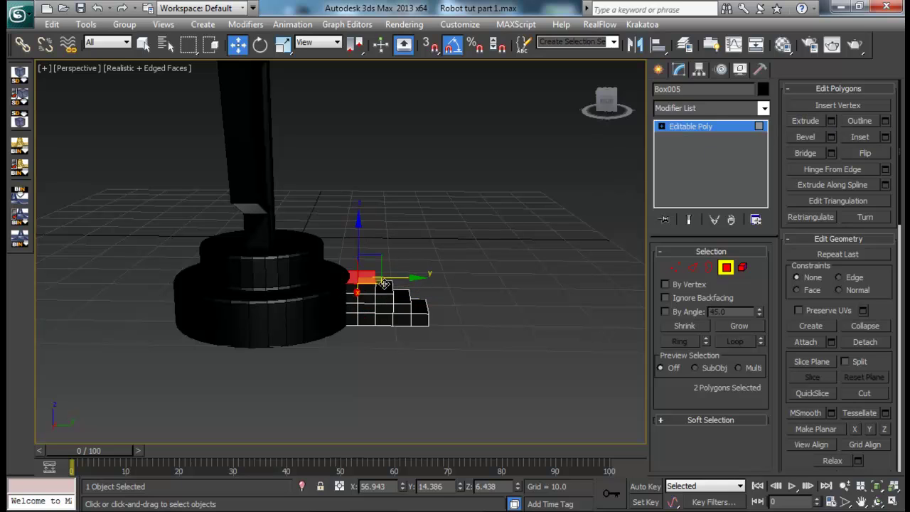
- Leave polygon editing and scale the stepped toe down along X and to about 79% along Y
{"action": "middle_click_drag", "start_coordinate": [355, 292], "coordinate": [425, 256], "text": "alt"}
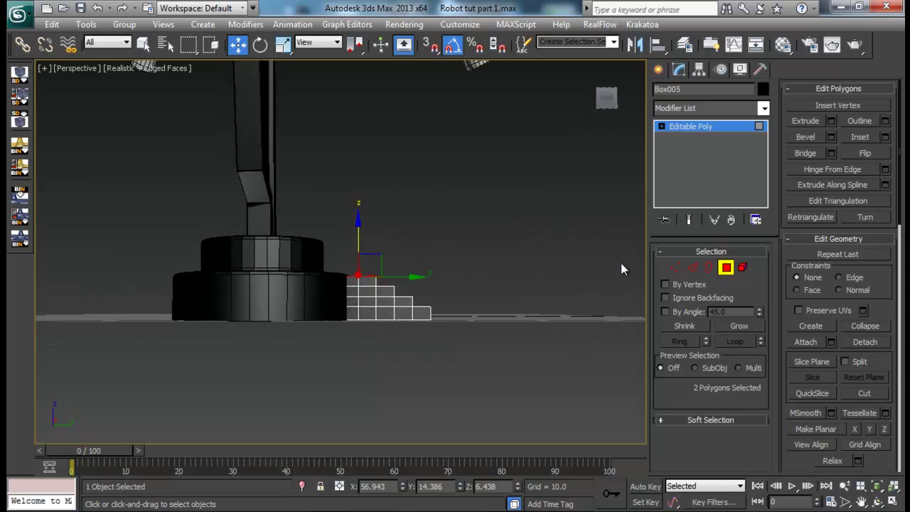
{"action": "left_click", "coordinate": [726, 268]}
{"action": "key", "text": "r"}
{"action": "left_click_drag", "start_coordinate": [387, 396], "coordinate": [386, 364]}
{"action": "middle_click_drag", "start_coordinate": [451, 307], "coordinate": [447, 320], "text": "alt"}
{"action": "left_click_drag", "start_coordinate": [446, 319], "coordinate": [431, 320]}
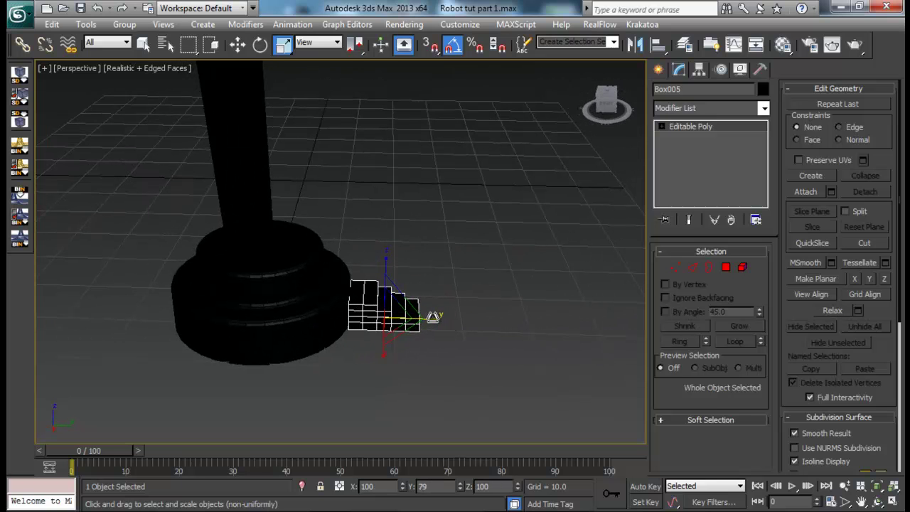
- Nudge the stepped toe slightly in the top view to position it against the foot's outer edge
{"action": "key", "text": "w"}
{"action": "middle_click_drag", "start_coordinate": [429, 321], "coordinate": [505, 318], "text": "alt"}
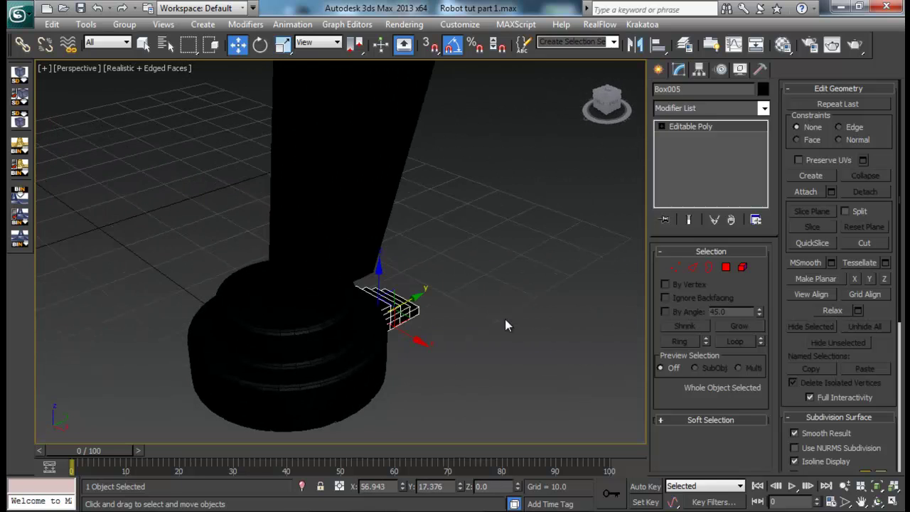
{"action": "key", "text": "alt+w"}
{"action": "middle_click", "coordinate": [264, 126]}
{"action": "key", "text": "alt+w"}
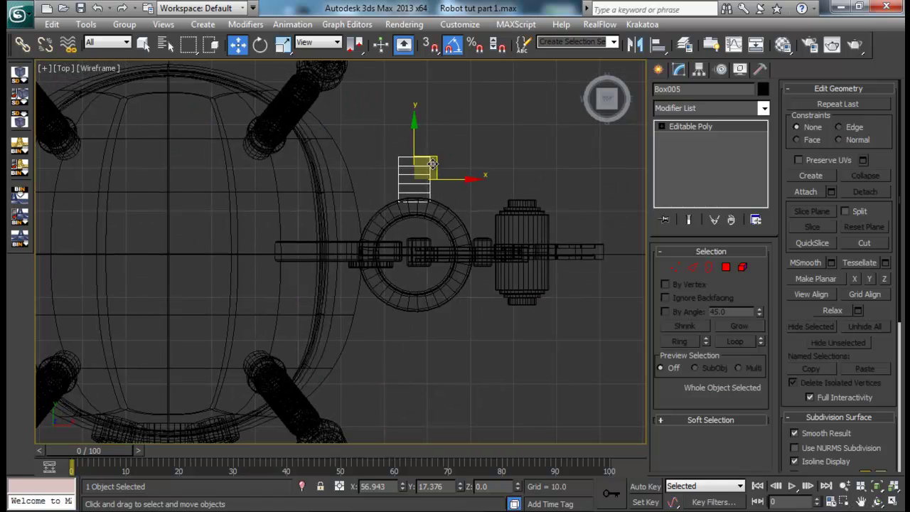
{"action": "left_click_drag", "start_coordinate": [432, 163], "coordinate": [432, 161]}
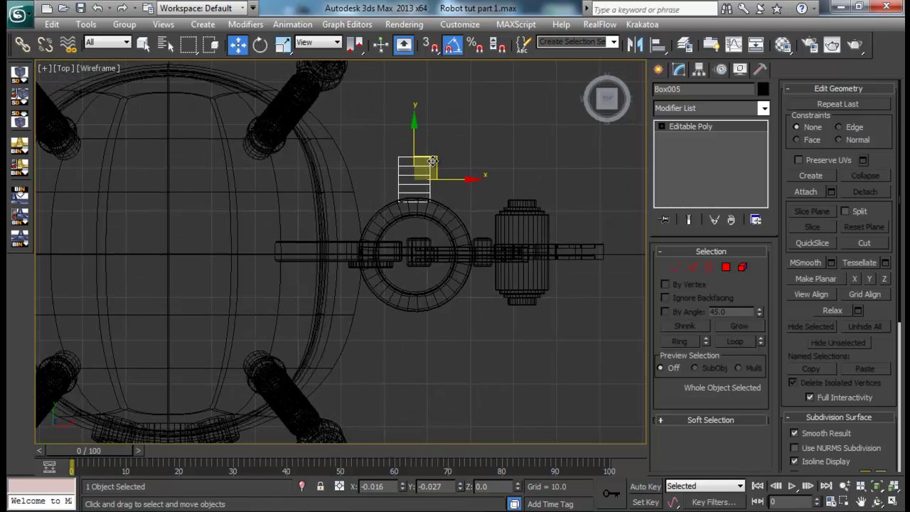
- Align the toe's pivot to the centre of the cylindrical foot, affecting the pivot only
{"action": "left_click", "coordinate": [699, 69]}
{"action": "left_click", "coordinate": [711, 158]}
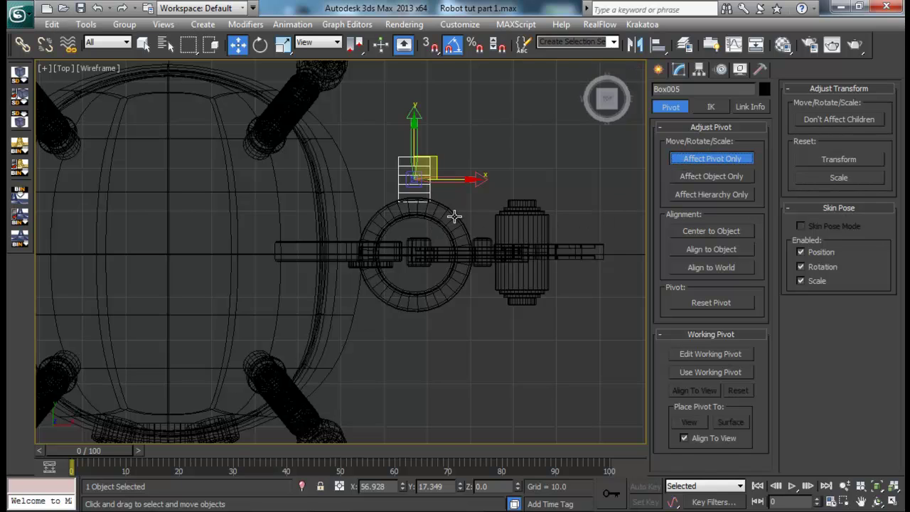
{"action": "key", "text": "alt+q"}
{"action": "key", "text": "alt+a"}
{"action": "key", "text": "alt+q"}
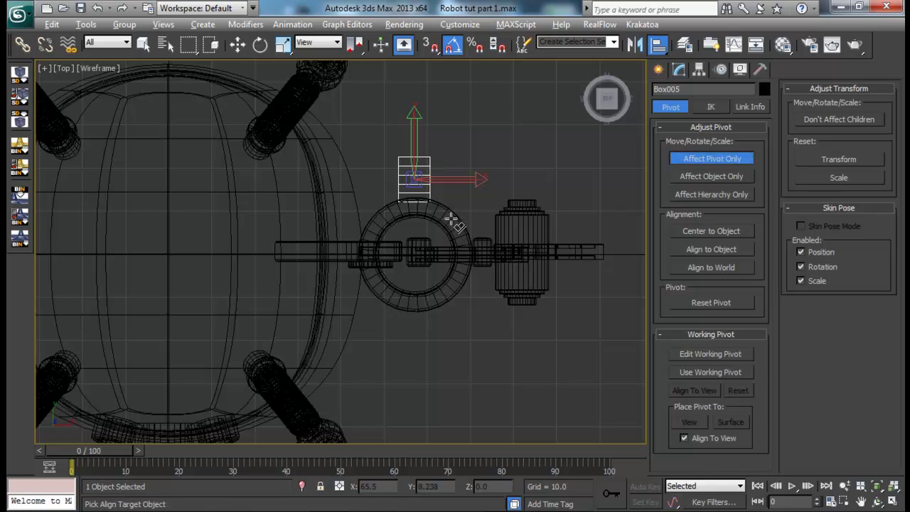
{"action": "left_click", "coordinate": [451, 220]}
{"action": "left_click", "coordinate": [455, 376]}
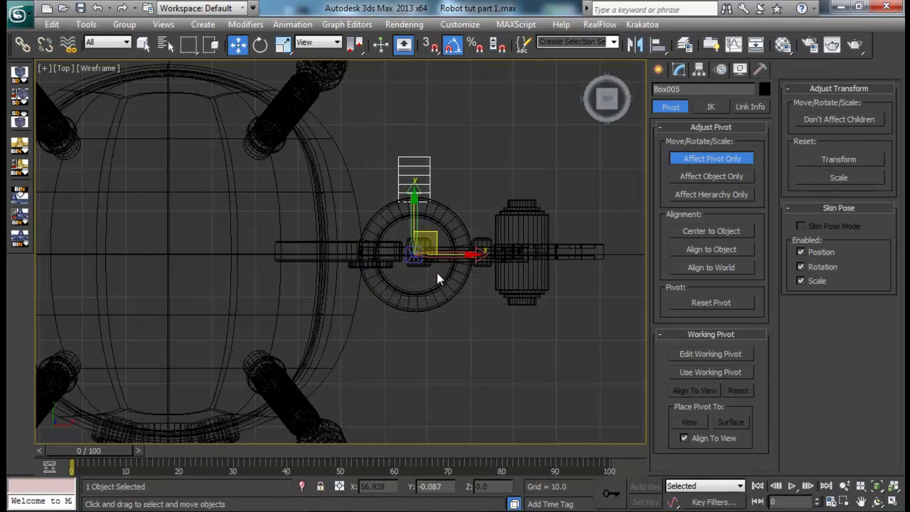
{"action": "left_click", "coordinate": [687, 161]}
{"action": "left_click", "coordinate": [499, 217]}
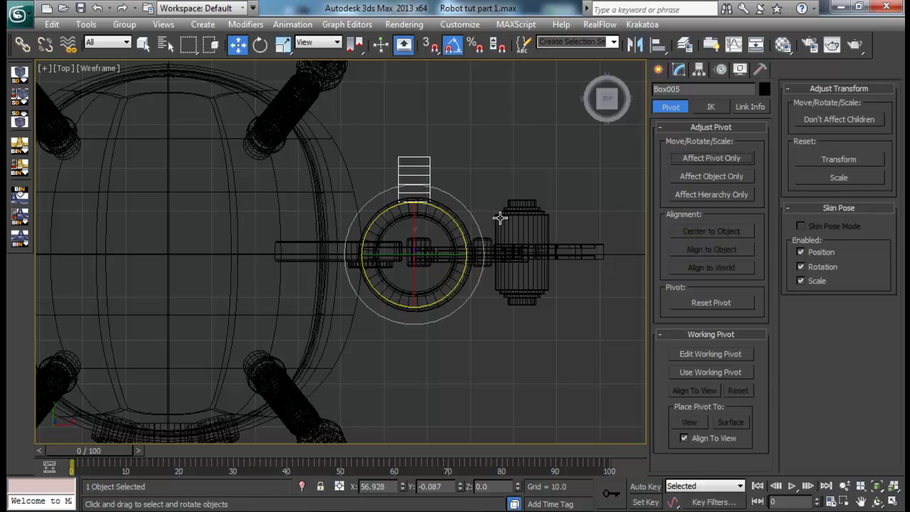
- Make three copies of the toe around the foot, rotated in 90-degree steps about its centre
{"action": "key", "text": "e"}
{"action": "left_click_drag", "start_coordinate": [459, 226], "coordinate": [488, 281]}
{"action": "left_click", "coordinate": [458, 319]}
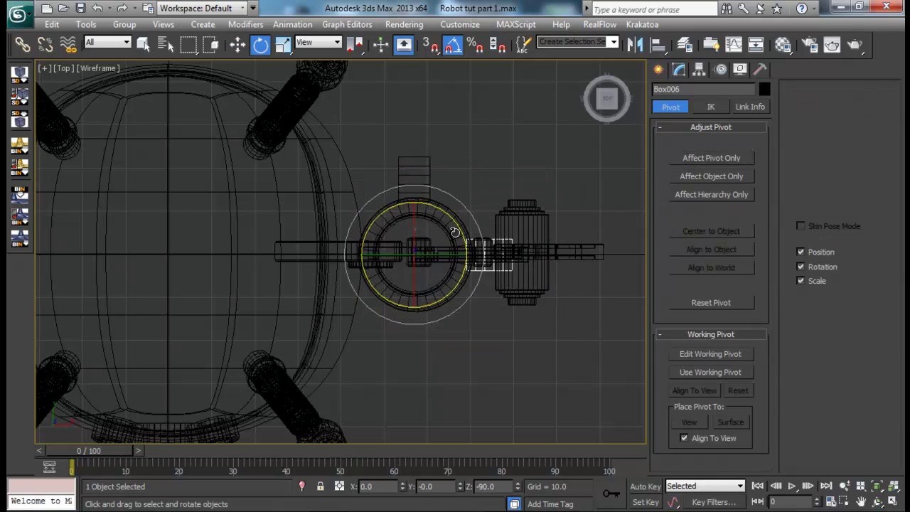
{"action": "left_click_drag", "start_coordinate": [465, 238], "coordinate": [469, 296]}
{"action": "left_click", "coordinate": [456, 320]}
{"action": "left_click_drag", "start_coordinate": [462, 235], "coordinate": [467, 306], "text": "shift"}
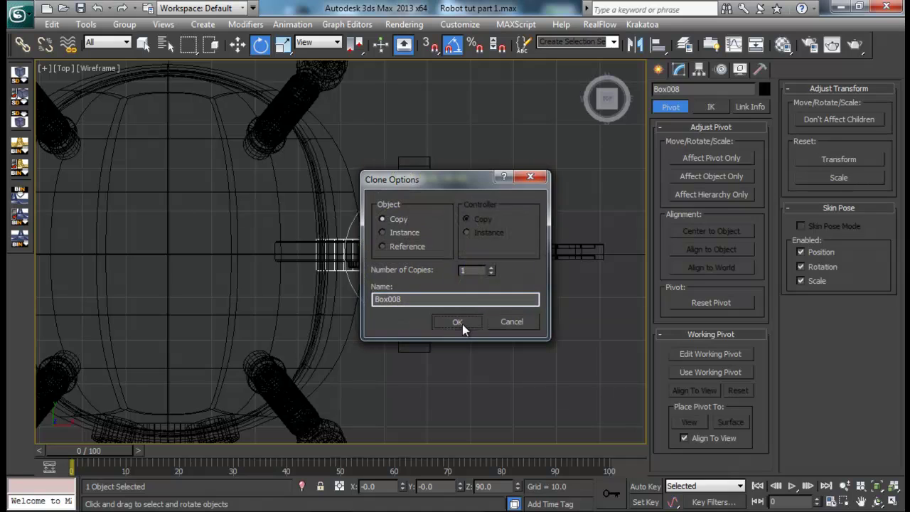
{"action": "left_click", "coordinate": [462, 325]}
- Examine the four-toed foot and whole leg in perspective and compare them with the robot reference image
{"action": "middle_click_drag", "start_coordinate": [493, 210], "coordinate": [492, 169]}
{"action": "key", "text": "alt+w"}
{"action": "middle_click", "coordinate": [498, 332]}
{"action": "key", "text": "alt+w"}
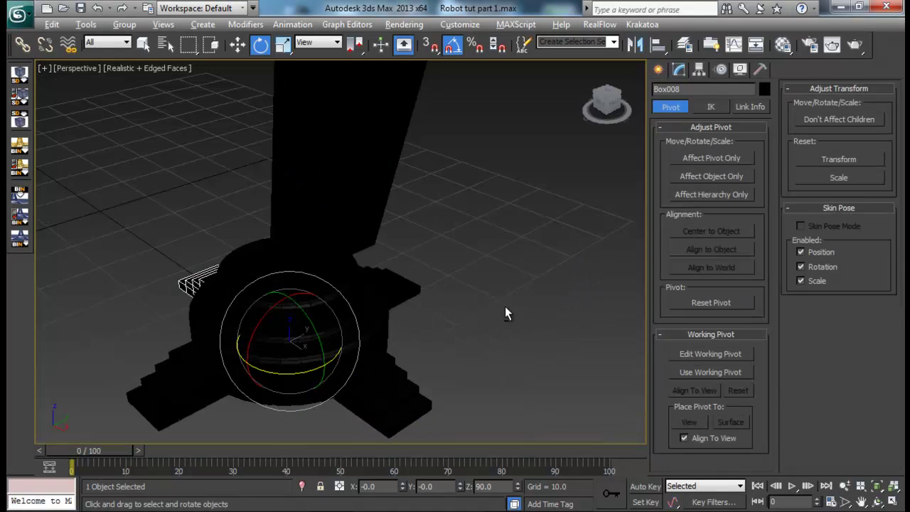
{"action": "middle_click_drag", "start_coordinate": [505, 307], "coordinate": [597, 290], "text": "alt"}
{"action": "scroll", "coordinate": [597, 289], "scroll_direction": "down", "scroll_amount": 5}
{"action": "scroll", "coordinate": [412, 315], "scroll_direction": "down", "scroll_amount": 4}
{"action": "middle_click_drag", "start_coordinate": [396, 144], "coordinate": [423, 293]}
{"action": "left_click", "coordinate": [432, 267]}
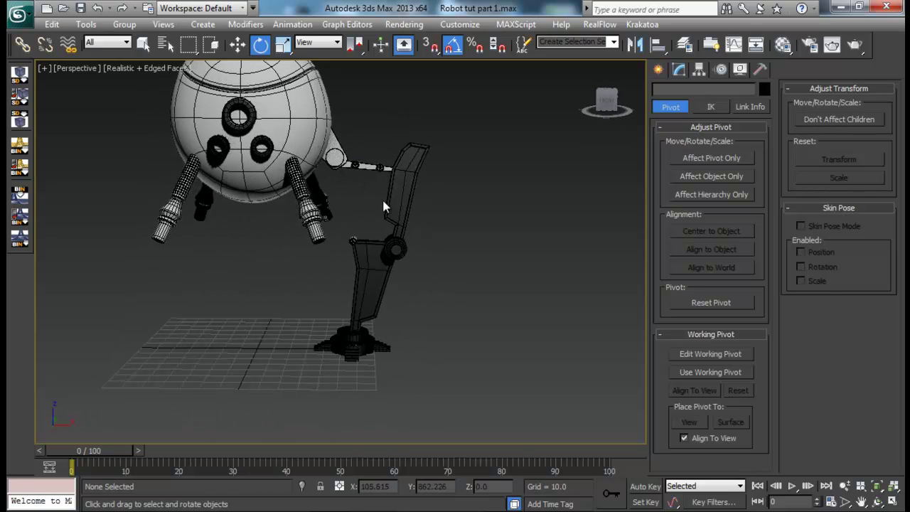
{"action": "key", "text": "alt+Tab"}
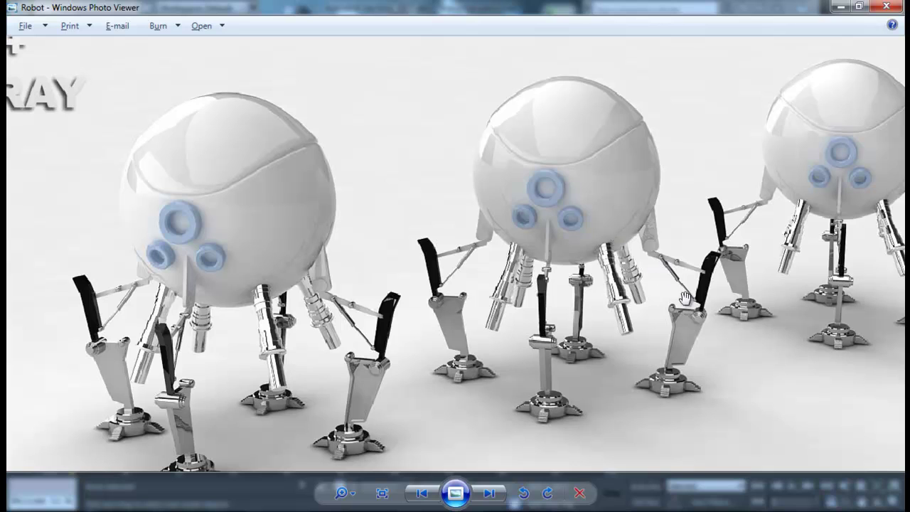
{"action": "key", "text": "alt+Tab"}
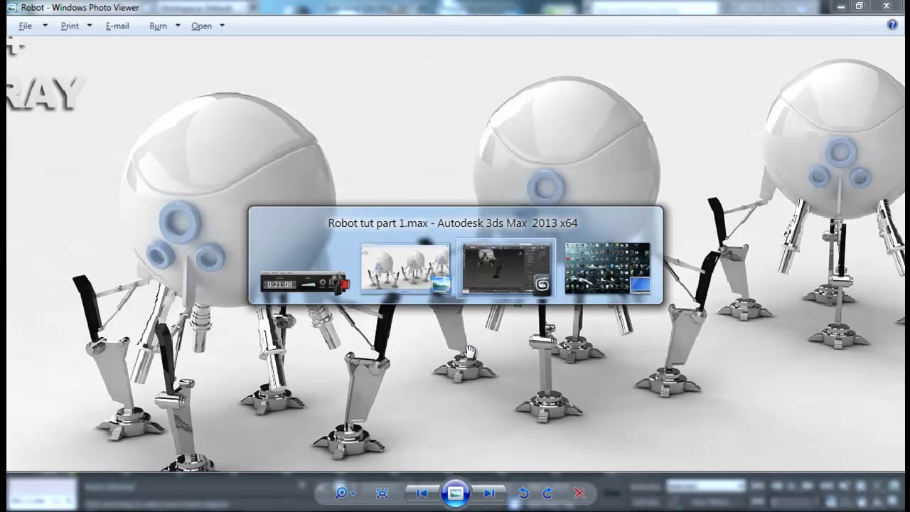
{"action": "middle_click_drag", "start_coordinate": [443, 313], "coordinate": [422, 320], "text": "alt"}
- Create a cylinder of about 2.8 radius and 64.5 height in the left view, below the robot body's centre
{"action": "key", "text": "alt+w"}
{"action": "middle_click_drag", "start_coordinate": [195, 162], "coordinate": [203, 185]}
{"action": "scroll", "coordinate": [499, 161], "scroll_direction": "down", "scroll_amount": 2}
{"action": "middle_click_drag", "start_coordinate": [502, 168], "coordinate": [503, 210]}
{"action": "middle_click", "coordinate": [227, 372]}
{"action": "middle_click_drag", "start_coordinate": [228, 372], "coordinate": [238, 393]}
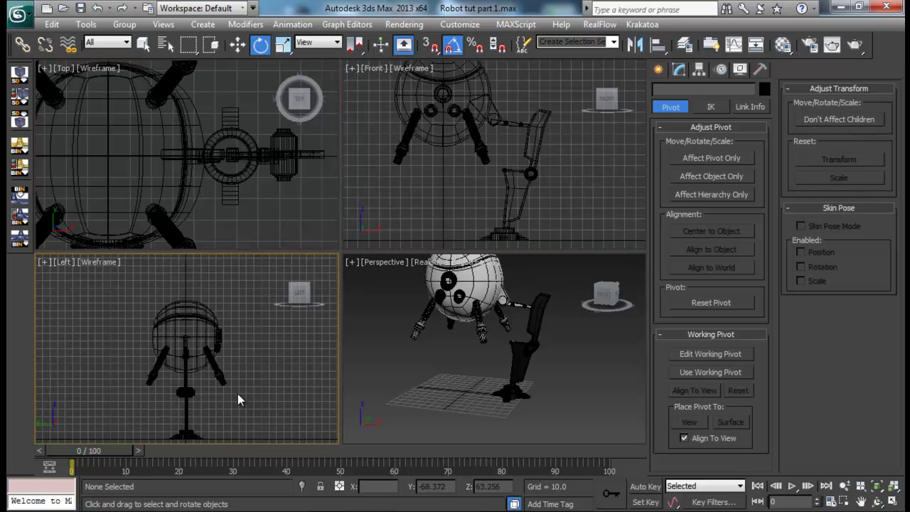
{"action": "key", "text": "alt+w"}
{"action": "left_click", "coordinate": [659, 69]}
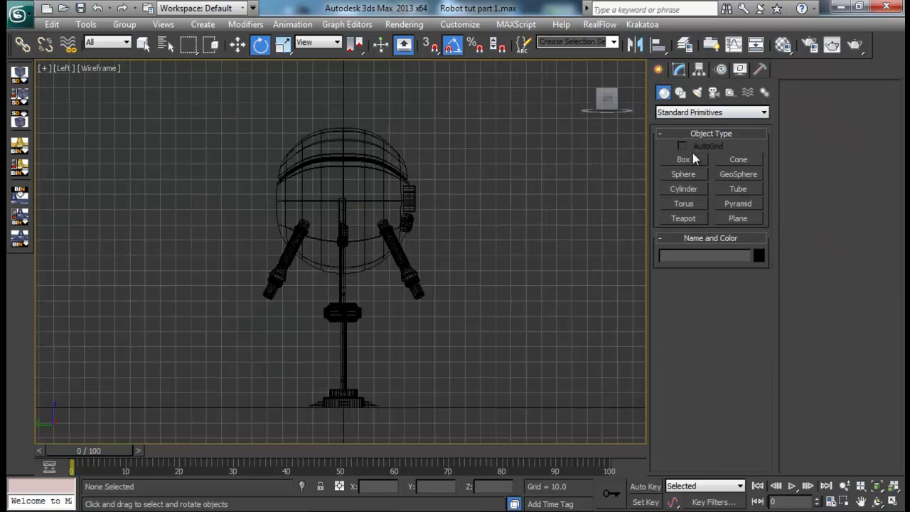
{"action": "left_click", "coordinate": [685, 189]}
{"action": "left_click_drag", "start_coordinate": [340, 264], "coordinate": [344, 269]}
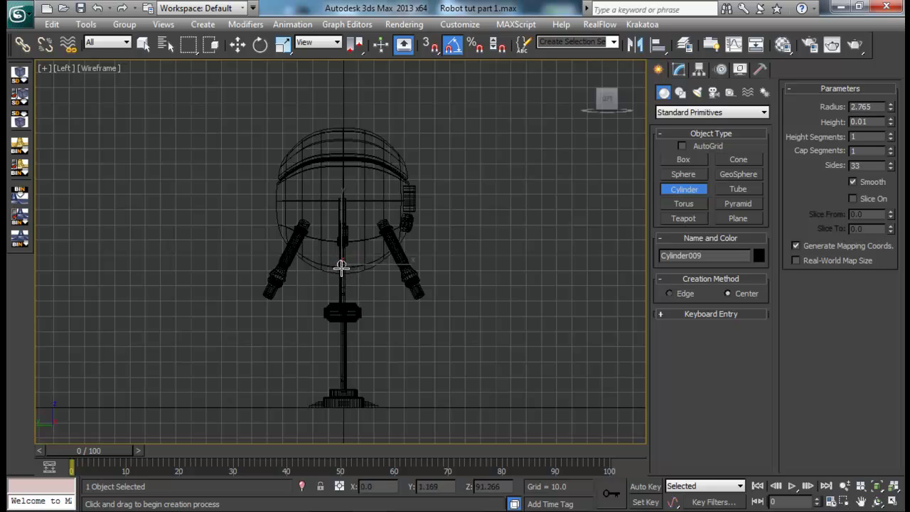
{"action": "left_click", "coordinate": [341, 171]}
- Move the new cylinder along X to about 95, next to the upper leg
{"action": "key", "text": "e"}
{"action": "key", "text": "alt+w"}
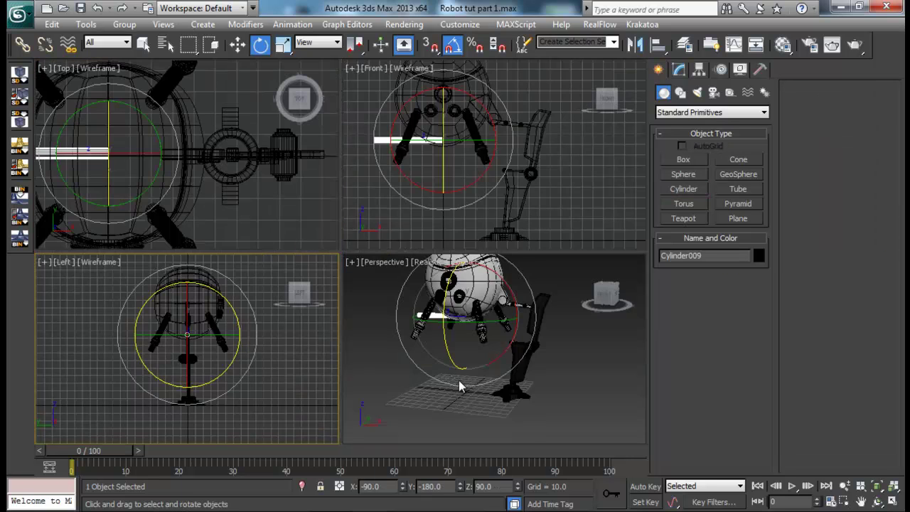
{"action": "middle_click_drag", "start_coordinate": [459, 382], "coordinate": [481, 422], "text": "alt"}
{"action": "key", "text": "alt+w"}
{"action": "key", "text": "w"}
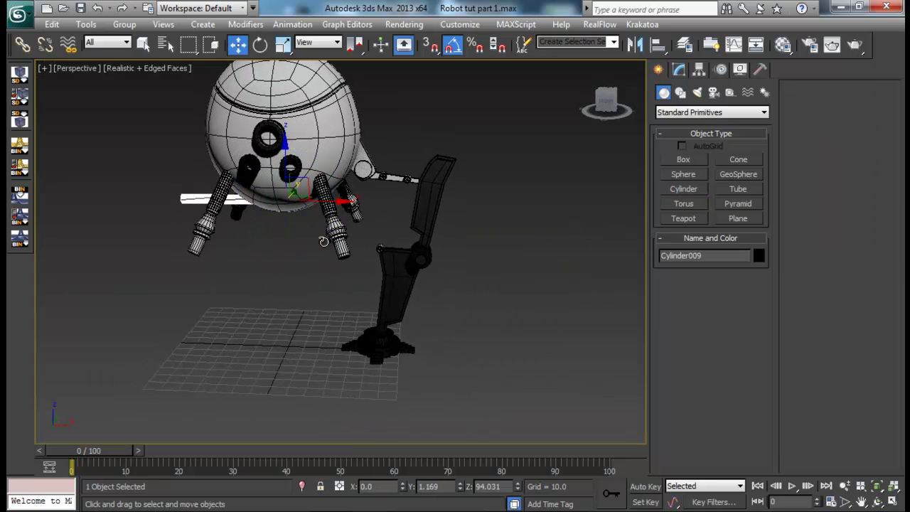
{"action": "left_click_drag", "start_coordinate": [336, 202], "coordinate": [492, 222]}
{"action": "scroll", "coordinate": [492, 222], "scroll_direction": "up", "scroll_amount": 5}
{"action": "middle_click_drag", "start_coordinate": [506, 249], "coordinate": [473, 283]}
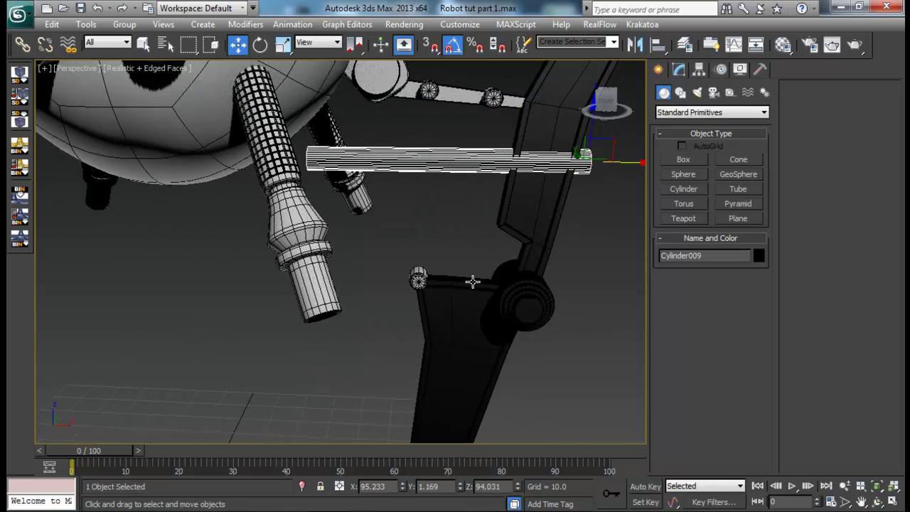
- Reduce the cylinder's radius to 1.465 and its height to 23.226
{"action": "left_click", "coordinate": [679, 69]}
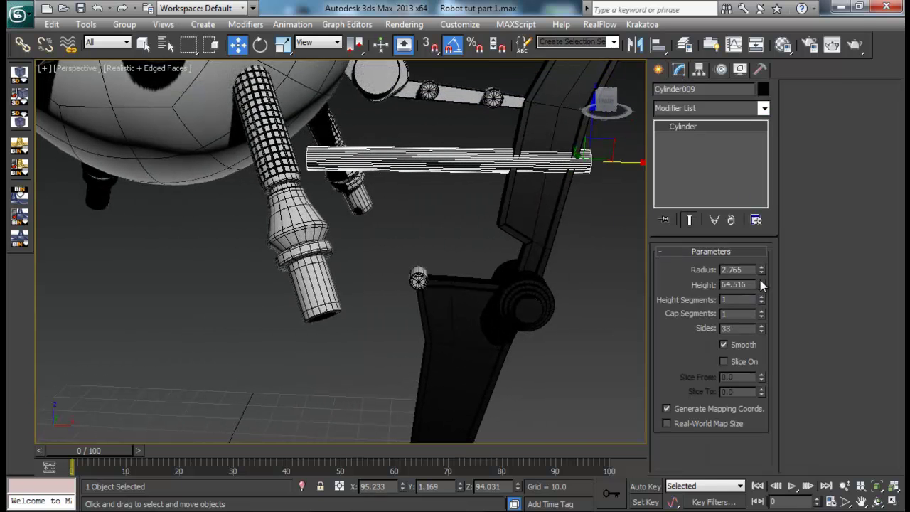
{"action": "left_click_drag", "start_coordinate": [761, 271], "coordinate": [770, 327]}
{"action": "middle_click_drag", "start_coordinate": [511, 264], "coordinate": [441, 275]}
- Move the thin cylinder to about X 70.7, Z 98.1, below the strut between the body and upper leg
{"action": "key", "text": "e"}
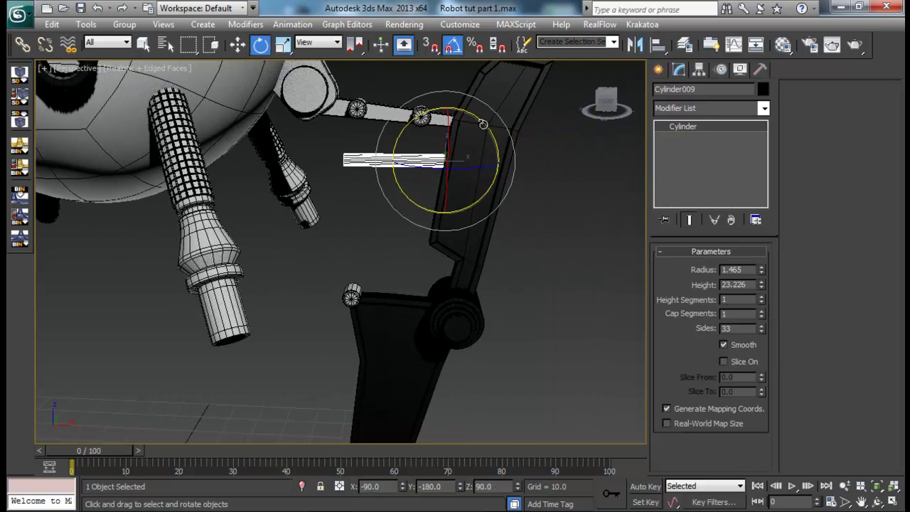
{"action": "left_click_drag", "start_coordinate": [483, 124], "coordinate": [504, 167]}
{"action": "middle_click_drag", "start_coordinate": [504, 167], "coordinate": [493, 188]}
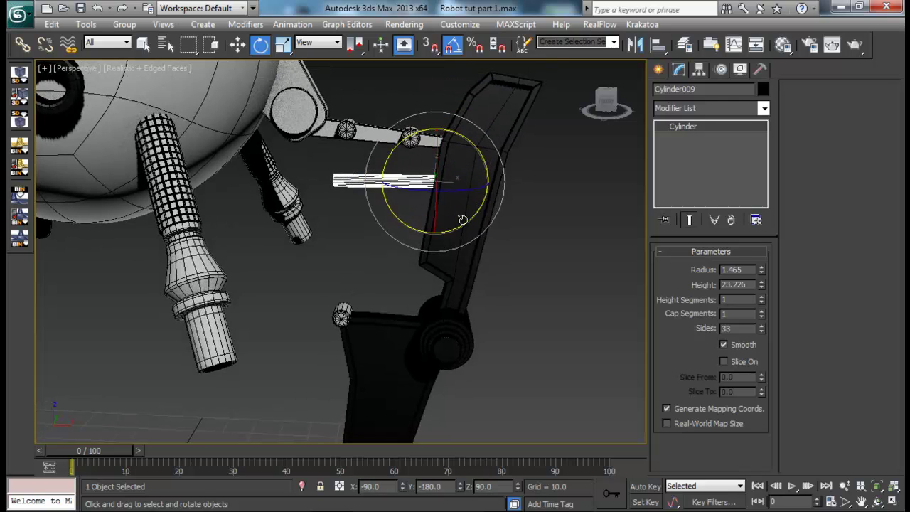
{"action": "key", "text": "w"}
{"action": "left_click_drag", "start_coordinate": [491, 184], "coordinate": [448, 185]}
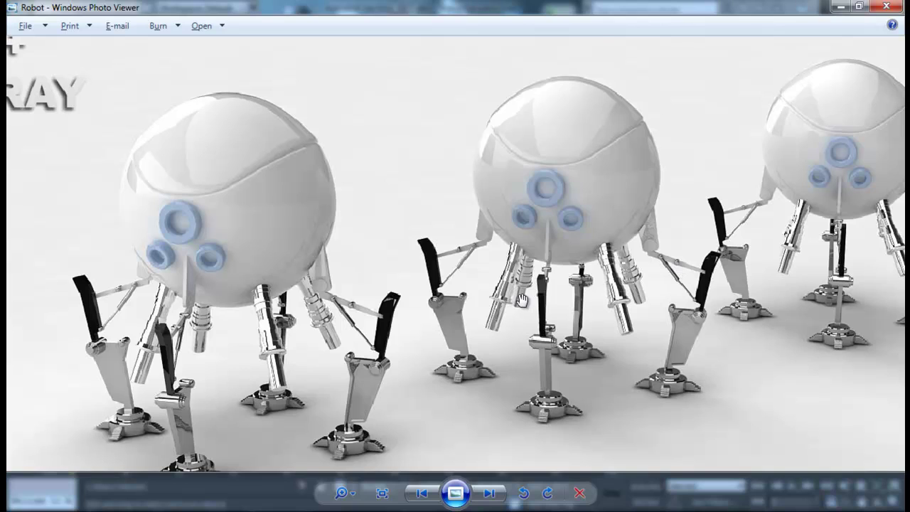
- Check the reference image, return to 3ds Max and convert the thin cylinder to an editable poly
{"action": "key", "text": "alt+Tab"}
{"action": "scroll", "coordinate": [390, 183], "scroll_direction": "up", "scroll_amount": 3}
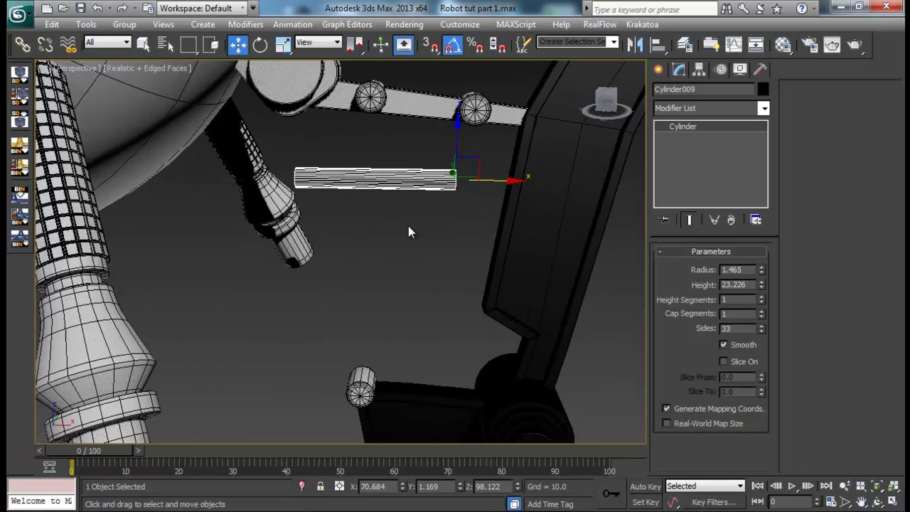
{"action": "right_click", "coordinate": [377, 177]}
{"action": "mouse_move", "coordinate": [457, 303]}
{"action": "left_click", "coordinate": [526, 312]}
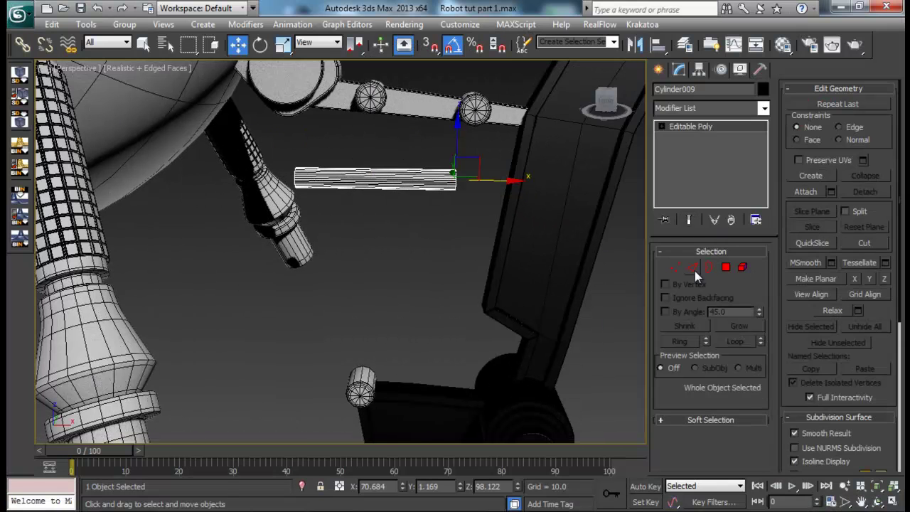
- Connect the cylinder's lengthwise edges with 2 segments and a negative pinch, and slide the new loops toward its body-side end
{"action": "left_click", "coordinate": [692, 267]}
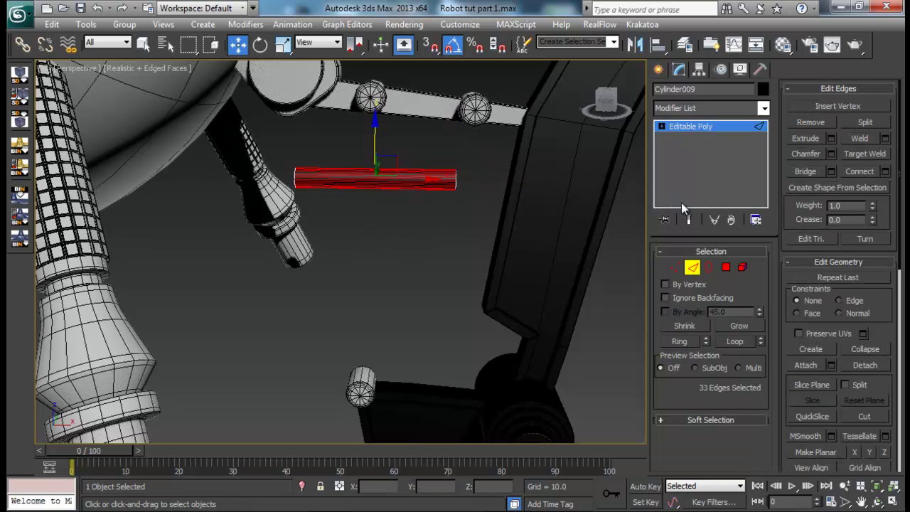
{"action": "left_click", "coordinate": [886, 172]}
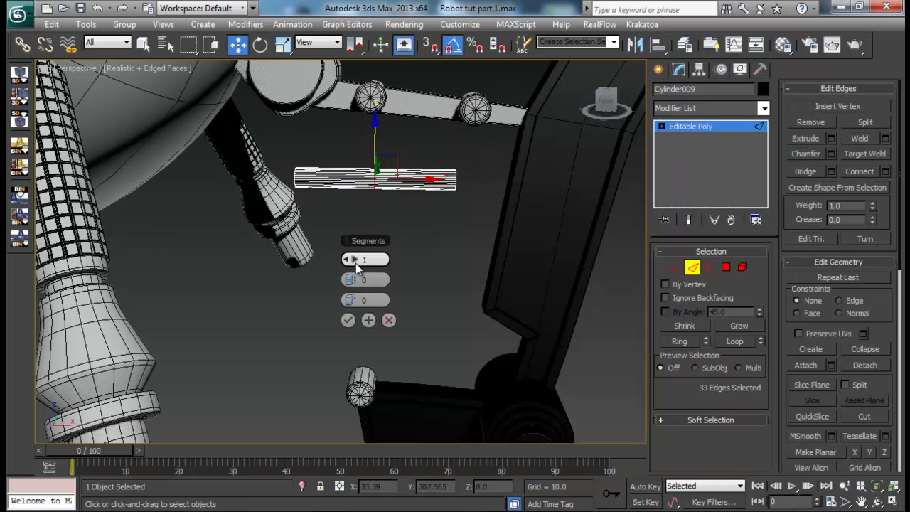
{"action": "left_click_drag", "start_coordinate": [352, 279], "coordinate": [255, 290]}
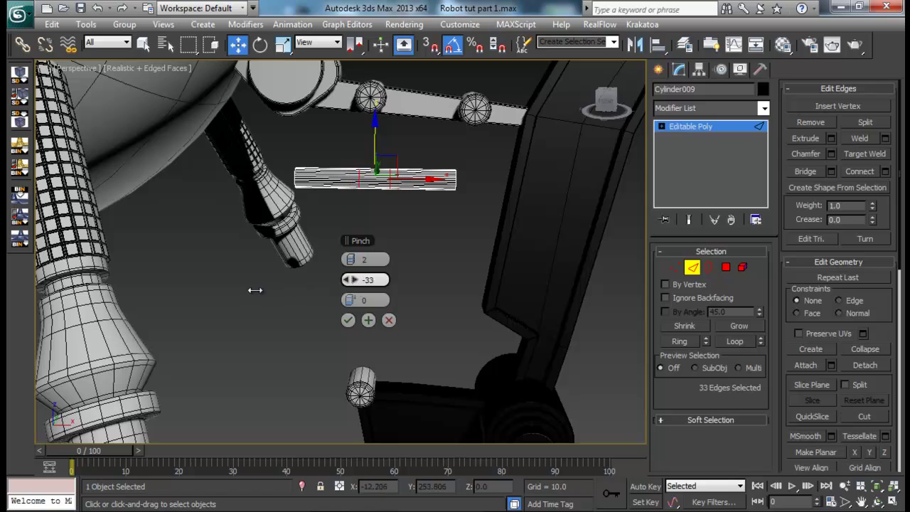
{"action": "left_click", "coordinate": [347, 320]}
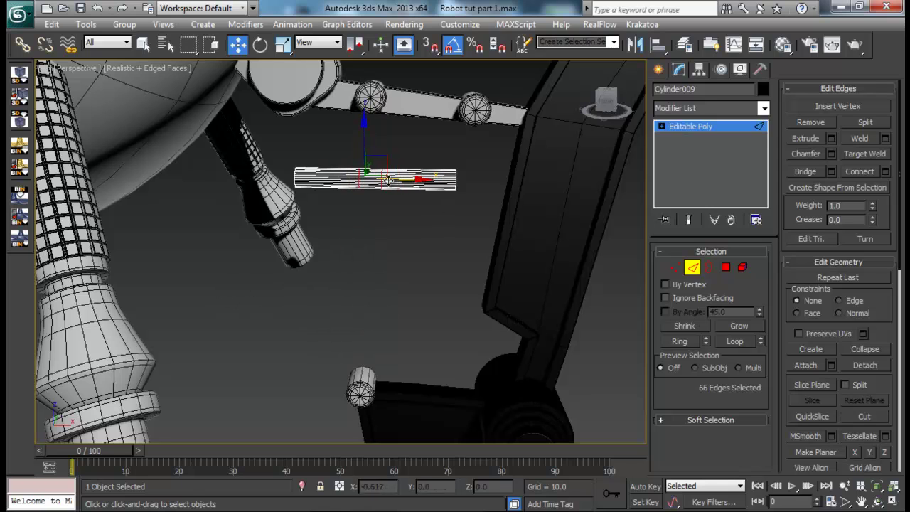
{"action": "left_click_drag", "start_coordinate": [376, 181], "coordinate": [377, 182]}
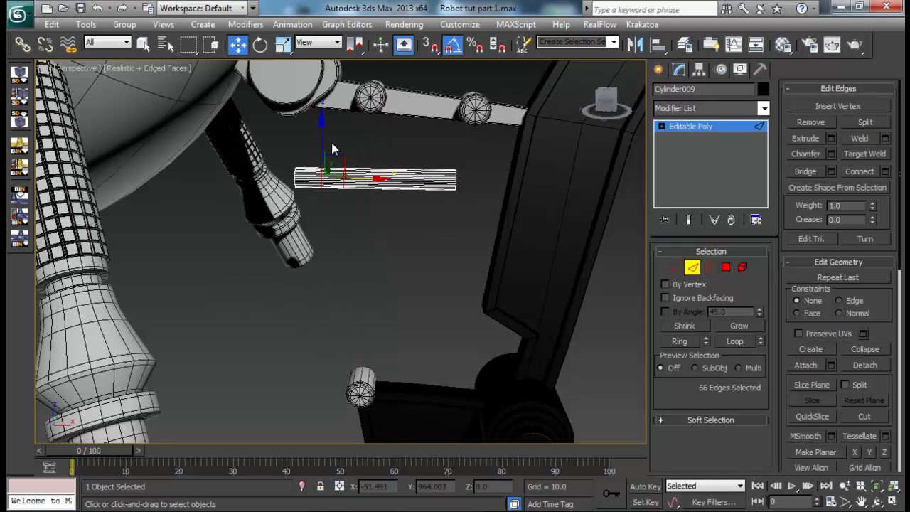
- Extrude the polygon band between the two new loops outward by 0.5 along local normals to form a collar
{"action": "left_click_drag", "start_coordinate": [331, 142], "coordinate": [337, 206]}
{"action": "left_click", "coordinate": [726, 267], "text": "ctrl"}
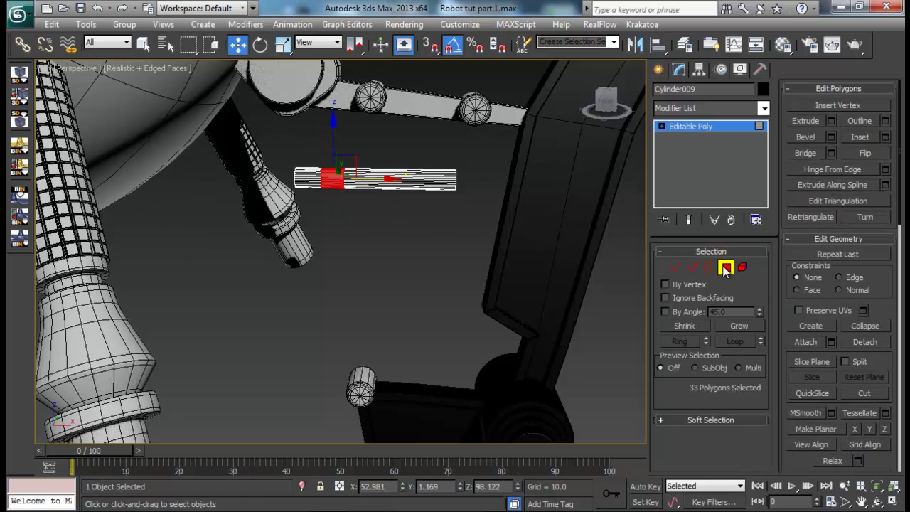
{"action": "left_click", "coordinate": [832, 121]}
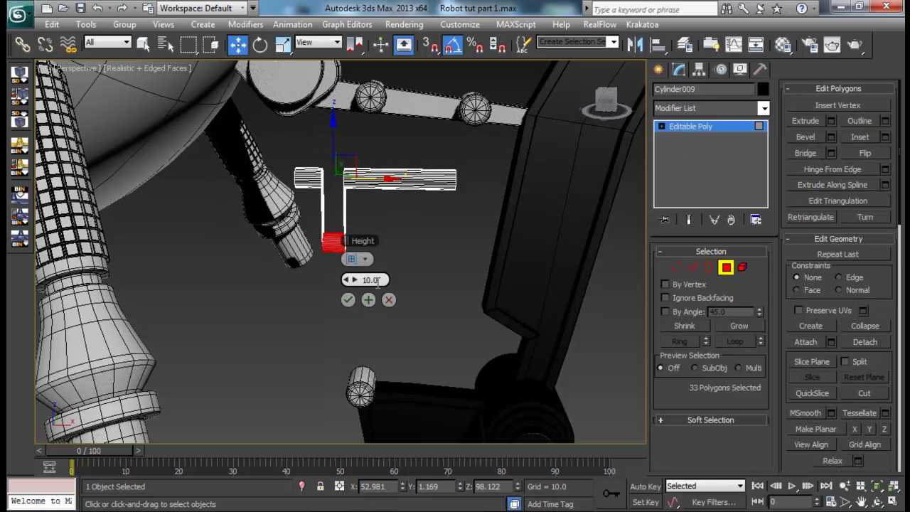
{"action": "left_click", "coordinate": [355, 259]}
{"action": "left_click", "coordinate": [398, 279]}
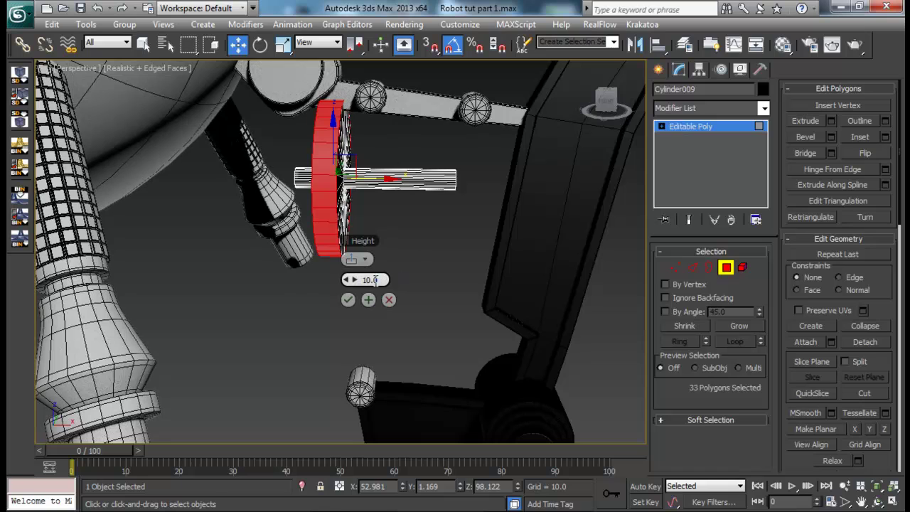
{"action": "type", "text": "1.0"}
{"action": "key", "text": "Return"}
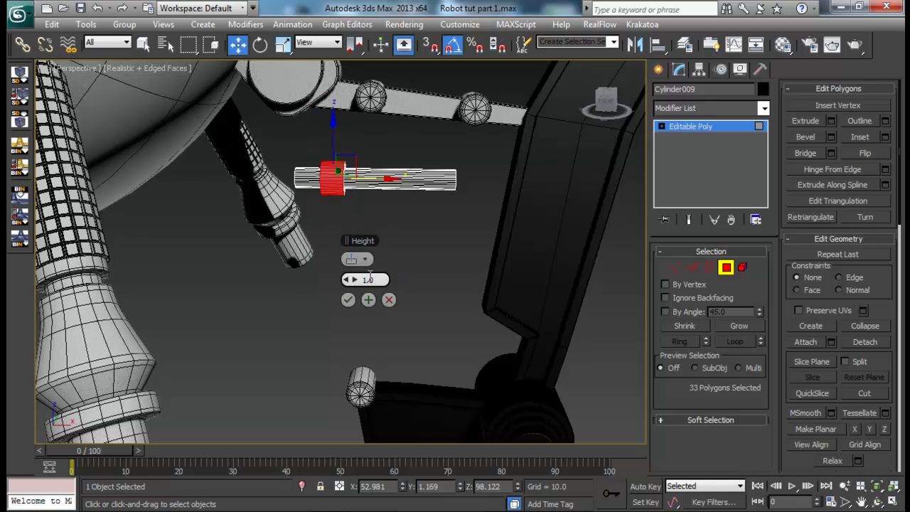
{"action": "key", "text": "Return"}
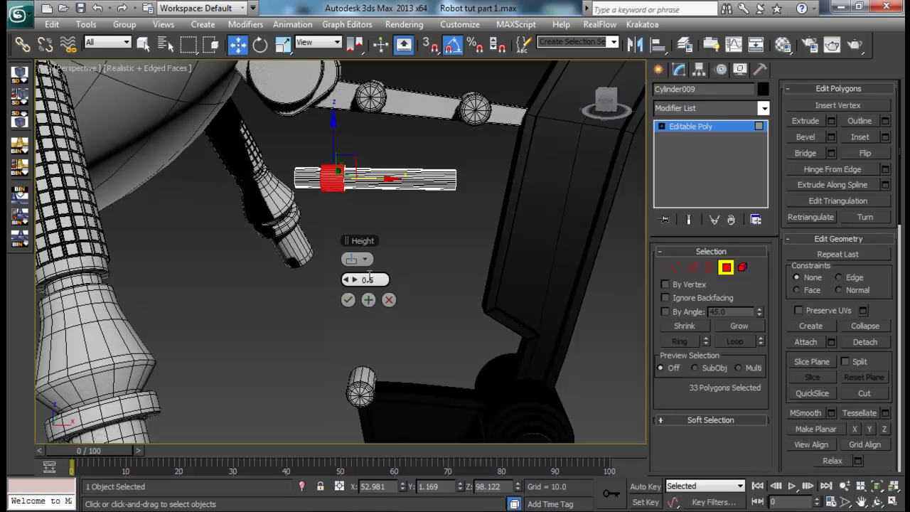
{"action": "left_click", "coordinate": [348, 300]}
- Connect the lengthwise edges of the cylinder's longer section with 2 segments and a pinch of -69
{"action": "middle_click_drag", "start_coordinate": [393, 264], "coordinate": [583, 248], "text": "alt"}
{"action": "left_click", "coordinate": [692, 266]}
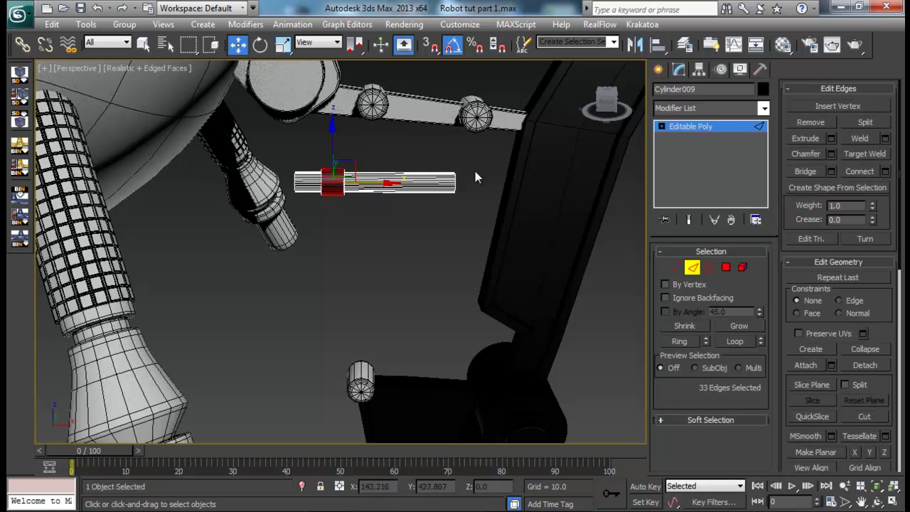
{"action": "left_click", "coordinate": [885, 171]}
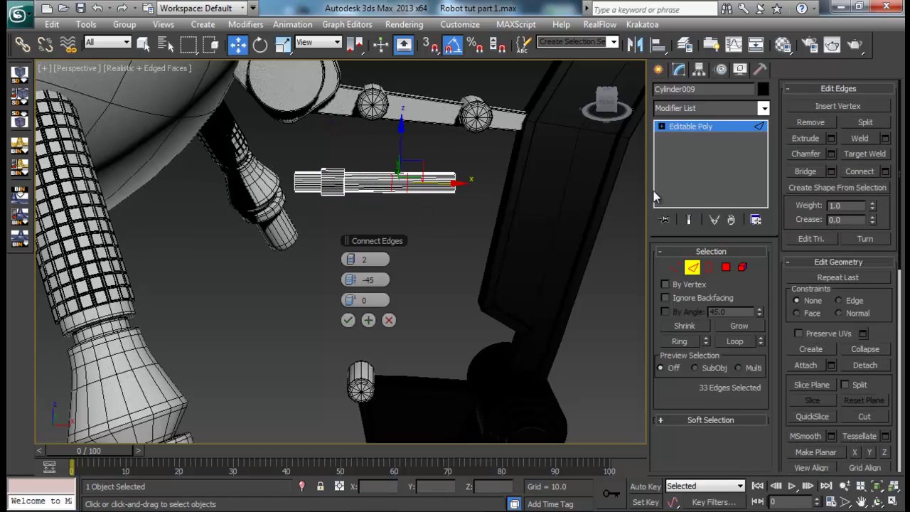
{"action": "left_click_drag", "start_coordinate": [350, 277], "coordinate": [304, 288]}
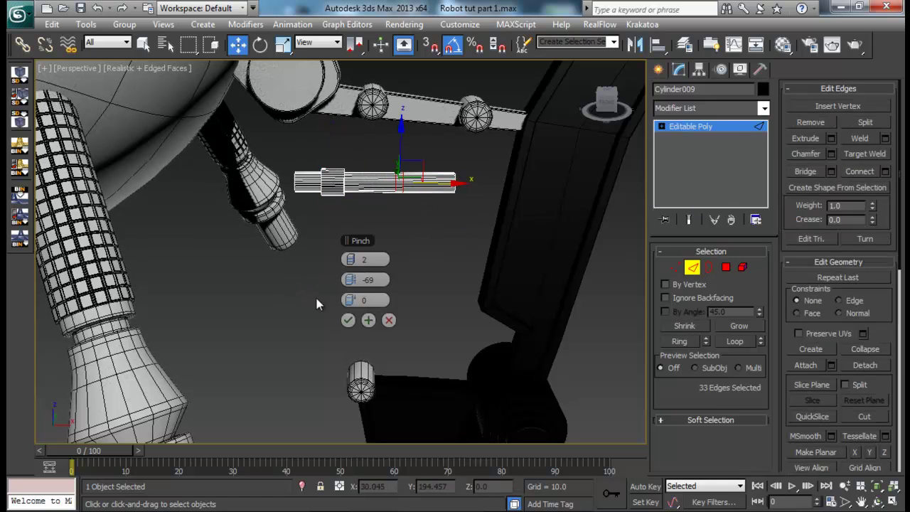
{"action": "left_click", "coordinate": [349, 320]}
- Extrude only the narrow polygon band between the new loops outward by 0.5 as a second collar
{"action": "left_click", "coordinate": [725, 266]}
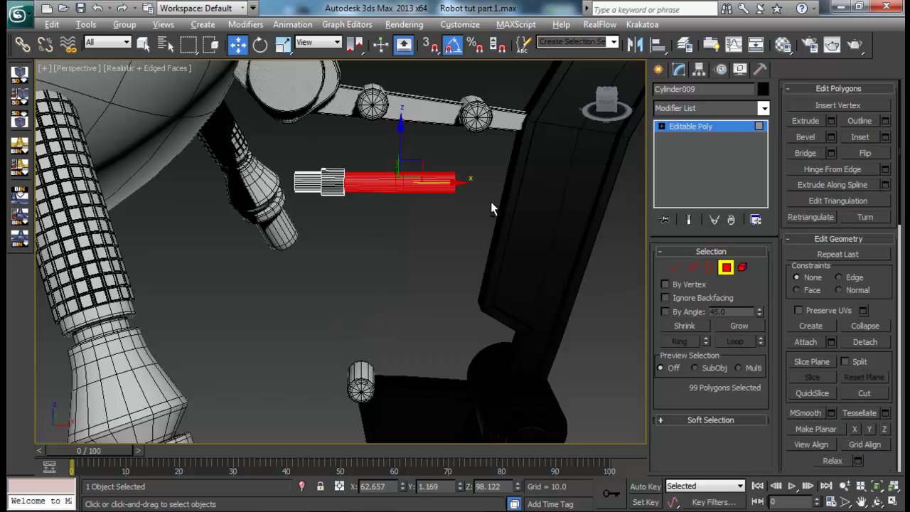
{"action": "left_click_drag", "start_coordinate": [367, 184], "coordinate": [371, 202], "text": "alt"}
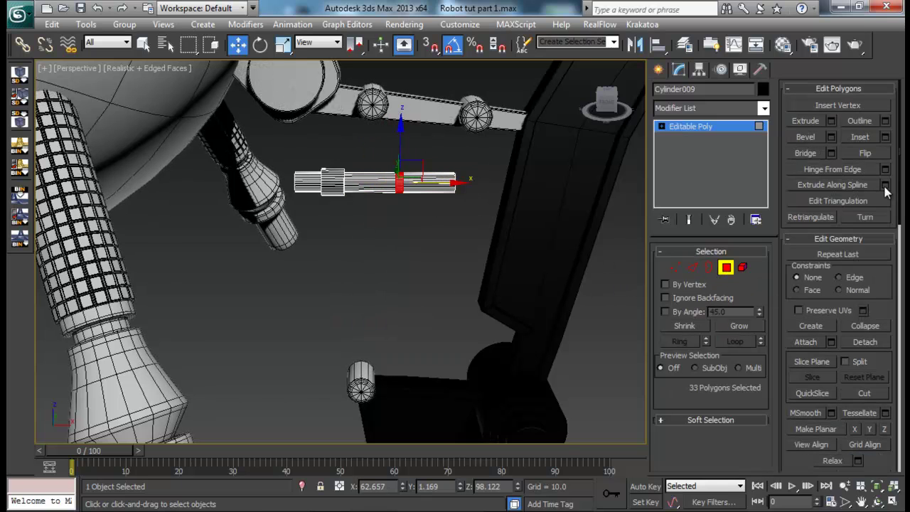
{"action": "left_click", "coordinate": [831, 121]}
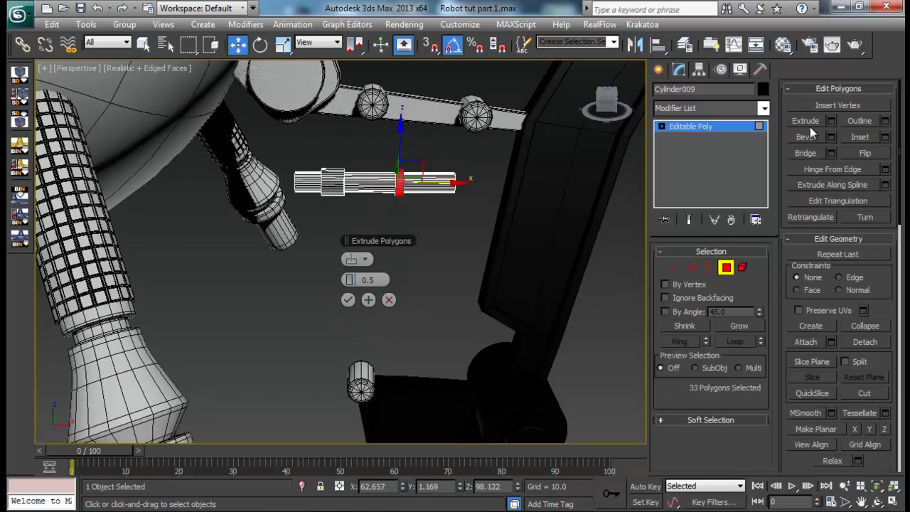
{"action": "left_click", "coordinate": [349, 298]}
- Inset the cylinder's leg-side end cap by 1.0 and extrude the inner face into a long thin rod
{"action": "middle_click_drag", "start_coordinate": [445, 296], "coordinate": [481, 237], "text": "alt"}
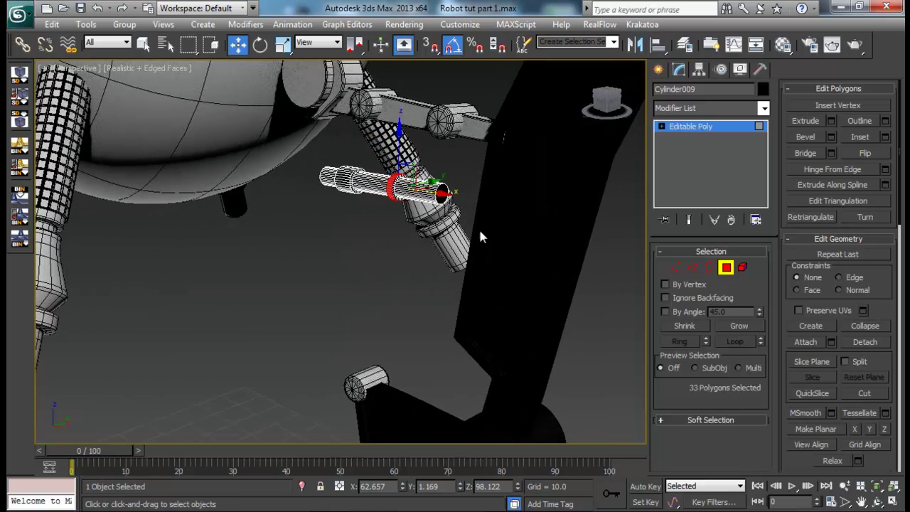
{"action": "left_click", "coordinate": [445, 197]}
{"action": "middle_click_drag", "start_coordinate": [452, 205], "coordinate": [448, 228], "text": "alt"}
{"action": "left_click", "coordinate": [885, 137]}
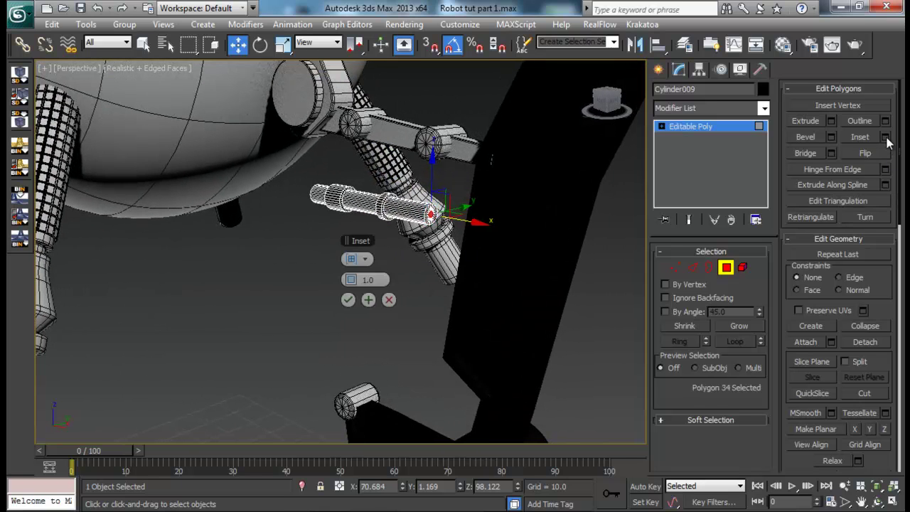
{"action": "left_click", "coordinate": [348, 299]}
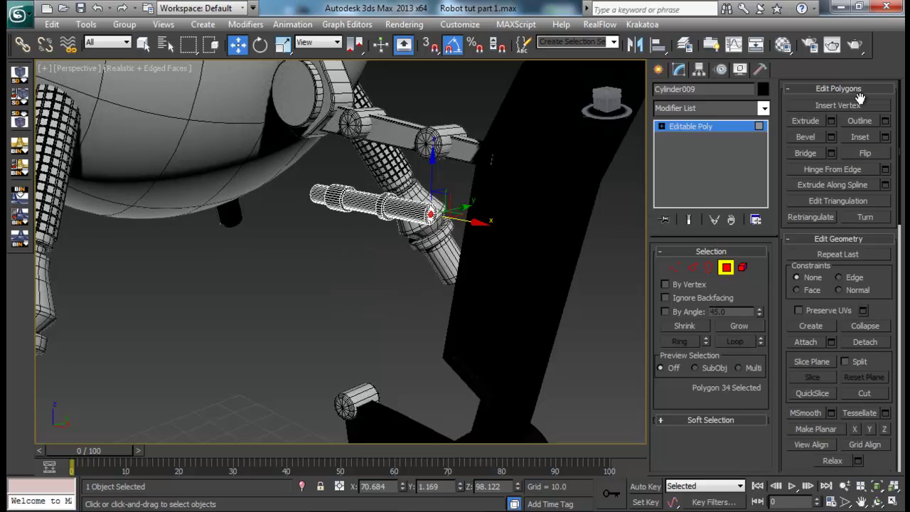
{"action": "left_click", "coordinate": [834, 122]}
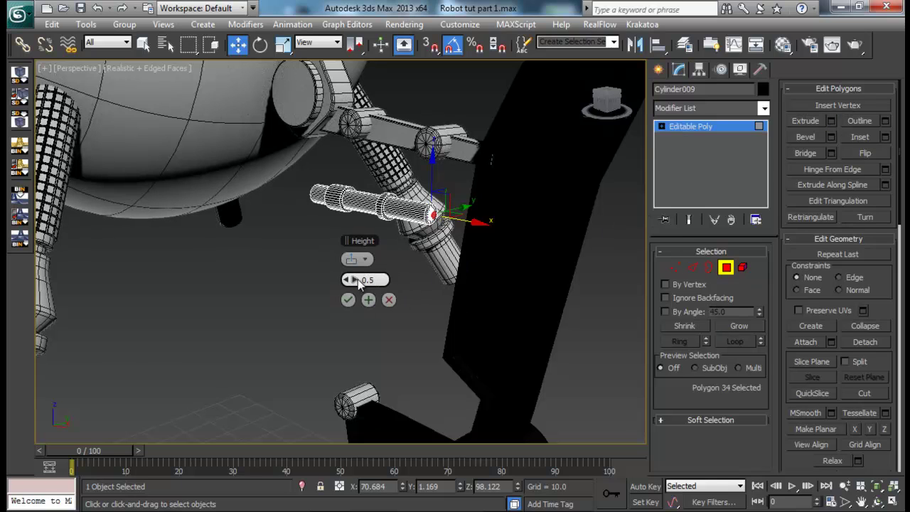
{"action": "left_click_drag", "start_coordinate": [361, 283], "coordinate": [446, 282]}
{"action": "left_click", "coordinate": [348, 300]}
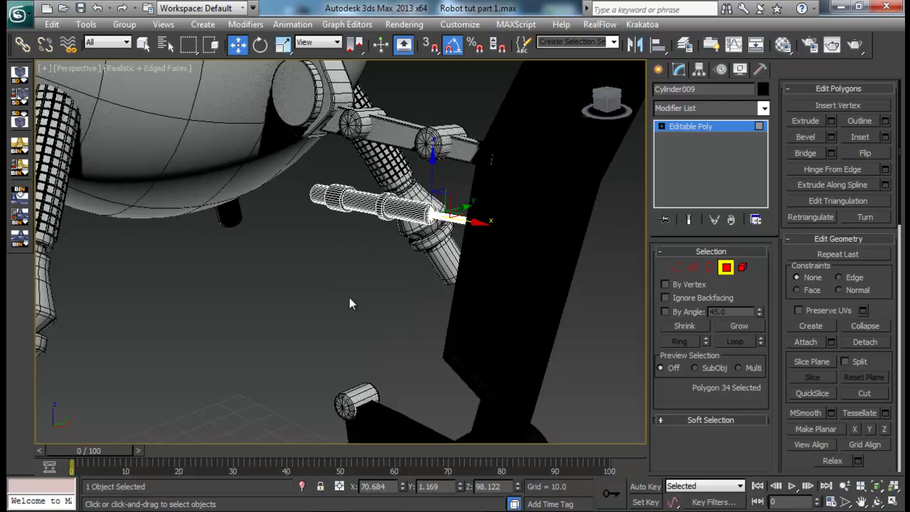
- Tilt the whole piston 45 degrees downward toward the leg and move its upper end beneath the strut's body-side pin
{"action": "left_click", "coordinate": [676, 266]}
{"action": "middle_click_drag", "start_coordinate": [534, 269], "coordinate": [575, 286], "text": "alt"}
{"action": "left_click", "coordinate": [676, 269]}
{"action": "middle_click_drag", "start_coordinate": [420, 292], "coordinate": [456, 236], "text": "alt"}
{"action": "key", "text": "r"}
{"action": "key", "text": "e"}
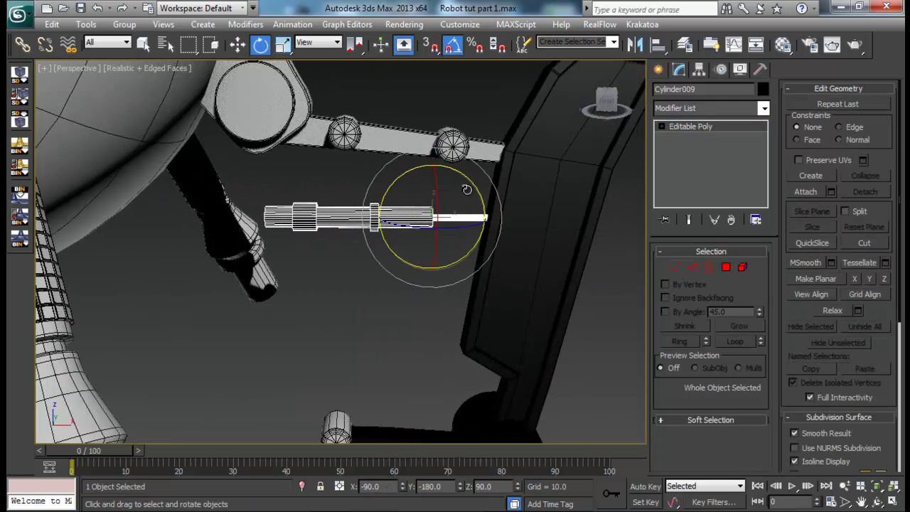
{"action": "left_click_drag", "start_coordinate": [471, 188], "coordinate": [486, 213]}
{"action": "middle_click_drag", "start_coordinate": [486, 212], "coordinate": [473, 244]}
{"action": "key", "text": "w"}
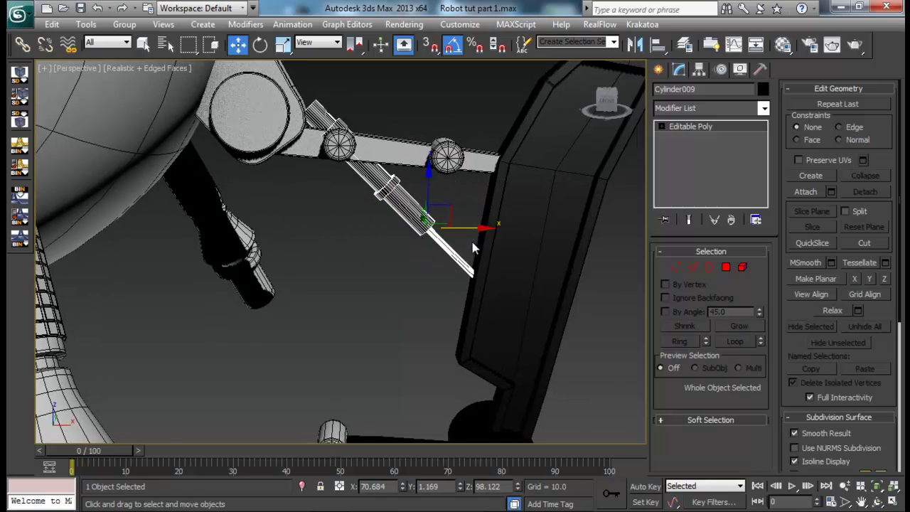
{"action": "left_click_drag", "start_coordinate": [450, 227], "coordinate": [473, 249]}
{"action": "middle_click_drag", "start_coordinate": [473, 249], "coordinate": [506, 268], "text": "alt"}
- Rotate the piston slightly steeper and position it at about X 70.7, Z 90.6 below the body-side pin
{"action": "key", "text": "e"}
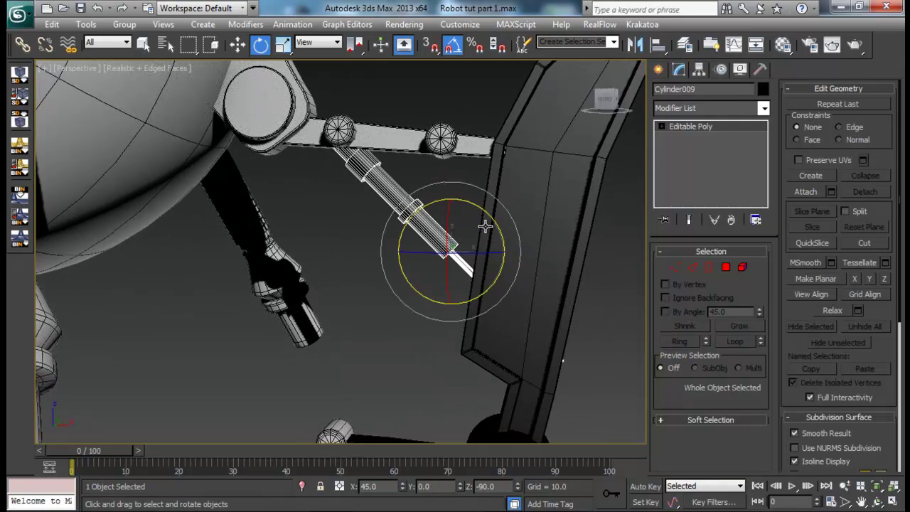
{"action": "left_click_drag", "start_coordinate": [487, 224], "coordinate": [449, 246]}
{"action": "key", "text": "w"}
{"action": "key", "text": "e"}
{"action": "key", "text": "w"}
{"action": "scroll", "coordinate": [469, 258], "scroll_direction": "down", "scroll_amount": 1}
{"action": "middle_click_drag", "start_coordinate": [469, 258], "coordinate": [478, 214], "text": "alt"}
{"action": "middle_click_drag", "start_coordinate": [494, 295], "coordinate": [638, 276], "text": "alt"}
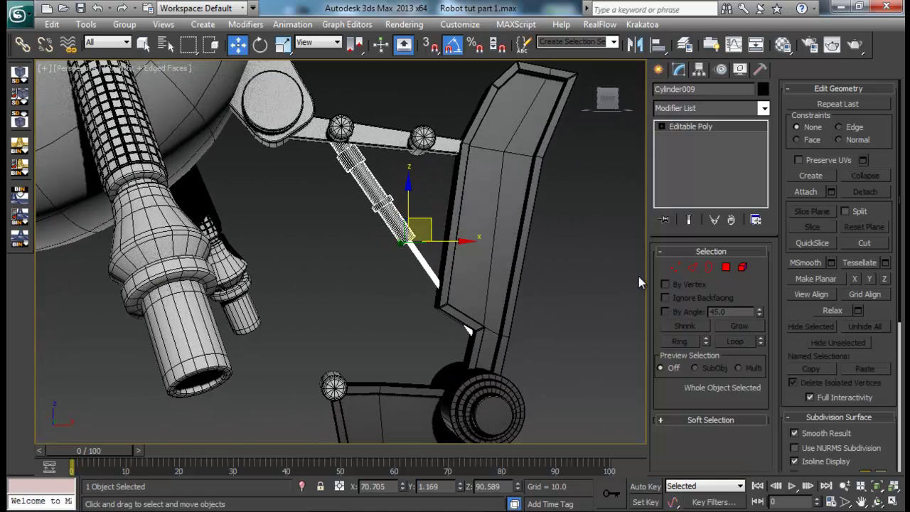
- Select the vertices at the thin rod's tip and pull them back to about X 78.9, Z 78.9, shortening the rod
{"action": "left_click", "coordinate": [674, 266]}
{"action": "left_click_drag", "start_coordinate": [554, 306], "coordinate": [447, 383]}
{"action": "middle_click_drag", "start_coordinate": [446, 383], "coordinate": [472, 348], "text": "alt"}
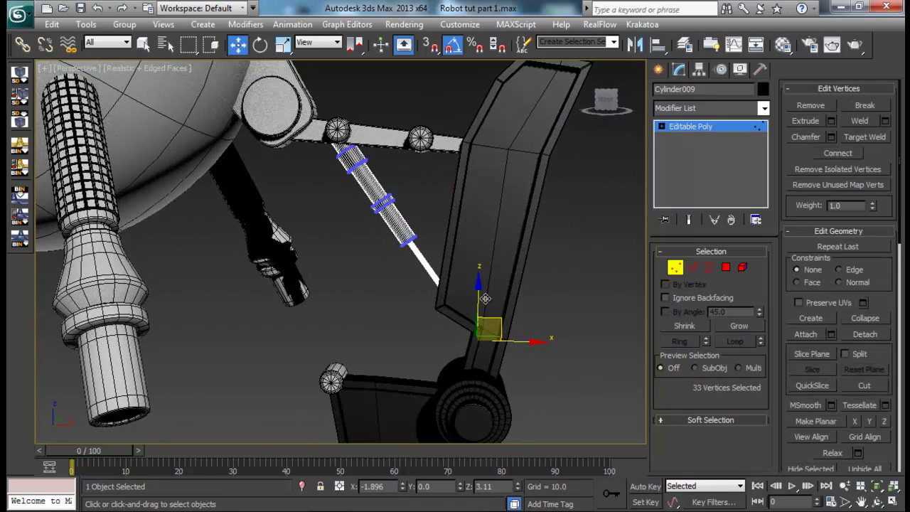
{"action": "left_click", "coordinate": [675, 267]}
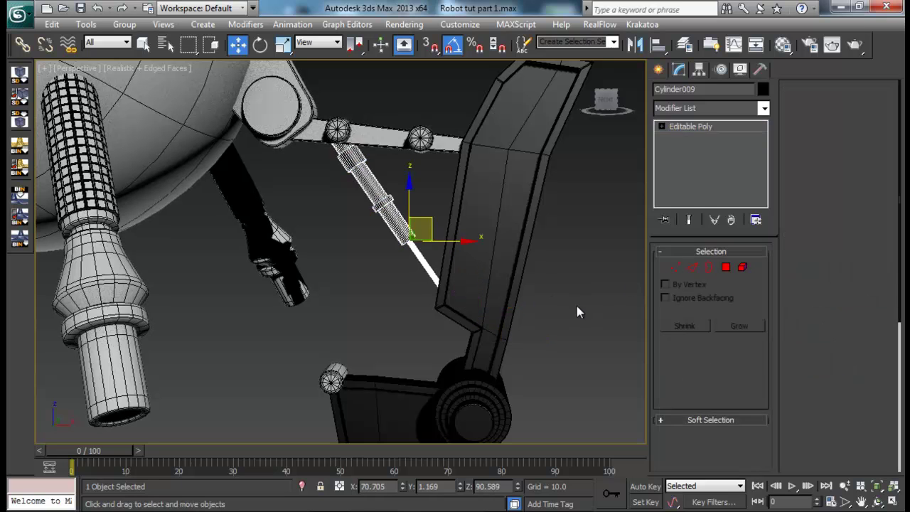
{"action": "left_click", "coordinate": [577, 306]}
{"action": "left_click", "coordinate": [404, 237]}
{"action": "left_click", "coordinate": [675, 266]}
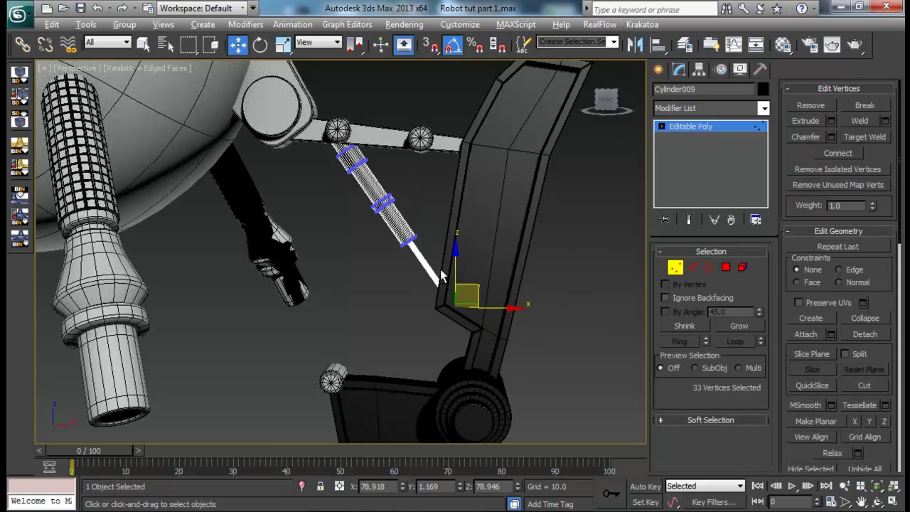
- Select the polygons of the piston's thick barrel with both collars and scale them down uniformly
{"action": "middle_click_drag", "start_coordinate": [455, 285], "coordinate": [301, 143], "text": "alt"}
{"action": "left_click_drag", "start_coordinate": [301, 142], "coordinate": [436, 259]}
{"action": "scroll", "coordinate": [434, 253], "scroll_direction": "up", "scroll_amount": 5}
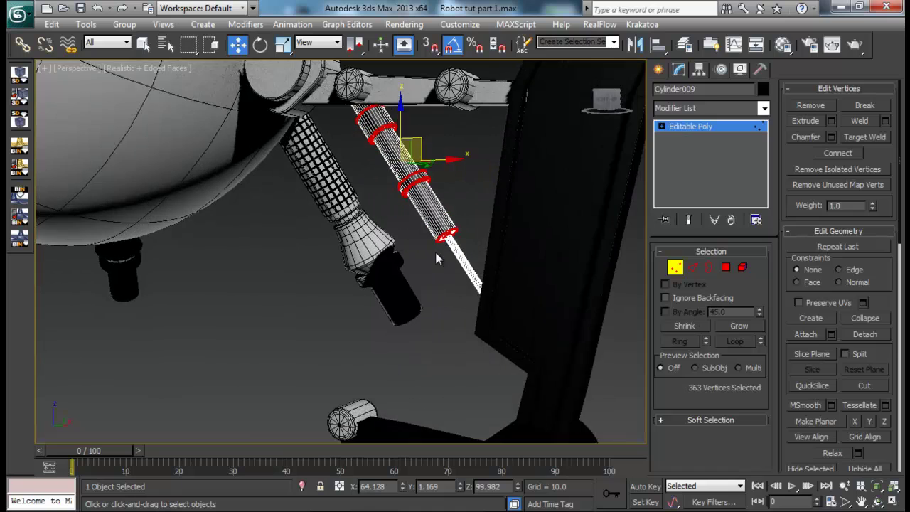
{"action": "middle_click_drag", "start_coordinate": [432, 244], "coordinate": [552, 210], "text": "alt"}
{"action": "left_click", "coordinate": [724, 267]}
{"action": "middle_click_drag", "start_coordinate": [527, 306], "coordinate": [335, 149]}
{"action": "left_click_drag", "start_coordinate": [341, 84], "coordinate": [208, 304]}
{"action": "middle_click_drag", "start_coordinate": [207, 304], "coordinate": [270, 283], "text": "alt"}
{"action": "key", "text": "r"}
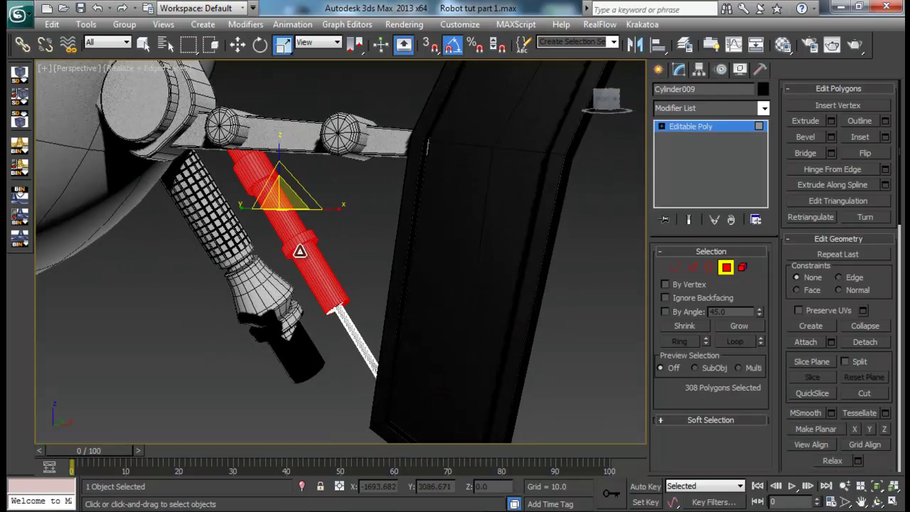
{"action": "left_click_drag", "start_coordinate": [278, 199], "coordinate": [283, 207]}
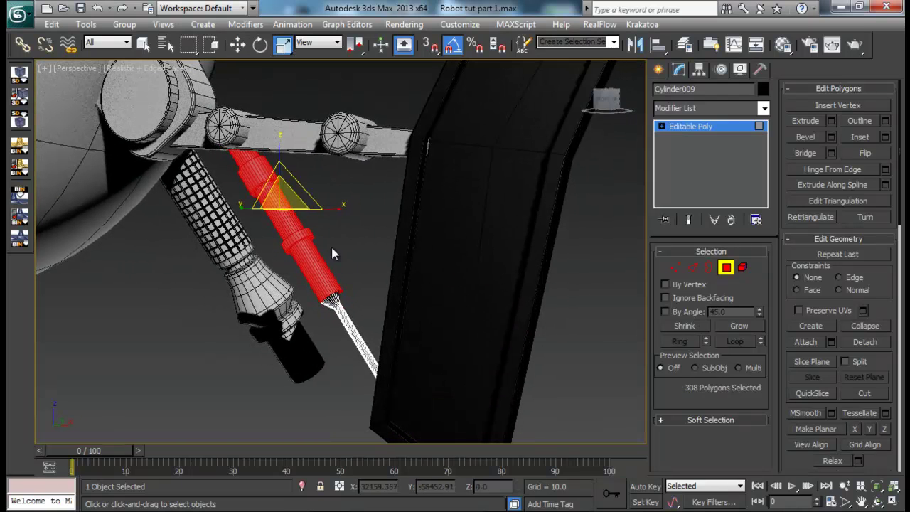
- Refine the barrel's polygon selection and scale it down further, undoing one unwanted scale along the way
{"action": "middle_click_drag", "start_coordinate": [332, 248], "coordinate": [355, 261], "text": "alt"}
{"action": "scroll", "coordinate": [359, 277], "scroll_direction": "up", "scroll_amount": 4}
{"action": "scroll", "coordinate": [359, 288], "scroll_direction": "down", "scroll_amount": 6}
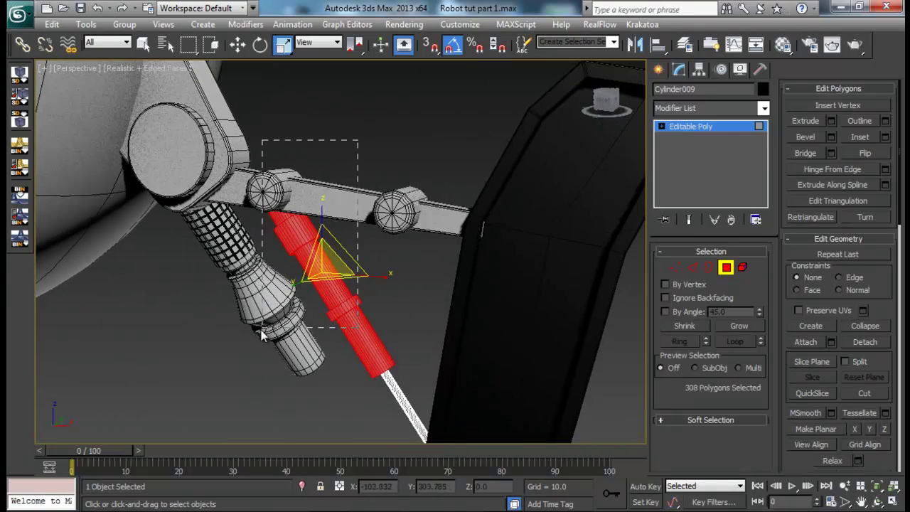
{"action": "middle_click_drag", "start_coordinate": [237, 345], "coordinate": [356, 283], "text": "alt"}
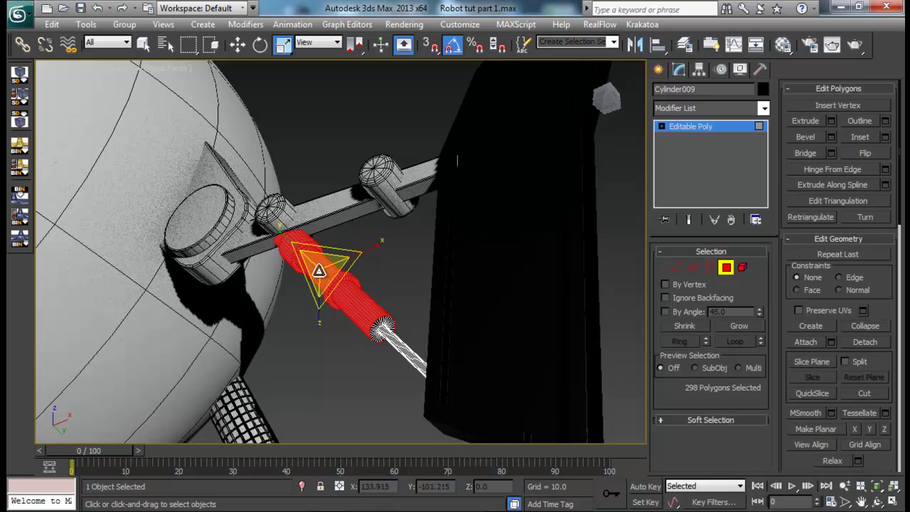
{"action": "left_click_drag", "start_coordinate": [319, 271], "coordinate": [320, 280]}
{"action": "middle_click_drag", "start_coordinate": [321, 281], "coordinate": [384, 248], "text": "alt"}
{"action": "scroll", "coordinate": [407, 285], "scroll_direction": "up", "scroll_amount": 4}
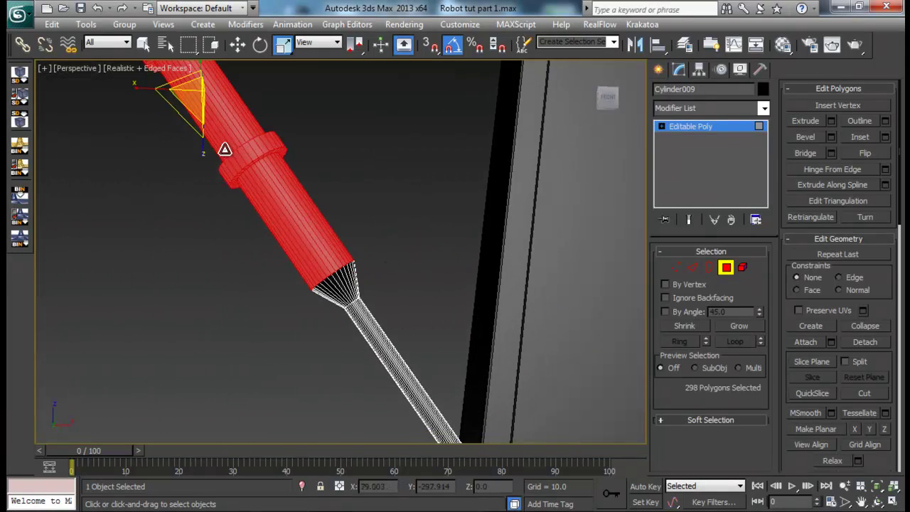
{"action": "left_click_drag", "start_coordinate": [197, 98], "coordinate": [196, 117]}
{"action": "key", "text": "ctrl+z"}
{"action": "middle_click_drag", "start_coordinate": [337, 204], "coordinate": [365, 310]}
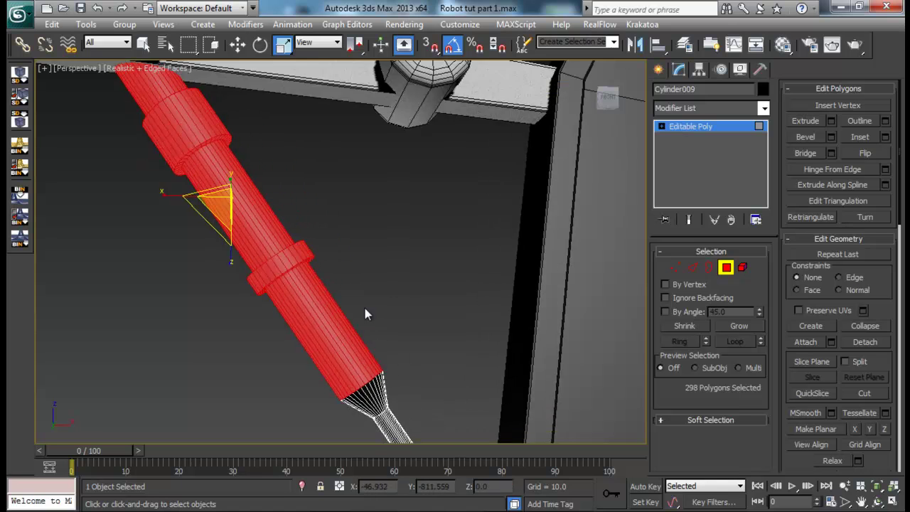
{"action": "scroll", "coordinate": [339, 249], "scroll_direction": "down", "scroll_amount": 2}
{"action": "left_click_drag", "start_coordinate": [258, 215], "coordinate": [265, 231]}
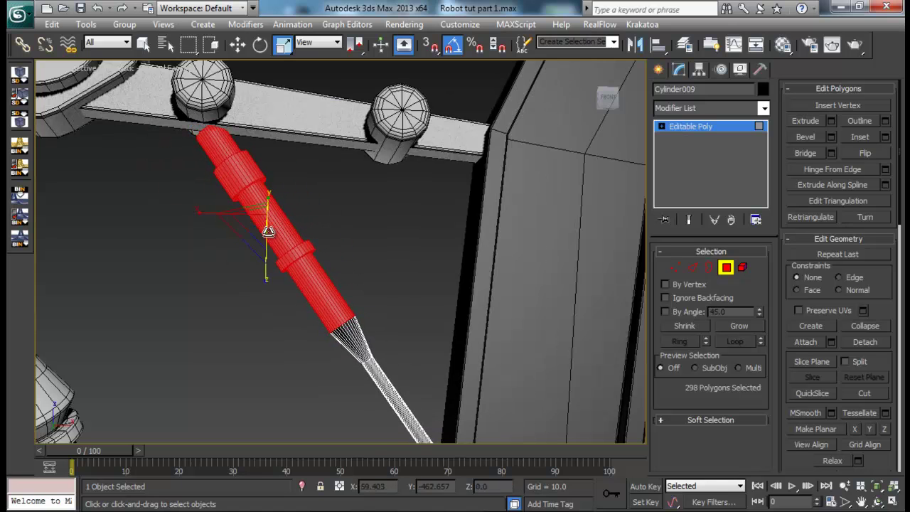
- Move the selected barrel polygons up toward the strut's body-side pin, to about X 62.7, Z 102.1
{"action": "middle_click_drag", "start_coordinate": [357, 260], "coordinate": [357, 275], "text": "alt"}
{"action": "key", "text": "w"}
{"action": "left_click_drag", "start_coordinate": [290, 199], "coordinate": [275, 174]}
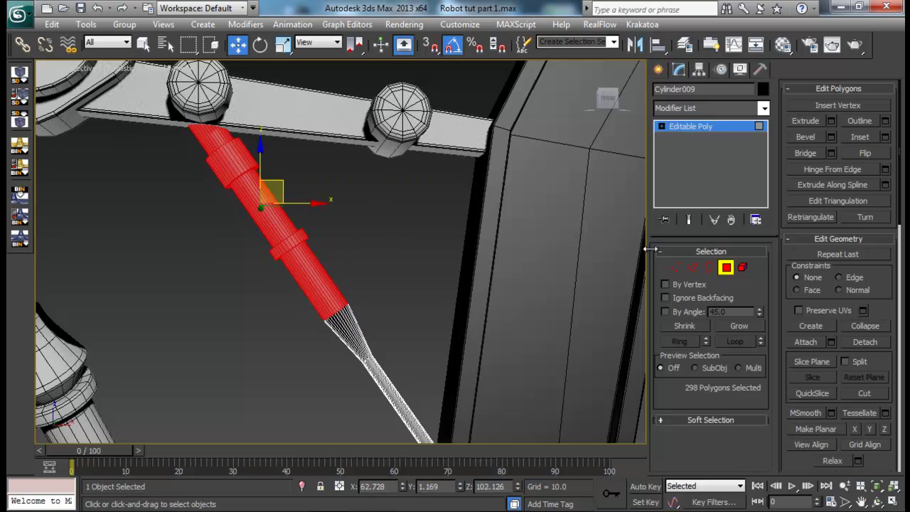
- Select the edge loop where the taper meets the thin rod and move it up to the barrel's end, about X 68.4, Z 94.1
{"action": "left_click", "coordinate": [693, 267]}
{"action": "scroll", "coordinate": [366, 288], "scroll_direction": "up", "scroll_amount": 10}
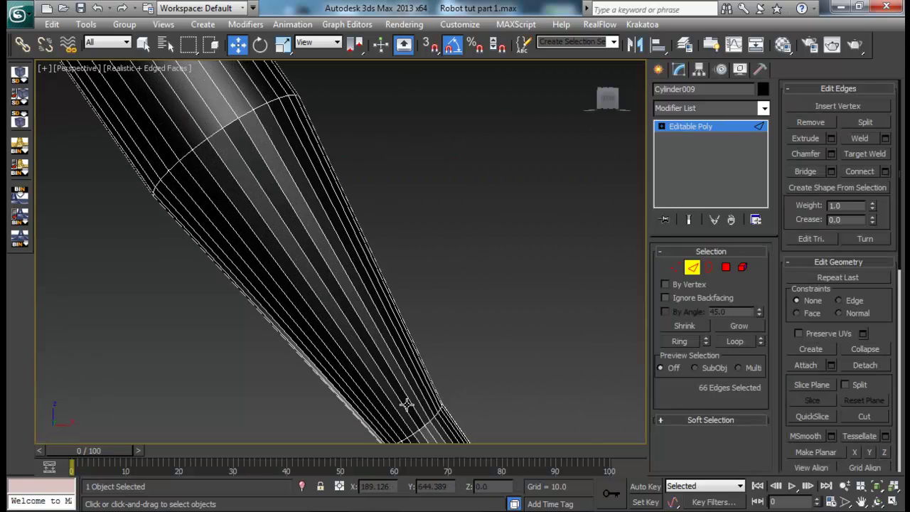
{"action": "left_click", "coordinate": [421, 426]}
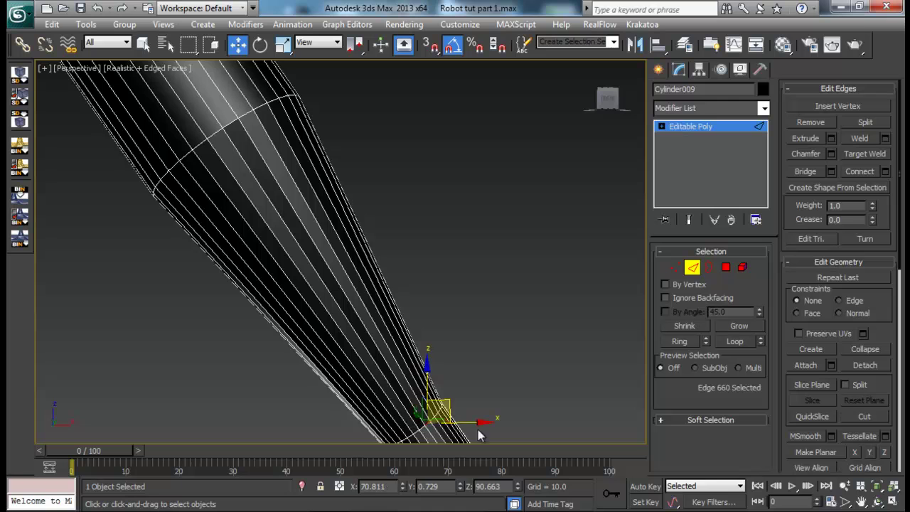
{"action": "left_click", "coordinate": [689, 344]}
{"action": "middle_click_drag", "start_coordinate": [416, 391], "coordinate": [247, 131], "text": "alt"}
{"action": "left_click_drag", "start_coordinate": [247, 130], "coordinate": [252, 125]}
{"action": "key", "text": "z"}
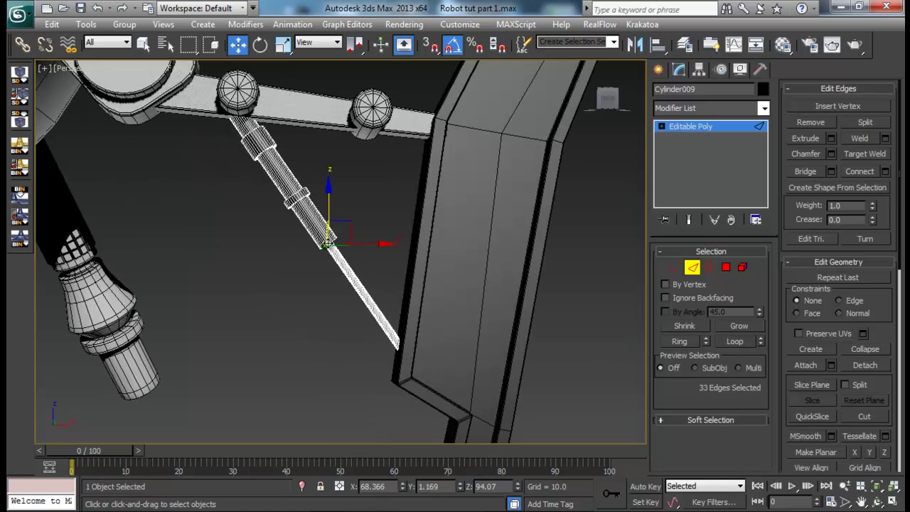
- Leave edge editing on the piston, deselect it and bring the whole robot into view
{"action": "left_click", "coordinate": [696, 271]}
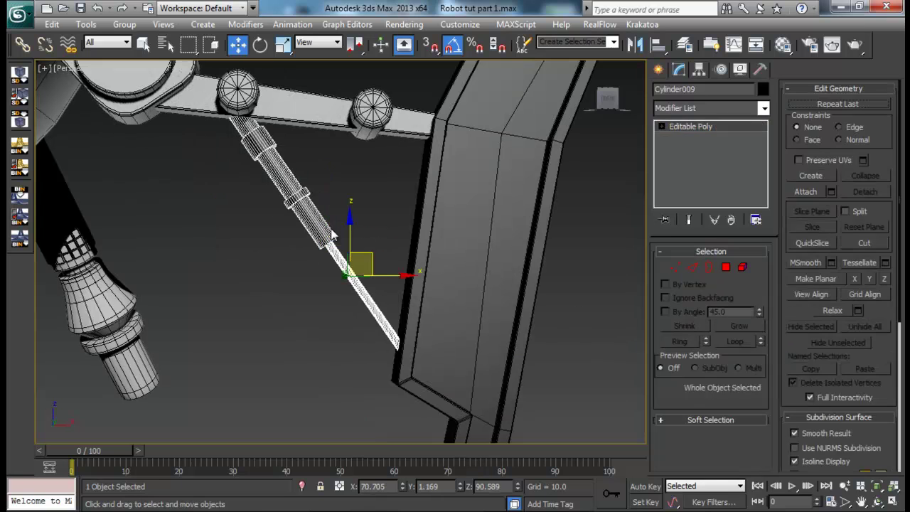
{"action": "left_click", "coordinate": [360, 227]}
{"action": "middle_click_drag", "start_coordinate": [360, 226], "coordinate": [360, 234]}
{"action": "scroll", "coordinate": [370, 263], "scroll_direction": "down", "scroll_amount": 10}
{"action": "mouse_move", "coordinate": [378, 294]}
{"action": "middle_mouse_down", "text": "alt"}
{"action": "mouse_move", "coordinate": [334, 315]}
{"action": "mouse_move", "coordinate": [396, 311]}
{"action": "mouse_move", "coordinate": [383, 277]}
{"action": "middle_mouse_up", "text": "alt"}
{"action": "scroll", "coordinate": [380, 315], "scroll_direction": "up", "scroll_amount": 5}
{"action": "scroll", "coordinate": [386, 280], "scroll_direction": "down", "scroll_amount": 5}
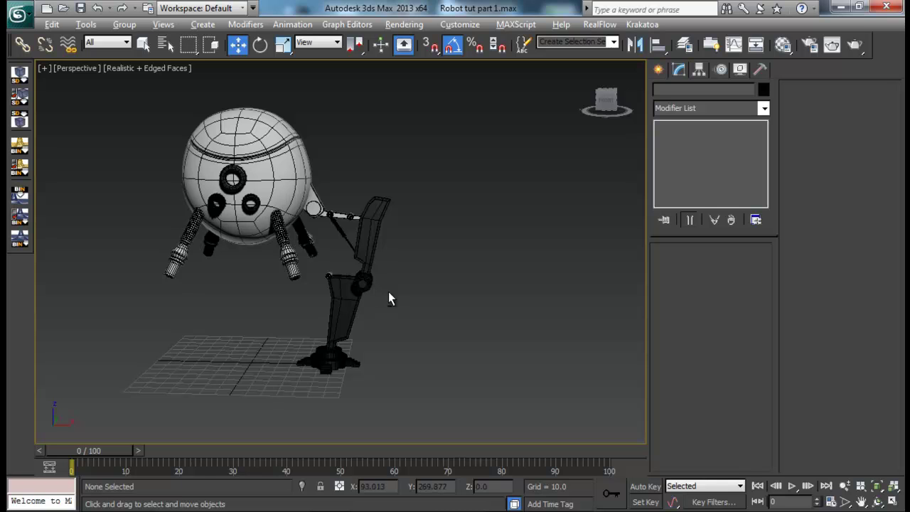
- Select all parts of the leg and group them under the name Leg_01
{"action": "middle_click_drag", "start_coordinate": [389, 298], "coordinate": [425, 388], "text": "alt"}
{"action": "left_click_drag", "start_coordinate": [419, 407], "coordinate": [347, 254]}
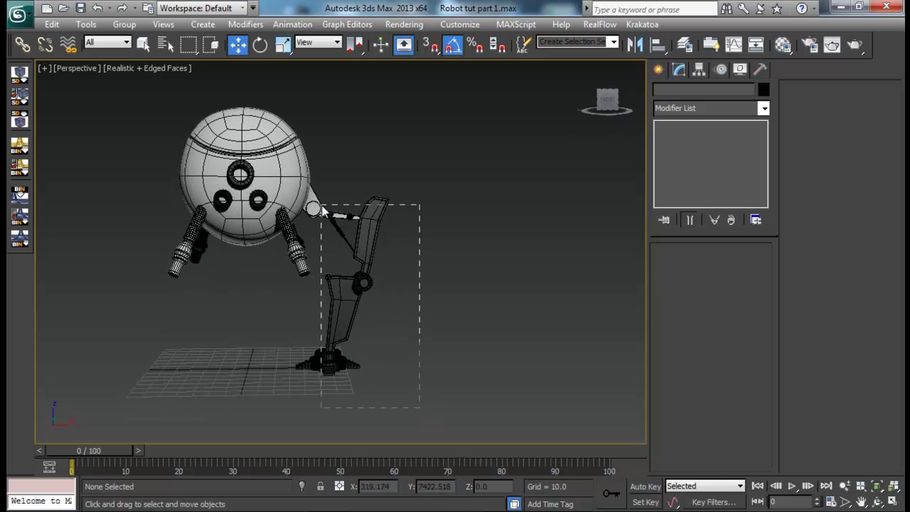
{"action": "left_click_drag", "start_coordinate": [322, 210], "coordinate": [321, 206]}
{"action": "mouse_move", "coordinate": [380, 226]}
{"action": "middle_mouse_down", "text": "alt"}
{"action": "mouse_move", "coordinate": [402, 223]}
{"action": "mouse_move", "coordinate": [377, 227]}
{"action": "middle_mouse_up", "text": "alt"}
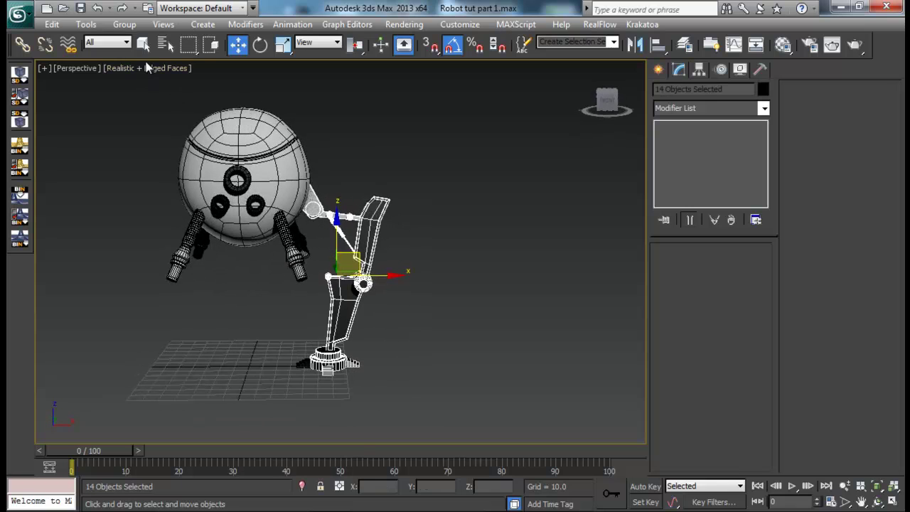
{"action": "left_click", "coordinate": [125, 24]}
{"action": "left_click", "coordinate": [136, 40]}
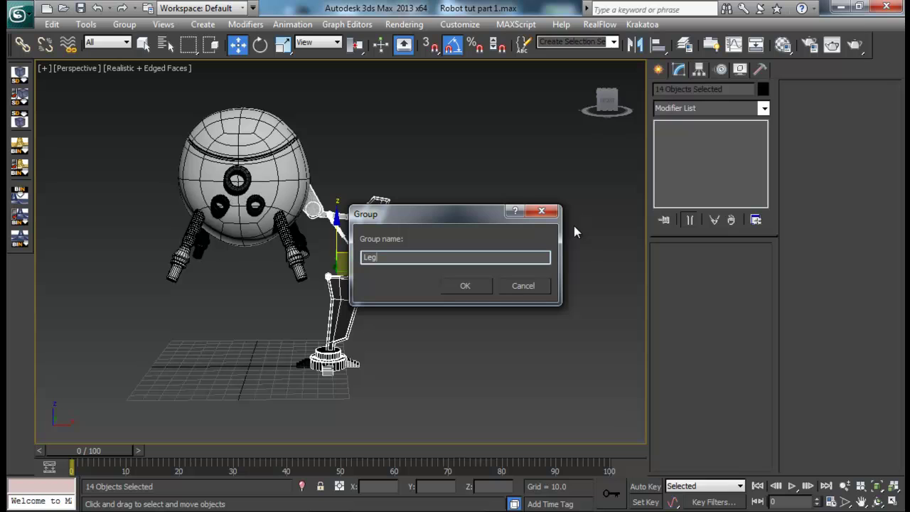
{"action": "type", "text": "Leg_01"}
{"action": "key", "text": "Return"}
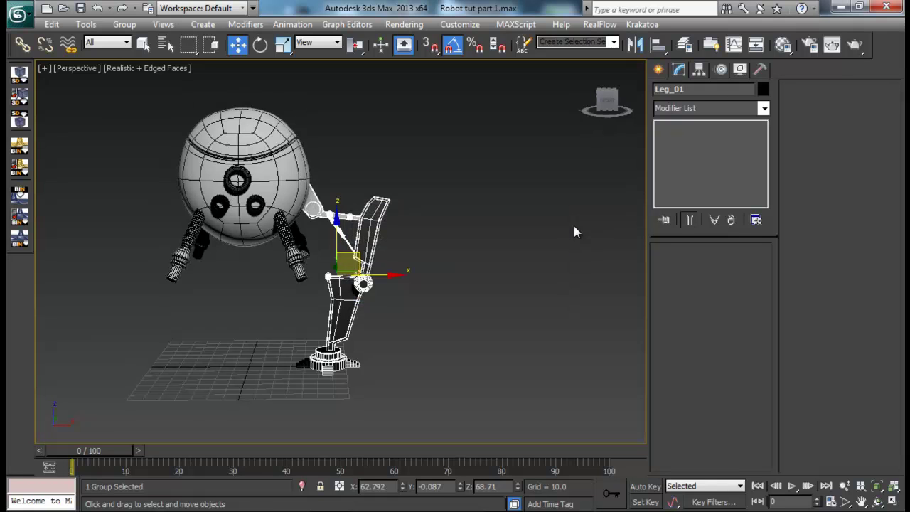
- Show the top view full size and enable pivot-only adjustment for the leg group
{"action": "middle_click_drag", "start_coordinate": [531, 264], "coordinate": [318, 272], "text": "alt"}
{"action": "key", "text": "alt+w"}
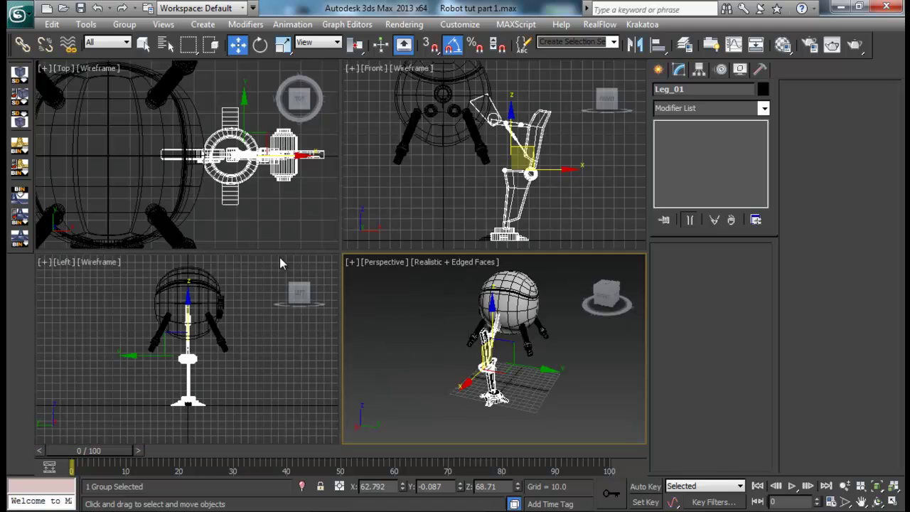
{"action": "middle_click_drag", "start_coordinate": [281, 199], "coordinate": [337, 201]}
{"action": "key", "text": "alt+w"}
{"action": "scroll", "coordinate": [299, 194], "scroll_direction": "down", "scroll_amount": 2}
{"action": "scroll", "coordinate": [298, 196], "scroll_direction": "down", "scroll_amount": 1}
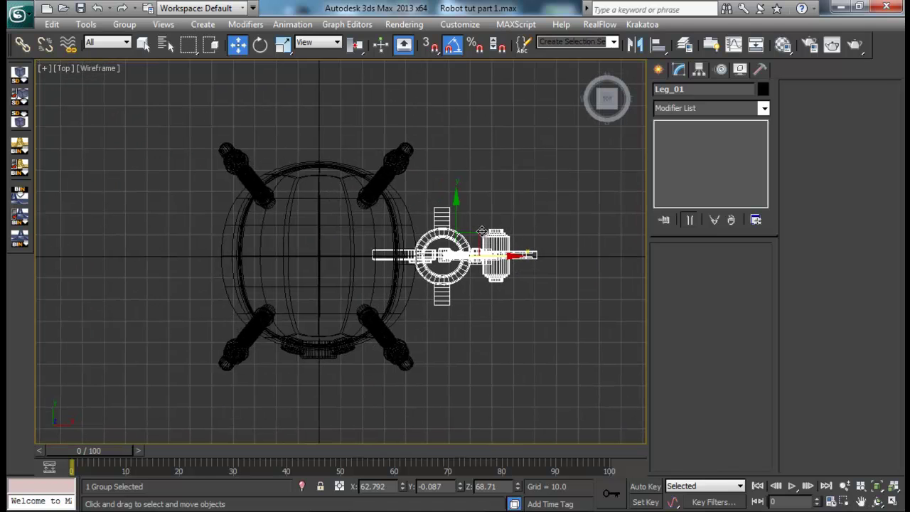
{"action": "left_click", "coordinate": [701, 70]}
{"action": "left_click", "coordinate": [719, 160]}
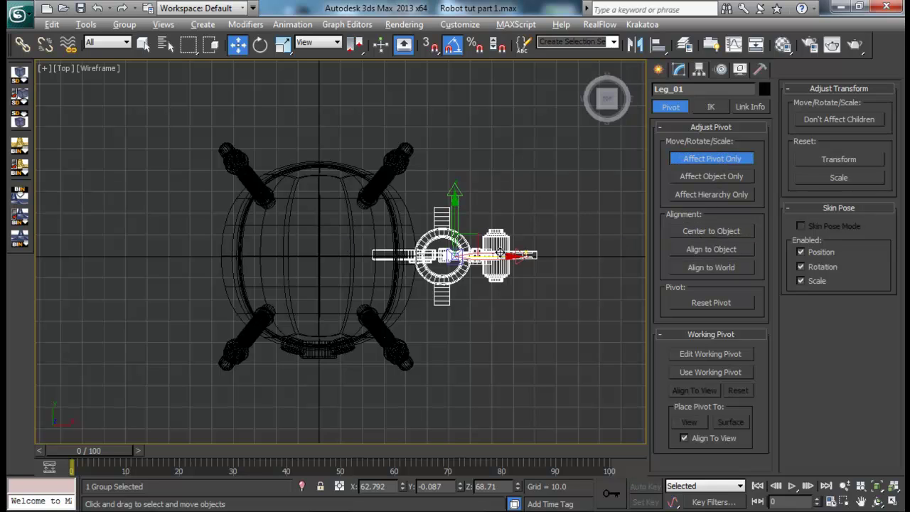
- Align the leg group's pivot to the centre of the body sphere on the X, Y and Z positions
{"action": "key", "text": "alt+a"}
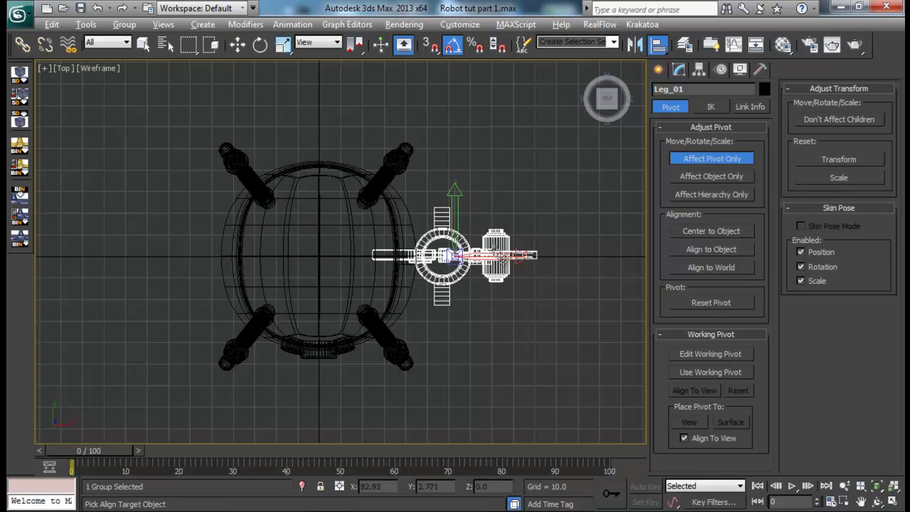
{"action": "left_click", "coordinate": [352, 237]}
{"action": "left_click_drag", "start_coordinate": [461, 124], "coordinate": [682, 124]}
{"action": "left_click", "coordinate": [722, 171]}
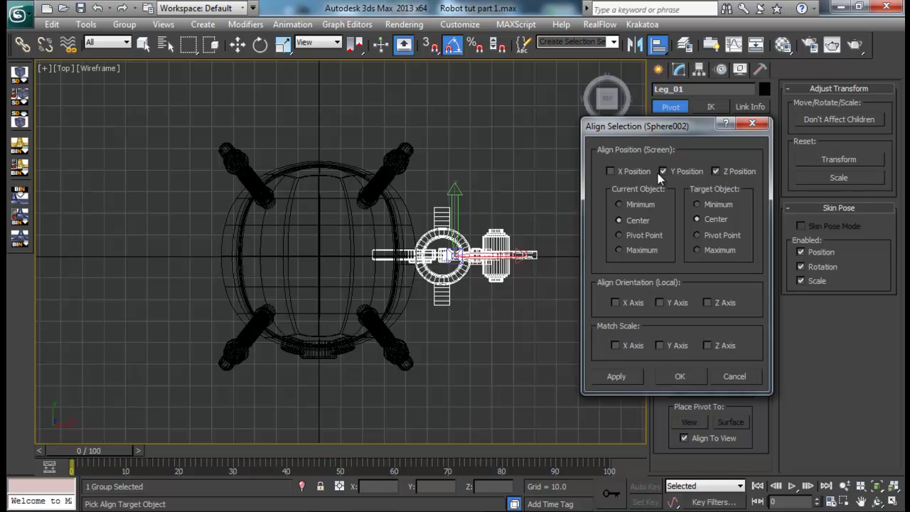
{"action": "left_click", "coordinate": [624, 172]}
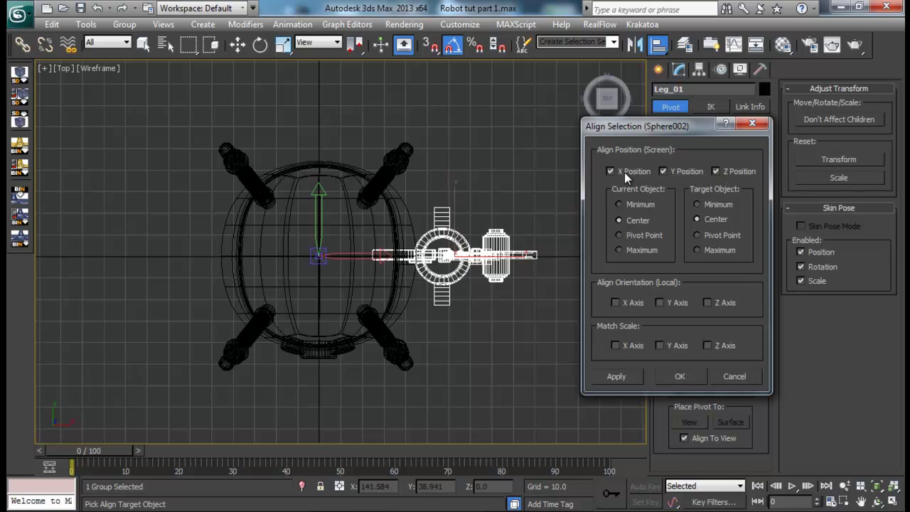
{"action": "left_click", "coordinate": [672, 377]}
- End pivot adjustment and clone the leg around the body in 90-degree rotations, making three copies
{"action": "key", "text": "e"}
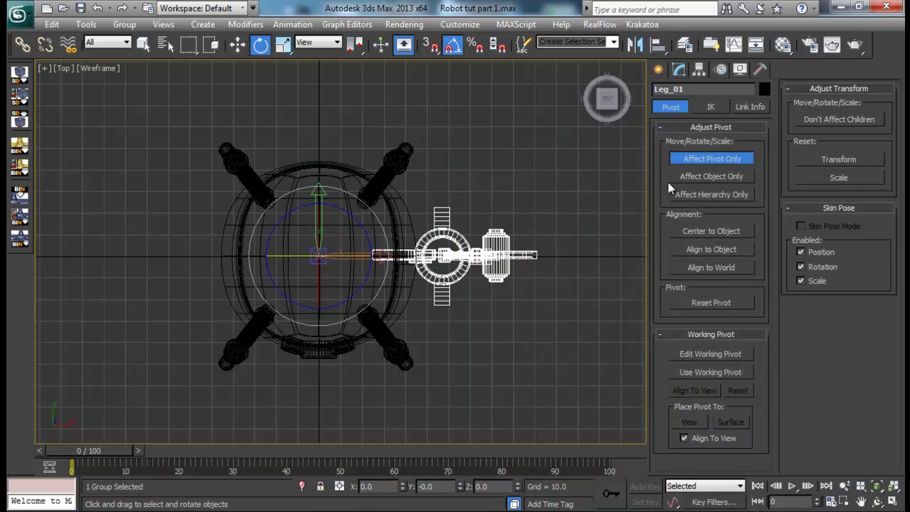
{"action": "left_click", "coordinate": [685, 158]}
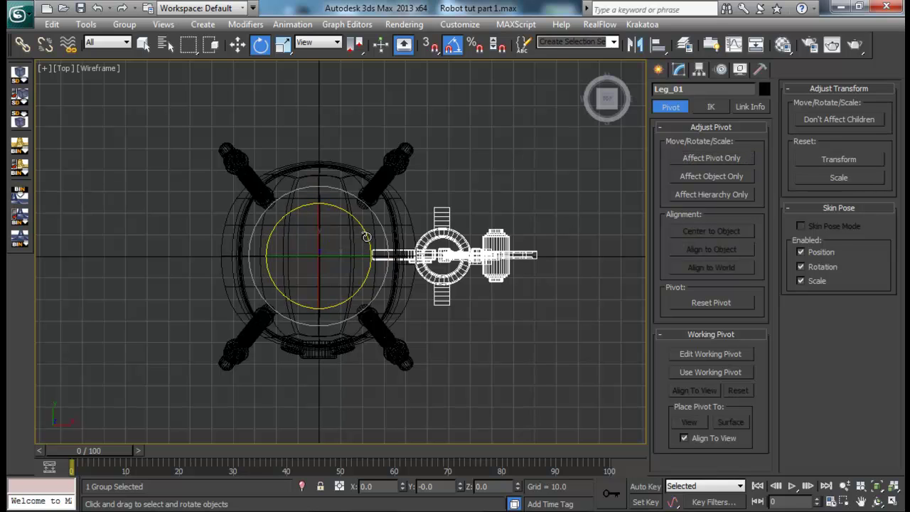
{"action": "mouse_move", "coordinate": [366, 237]}
{"action": "left_mouse_down"}
{"action": "mouse_move", "coordinate": [362, 215]}
{"action": "mouse_move", "coordinate": [325, 169]}
{"action": "left_mouse_up"}
{"action": "key", "text": "ctrl+z"}
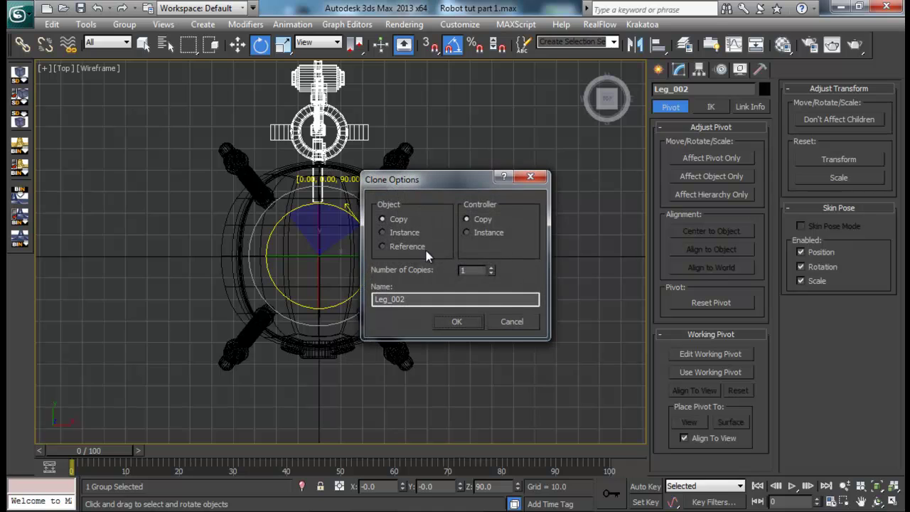
{"action": "left_click", "coordinate": [468, 317]}
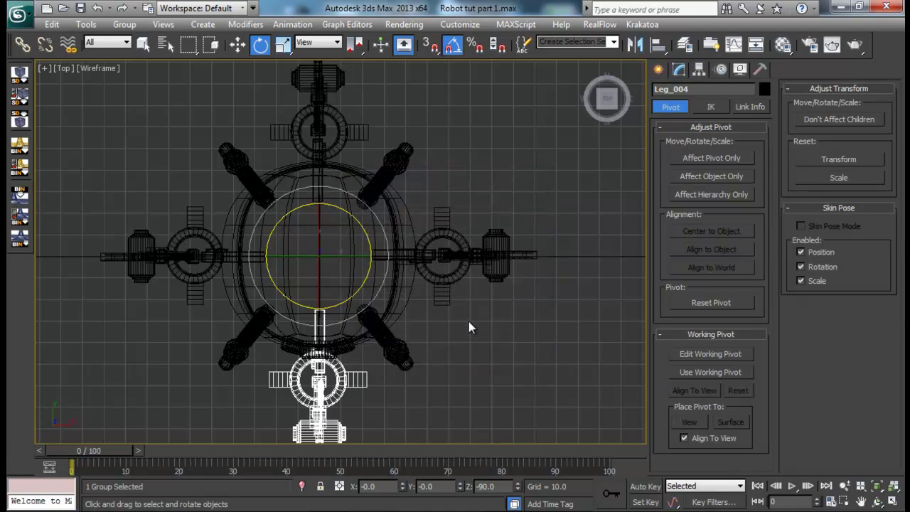
- Deselect the legs and examine how the four legs sit around the body in the perspective view
{"action": "middle_click_drag", "start_coordinate": [420, 288], "coordinate": [420, 273]}
{"action": "left_click", "coordinate": [475, 324]}
{"action": "middle_click_drag", "start_coordinate": [470, 310], "coordinate": [468, 300]}
{"action": "key", "text": "alt+w"}
{"action": "left_click", "coordinate": [467, 313]}
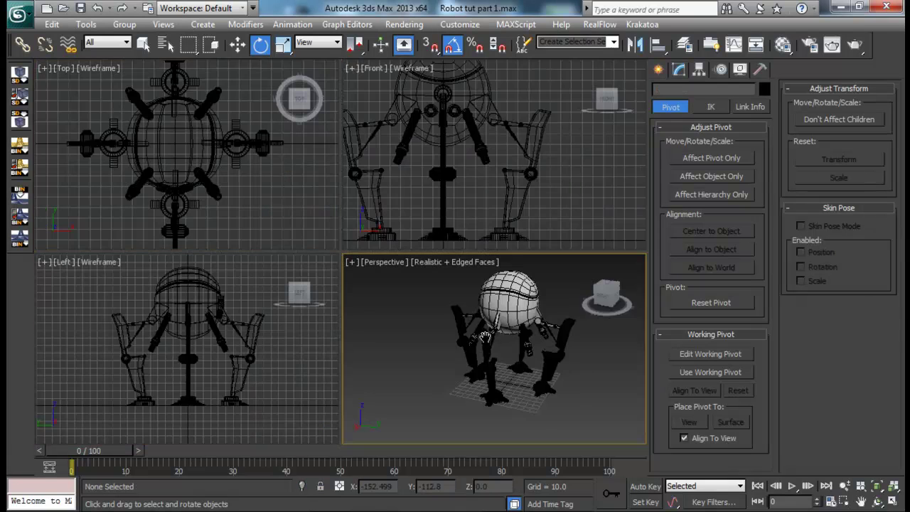
{"action": "key", "text": "alt+w"}
{"action": "middle_click_drag", "start_coordinate": [467, 338], "coordinate": [354, 271]}
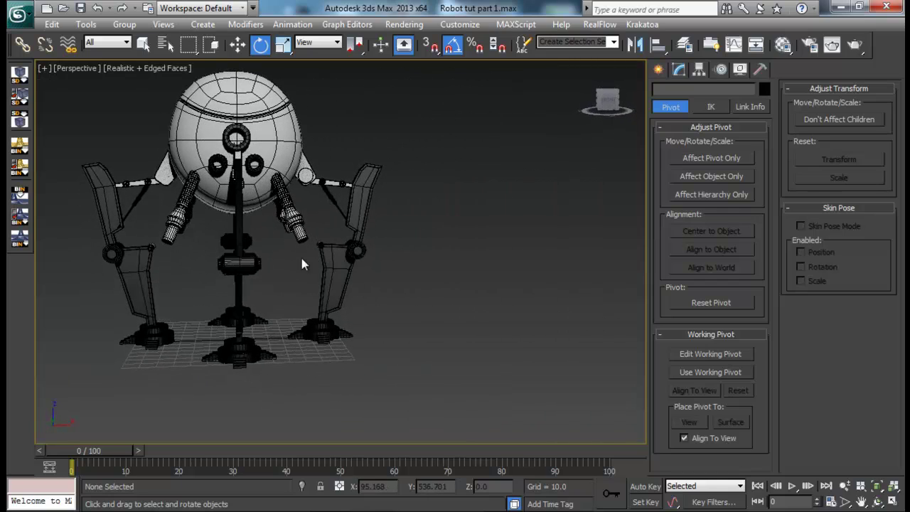
{"action": "middle_click_drag", "start_coordinate": [301, 258], "coordinate": [299, 189], "text": "alt"}
{"action": "scroll", "coordinate": [319, 320], "scroll_direction": "up", "scroll_amount": 3}
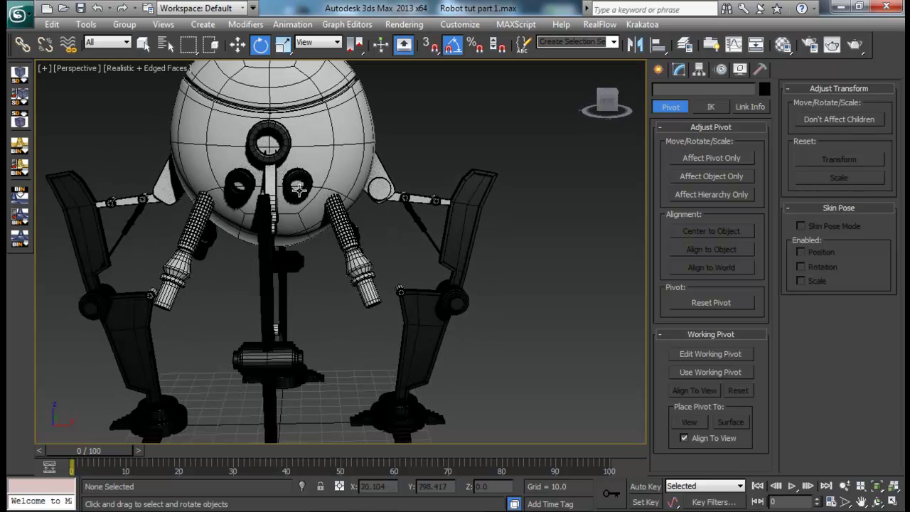
- Move the large central ring on the body's front up about 1.8 units and forward about 1.7 units
{"action": "middle_click_drag", "start_coordinate": [279, 159], "coordinate": [296, 164], "text": "alt"}
{"action": "left_click", "coordinate": [298, 161]}
{"action": "key", "text": "w"}
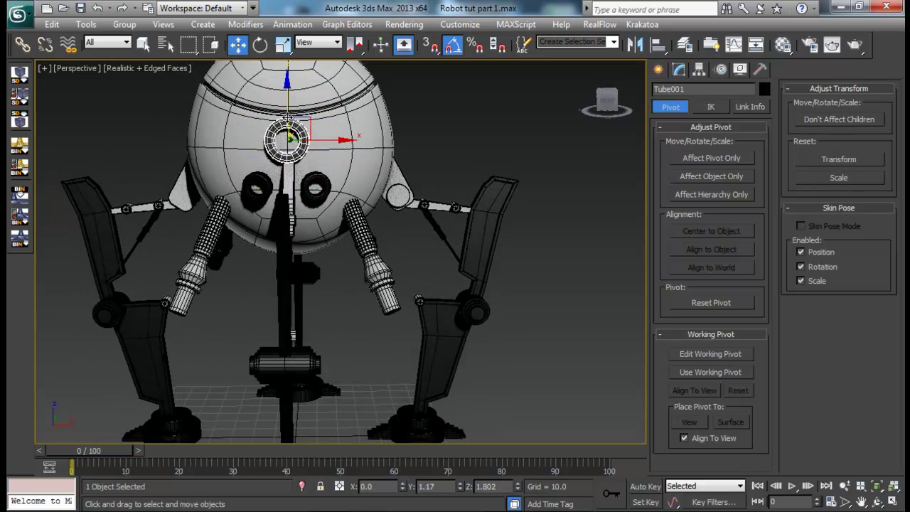
{"action": "middle_click_drag", "start_coordinate": [288, 118], "coordinate": [250, 162], "text": "alt"}
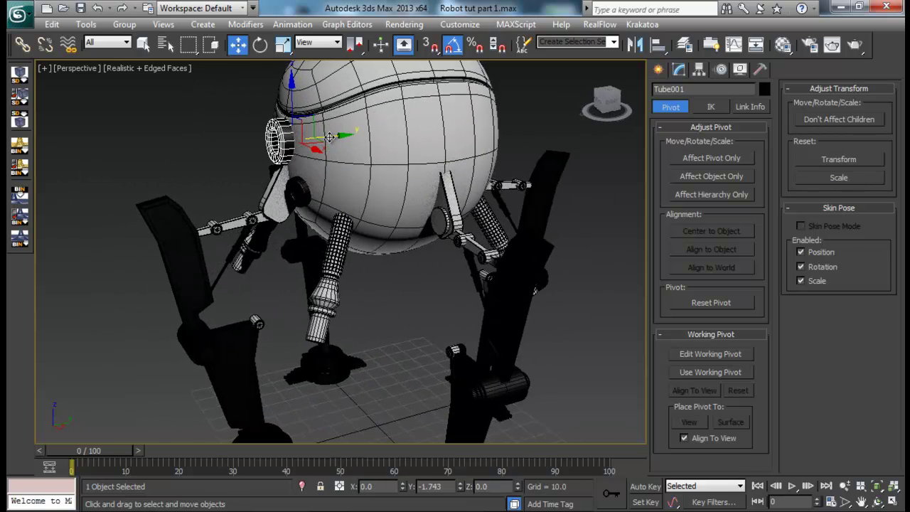
{"action": "middle_click_drag", "start_coordinate": [333, 136], "coordinate": [442, 173], "text": "alt"}
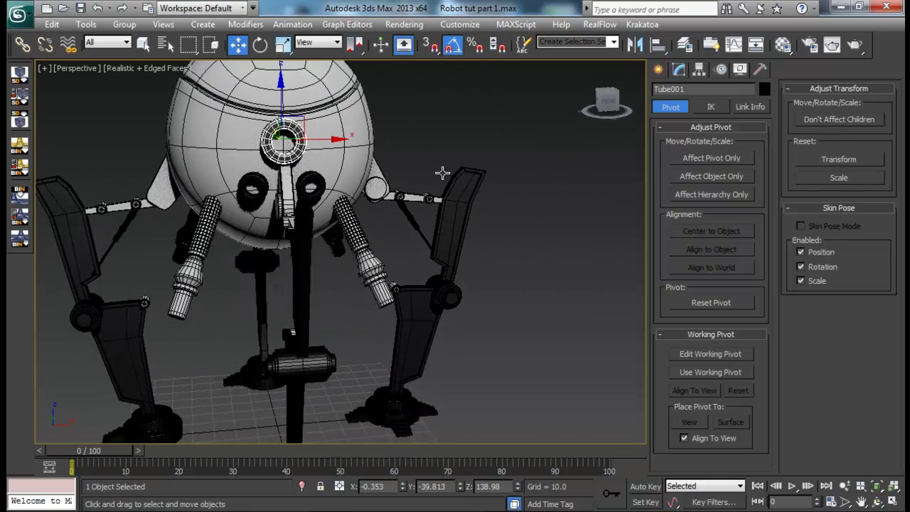
- Raise the two small front rings together slightly, then spread them further apart along X
{"action": "left_click", "coordinate": [317, 185]}
{"action": "middle_click_drag", "start_coordinate": [318, 184], "coordinate": [284, 181], "text": "alt"}
{"action": "left_click", "coordinate": [262, 177], "text": "ctrl"}
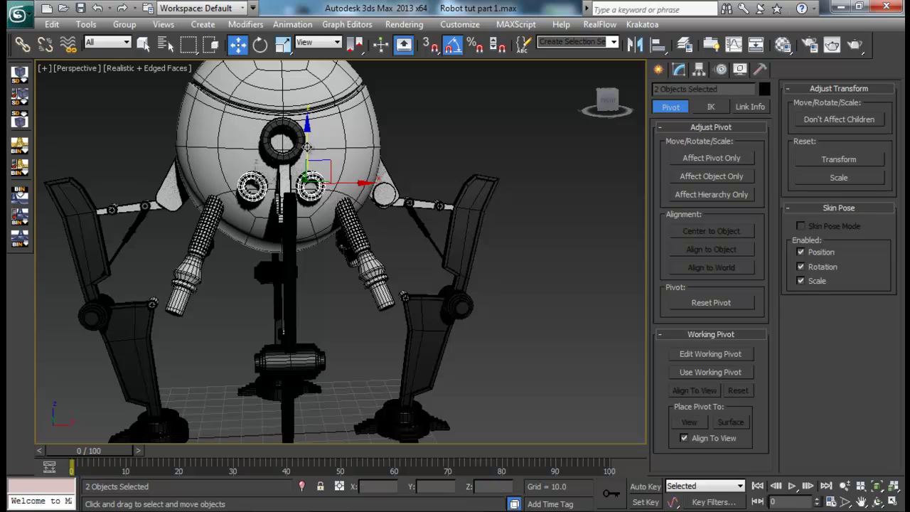
{"action": "left_click_drag", "start_coordinate": [306, 148], "coordinate": [304, 139]}
{"action": "left_click", "coordinate": [323, 179]}
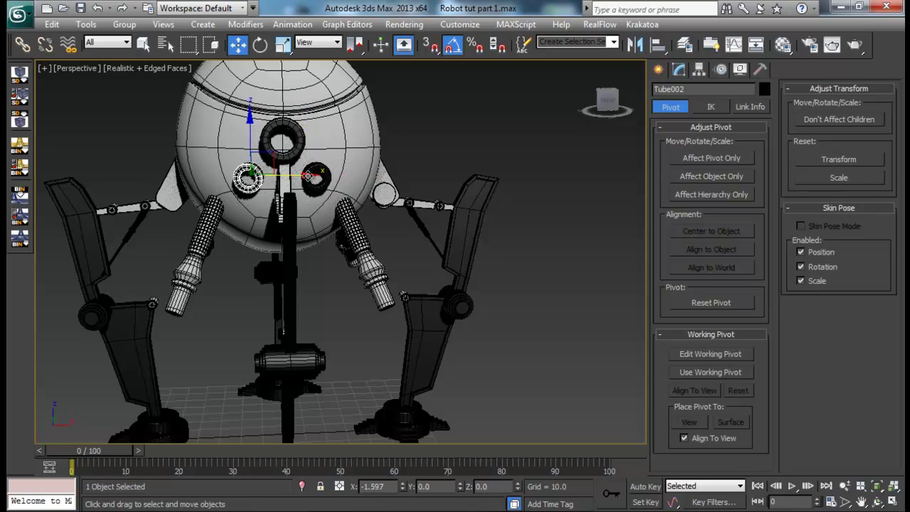
{"action": "left_click", "coordinate": [514, 163]}
- Hide the edged faces in the perspective view and assign the 01 - Default material to the whole robot
{"action": "middle_click_drag", "start_coordinate": [435, 250], "coordinate": [391, 291]}
{"action": "scroll", "coordinate": [430, 274], "scroll_direction": "down", "scroll_amount": 4}
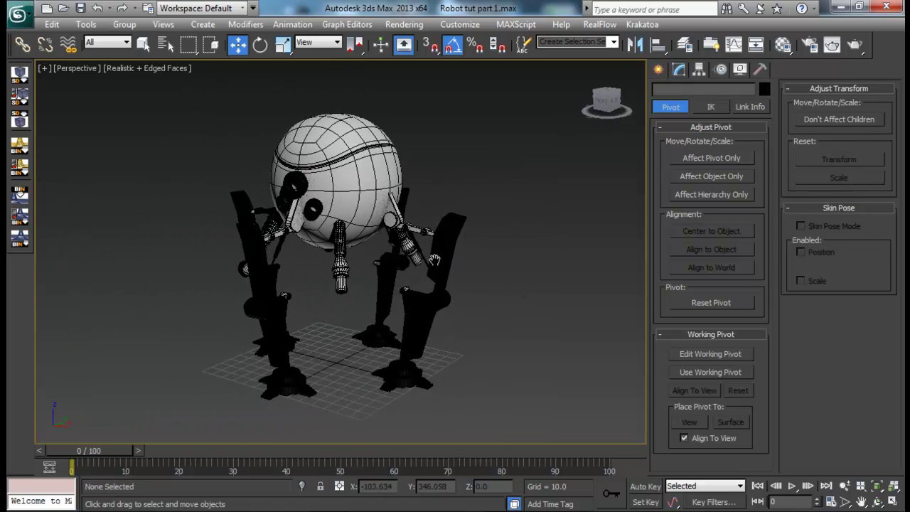
{"action": "key", "text": "F4"}
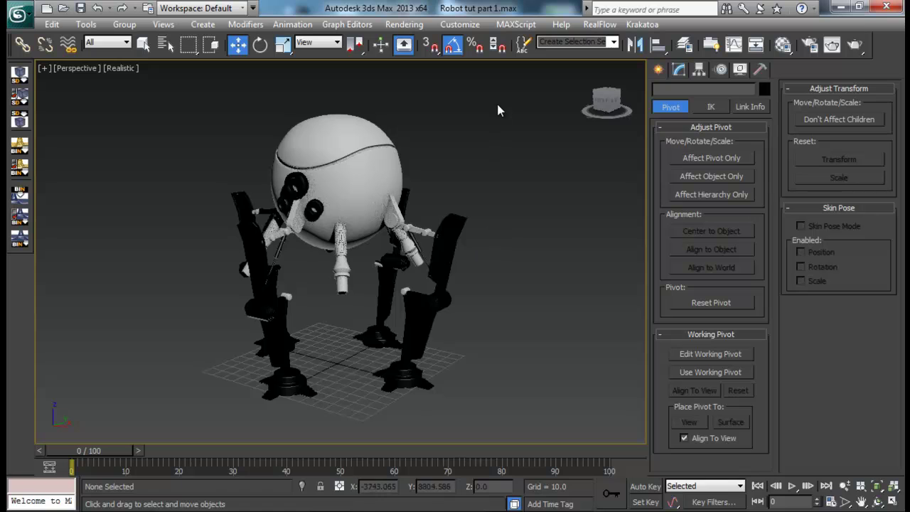
{"action": "left_click_drag", "start_coordinate": [497, 101], "coordinate": [170, 412]}
{"action": "key", "text": "m"}
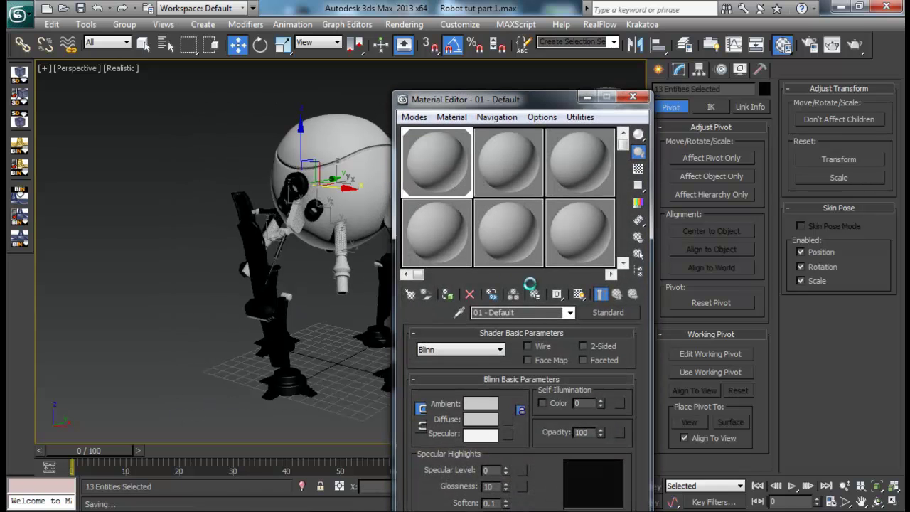
{"action": "left_click", "coordinate": [447, 293]}
{"action": "left_click", "coordinate": [633, 98]}
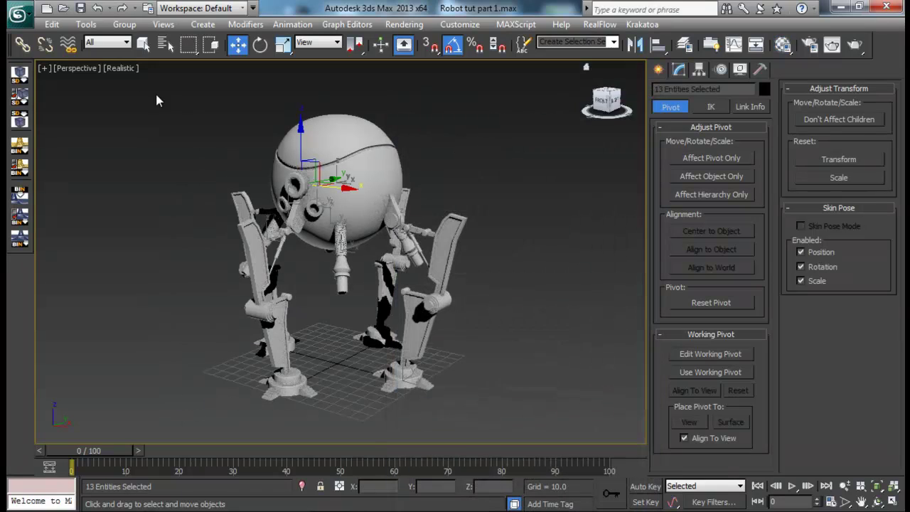
- Switch the perspective view to Shaded display, deselect everything and inspect the finished robot
{"action": "left_click", "coordinate": [131, 69]}
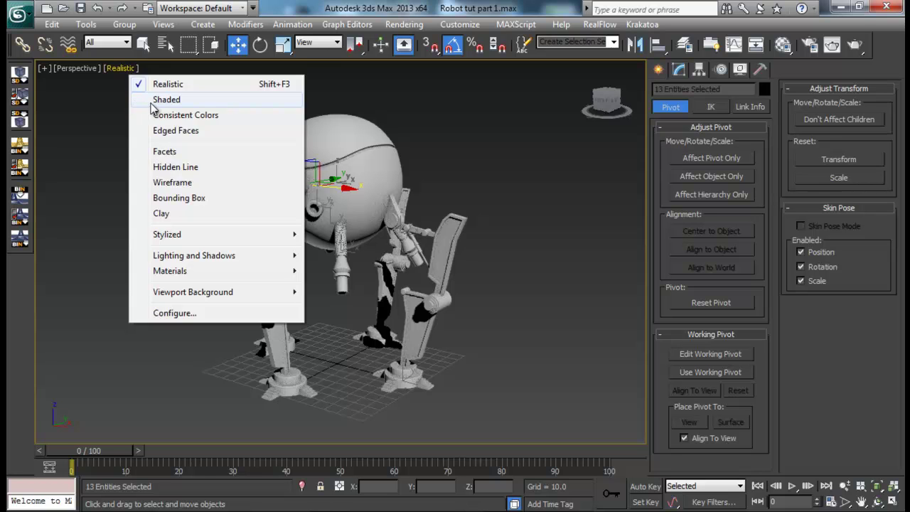
{"action": "left_click", "coordinate": [140, 101]}
{"action": "mouse_move", "coordinate": [361, 245]}
{"action": "middle_mouse_down", "text": "alt"}
{"action": "mouse_move", "coordinate": [436, 275]}
{"action": "mouse_move", "coordinate": [481, 264]}
{"action": "mouse_move", "coordinate": [454, 290]}
{"action": "mouse_move", "coordinate": [435, 284]}
{"action": "mouse_move", "coordinate": [449, 271]}
{"action": "mouse_move", "coordinate": [393, 284]}
{"action": "mouse_move", "coordinate": [408, 277]}
{"action": "middle_mouse_up", "text": "alt"}
{"action": "left_click", "coordinate": [508, 274]}
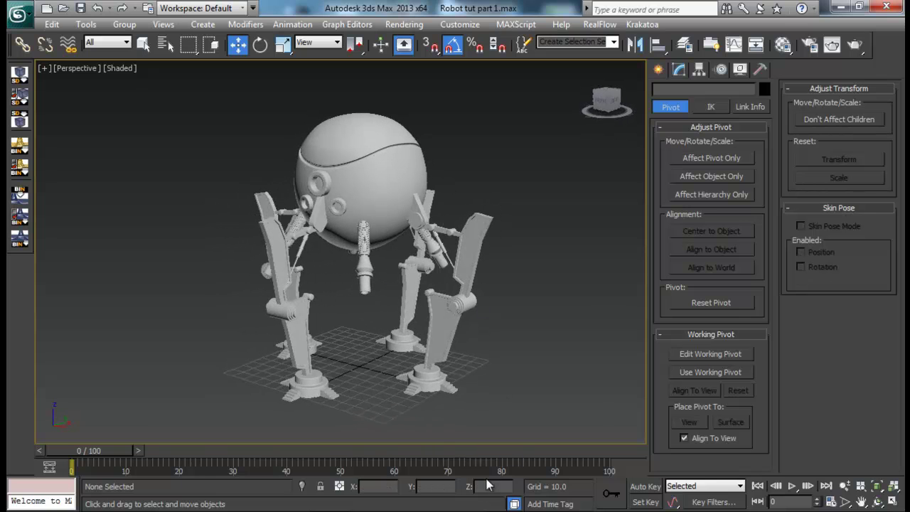
{"action": "left_click", "coordinate": [491, 510]}
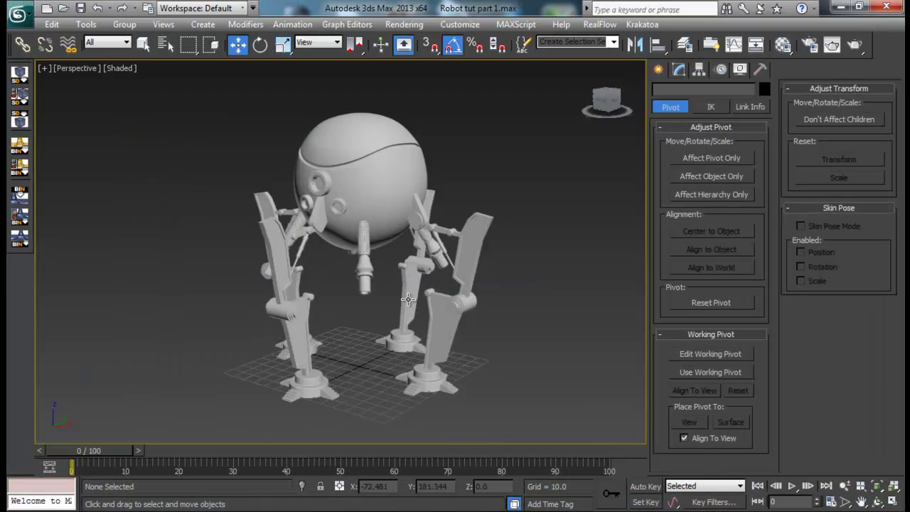
{"action": "middle_click_drag", "start_coordinate": [408, 299], "coordinate": [418, 240], "text": "alt"}
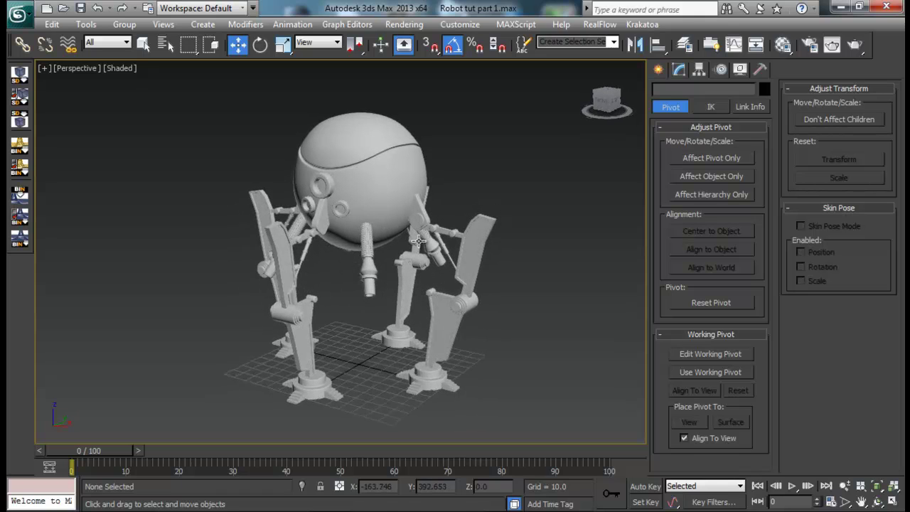